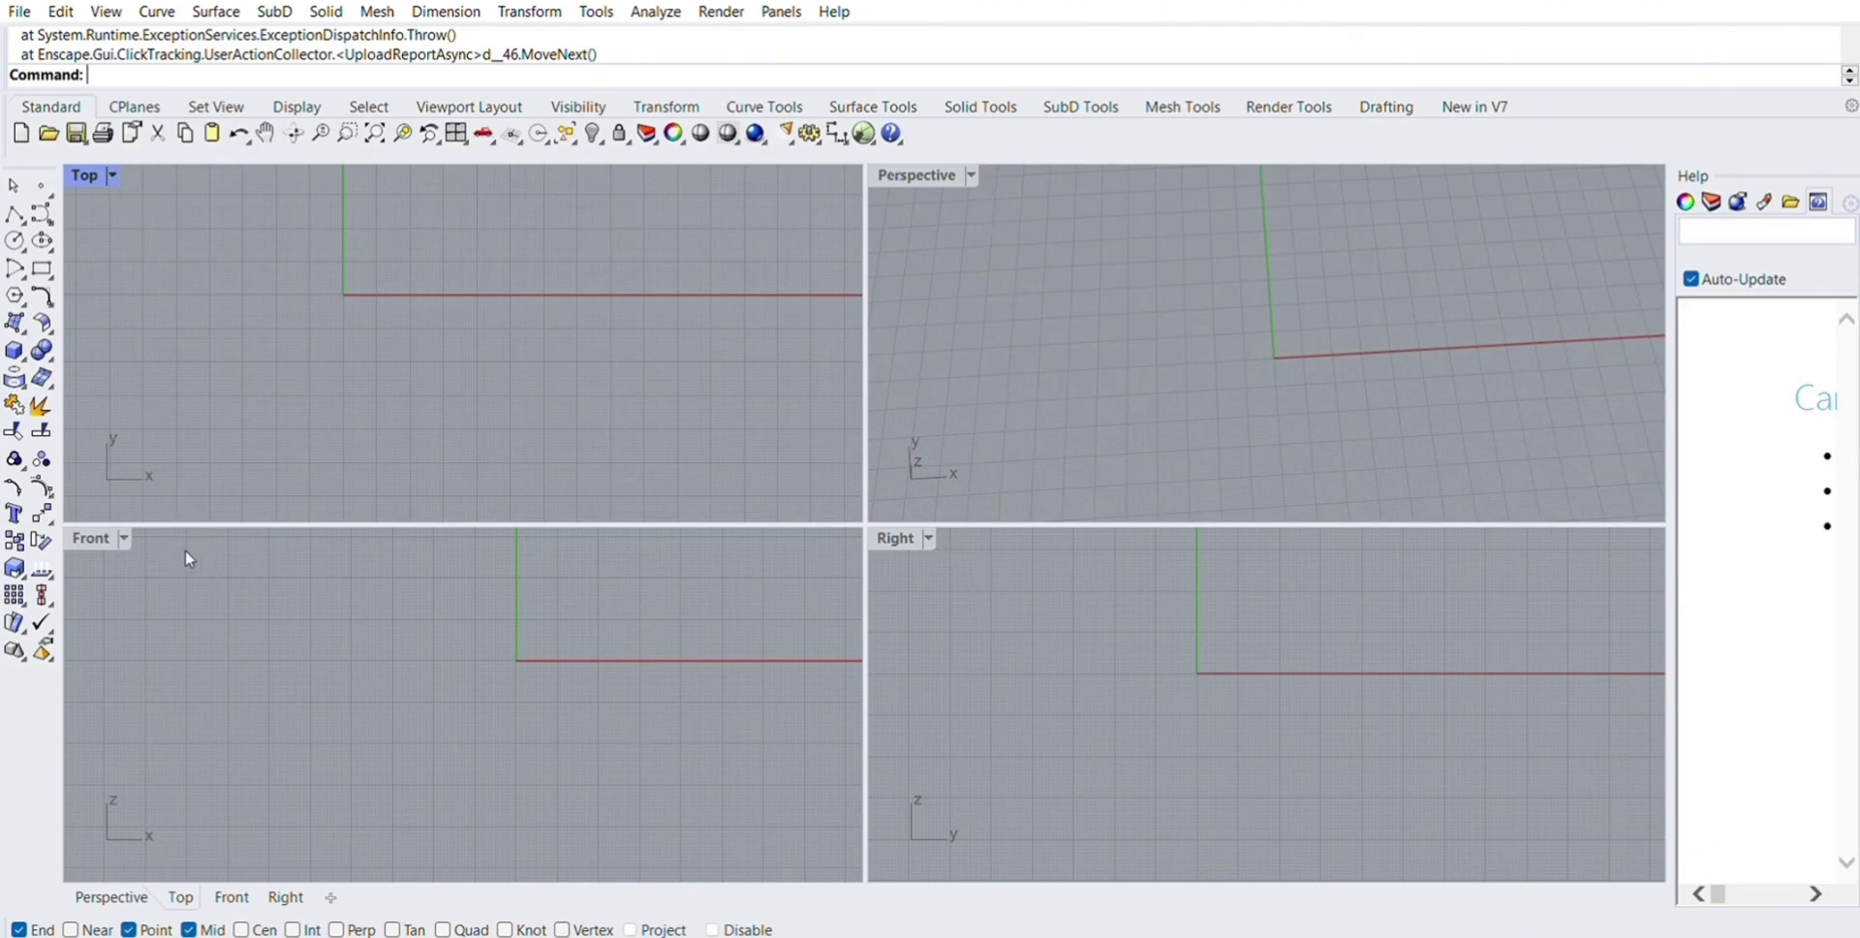
Examine the Top and Perspective viewports enlarged, and look over the grid in all four viewports.
{"action": "double_click", "coordinate": [88, 173]}
{"action": "scroll", "coordinate": [726, 413], "scroll_direction": "down", "scroll_amount": 10}
{"action": "scroll", "coordinate": [643, 368], "scroll_direction": "up", "scroll_amount": 8}
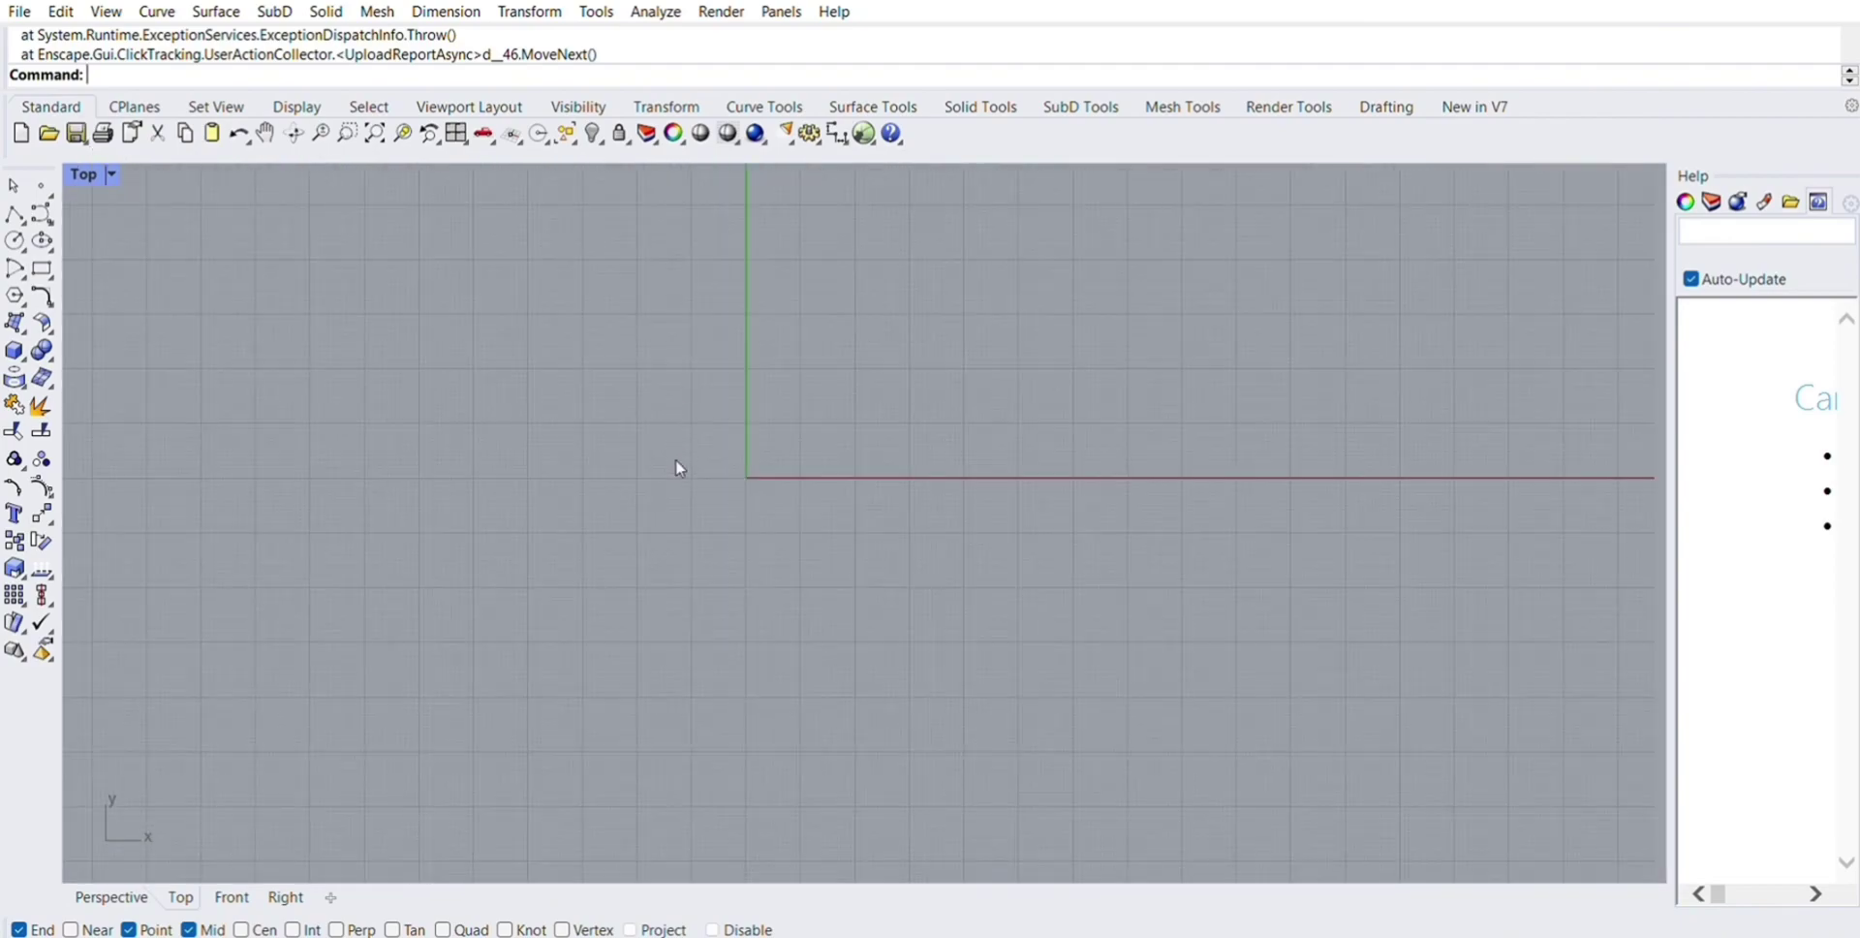
{"action": "right_click_drag", "start_coordinate": [706, 601], "coordinate": [645, 680]}
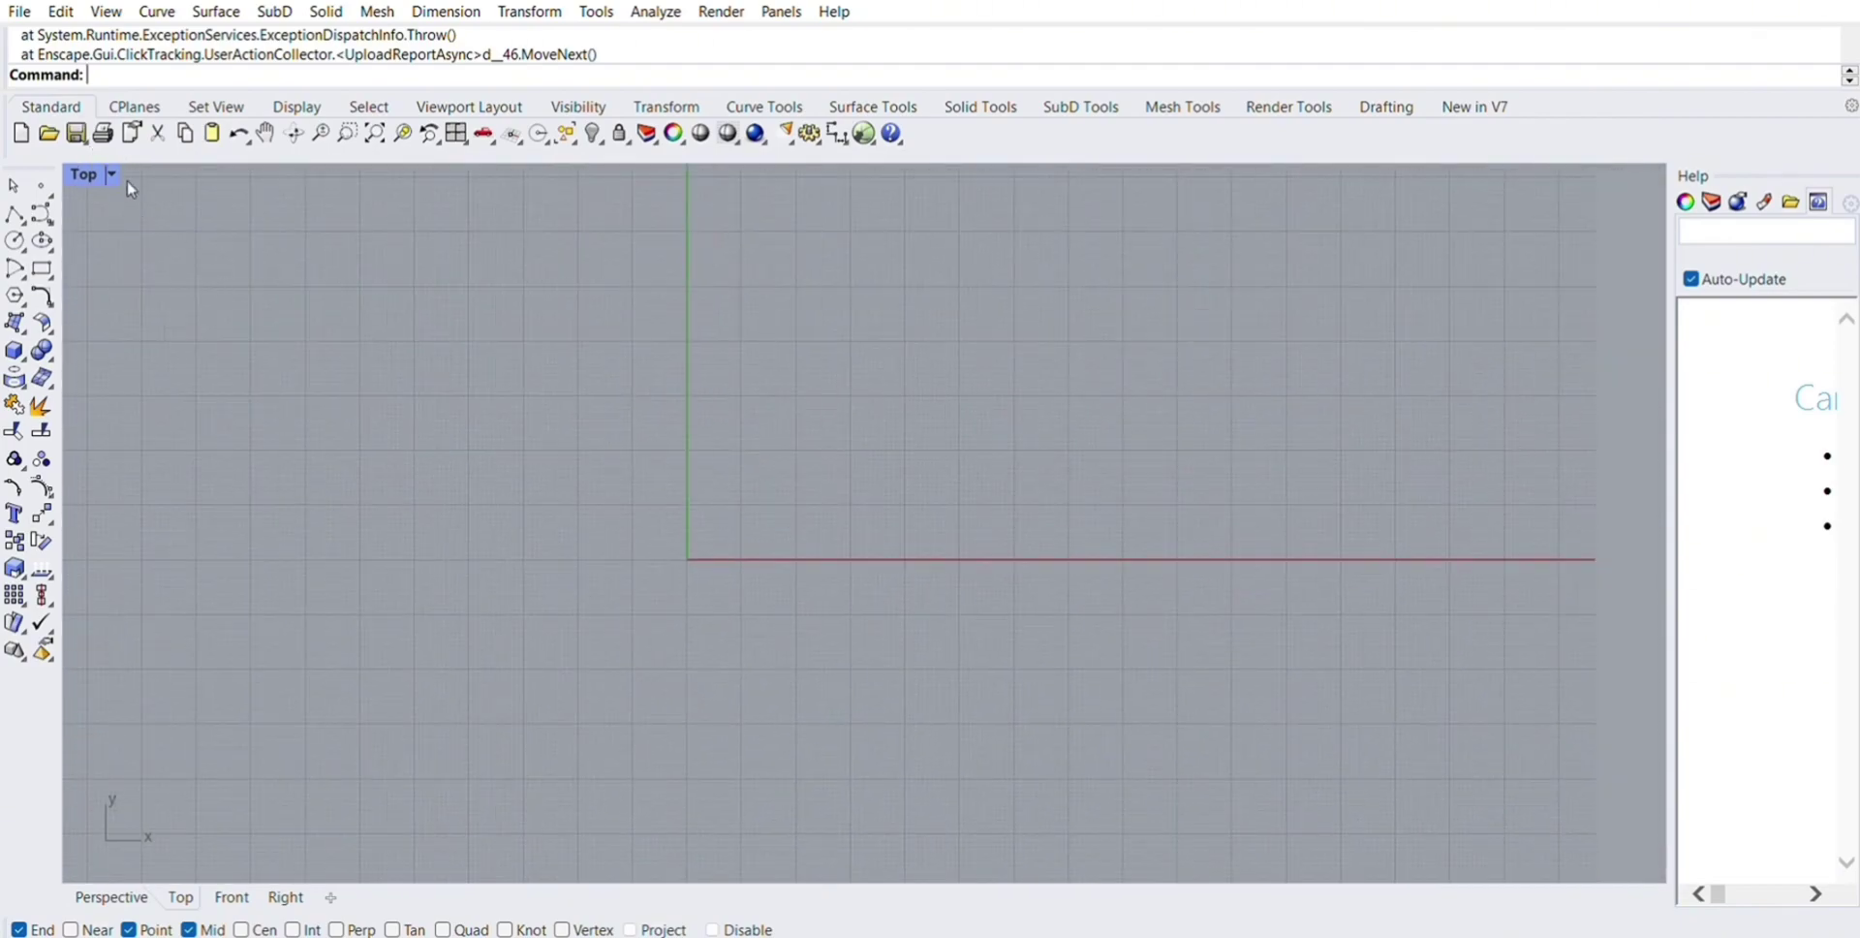
{"action": "double_click", "coordinate": [92, 176]}
{"action": "double_click", "coordinate": [901, 173]}
{"action": "scroll", "coordinate": [757, 392], "scroll_direction": "down", "scroll_amount": 2}
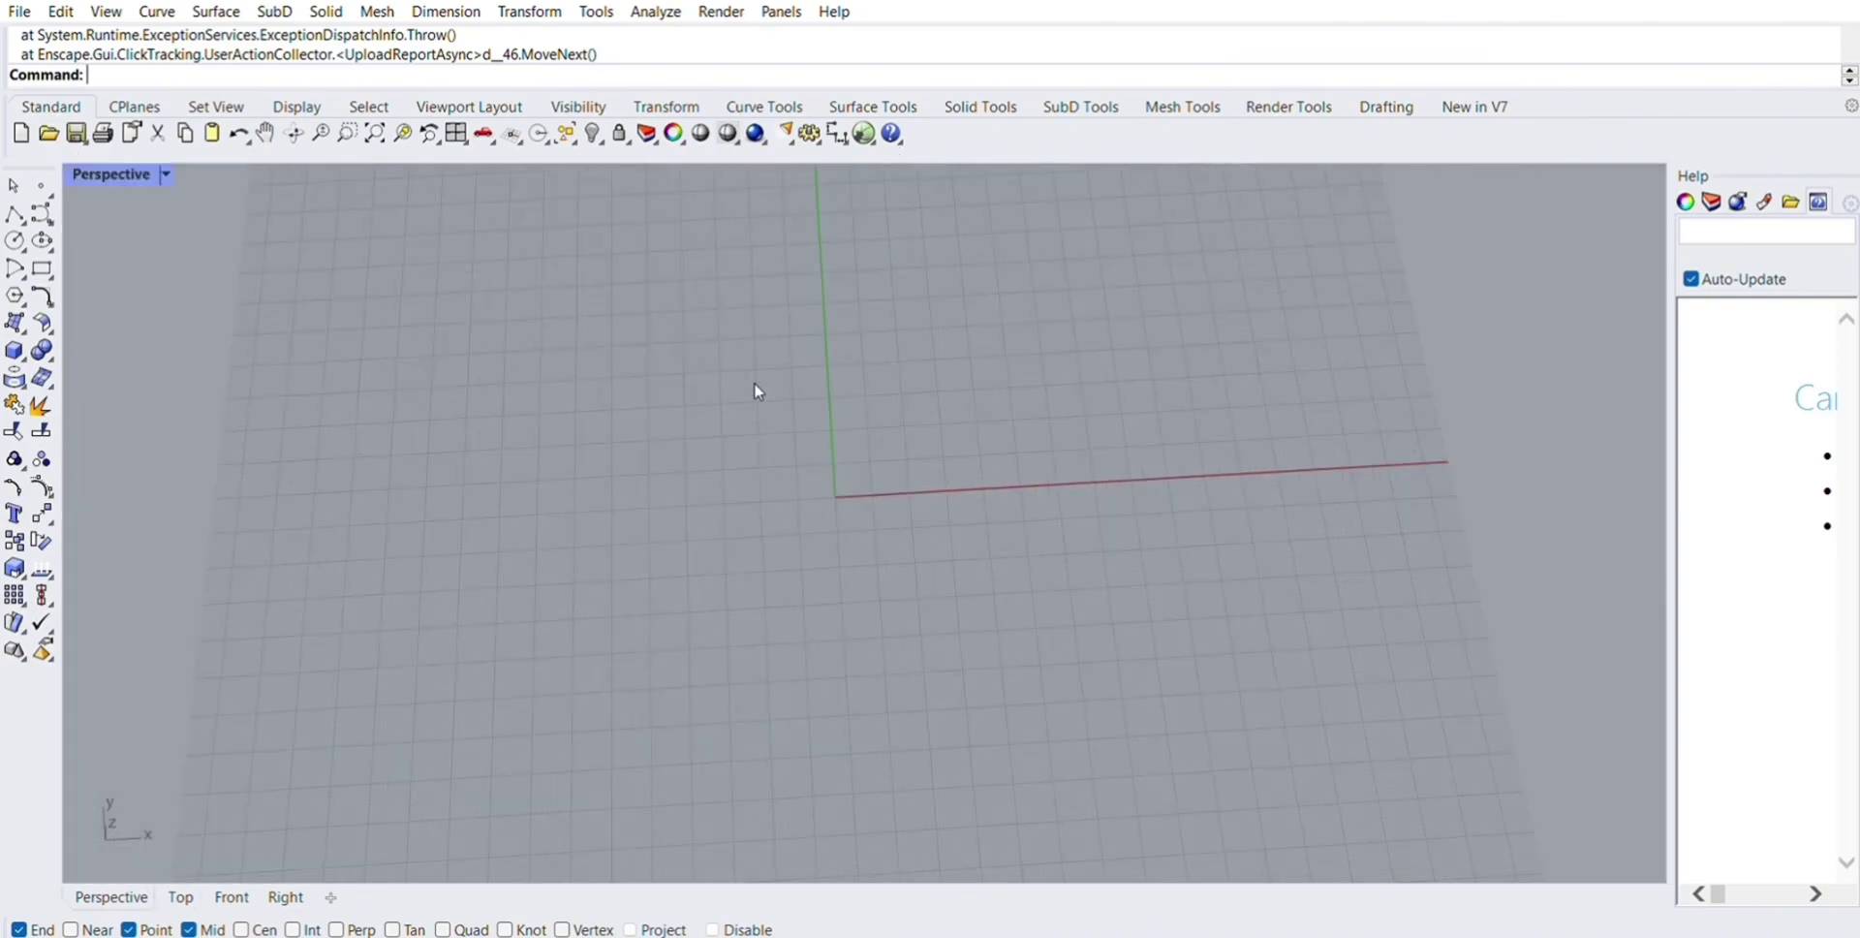
{"action": "right_click_drag", "start_coordinate": [776, 381], "coordinate": [983, 620]}
{"action": "double_click", "coordinate": [107, 174]}
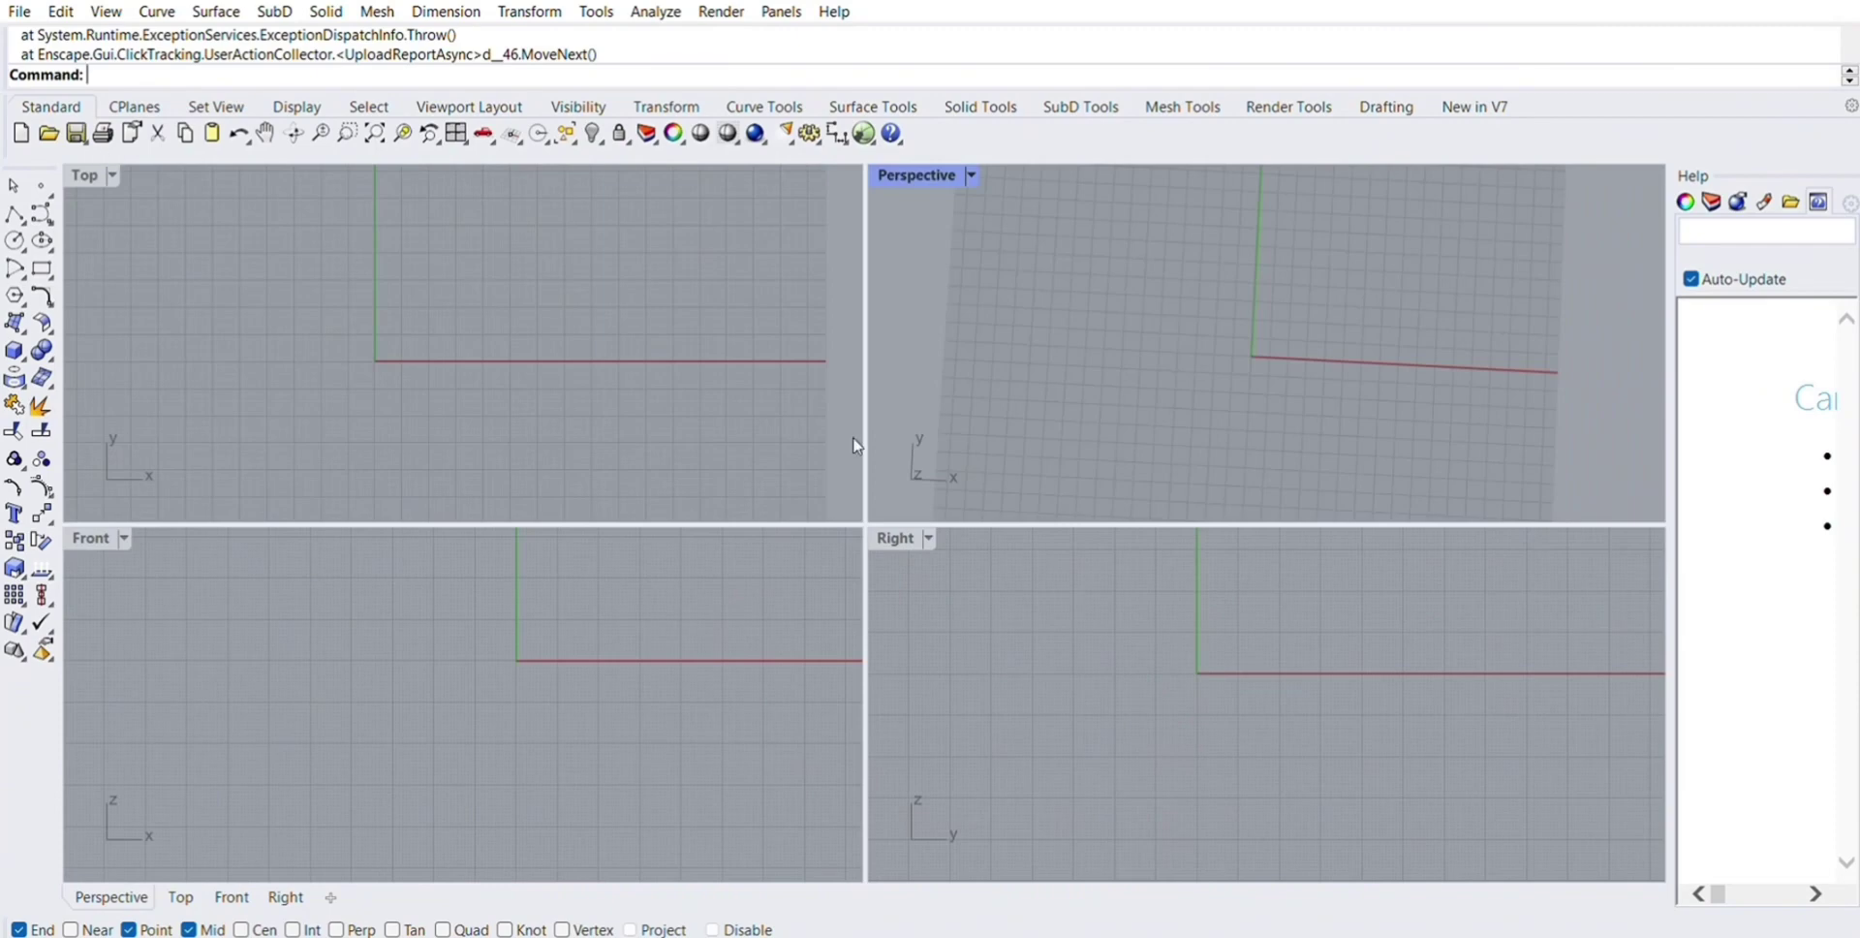
{"action": "scroll", "coordinate": [1094, 387], "scroll_direction": "down", "scroll_amount": 4}
{"action": "scroll", "coordinate": [1249, 320], "scroll_direction": "up", "scroll_amount": 6}
{"action": "scroll", "coordinate": [1162, 669], "scroll_direction": "down", "scroll_amount": 6}
{"action": "scroll", "coordinate": [523, 643], "scroll_direction": "up", "scroll_amount": 4}
{"action": "scroll", "coordinate": [630, 629], "scroll_direction": "down", "scroll_amount": 2}
{"action": "scroll", "coordinate": [1618, 690], "scroll_direction": "up", "scroll_amount": 2}
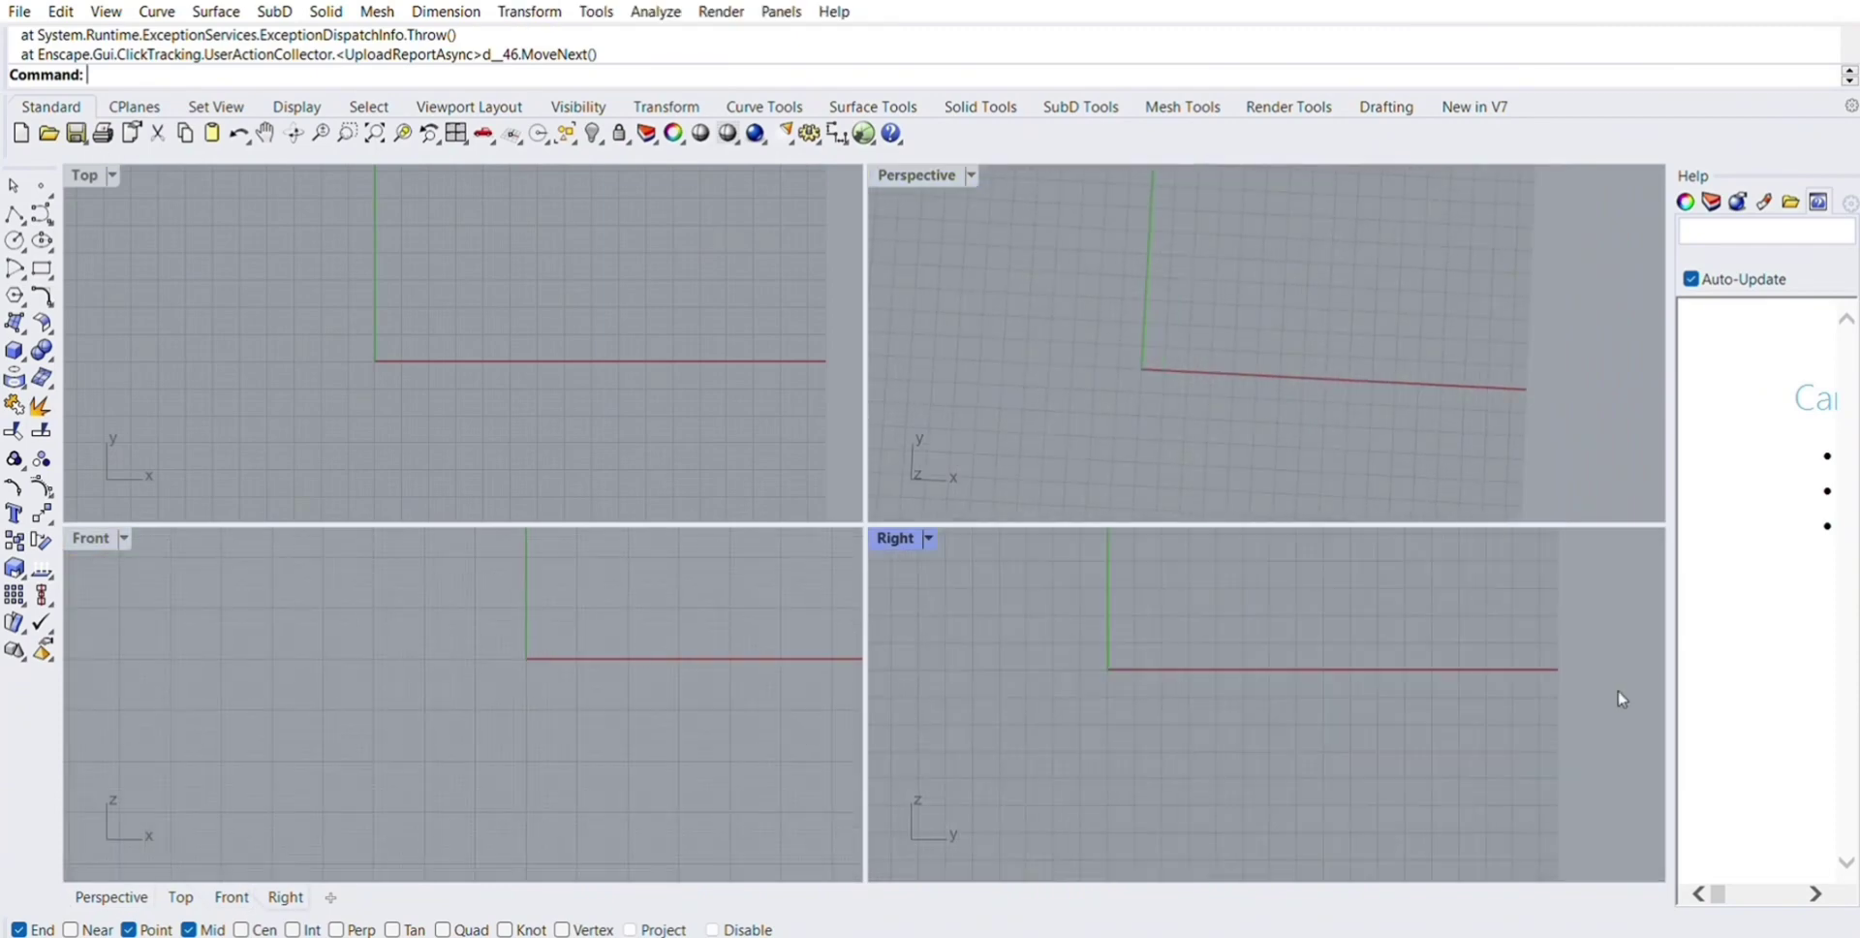
Draw a closed four-sided polyline around the origin on the ground plane in the Perspective viewport.
{"action": "left_click", "coordinate": [1093, 377]}
{"action": "left_click", "coordinate": [15, 213]}
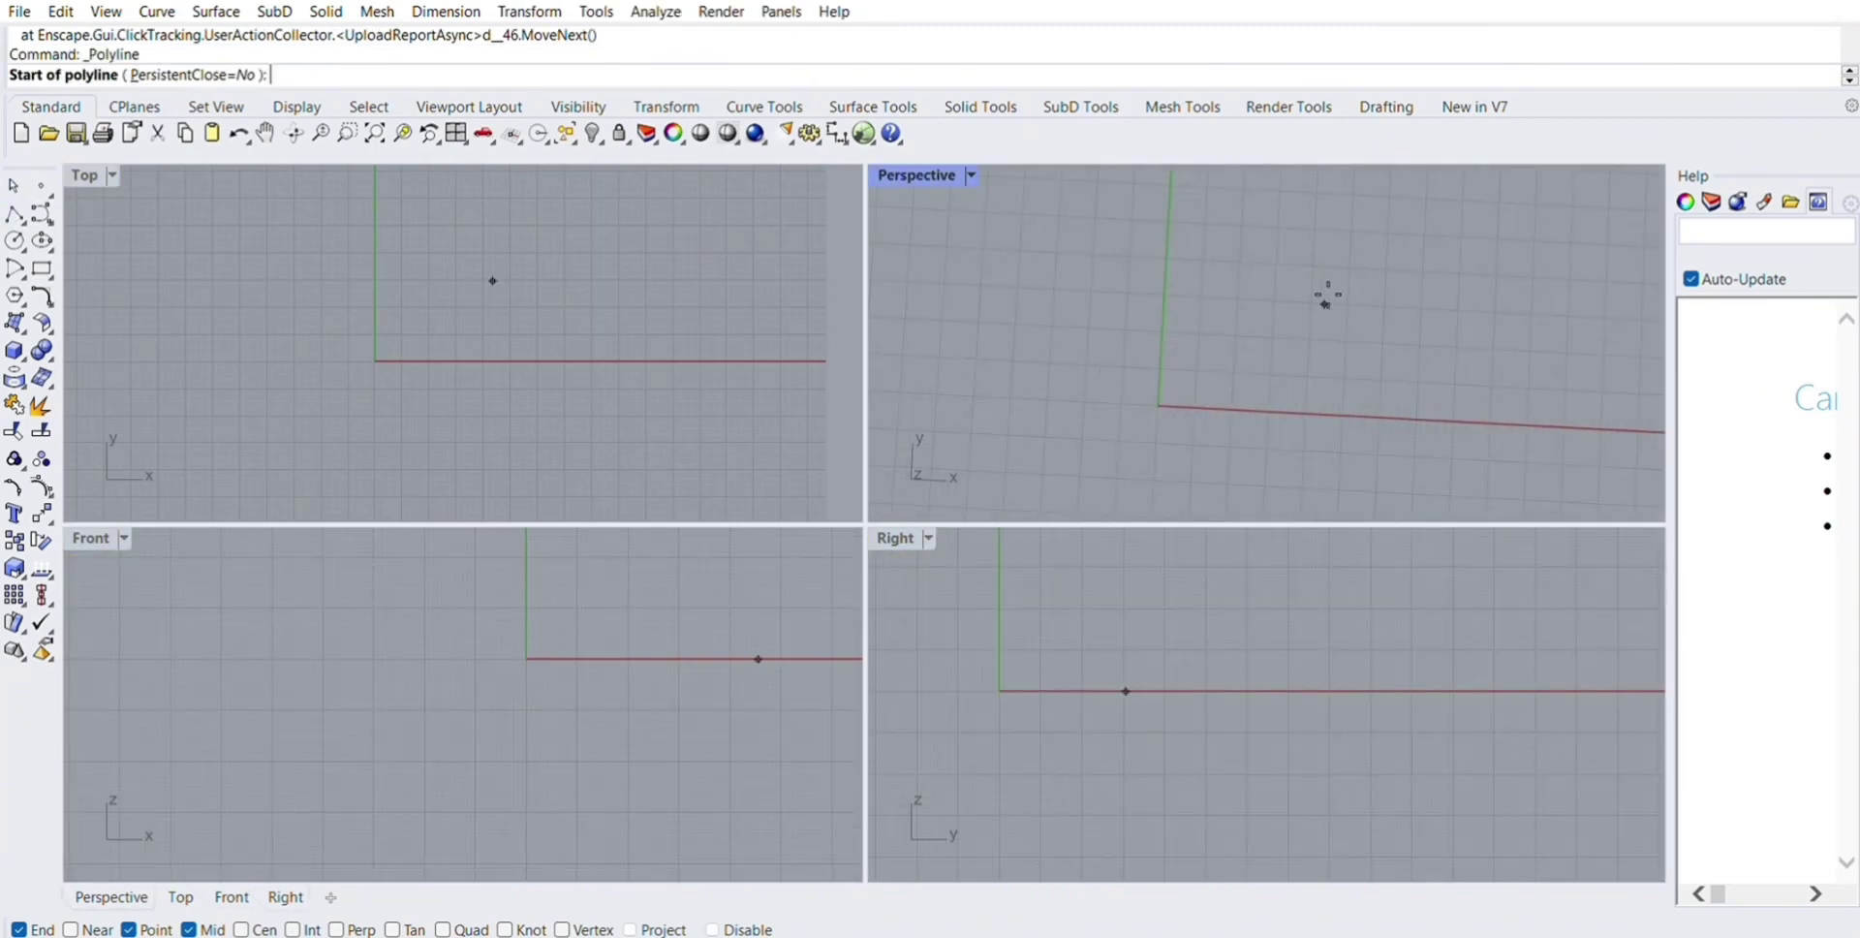
{"action": "left_click", "coordinate": [1056, 269]}
{"action": "left_click", "coordinate": [1291, 282]}
{"action": "left_click", "coordinate": [1282, 465]}
{"action": "left_click", "coordinate": [1056, 269]}
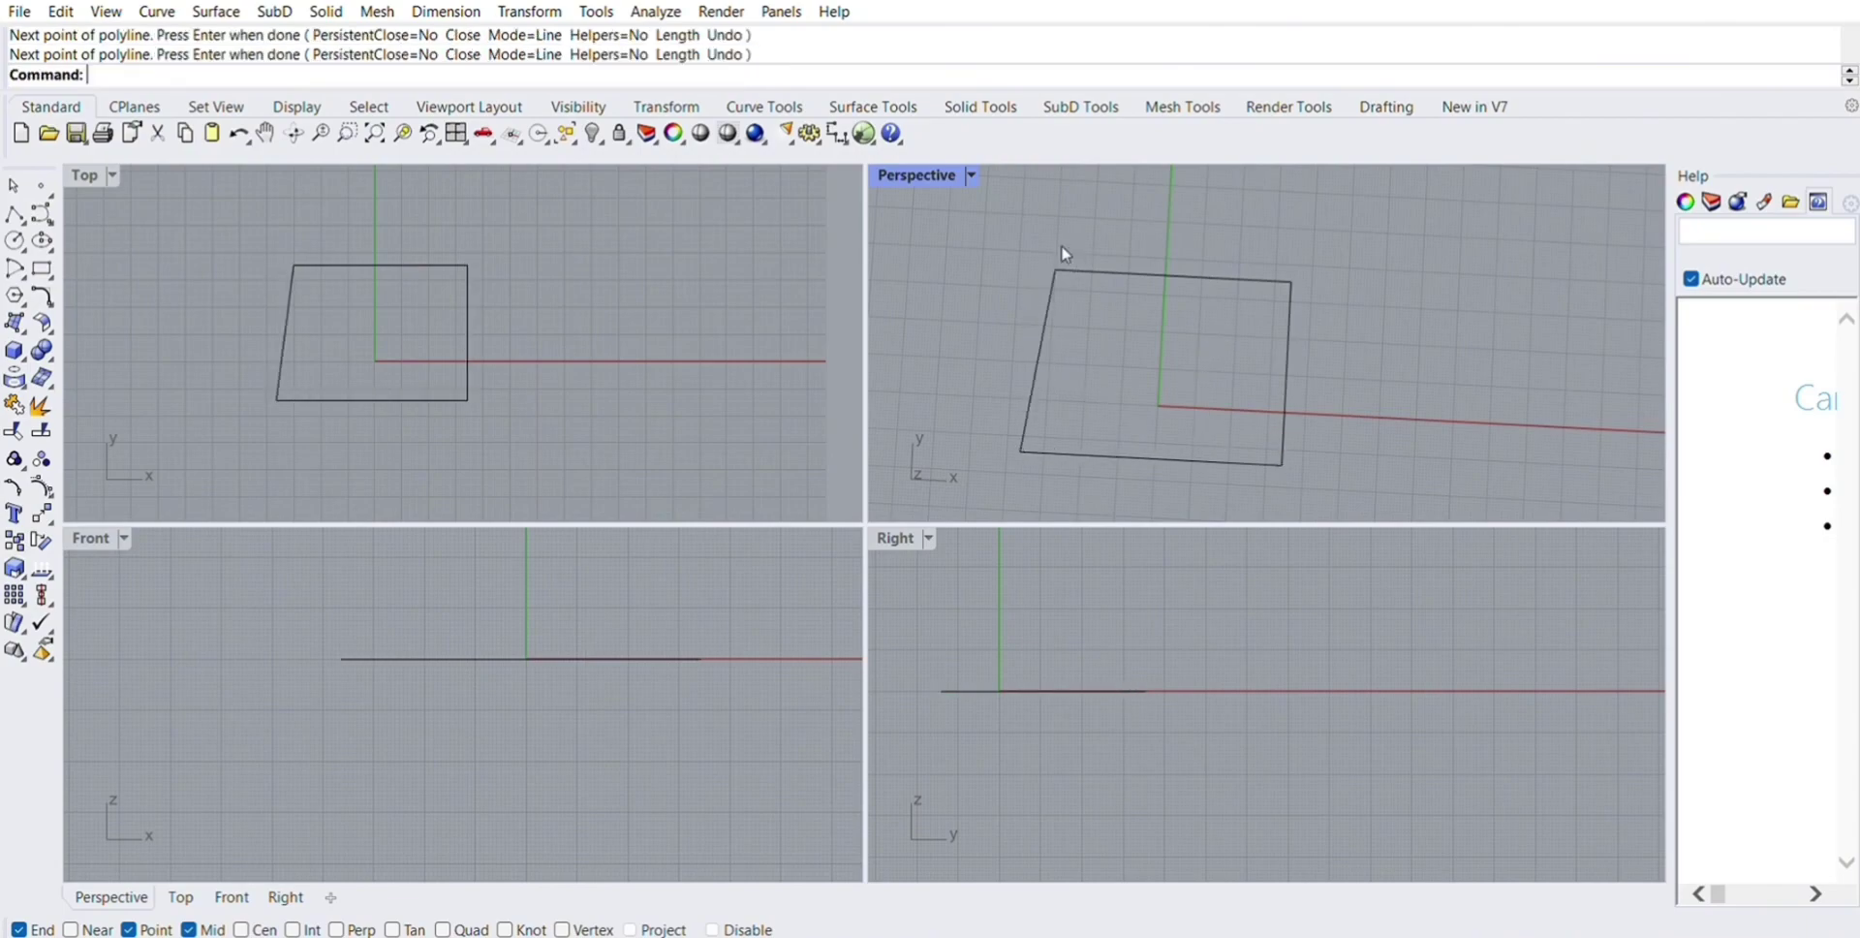
Draw a second closed four-sided polyline standing vertically in the Front viewport, crossing the ground-plane outline.
{"action": "right_click_drag", "start_coordinate": [1000, 449], "coordinate": [1049, 215]}
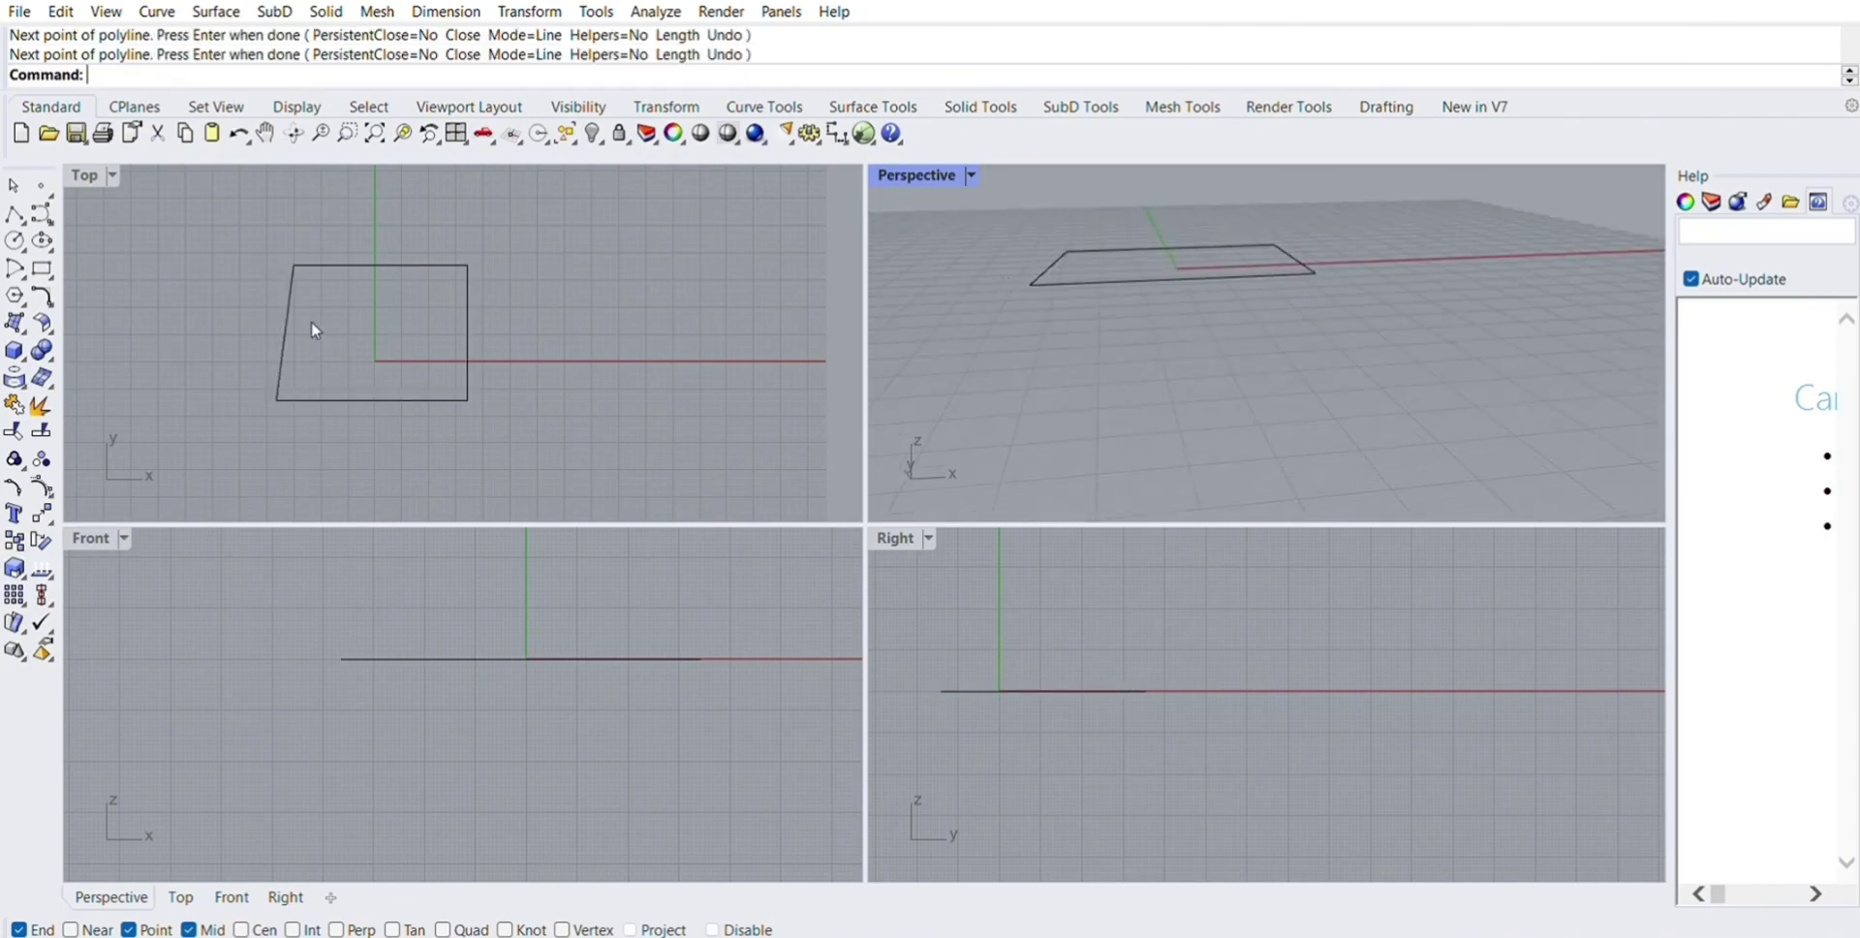
{"action": "left_click", "coordinate": [12, 220]}
{"action": "left_click", "coordinate": [347, 744]}
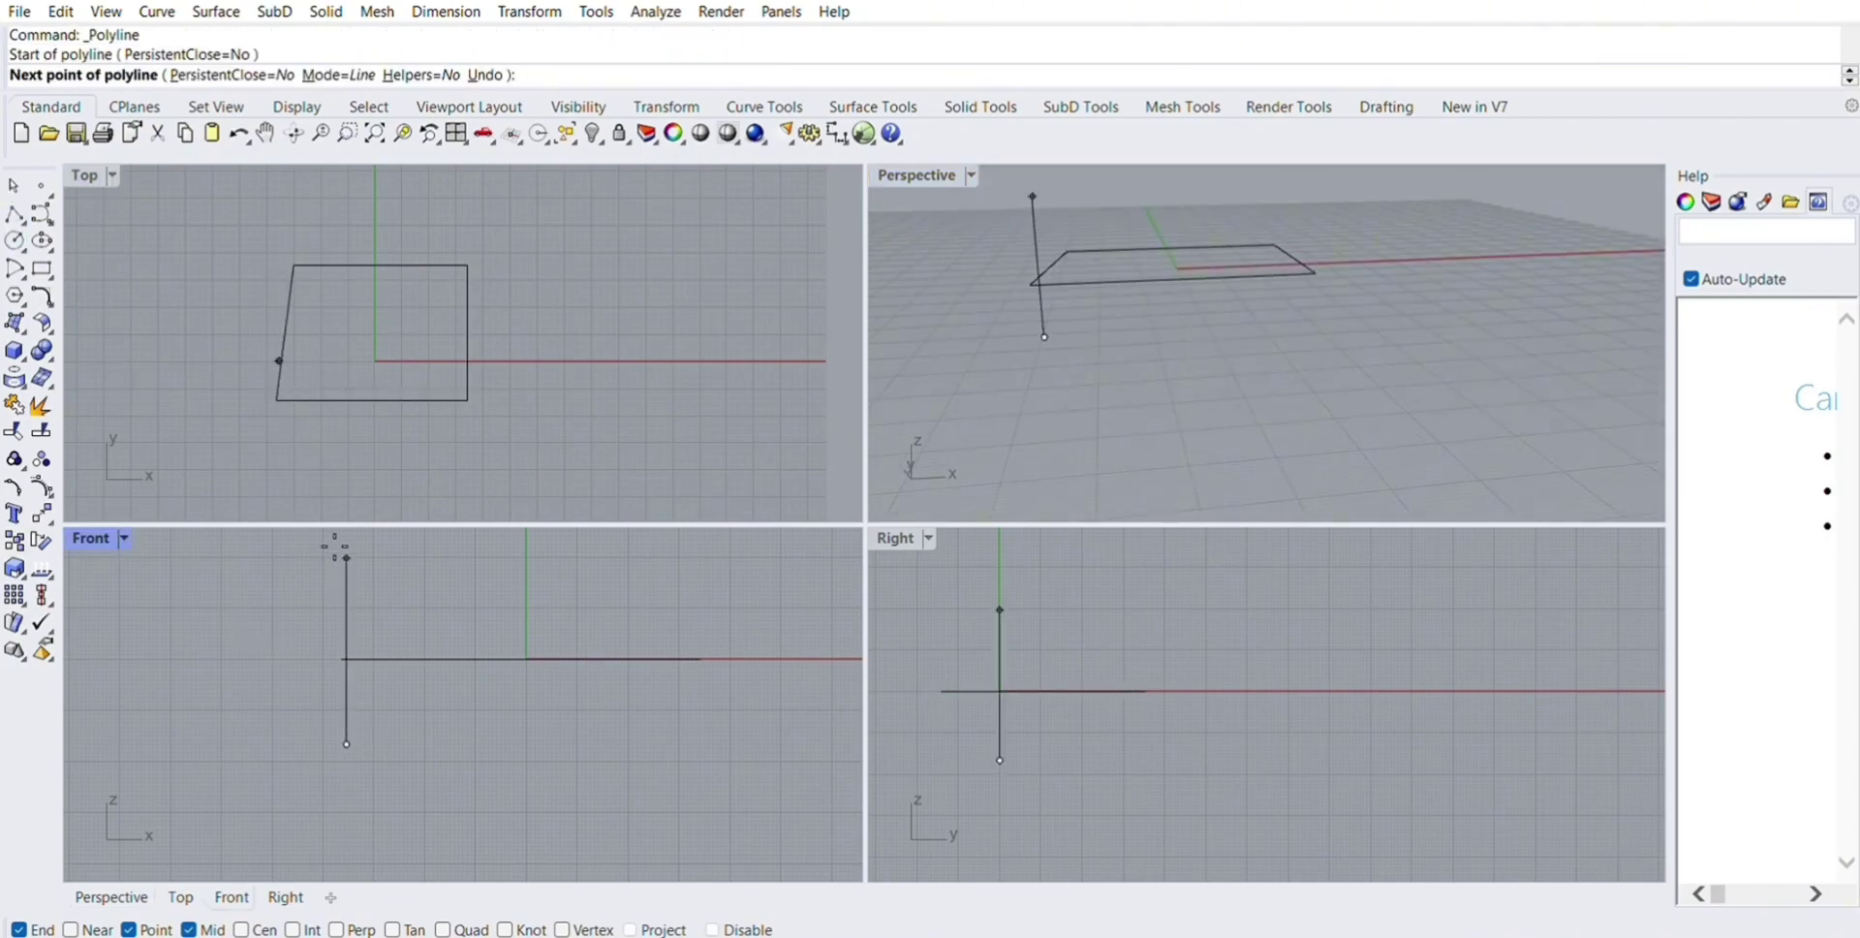
{"action": "left_click", "coordinate": [347, 535]}
{"action": "left_click", "coordinate": [602, 534]}
{"action": "left_click", "coordinate": [603, 721]}
{"action": "left_click", "coordinate": [347, 744]}
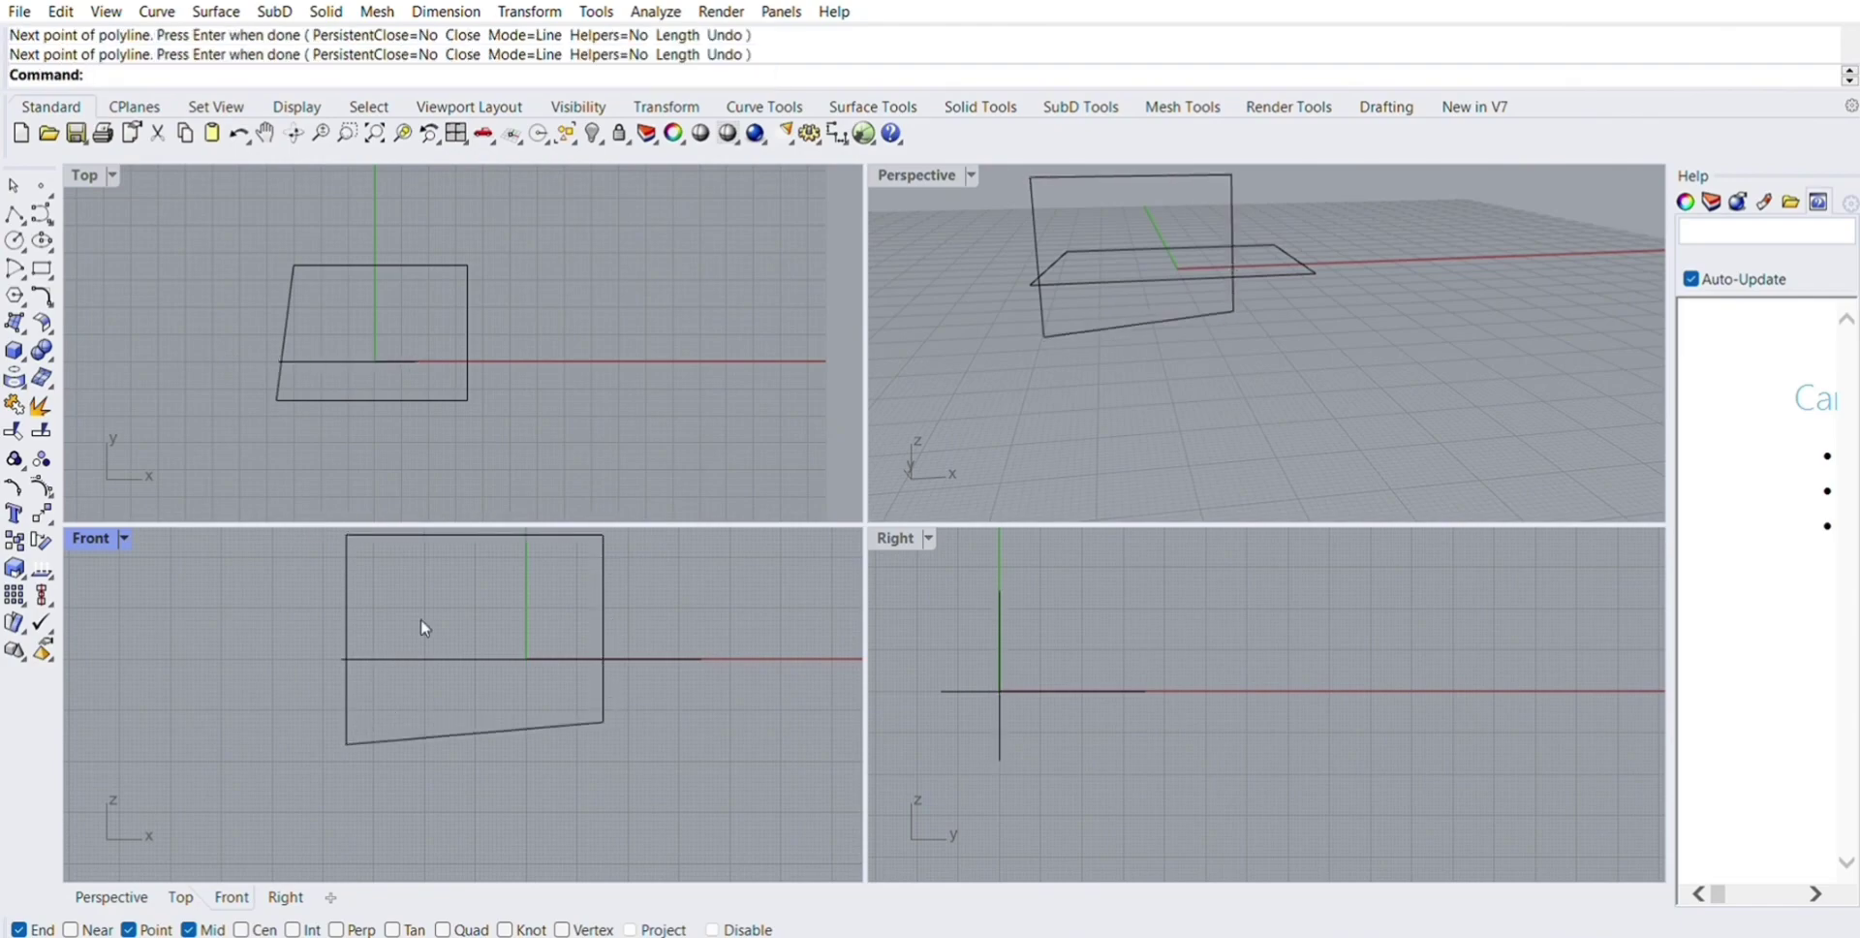
Examine how the two crossing outlines appear in the Perspective, Top, Front and Right viewports.
{"action": "right_click_drag", "start_coordinate": [1119, 465], "coordinate": [1101, 365]}
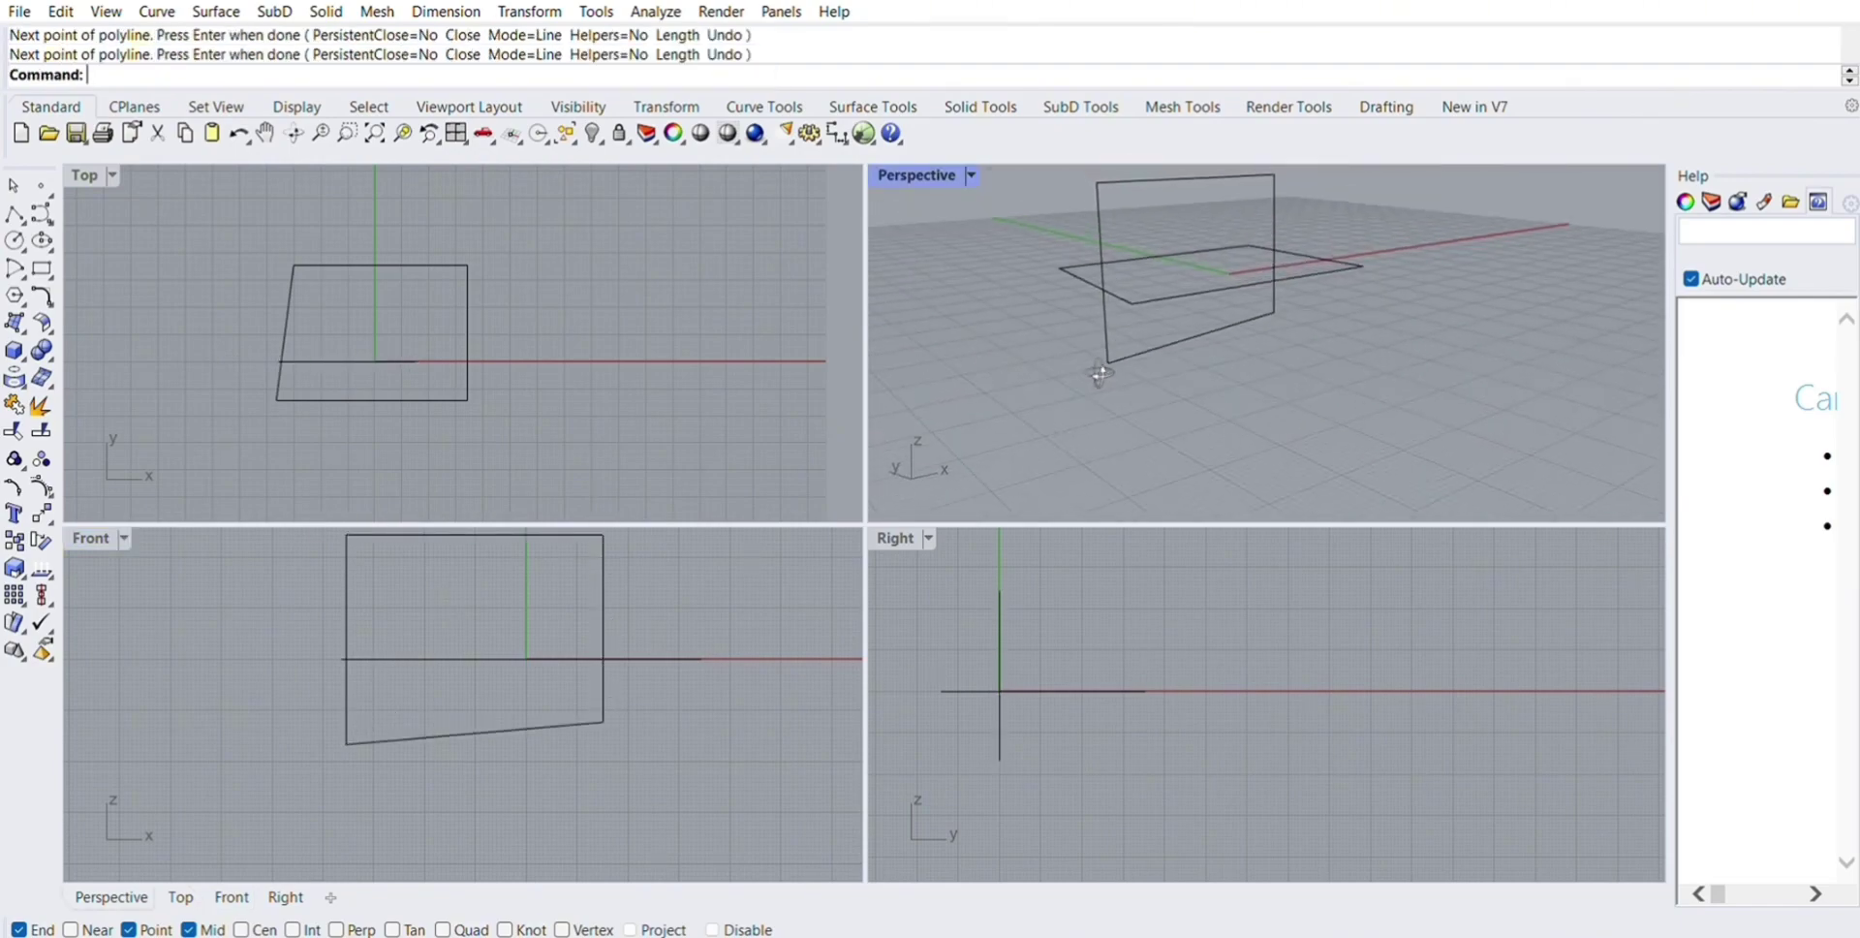
{"action": "scroll", "coordinate": [509, 333], "scroll_direction": "down", "scroll_amount": 1}
{"action": "scroll", "coordinate": [370, 358], "scroll_direction": "up", "scroll_amount": 1}
{"action": "scroll", "coordinate": [272, 718], "scroll_direction": "down", "scroll_amount": 2}
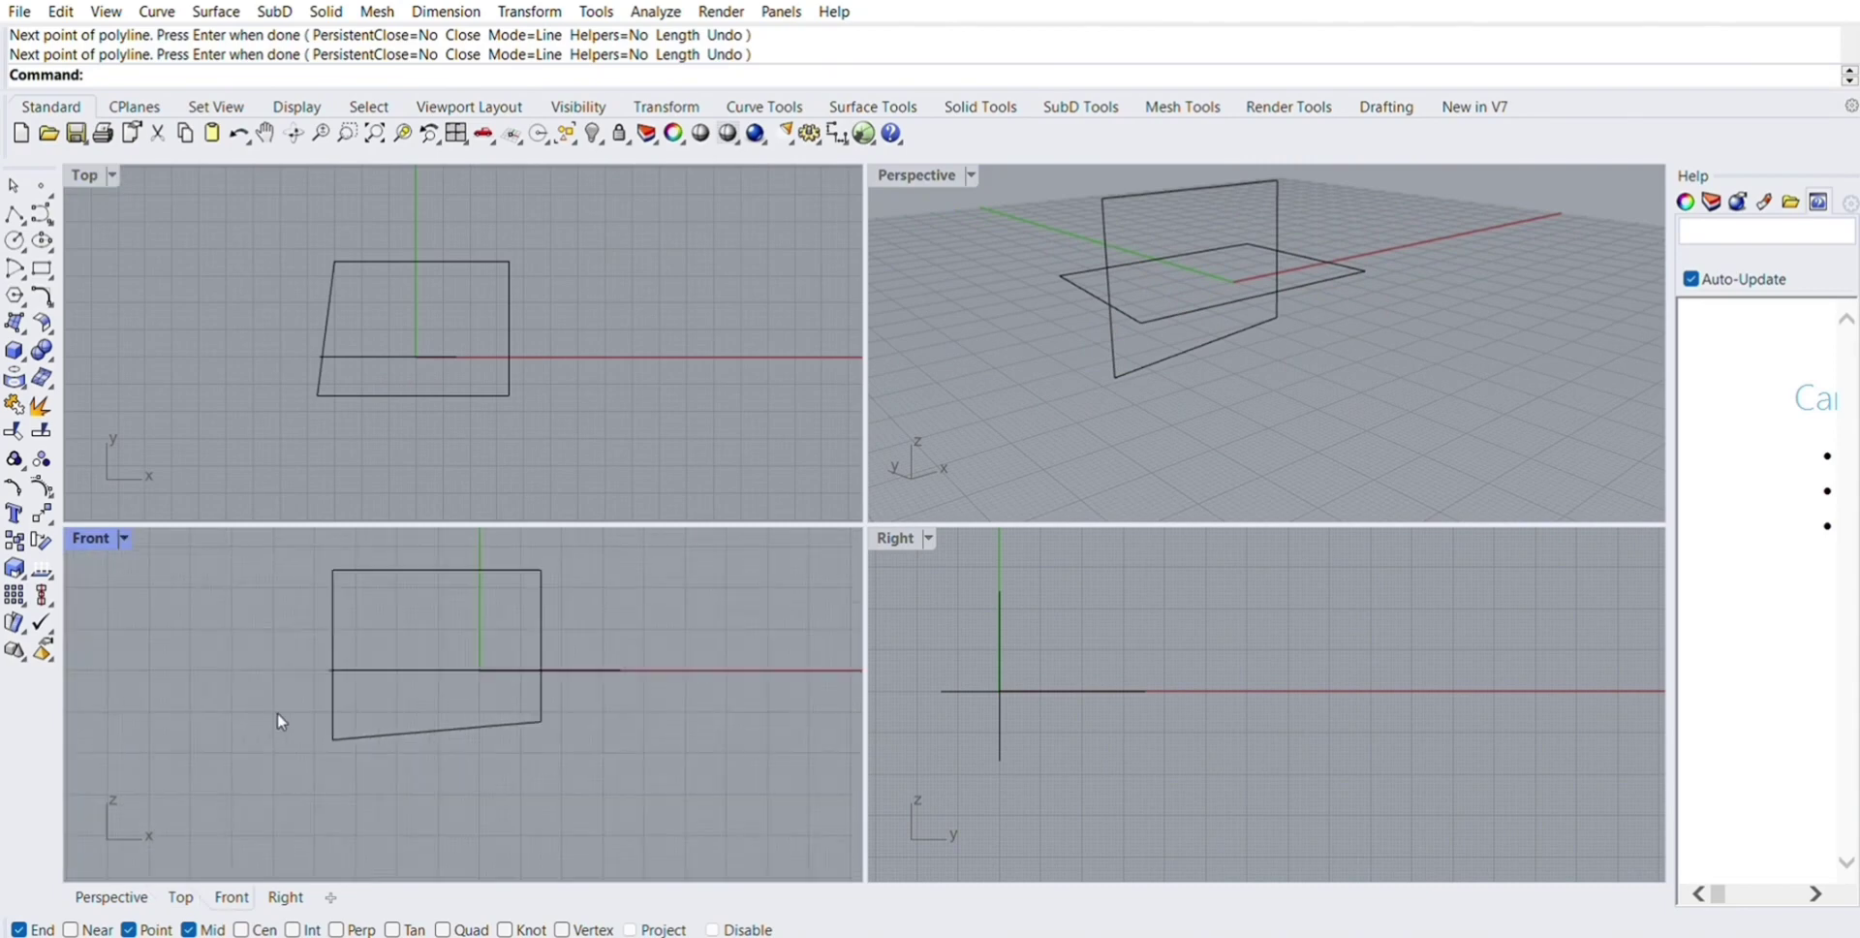
{"action": "scroll", "coordinate": [1245, 736], "scroll_direction": "down", "scroll_amount": 4}
{"action": "scroll", "coordinate": [1131, 688], "scroll_direction": "up", "scroll_amount": 7}
{"action": "scroll", "coordinate": [1125, 699], "scroll_direction": "down", "scroll_amount": 1}
{"action": "scroll", "coordinate": [1126, 708], "scroll_direction": "down", "scroll_amount": 3}
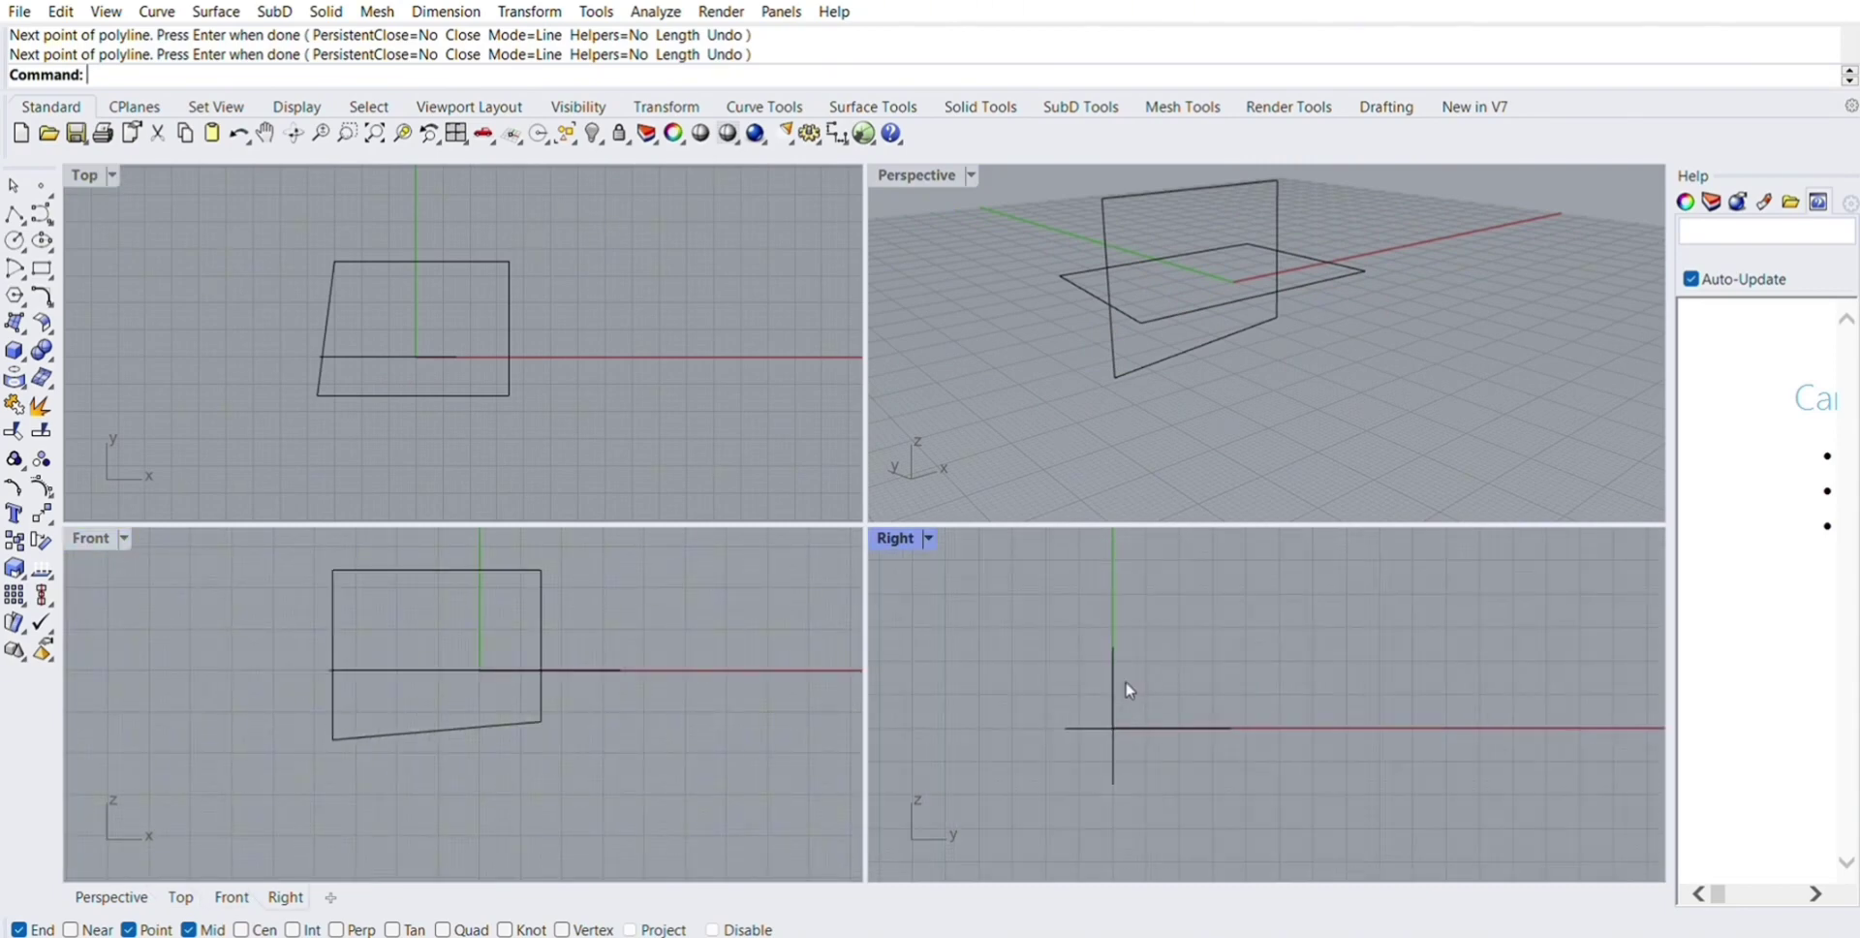
{"action": "scroll", "coordinate": [1127, 718], "scroll_direction": "up", "scroll_amount": 1}
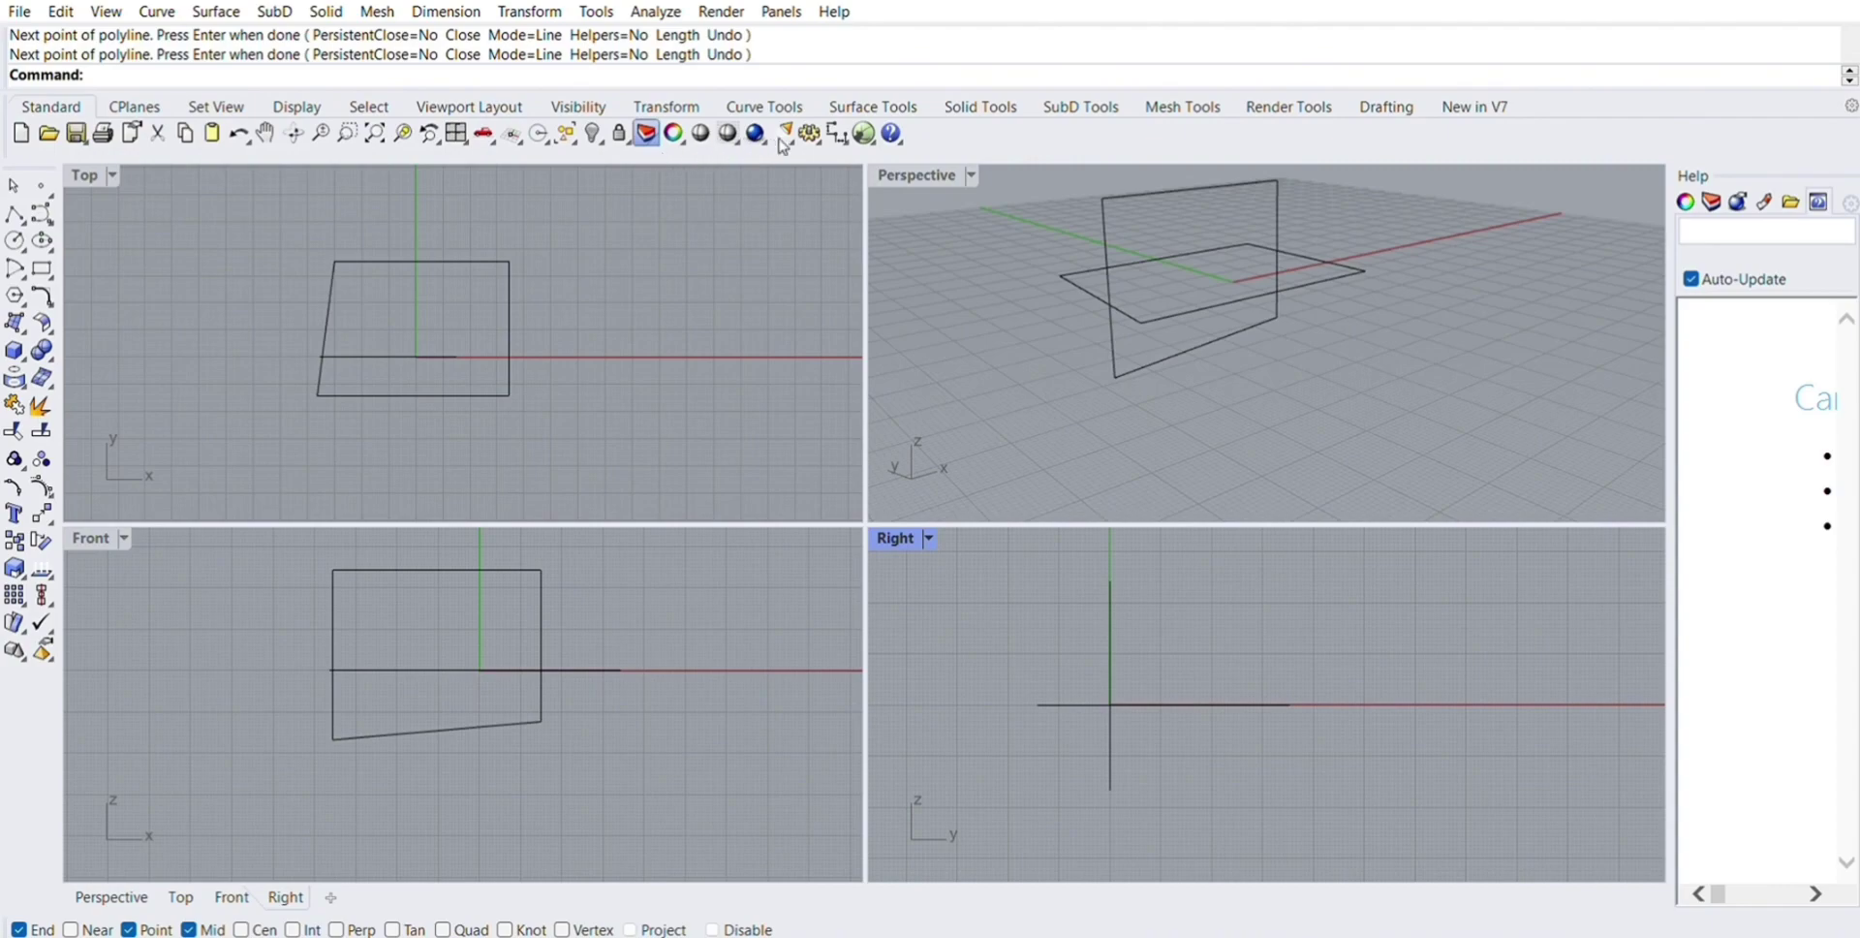
Set the display mode of the Right viewport to Shaded.
{"action": "left_click", "coordinate": [727, 133]}
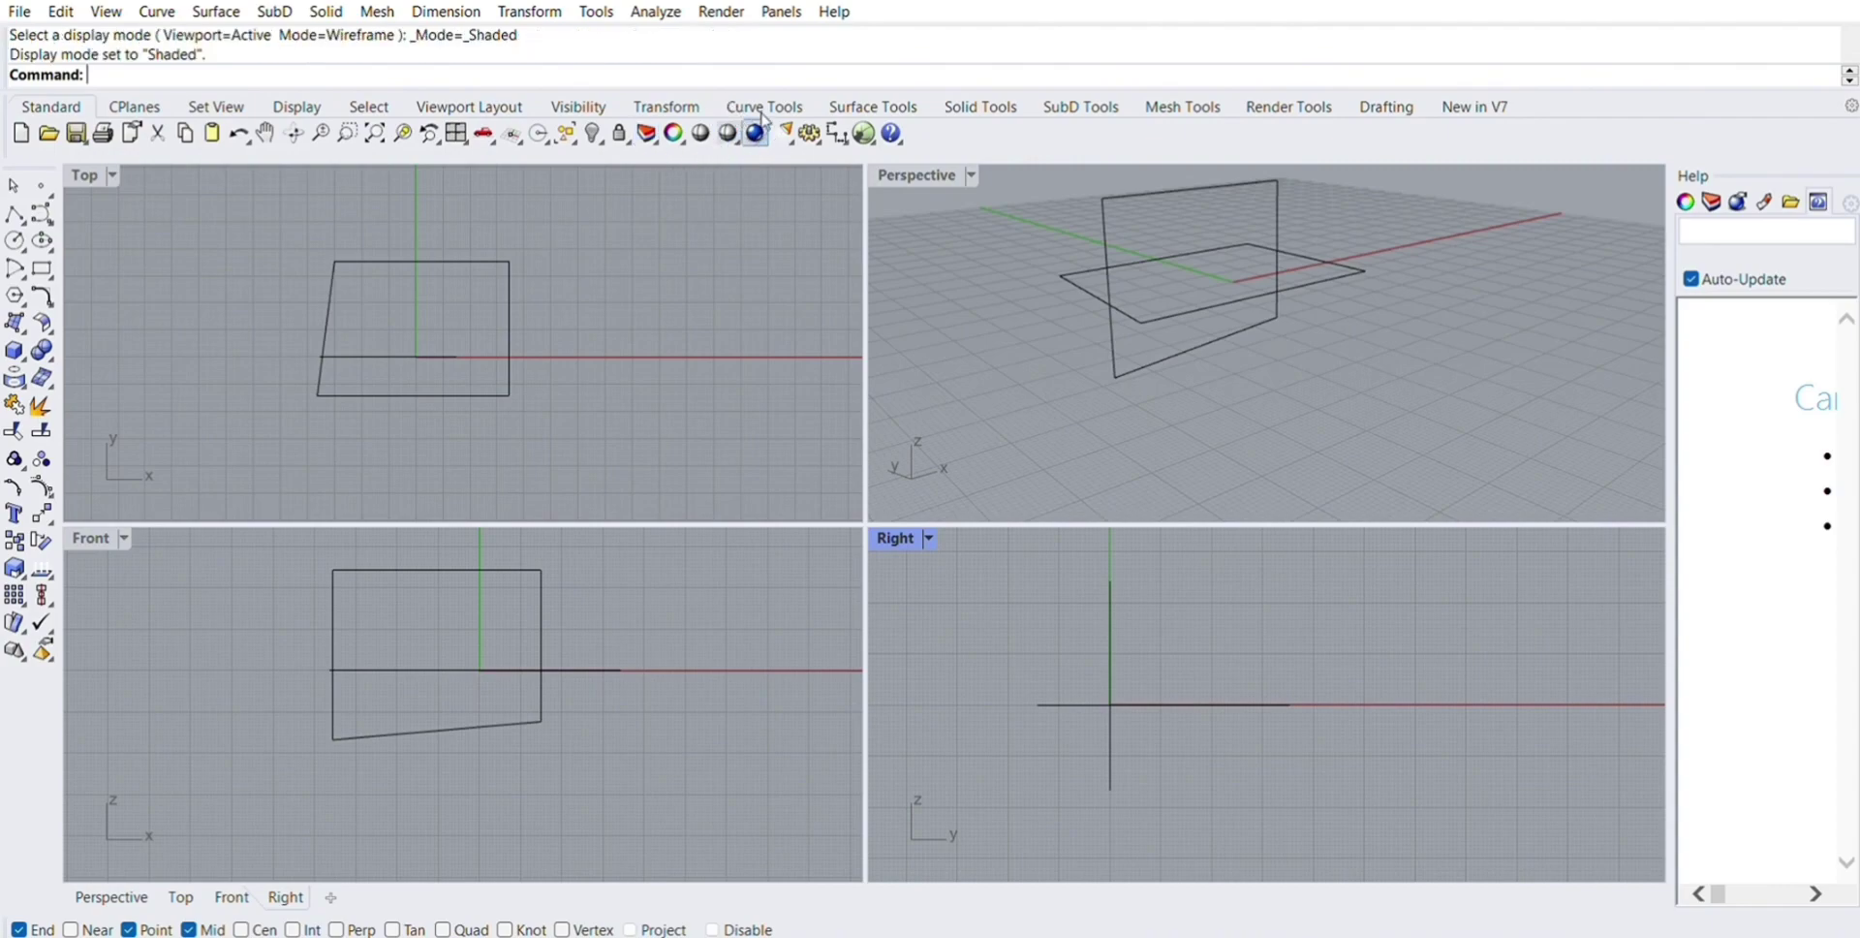
{"action": "left_click", "coordinate": [865, 130]}
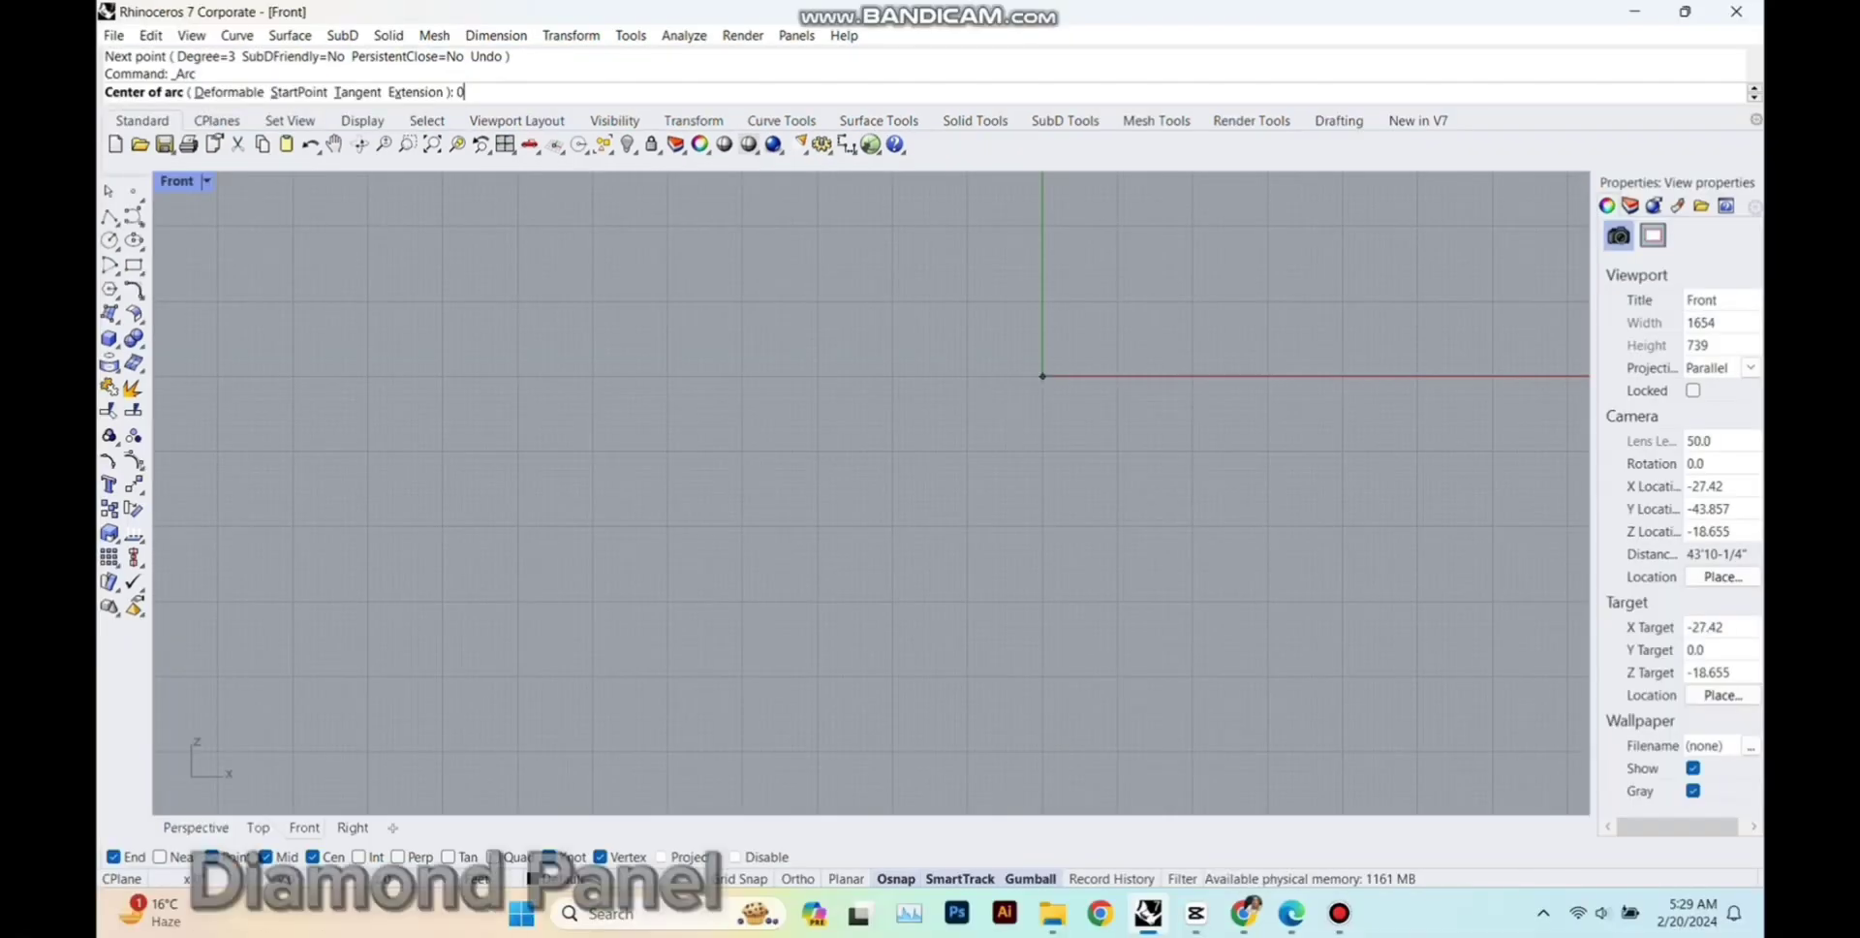
In the Front view, draw a 90° arc centred on the origin with a radius of about 47'10", using Ortho.
{"action": "right_click_drag", "start_coordinate": [1026, 446], "coordinate": [717, 540]}
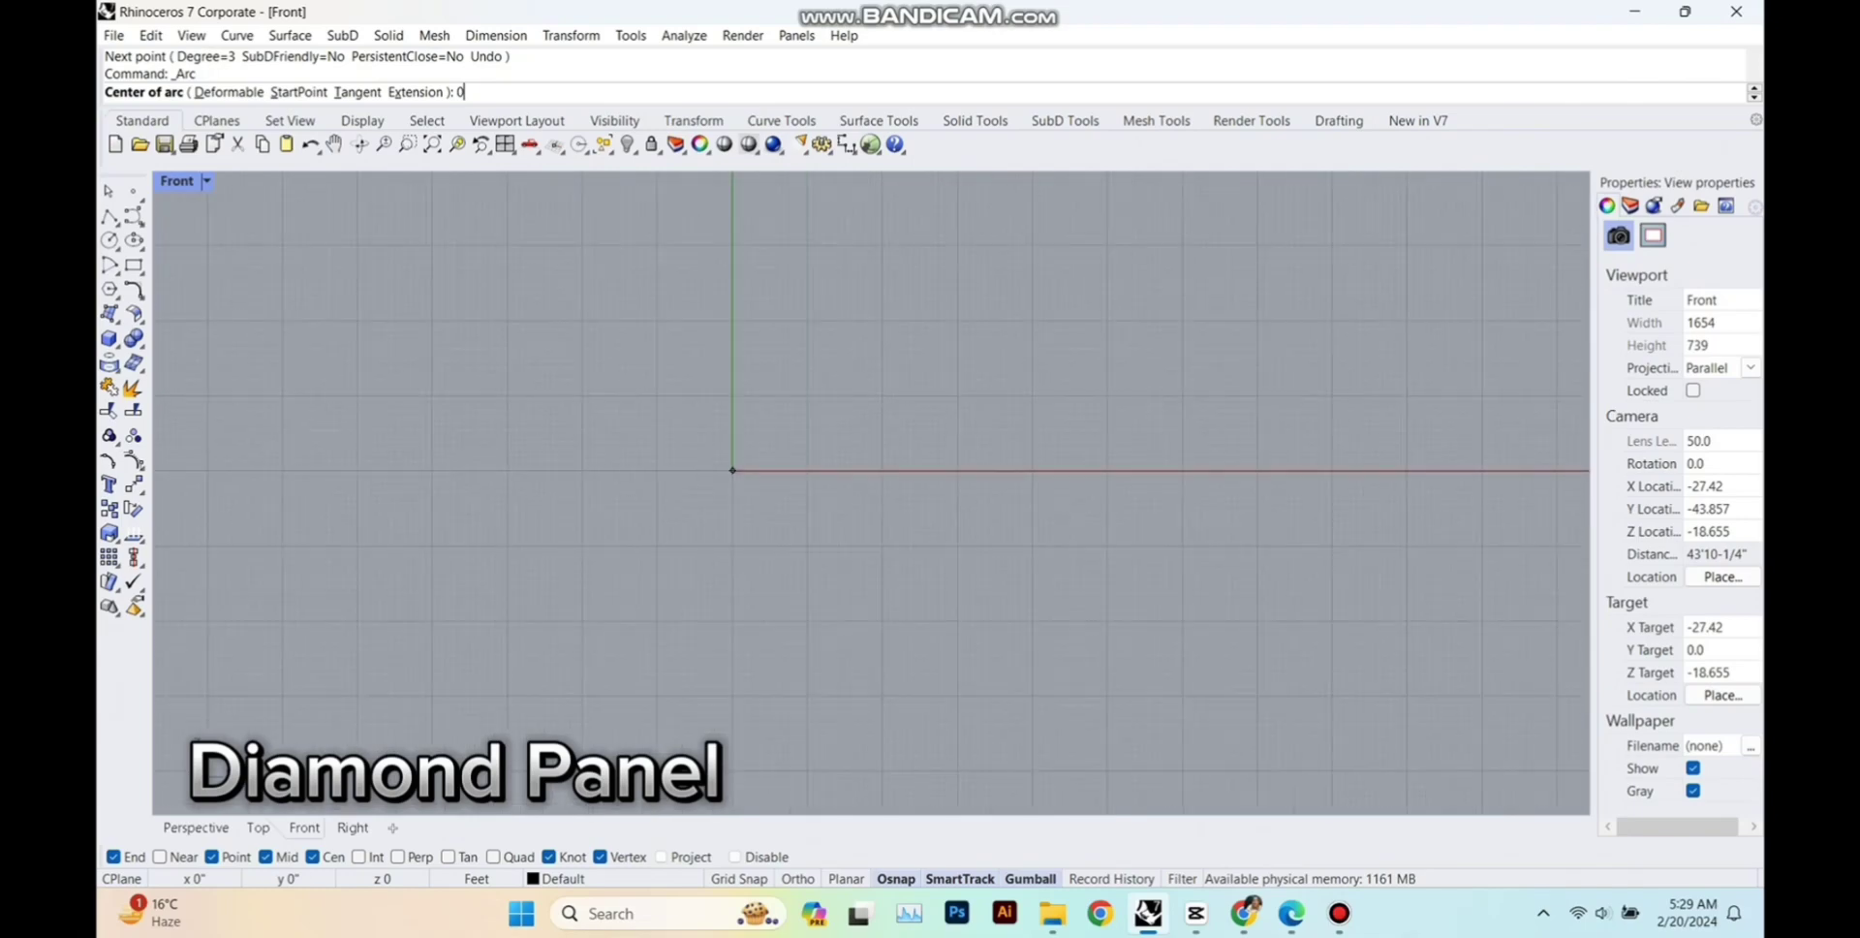
{"action": "key", "text": "Return"}
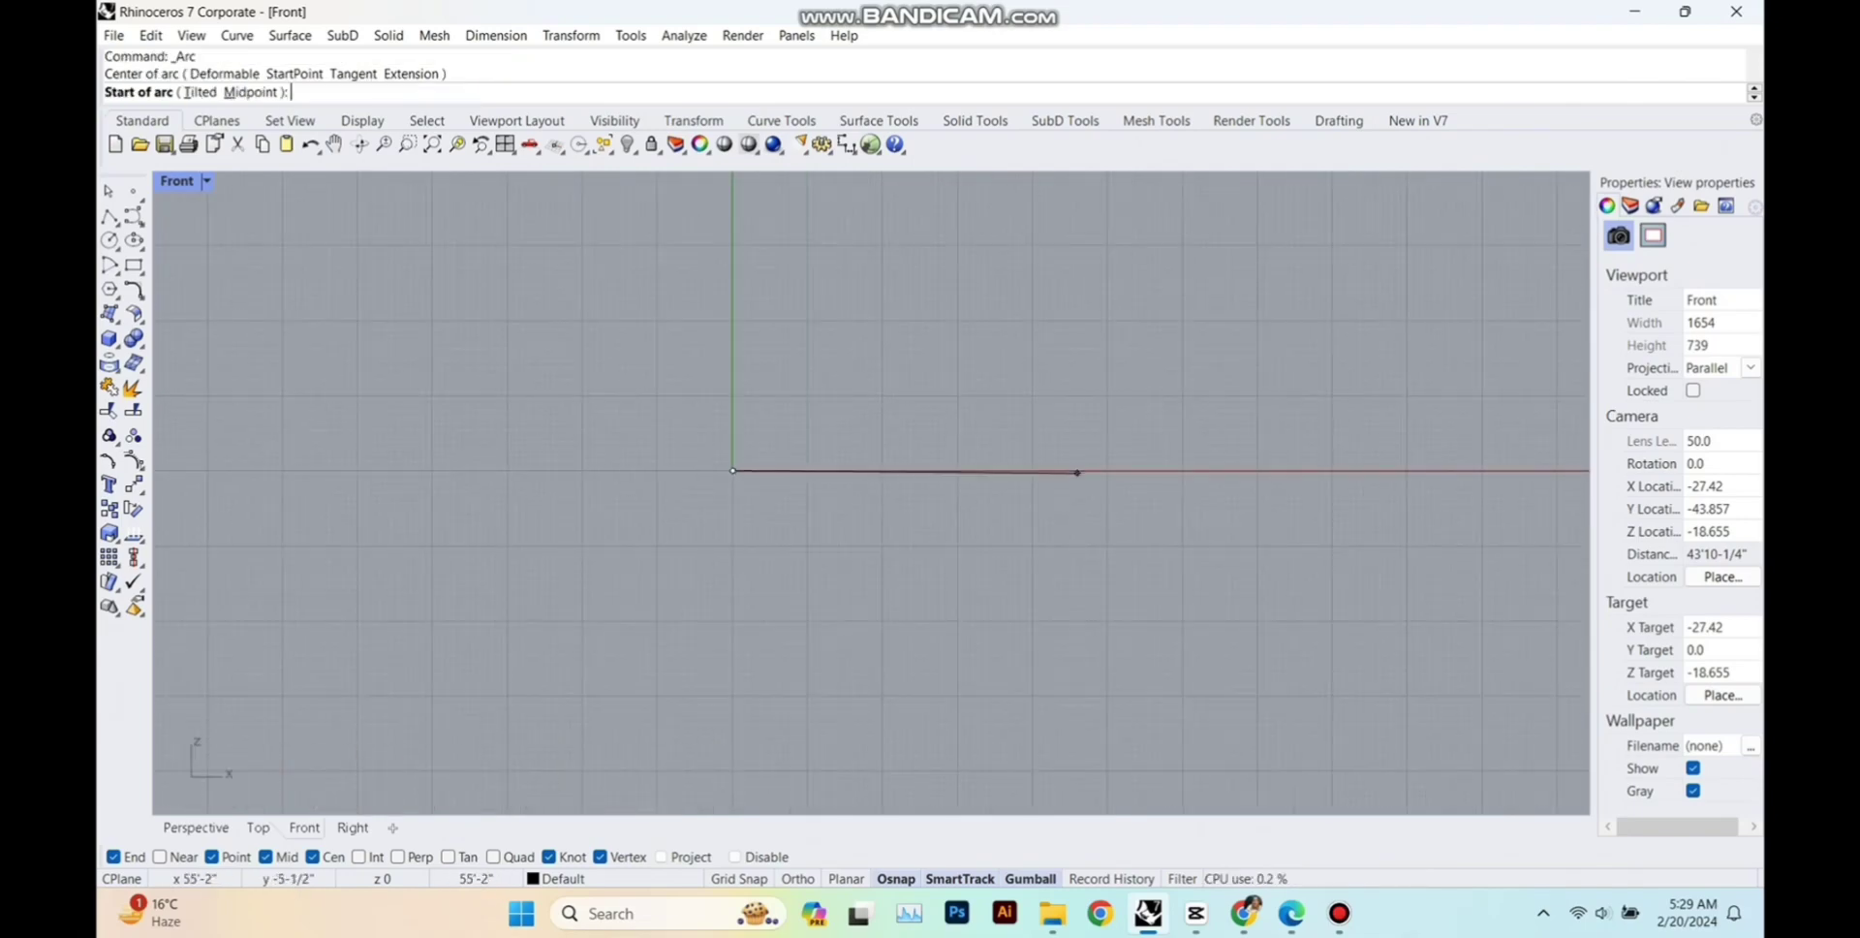
{"action": "left_click", "coordinate": [797, 878]}
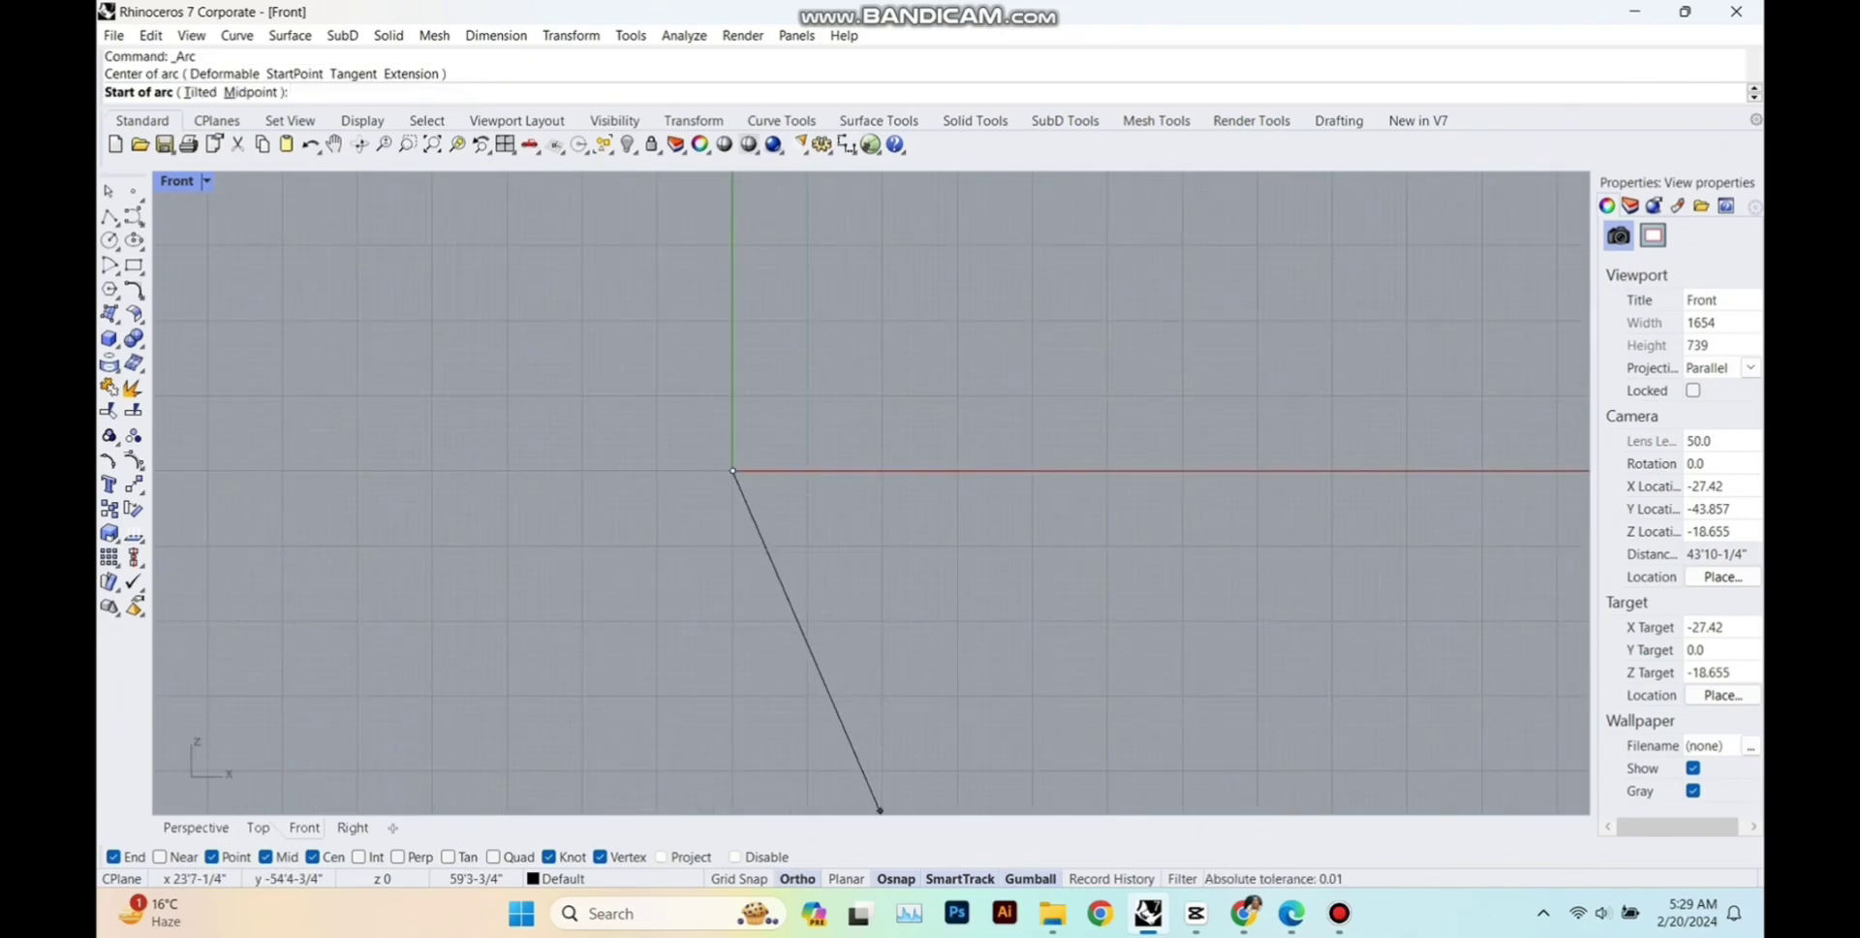
{"action": "left_click", "coordinate": [1032, 471]}
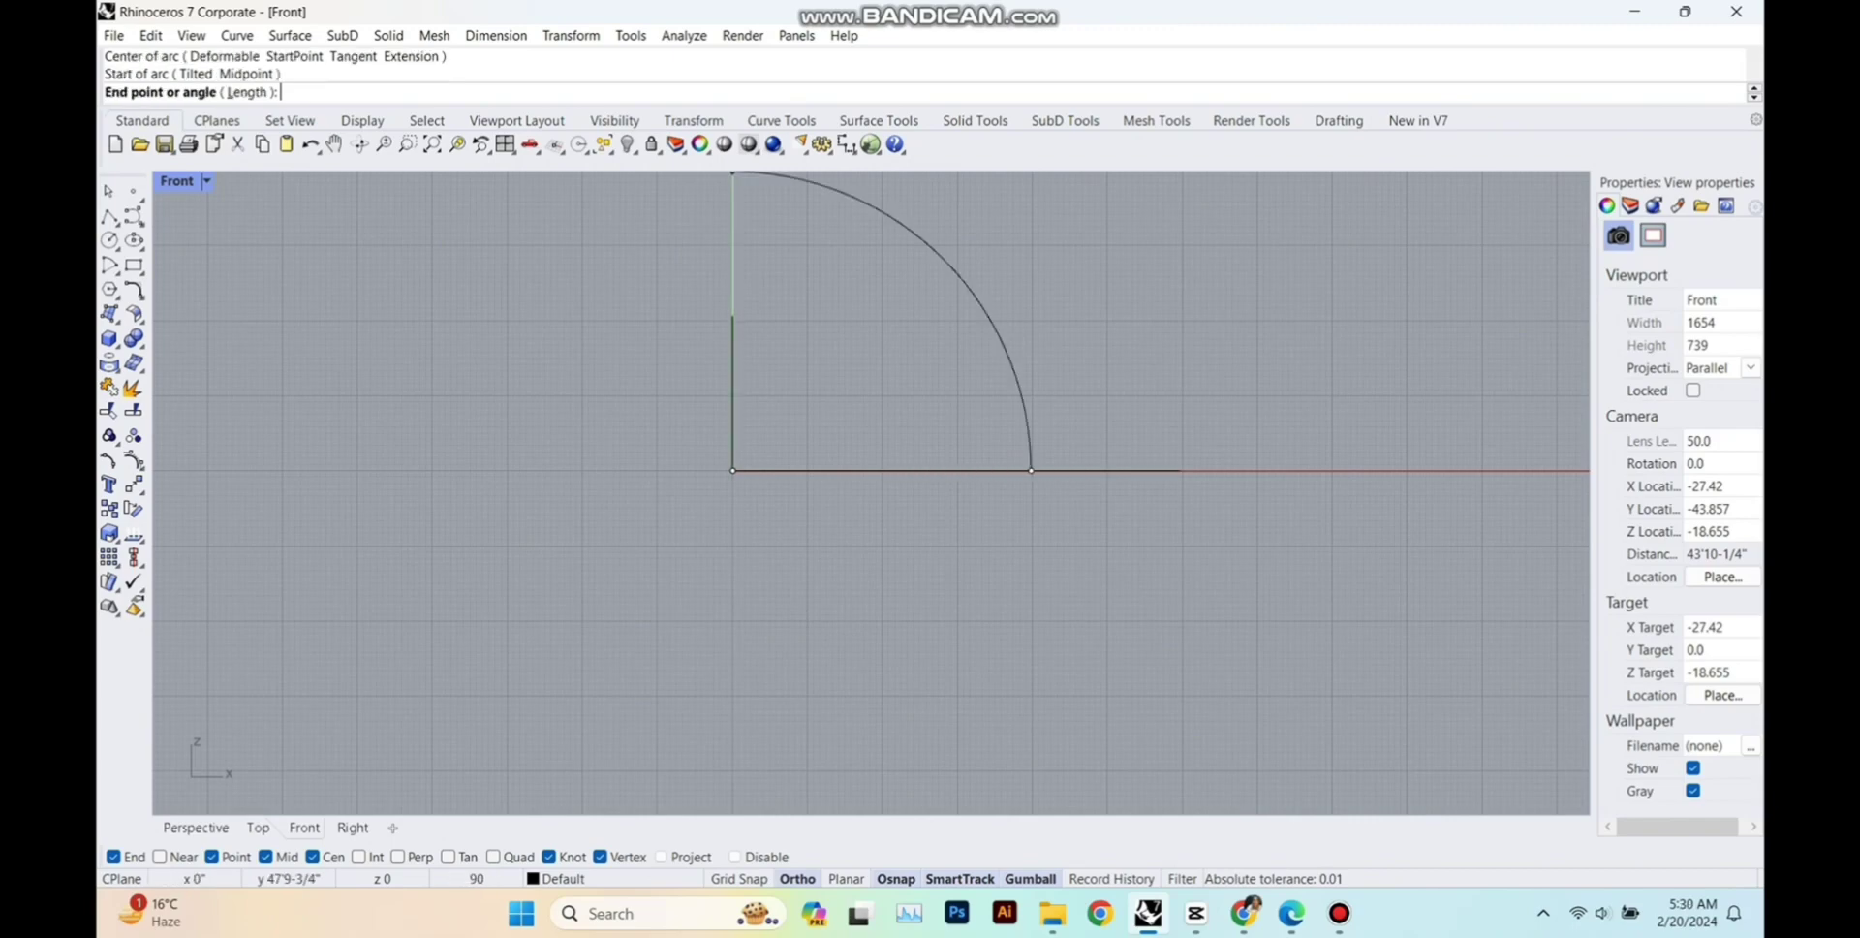
{"action": "left_click", "coordinate": [734, 174]}
{"action": "double_click", "coordinate": [176, 181]}
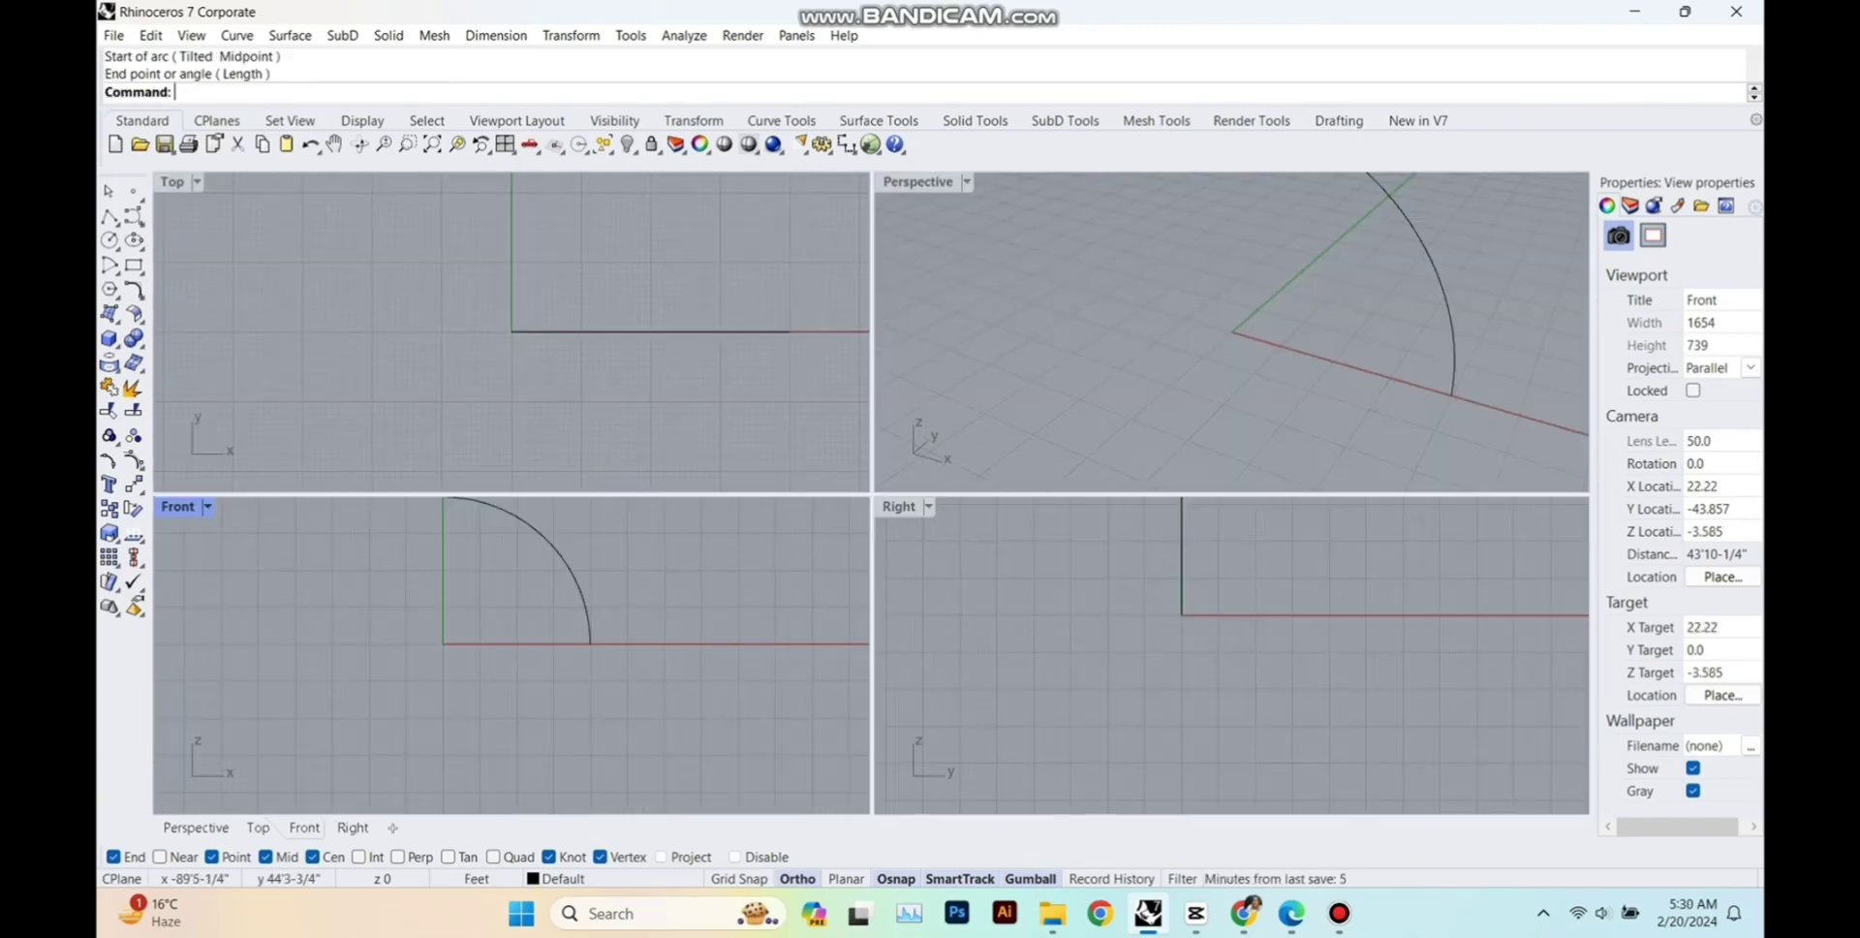
Revolve the quarter arc a full circle around the vertical axis from the origin to the arc's upper end.
{"action": "double_click", "coordinate": [917, 182]}
{"action": "scroll", "coordinate": [954, 627], "scroll_direction": "down", "scroll_amount": 7}
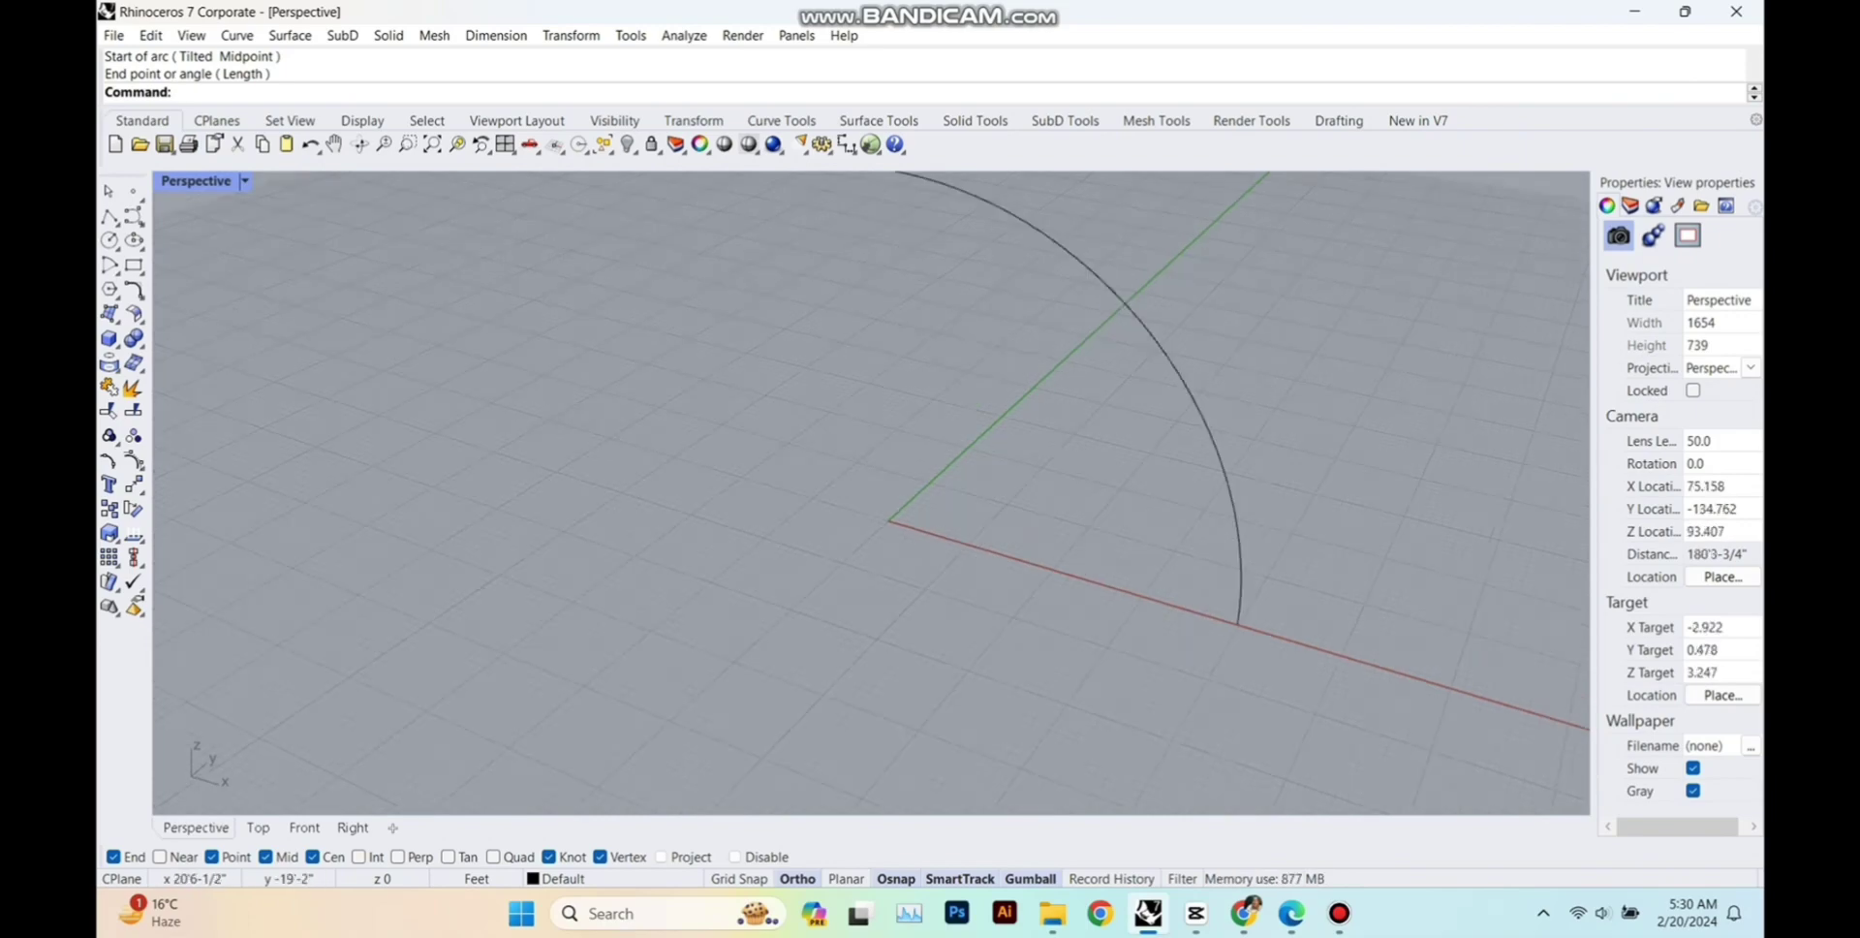
{"action": "right_click_drag", "start_coordinate": [732, 613], "coordinate": [835, 601]}
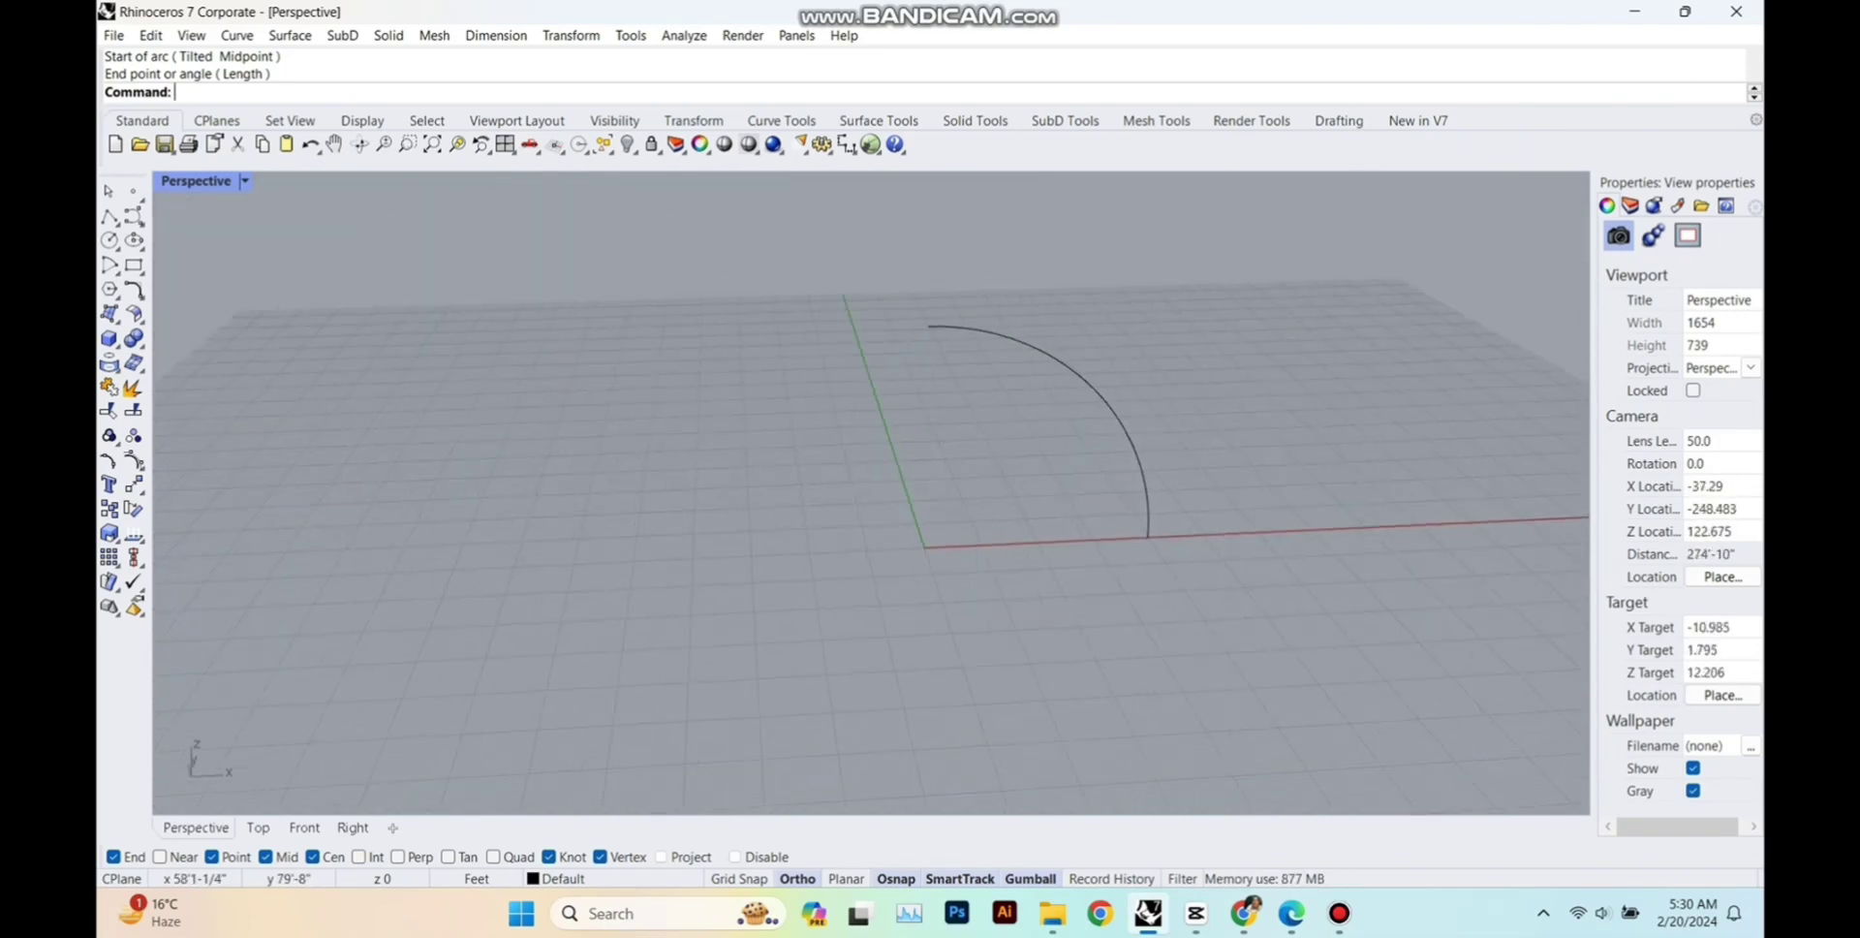
{"action": "left_click", "coordinate": [1106, 399]}
{"action": "type", "text": "Revolv"}
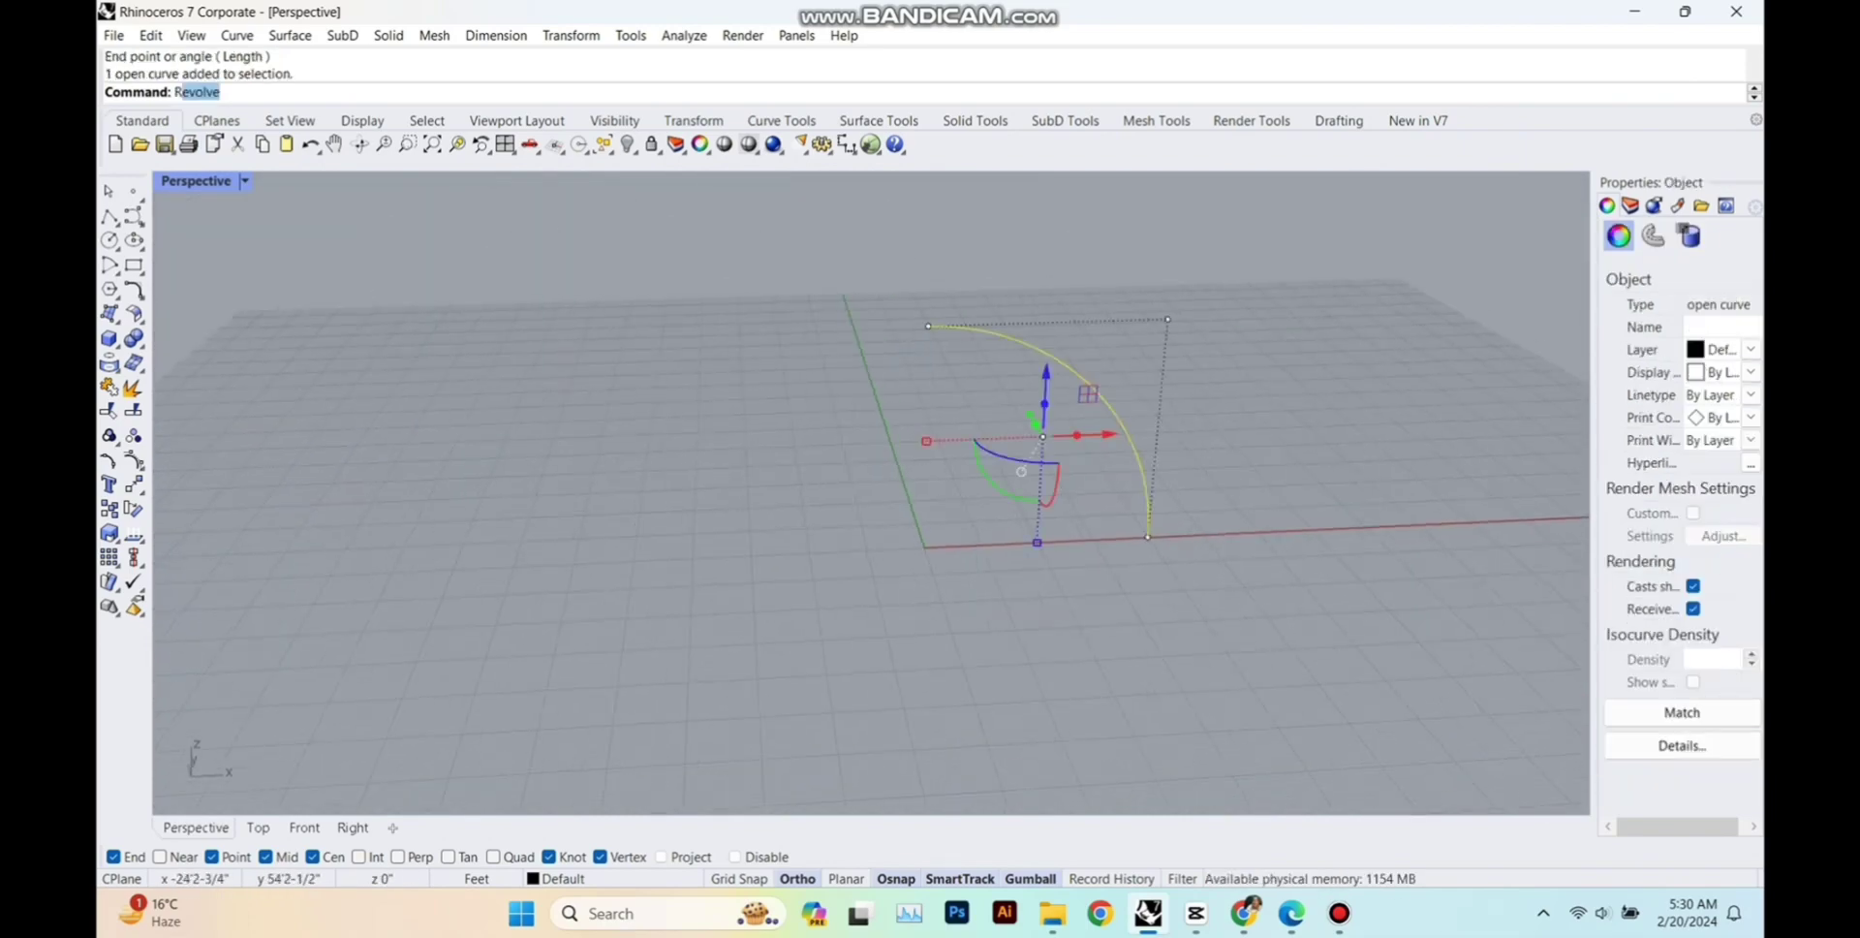
{"action": "type", "text": "e"}
{"action": "key", "text": "Return"}
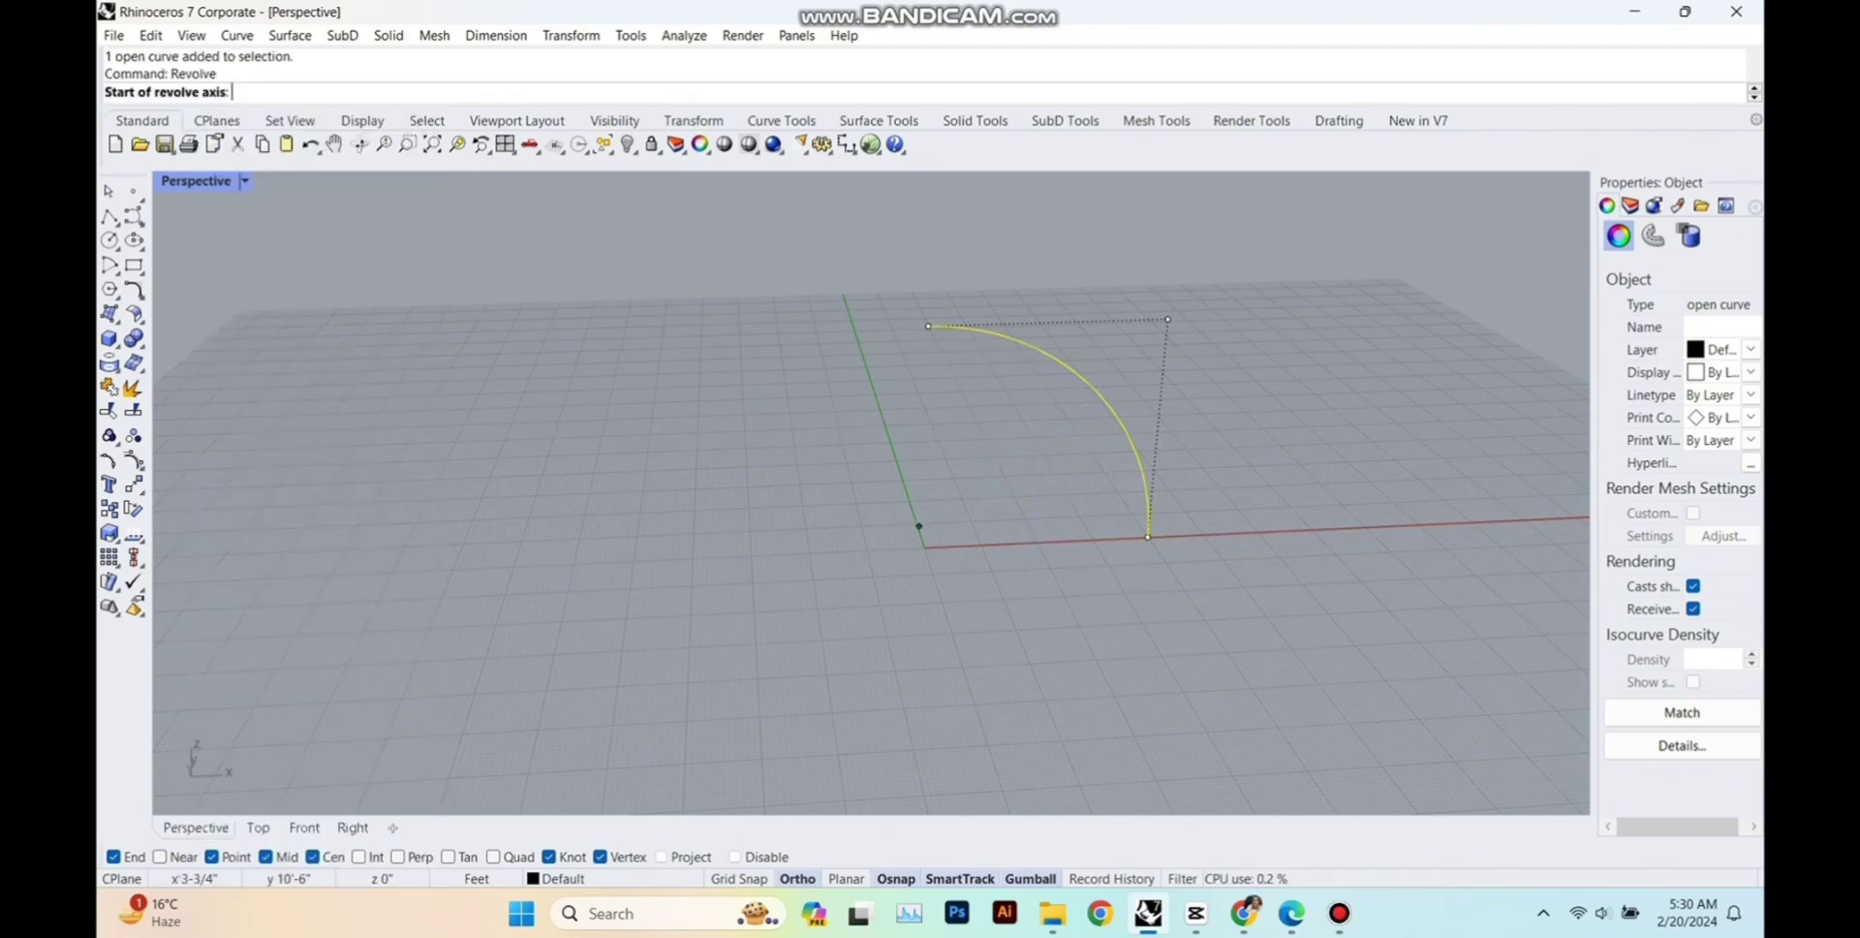
{"action": "type", "text": "0"}
{"action": "key", "text": "Return"}
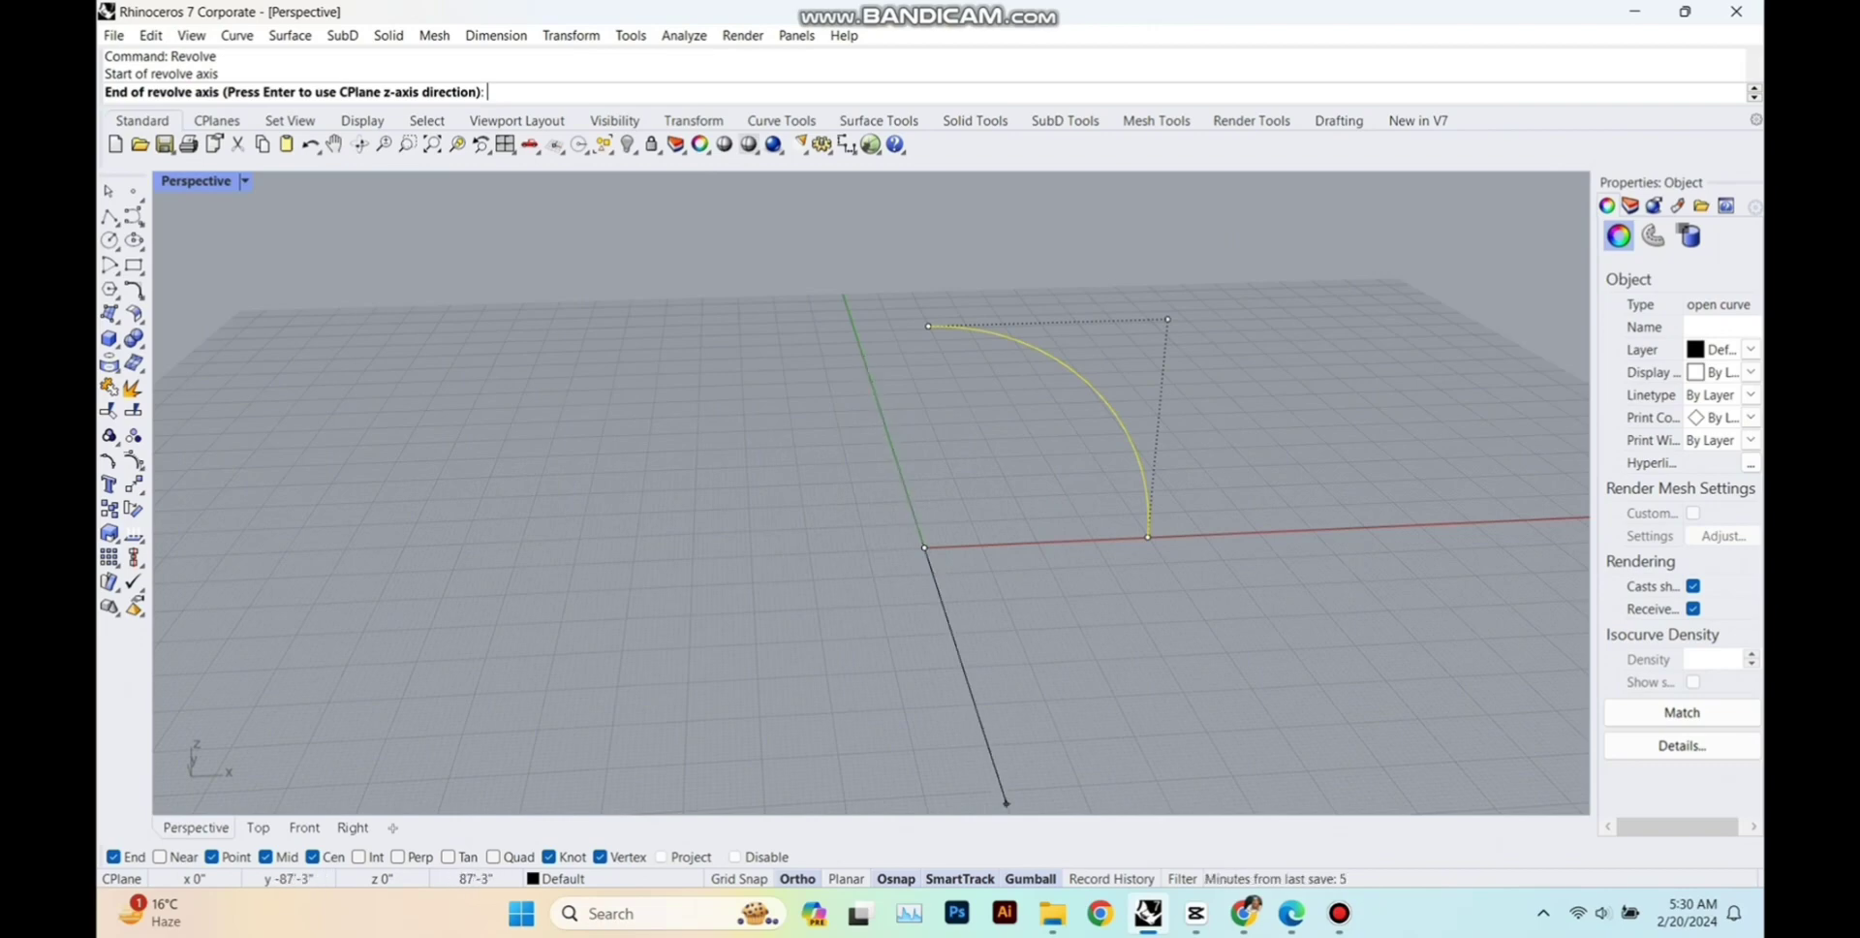
{"action": "key", "text": "F8"}
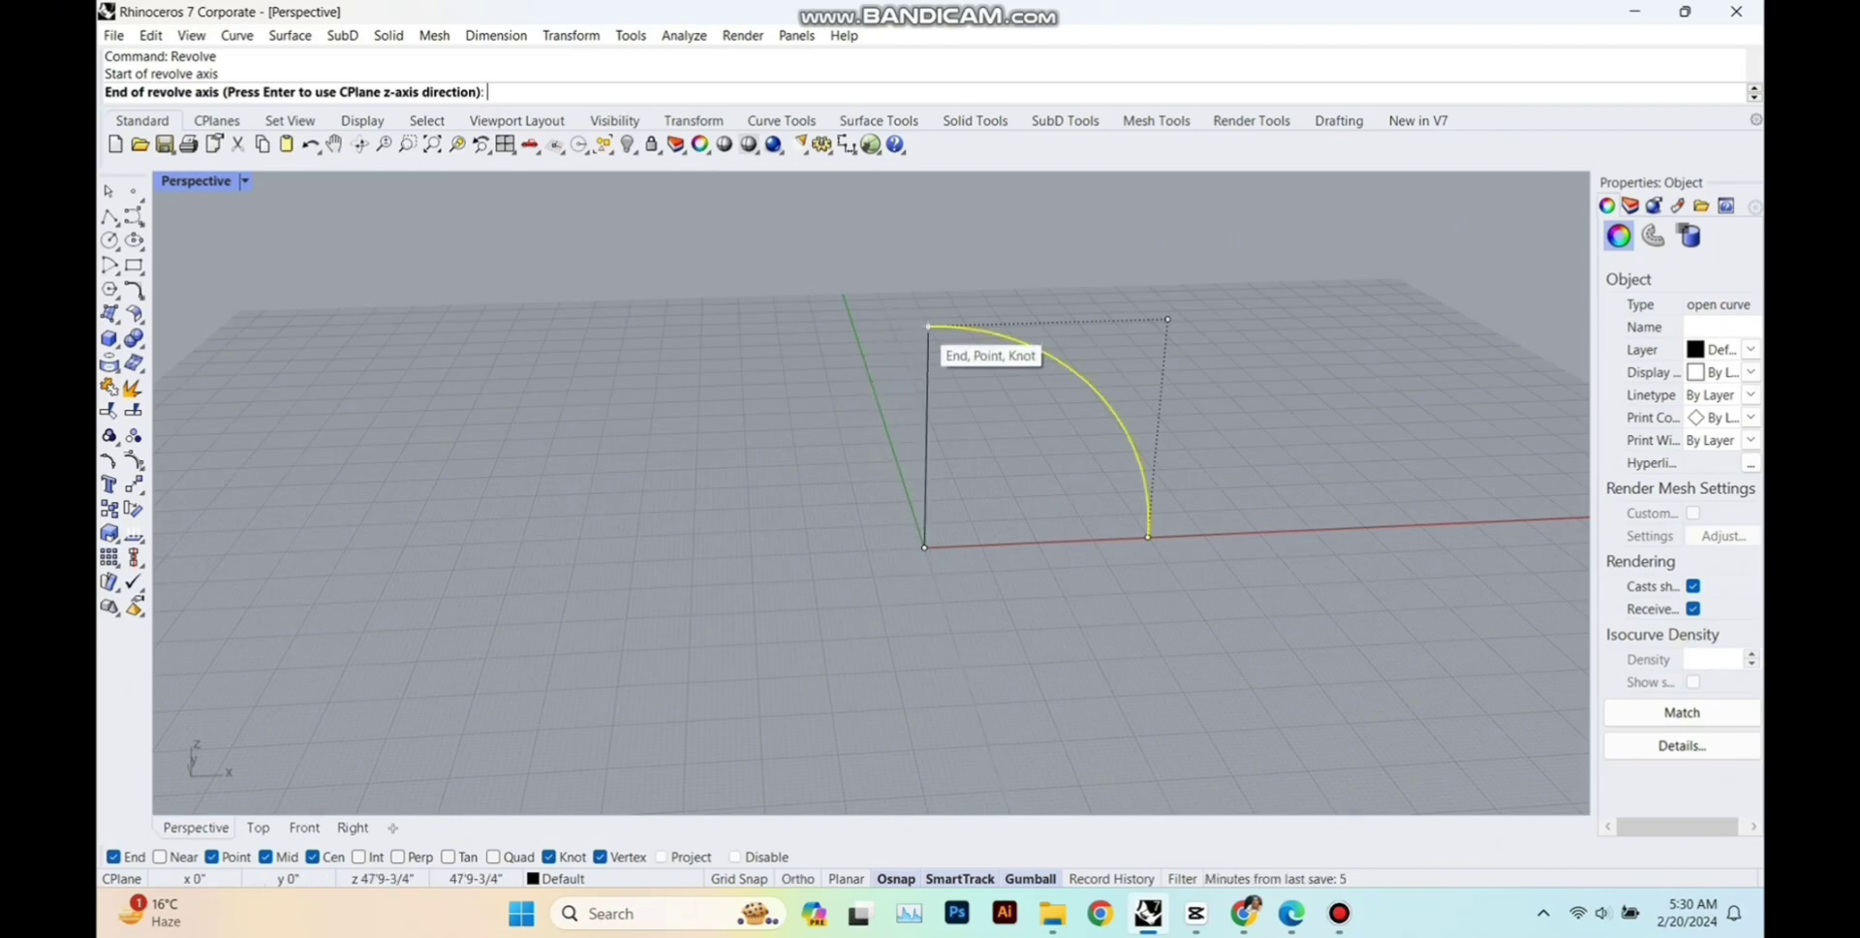
{"action": "left_click", "coordinate": [928, 327]}
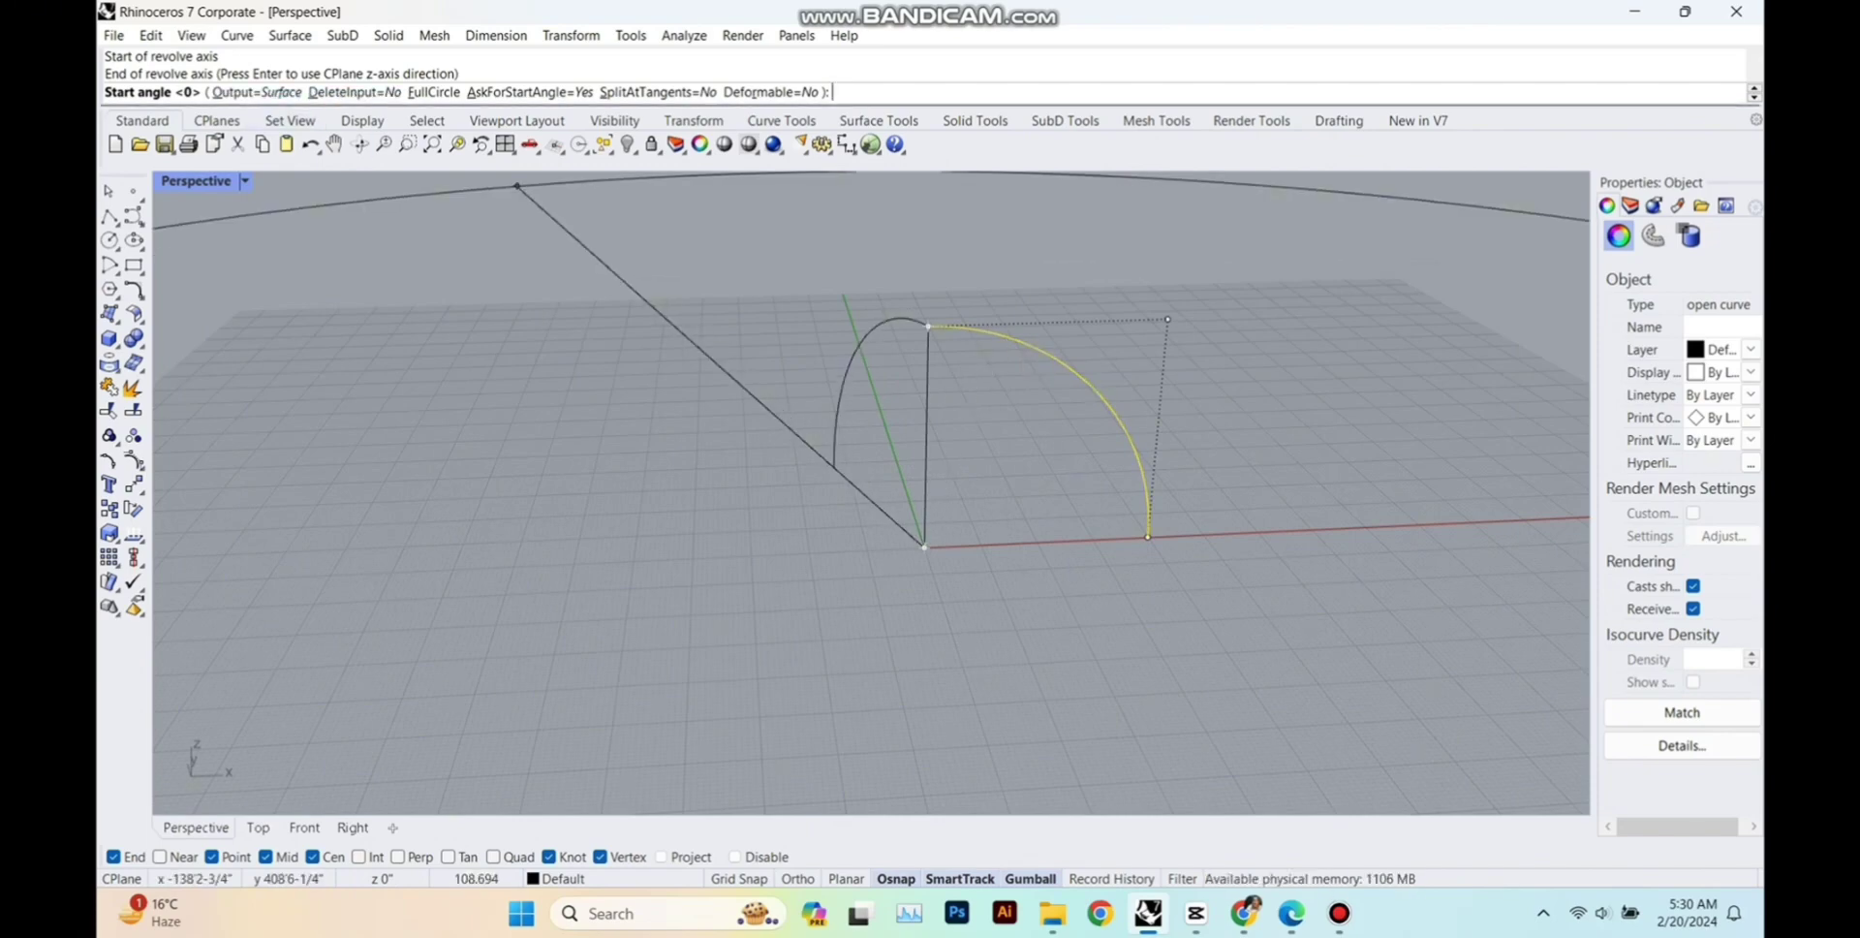
{"action": "left_click", "coordinate": [434, 92]}
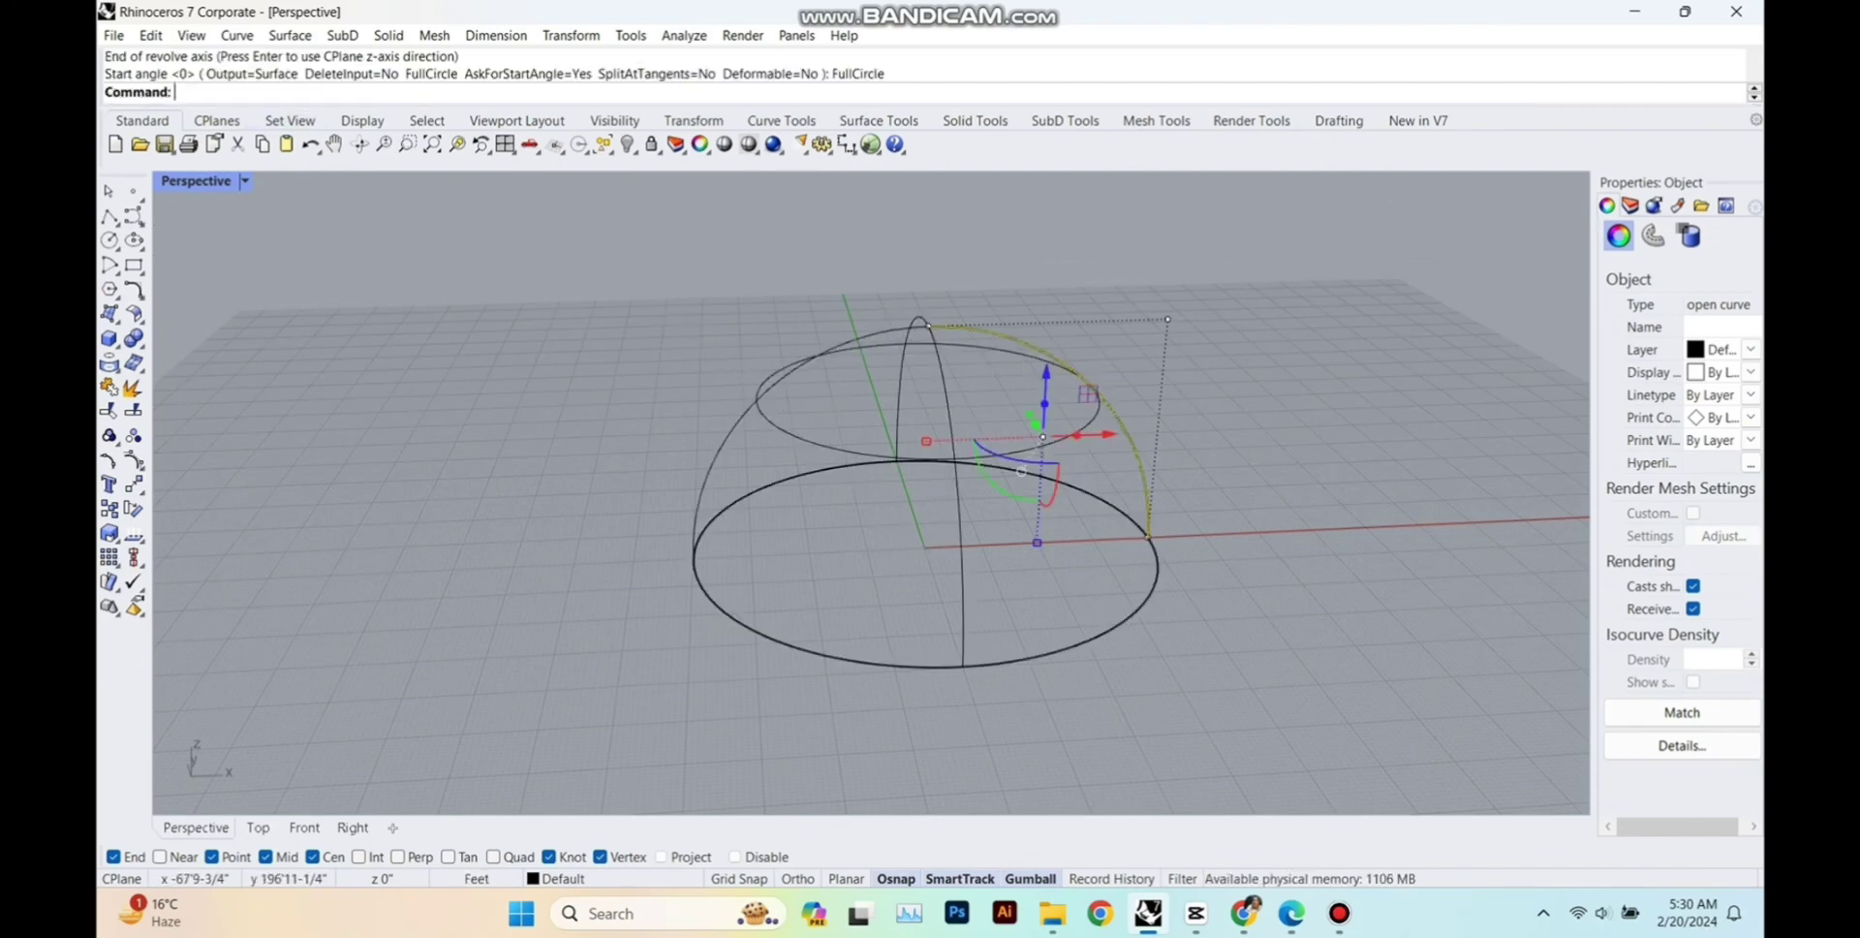
Set the Perspective viewport to Shaded display, cancel the restarted Revolve command and clear the selection.
{"action": "key", "text": "Return"}
{"action": "left_click", "coordinate": [244, 181]}
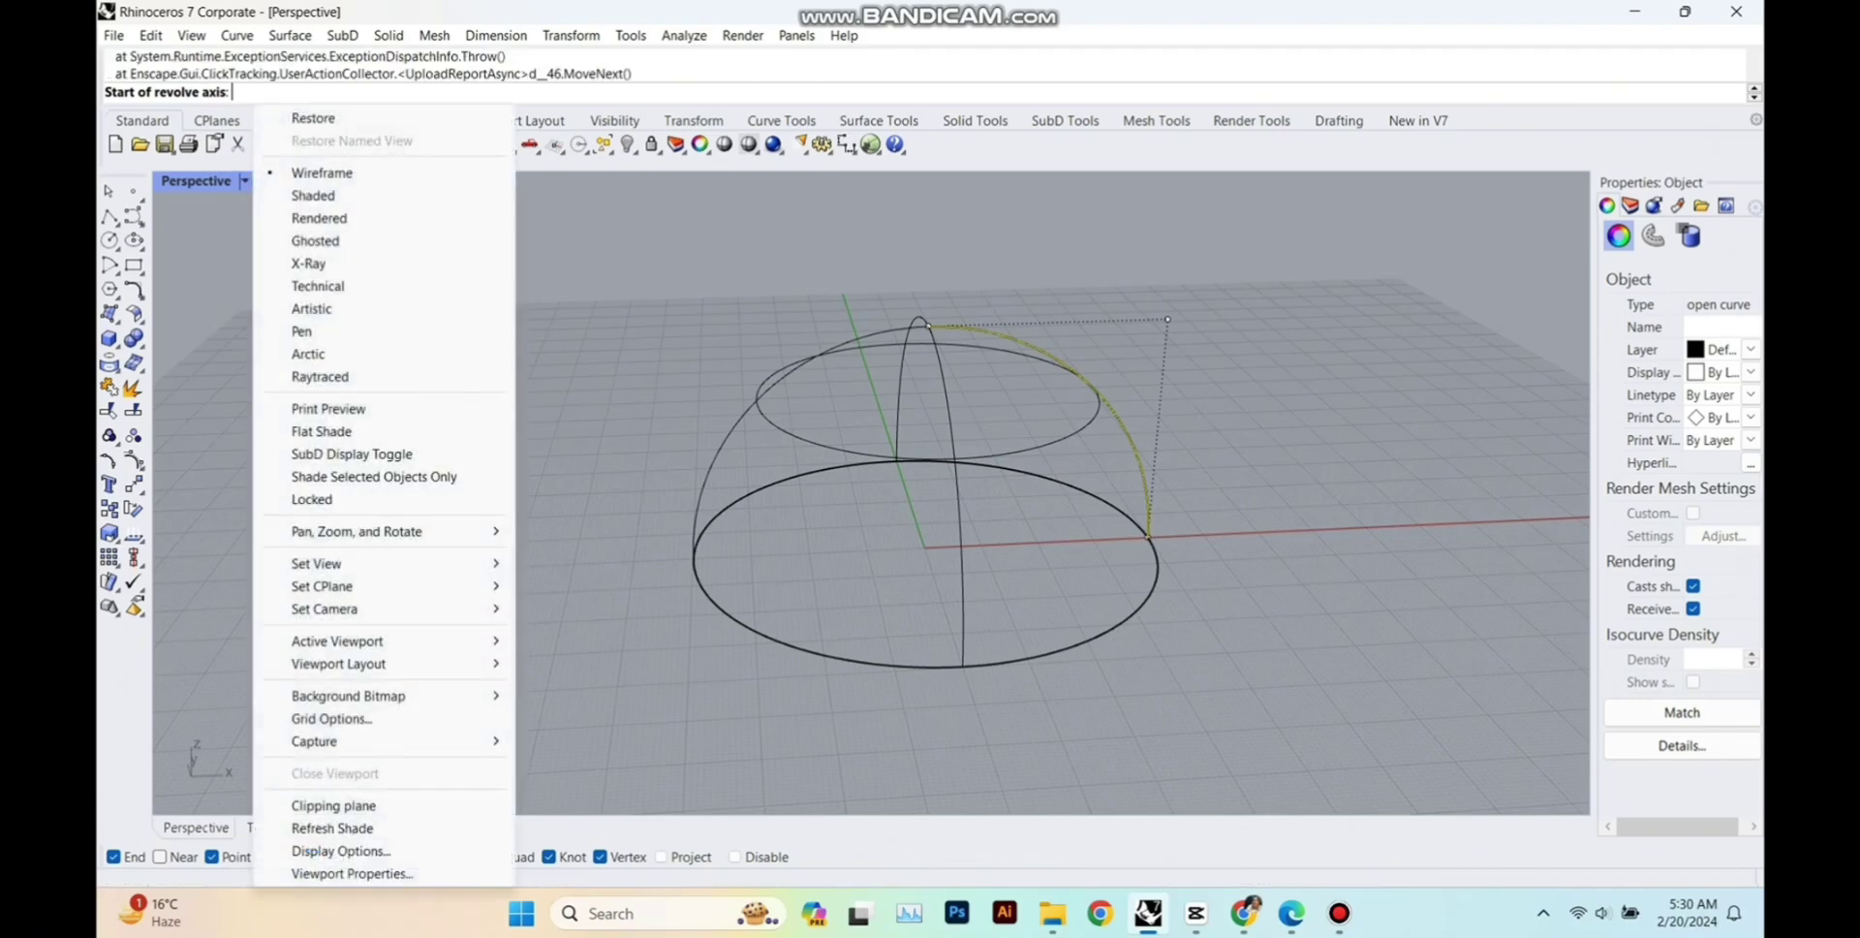
{"action": "left_click", "coordinate": [313, 195]}
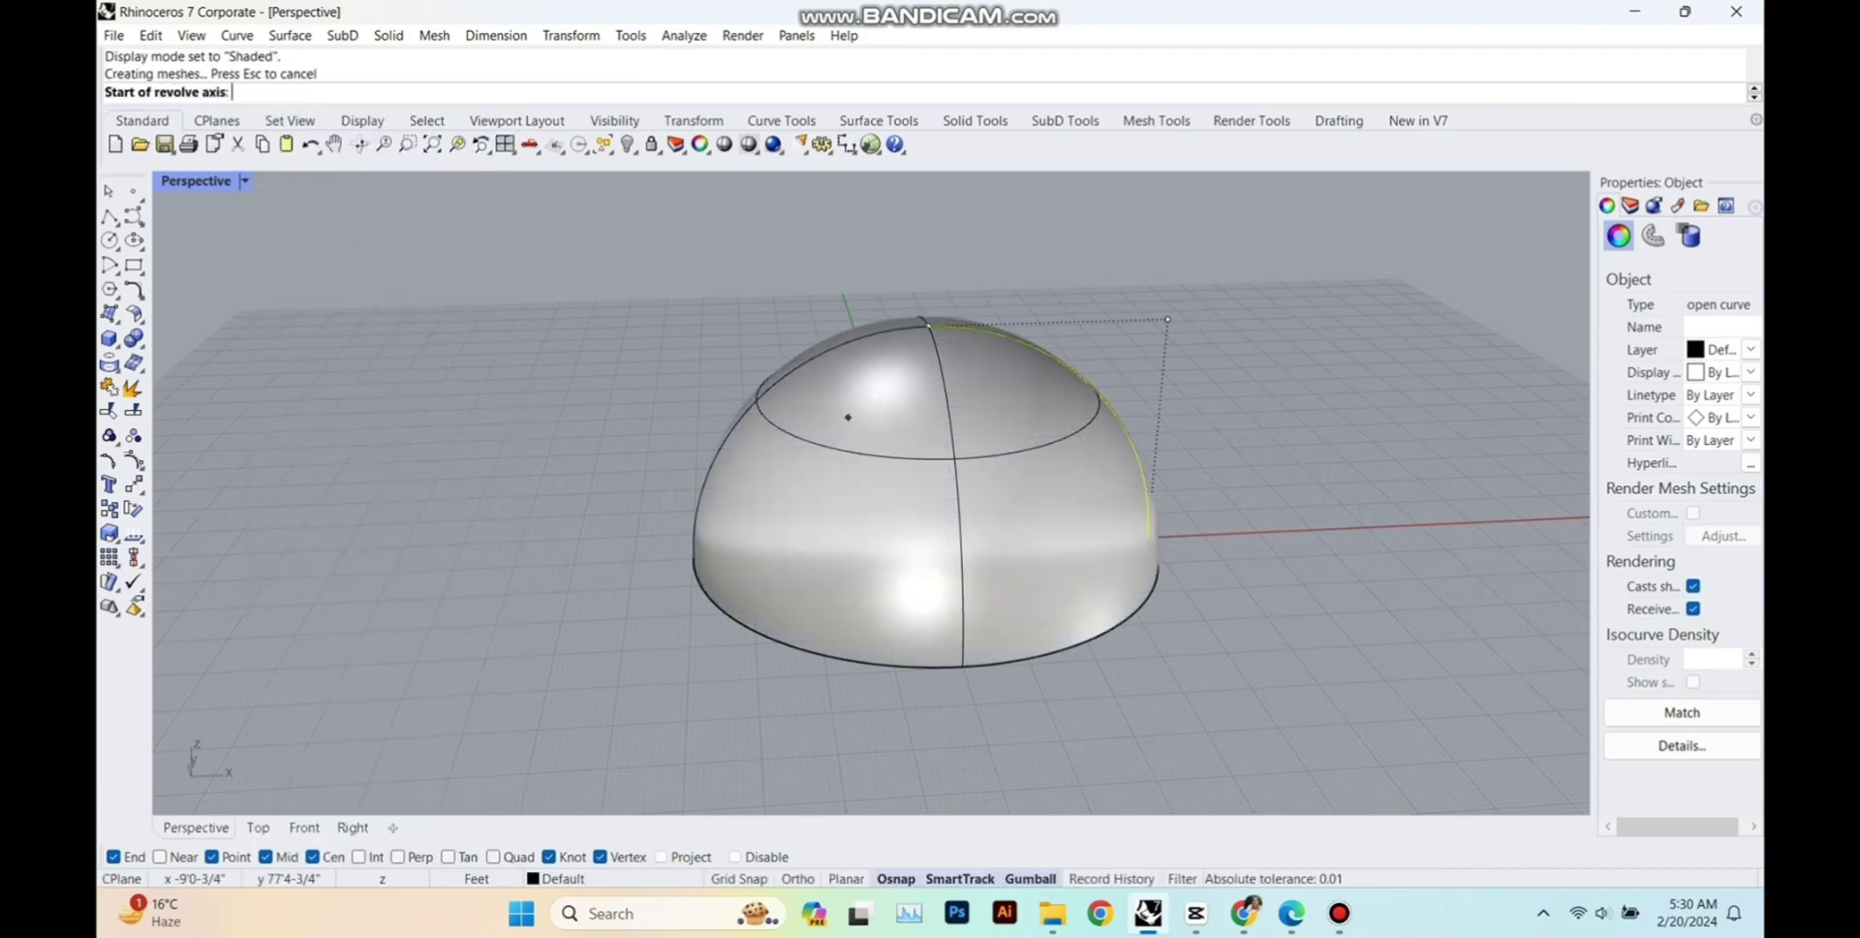
{"action": "scroll", "coordinate": [852, 446], "scroll_direction": "down", "scroll_amount": 3}
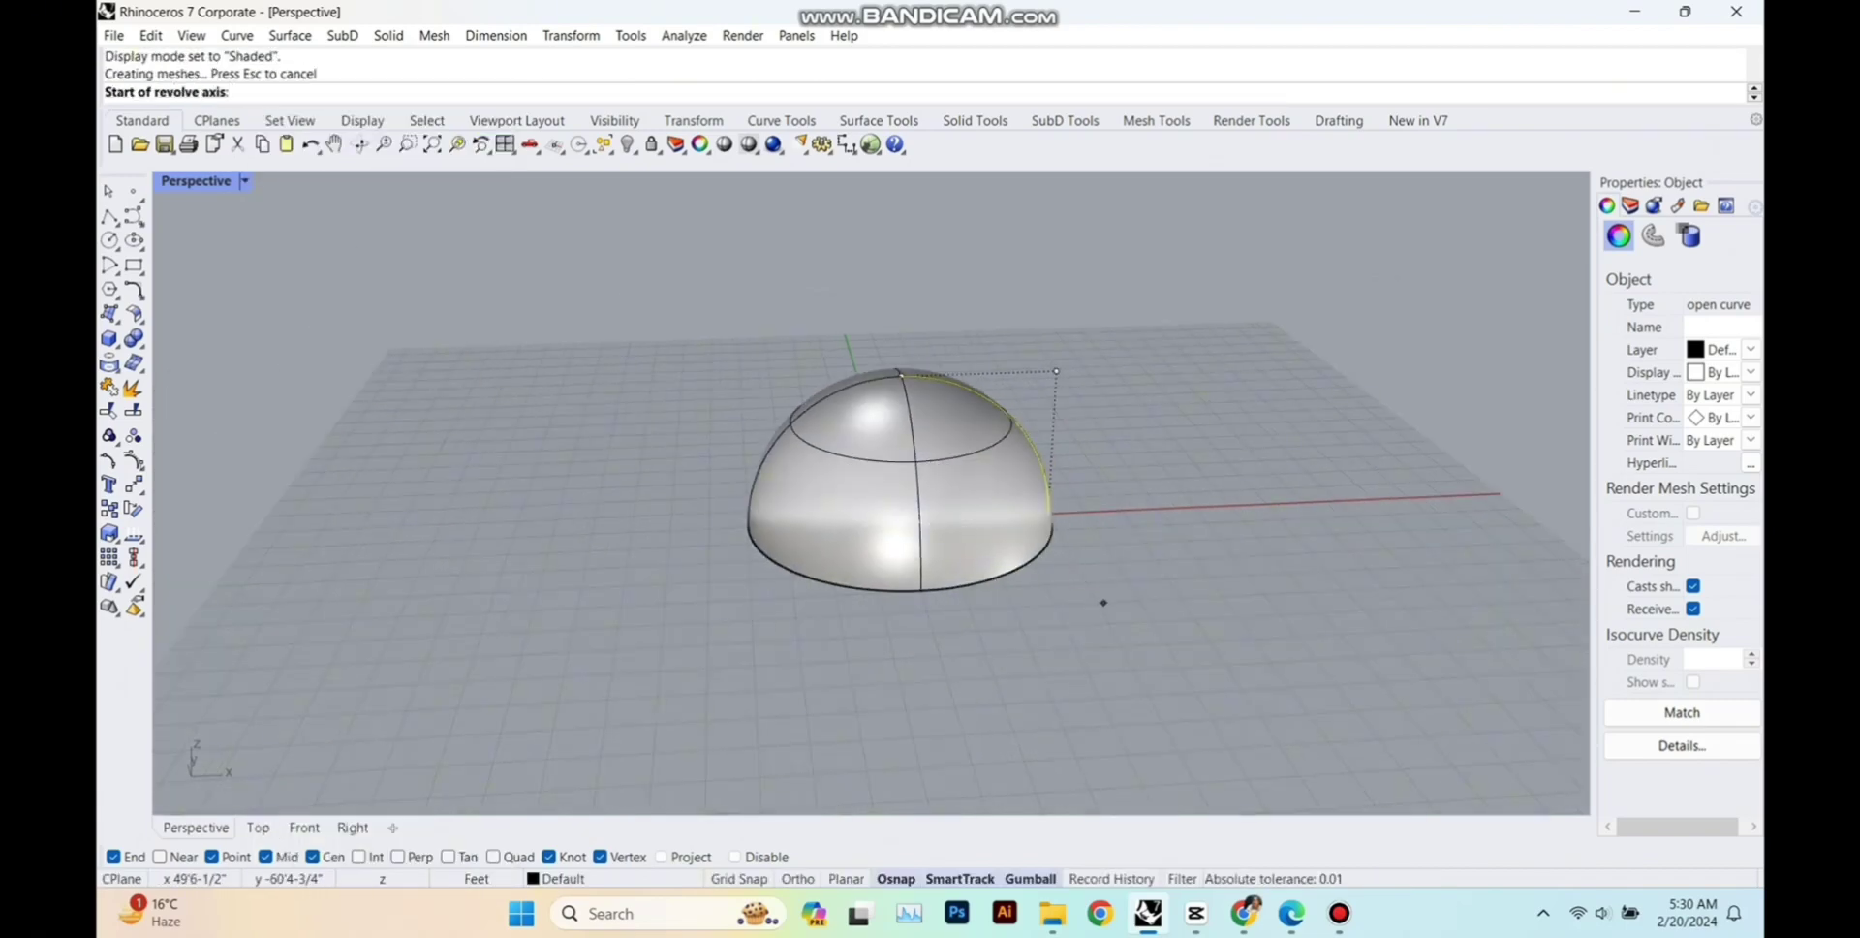
{"action": "key", "text": "Escape"}
{"action": "key", "text": "Escape"}
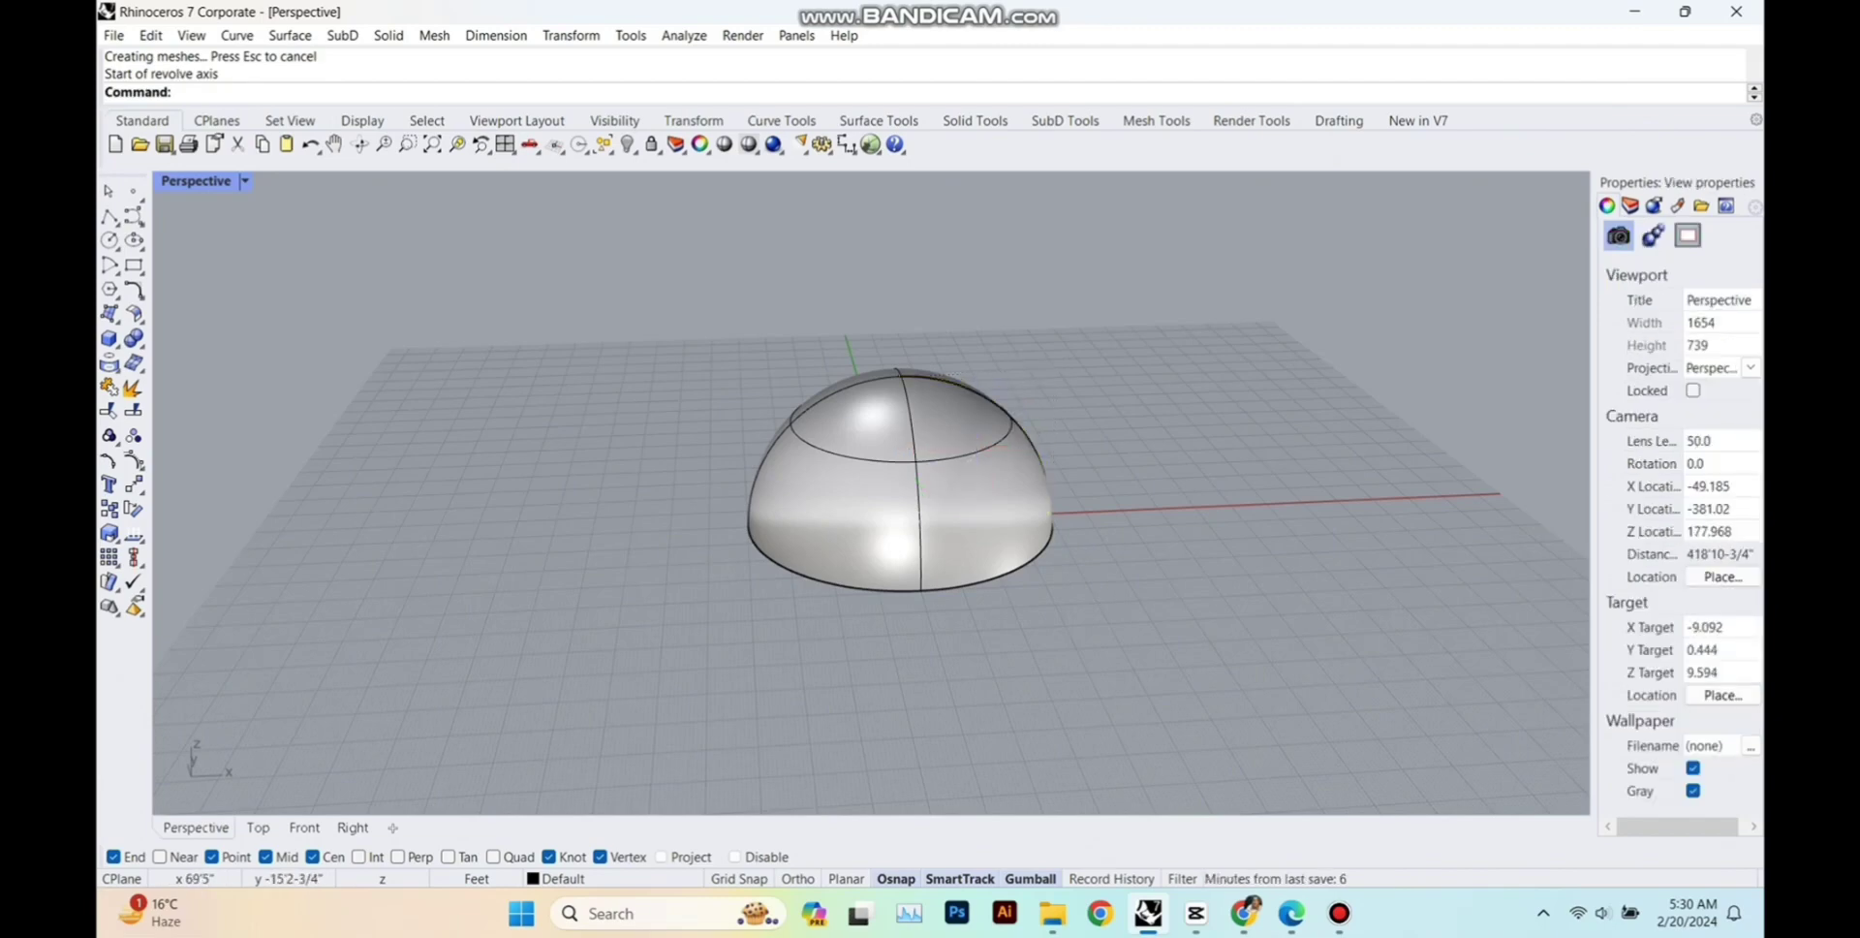
Orbit to a closer view of the dome and move the Grasshopper window clear of it.
{"action": "right_click_drag", "start_coordinate": [1126, 531], "coordinate": [1245, 576]}
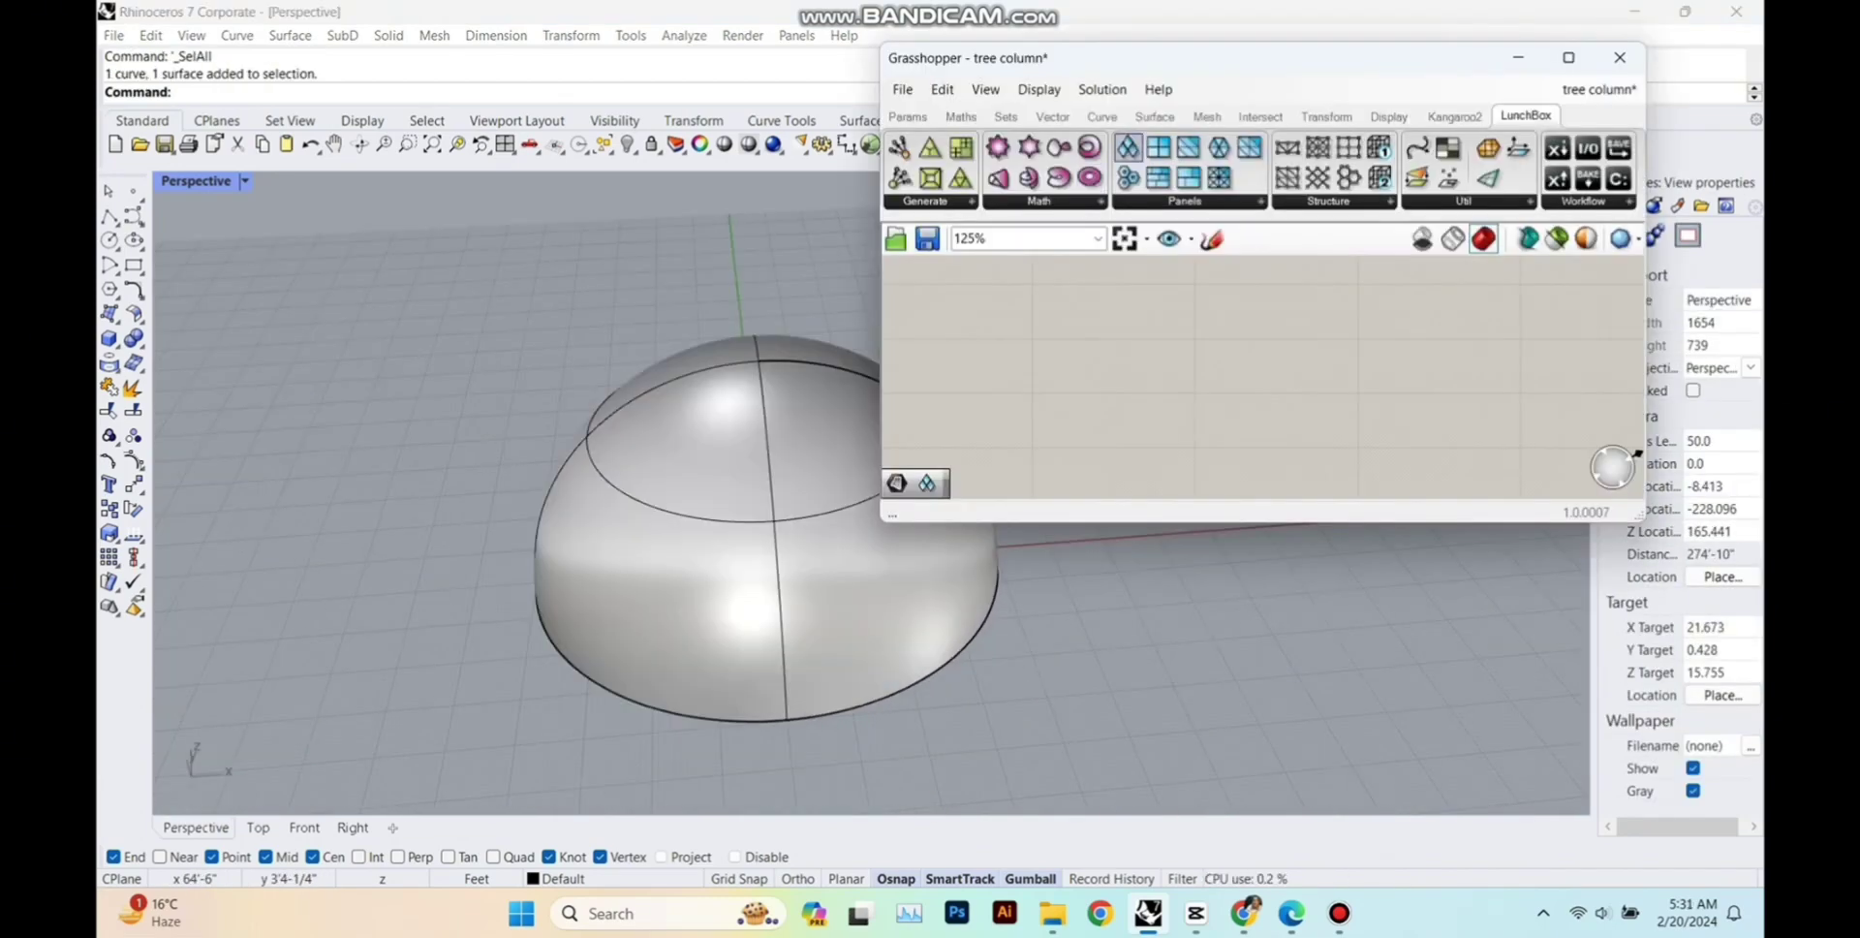
{"action": "left_click_drag", "start_coordinate": [1168, 58], "coordinate": [1254, 26]}
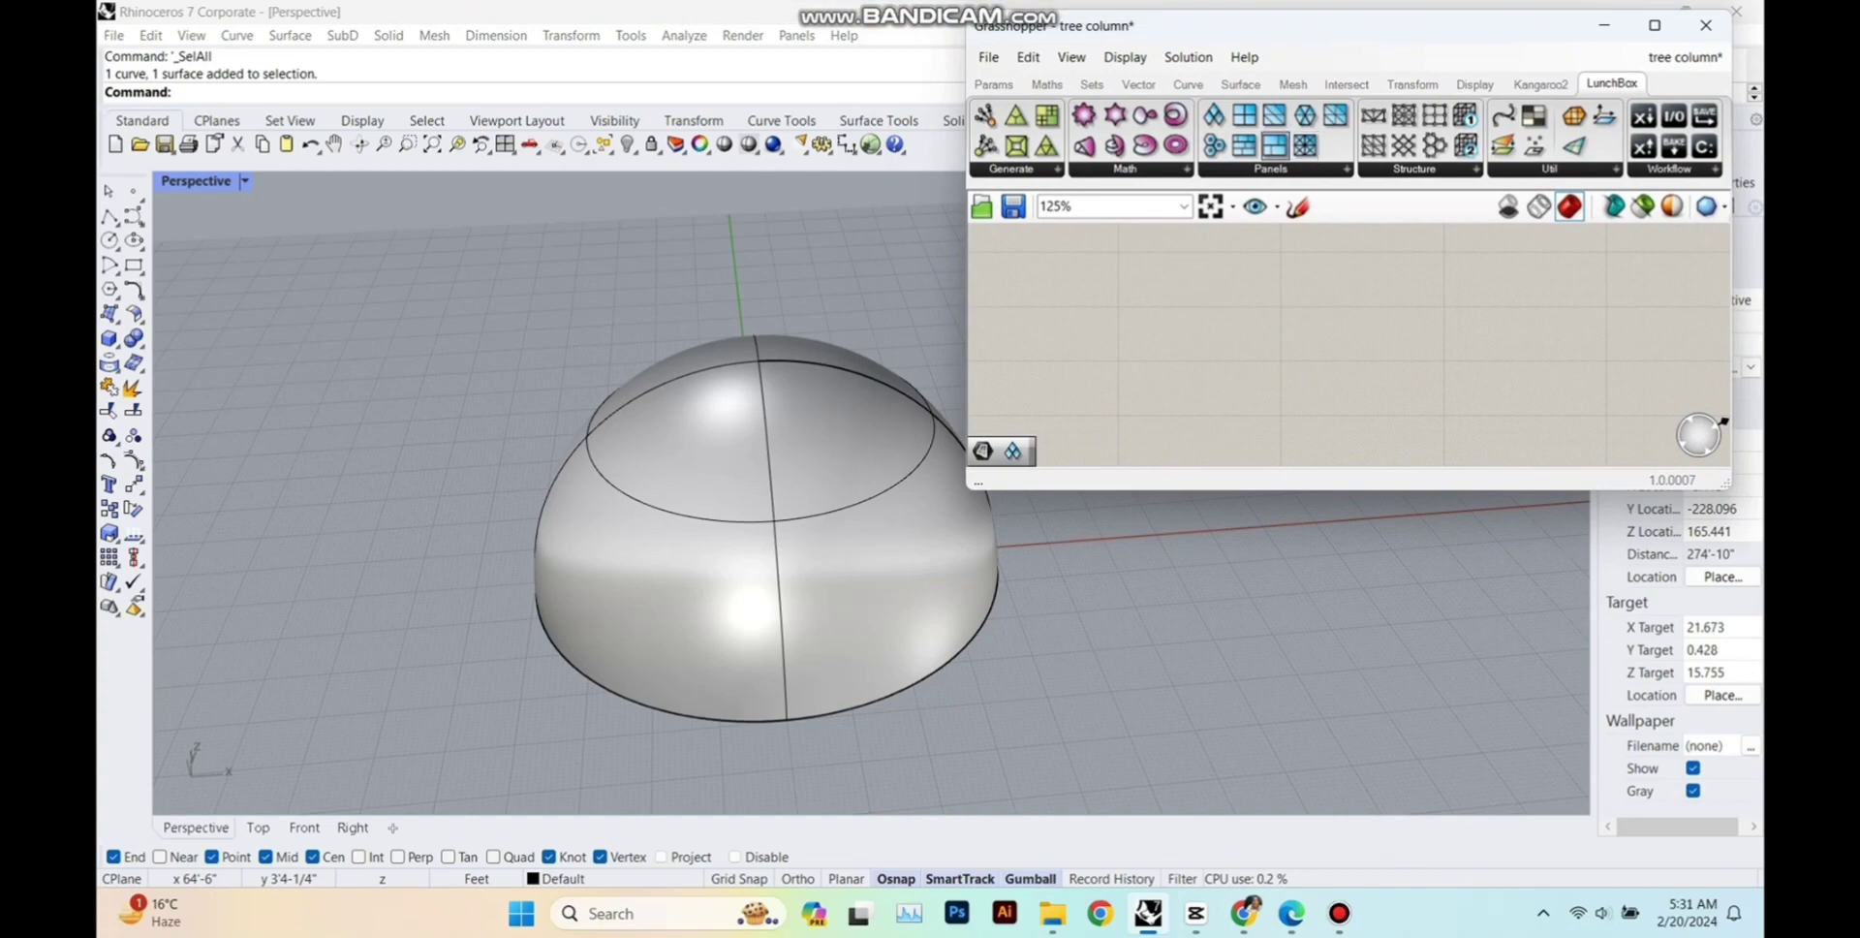
Place LunchBox's Diamond panel component on the canvas and add a Surface parameter wired to its Srf input.
{"action": "left_click", "coordinate": [1271, 368]}
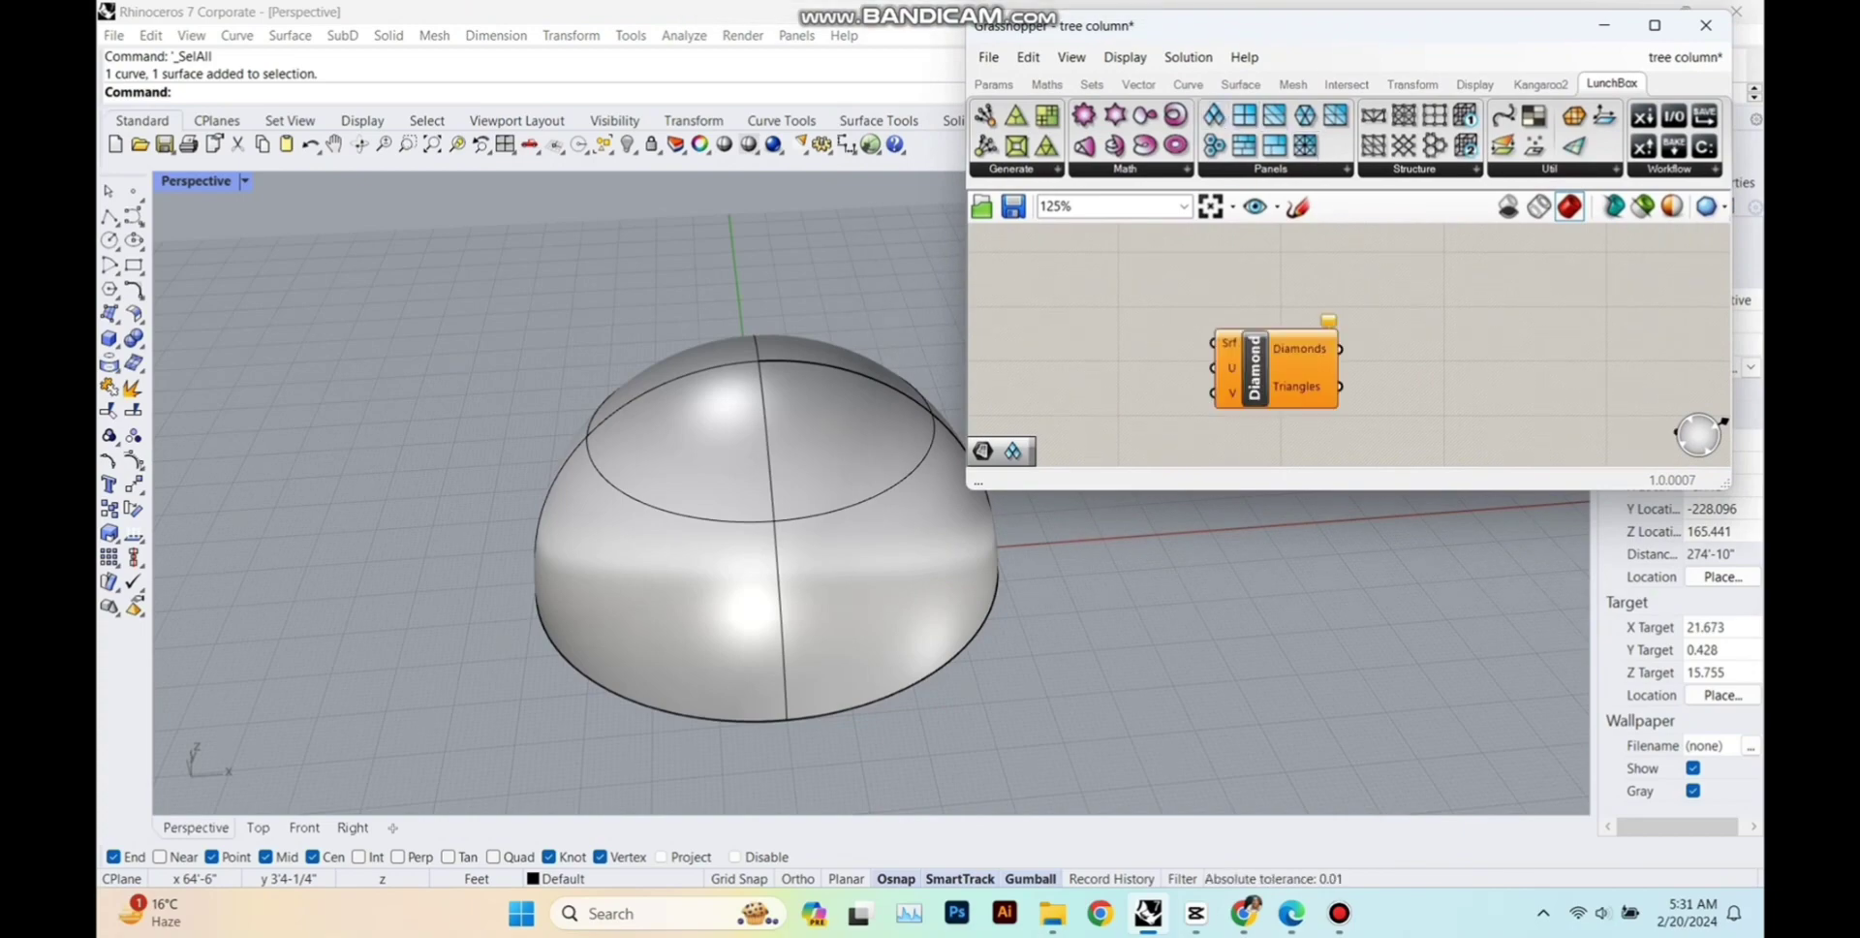
{"action": "scroll", "coordinate": [1143, 411], "scroll_direction": "up", "scroll_amount": 2}
{"action": "double_click", "coordinate": [1096, 284]}
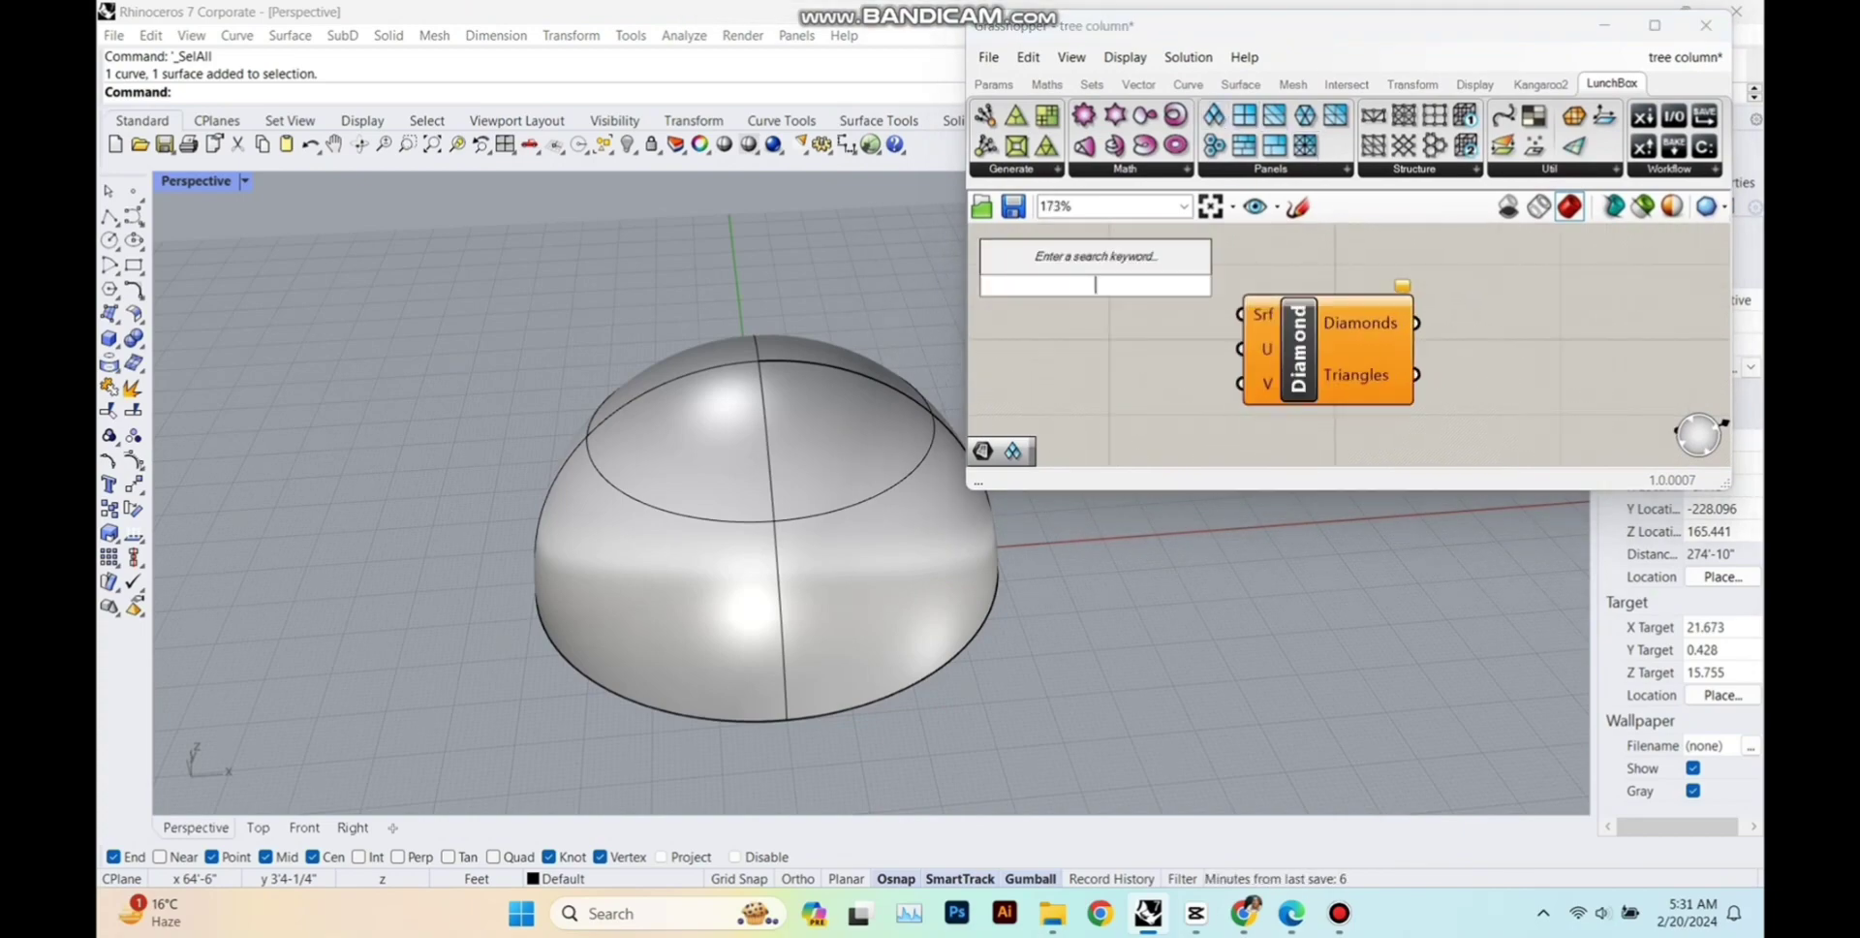
{"action": "type", "text": "su"}
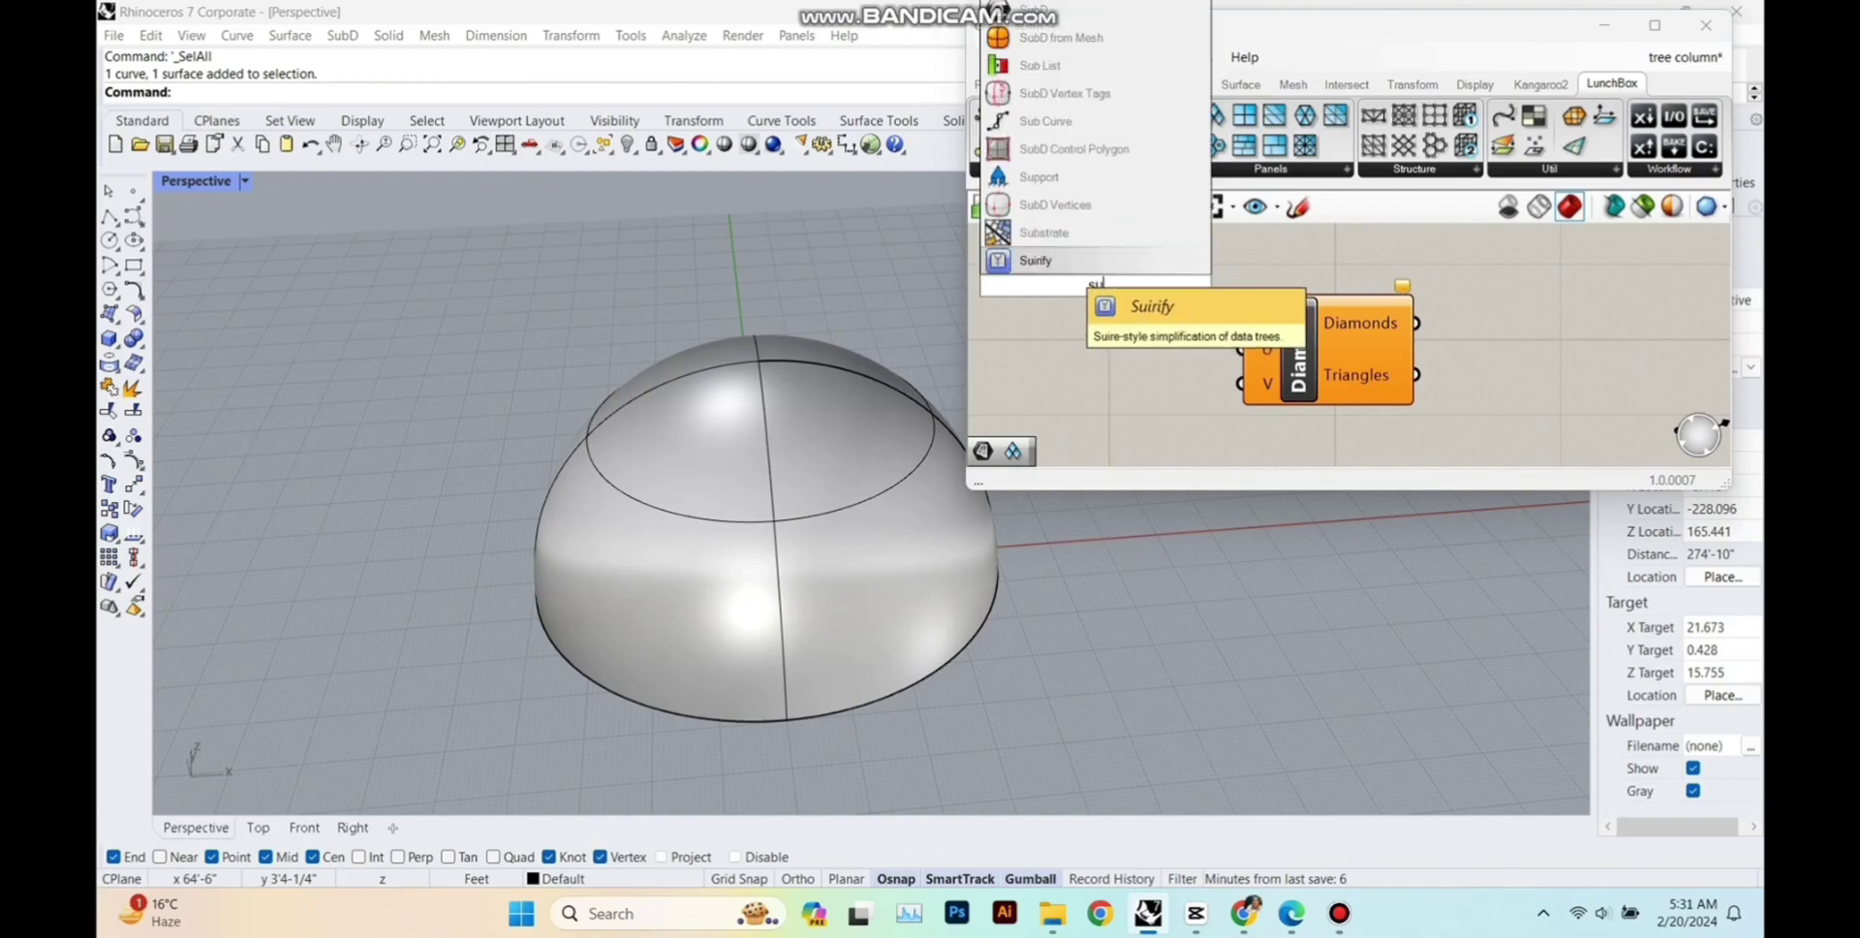
{"action": "type", "text": "r"}
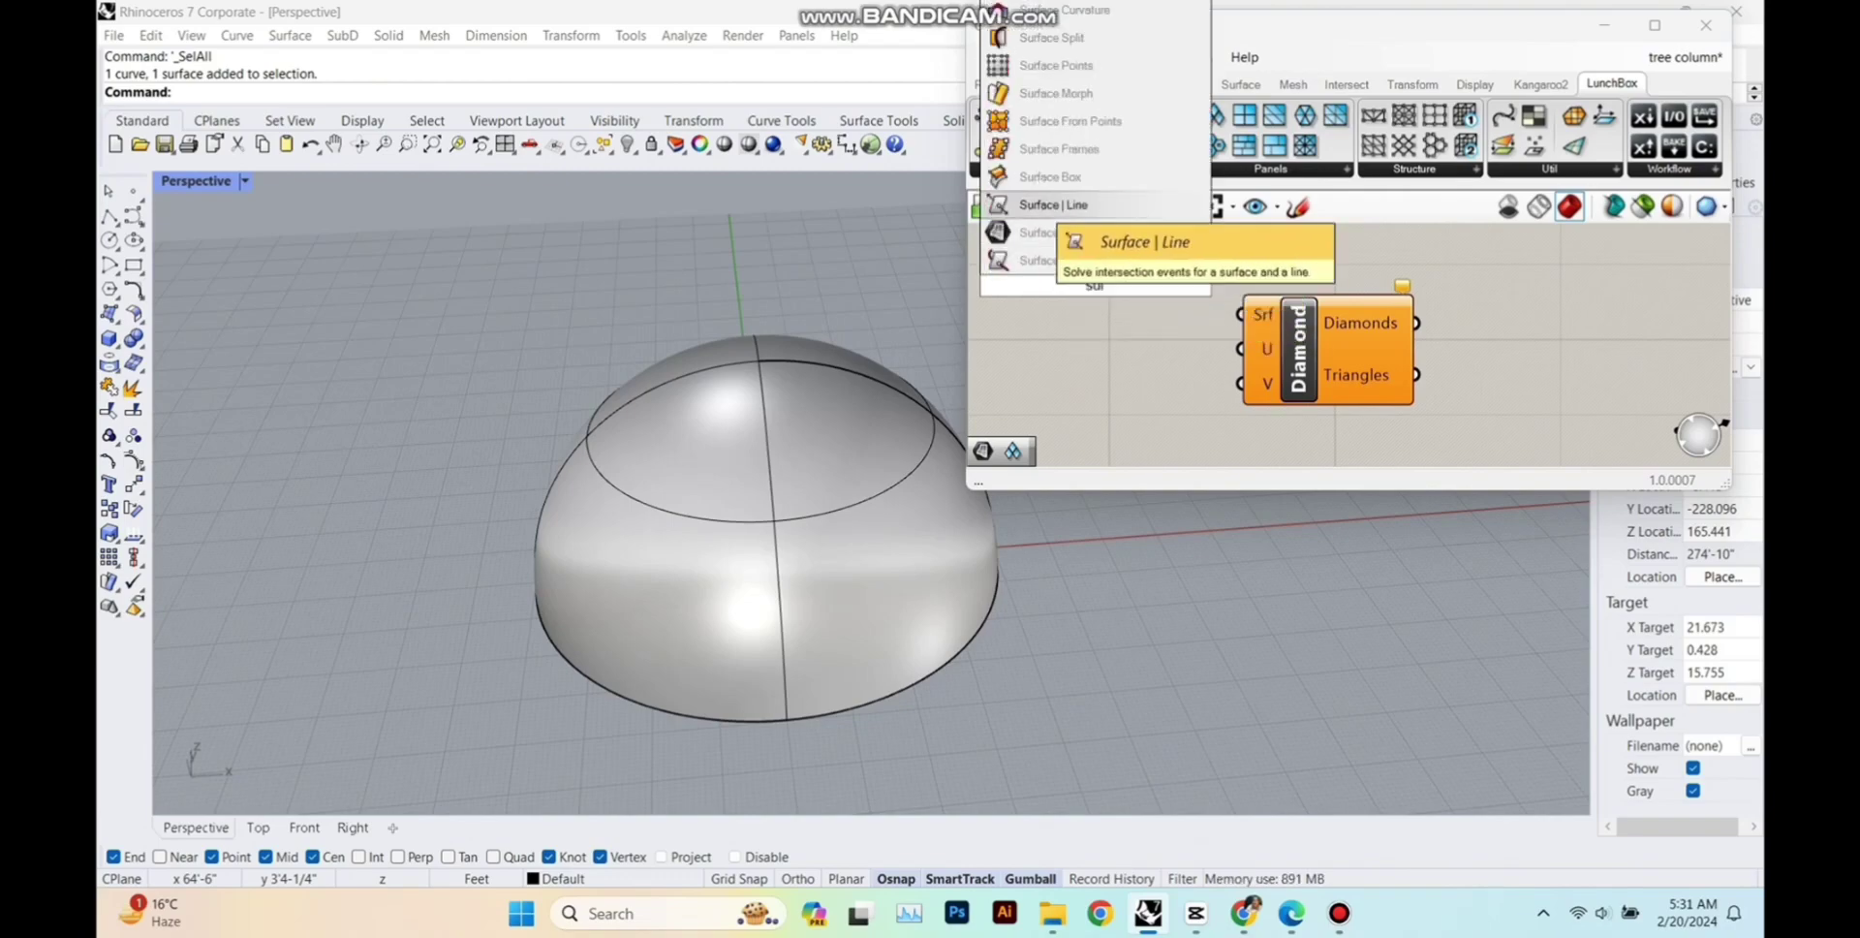
{"action": "key", "text": "Return"}
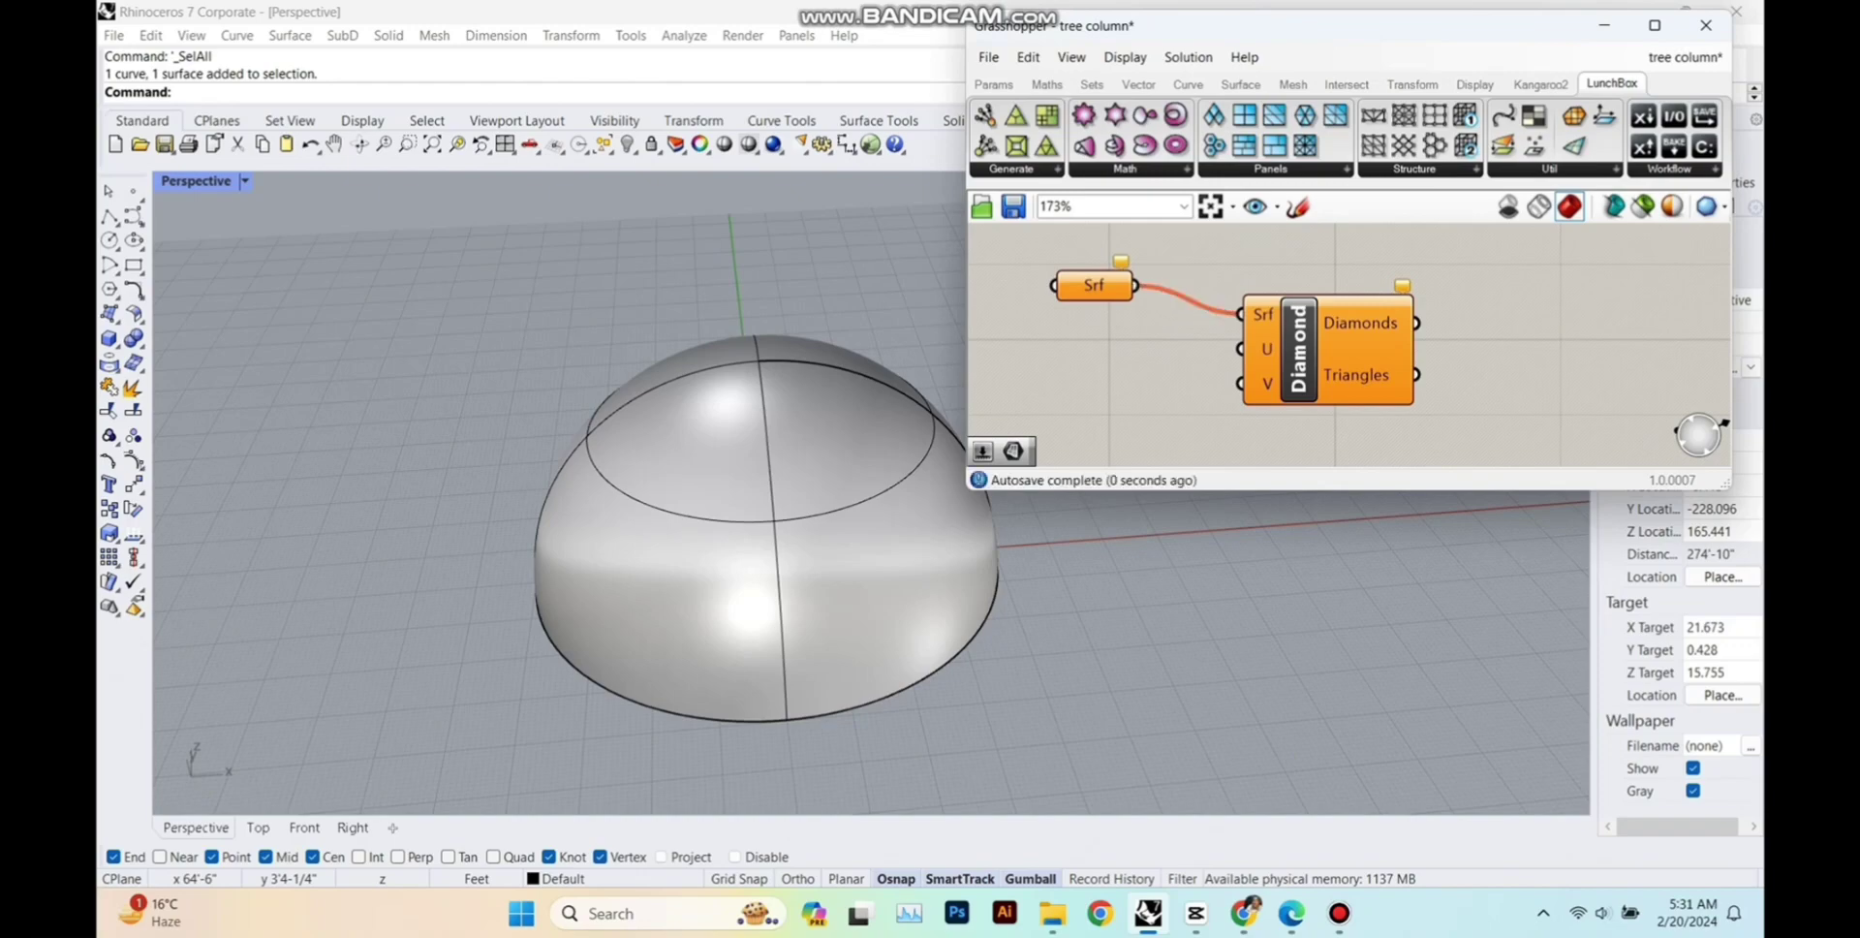
Reference the revolved dome as the single surface of the Surface parameter.
{"action": "left_click", "coordinate": [1092, 285]}
{"action": "right_click", "coordinate": [1096, 283]}
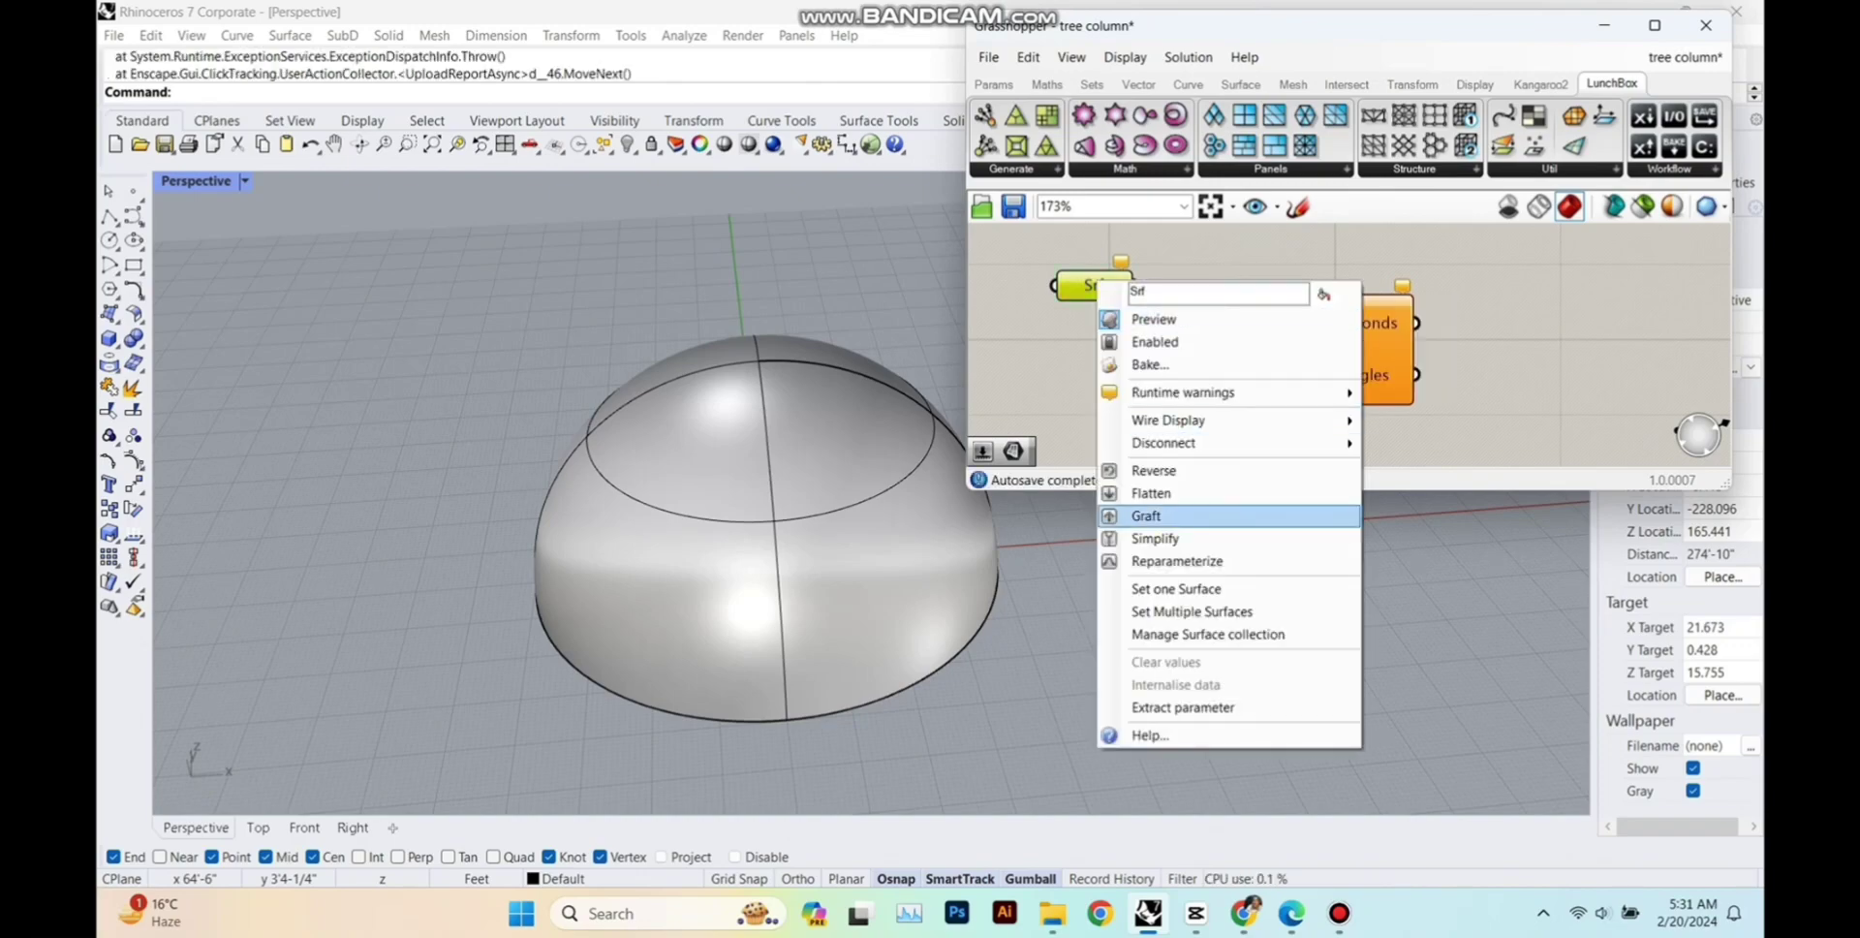
{"action": "left_click", "coordinate": [1176, 588]}
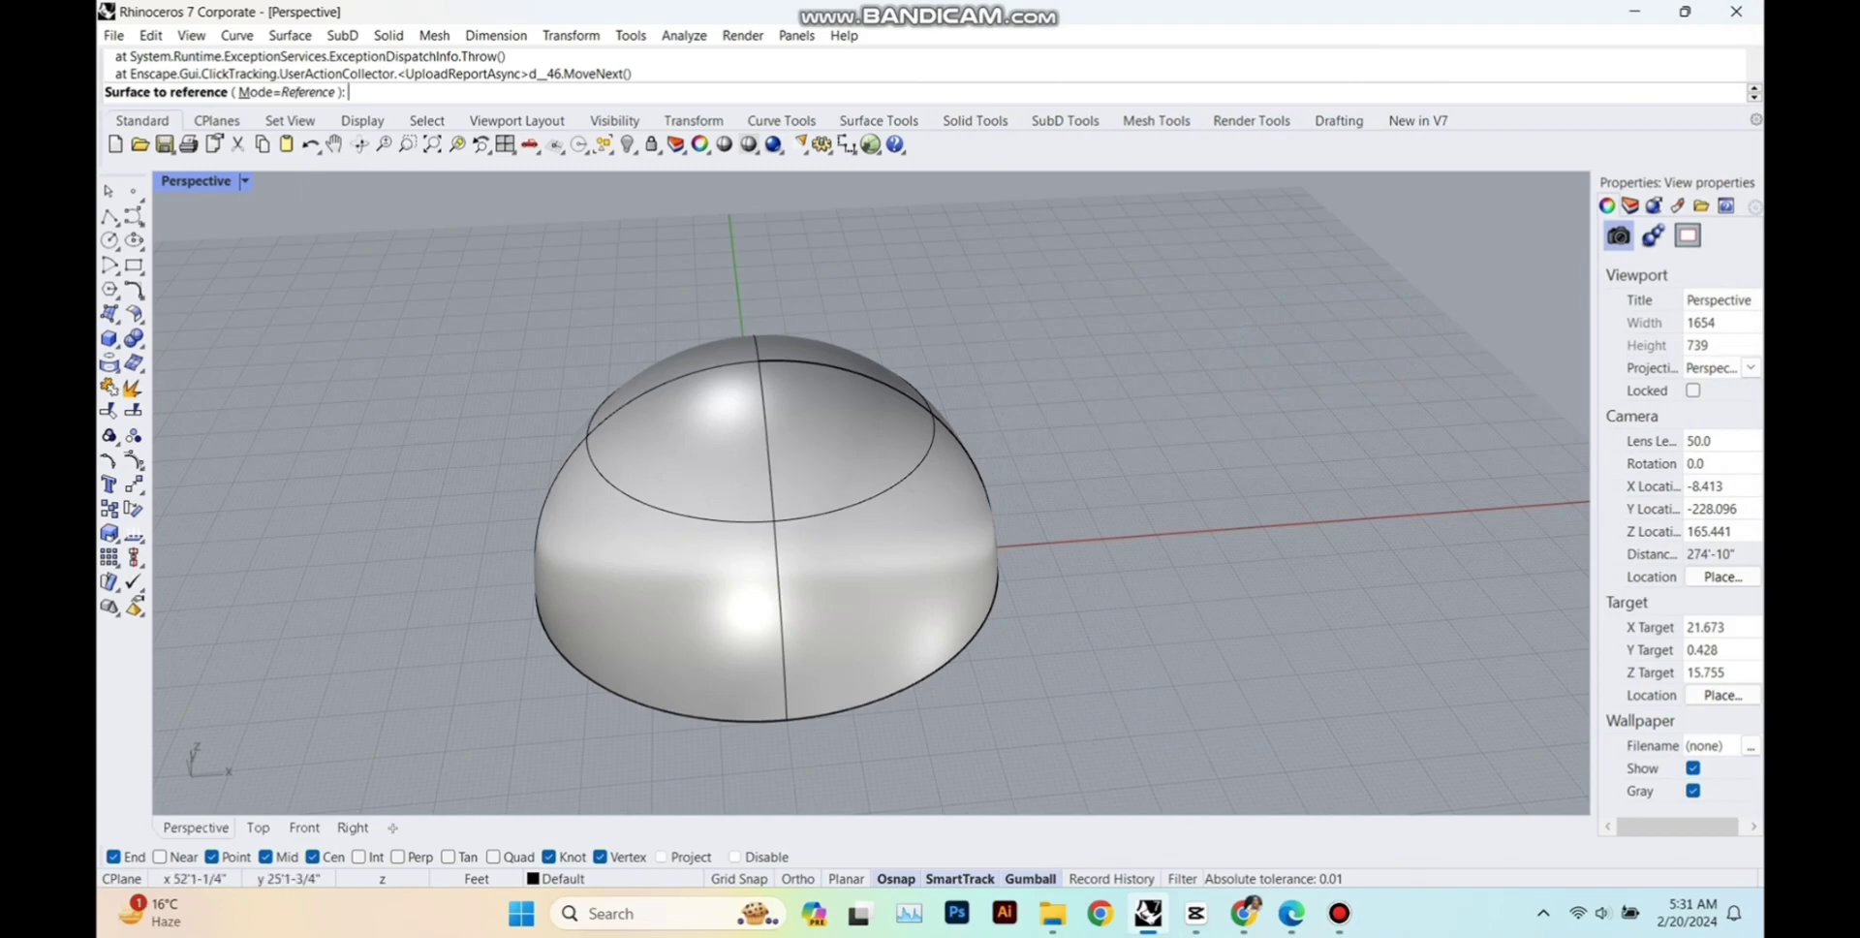
{"action": "left_click", "coordinate": [875, 478]}
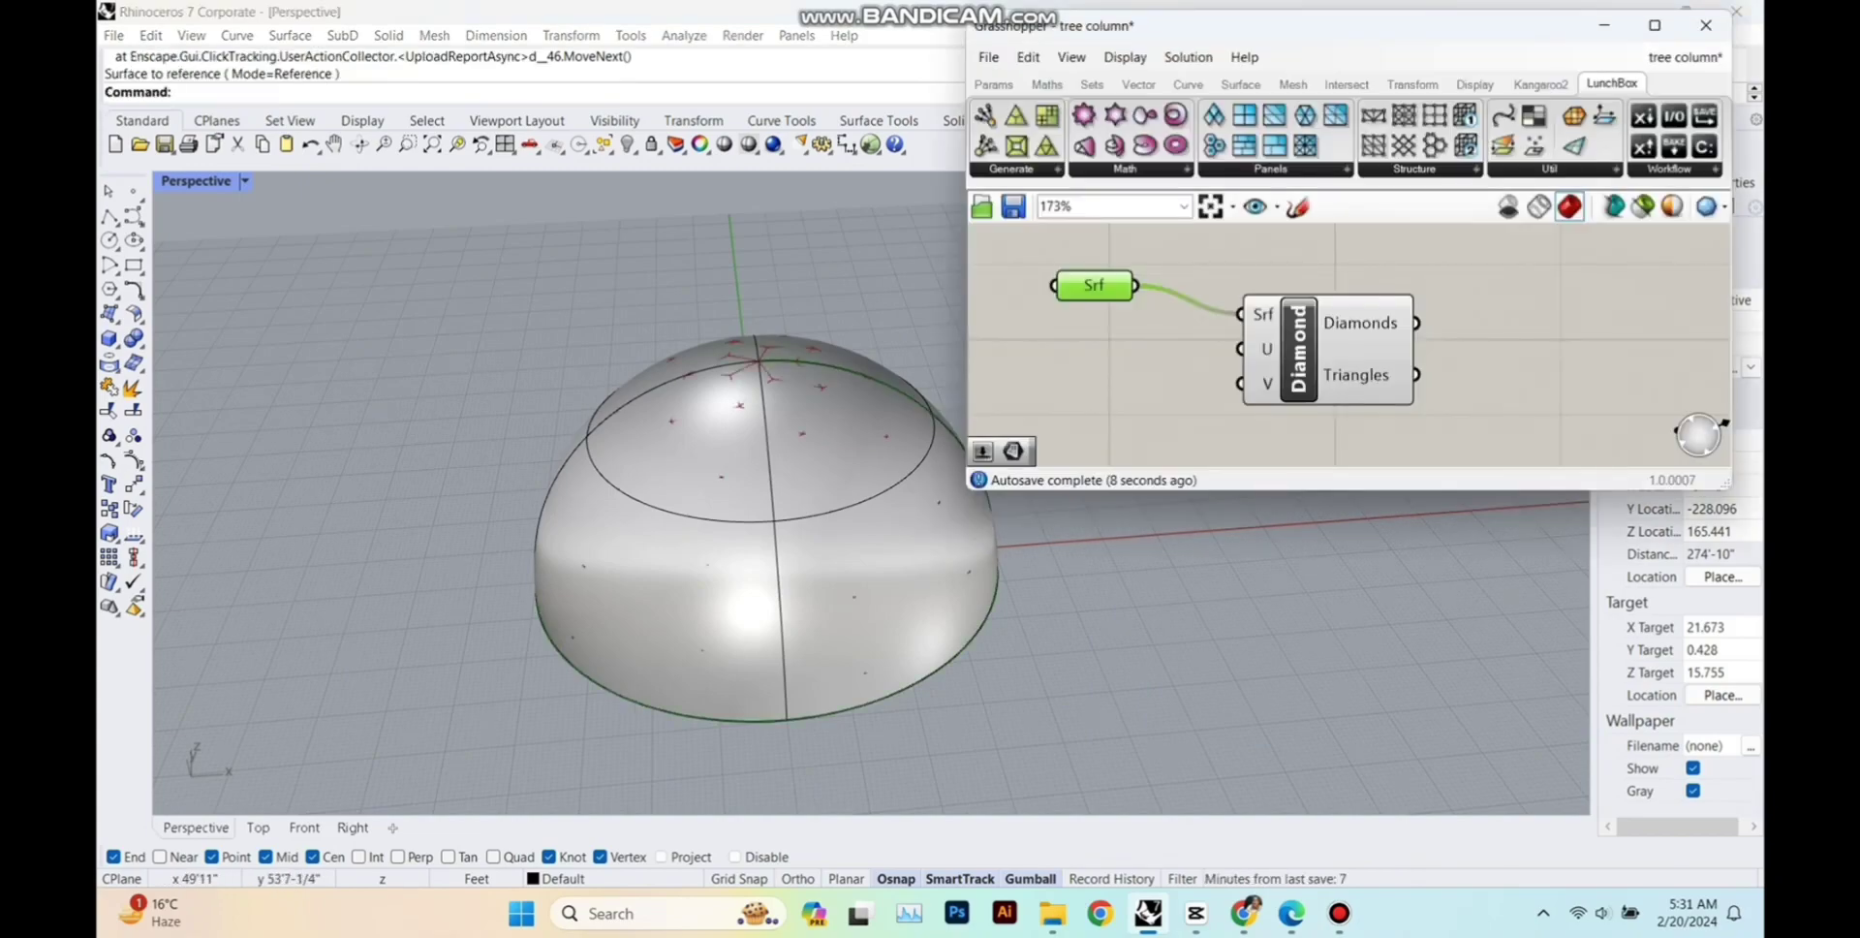
Hide the original dome surface in the Perspective viewport so only the Grasshopper preview of the panels shows.
{"action": "left_click", "coordinate": [761, 404]}
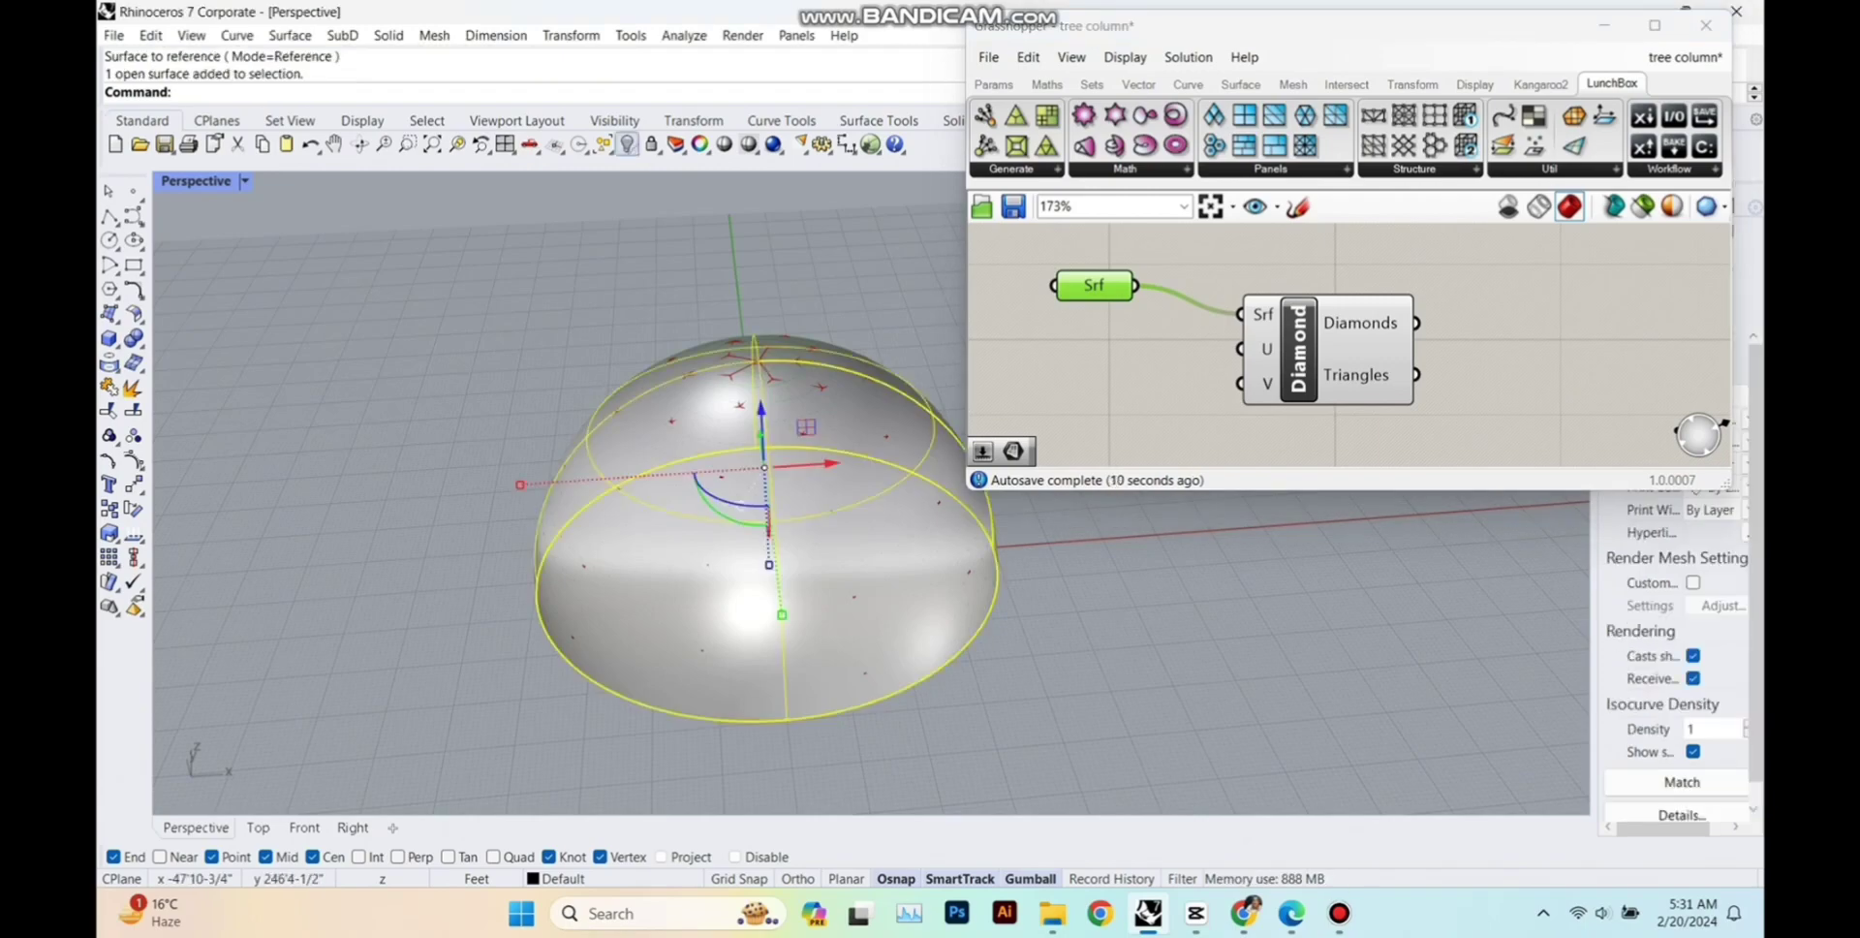
{"action": "left_click", "coordinate": [628, 144]}
{"action": "left_click", "coordinate": [1141, 380]}
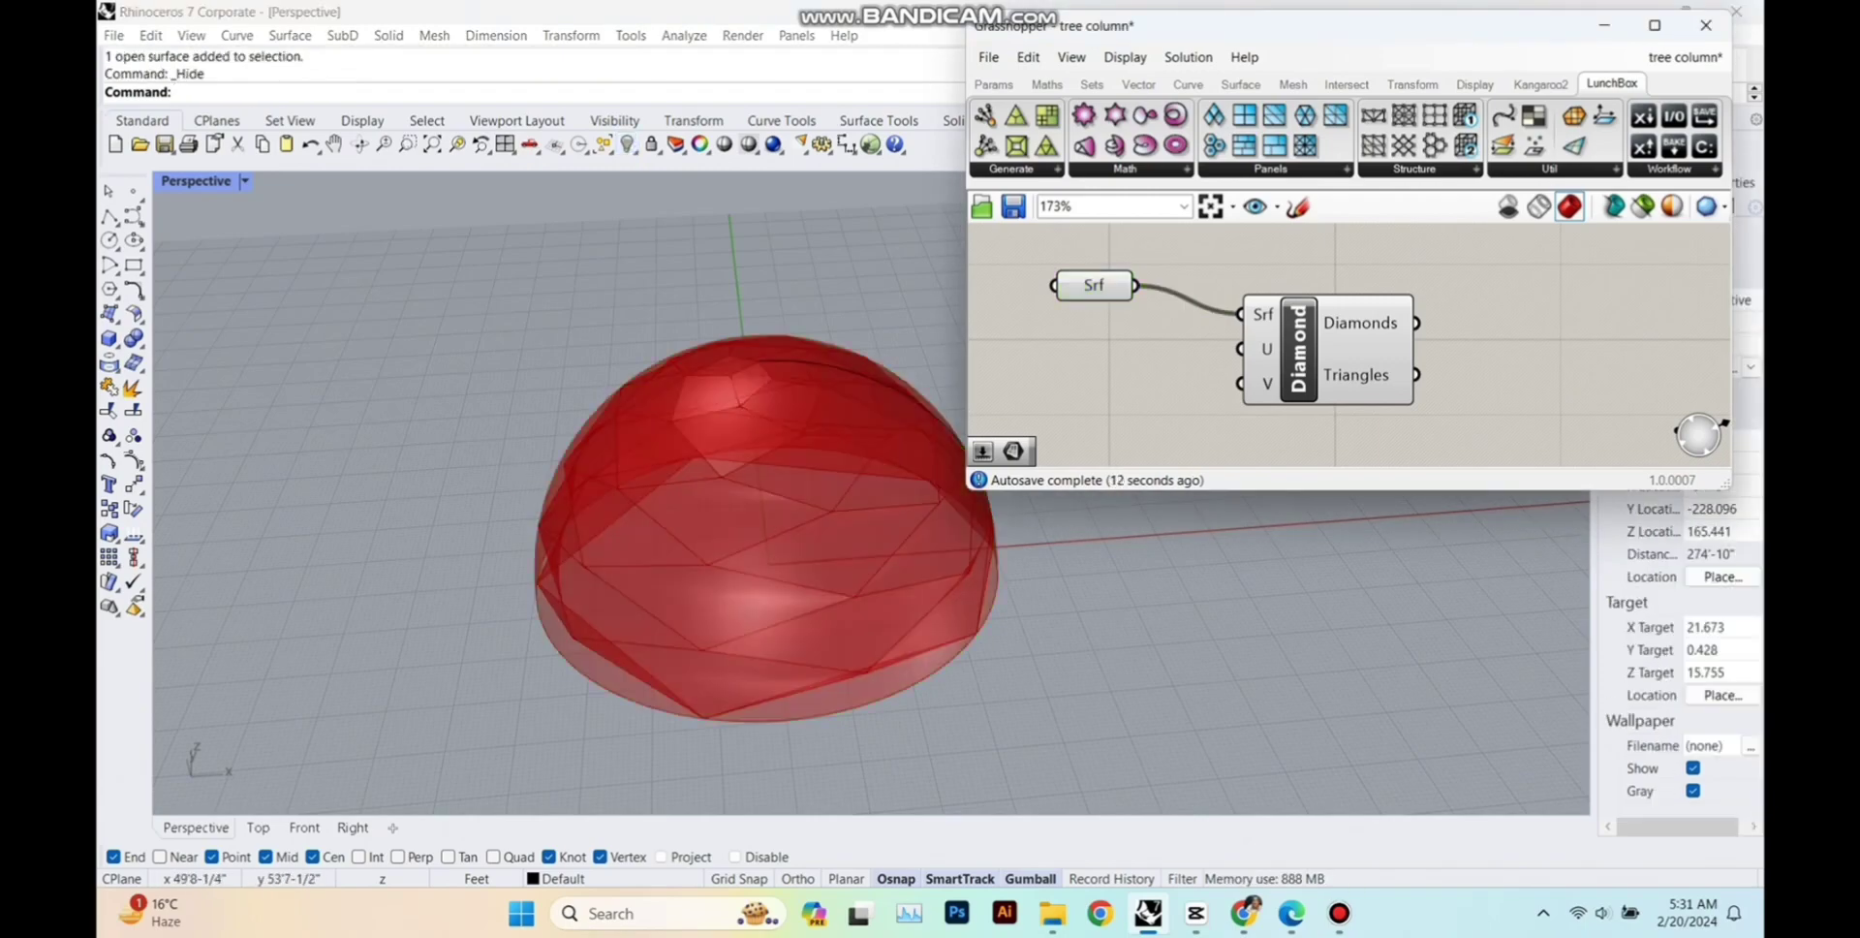
Add a Number Slider to the canvas below the Surface parameter, leaving its value unedited.
{"action": "double_click", "coordinate": [1058, 364]}
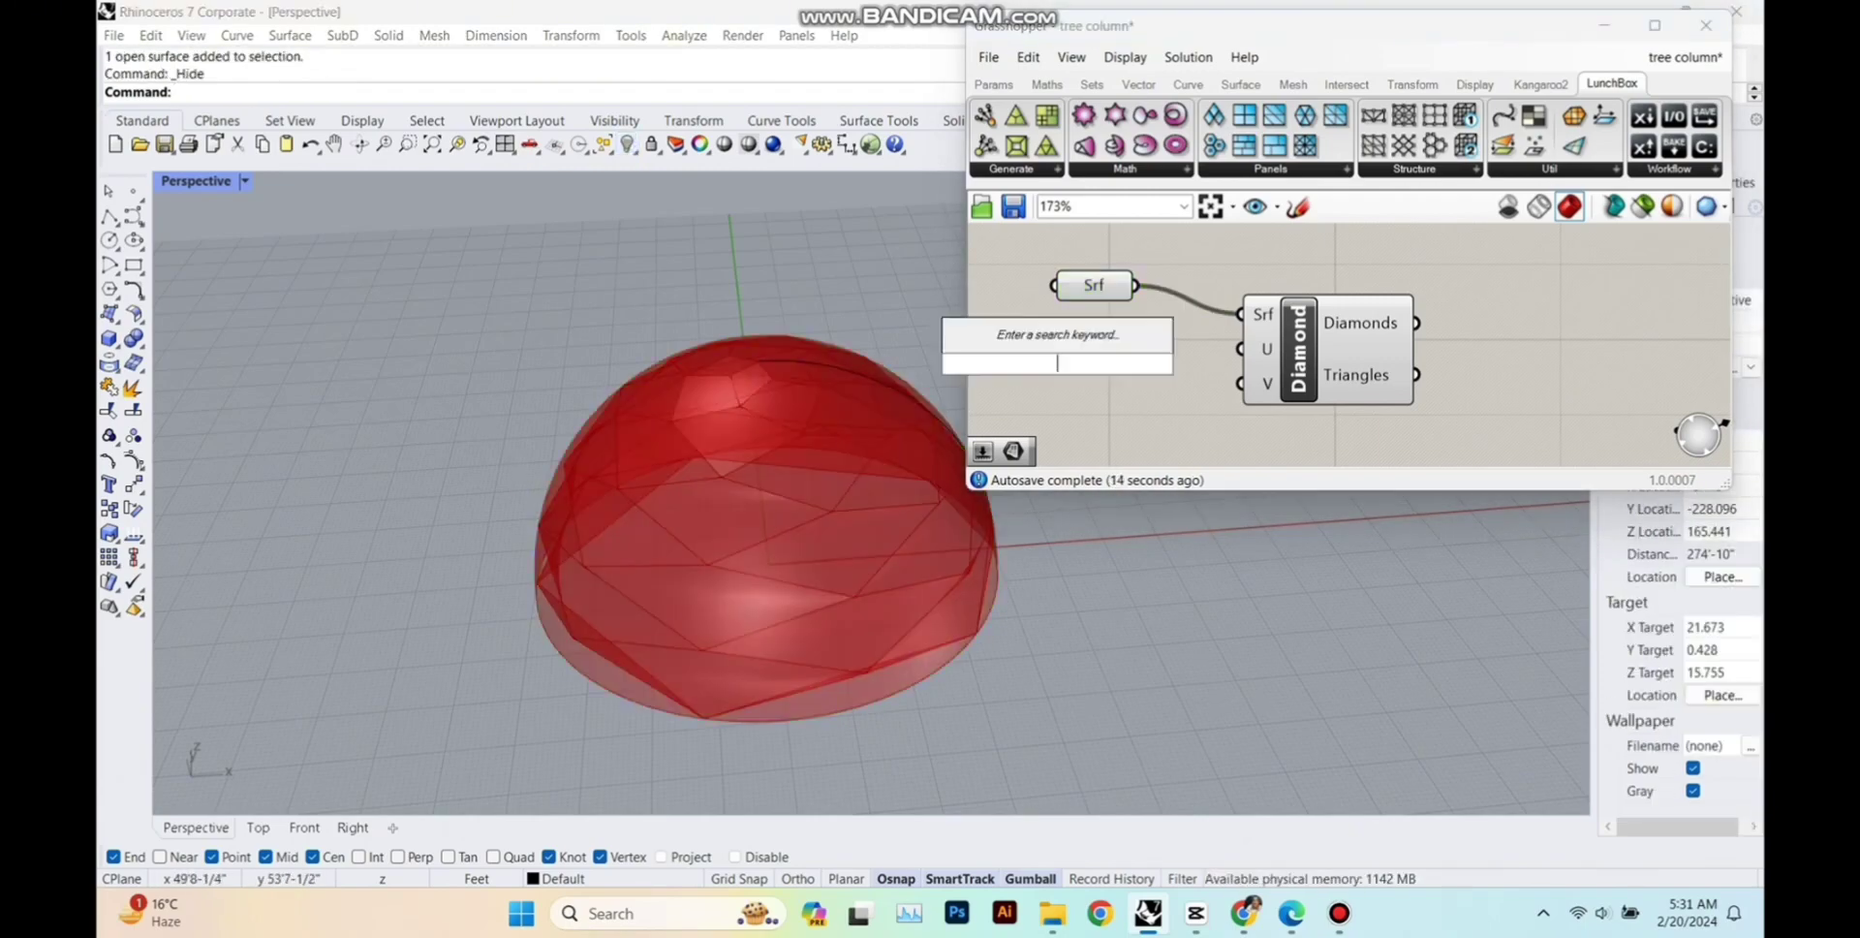
{"action": "type", "text": "n"}
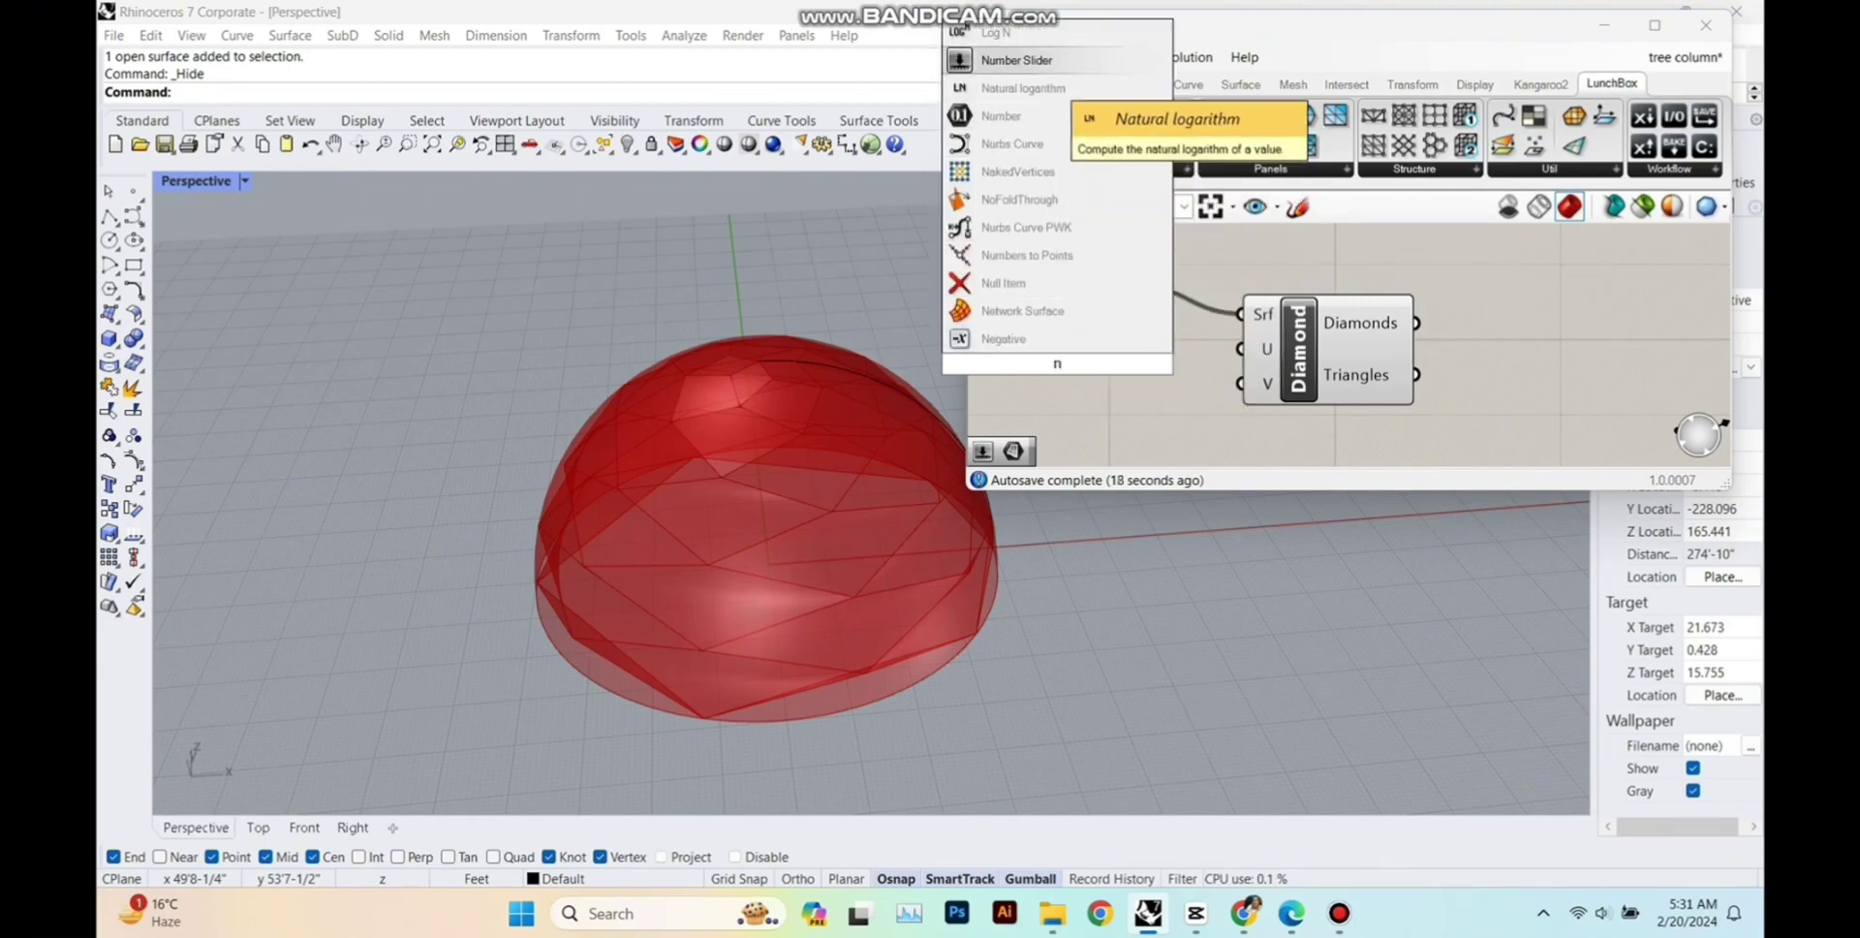
{"action": "left_click", "coordinate": [1047, 69]}
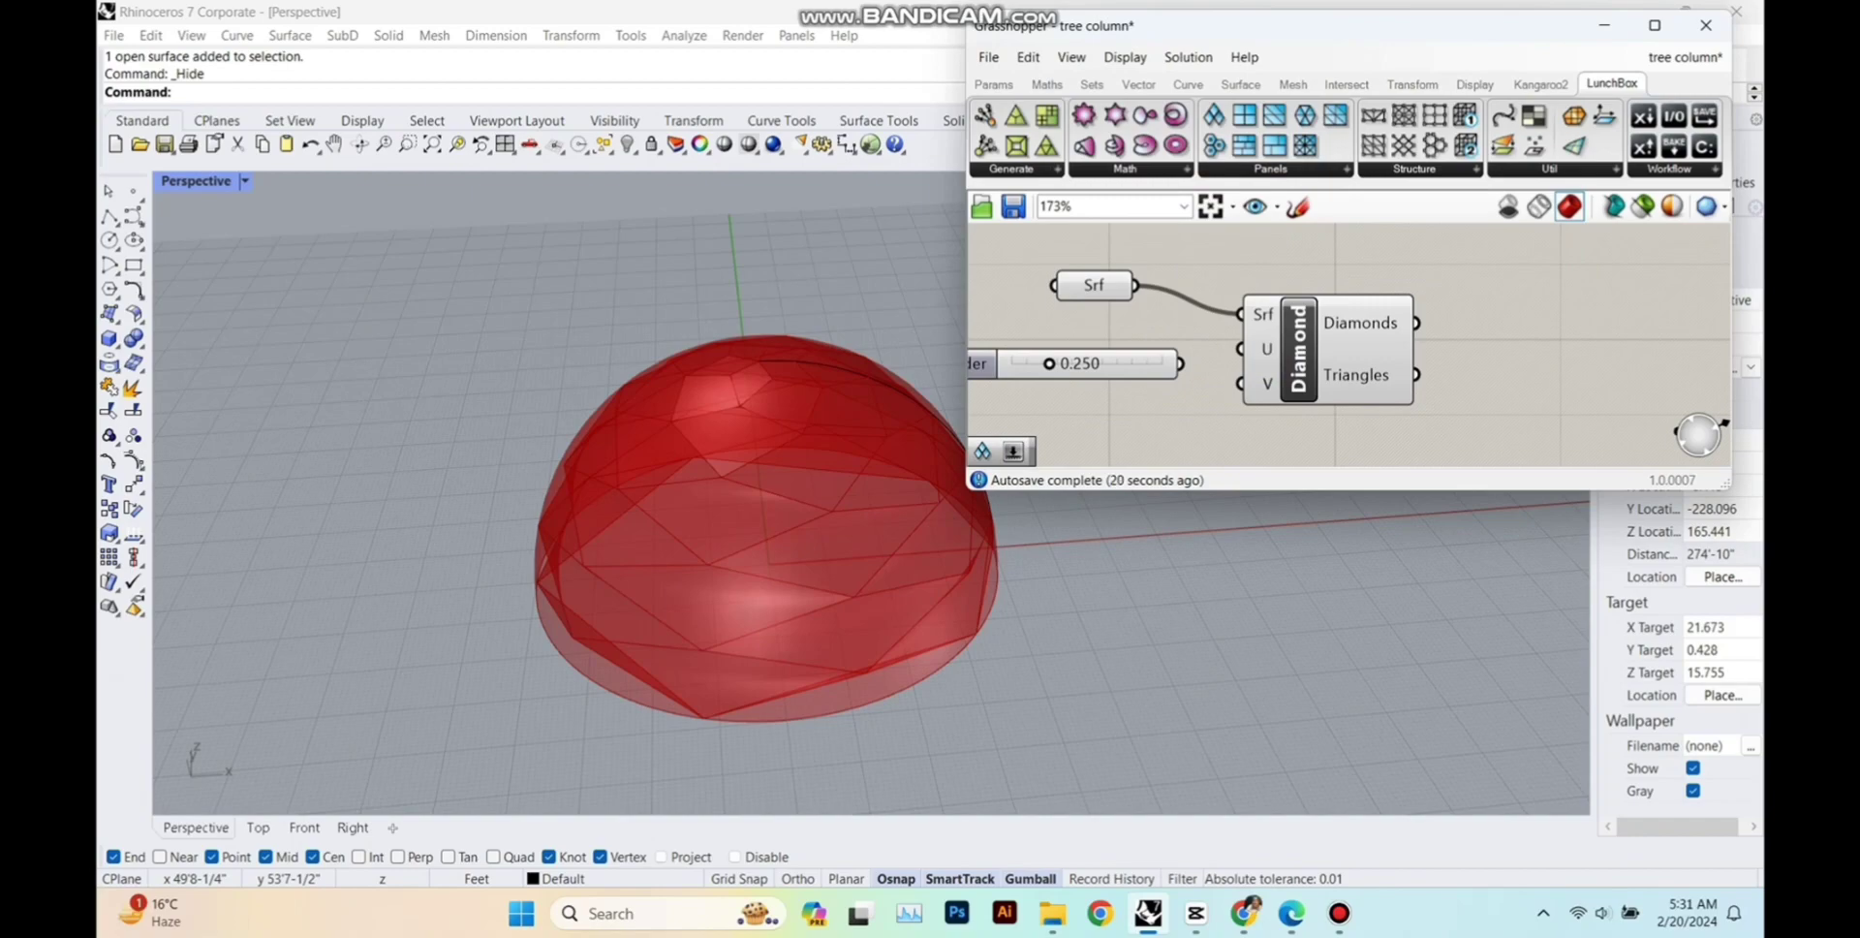
{"action": "double_click", "coordinate": [1142, 365]}
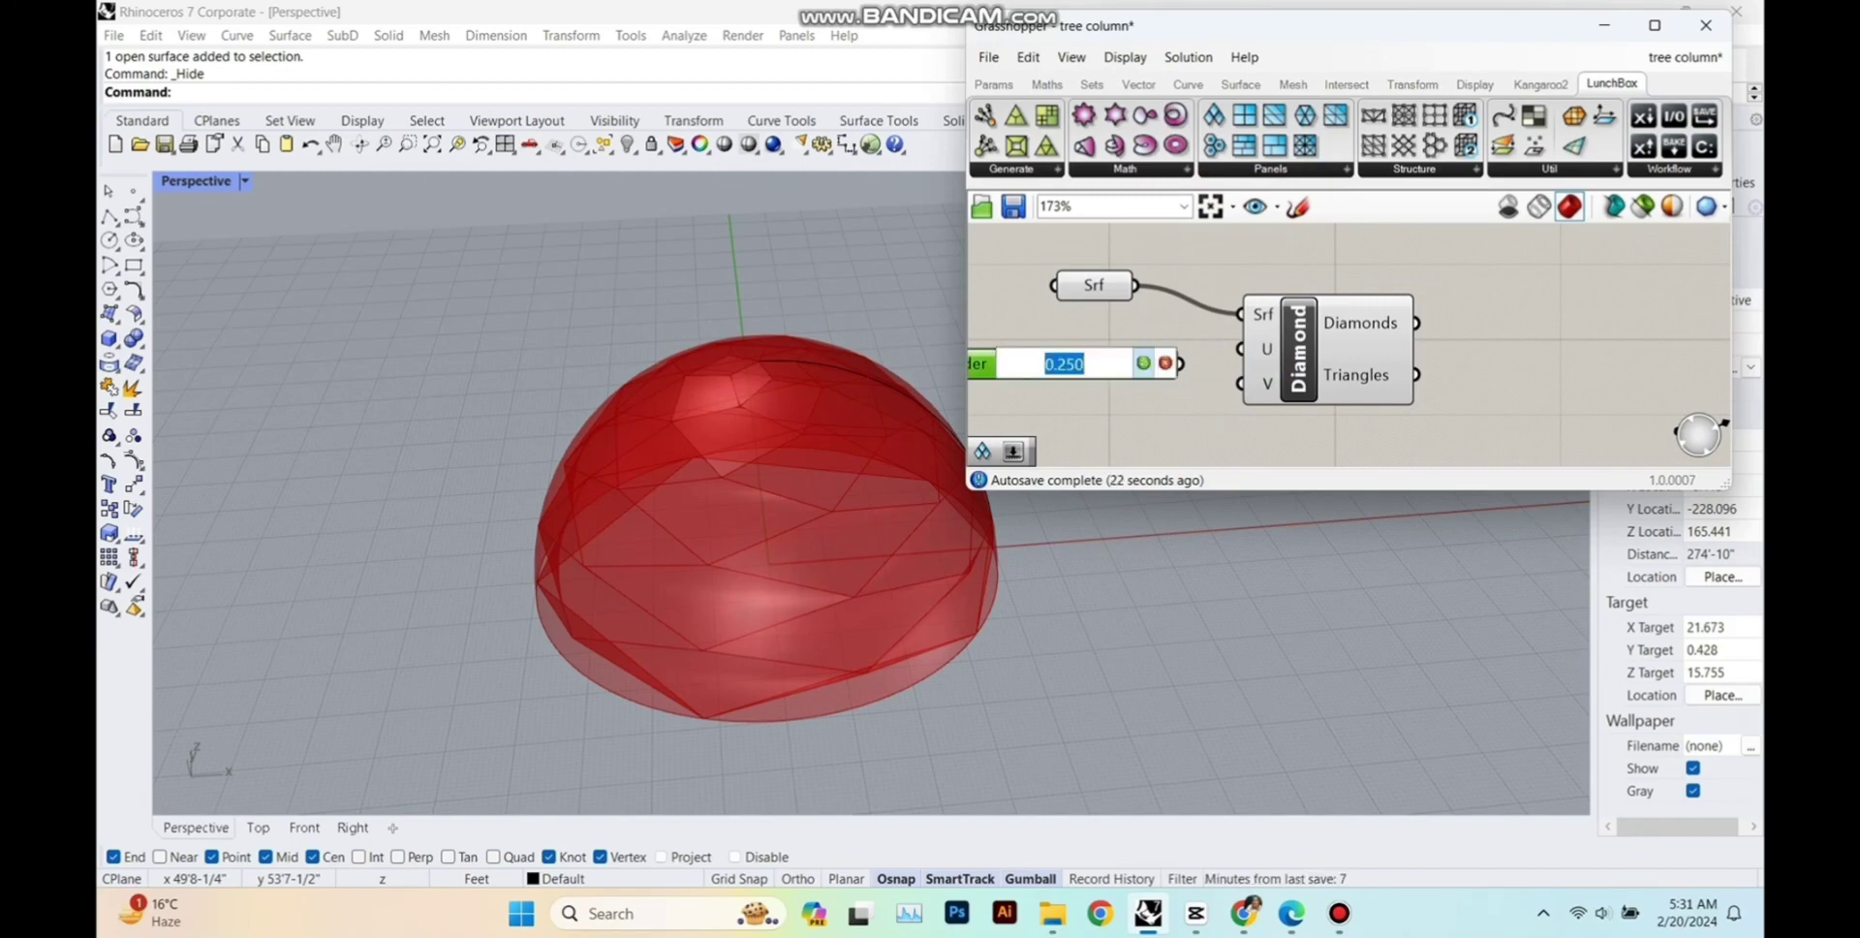
{"action": "left_click", "coordinate": [1105, 422]}
Configure the number slider for even numbers with a maximum of 100.
{"action": "left_click", "coordinate": [1011, 372]}
{"action": "right_click", "coordinate": [1010, 373]}
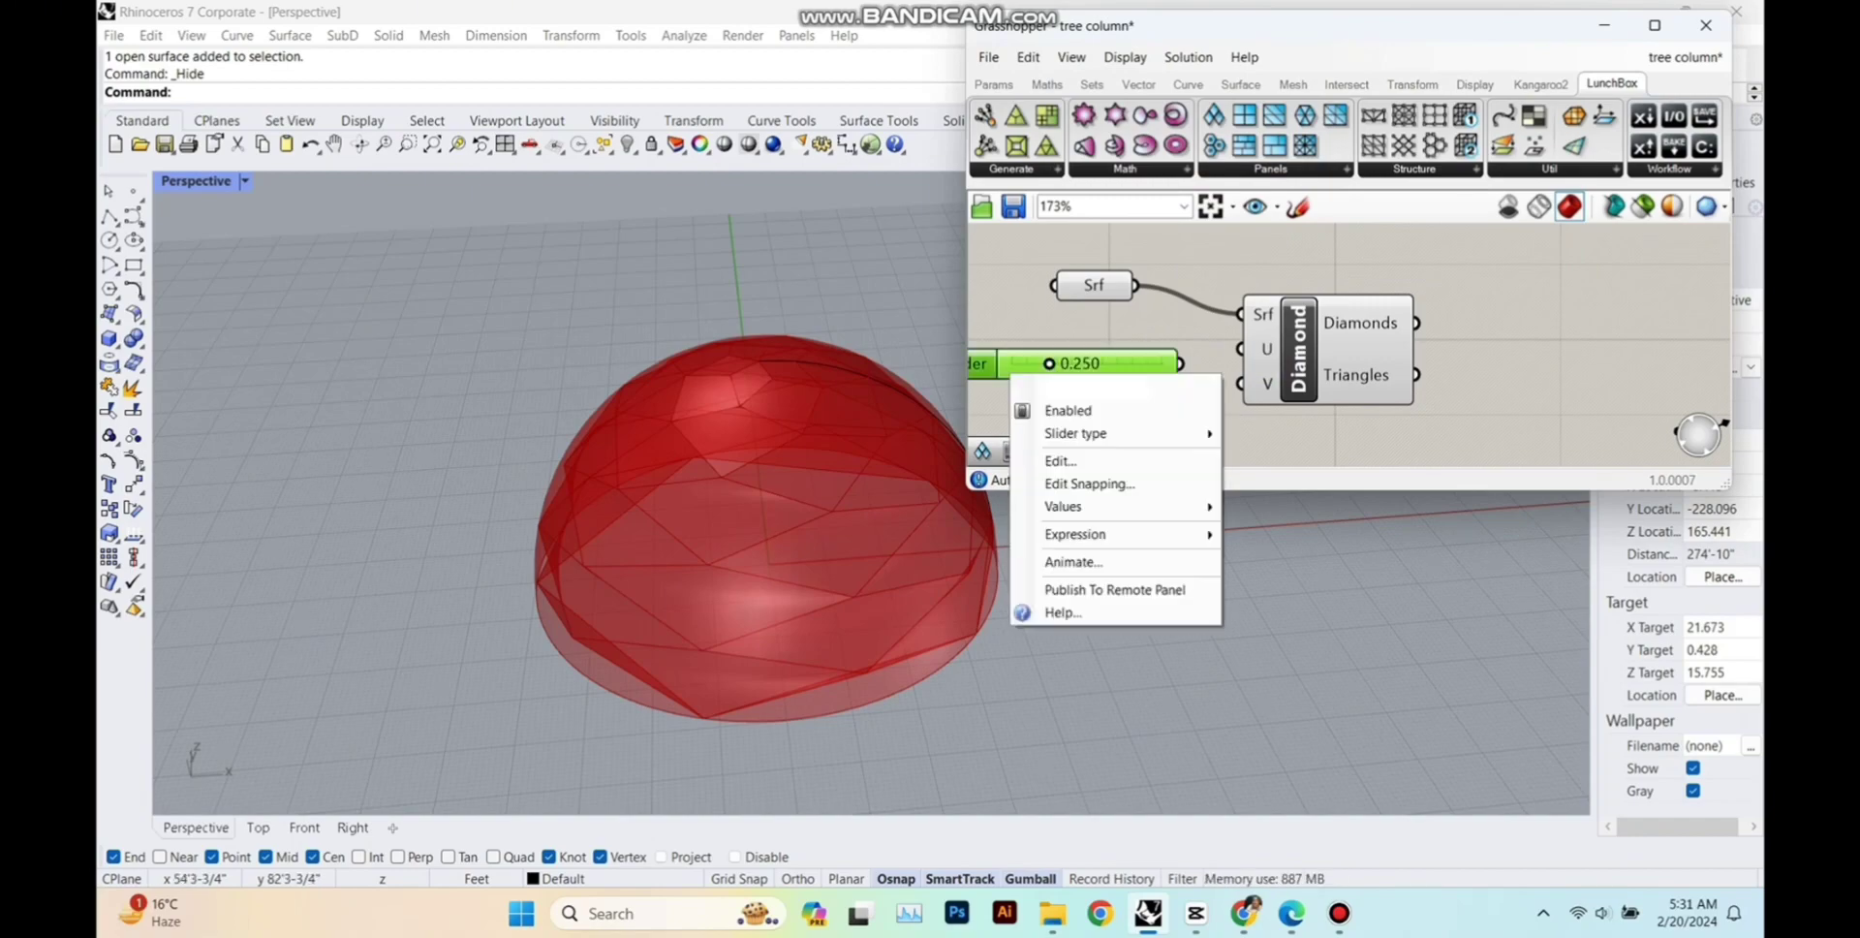
{"action": "left_click", "coordinate": [1061, 461]}
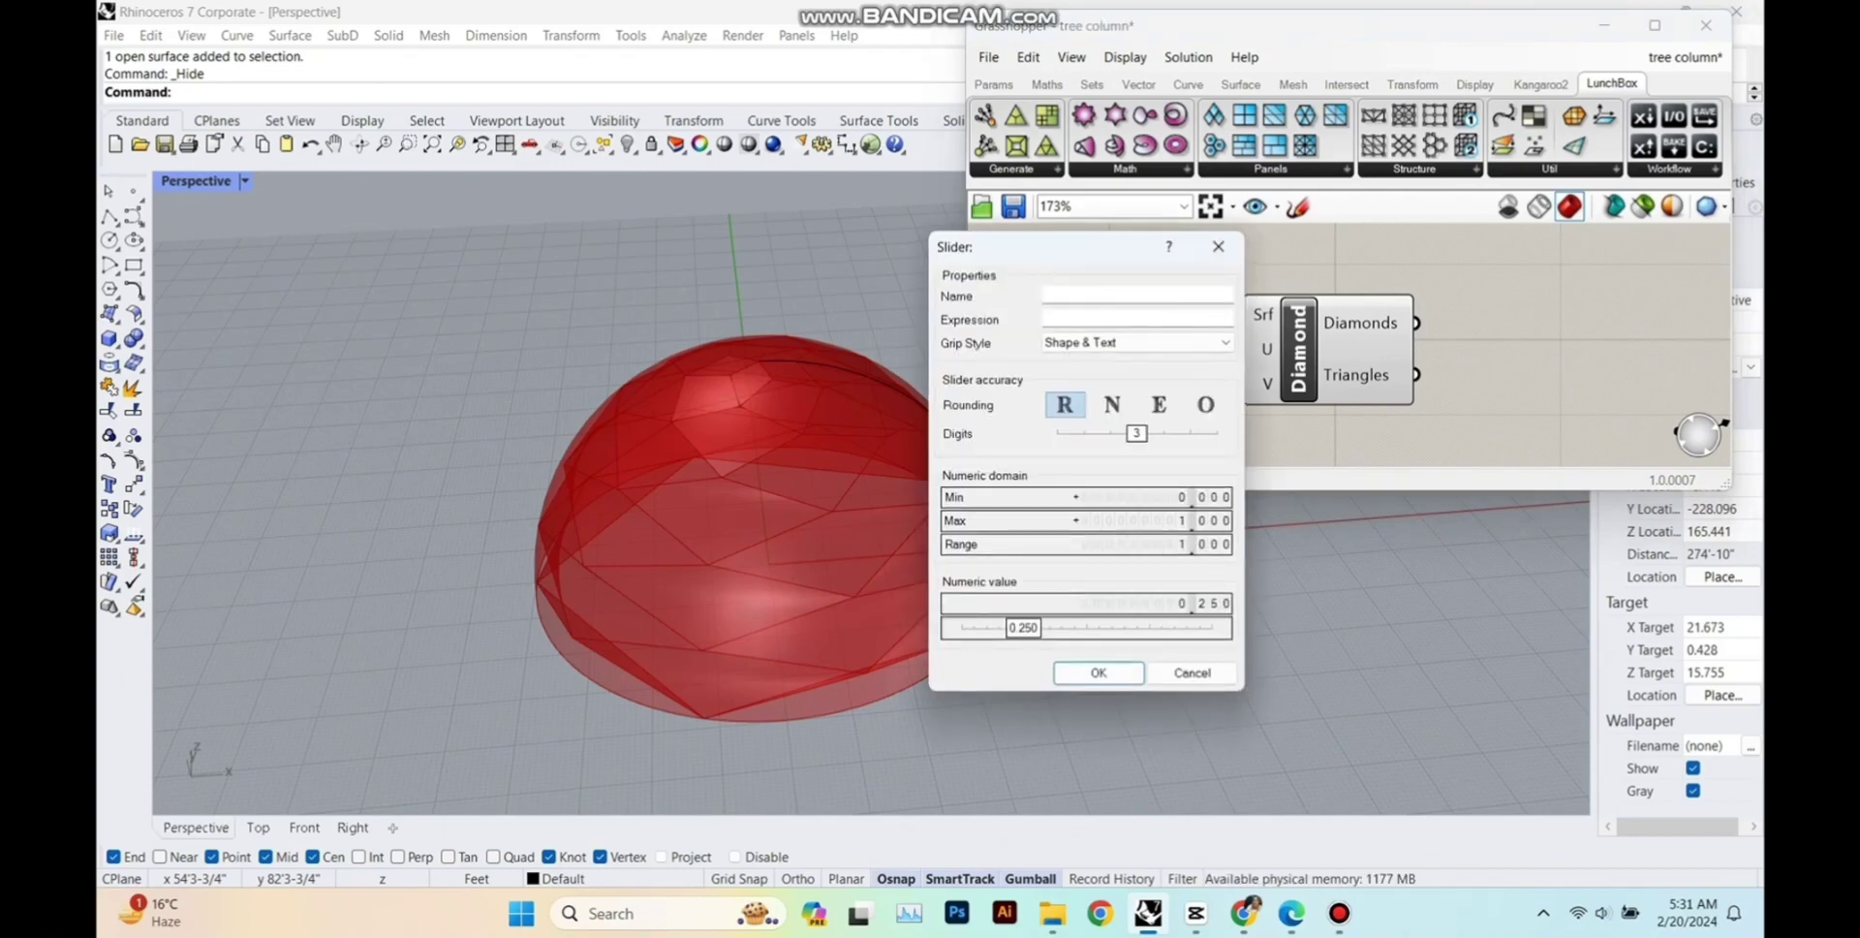
{"action": "double_click", "coordinate": [1225, 521]}
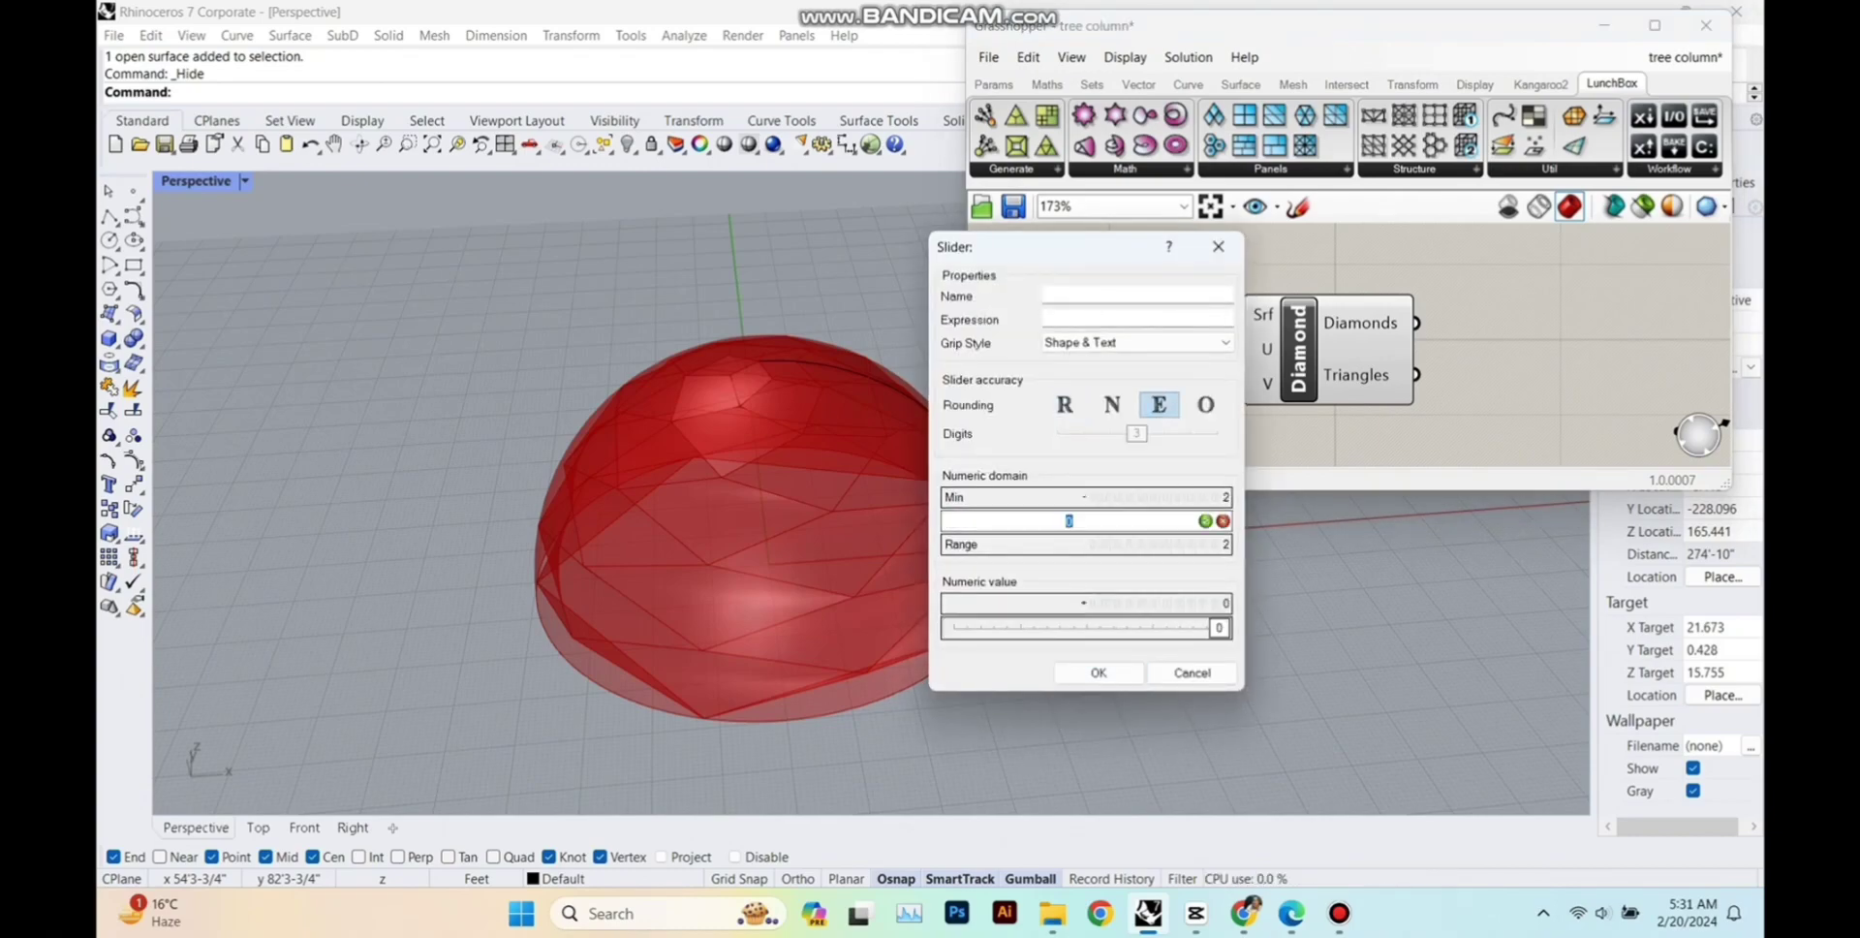
{"action": "type", "text": "100"}
{"action": "left_click", "coordinate": [1098, 673]}
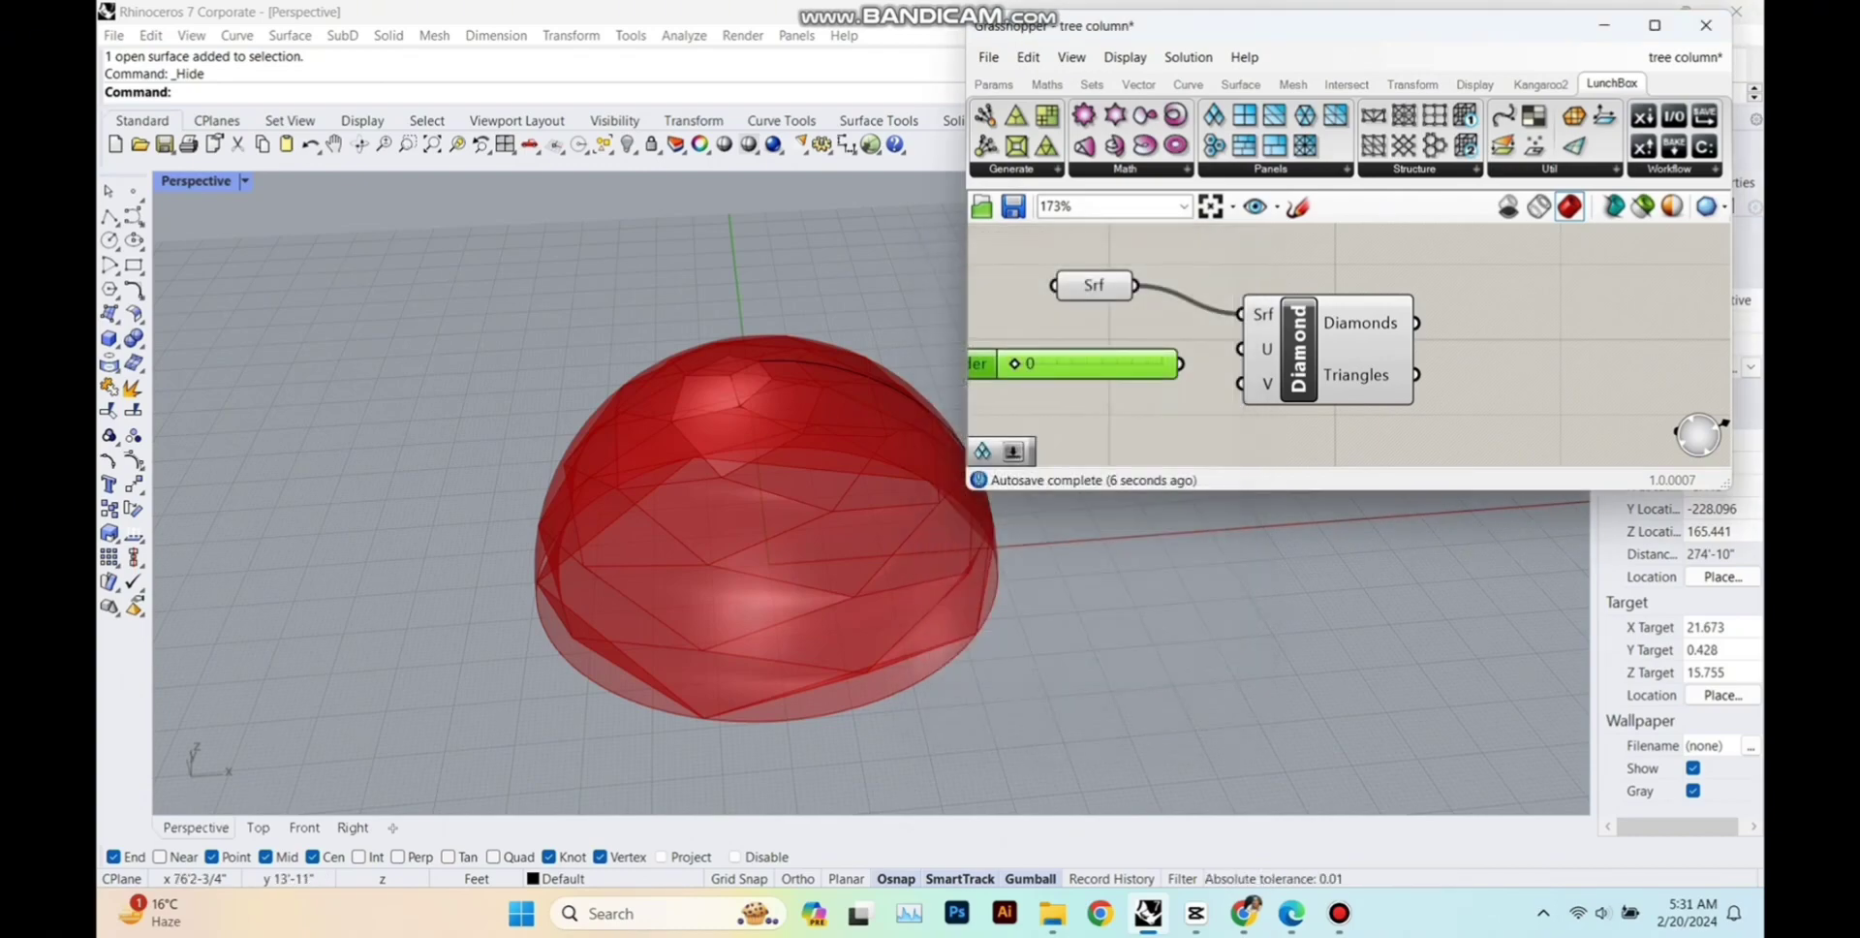
Duplicate the number slider and wire one of the two sliders to the Diamond component's V input.
{"action": "left_click_drag", "start_coordinate": [1075, 370], "coordinate": [1064, 408]}
{"action": "key", "text": "ctrl+c"}
{"action": "key", "text": "ctrl+v"}
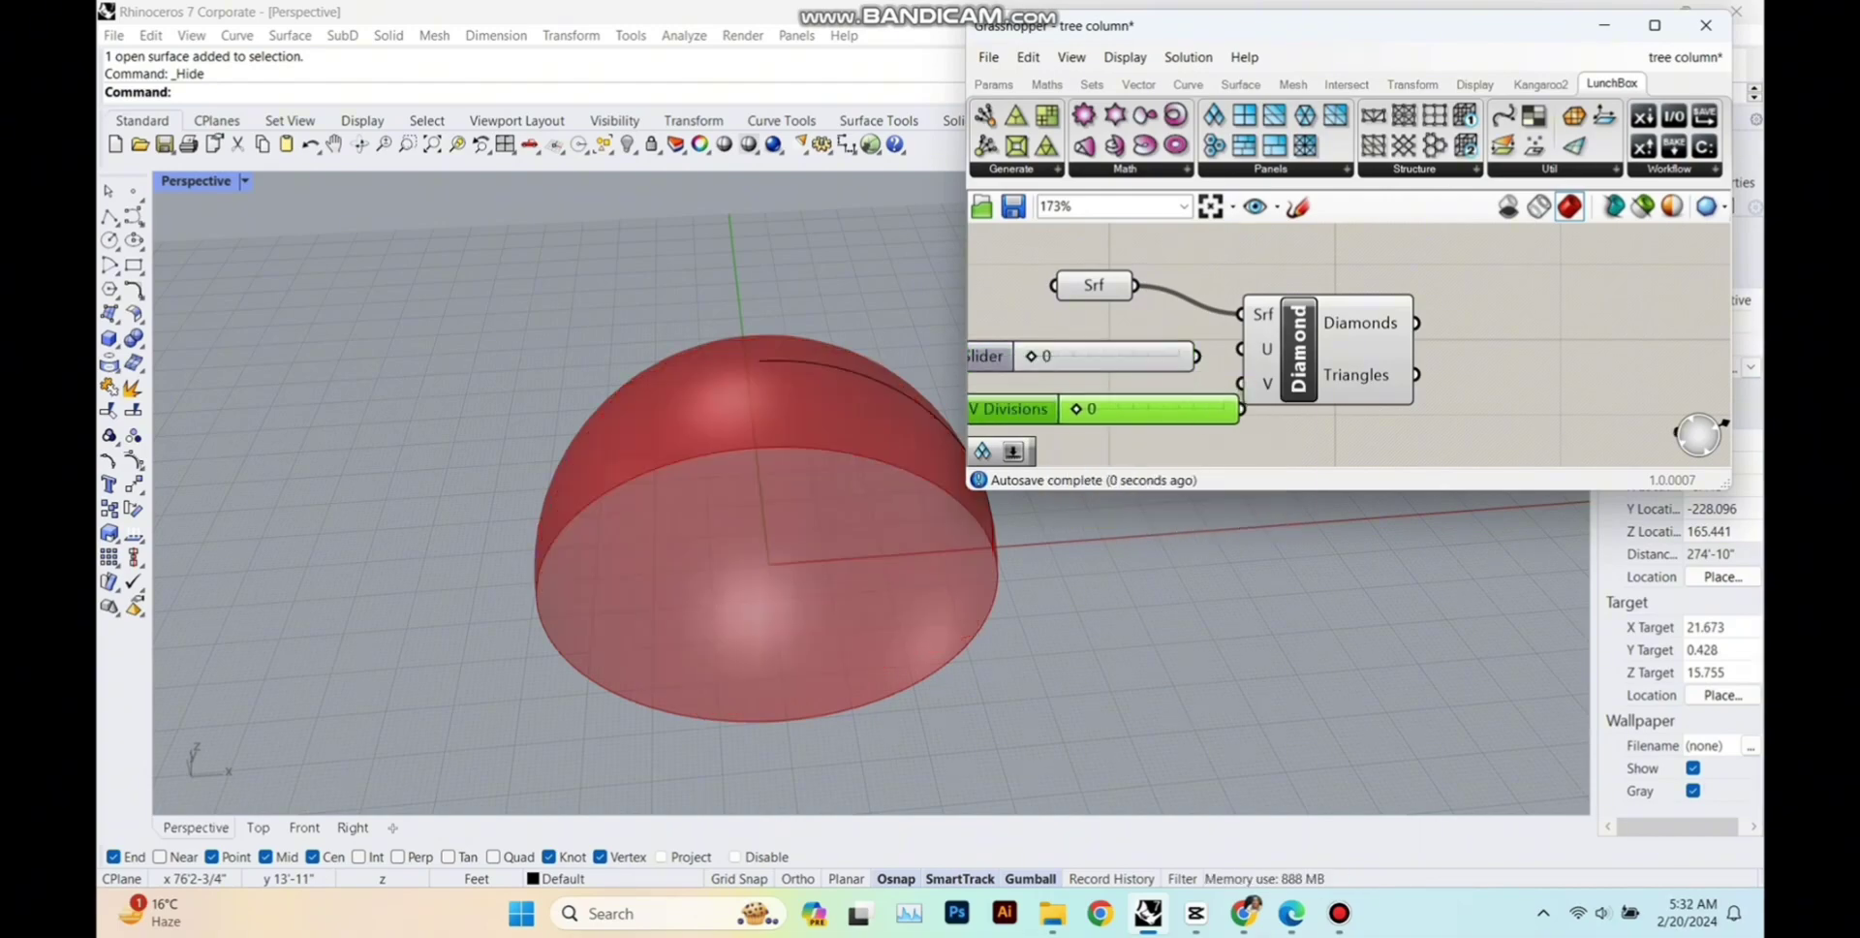
Rearrange the canvas by moving the Diamond component away from the sliders and lining up both sliders beneath the Surface parameter.
{"action": "left_click_drag", "start_coordinate": [1299, 348], "coordinate": [1494, 310]}
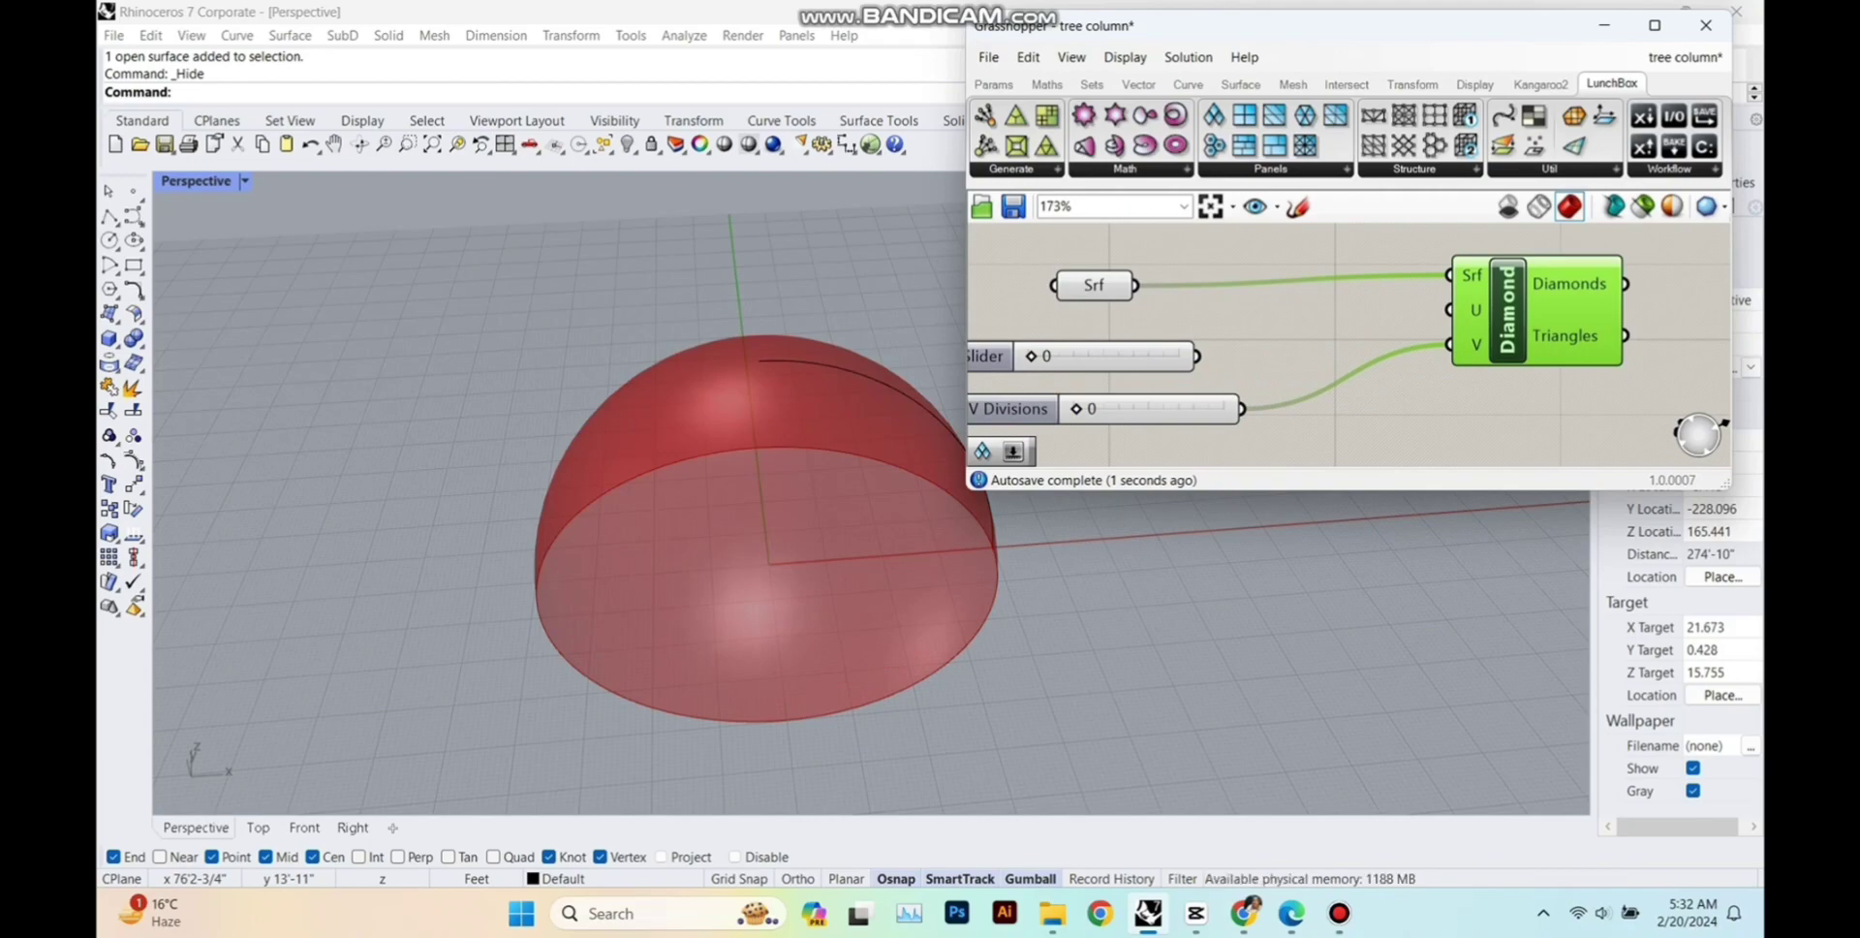
{"action": "left_click_drag", "start_coordinate": [1114, 355], "coordinate": [1133, 340]}
{"action": "left_click_drag", "start_coordinate": [1014, 340], "coordinate": [1050, 344]}
{"action": "left_click_drag", "start_coordinate": [1010, 408], "coordinate": [1058, 404]}
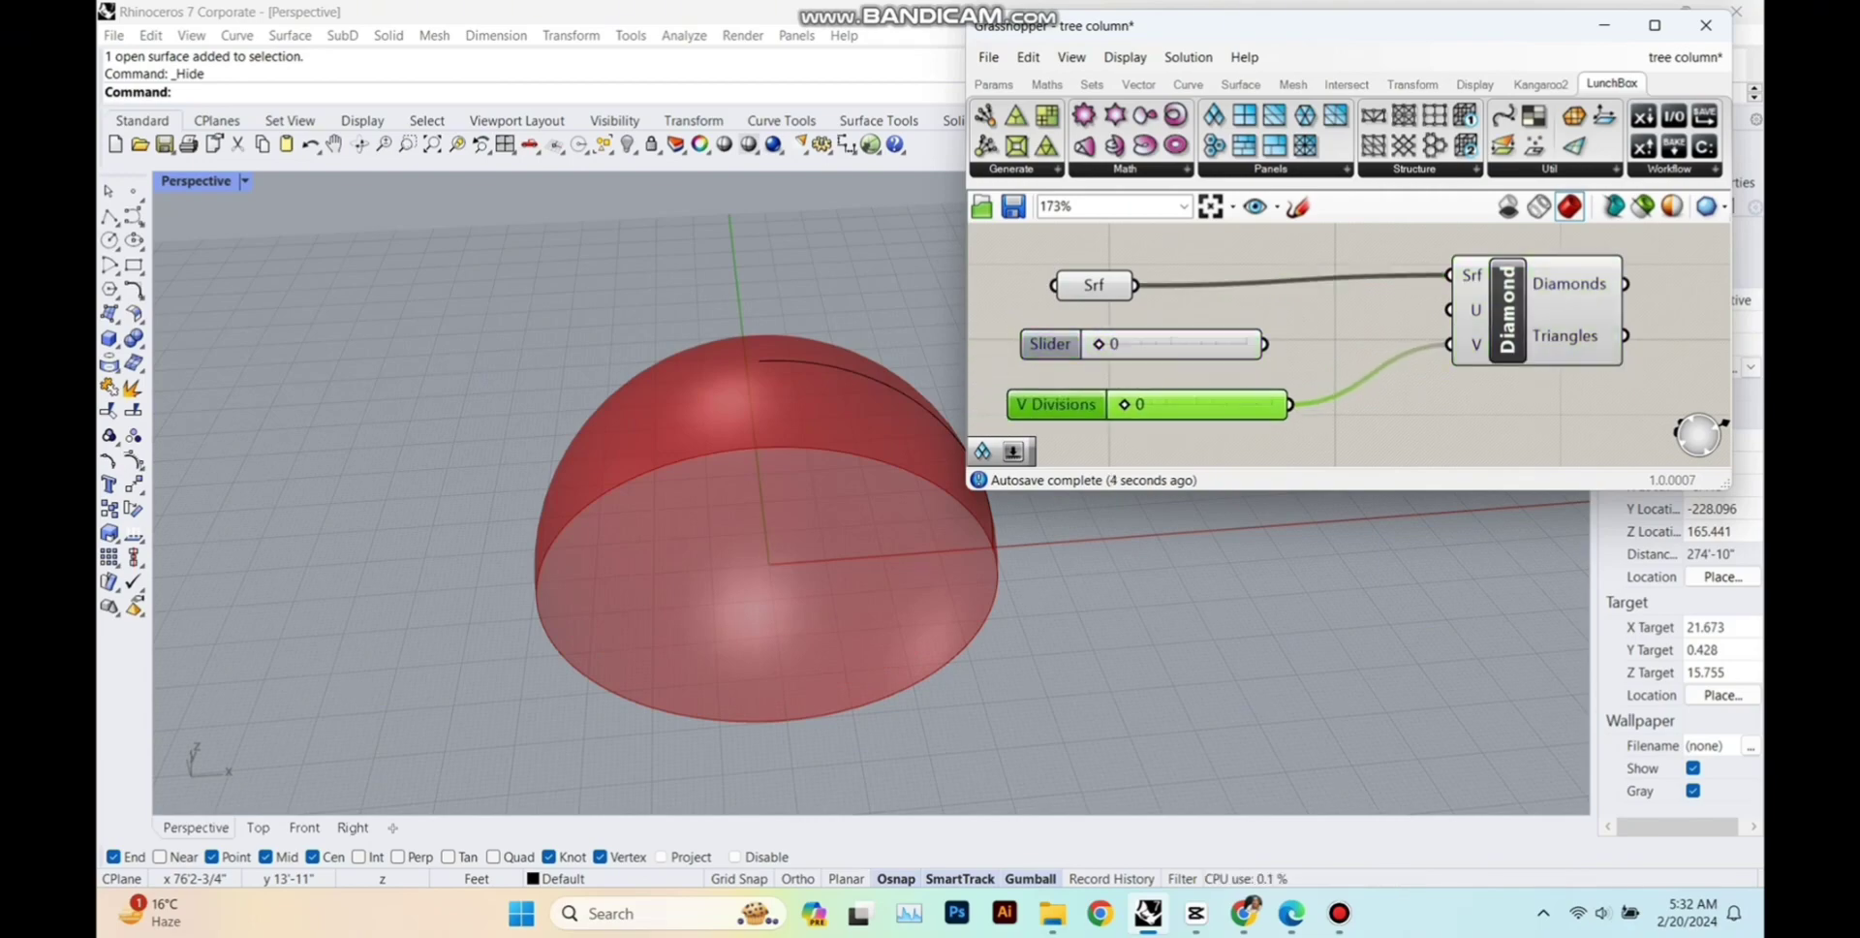
Wire the remaining slider to the Diamond component's U input and set 26 U divisions and 24 V divisions.
{"action": "left_click_drag", "start_coordinate": [1264, 344], "coordinate": [1449, 310]}
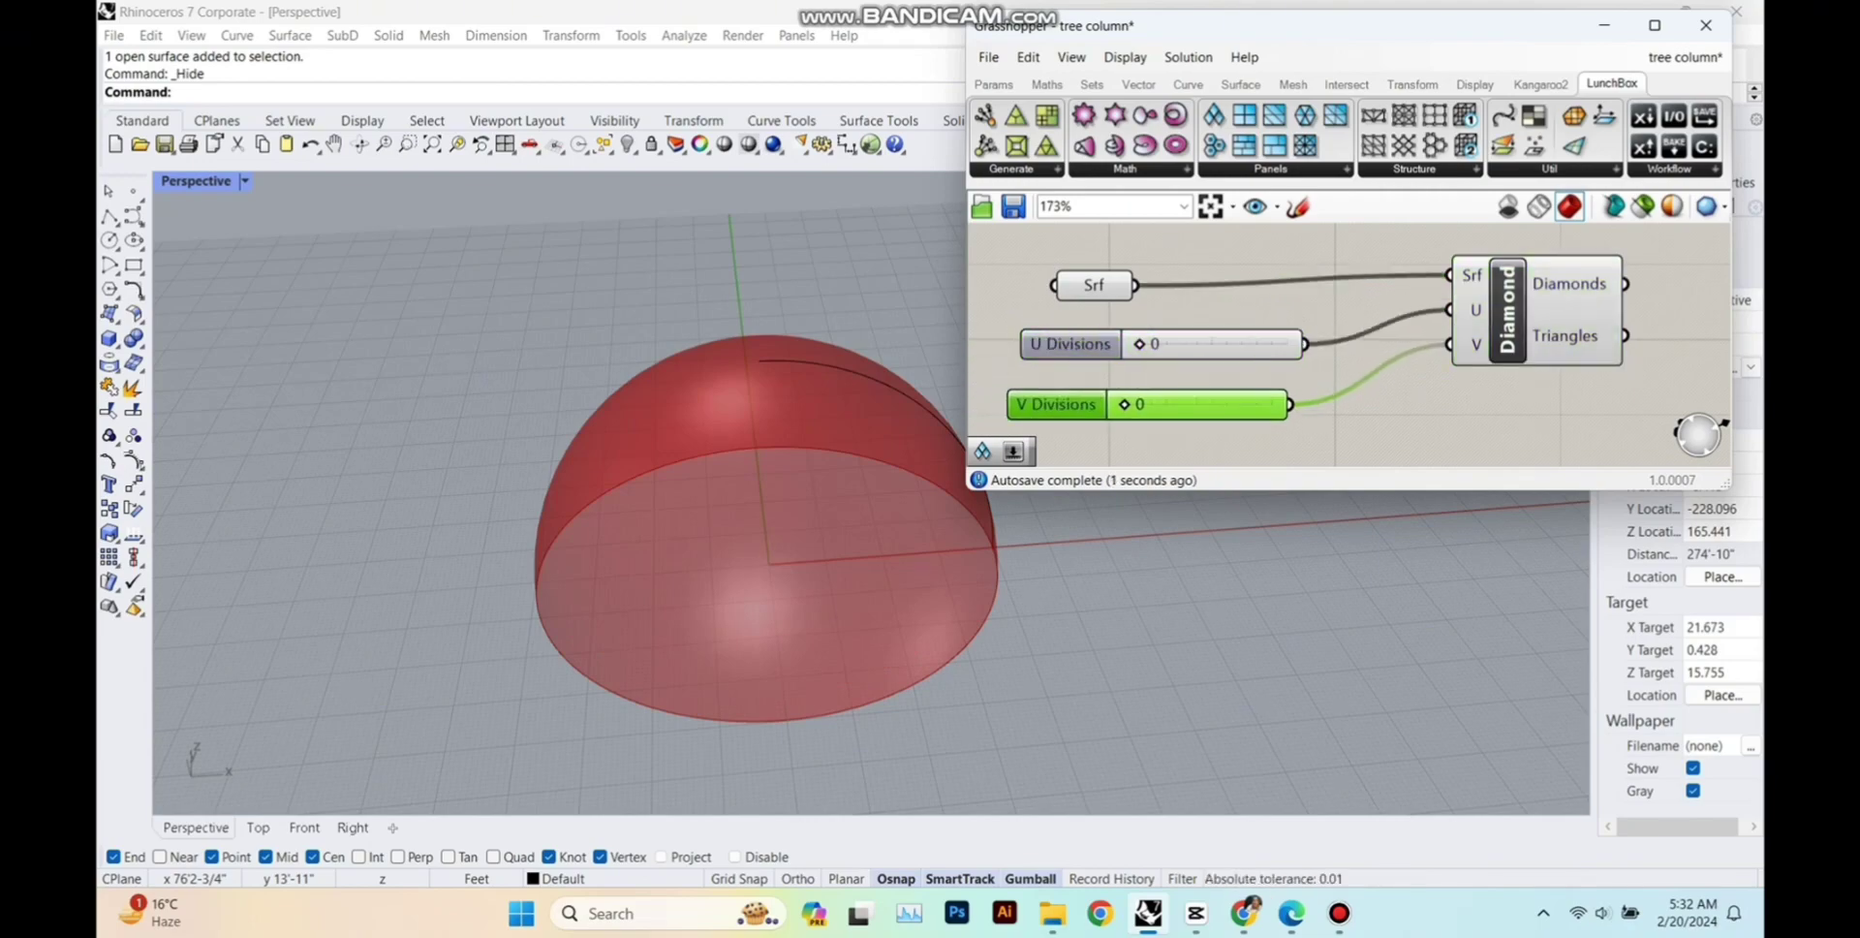
{"action": "left_click_drag", "start_coordinate": [1075, 344], "coordinate": [1163, 344]}
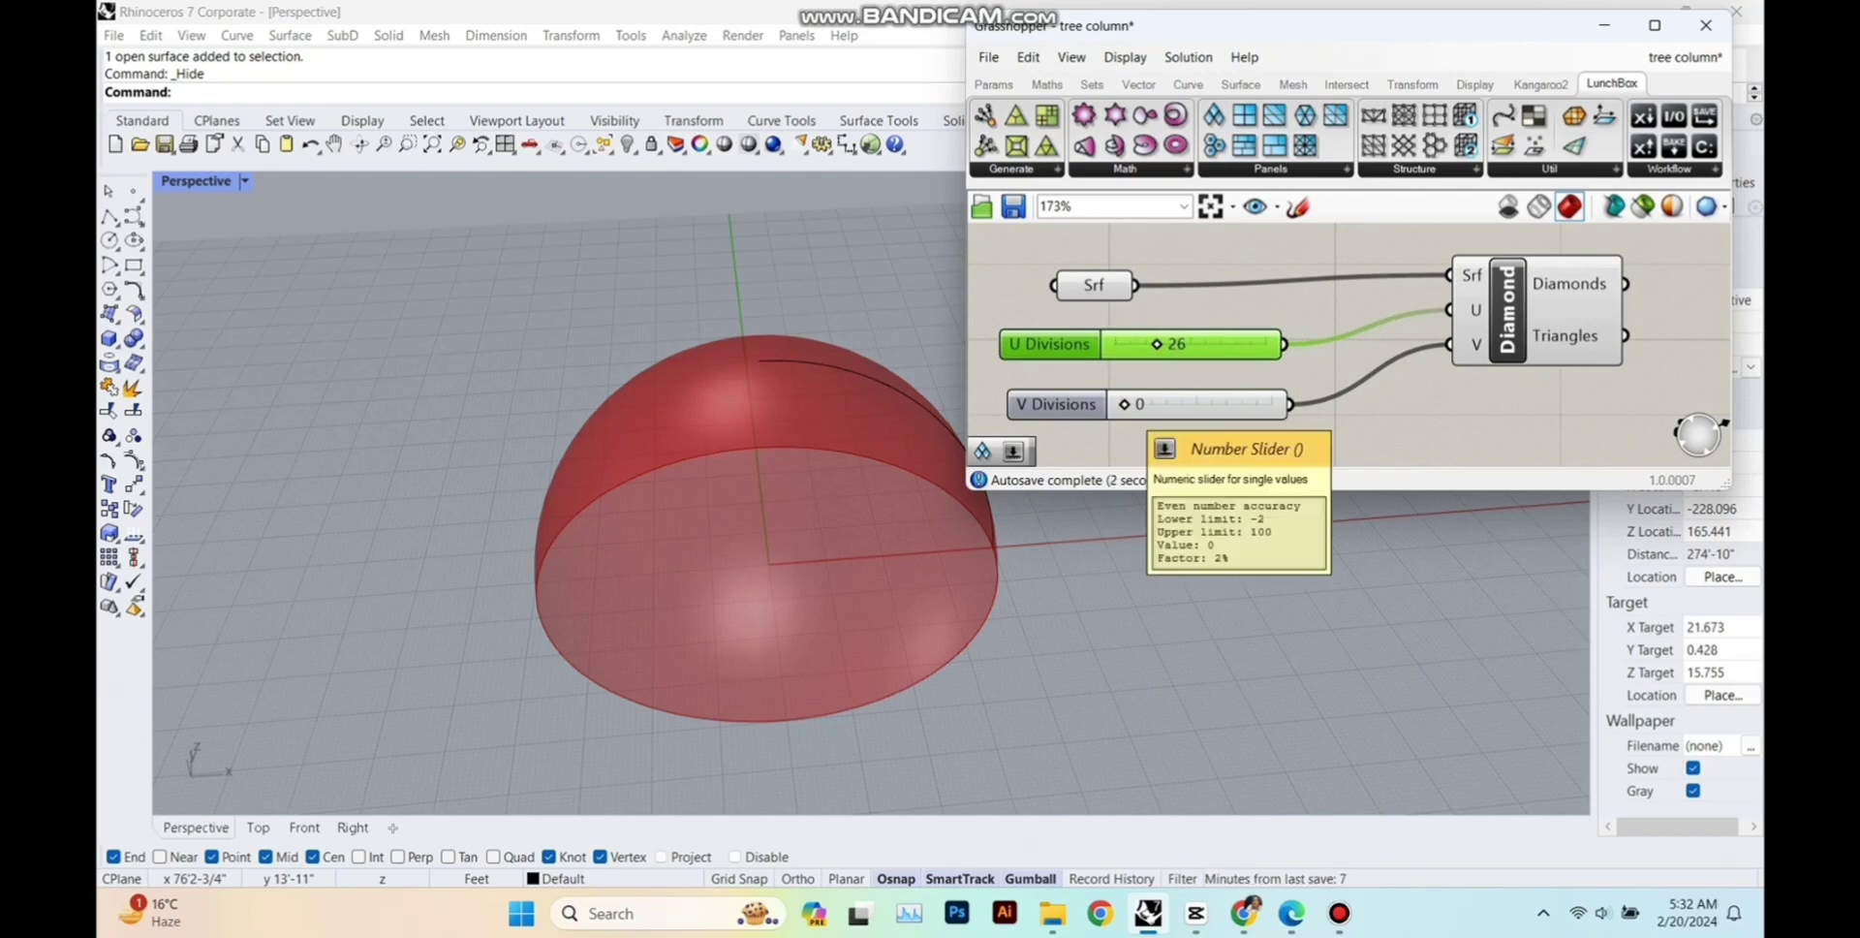
{"action": "left_click_drag", "start_coordinate": [1124, 404], "coordinate": [1160, 404]}
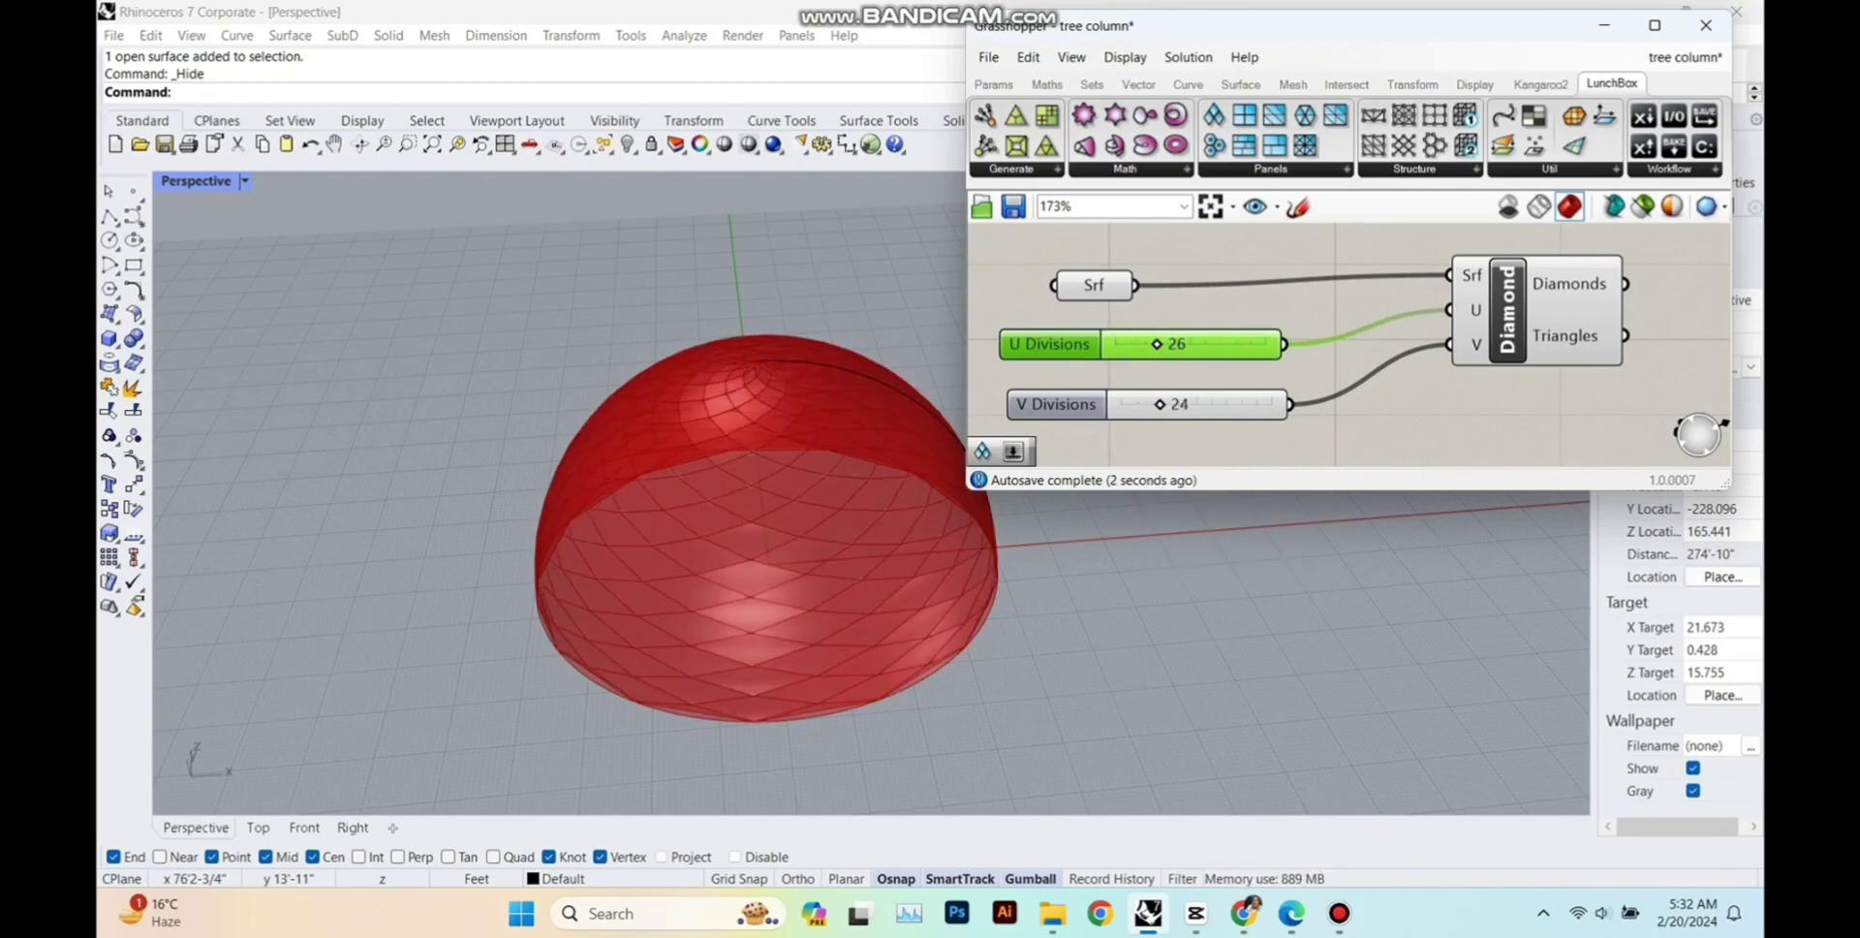
Move the Grasshopper window clear of the dome, set the V divisions to 30 and increase the U divisions slightly.
{"action": "left_click_drag", "start_coordinate": [1310, 26], "coordinate": [1369, 32]}
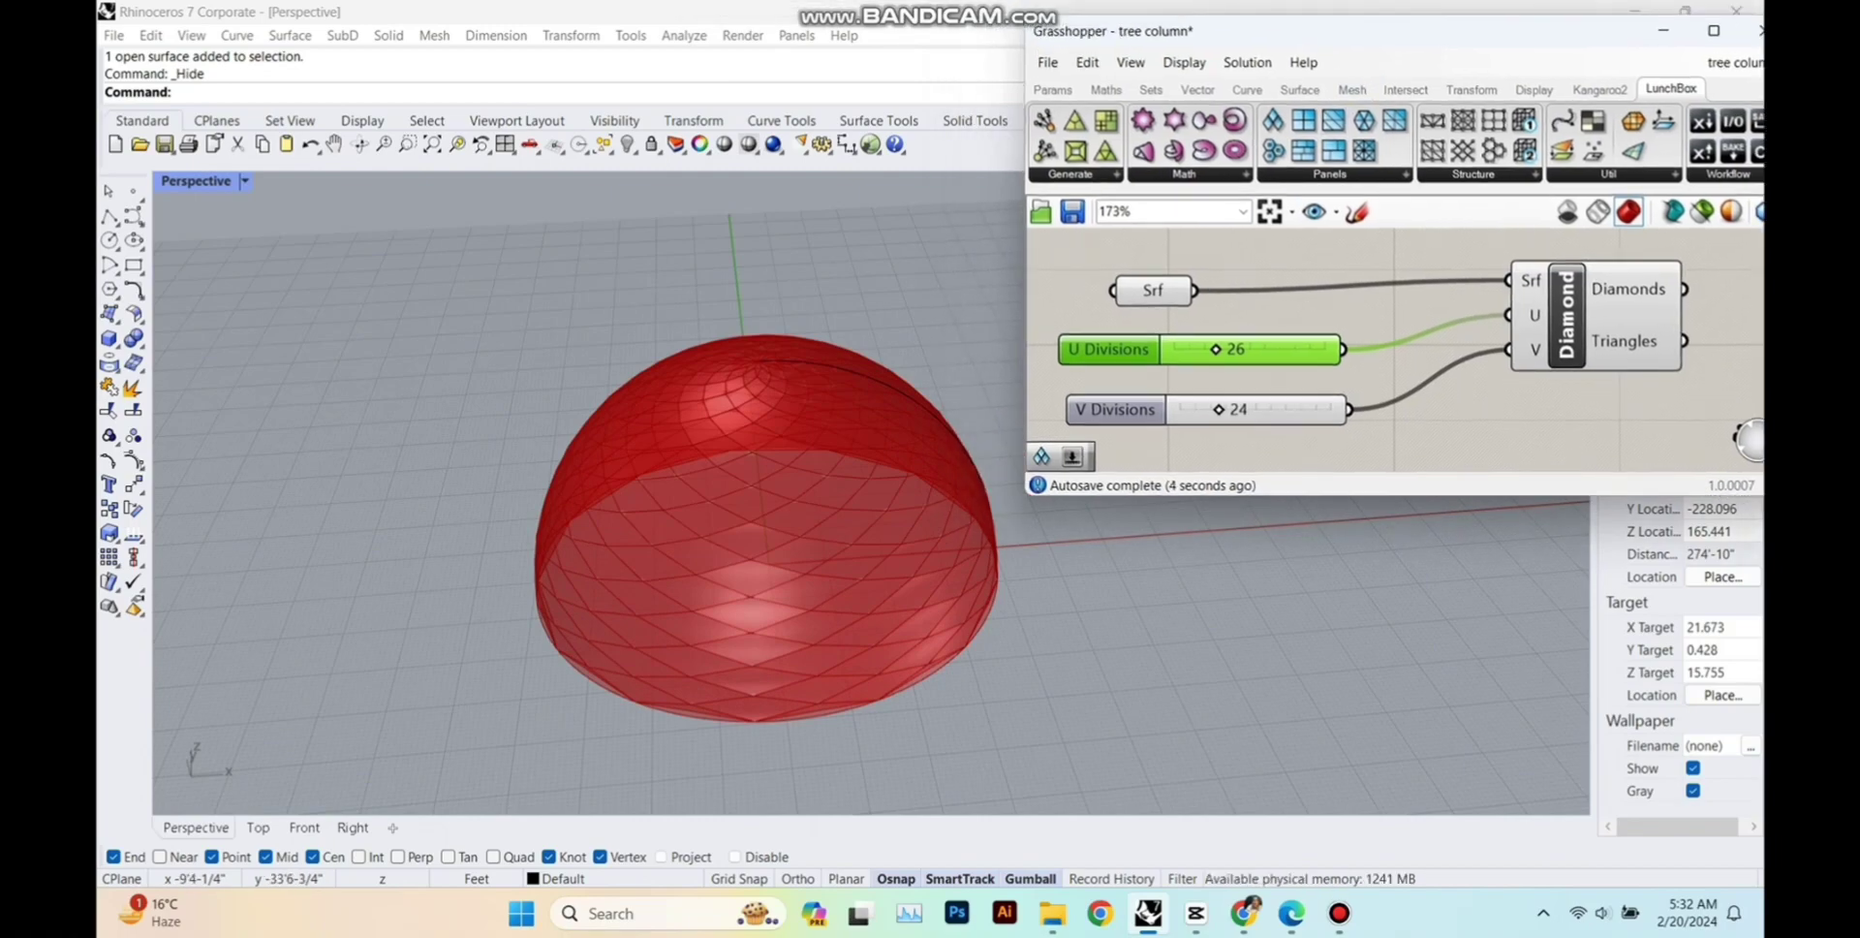
{"action": "scroll", "coordinate": [687, 640], "scroll_direction": "up", "scroll_amount": 8}
{"action": "scroll", "coordinate": [770, 644], "scroll_direction": "down", "scroll_amount": 6}
{"action": "right_click_drag", "start_coordinate": [930, 763], "coordinate": [358, 610]}
{"action": "scroll", "coordinate": [668, 485], "scroll_direction": "up", "scroll_amount": 2}
{"action": "right_click_drag", "start_coordinate": [489, 528], "coordinate": [600, 446]}
{"action": "scroll", "coordinate": [553, 434], "scroll_direction": "up", "scroll_amount": 2}
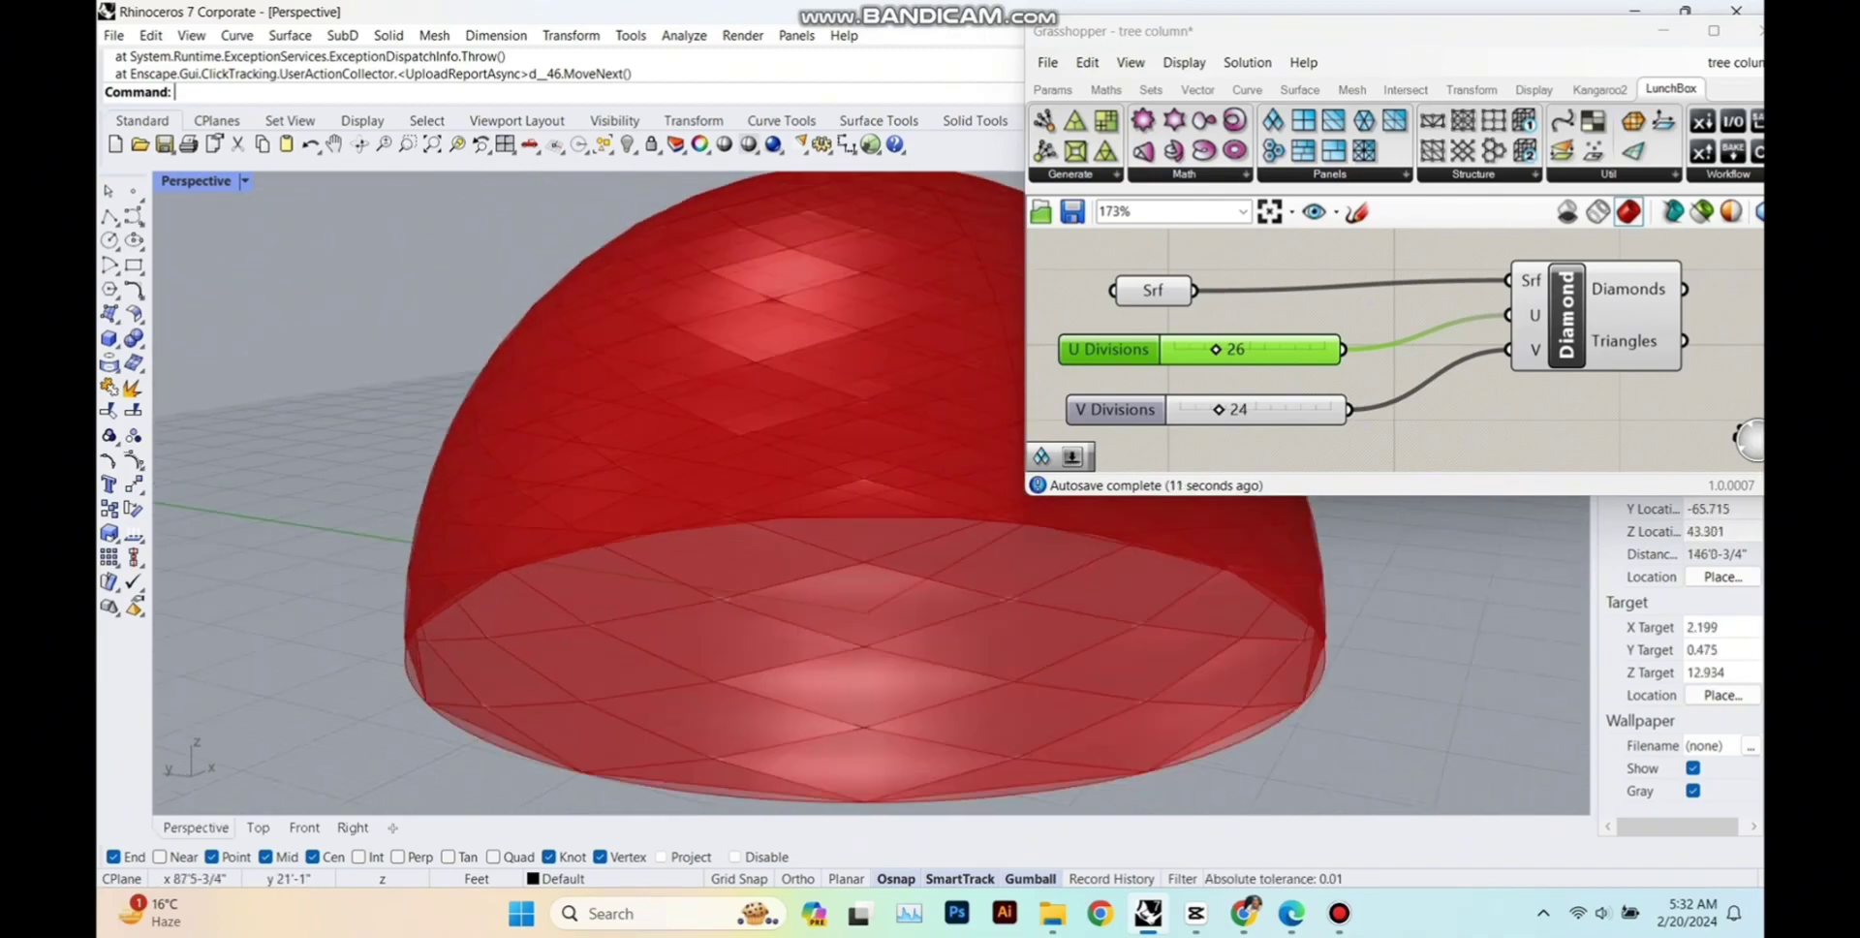
{"action": "mouse_move", "coordinate": [1219, 410]}
{"action": "left_mouse_down"}
{"action": "mouse_move", "coordinate": [1259, 410]}
{"action": "mouse_move", "coordinate": [1228, 410]}
{"action": "left_mouse_up"}
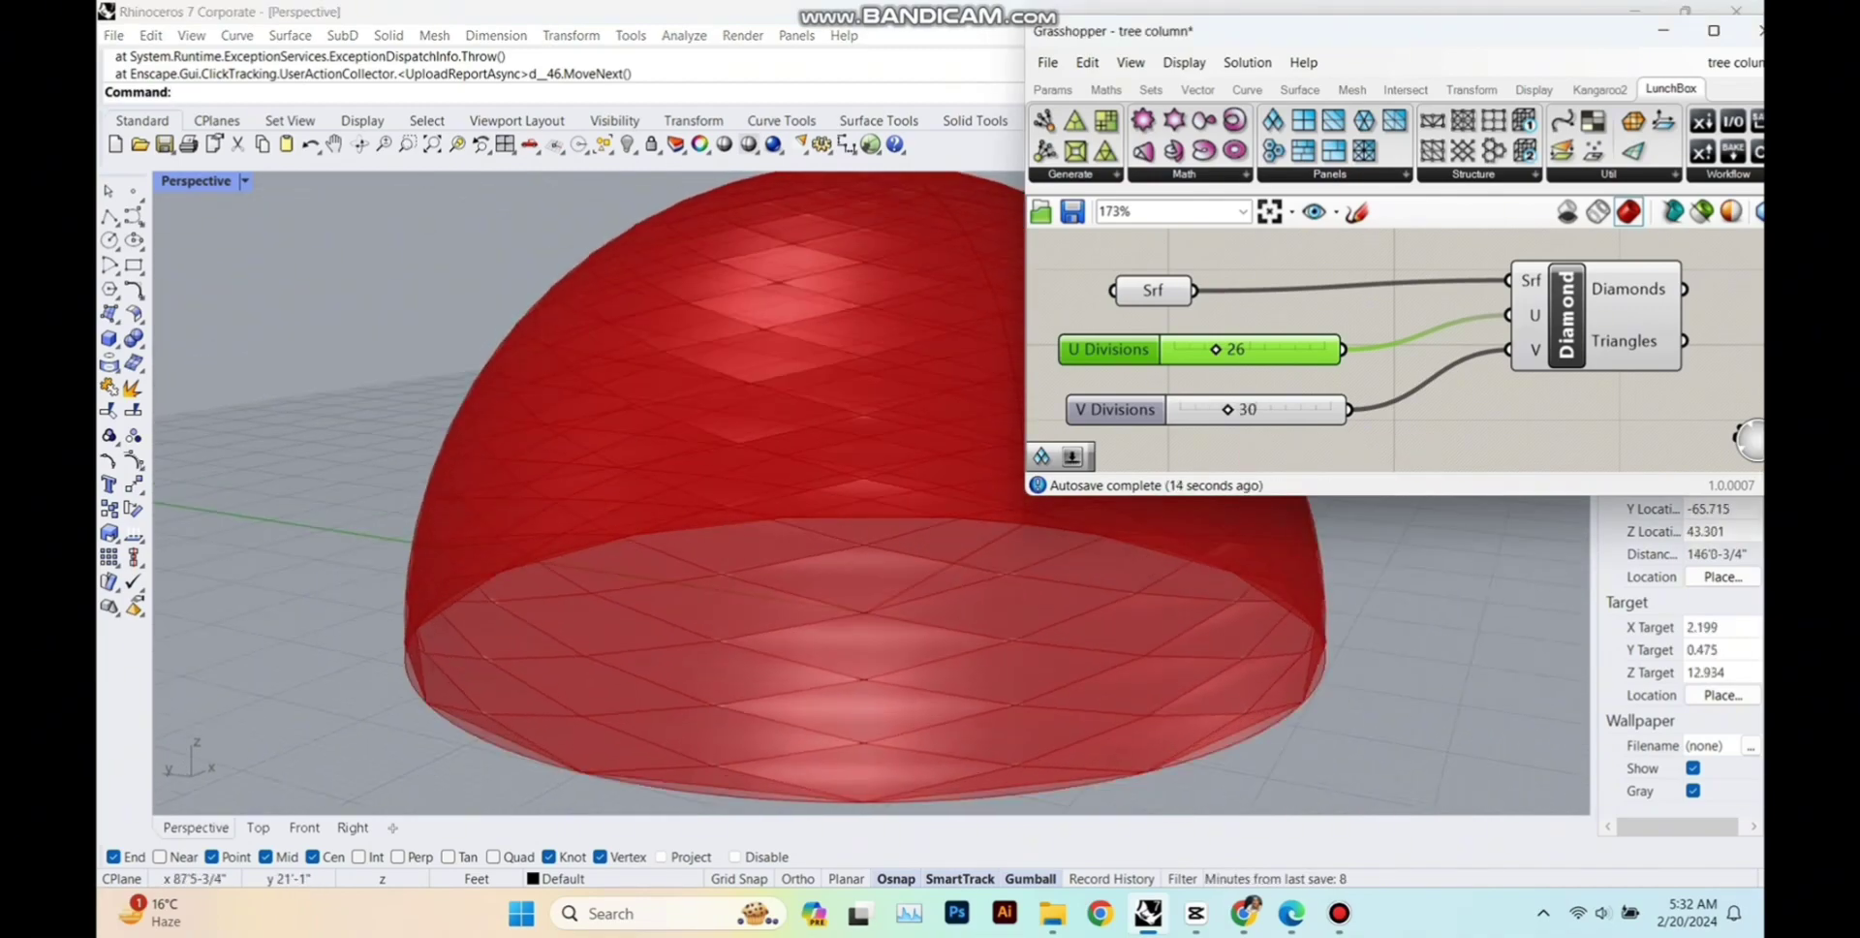
{"action": "mouse_move", "coordinate": [1216, 349]}
{"action": "left_mouse_down"}
{"action": "mouse_move", "coordinate": [1242, 349]}
{"action": "mouse_move", "coordinate": [1218, 349]}
{"action": "left_mouse_up"}
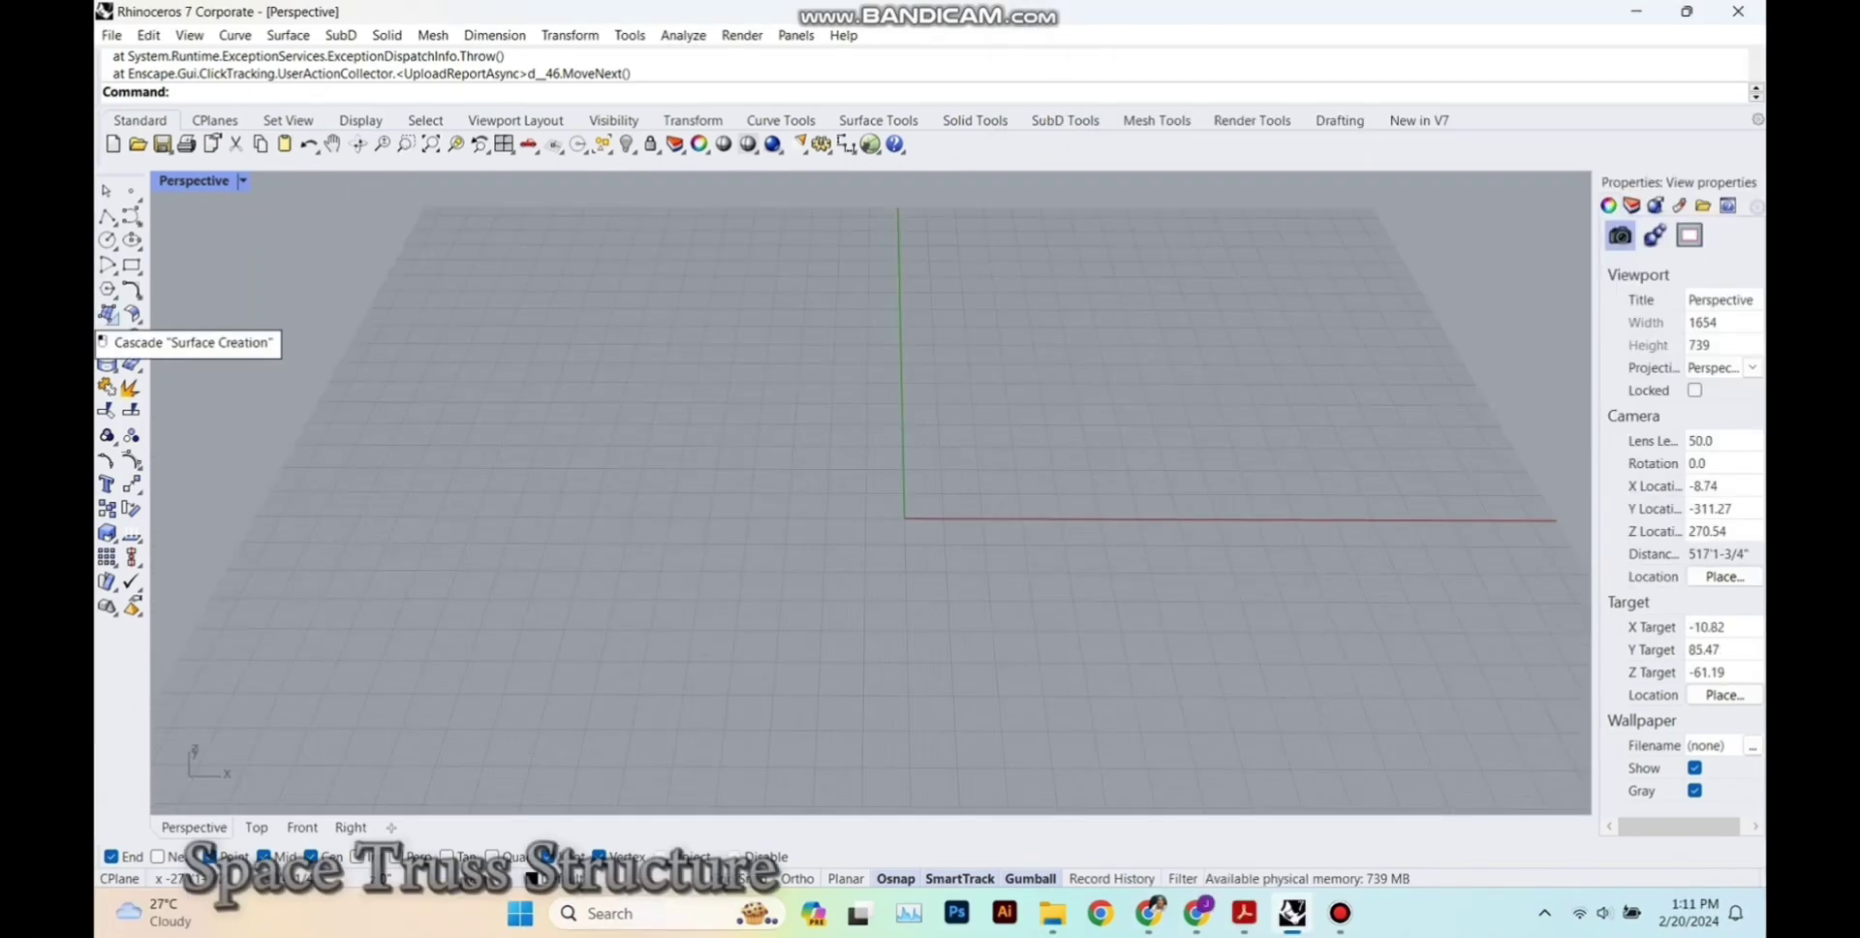
Create a rectangular plane surface around the origin, corner to corner, with its second corner at about x 59', y -52'.
{"action": "left_click", "coordinate": [106, 314]}
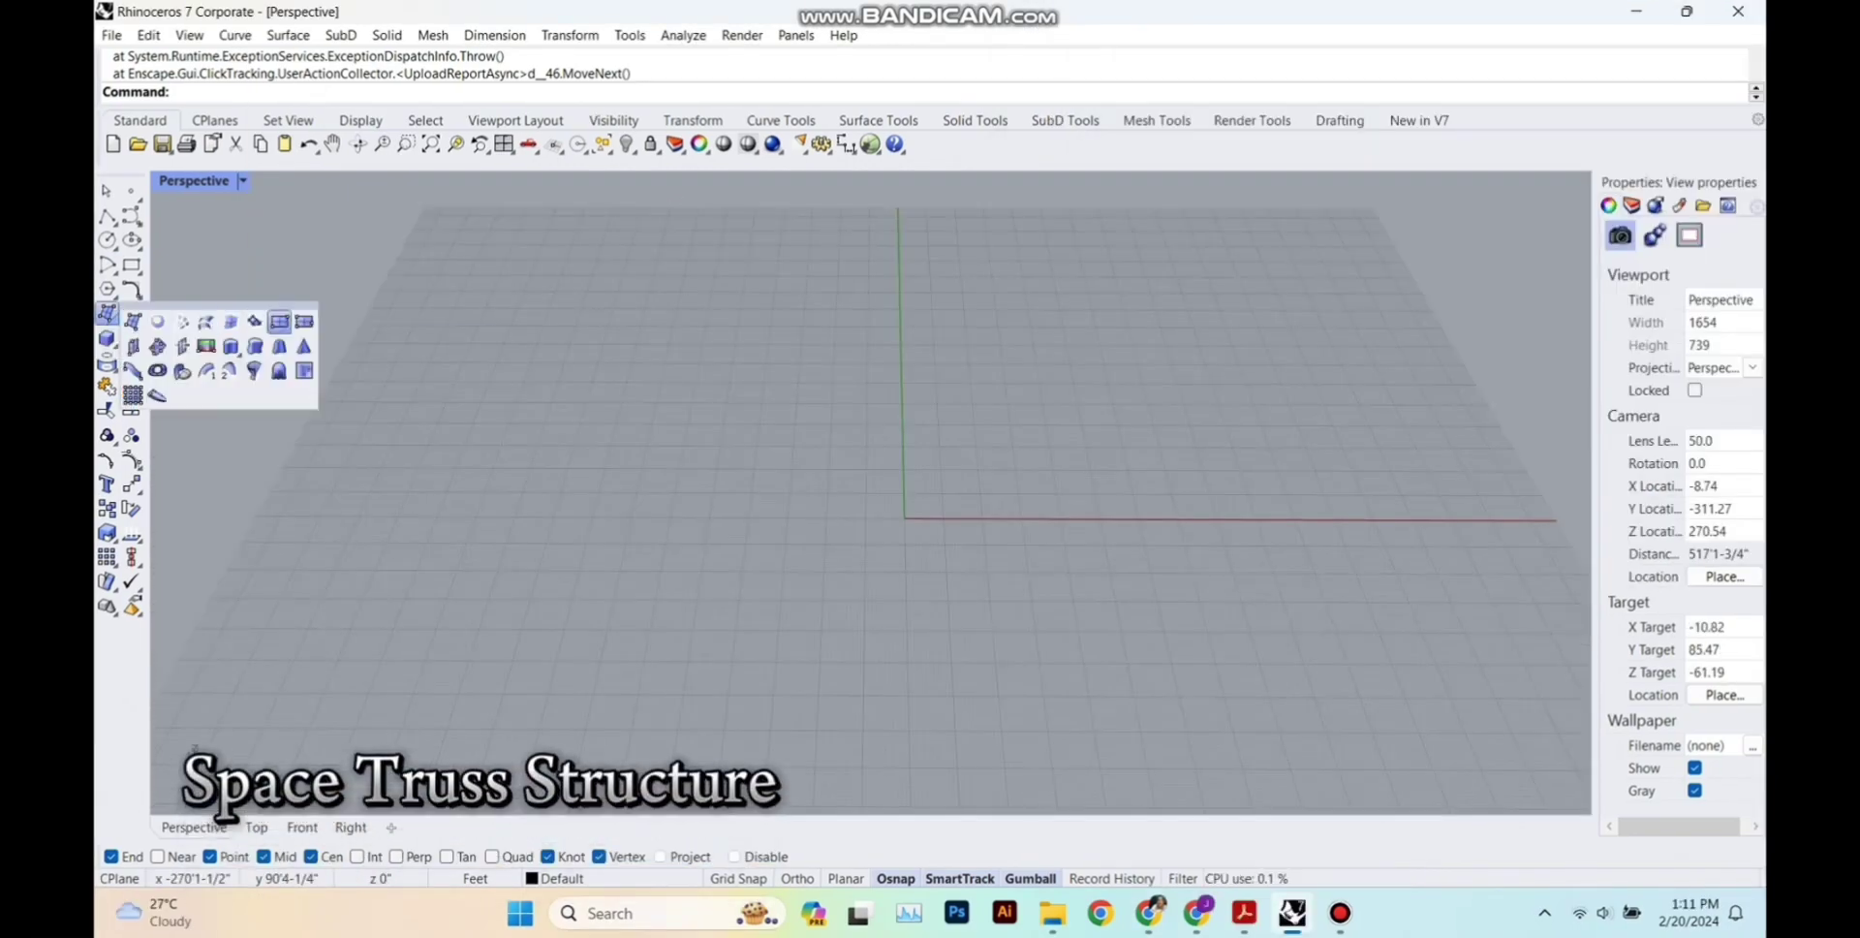
{"action": "left_click", "coordinate": [281, 321]}
{"action": "left_click", "coordinate": [734, 415]}
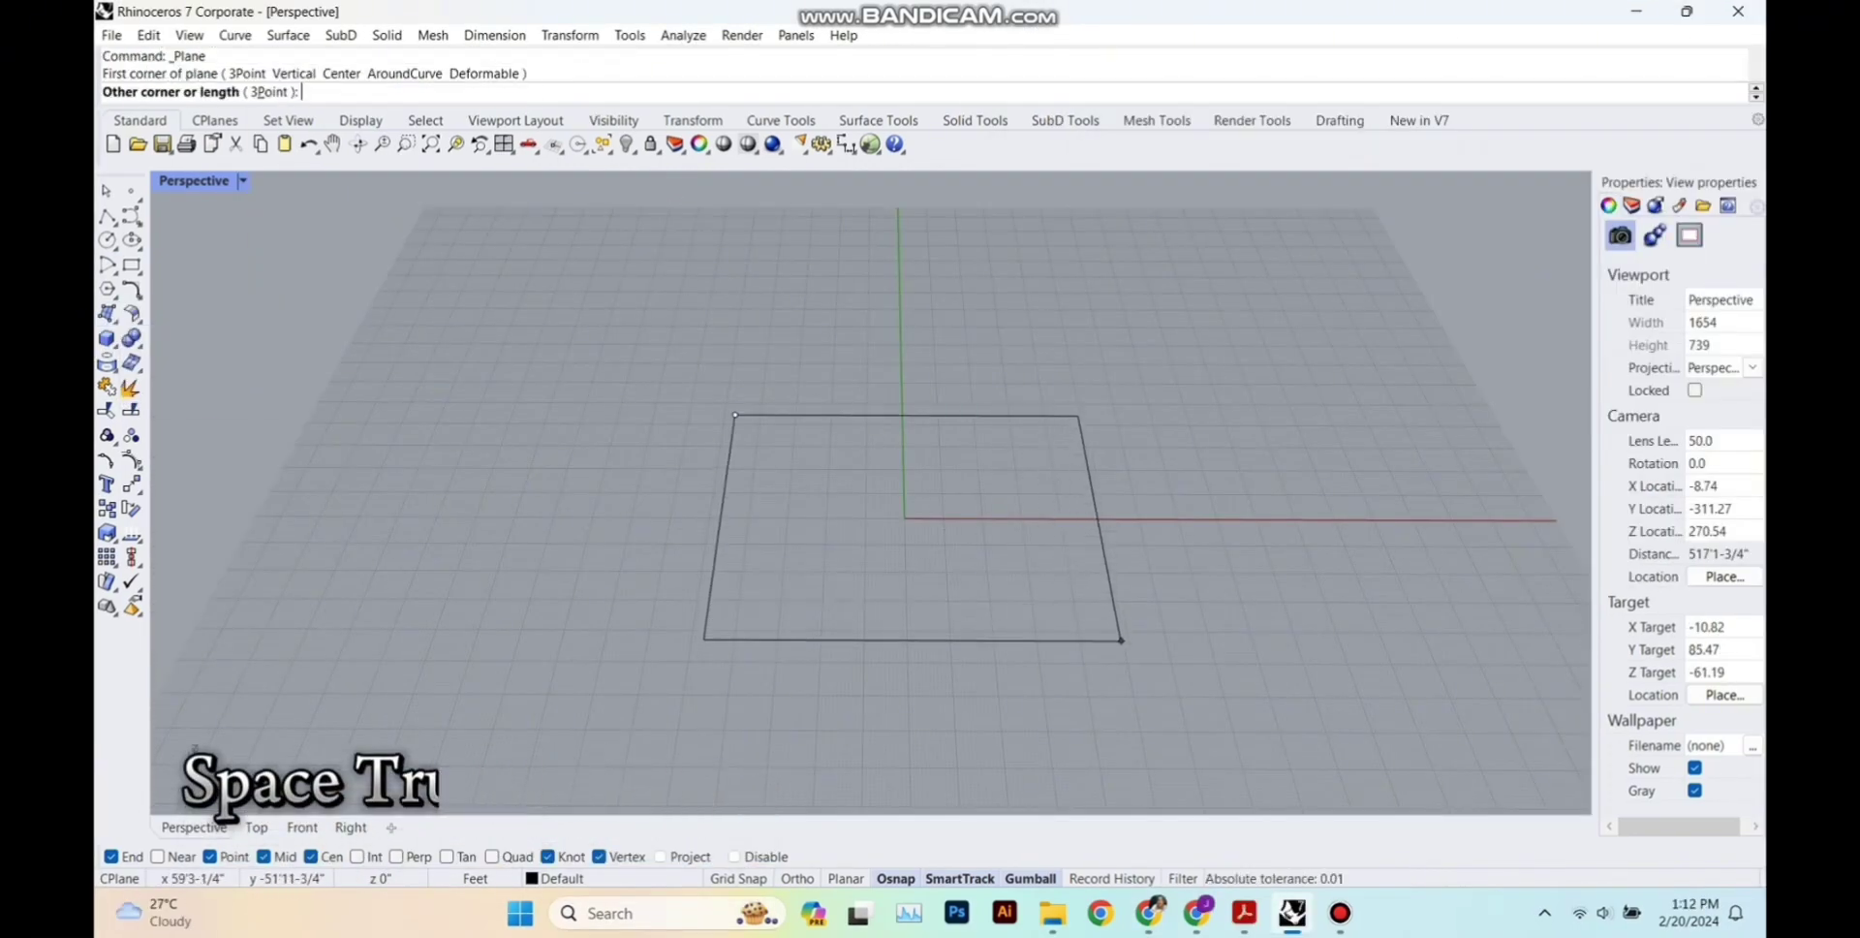
{"action": "left_click", "coordinate": [1123, 648]}
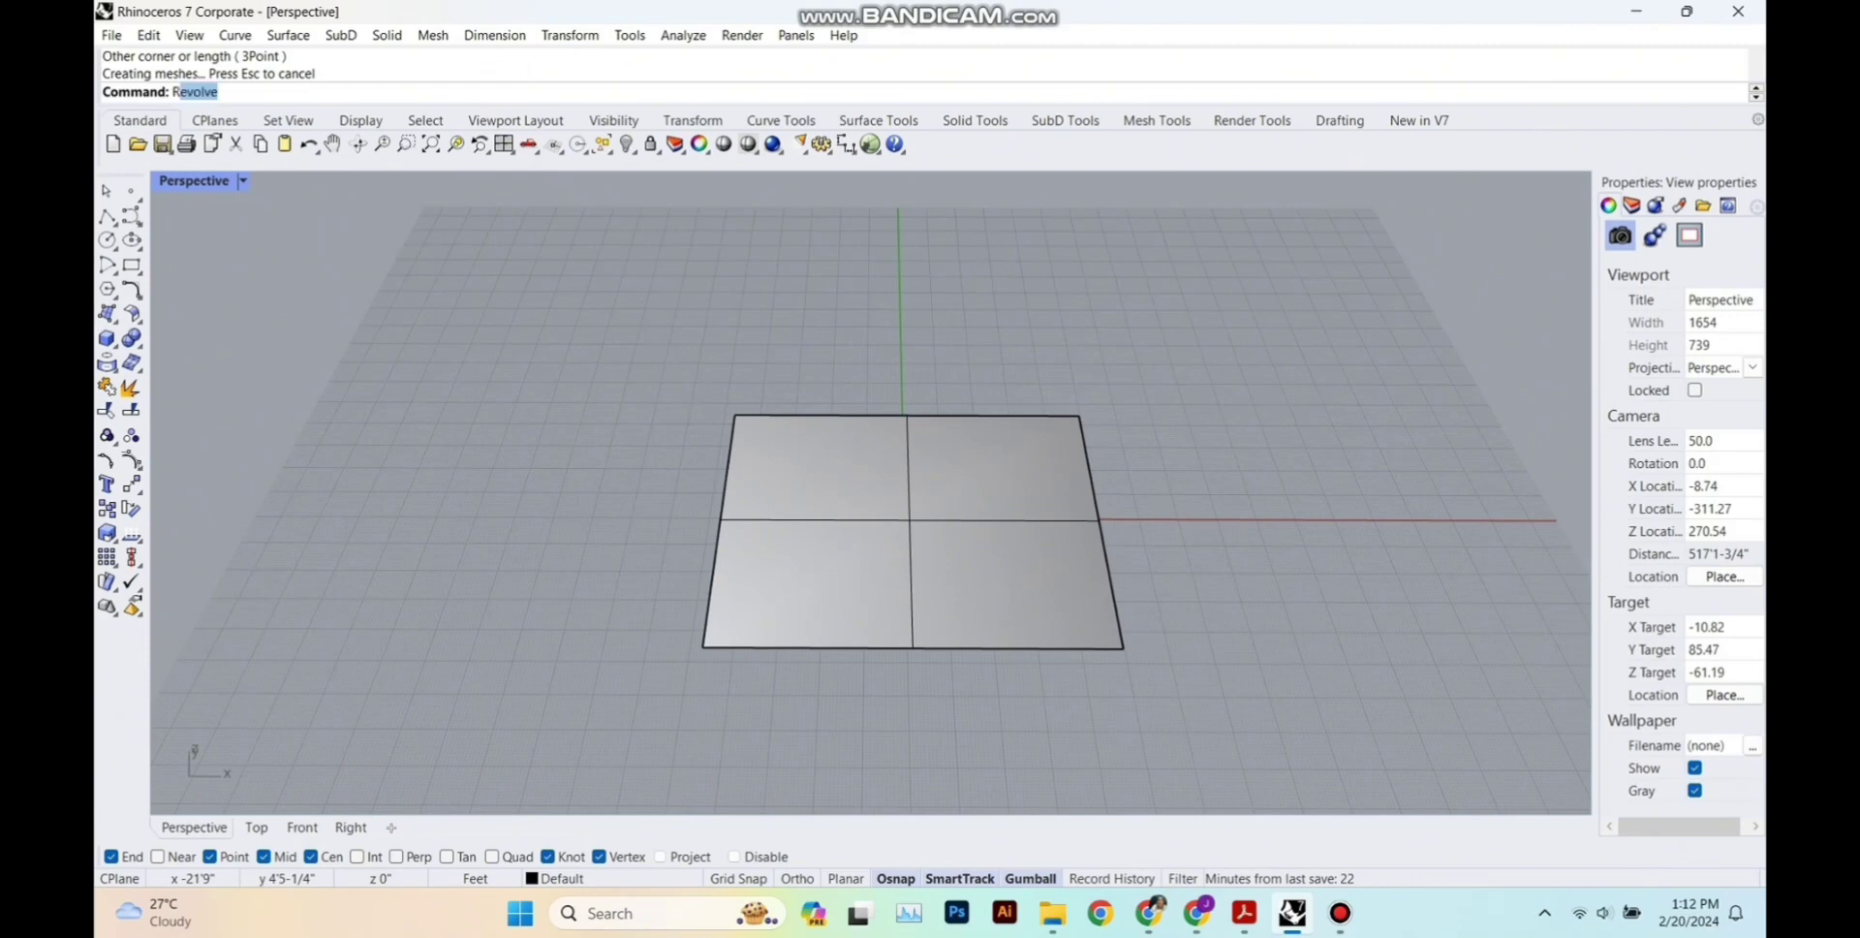
Rebuild the plane into a dense grid surface, accepting the current rebuild settings.
{"action": "type", "text": "eb"}
{"action": "key", "text": "Return"}
{"action": "left_click", "coordinate": [788, 541]}
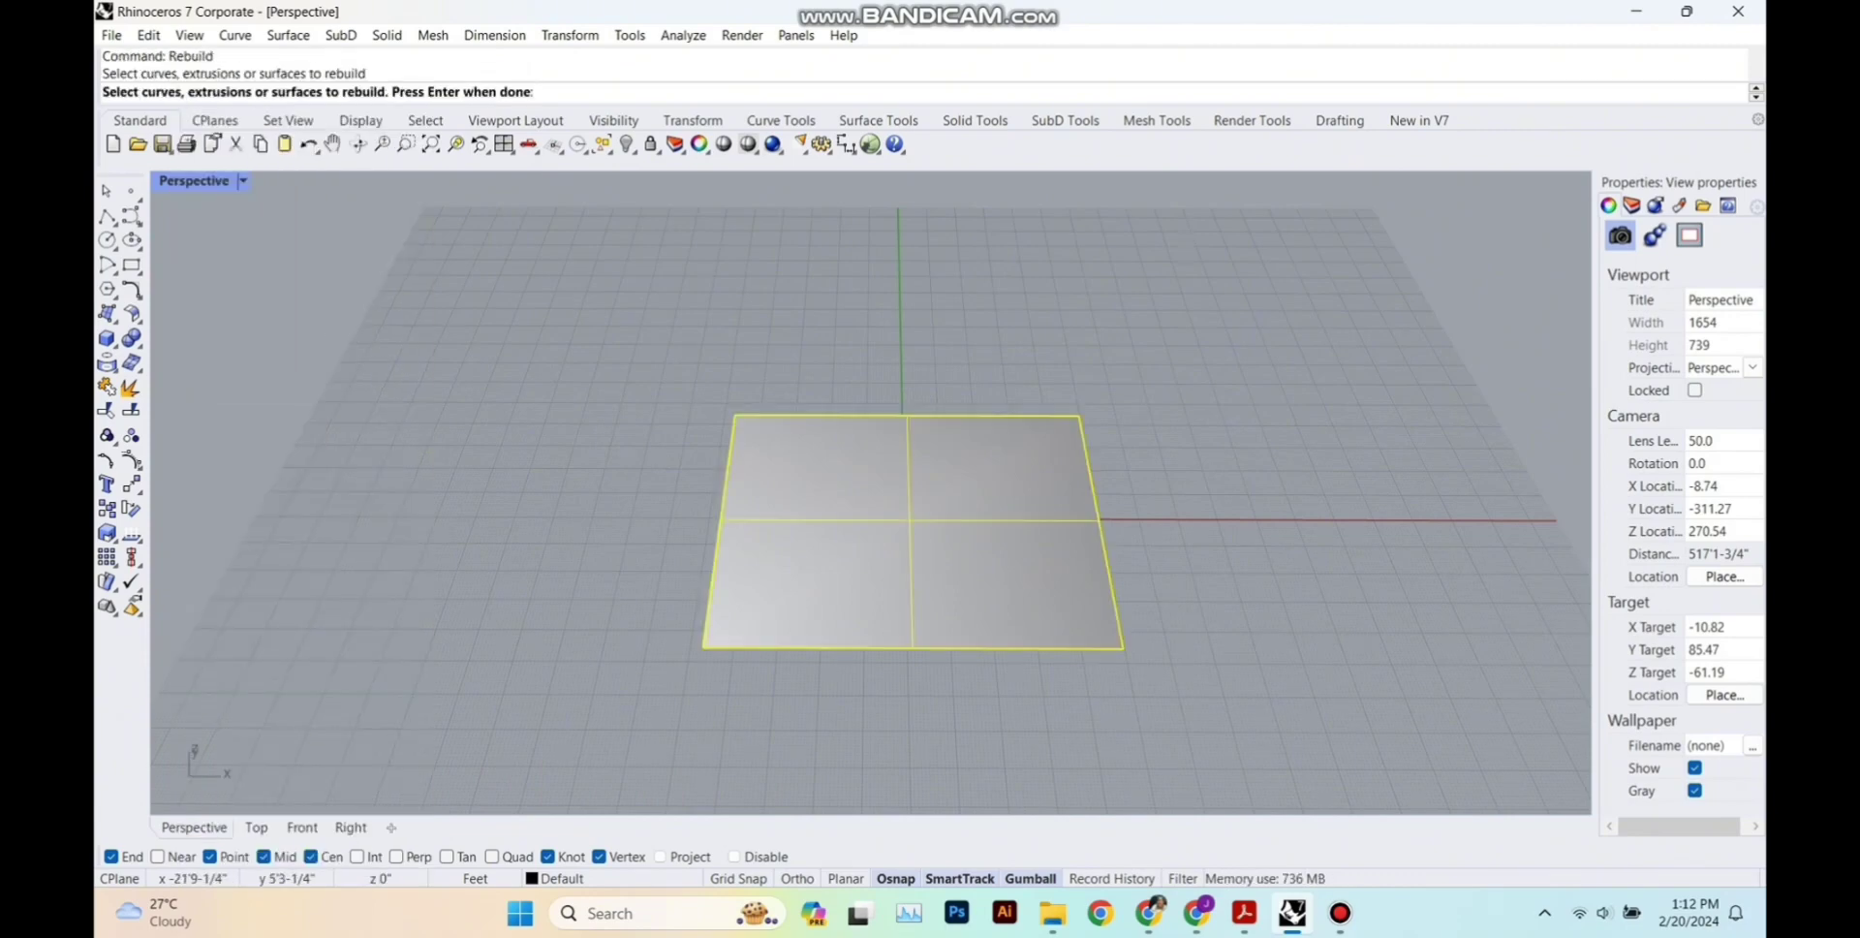
{"action": "key", "text": "Return"}
{"action": "key", "text": "Return"}
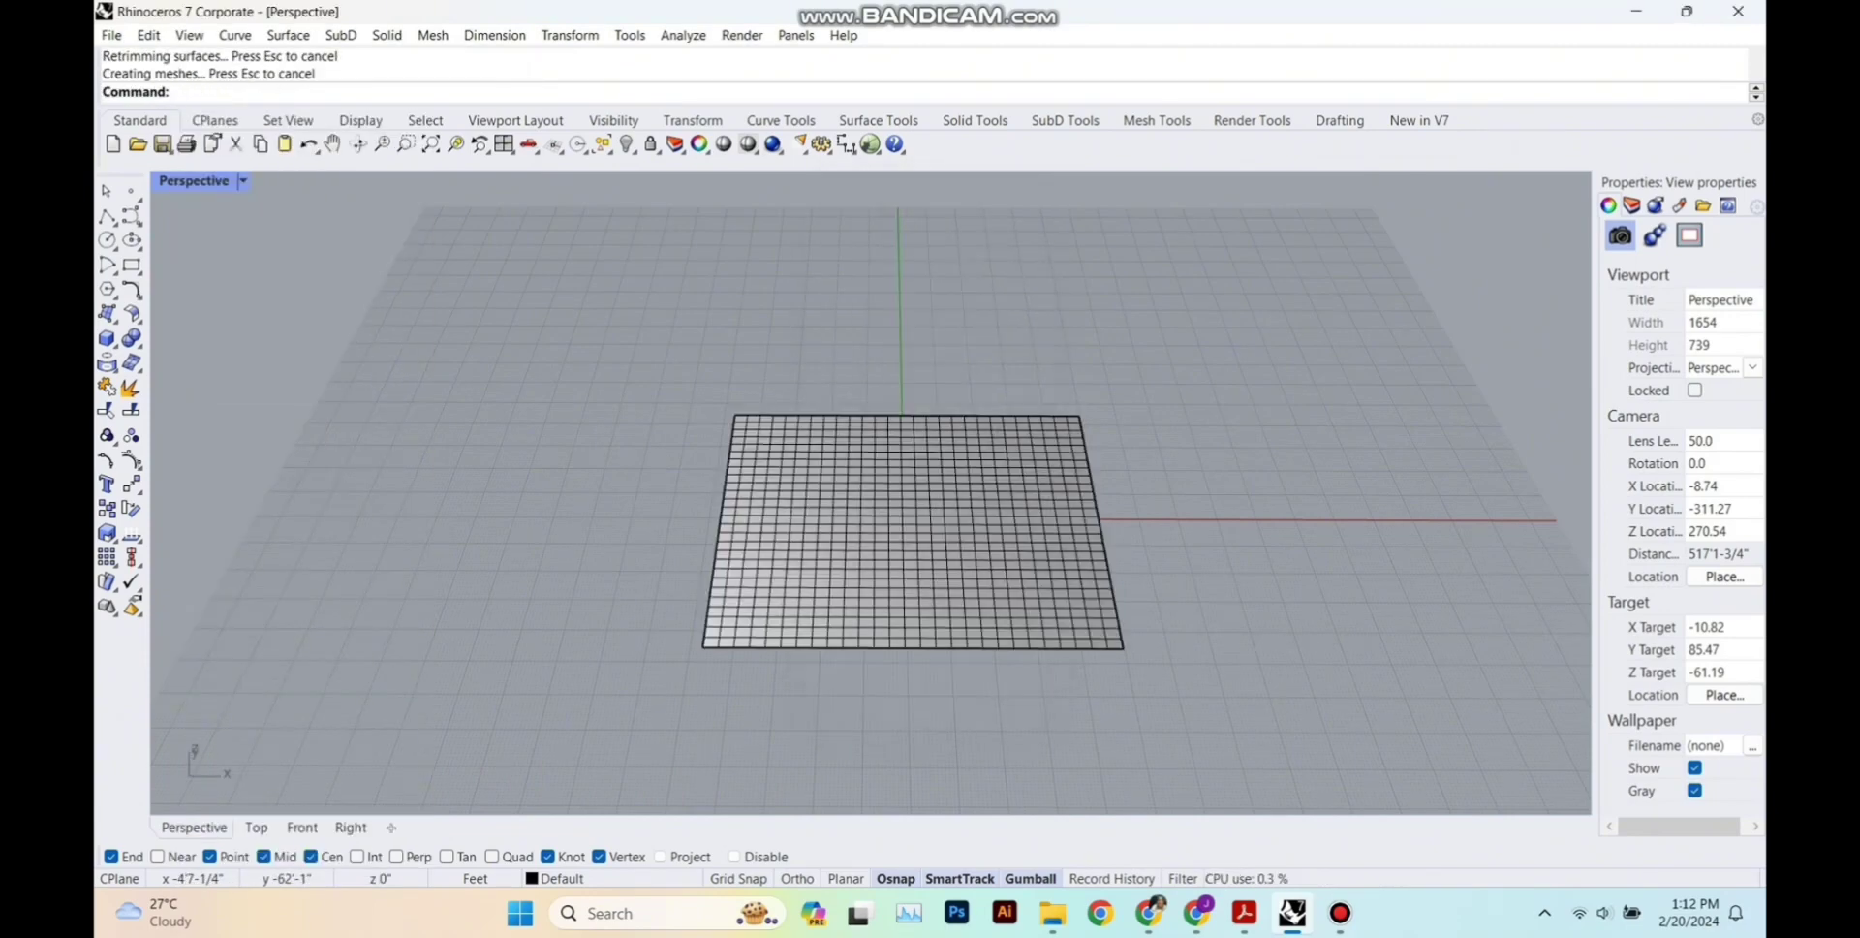
Soft-edit the gridded surface with U and V distances of 80, raising the far-left corner and the diagonally opposite corner.
{"action": "left_click", "coordinate": [954, 486]}
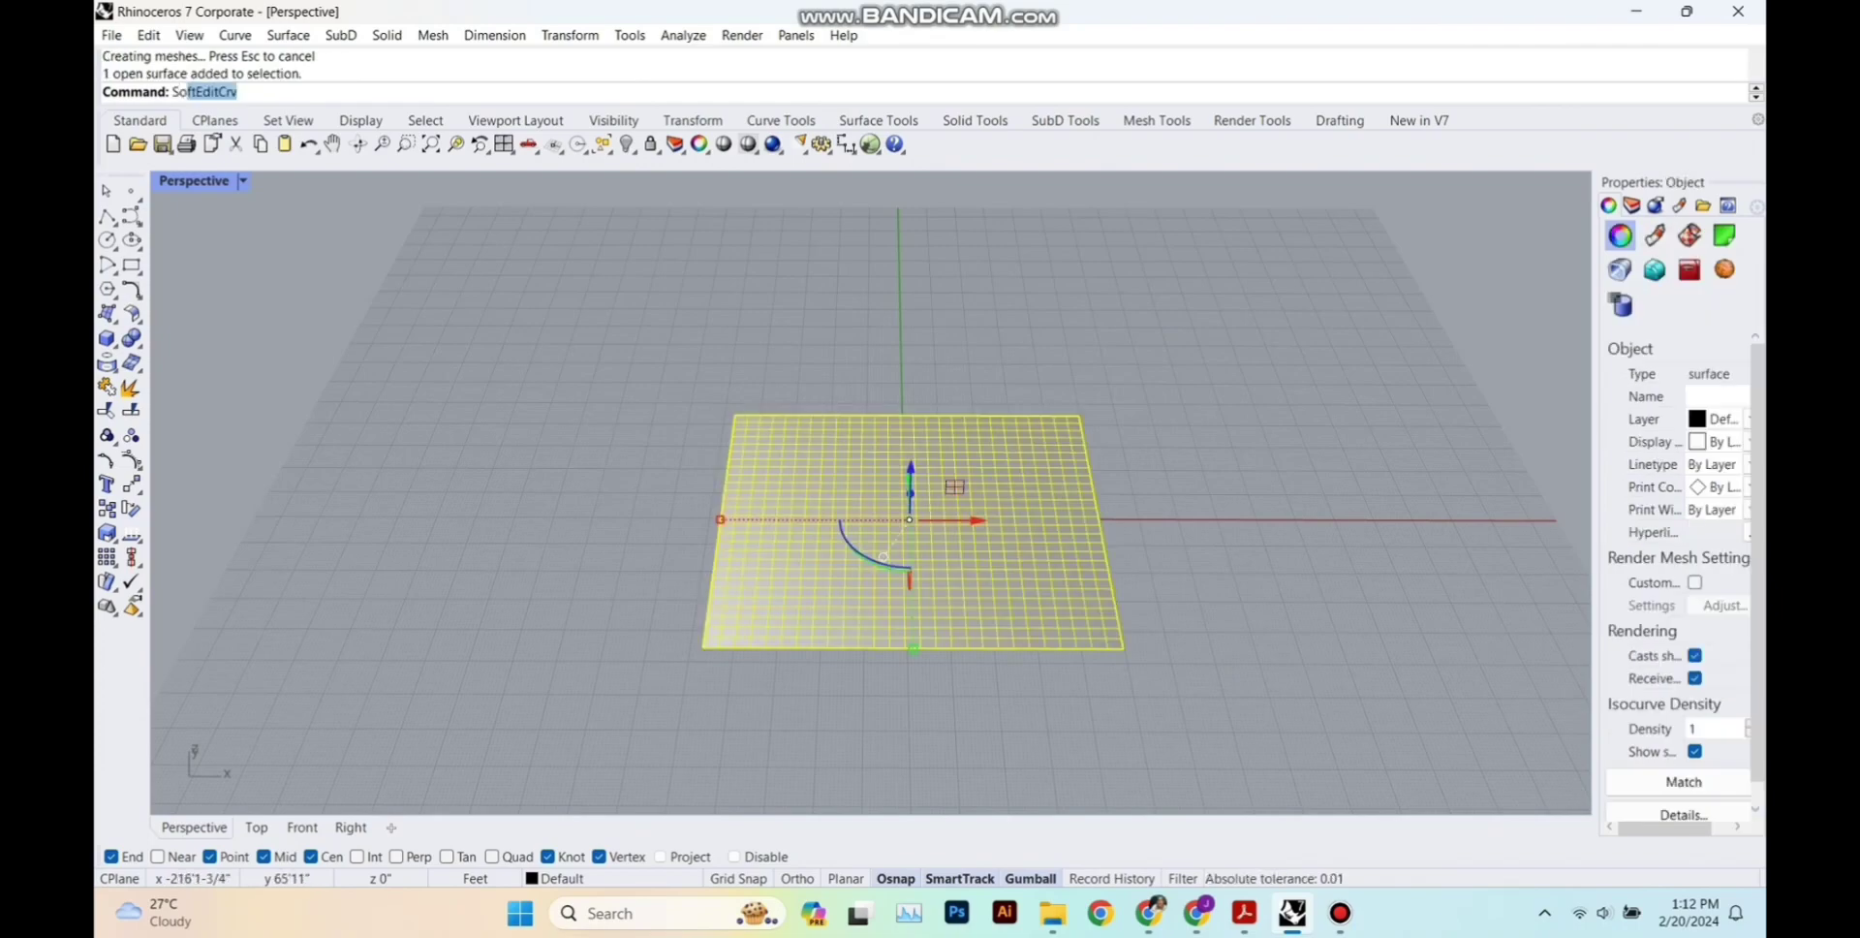
{"action": "left_click", "coordinate": [202, 131]}
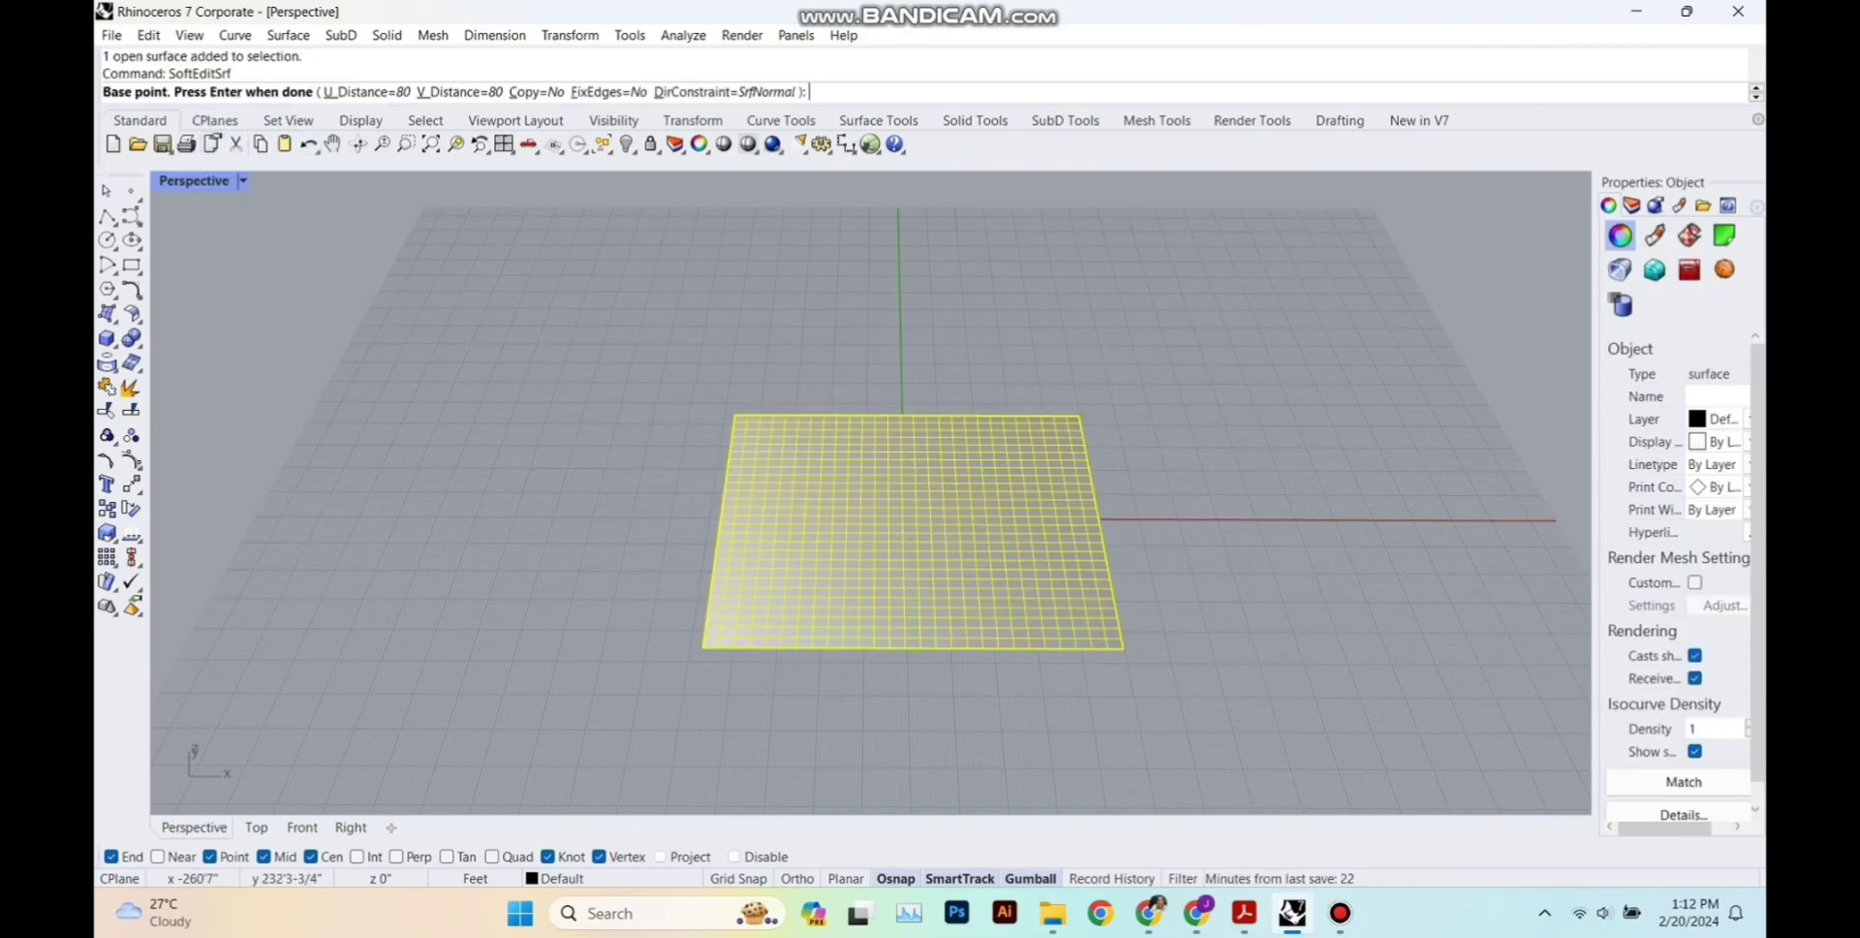
{"action": "left_click", "coordinate": [744, 436]}
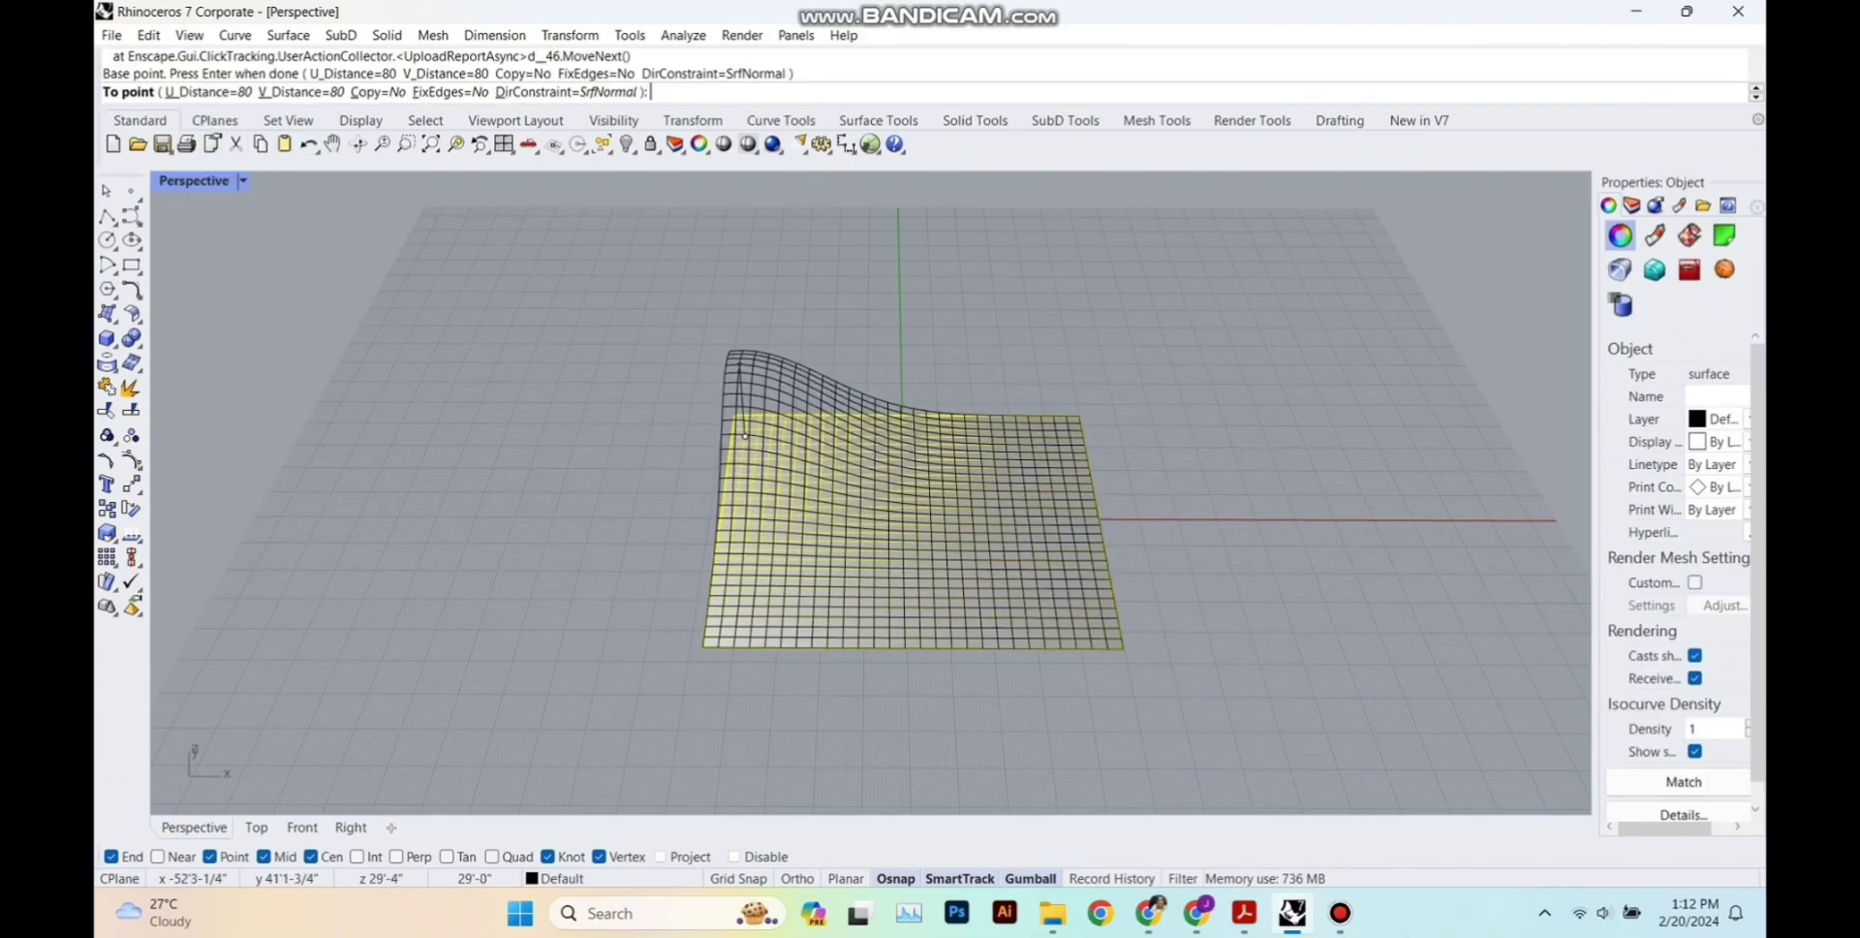
{"action": "left_click", "coordinate": [744, 368]}
{"action": "left_click", "coordinate": [1073, 627]}
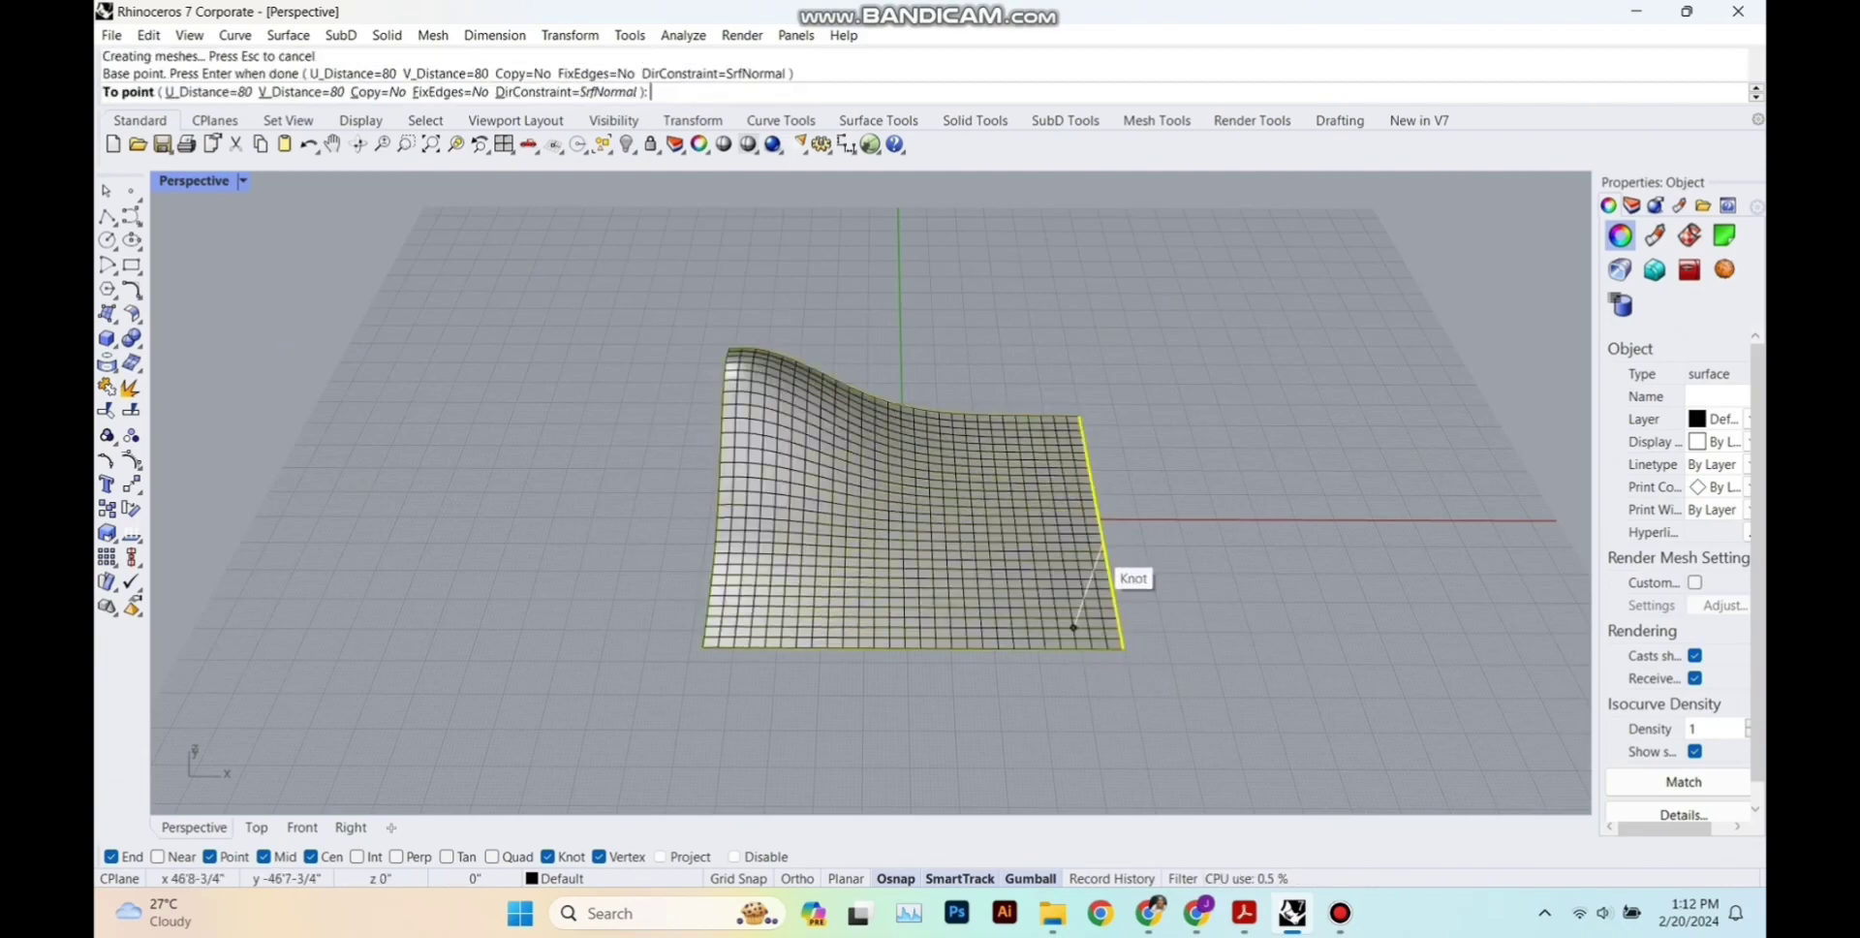
{"action": "left_click", "coordinate": [1099, 505]}
{"action": "mouse_move", "coordinate": [911, 625]}
{"action": "right_mouse_down"}
{"action": "mouse_move", "coordinate": [1036, 465]}
{"action": "mouse_move", "coordinate": [930, 571]}
{"action": "mouse_move", "coordinate": [1047, 552]}
{"action": "mouse_move", "coordinate": [949, 610]}
{"action": "mouse_move", "coordinate": [1085, 659]}
{"action": "mouse_move", "coordinate": [1202, 524]}
{"action": "mouse_move", "coordinate": [1026, 552]}
{"action": "right_mouse_up"}
{"action": "key", "text": "Return"}
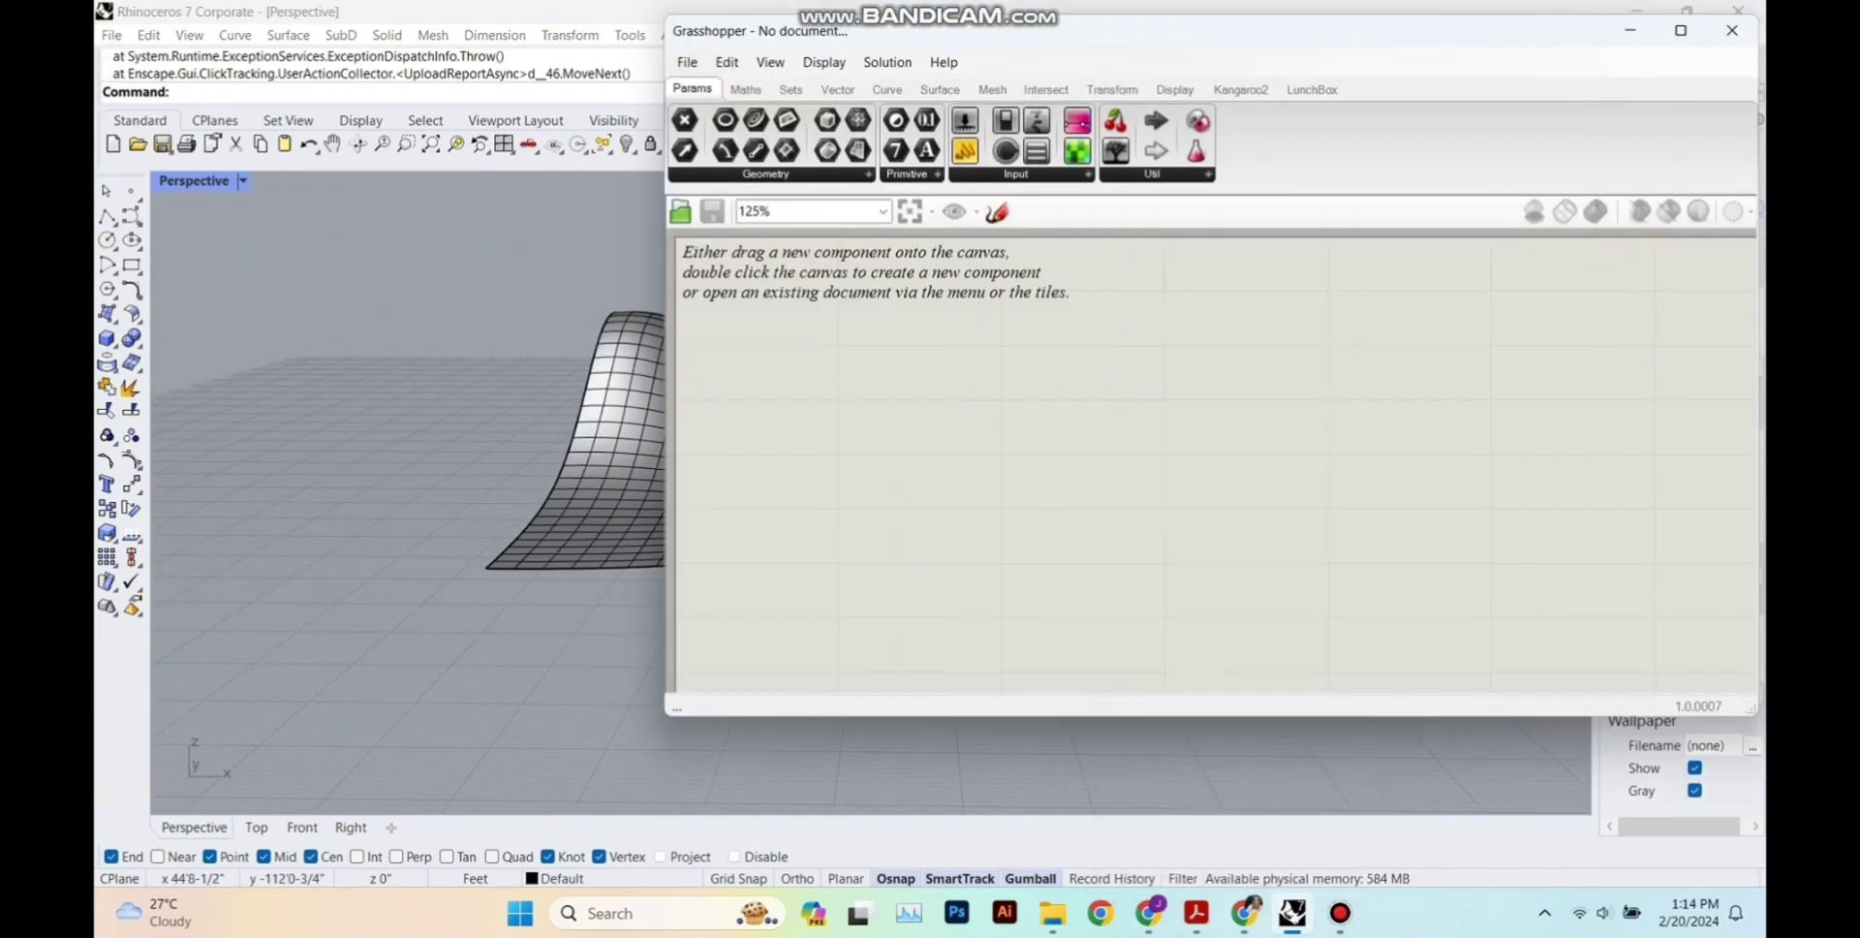
Reference the soft-edited surface in a new Grasshopper Surface parameter and hide the original surface in Rhino.
{"action": "left_click", "coordinate": [913, 466]}
{"action": "scroll", "coordinate": [957, 476], "scroll_direction": "up", "scroll_amount": 2}
{"action": "mouse_move", "coordinate": [1340, 913]}
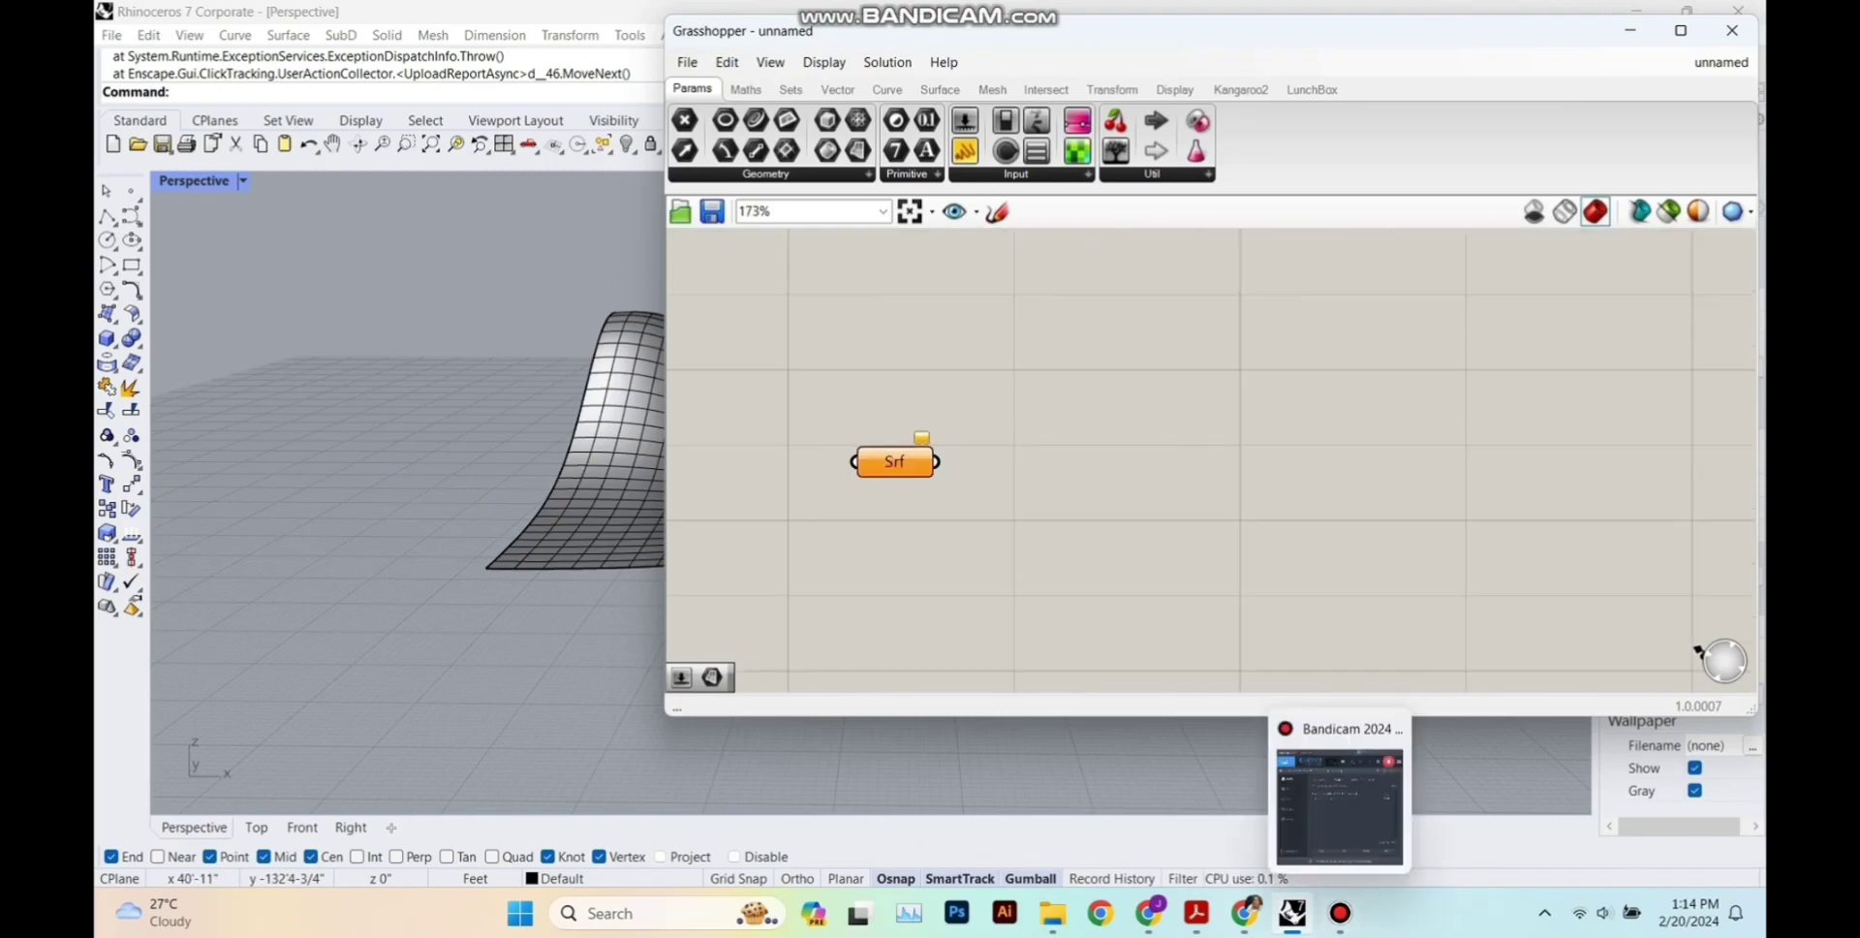
{"action": "right_click", "coordinate": [897, 456]}
{"action": "left_click", "coordinate": [976, 726]}
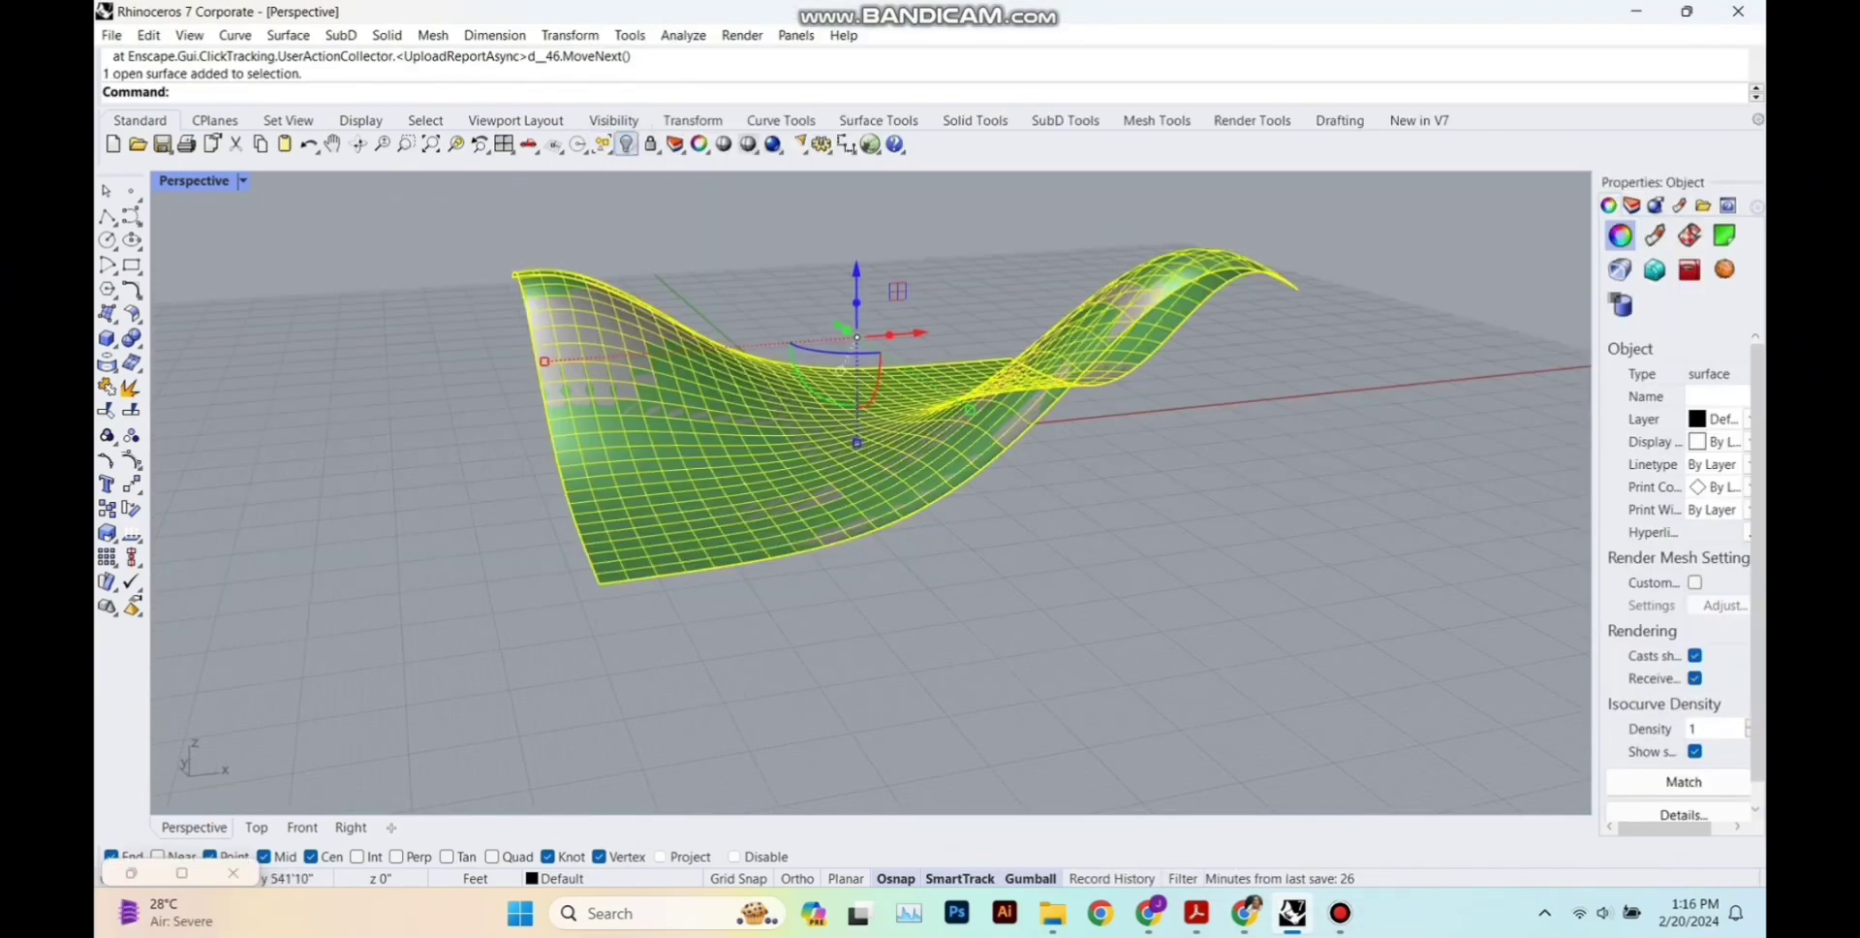
{"action": "left_click", "coordinate": [625, 144]}
{"action": "right_click_drag", "start_coordinate": [872, 465], "coordinate": [978, 532]}
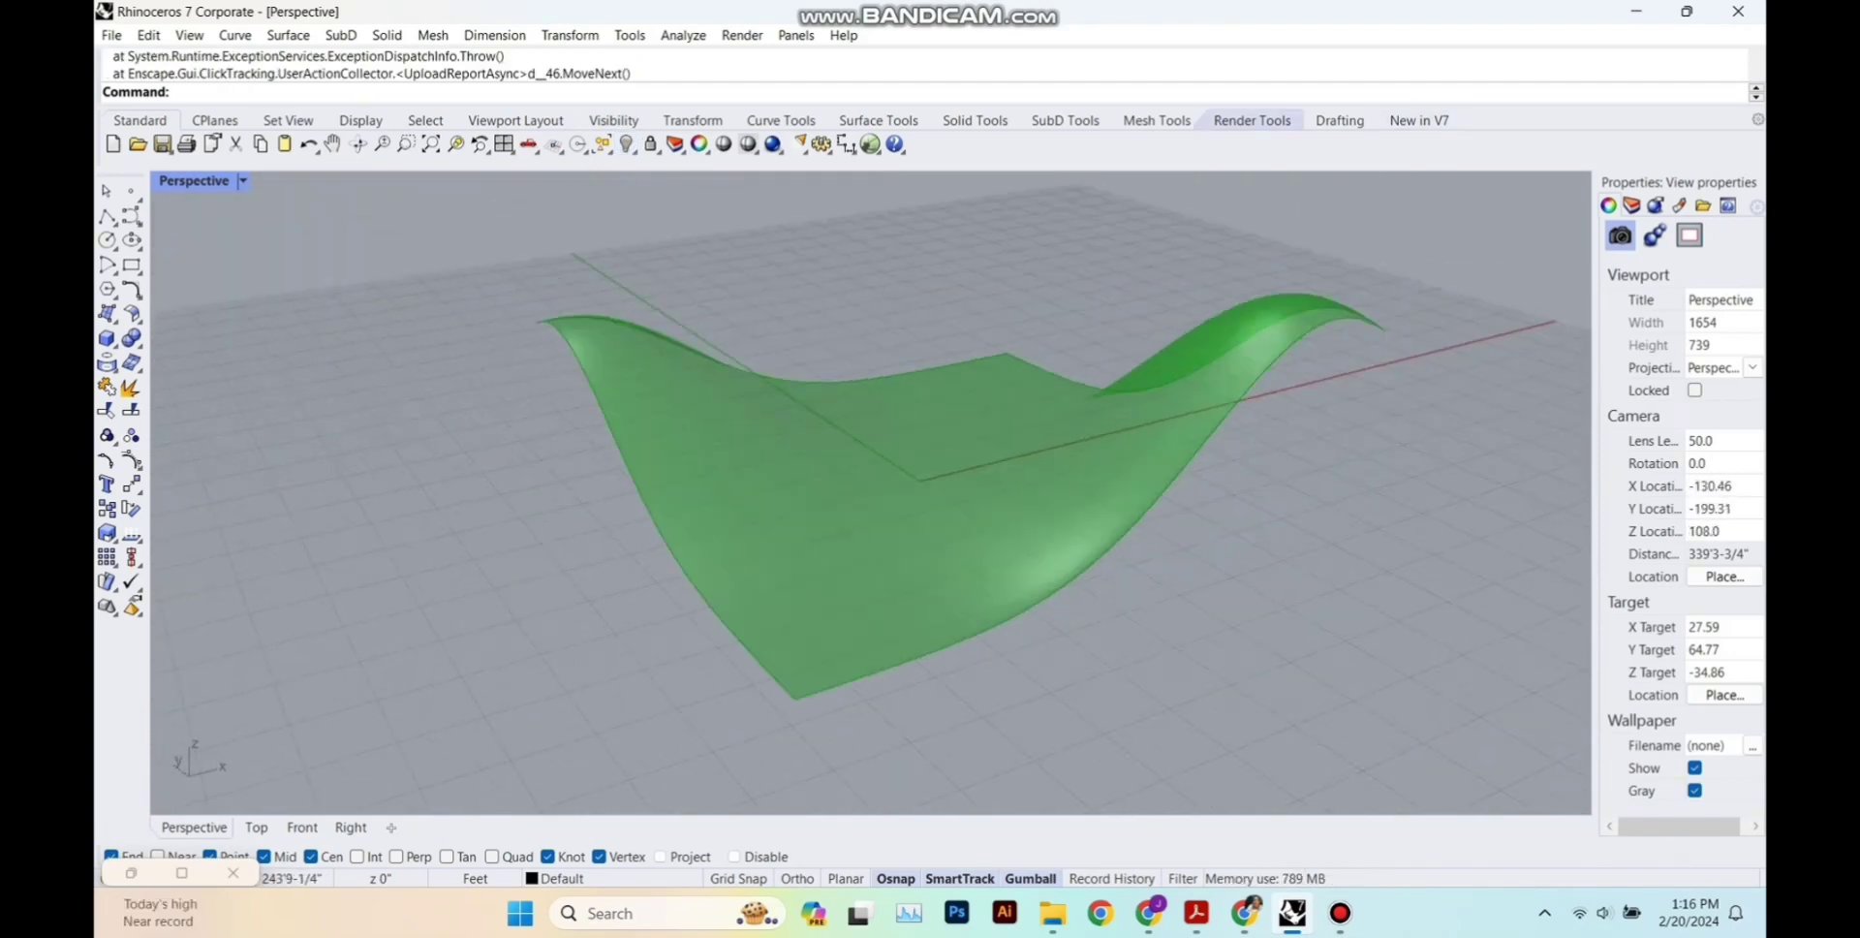
Place a LunchBox Space Truss Structure 1 component in Grasshopper and wire the Surface parameter to its Srf input.
{"action": "left_click", "coordinate": [870, 144]}
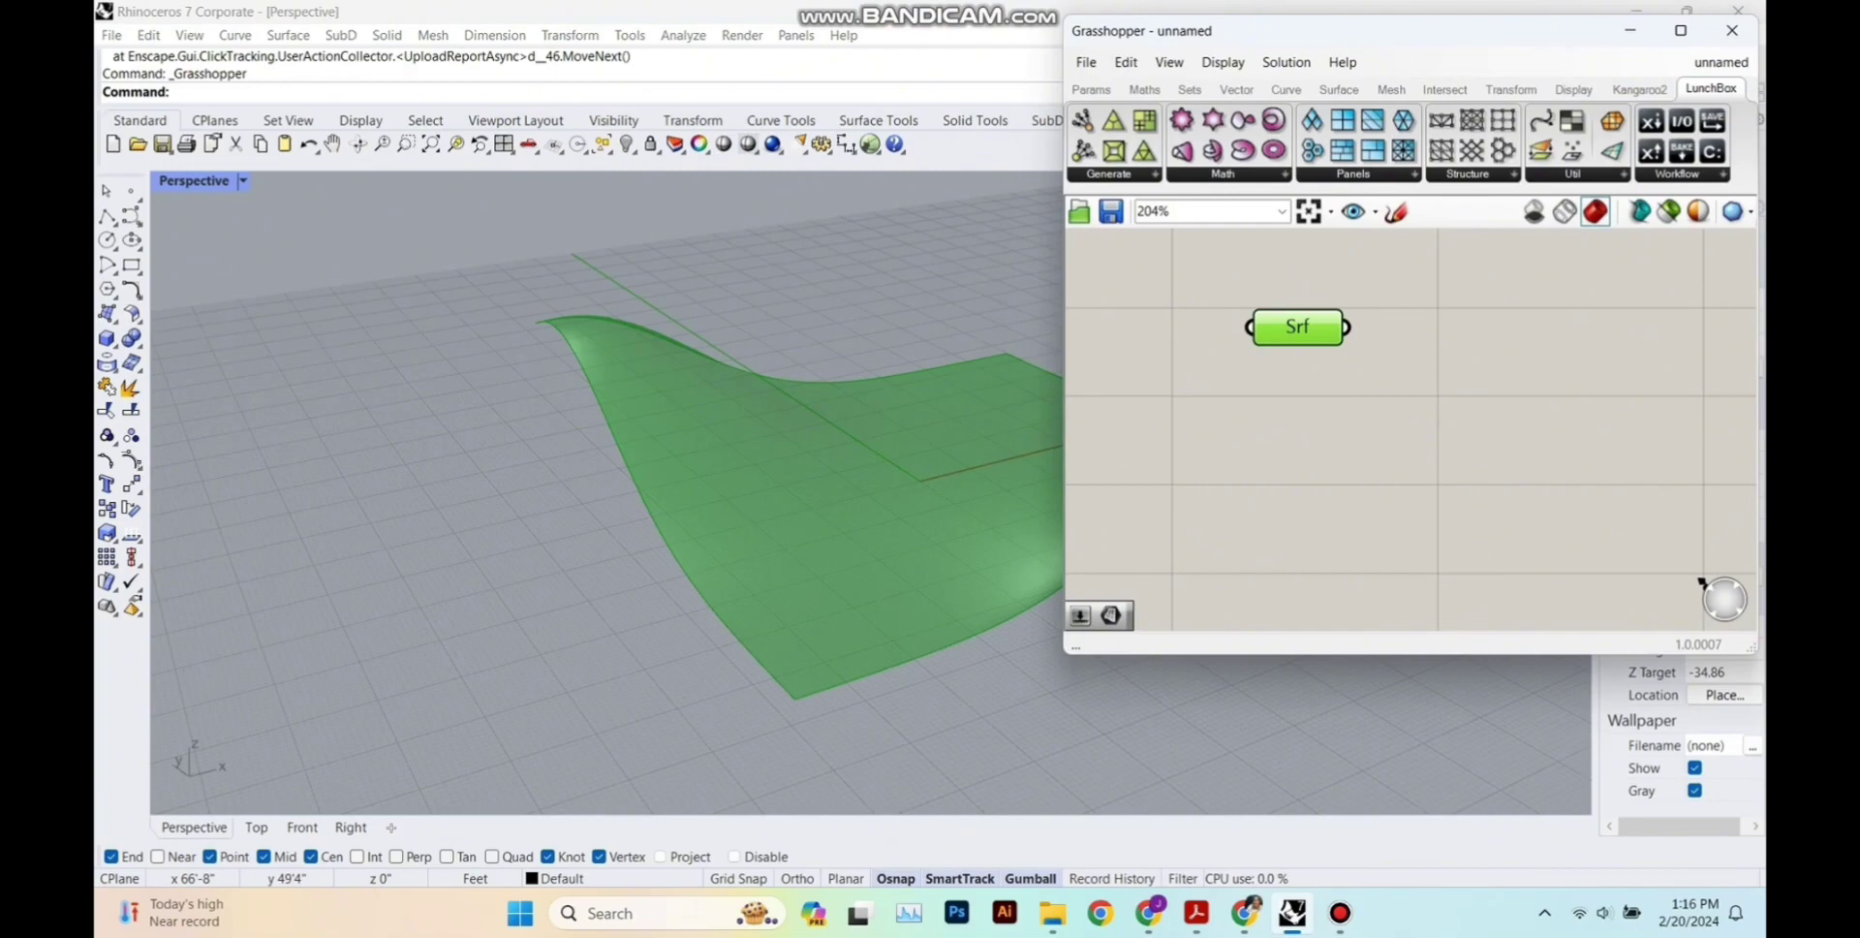
{"action": "left_click", "coordinate": [1471, 174]}
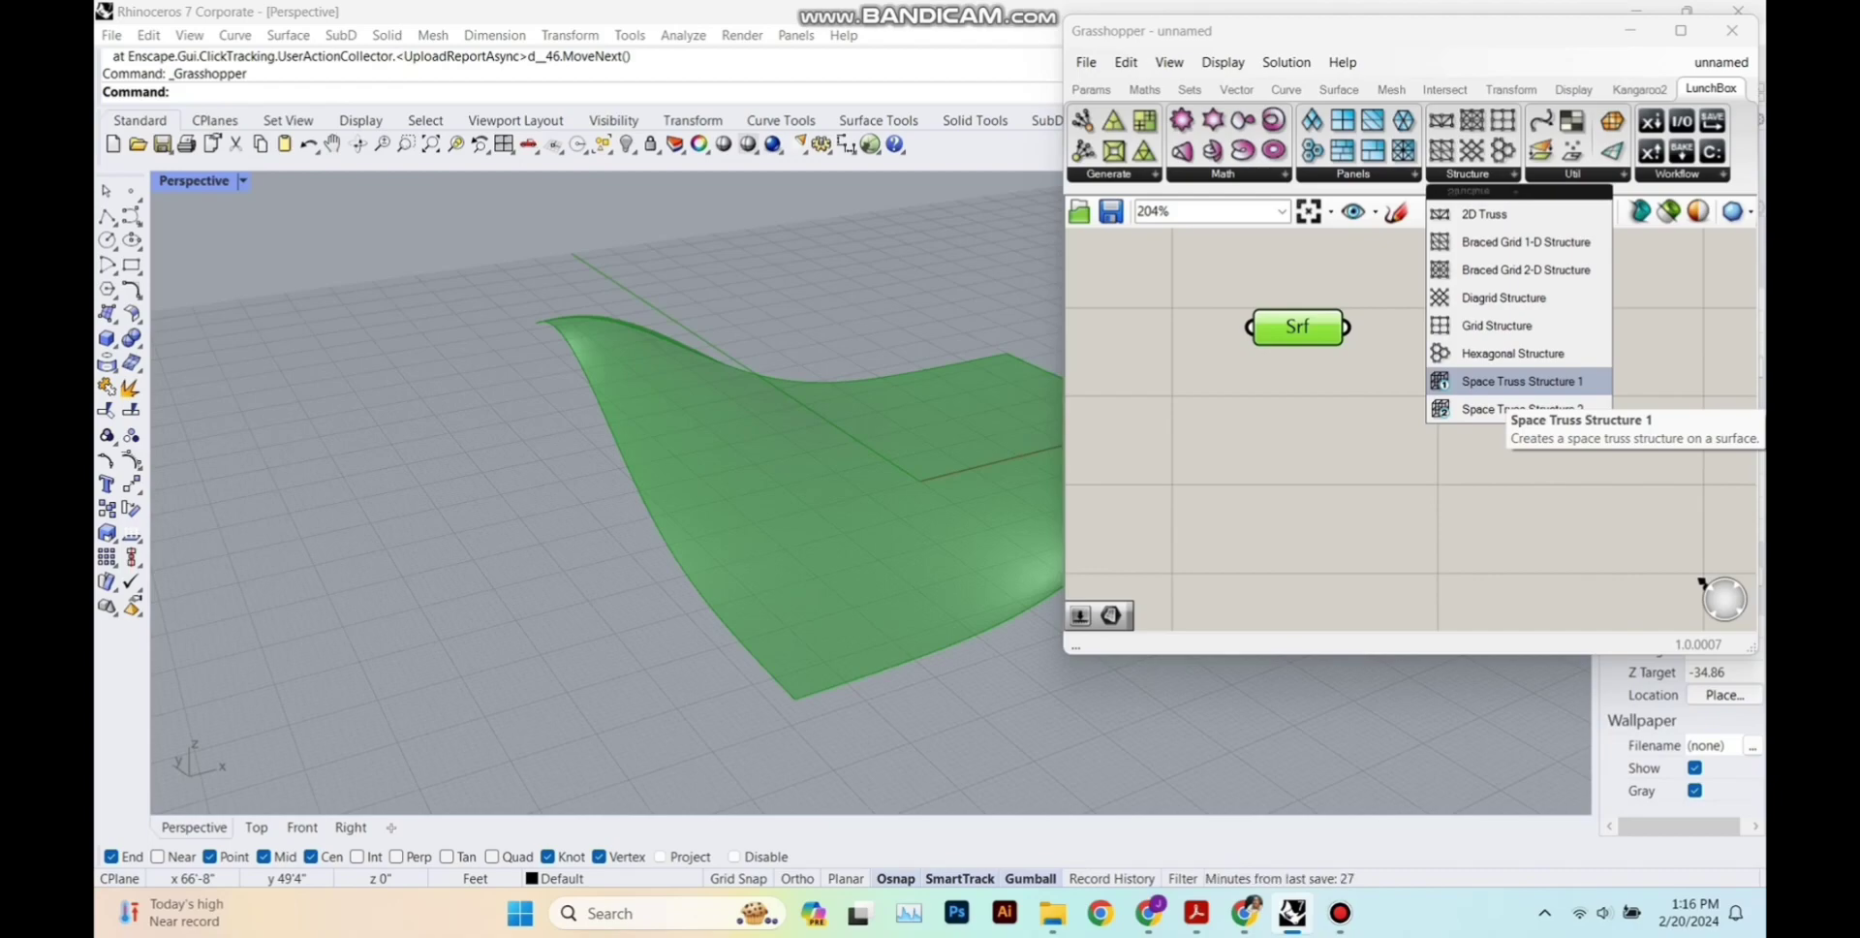
{"action": "left_click", "coordinate": [1508, 384]}
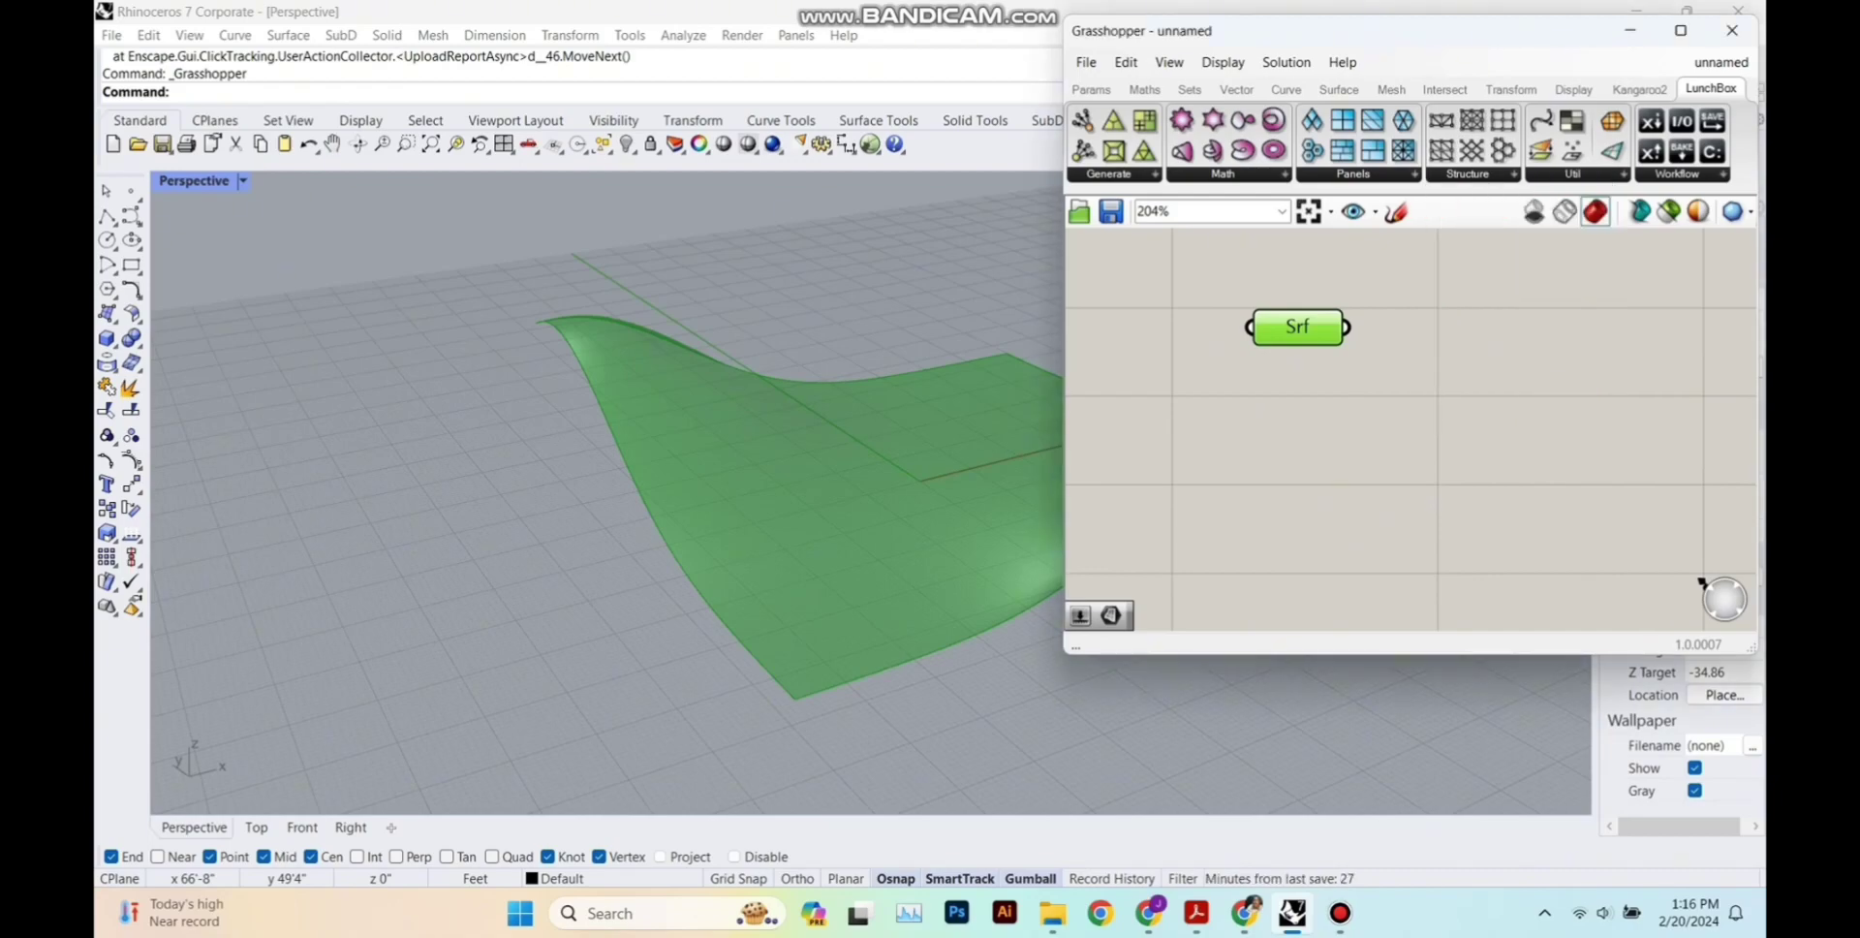
{"action": "left_click", "coordinate": [1403, 432]}
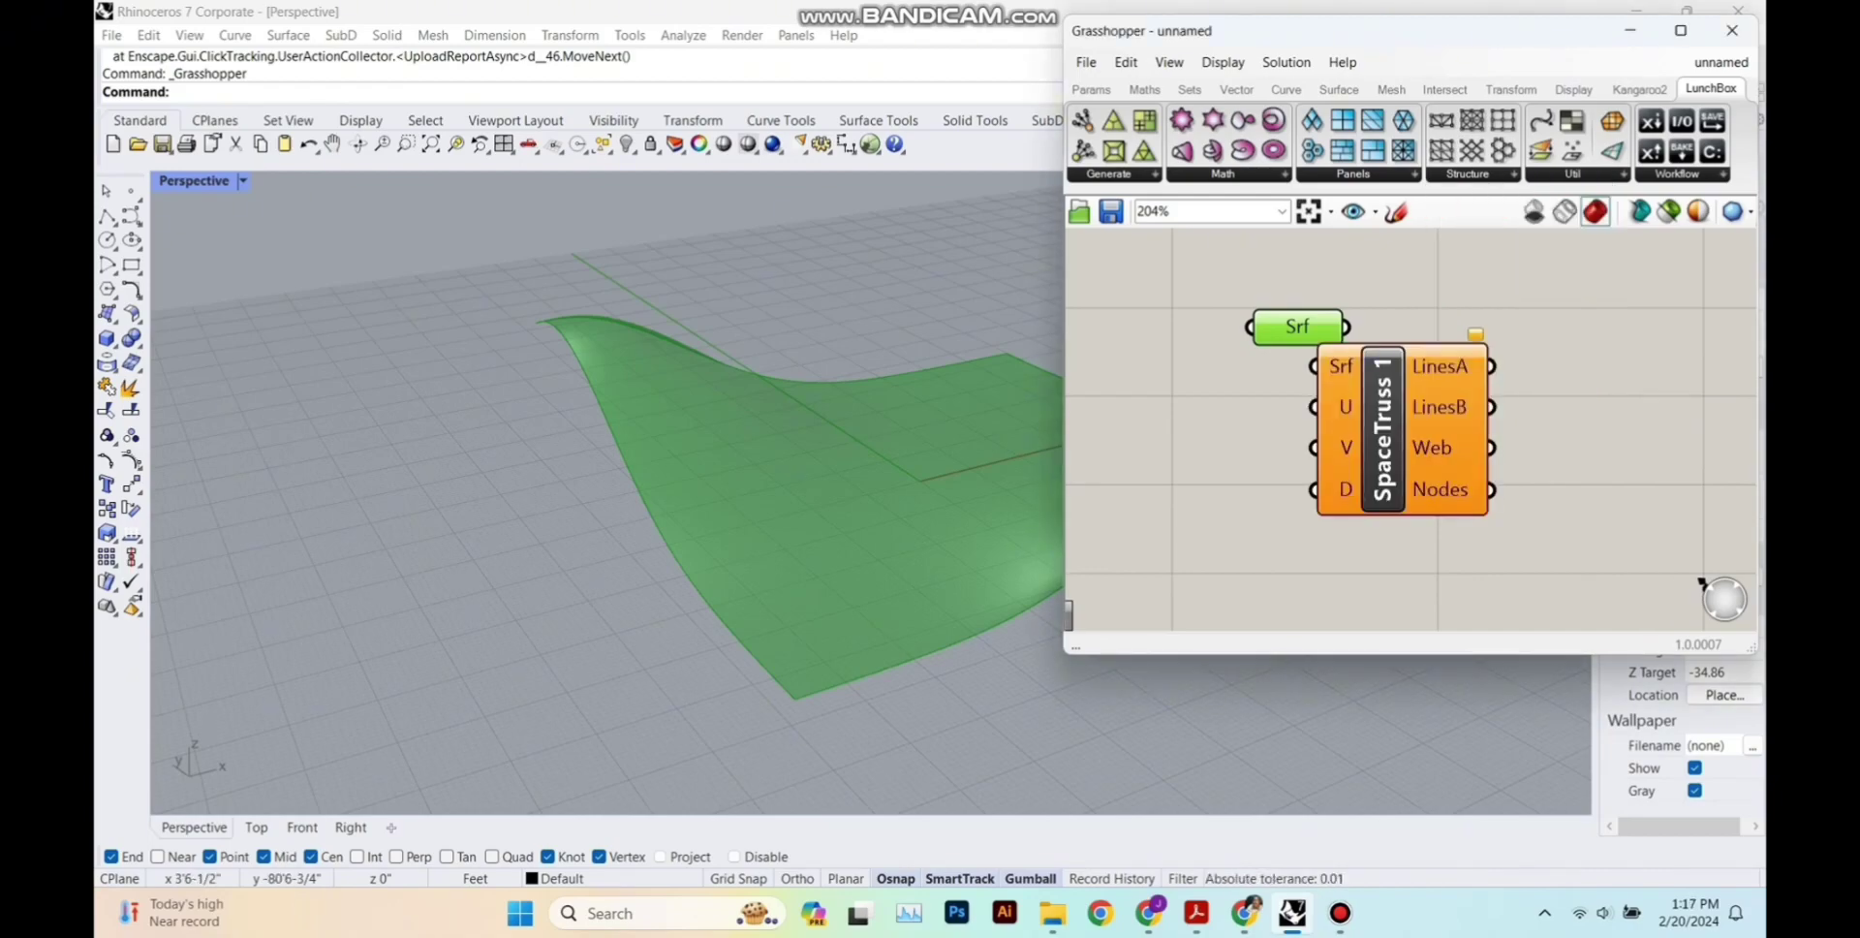
{"action": "left_click_drag", "start_coordinate": [1298, 327], "coordinate": [1166, 380]}
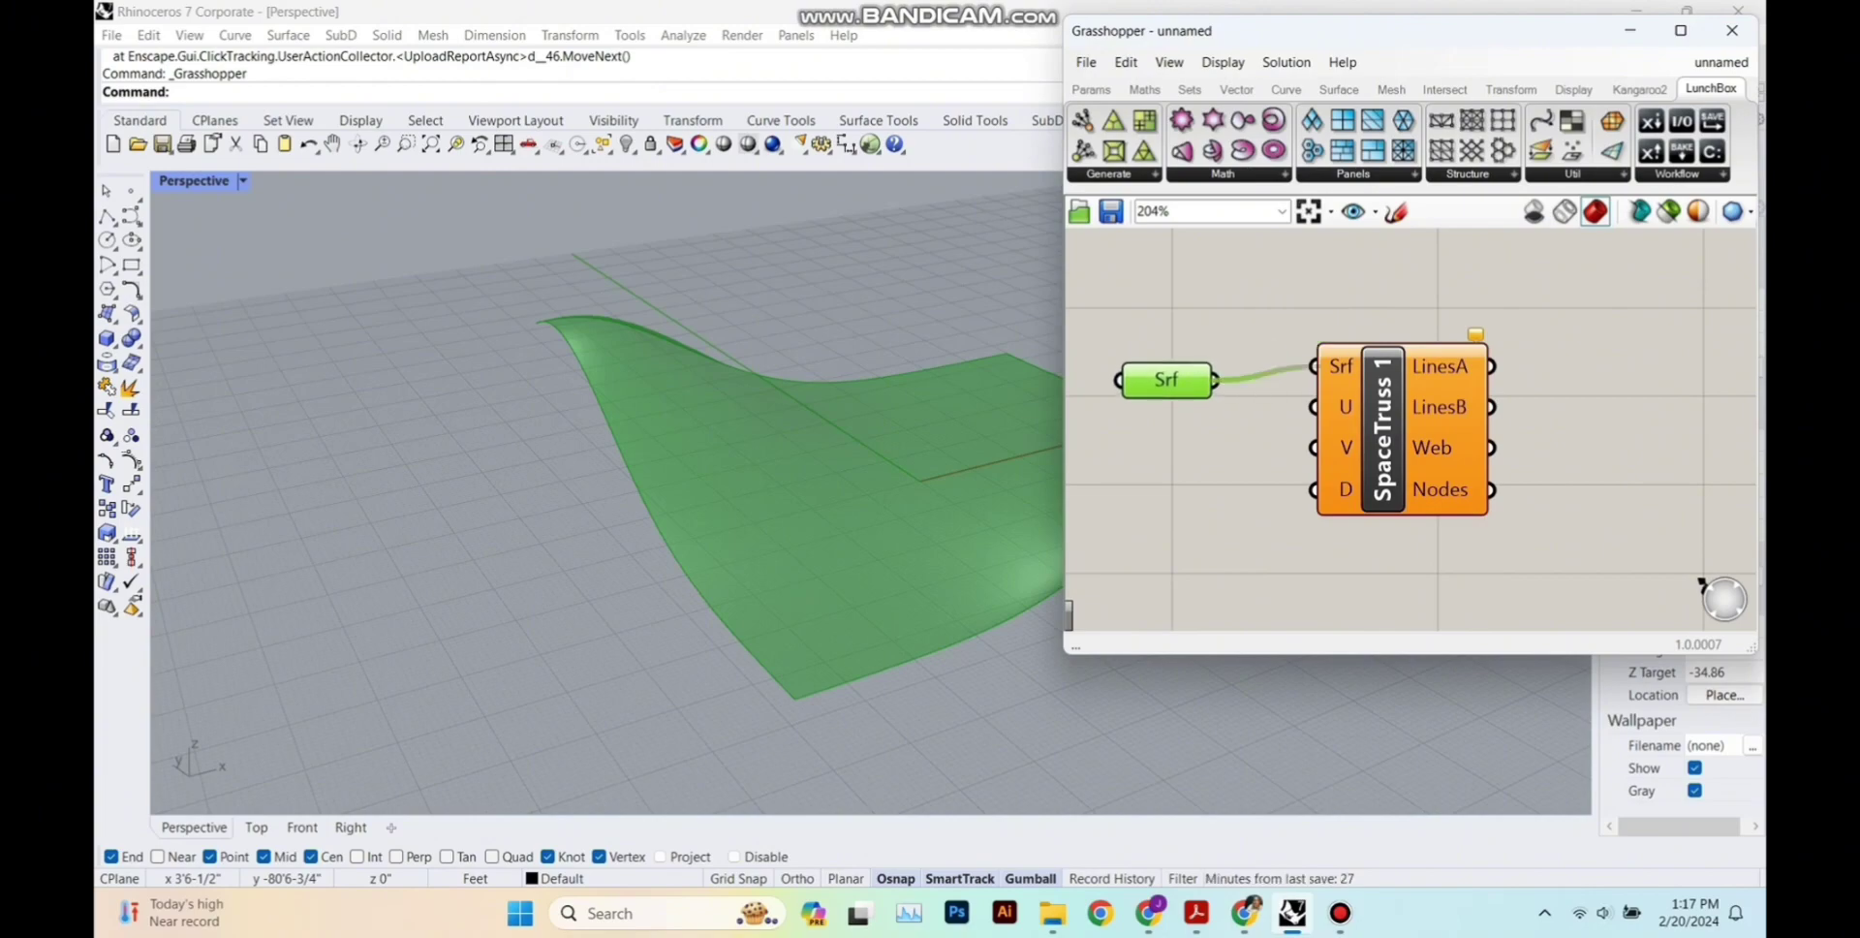
Add a number slider and wire it to both the U and V inputs of the SpaceTruss component.
{"action": "left_click", "coordinate": [1630, 30]}
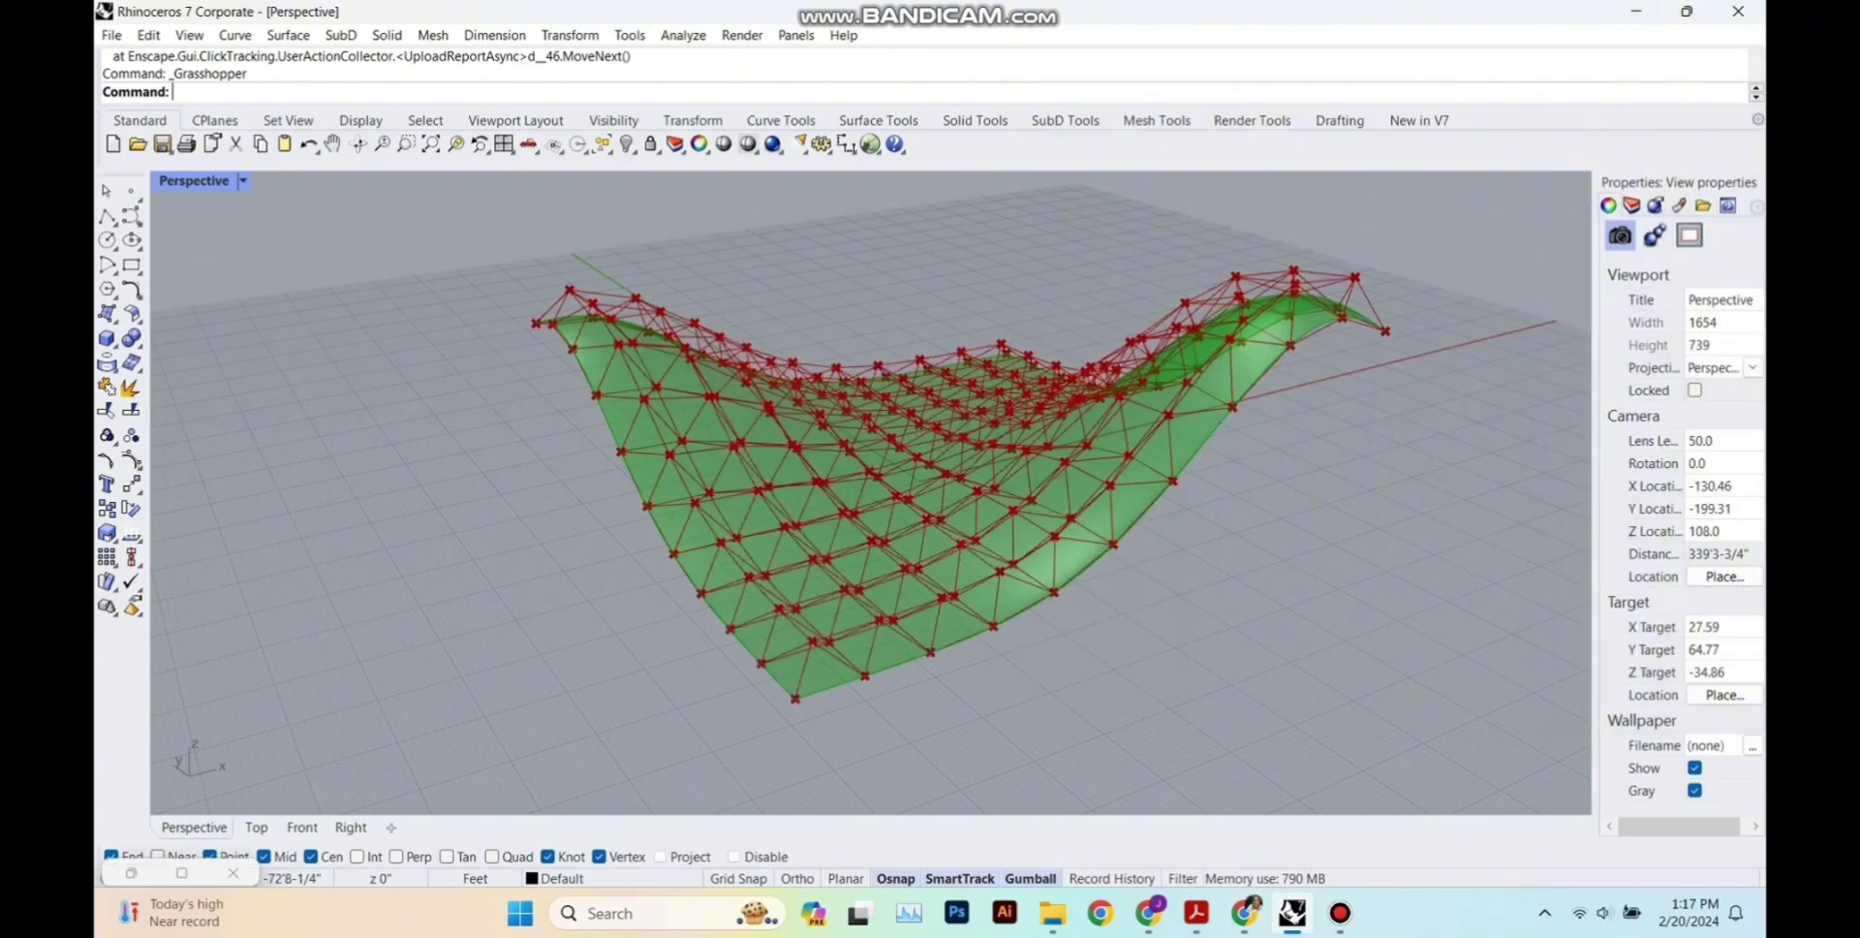
{"action": "scroll", "coordinate": [892, 427], "scroll_direction": "down", "scroll_amount": 3}
{"action": "scroll", "coordinate": [969, 388], "scroll_direction": "up", "scroll_amount": 2}
{"action": "right_click_drag", "start_coordinate": [969, 388], "coordinate": [1095, 363]}
{"action": "double_click", "coordinate": [1149, 382]}
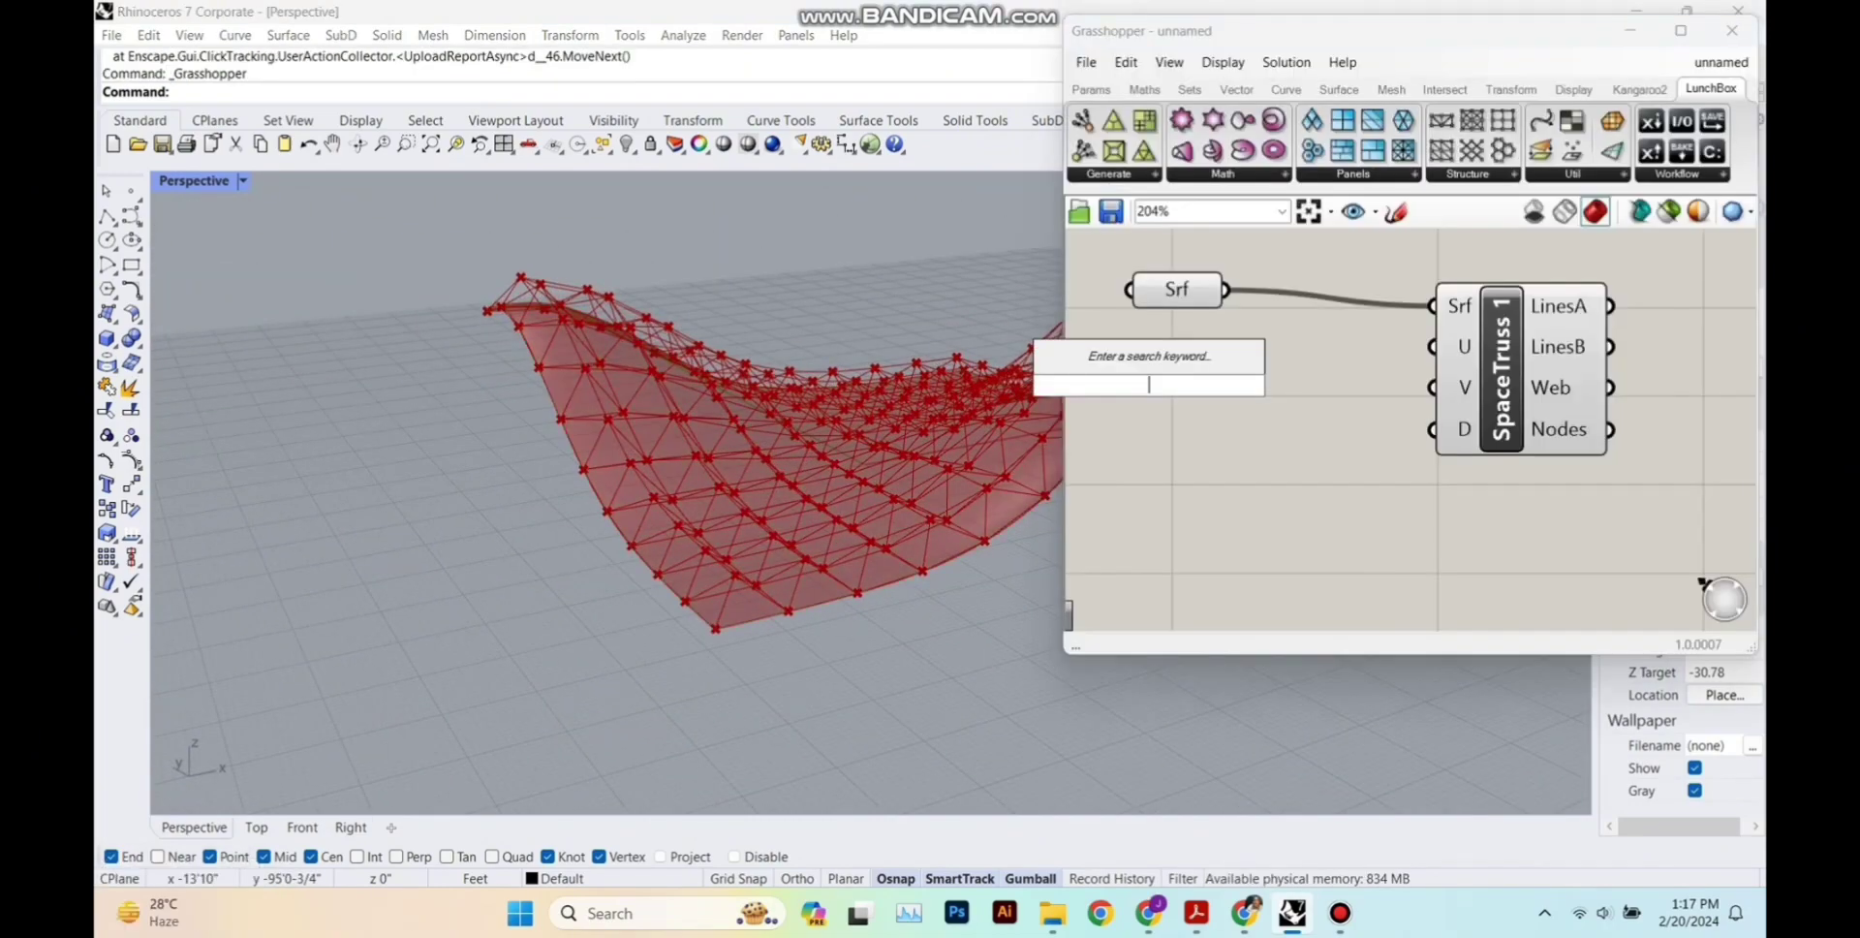
{"action": "type", "text": "NUM"}
{"action": "left_click", "coordinate": [1153, 305]}
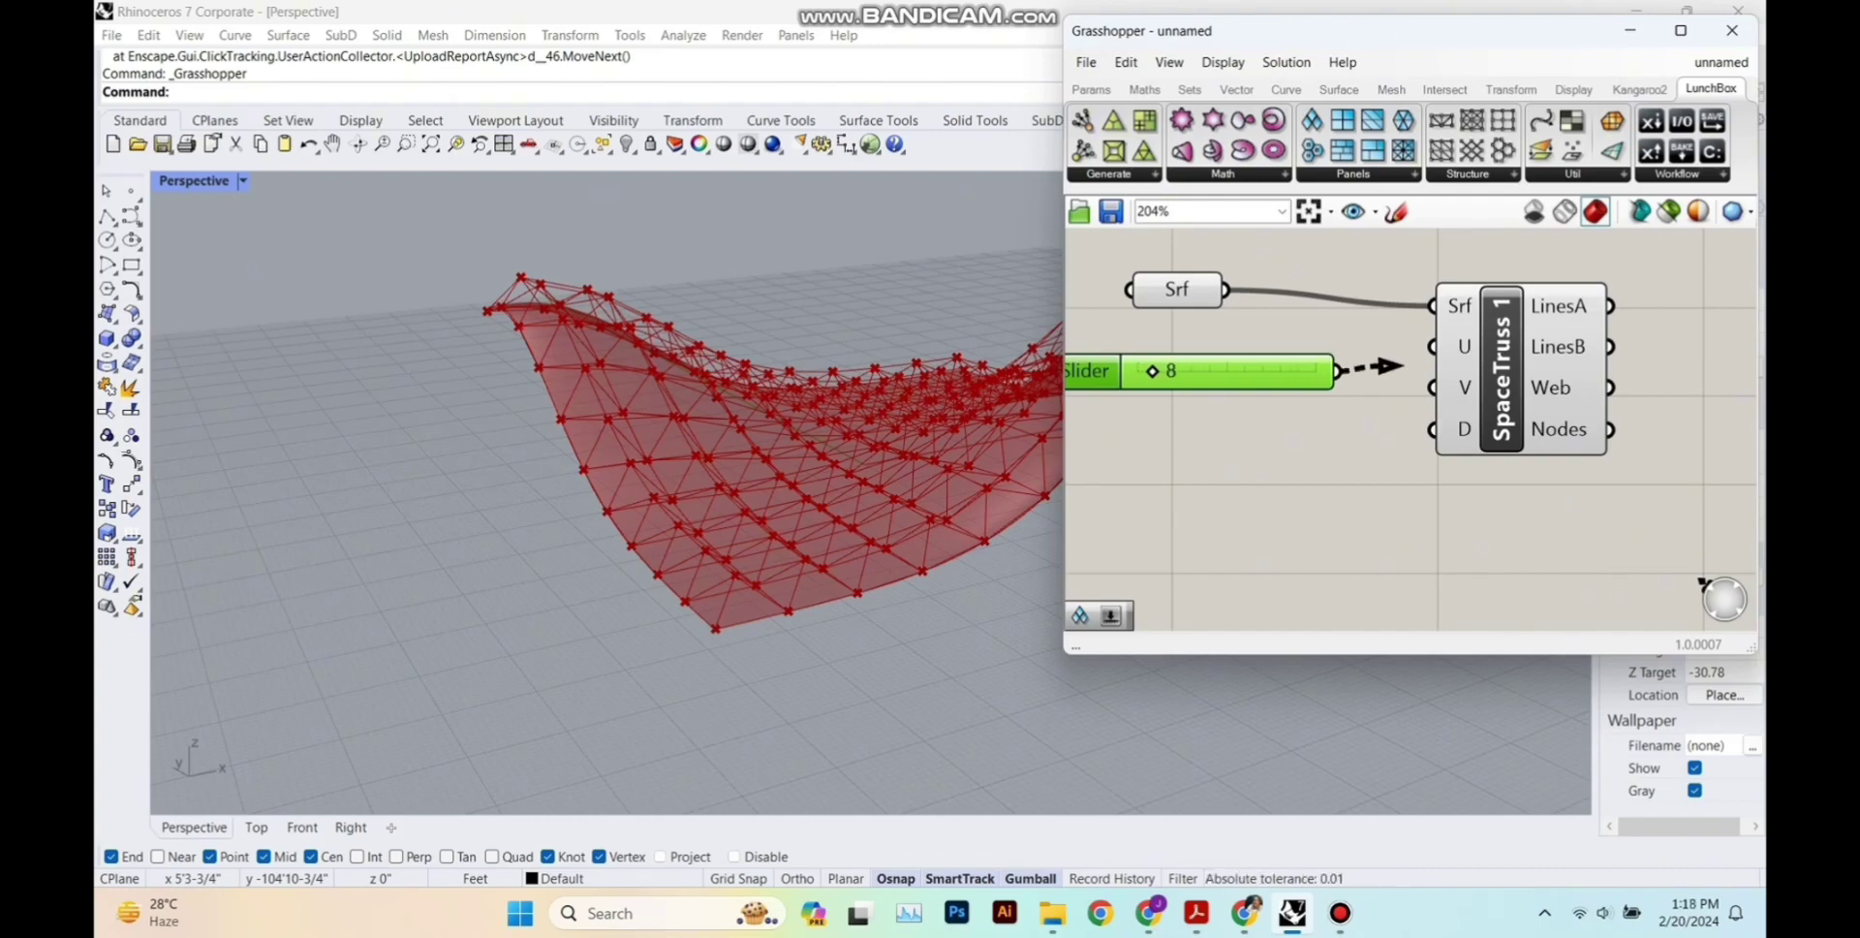
{"action": "left_click_drag", "start_coordinate": [1401, 366], "coordinate": [1431, 387]}
Move the Grasshopper window clear of the truss and set the shared divisions slider to 10.
{"action": "left_click_drag", "start_coordinate": [1063, 436], "coordinate": [1245, 436]}
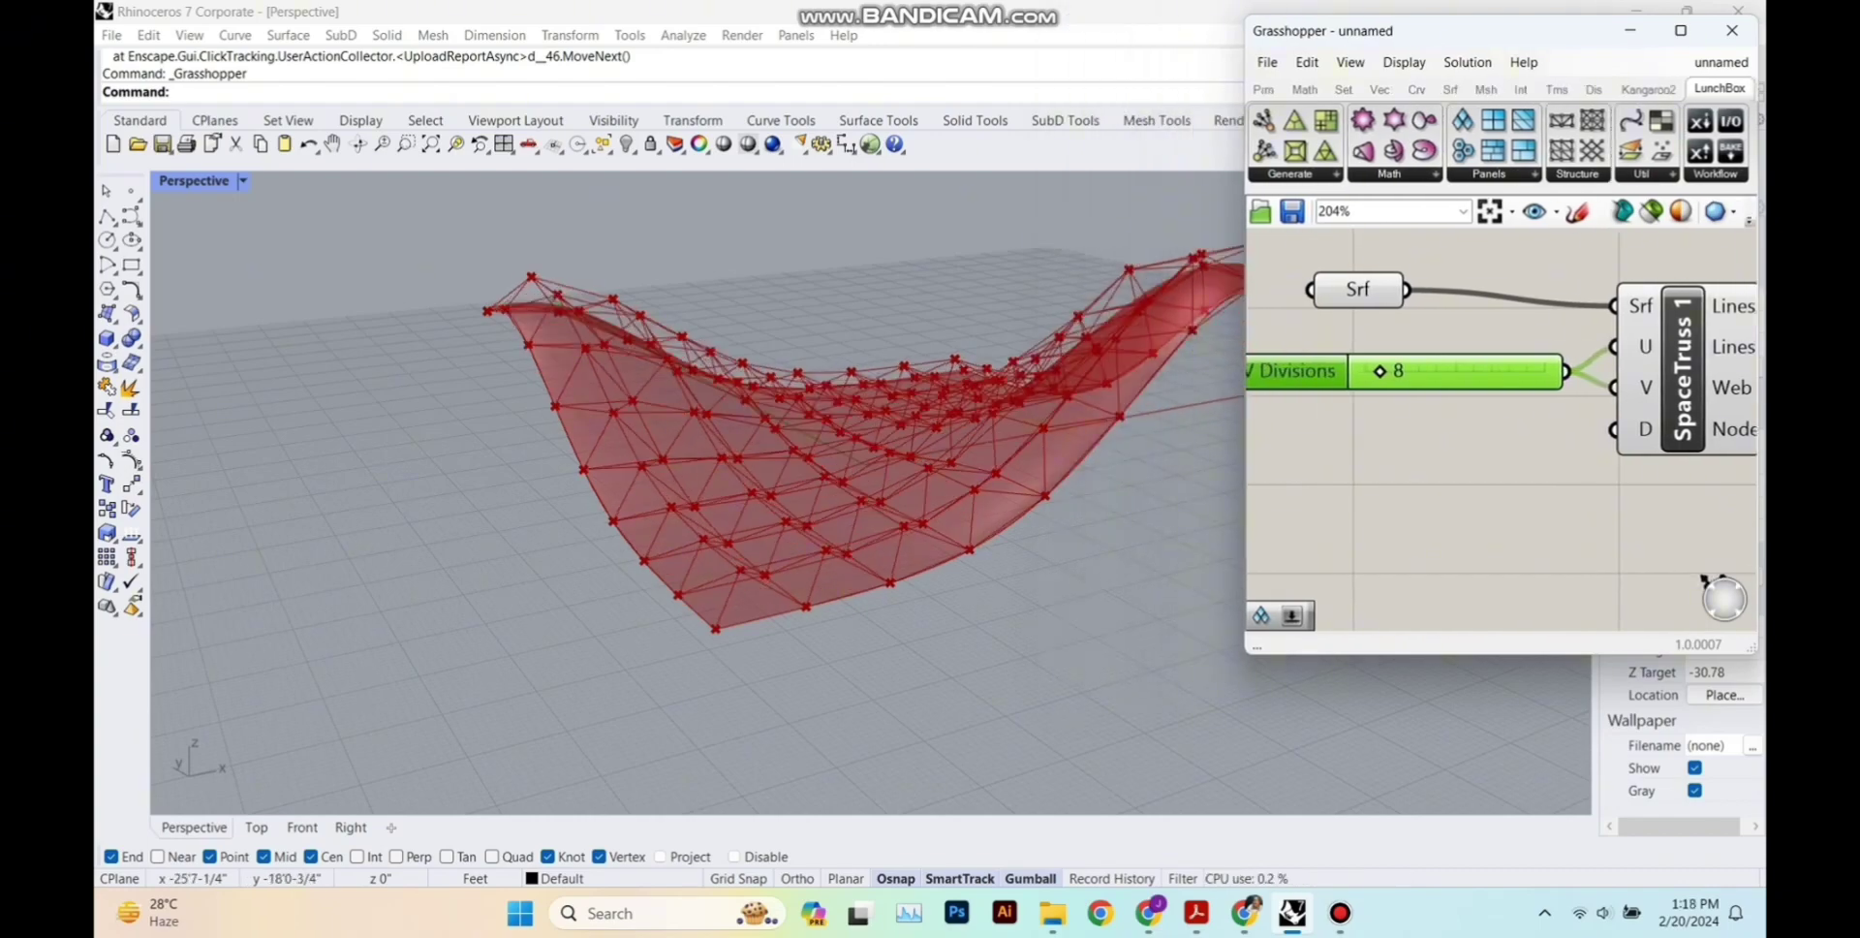
{"action": "right_click_drag", "start_coordinate": [930, 426], "coordinate": [658, 543], "text": "shift"}
{"action": "scroll", "coordinate": [659, 542], "scroll_direction": "up", "scroll_amount": 3}
{"action": "mouse_move", "coordinate": [1380, 371]}
{"action": "left_mouse_down"}
{"action": "mouse_move", "coordinate": [1404, 371]}
{"action": "mouse_move", "coordinate": [1382, 371]}
{"action": "left_mouse_up"}
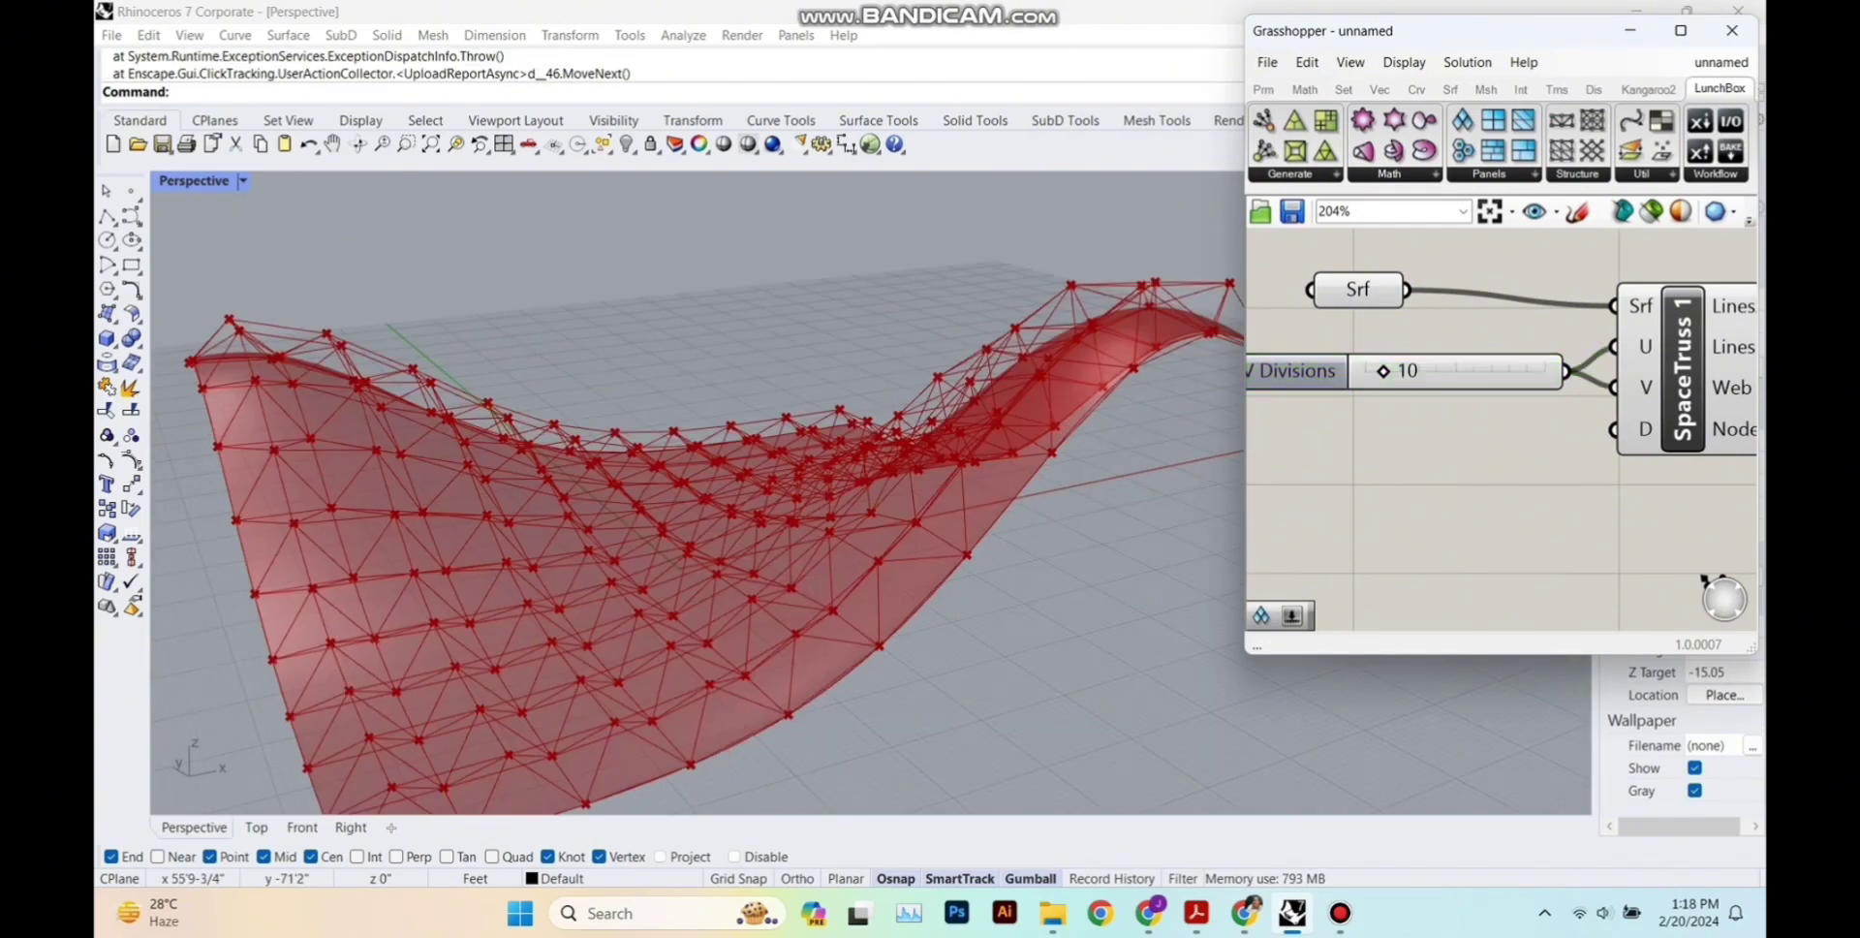
Add a number slider for the SpaceTruss D input and set the truss depth to 9.335.
{"action": "double_click", "coordinate": [1339, 455]}
{"action": "type", "text": "N"}
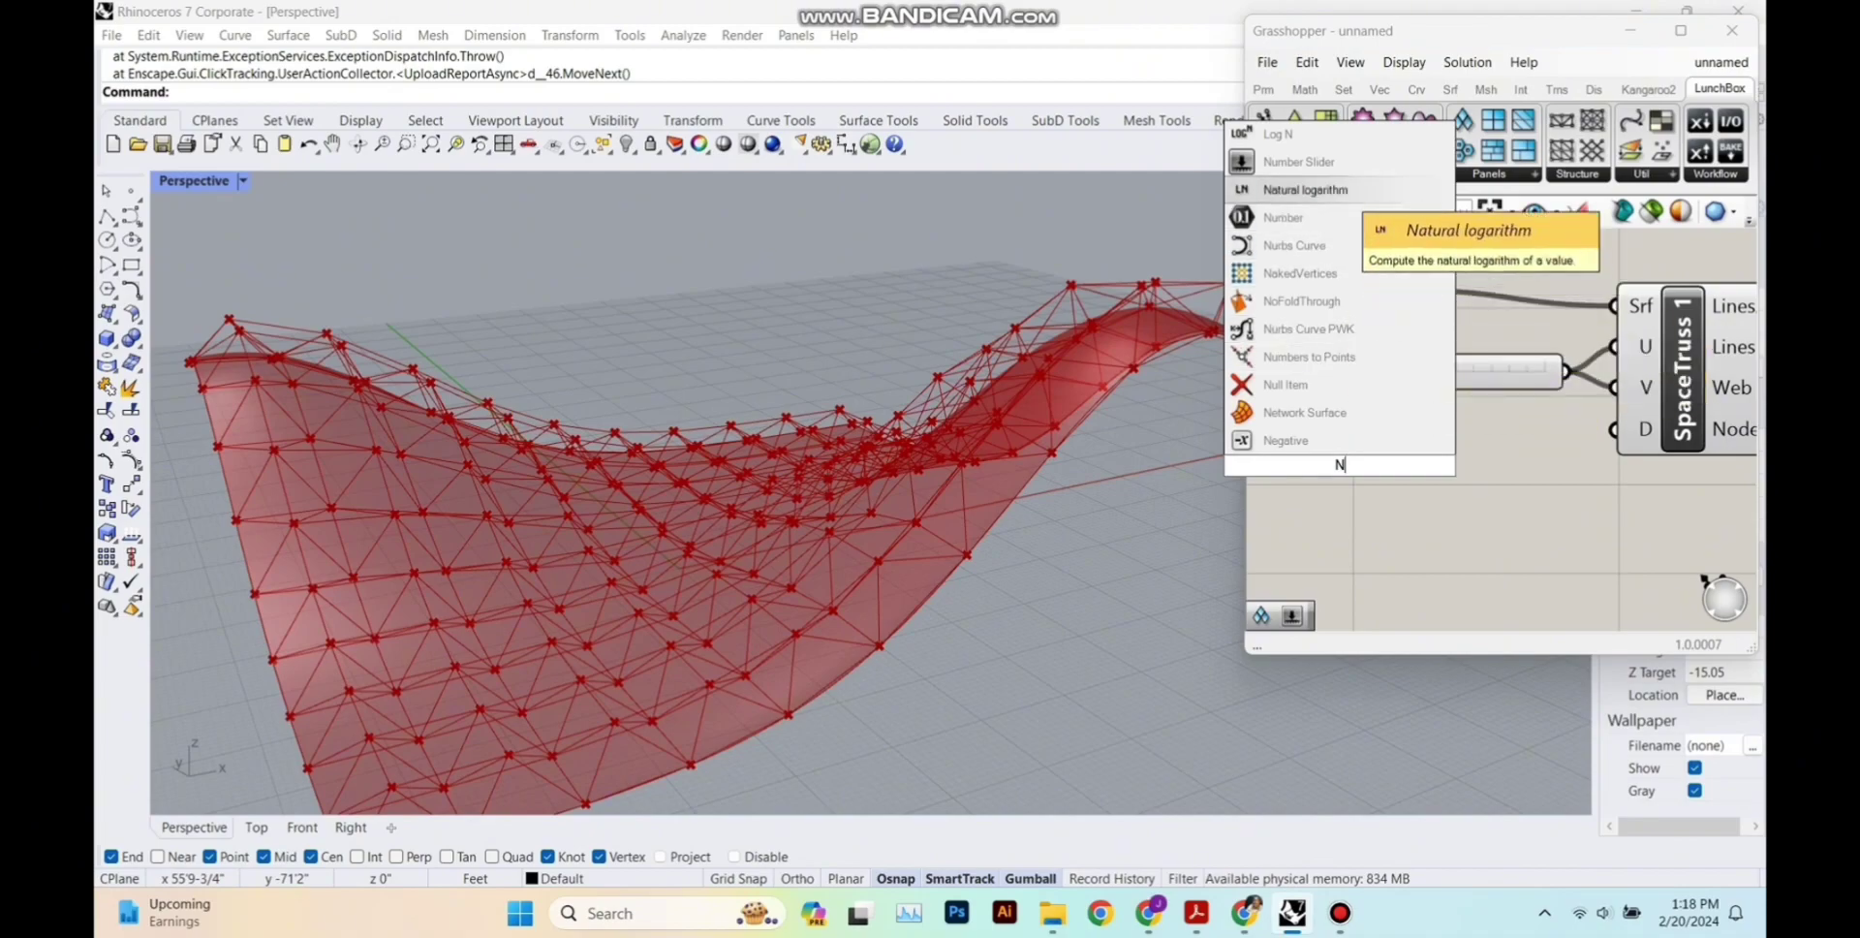
{"action": "left_click", "coordinate": [1329, 163]}
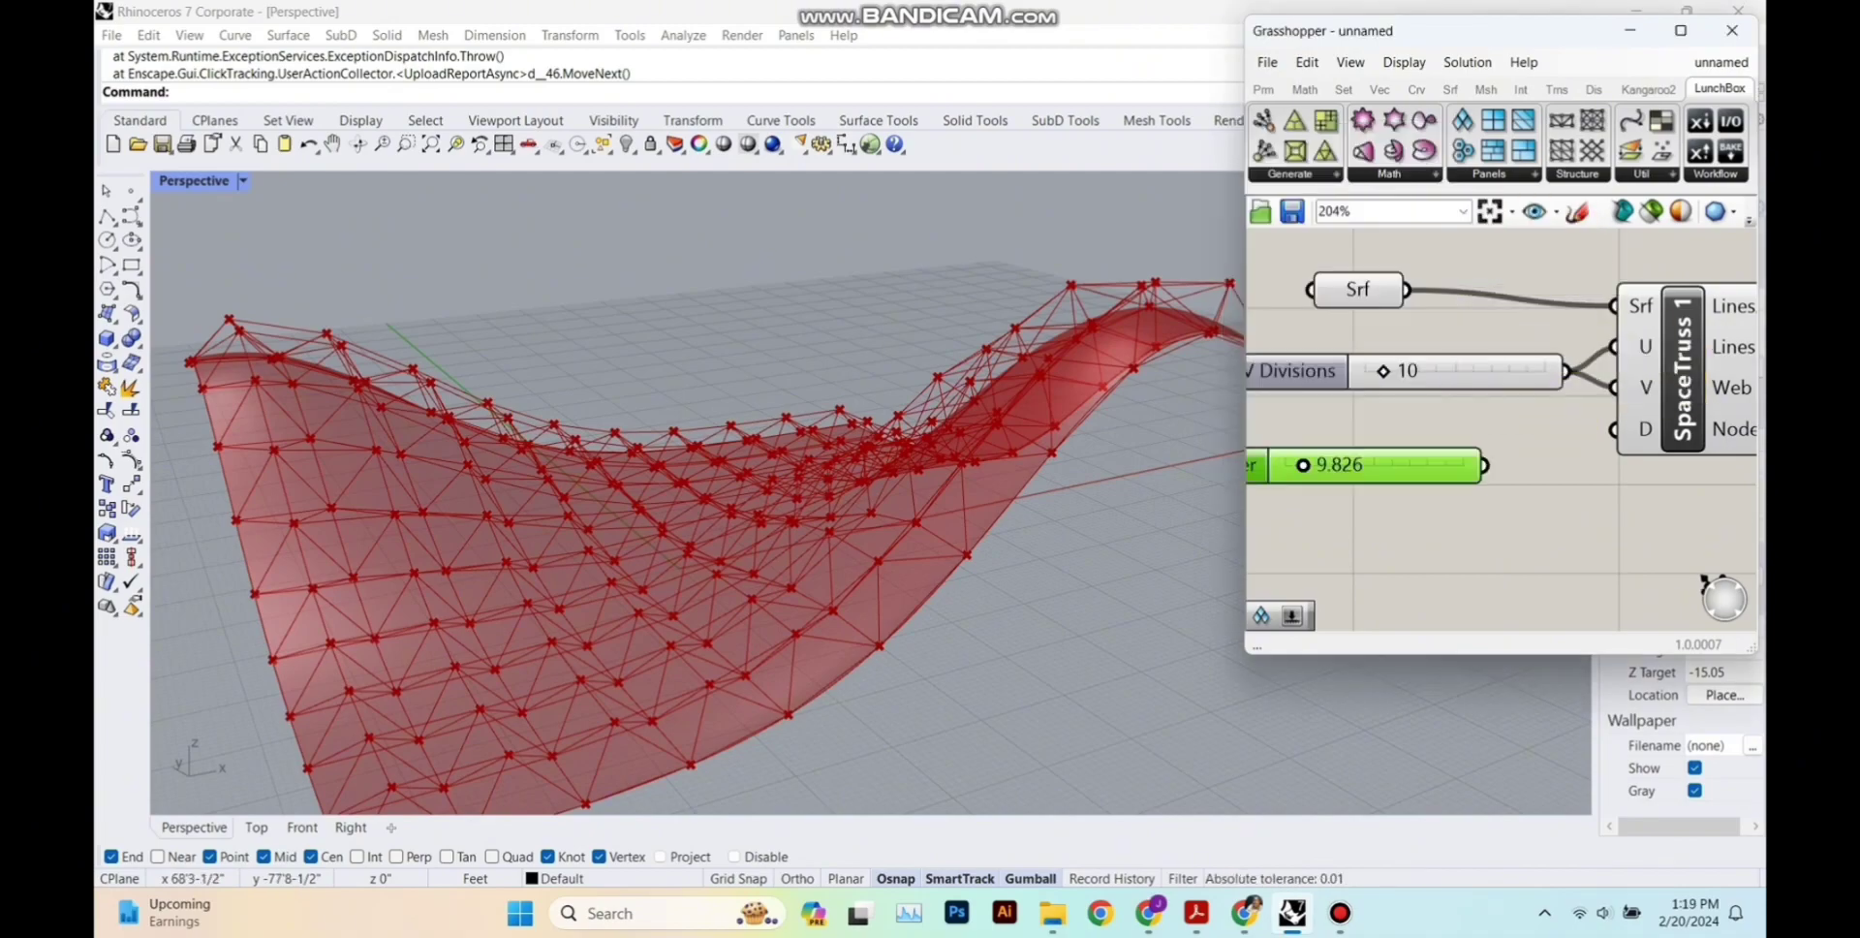
{"action": "left_click_drag", "start_coordinate": [1484, 464], "coordinate": [1613, 429]}
{"action": "mouse_move", "coordinate": [1358, 465]}
{"action": "left_mouse_down"}
{"action": "mouse_move", "coordinate": [1430, 465]}
{"action": "mouse_move", "coordinate": [1357, 465]}
{"action": "left_mouse_up"}
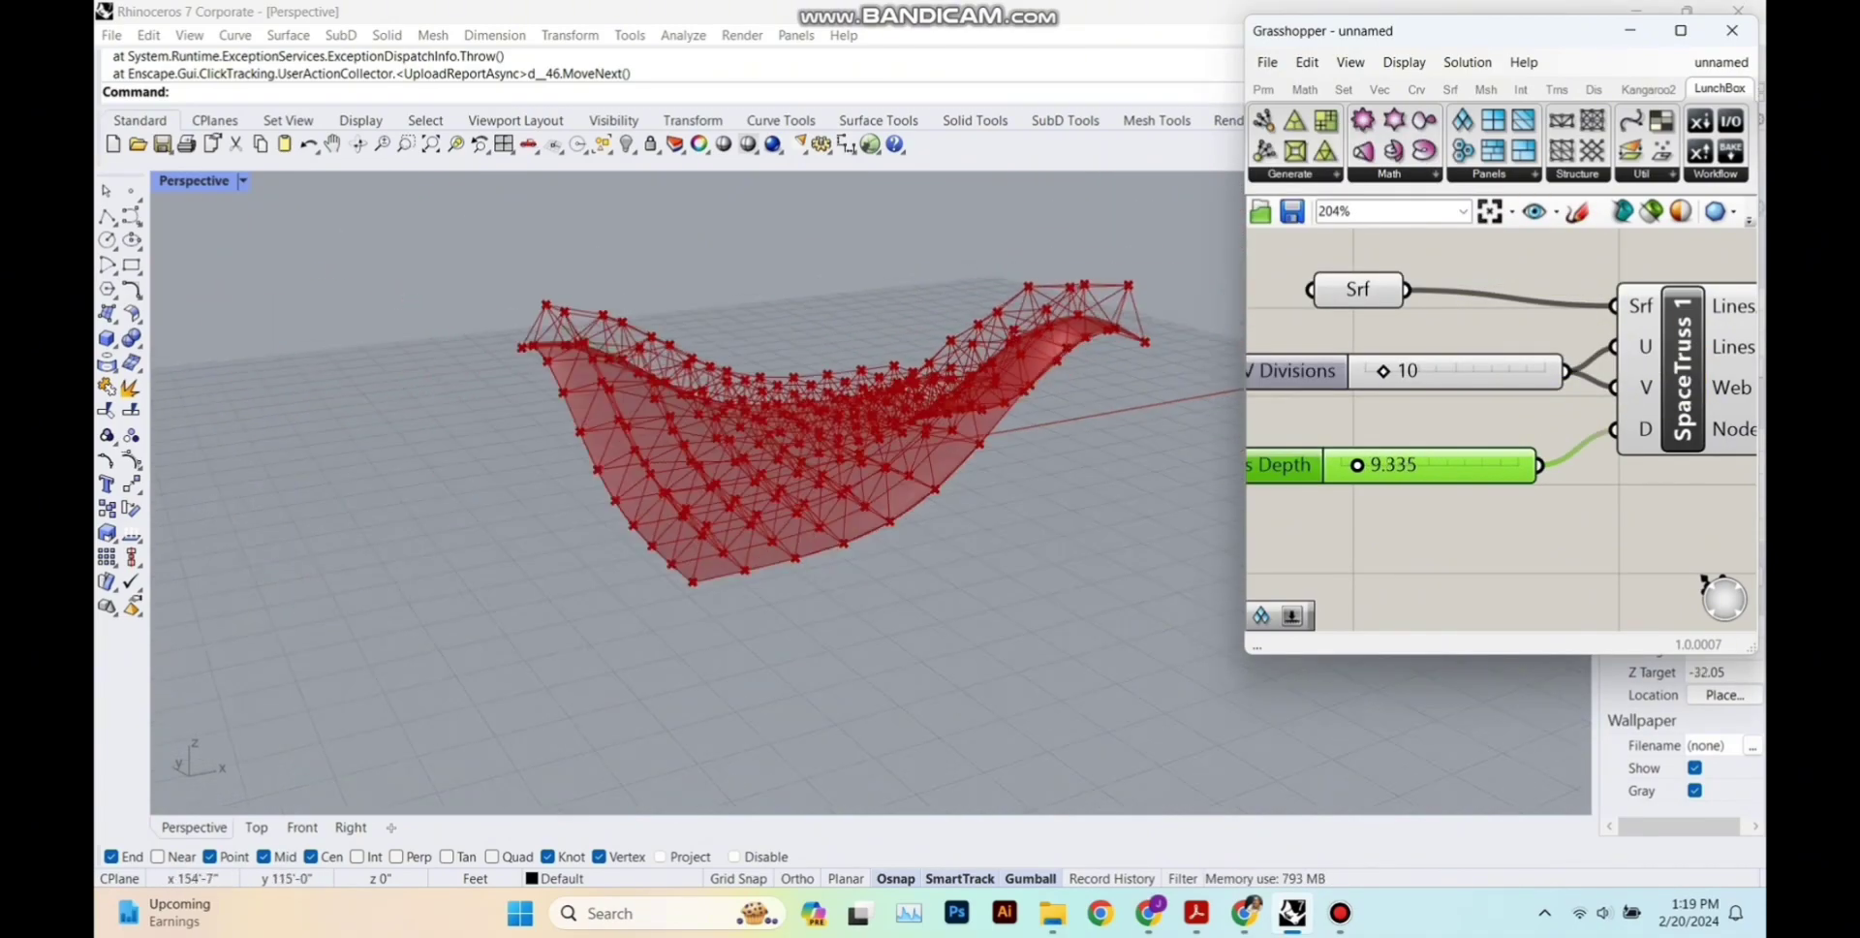
Wire the SpaceTruss Web output to the Curve parameter and place that parameter just above the Sphere component.
{"action": "left_click_drag", "start_coordinate": [1147, 404], "coordinate": [1289, 327]}
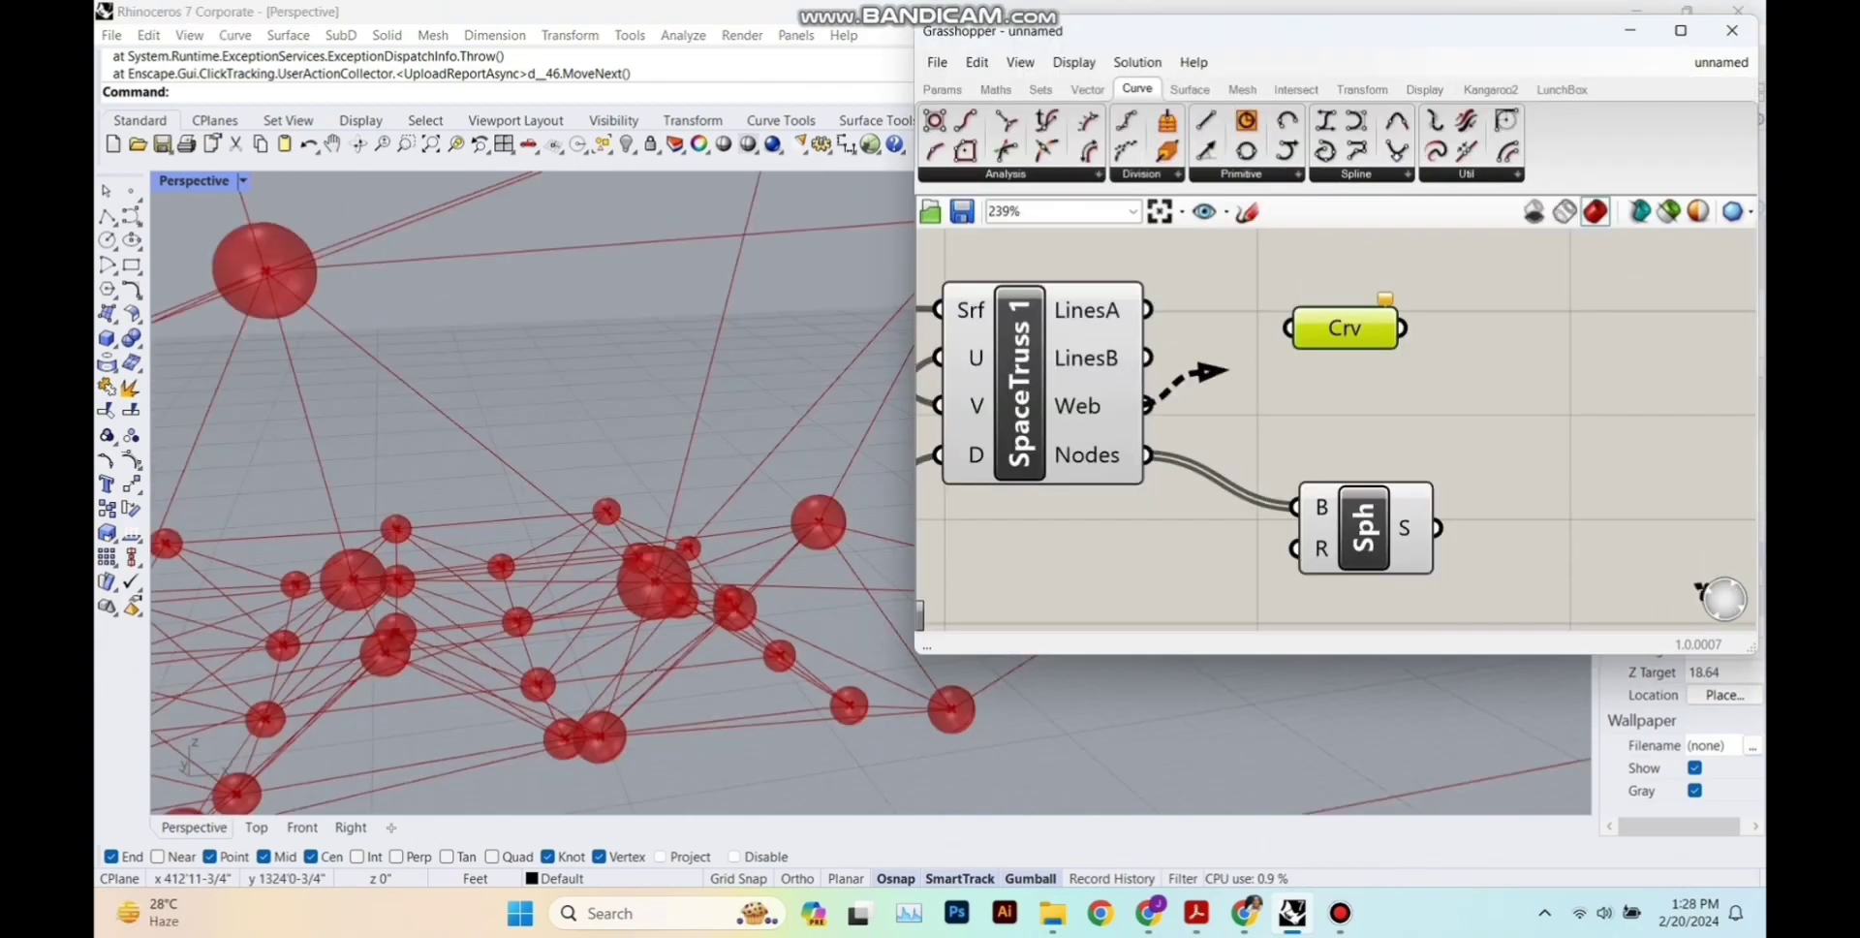
{"action": "scroll", "coordinate": [1314, 330], "scroll_direction": "down", "scroll_amount": 1}
{"action": "left_click_drag", "start_coordinate": [1341, 327], "coordinate": [1358, 405]}
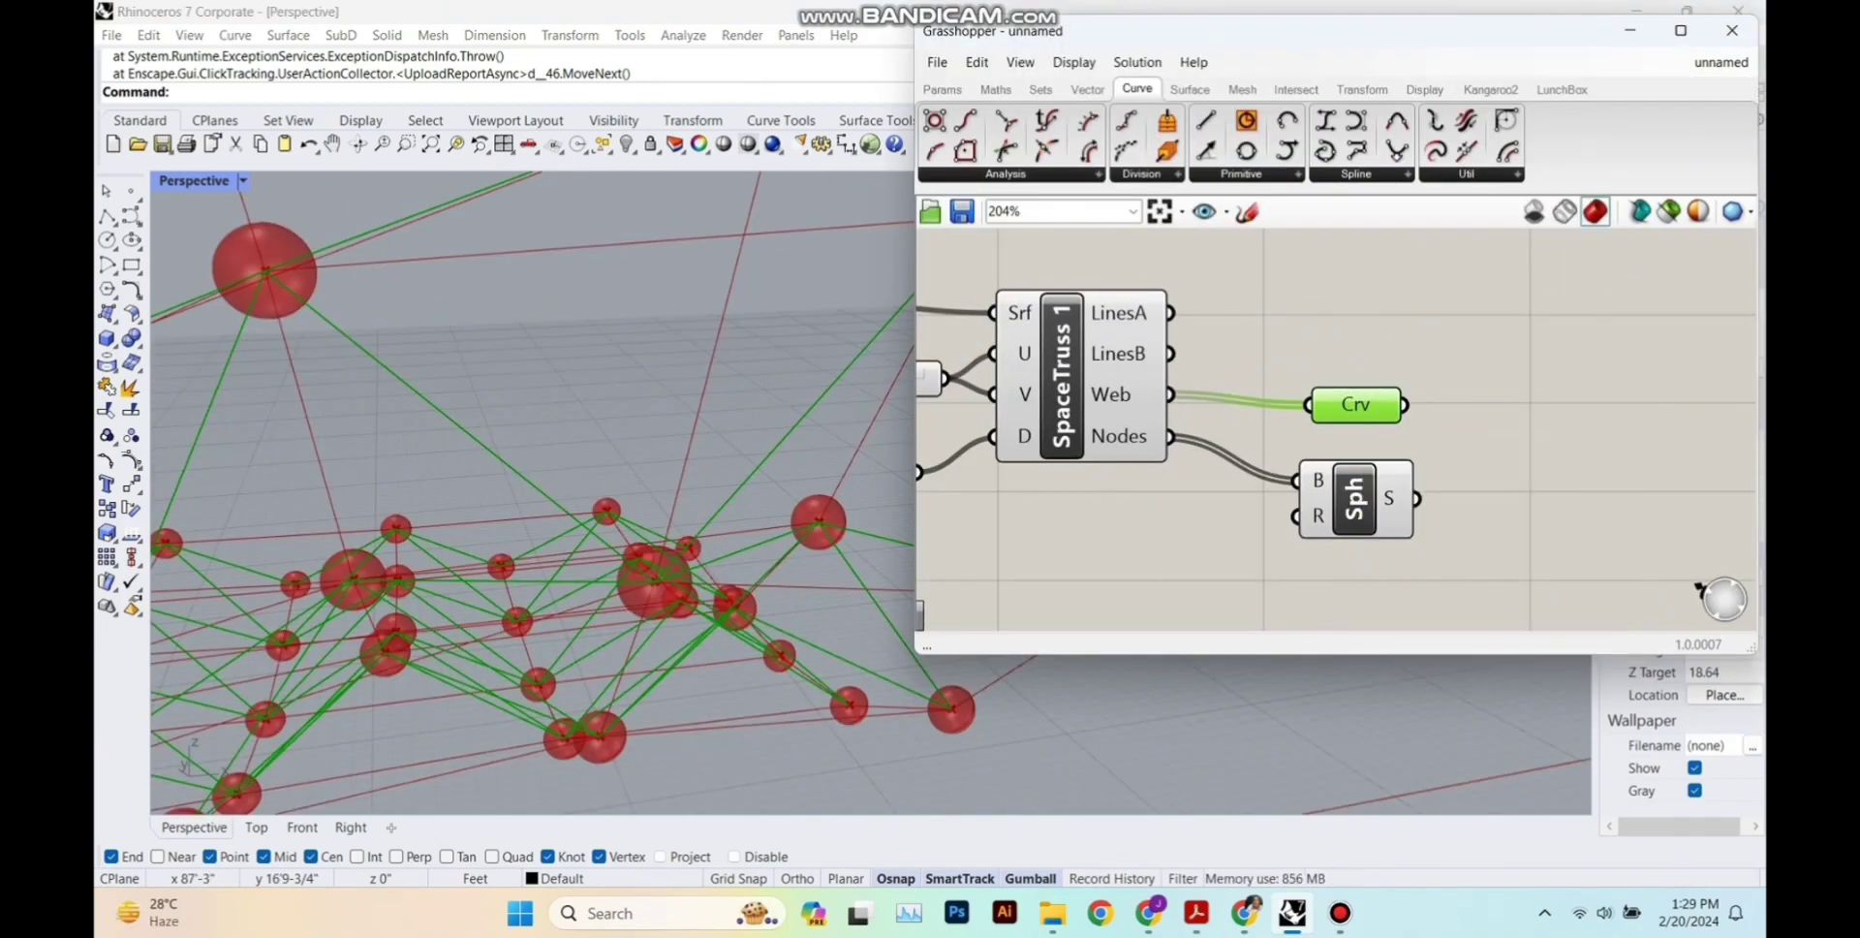
Duplicate the Curve parameter for the LinesB and LinesA outputs of the SpaceTruss component.
{"action": "key", "text": "ctrl+c"}
{"action": "key", "text": "ctrl+v"}
{"action": "left_click_drag", "start_coordinate": [1375, 424], "coordinate": [1291, 279]}
{"action": "left_click", "coordinate": [1453, 324]}
{"action": "left_click", "coordinate": [1352, 341]}
Move the Grasshopper window clear of the truss and turn off the preview of the Surface parameter.
{"action": "scroll", "coordinate": [1286, 406], "scroll_direction": "down", "scroll_amount": 2}
{"action": "scroll", "coordinate": [499, 494], "scroll_direction": "down", "scroll_amount": 15}
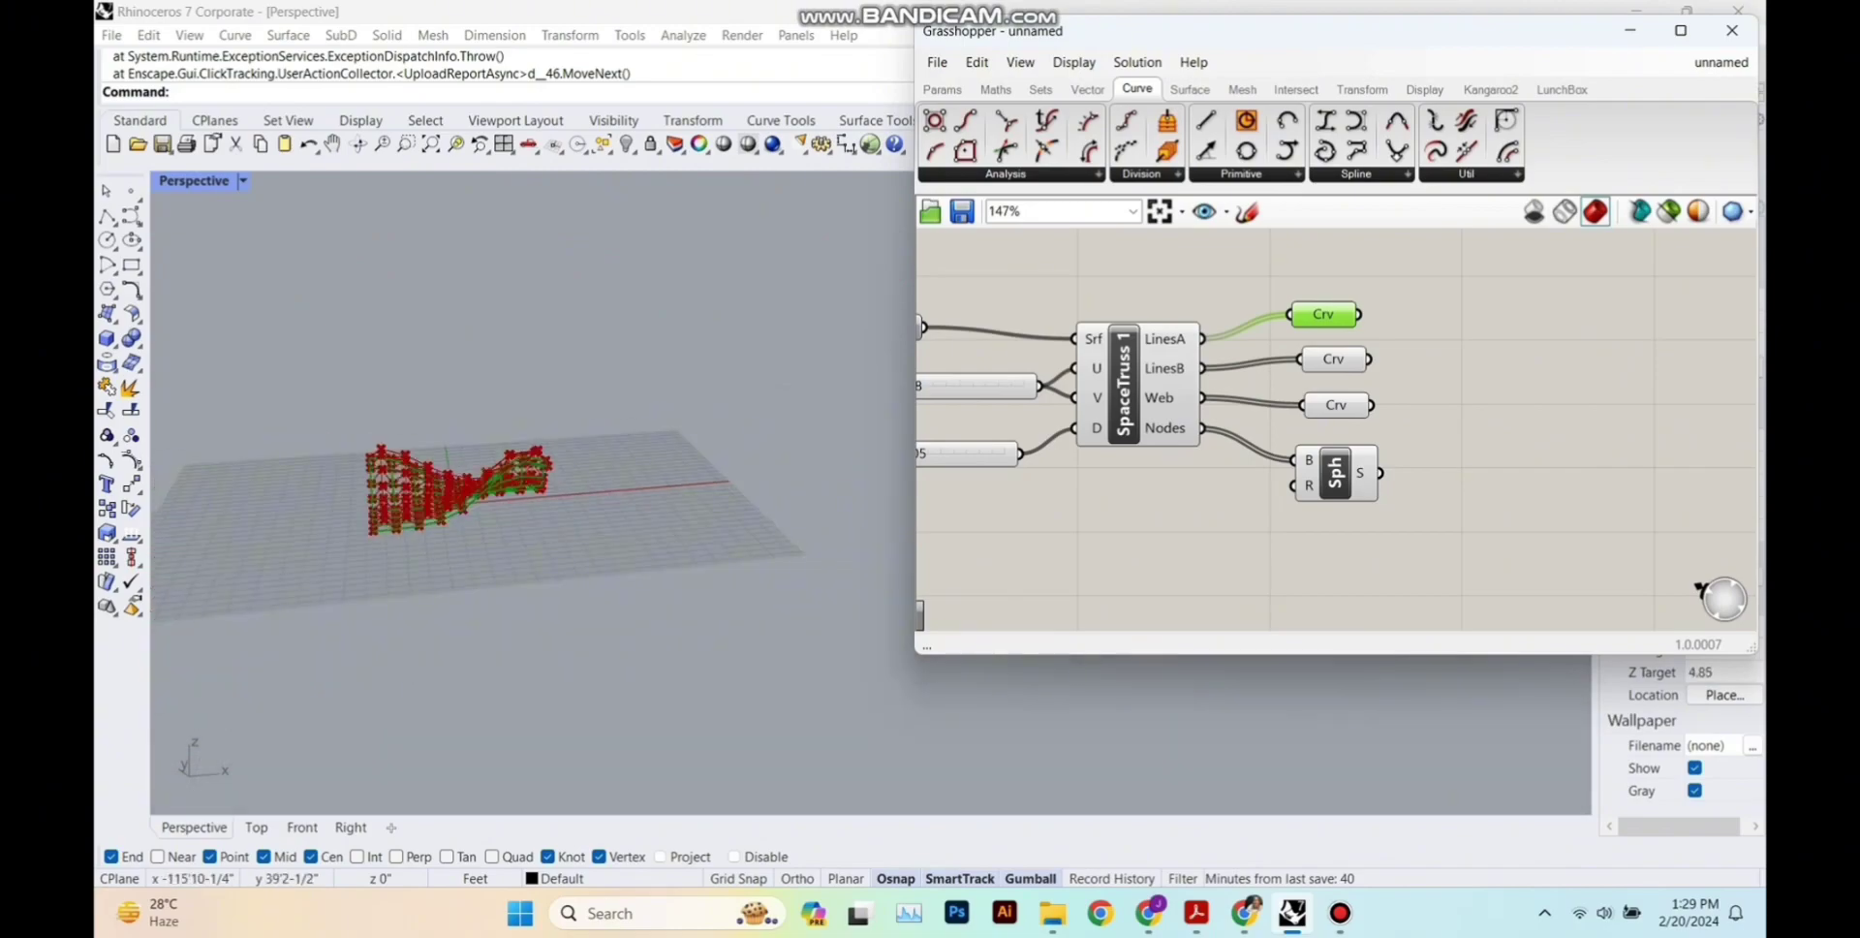
{"action": "scroll", "coordinate": [334, 494], "scroll_direction": "up", "scroll_amount": 6}
{"action": "left_click_drag", "start_coordinate": [915, 444], "coordinate": [1187, 444]}
{"action": "scroll", "coordinate": [588, 442], "scroll_direction": "up", "scroll_amount": 7}
{"action": "right_click_drag", "start_coordinate": [588, 456], "coordinate": [310, 523]}
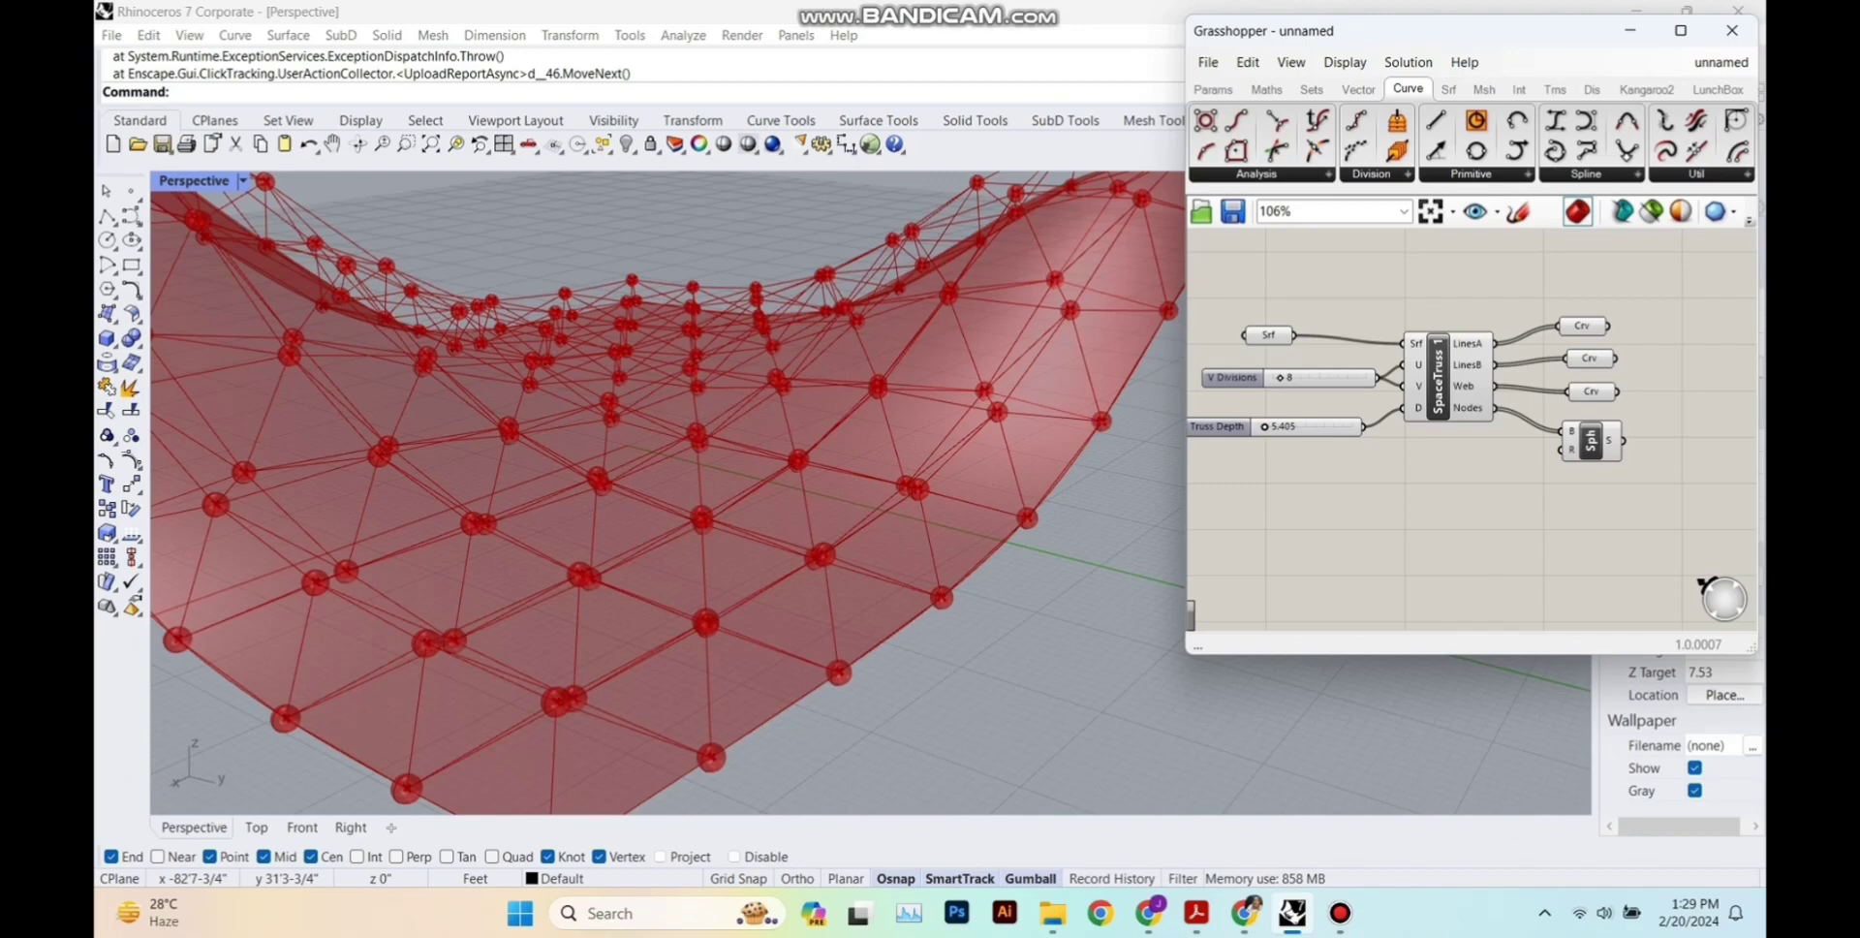
{"action": "right_click", "coordinate": [1264, 335]}
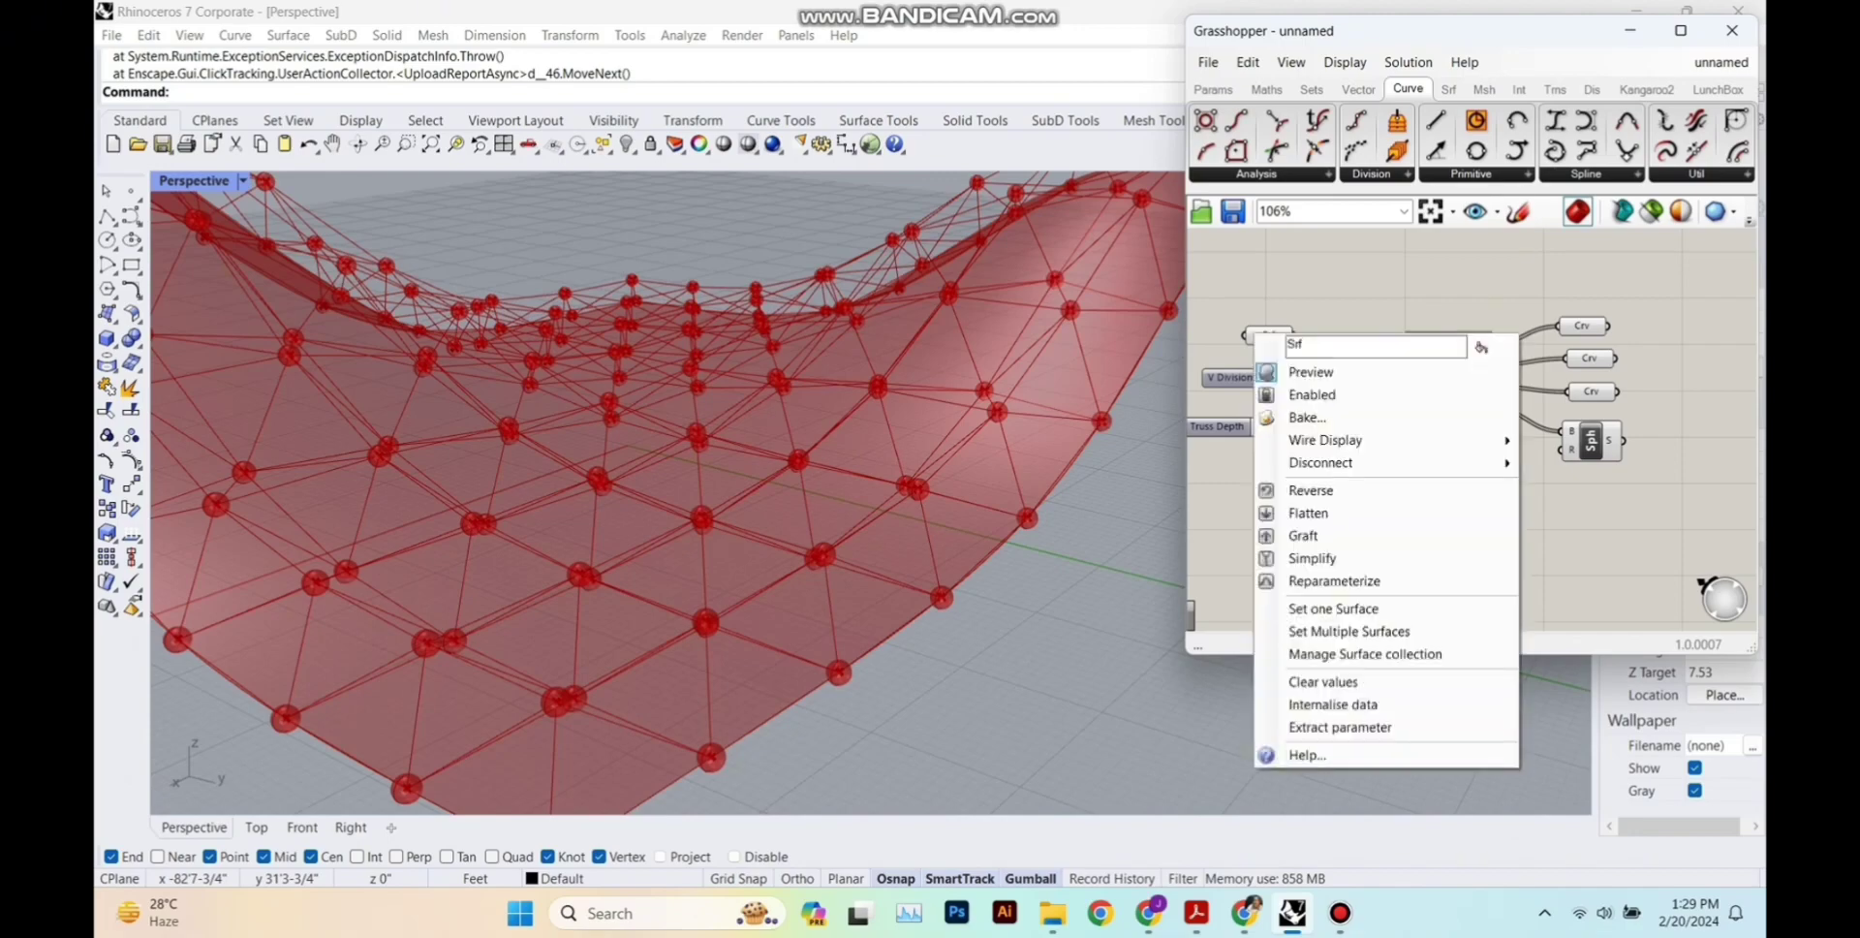
{"action": "left_click", "coordinate": [1288, 373]}
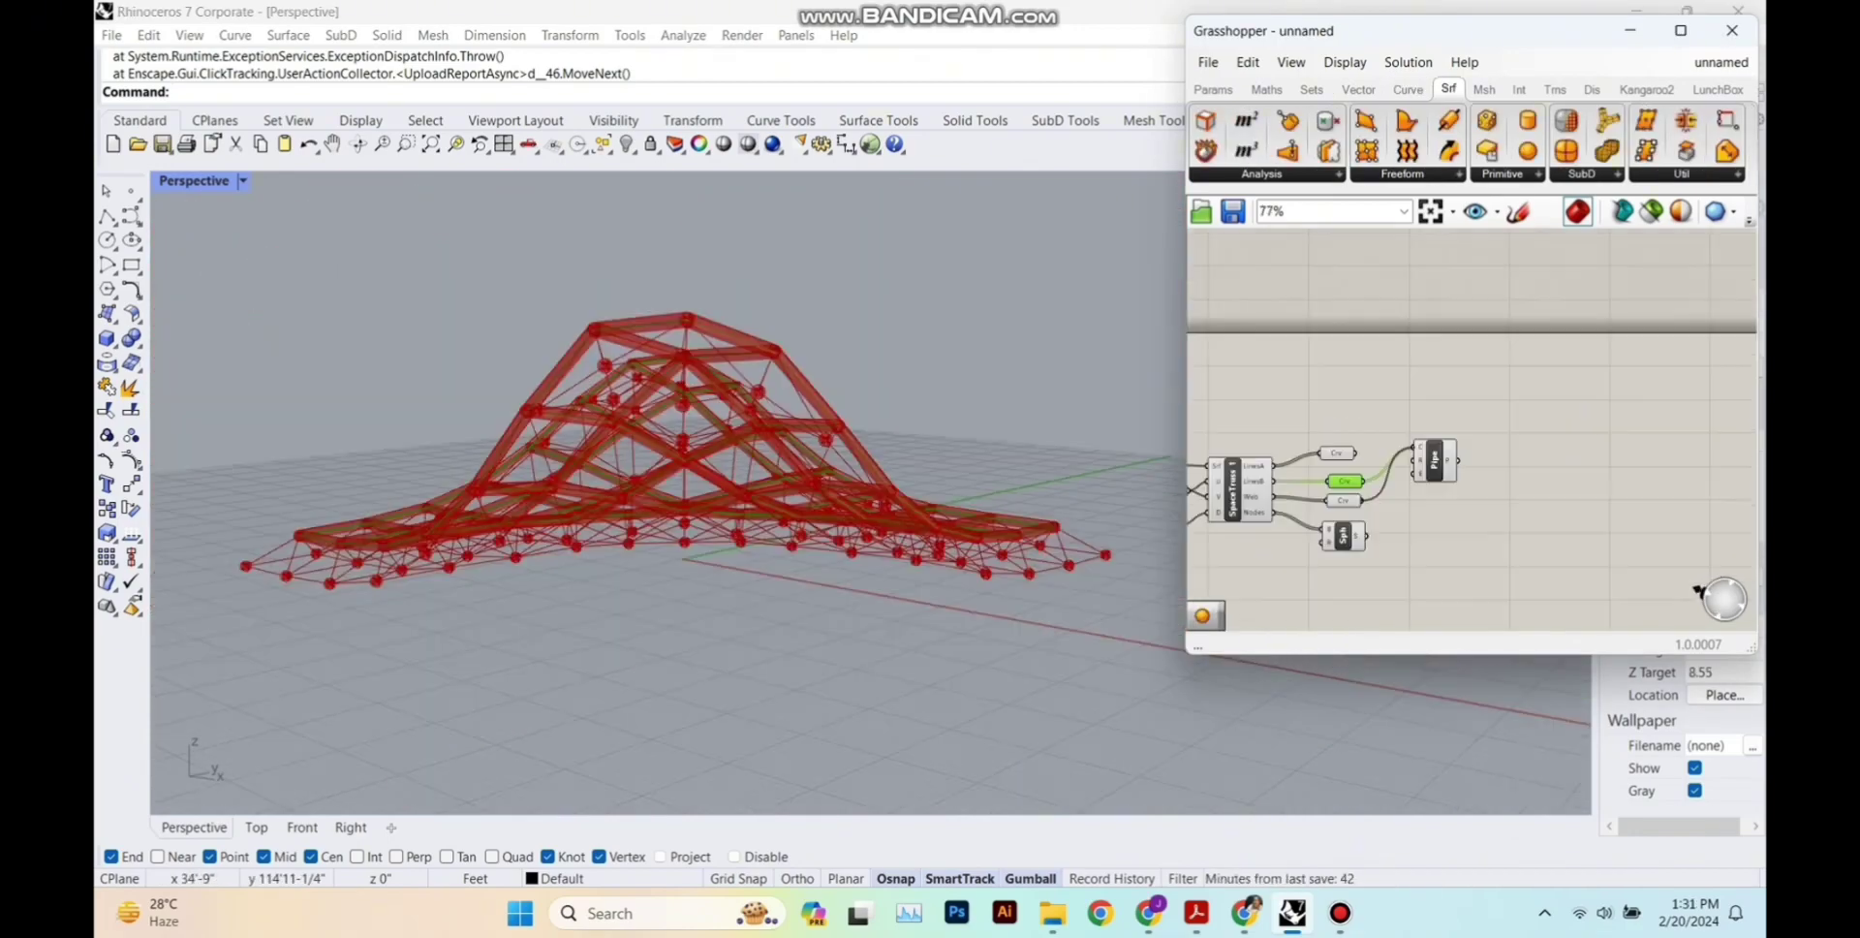
Add a number slider with the value 0.250 and wire it to the Pipe component's R input.
{"action": "scroll", "coordinate": [1472, 436], "scroll_direction": "up", "scroll_amount": 3}
{"action": "scroll", "coordinate": [1697, 589], "scroll_direction": "down", "scroll_amount": 2}
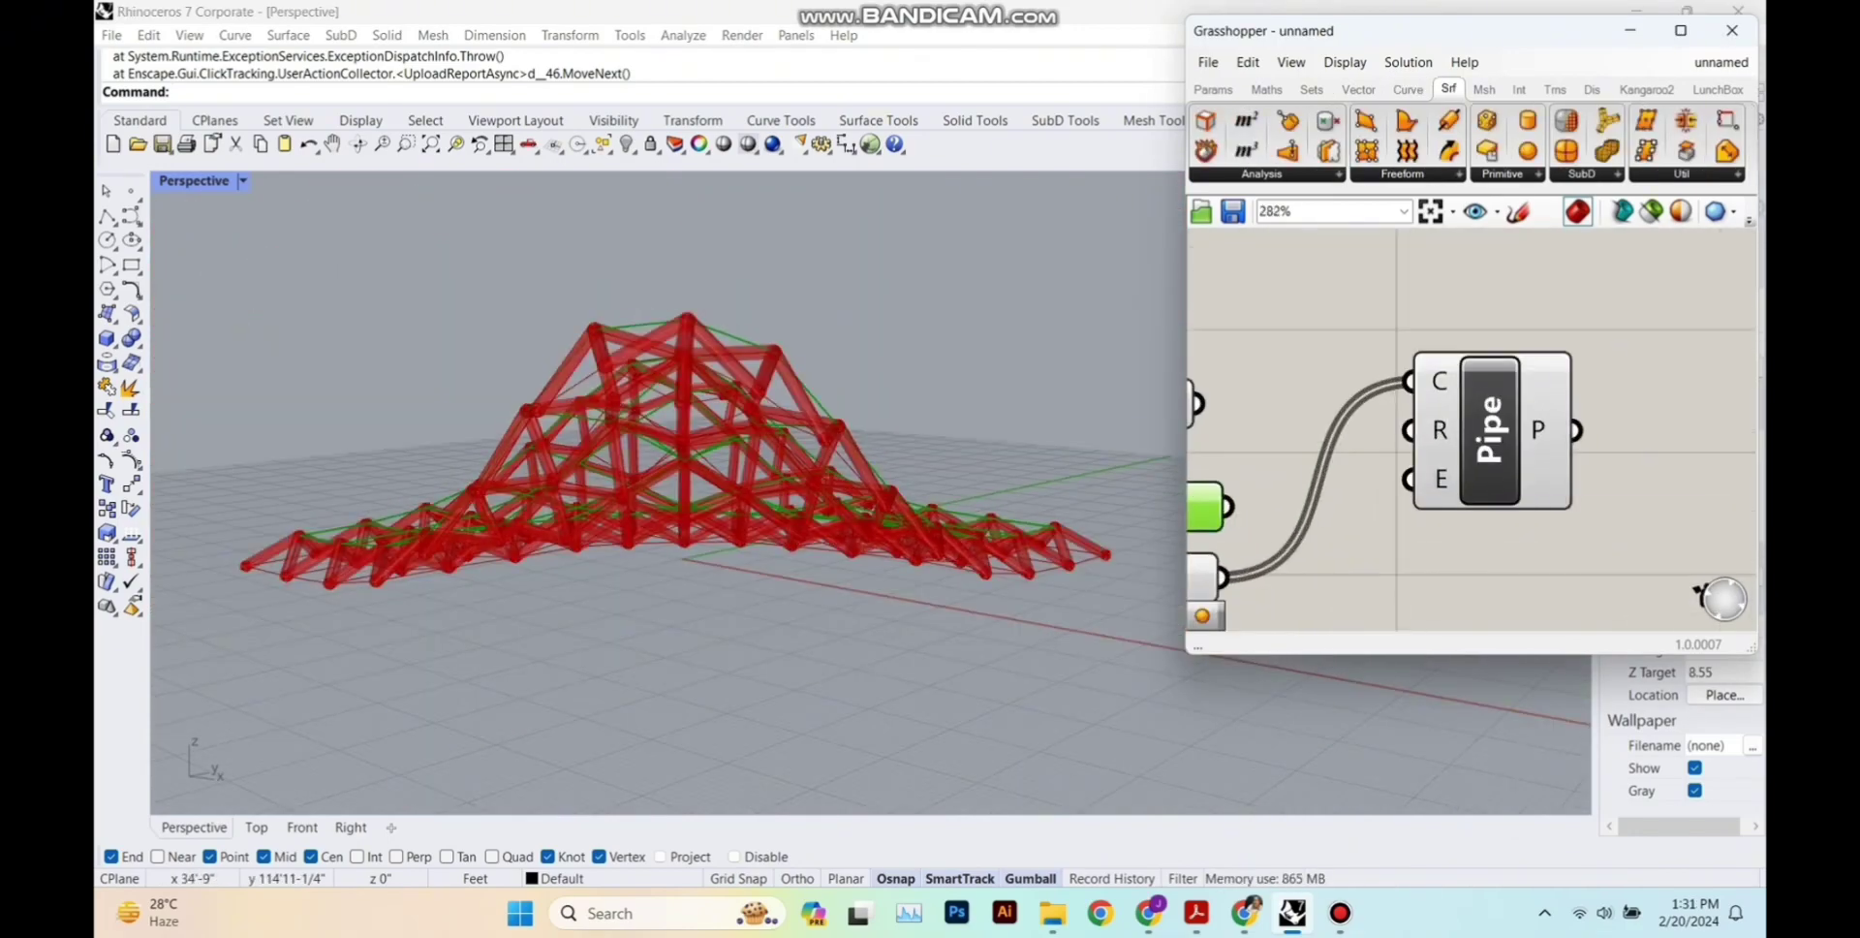
{"action": "double_click", "coordinate": [1372, 308]}
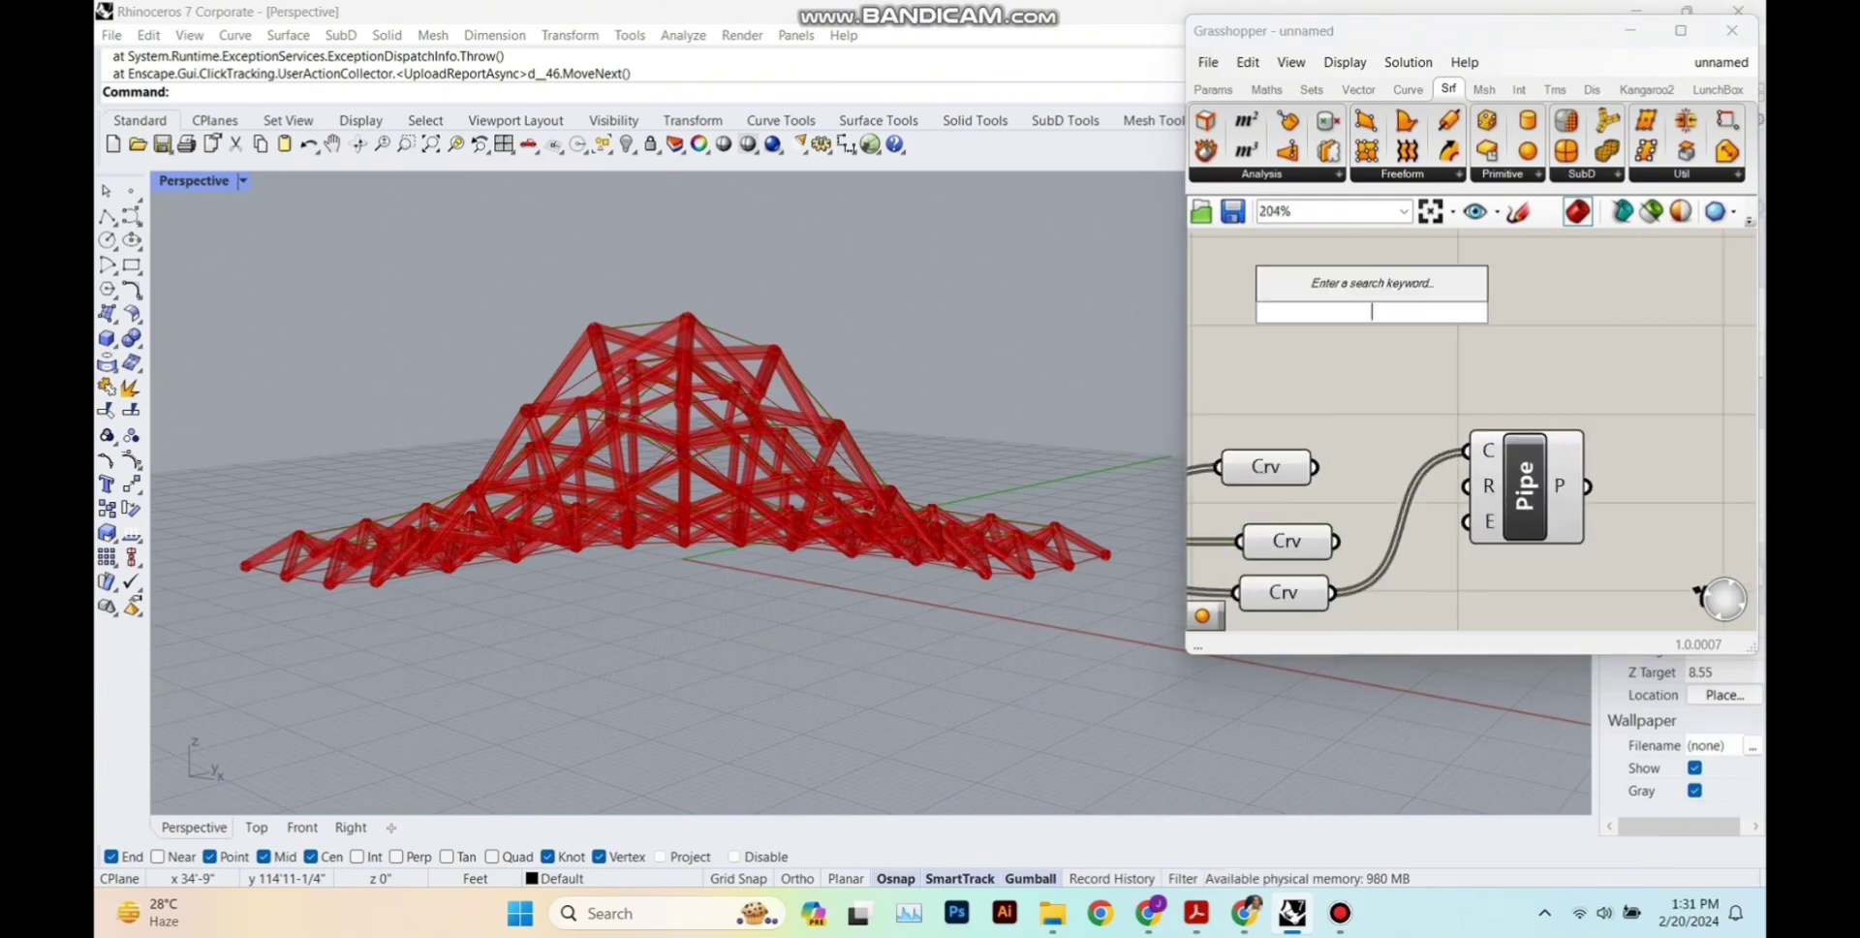
{"action": "type", "text": "NU"}
{"action": "key", "text": "Return"}
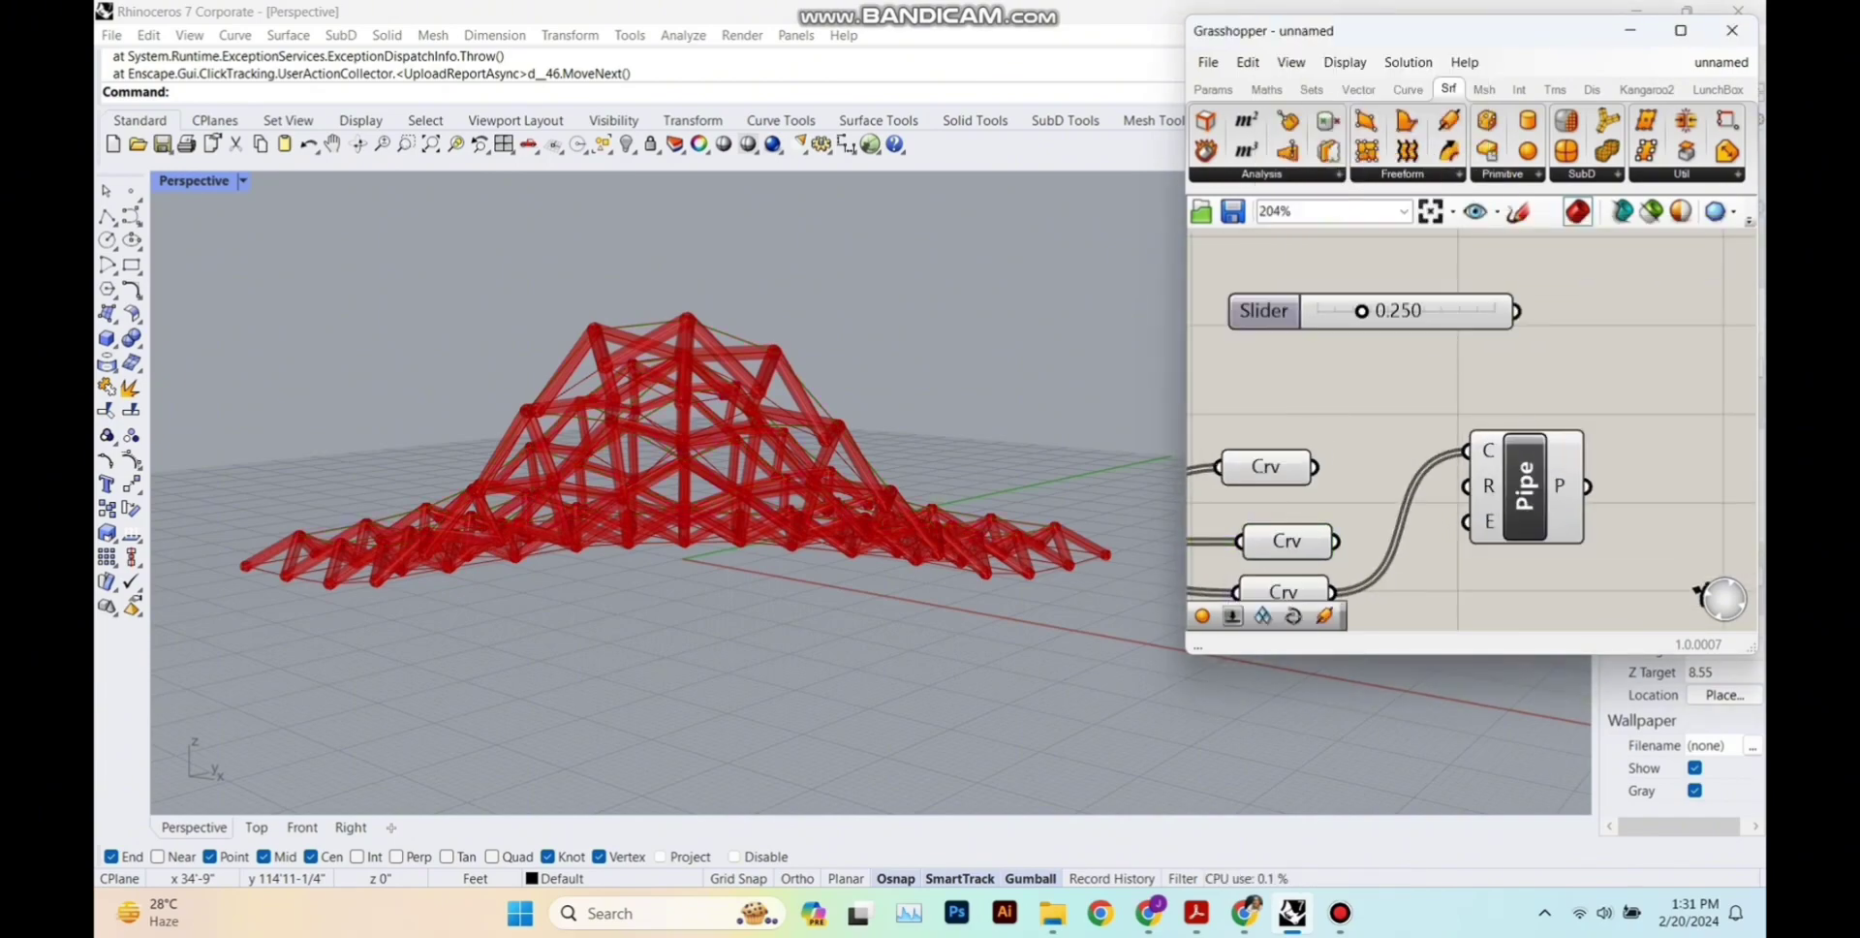
{"action": "left_click_drag", "start_coordinate": [1450, 405], "coordinate": [1466, 486]}
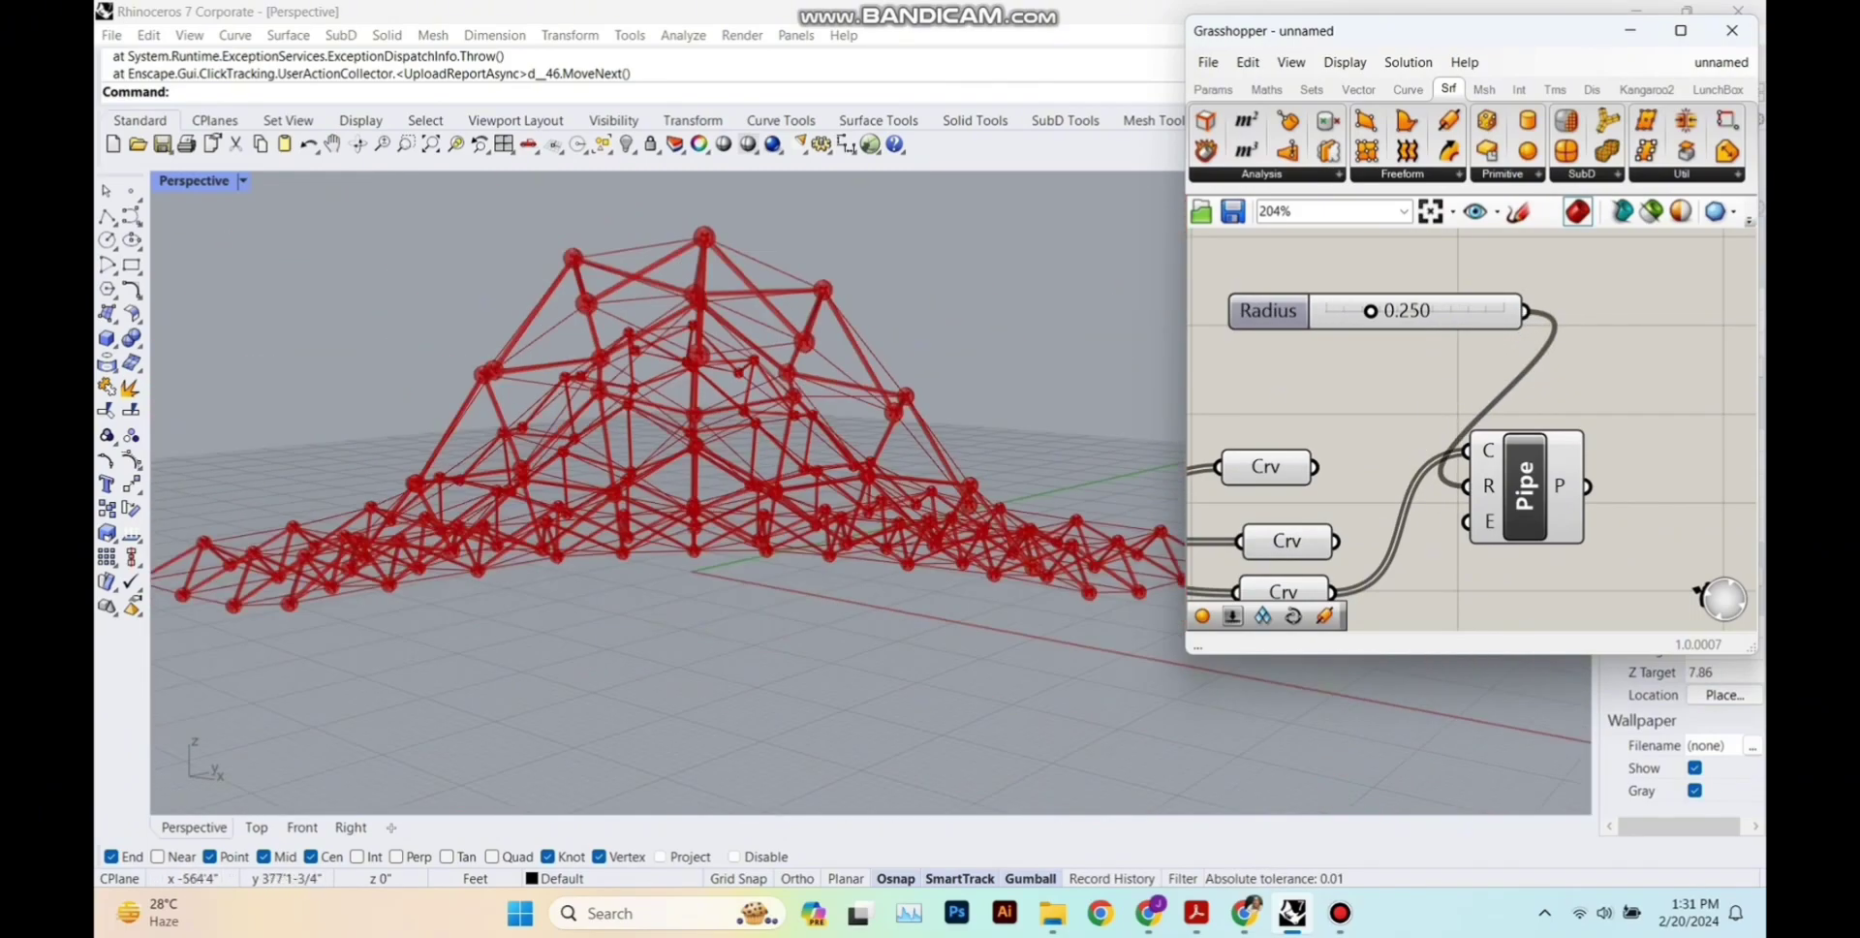
Increase the pipe radius of the truss web members to 0.313.
{"action": "right_click_drag", "start_coordinate": [620, 417], "coordinate": [823, 334]}
{"action": "scroll", "coordinate": [640, 388], "scroll_direction": "up", "scroll_amount": 5}
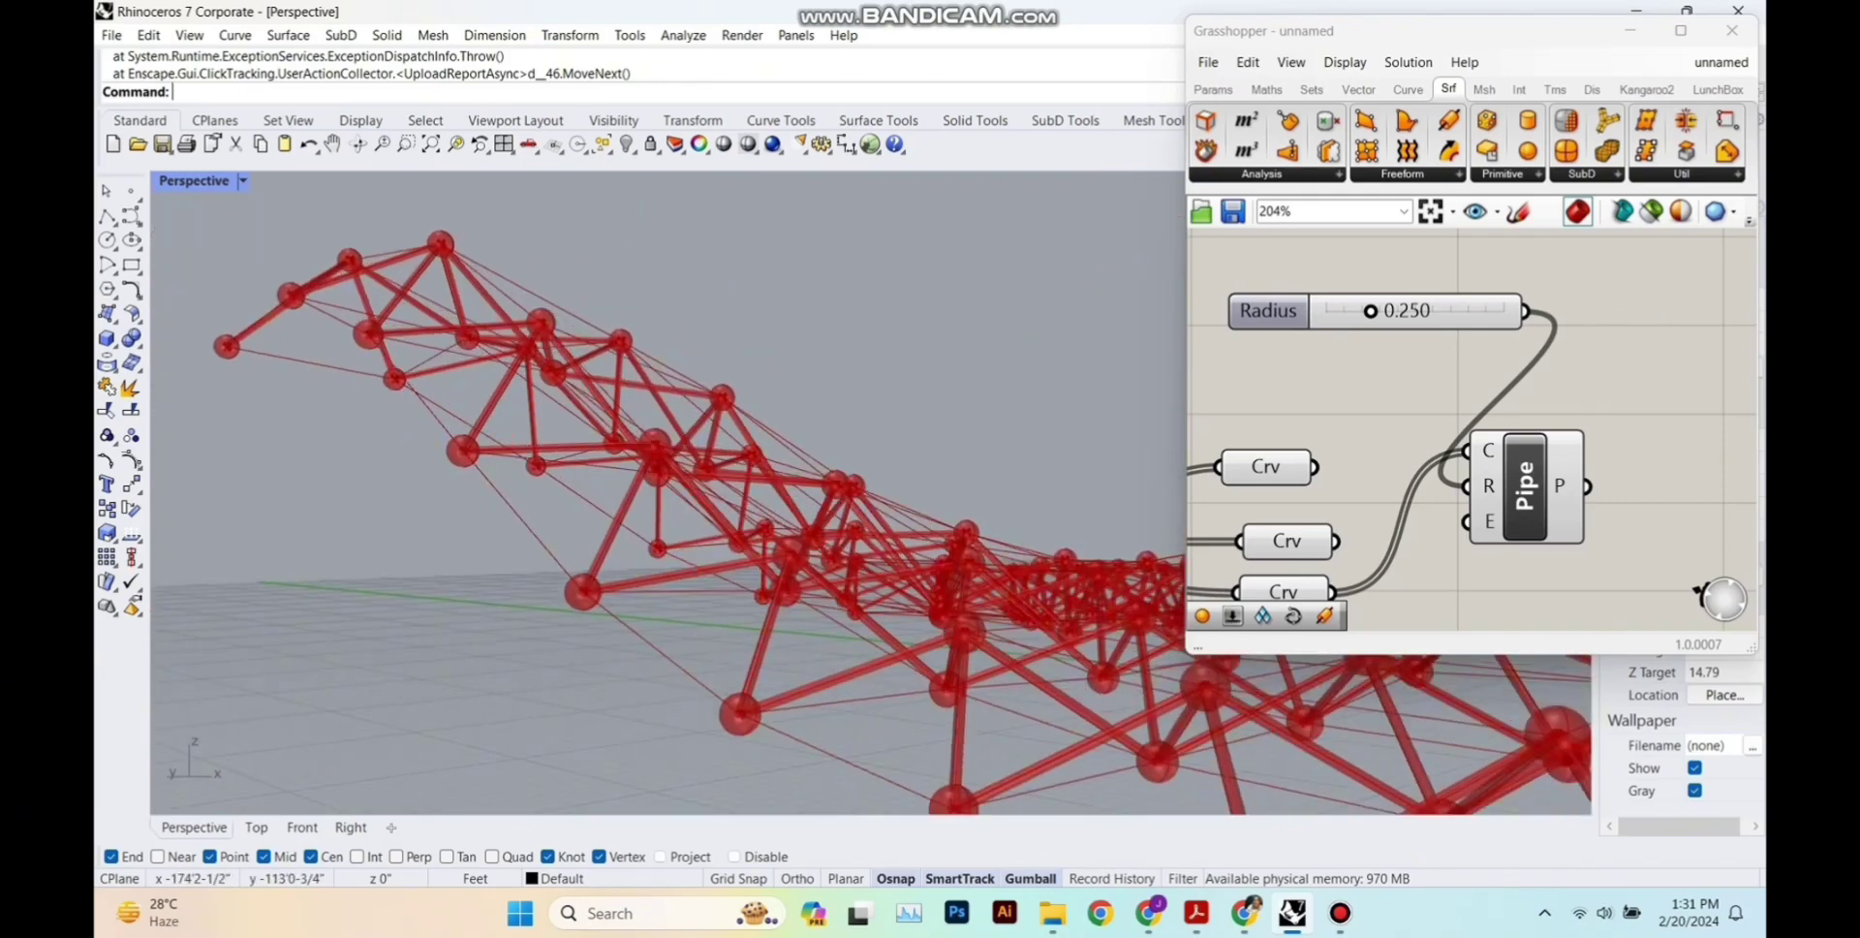
{"action": "mouse_move", "coordinate": [1370, 310]}
{"action": "left_mouse_down"}
{"action": "mouse_move", "coordinate": [1453, 310]}
{"action": "mouse_move", "coordinate": [1382, 310]}
{"action": "left_mouse_up"}
Bake the Pipe component's web members into Rhino, accepting the current attributes with colour by layer.
{"action": "right_click_drag", "start_coordinate": [1647, 407], "coordinate": [1566, 382]}
{"action": "left_click", "coordinate": [1443, 460]}
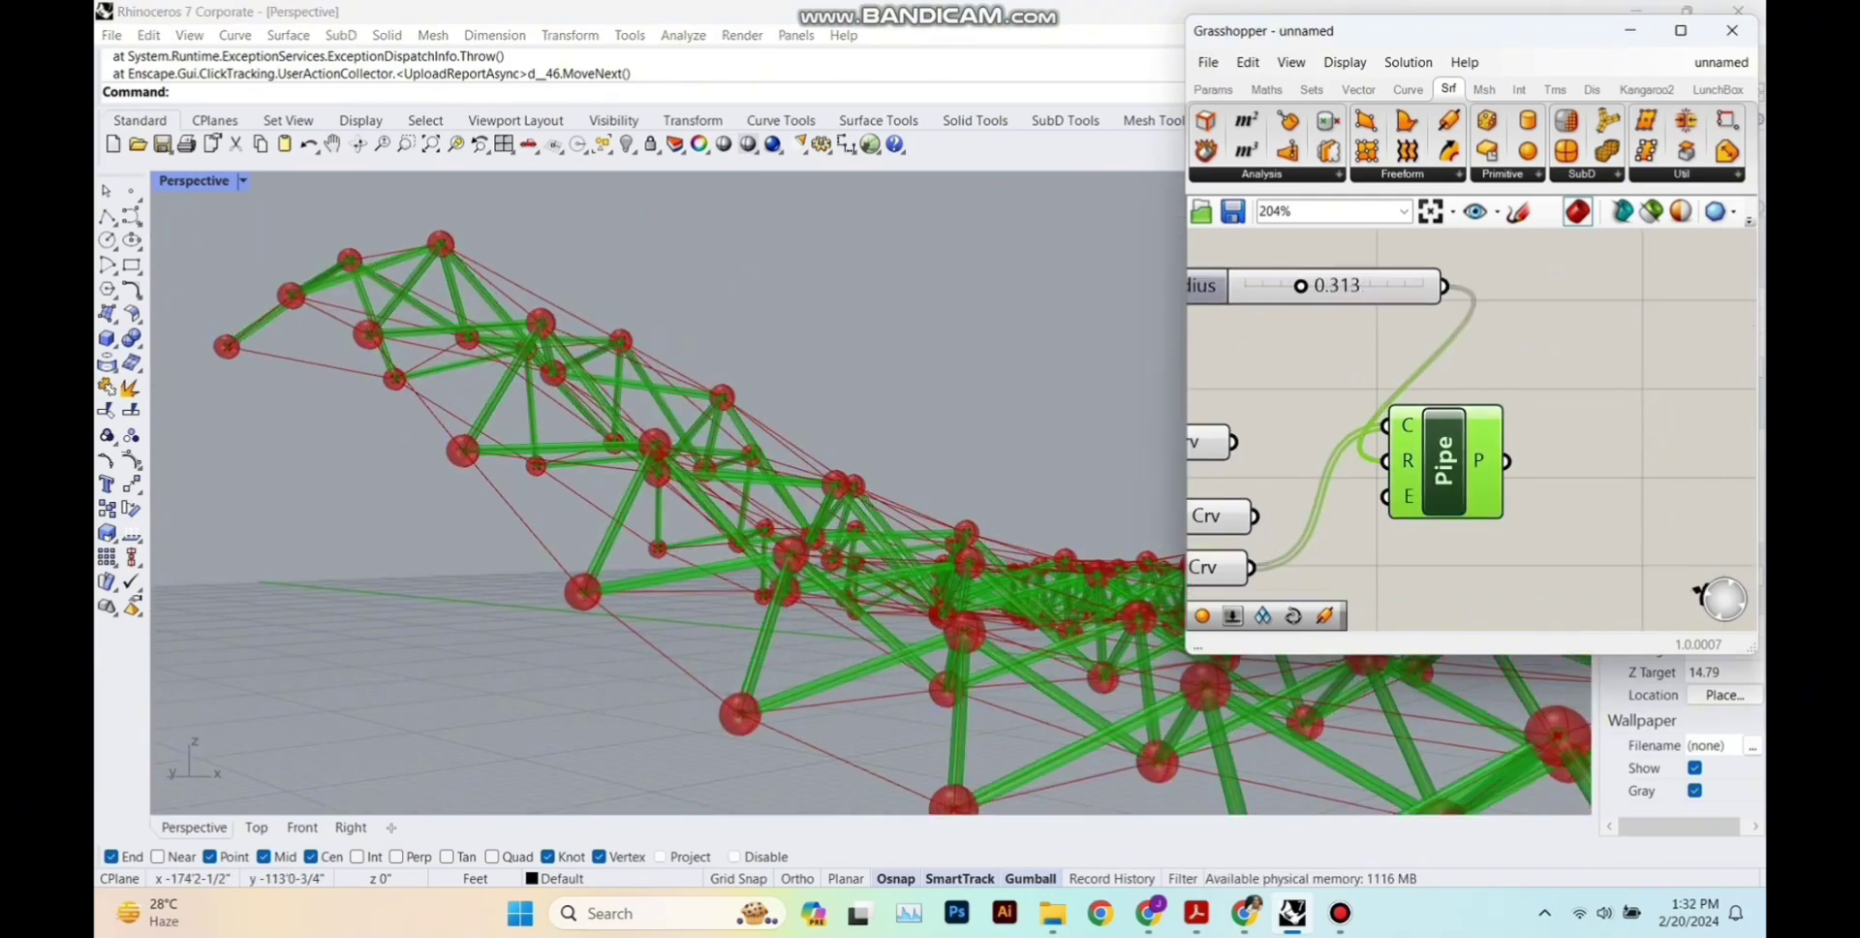
{"action": "right_click", "coordinate": [1481, 446]}
{"action": "left_click", "coordinate": [1531, 481]}
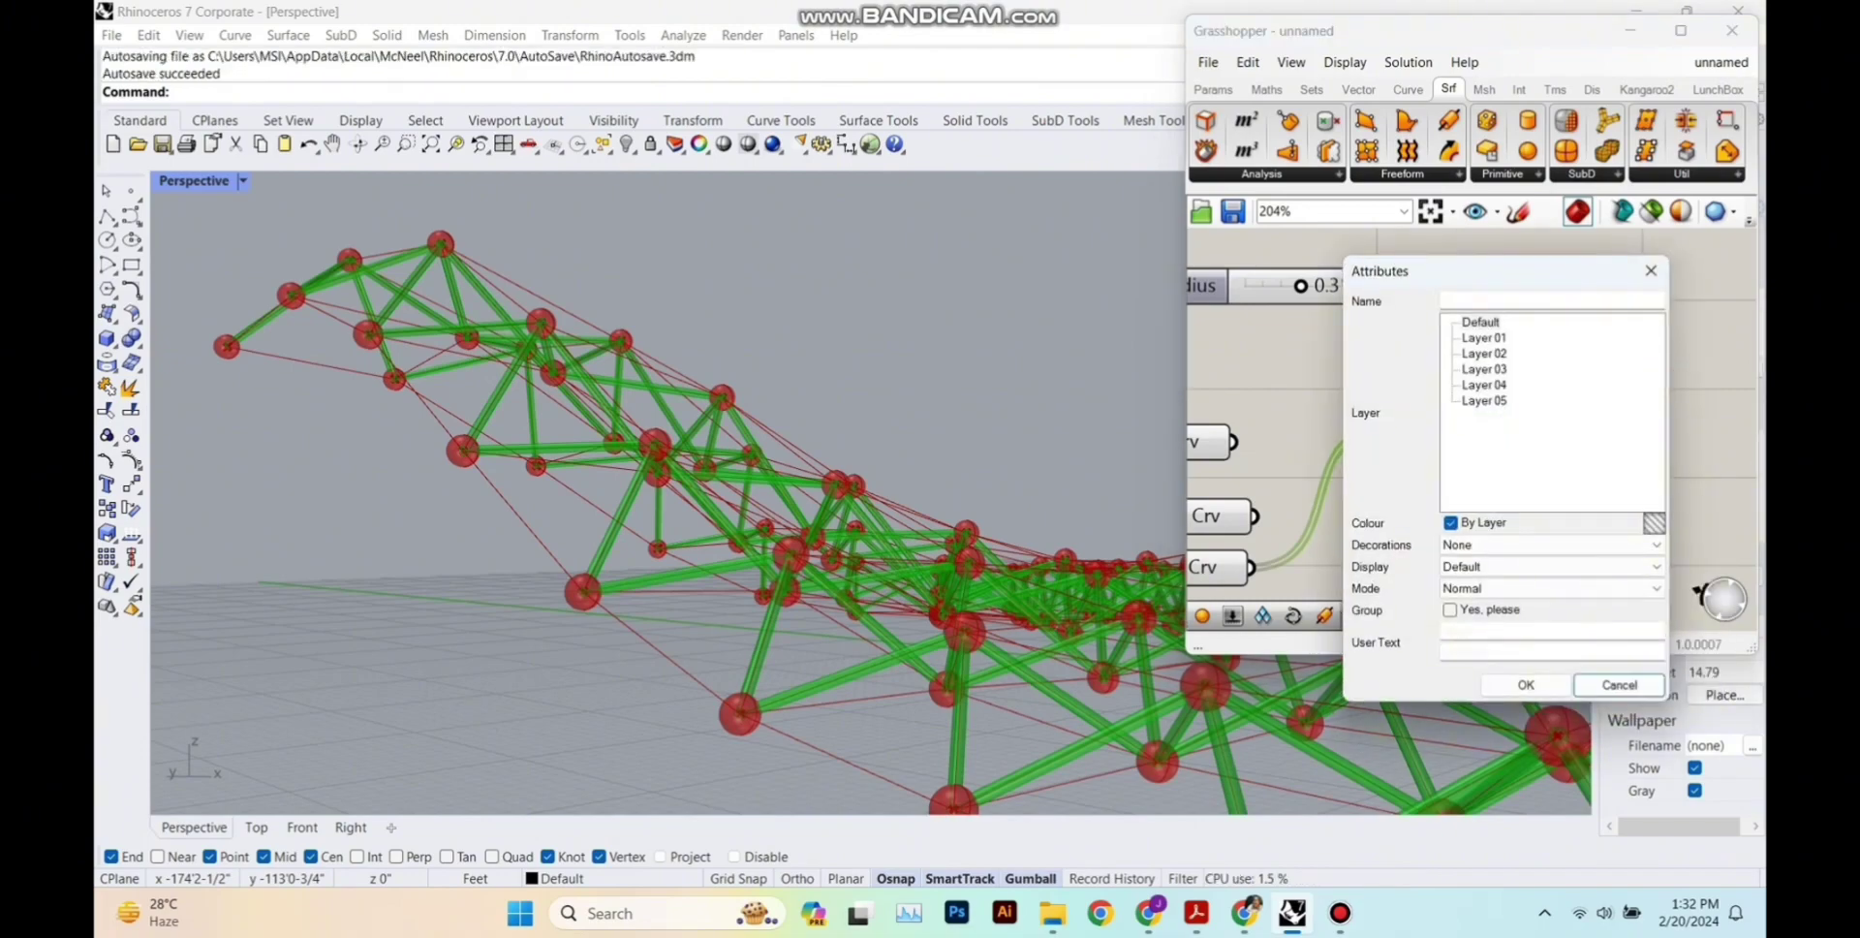
{"action": "left_click", "coordinate": [1526, 684]}
{"action": "scroll", "coordinate": [1558, 480], "scroll_direction": "down", "scroll_amount": 3}
{"action": "right_click_drag", "start_coordinate": [1541, 485], "coordinate": [1750, 416]}
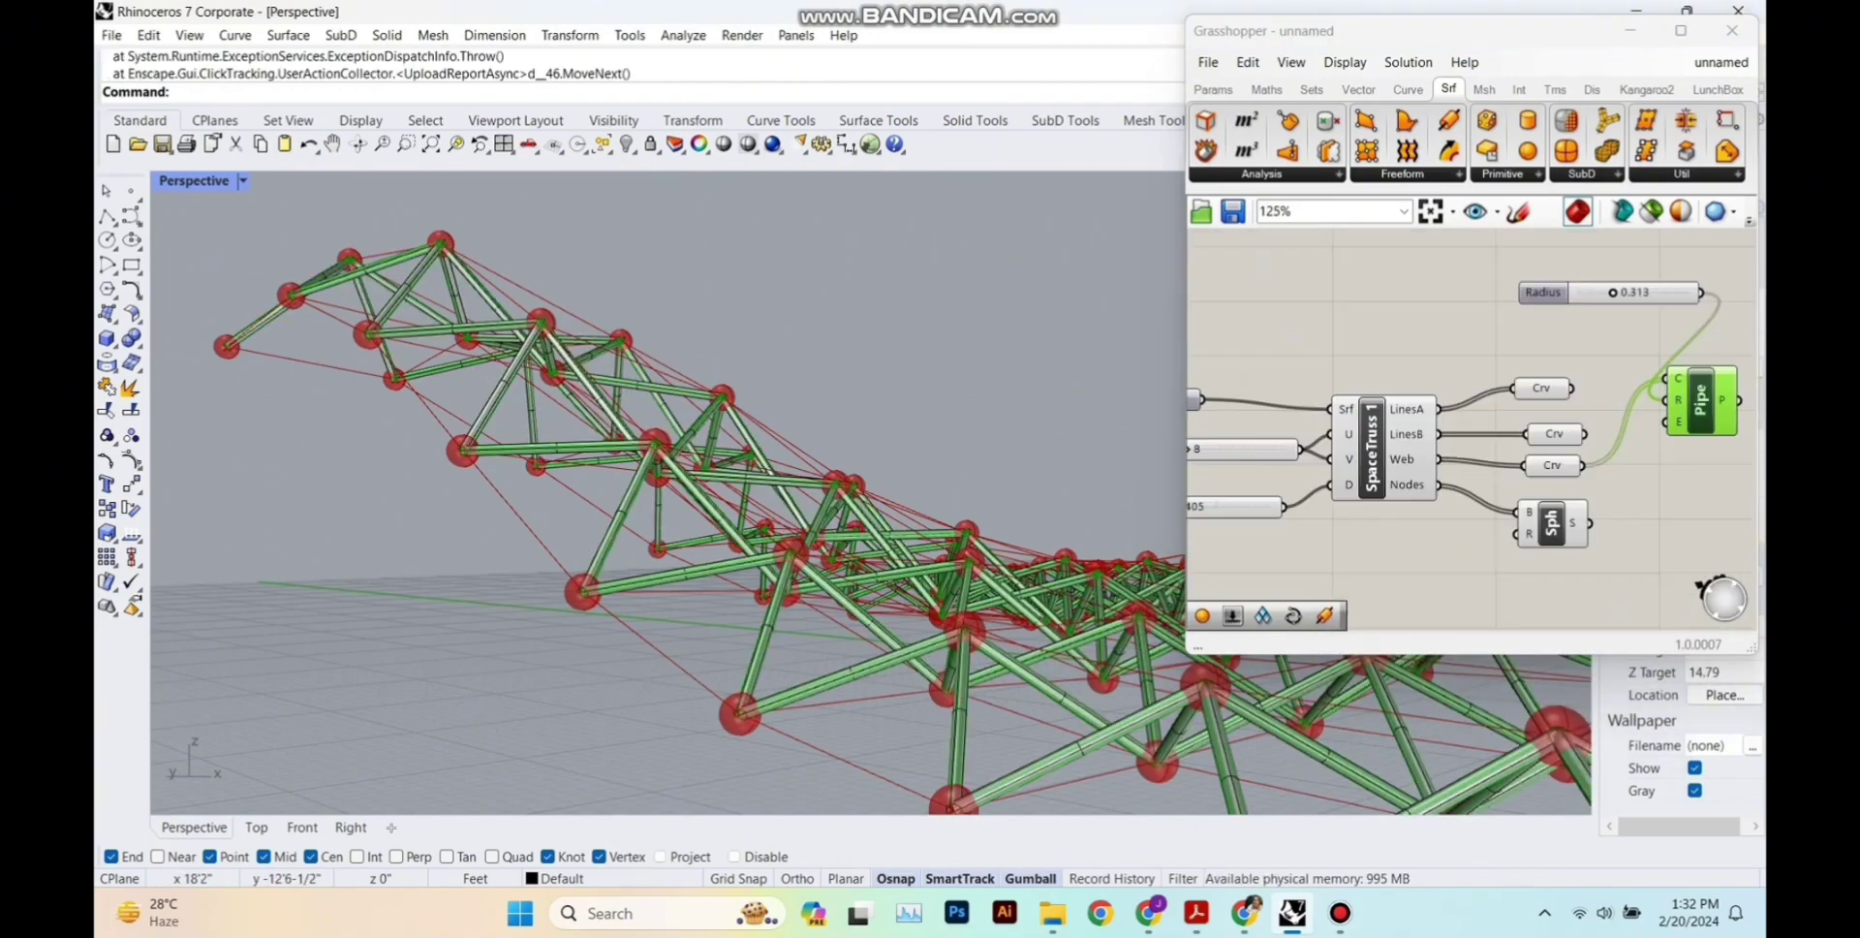
Bake the Sphere component's truss nodes into Rhino, accepting the current attributes with colour by layer.
{"action": "right_click", "coordinate": [1589, 523]}
{"action": "left_click", "coordinate": [1619, 553]}
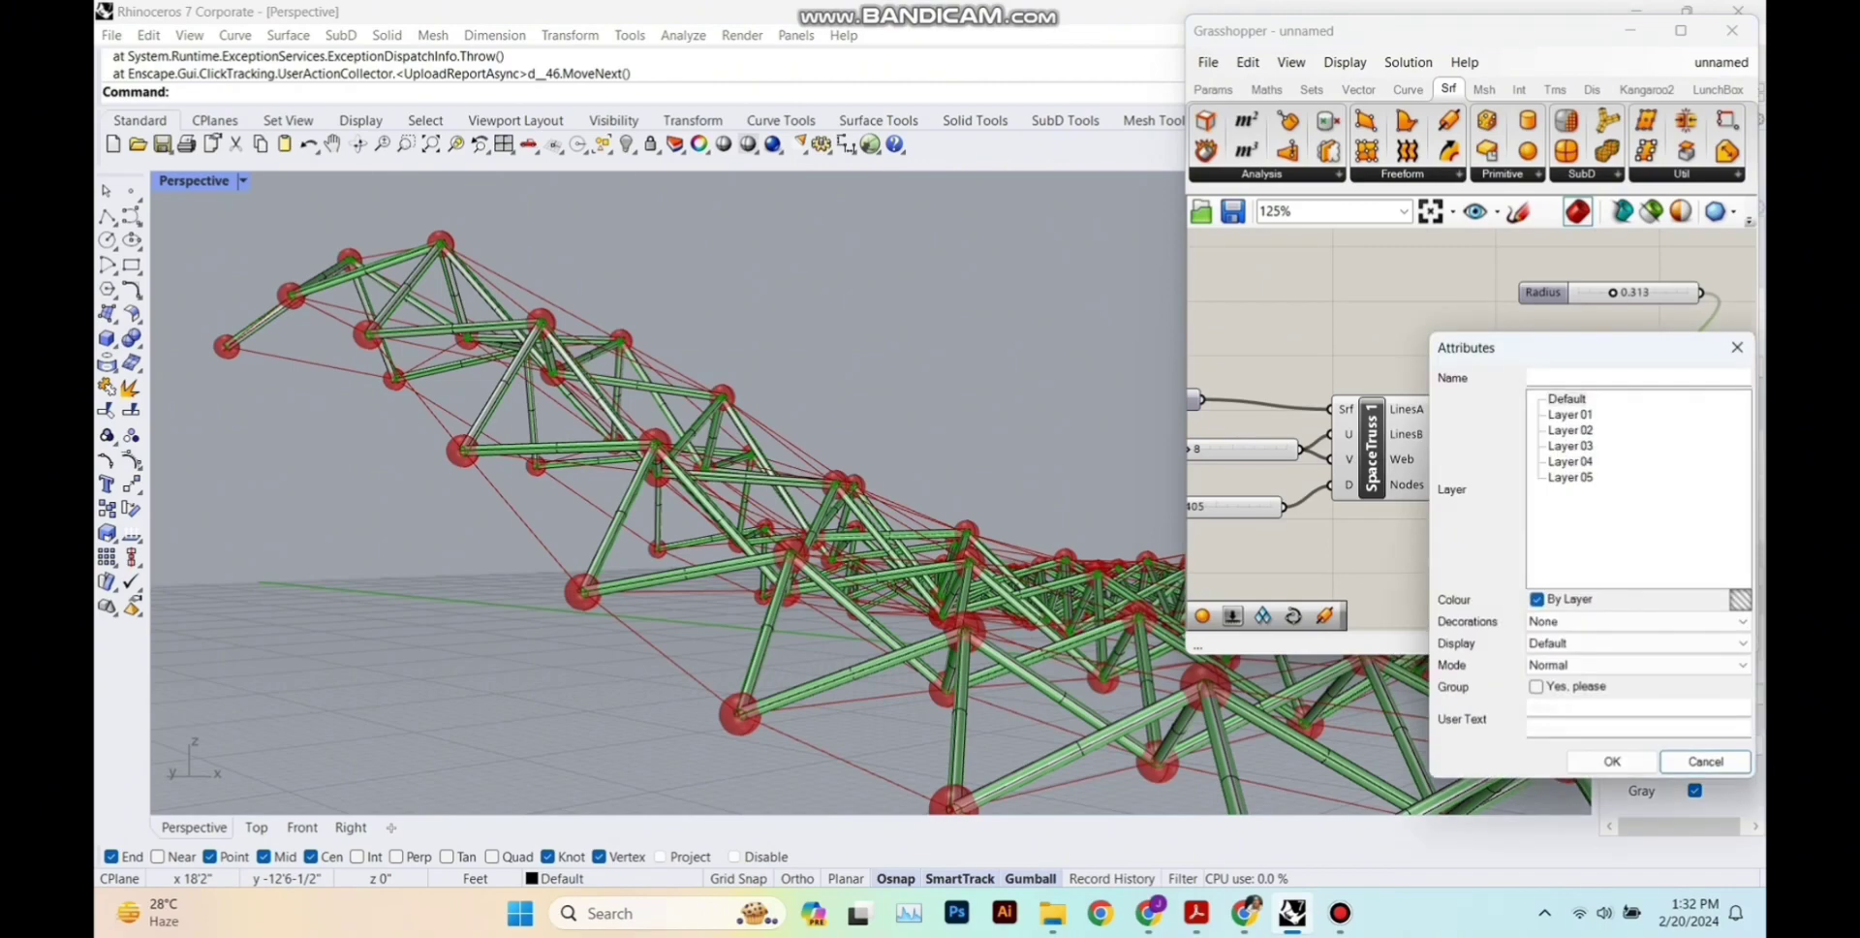
{"action": "key", "text": "Return"}
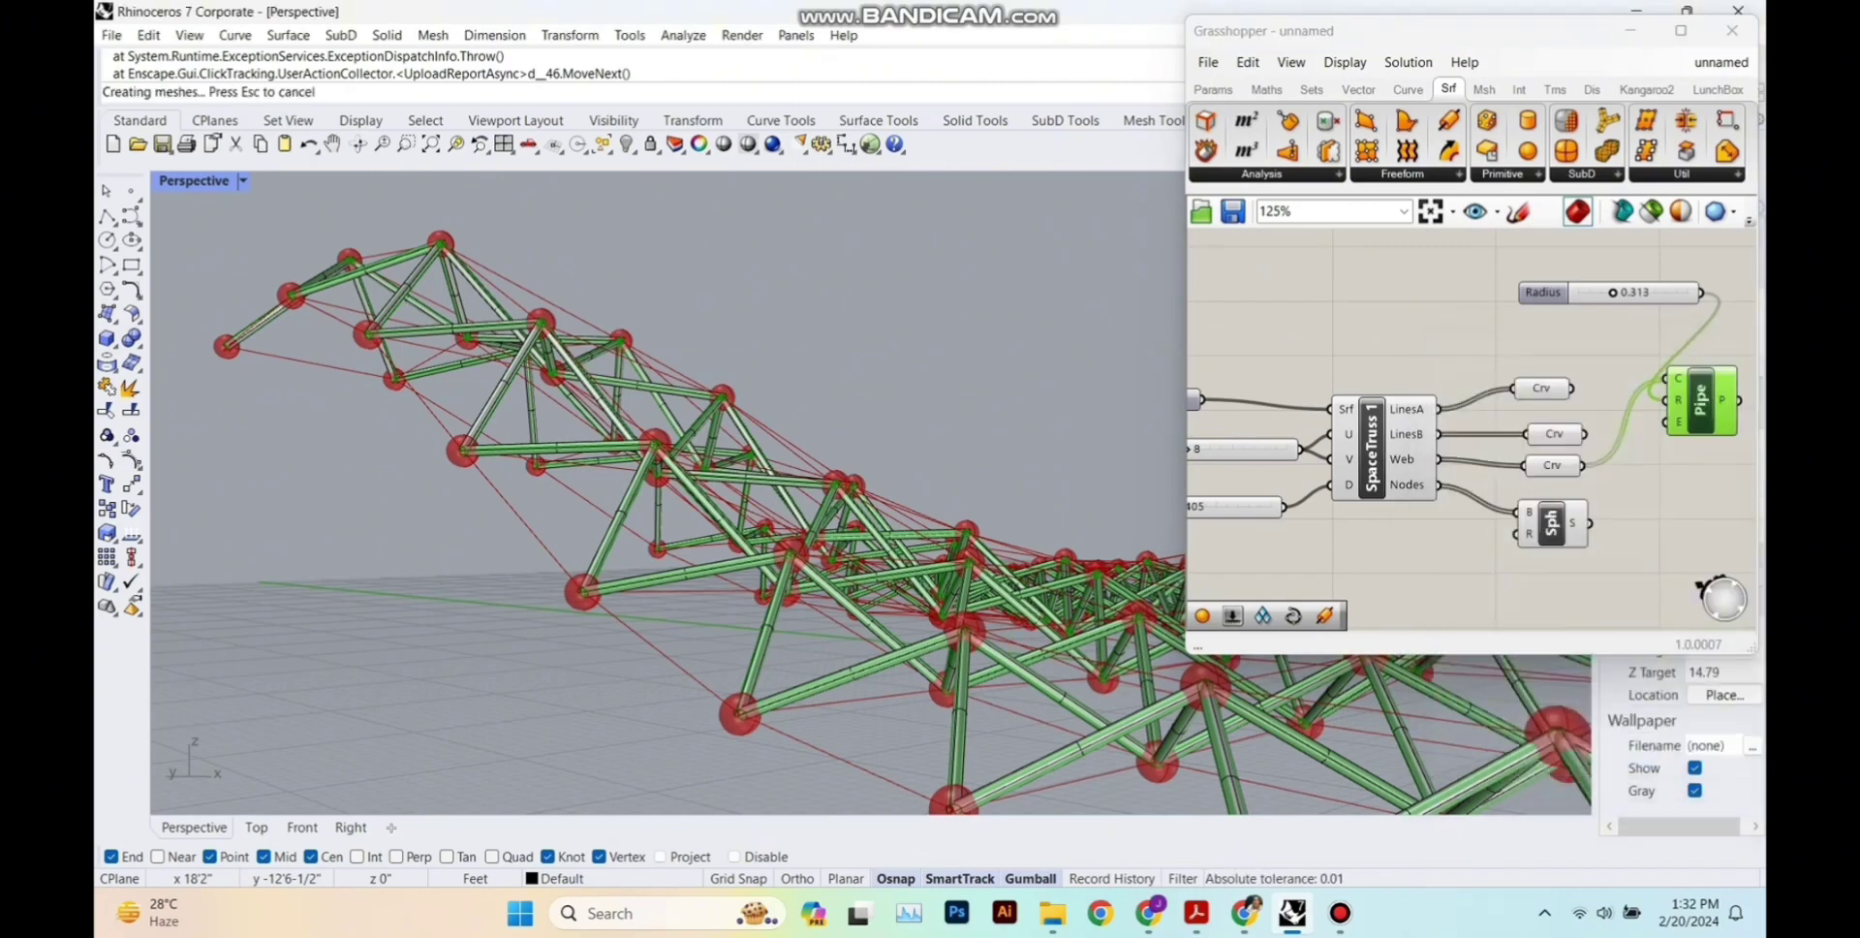
{"action": "scroll", "coordinate": [1268, 498], "scroll_direction": "down", "scroll_amount": 3}
{"action": "scroll", "coordinate": [454, 562], "scroll_direction": "down", "scroll_amount": 5}
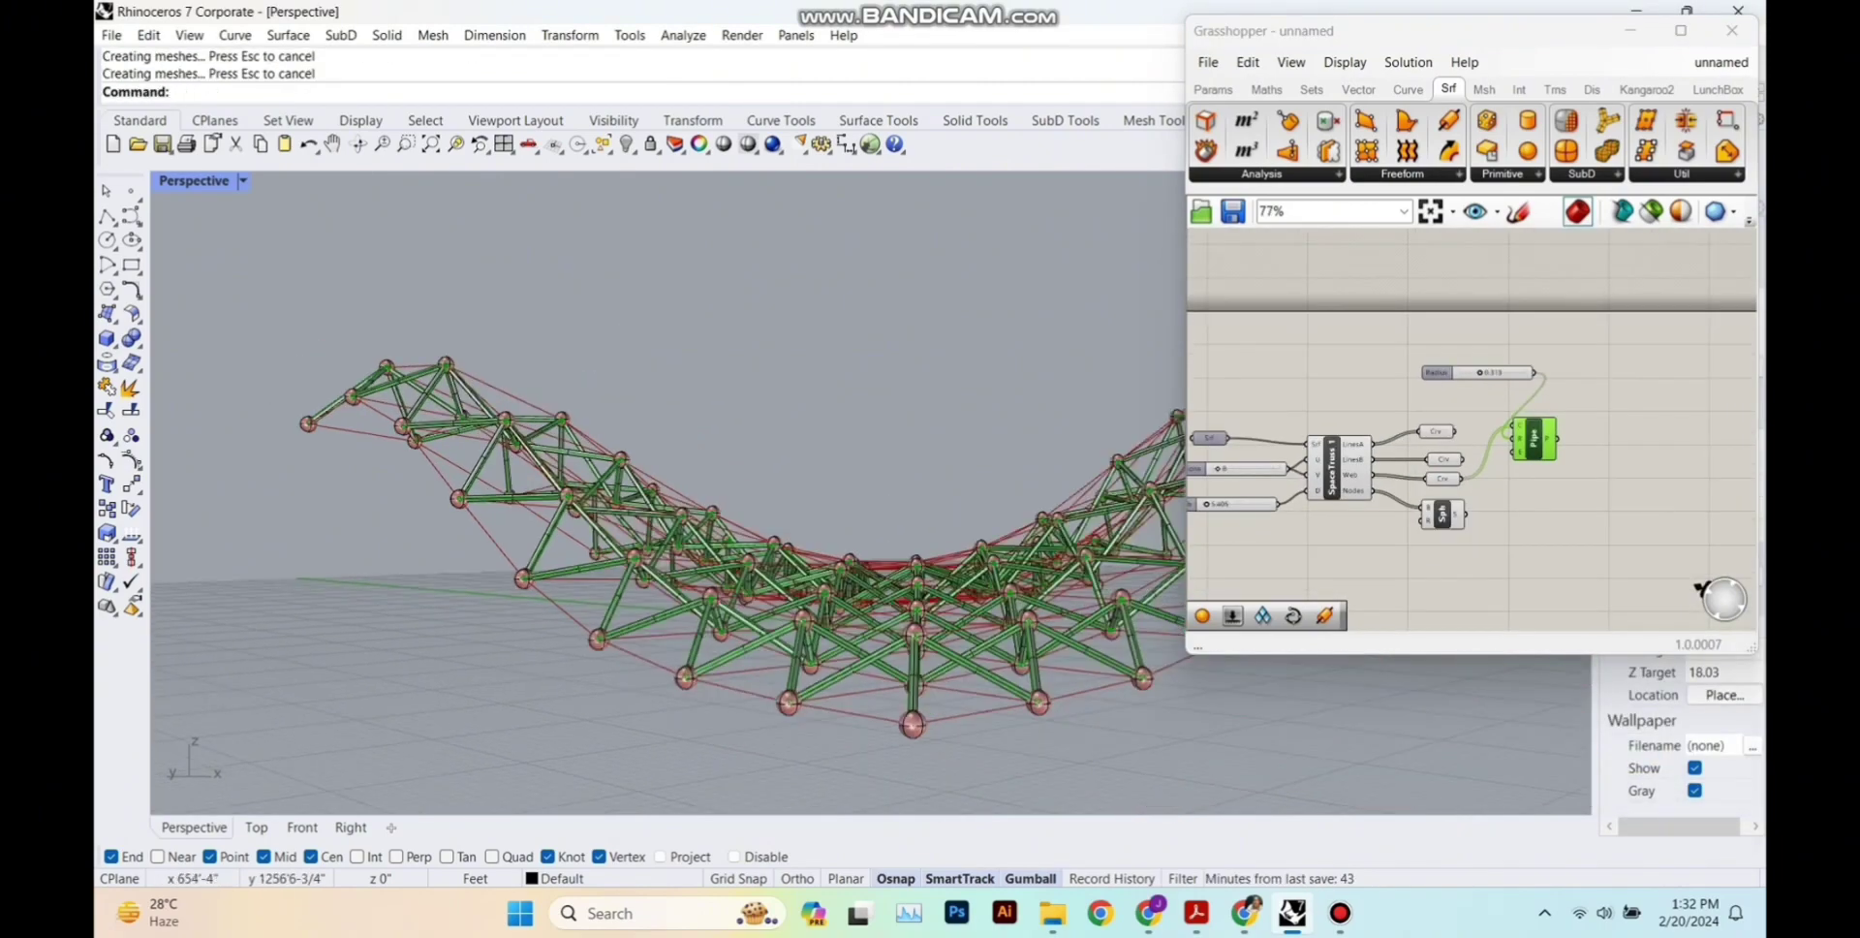
{"action": "scroll", "coordinate": [678, 504], "scroll_direction": "up", "scroll_amount": 3}
{"action": "right_click_drag", "start_coordinate": [679, 504], "coordinate": [571, 550]}
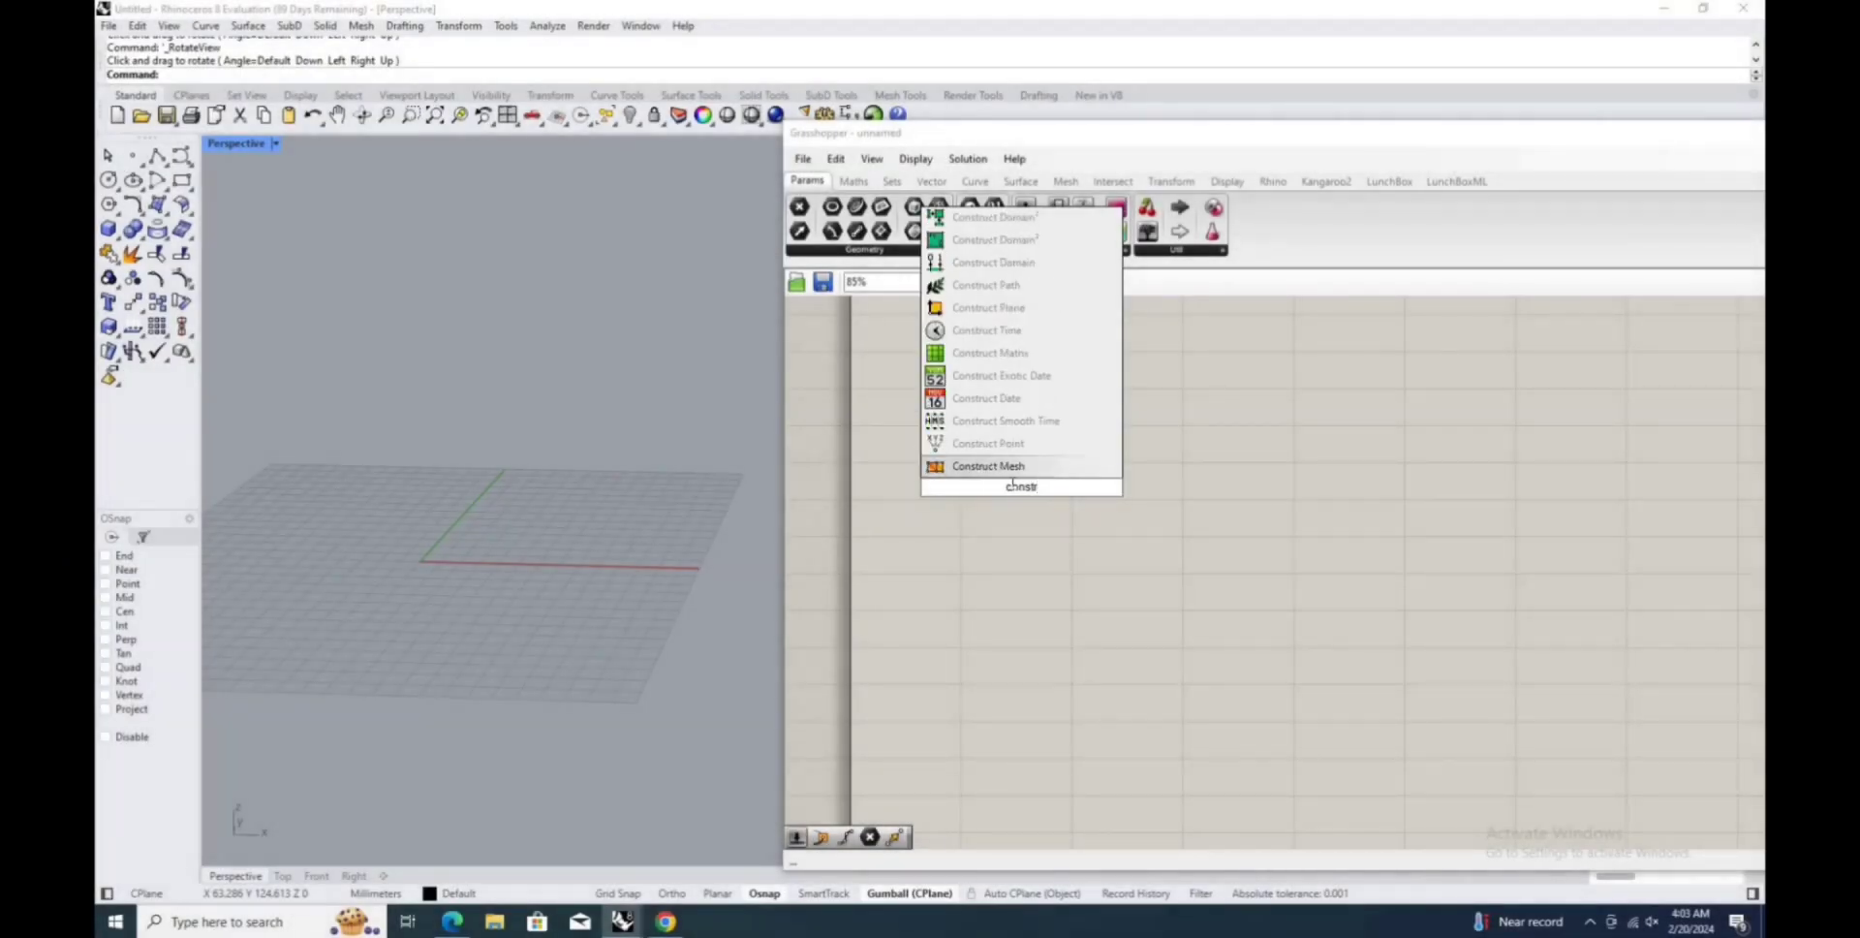
In a new Grasshopper definition, add a Construct Point component and wire a number slider to its Z coordinate input.
{"action": "left_click", "coordinate": [978, 448]}
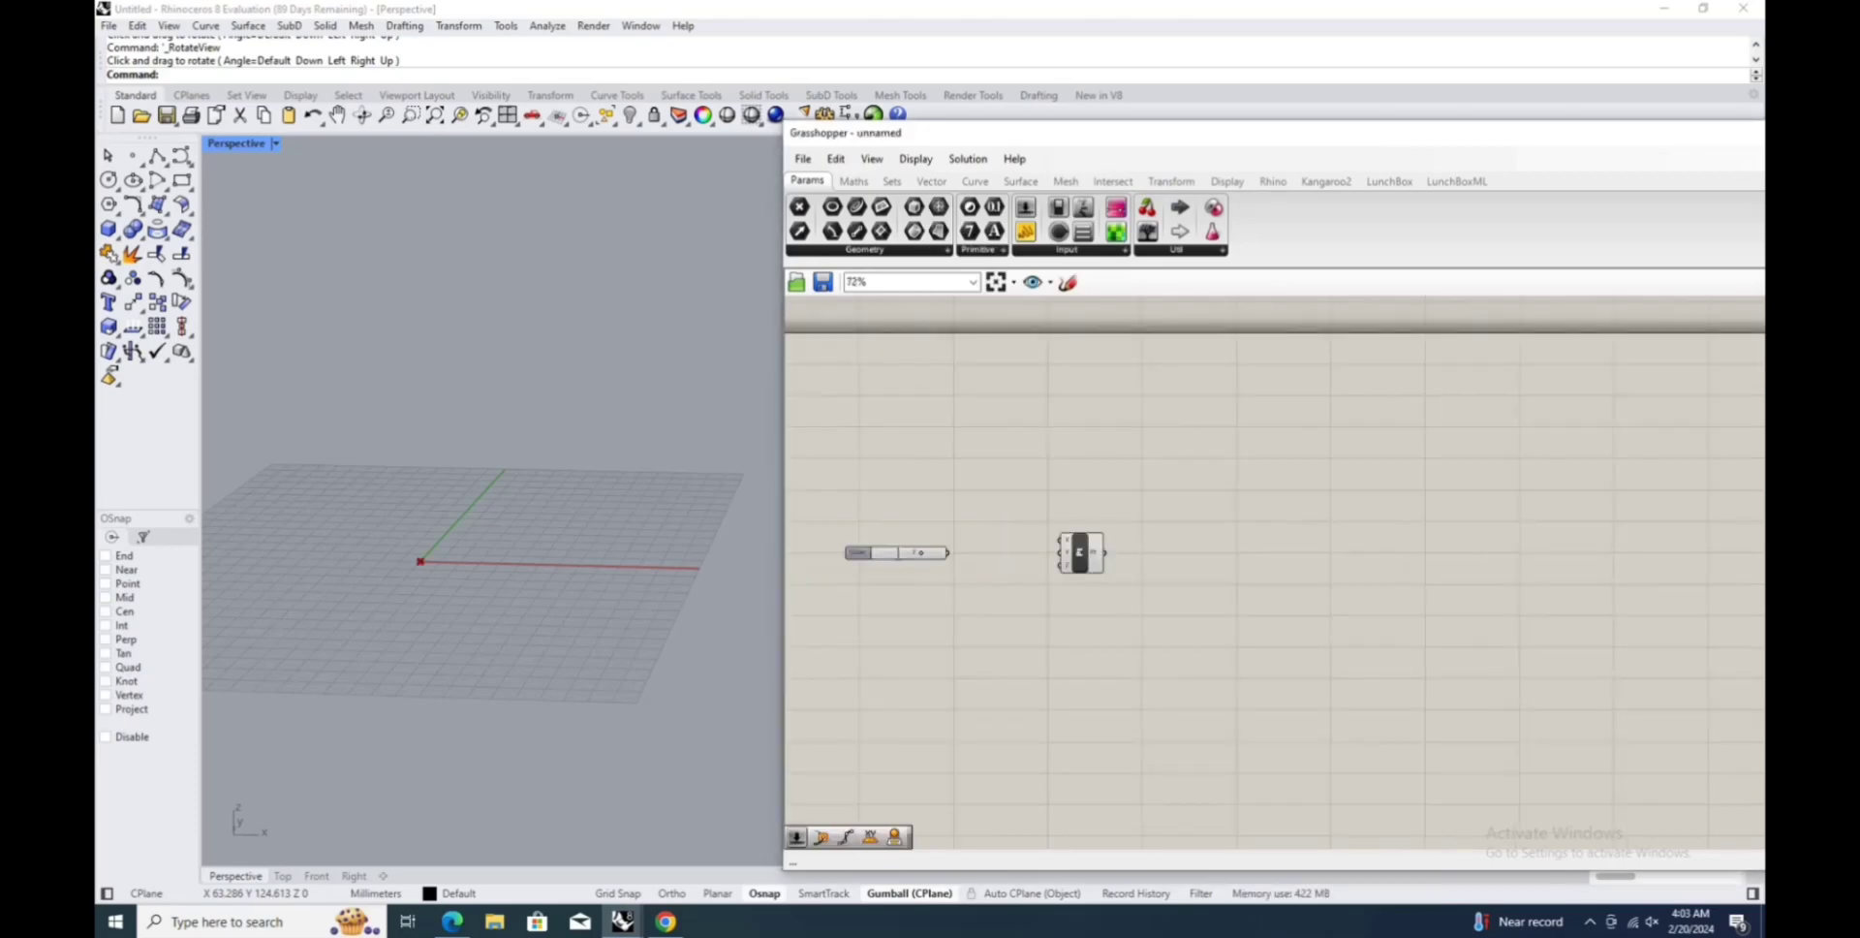
{"action": "left_click_drag", "start_coordinate": [867, 553], "coordinate": [901, 567]}
{"action": "left_click_drag", "start_coordinate": [1002, 566], "coordinate": [1063, 566]}
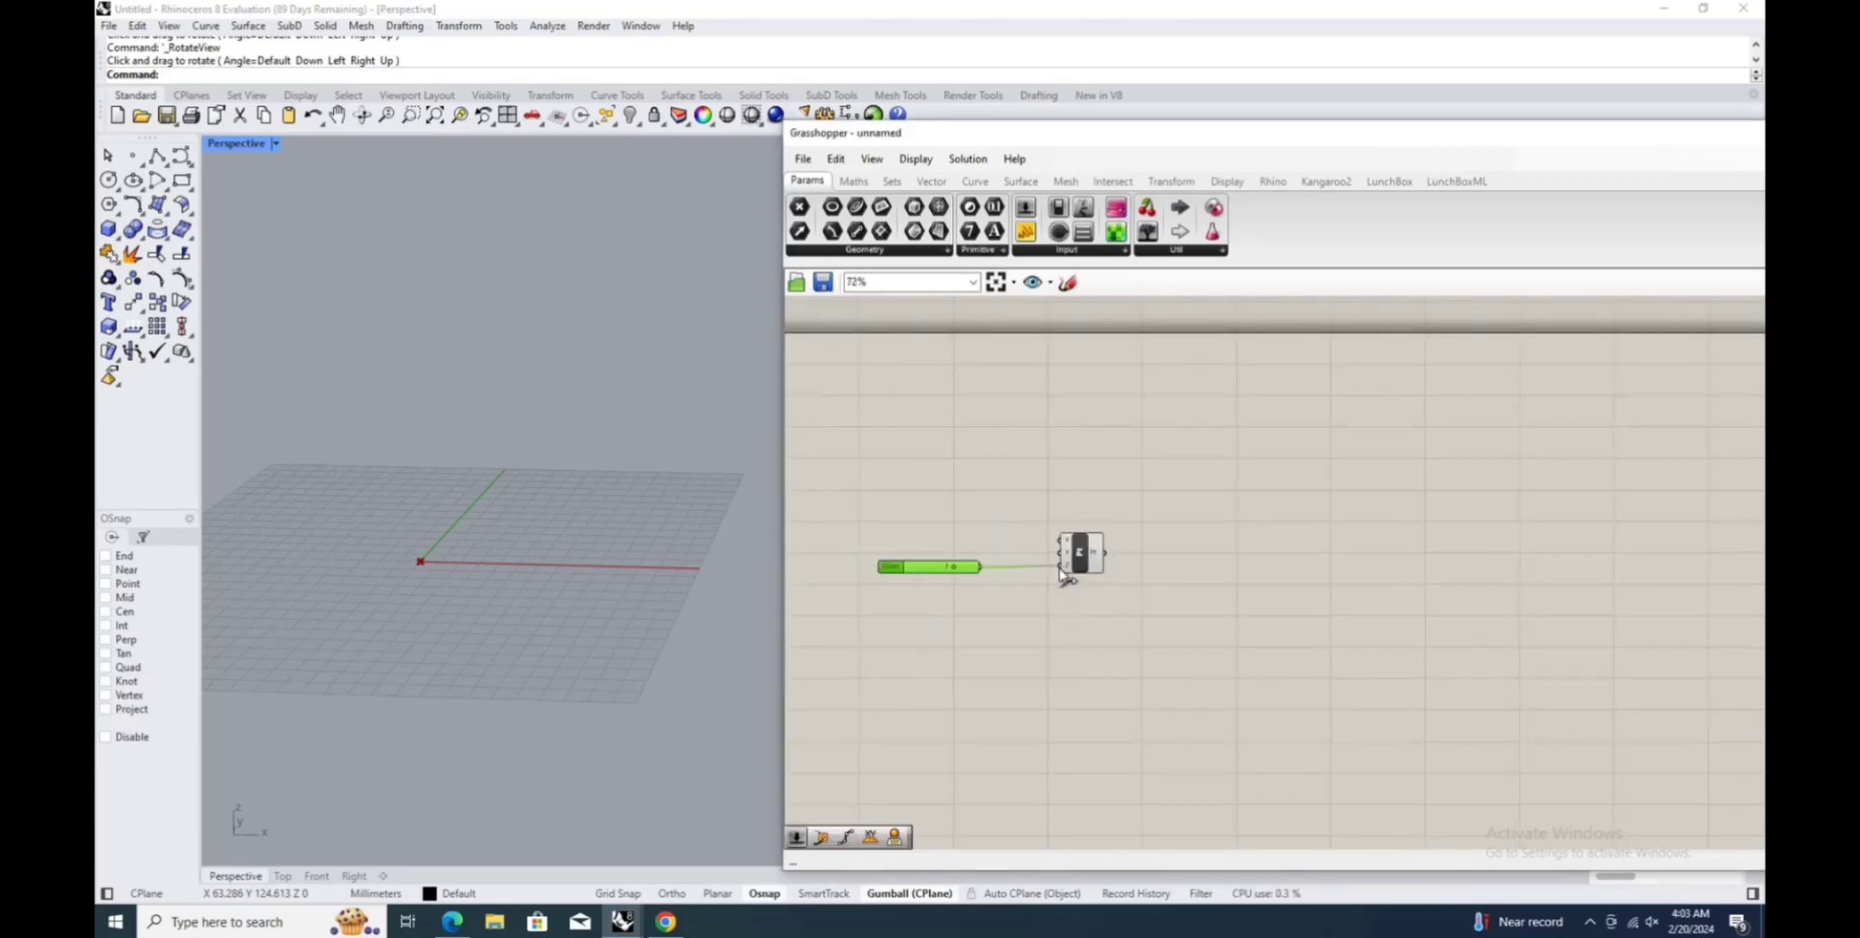
Add a Line SDL component starting at the constructed point and a Unit X vector for its direction.
{"action": "double_click", "coordinate": [1198, 595]}
{"action": "type", "text": "sdl"}
{"action": "left_click", "coordinate": [1196, 577]}
{"action": "left_click_drag", "start_coordinate": [1196, 579], "coordinate": [1119, 561]}
{"action": "double_click", "coordinate": [1081, 620]}
{"action": "type", "text": "x"}
{"action": "left_click", "coordinate": [1078, 599]}
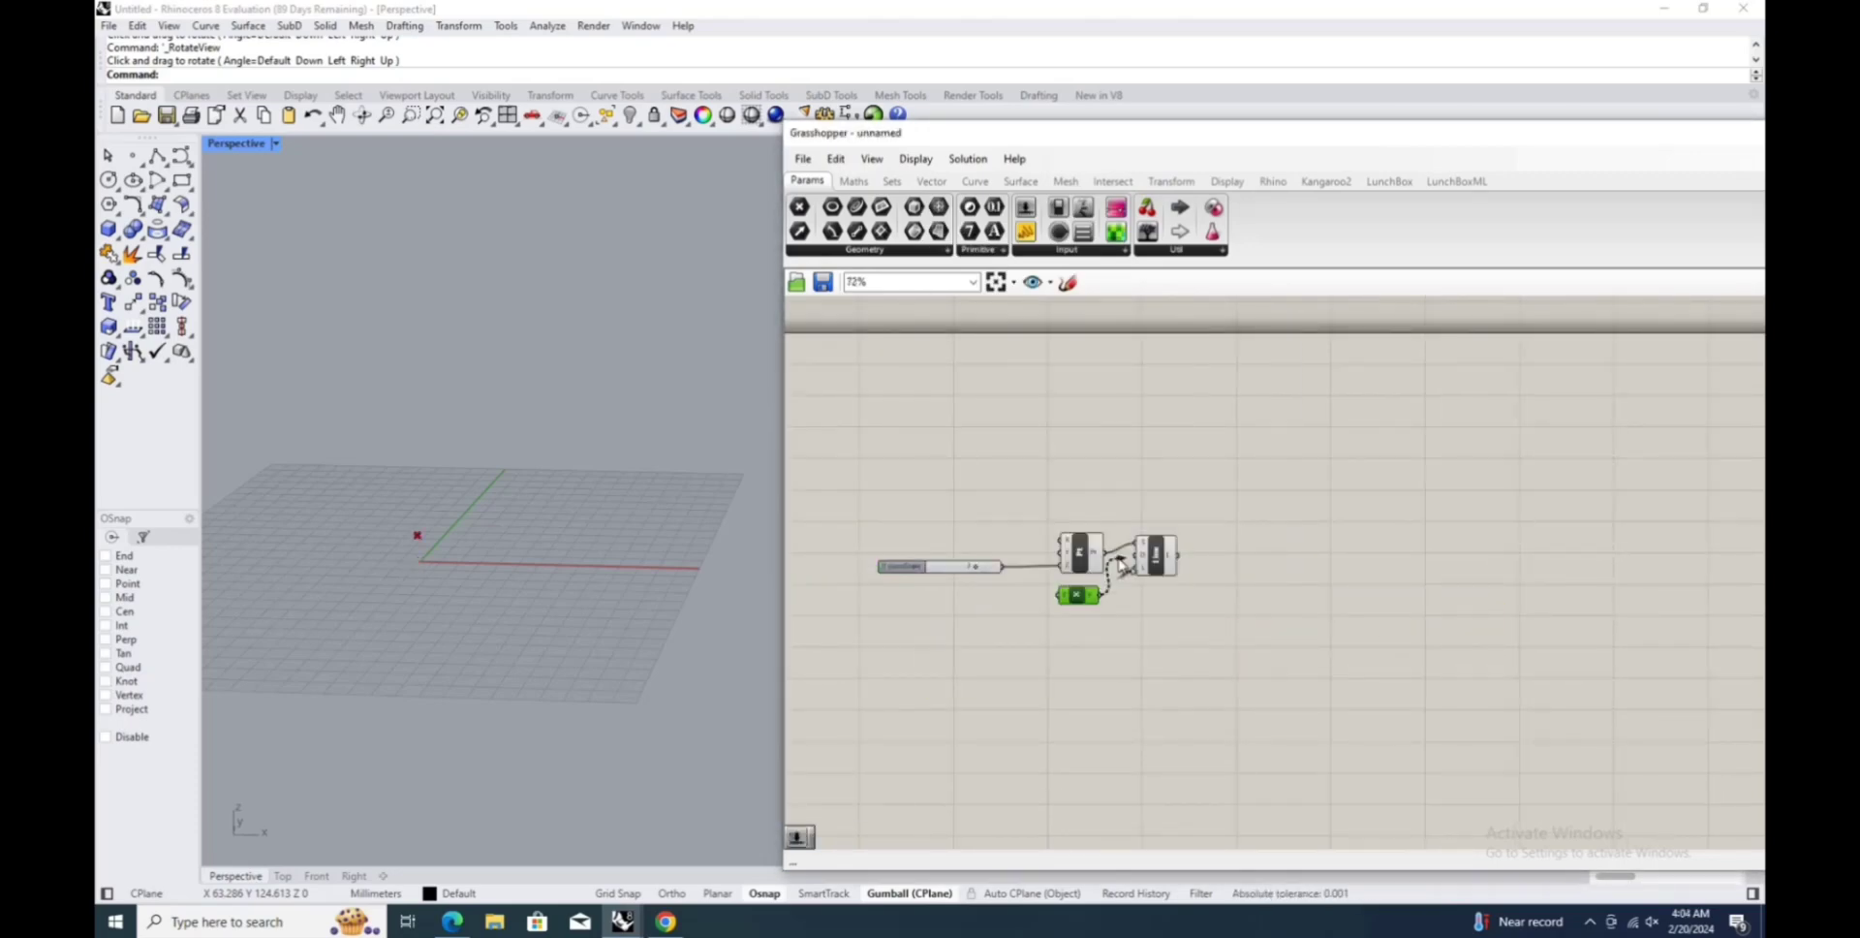
Add a number slider with the value 50 and wire it to the Line SDL component's length input.
{"action": "double_click", "coordinate": [1027, 636]}
{"action": "type", "text": "50"}
{"action": "key", "text": "Return"}
{"action": "left_click_drag", "start_coordinate": [1044, 633], "coordinate": [1137, 567]}
{"action": "left_click_drag", "start_coordinate": [1155, 556], "coordinate": [1161, 600]}
Add a Divide Curve component fed by the Line SDL output.
{"action": "double_click", "coordinate": [1296, 625]}
{"action": "type", "text": "d"}
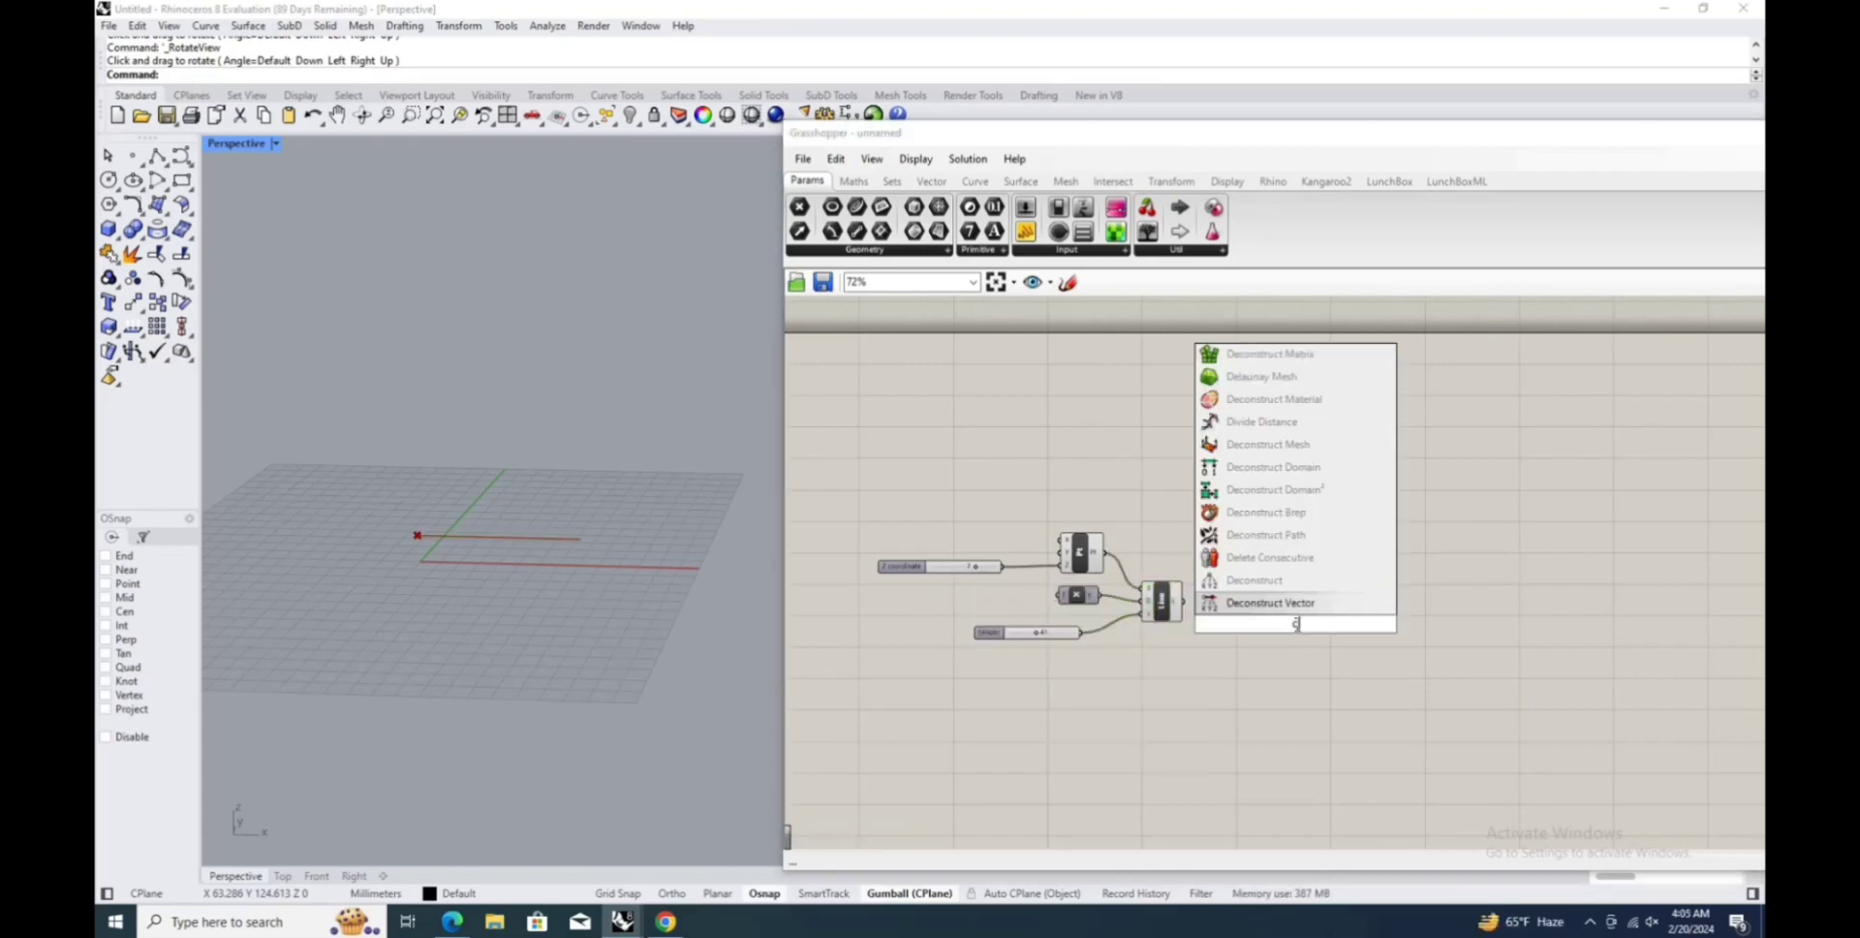
{"action": "type", "text": "ivide"}
{"action": "key", "text": "Return"}
Add a number slider with the value 15 and wire it to the Divide Curve component's count input.
{"action": "double_click", "coordinate": [1119, 644]}
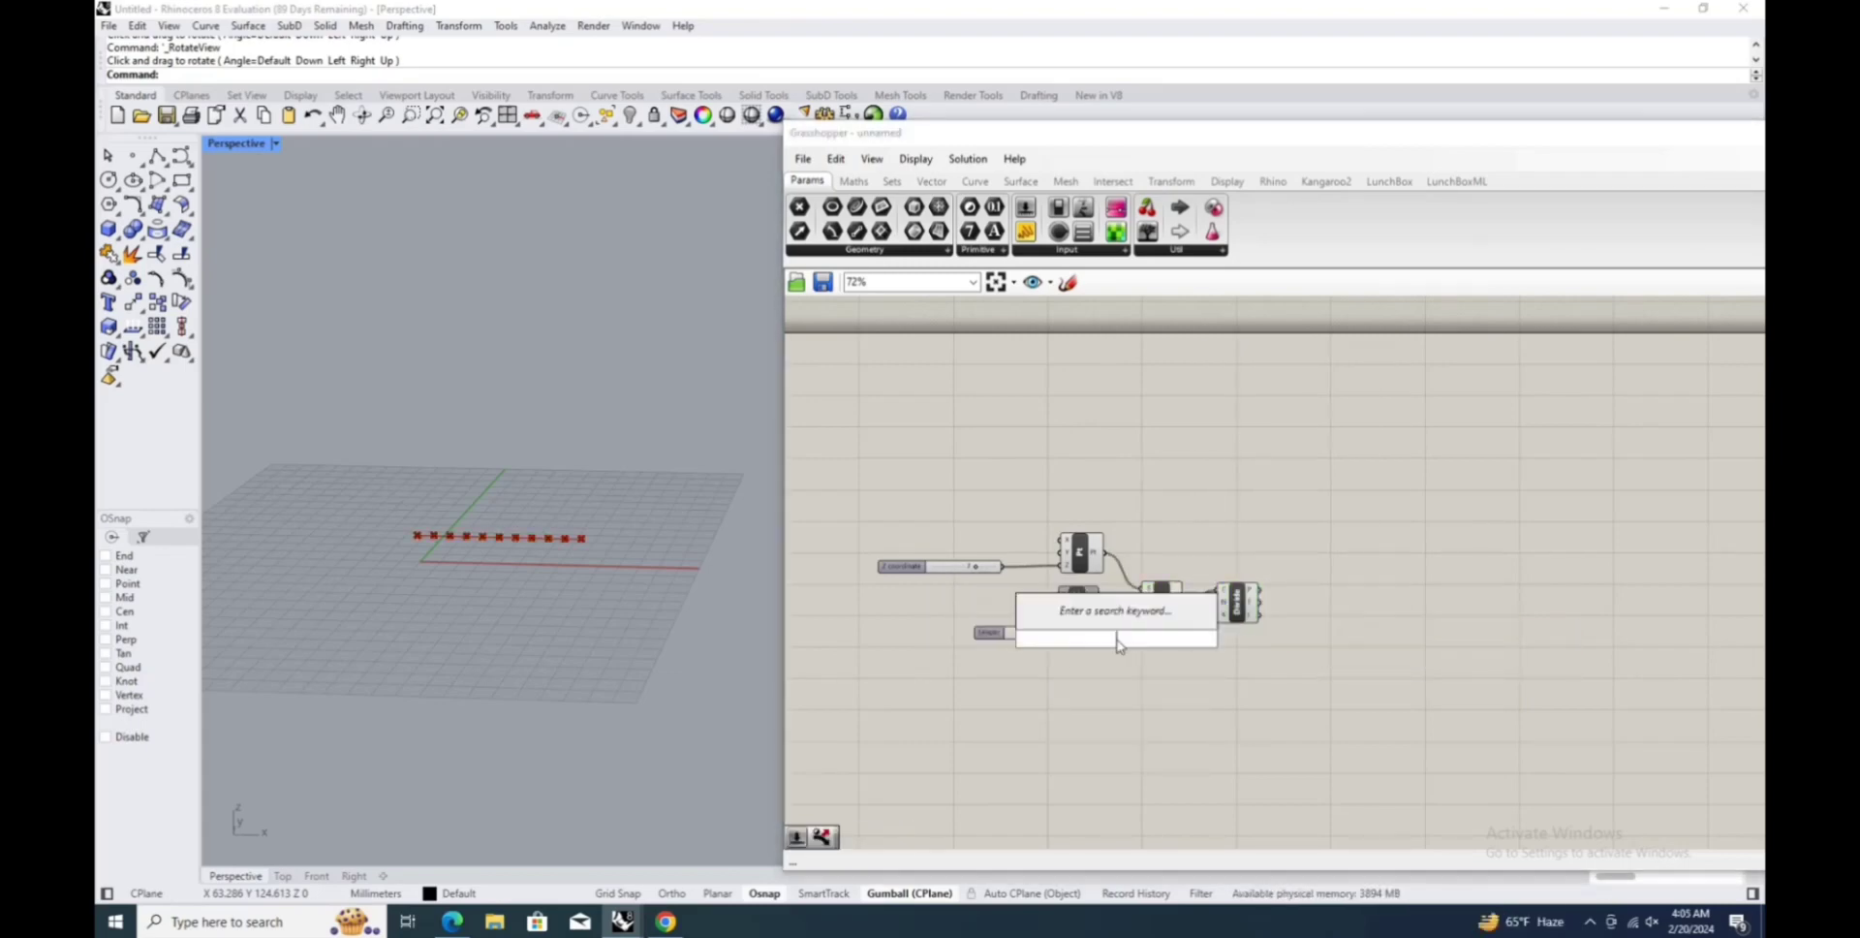
{"action": "type", "text": "15"}
{"action": "key", "text": "Return"}
{"action": "left_click_drag", "start_coordinate": [1080, 644], "coordinate": [1005, 662]}
{"action": "left_click_drag", "start_coordinate": [1096, 662], "coordinate": [1188, 629]}
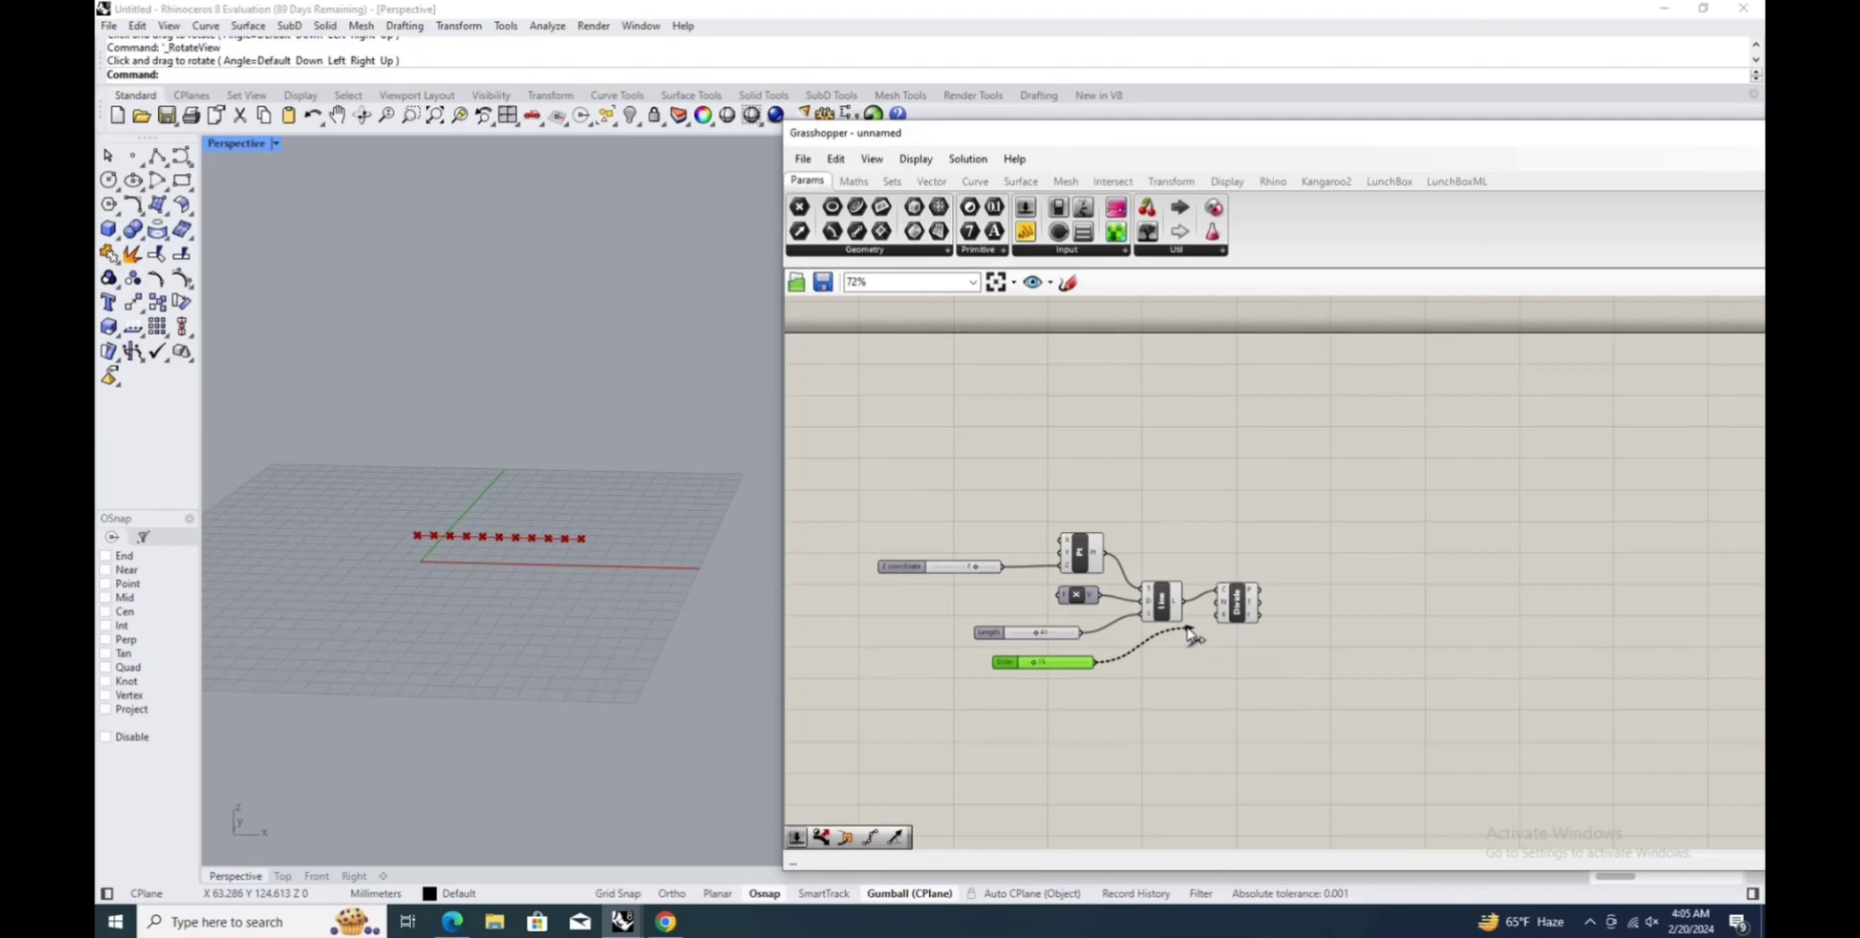
{"action": "left_click_drag", "start_coordinate": [1006, 662], "coordinate": [998, 653]}
Add a Range component driven by the division count slider and wire a Construct Domain component to its domain input.
{"action": "double_click", "coordinate": [1194, 684]}
{"action": "type", "text": "range"}
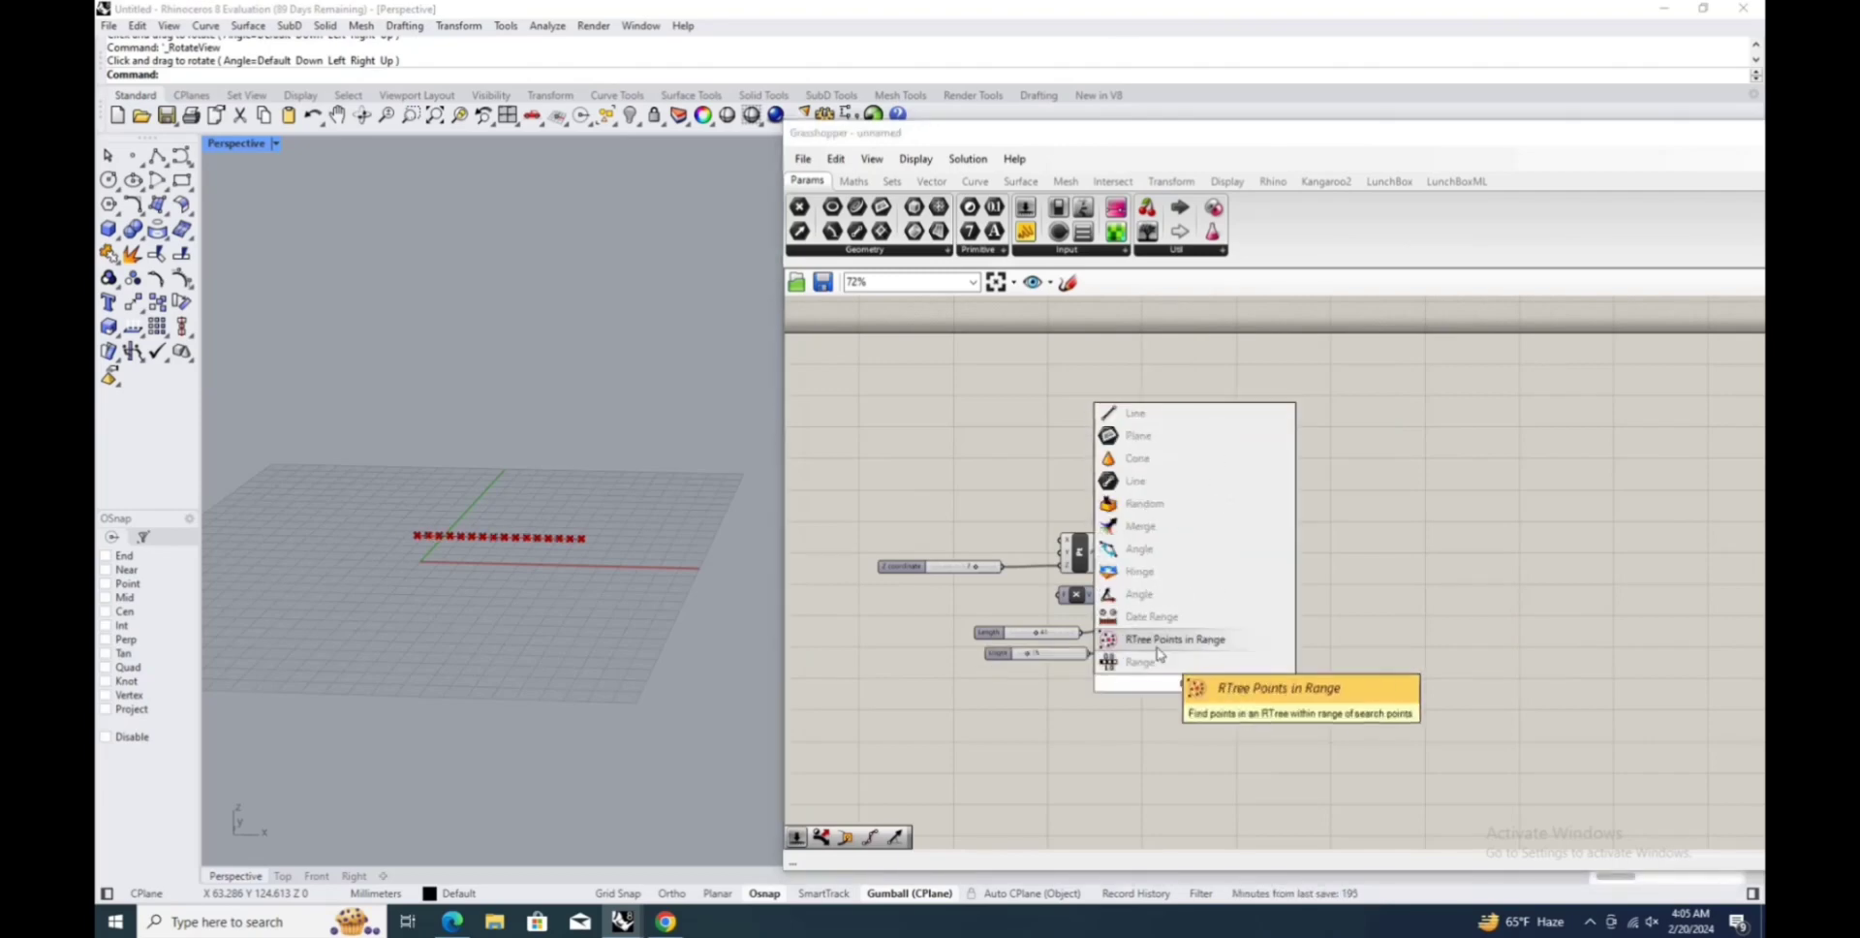
{"action": "key", "text": "Return"}
{"action": "double_click", "coordinate": [1110, 700]}
{"action": "type", "text": "constract domai"}
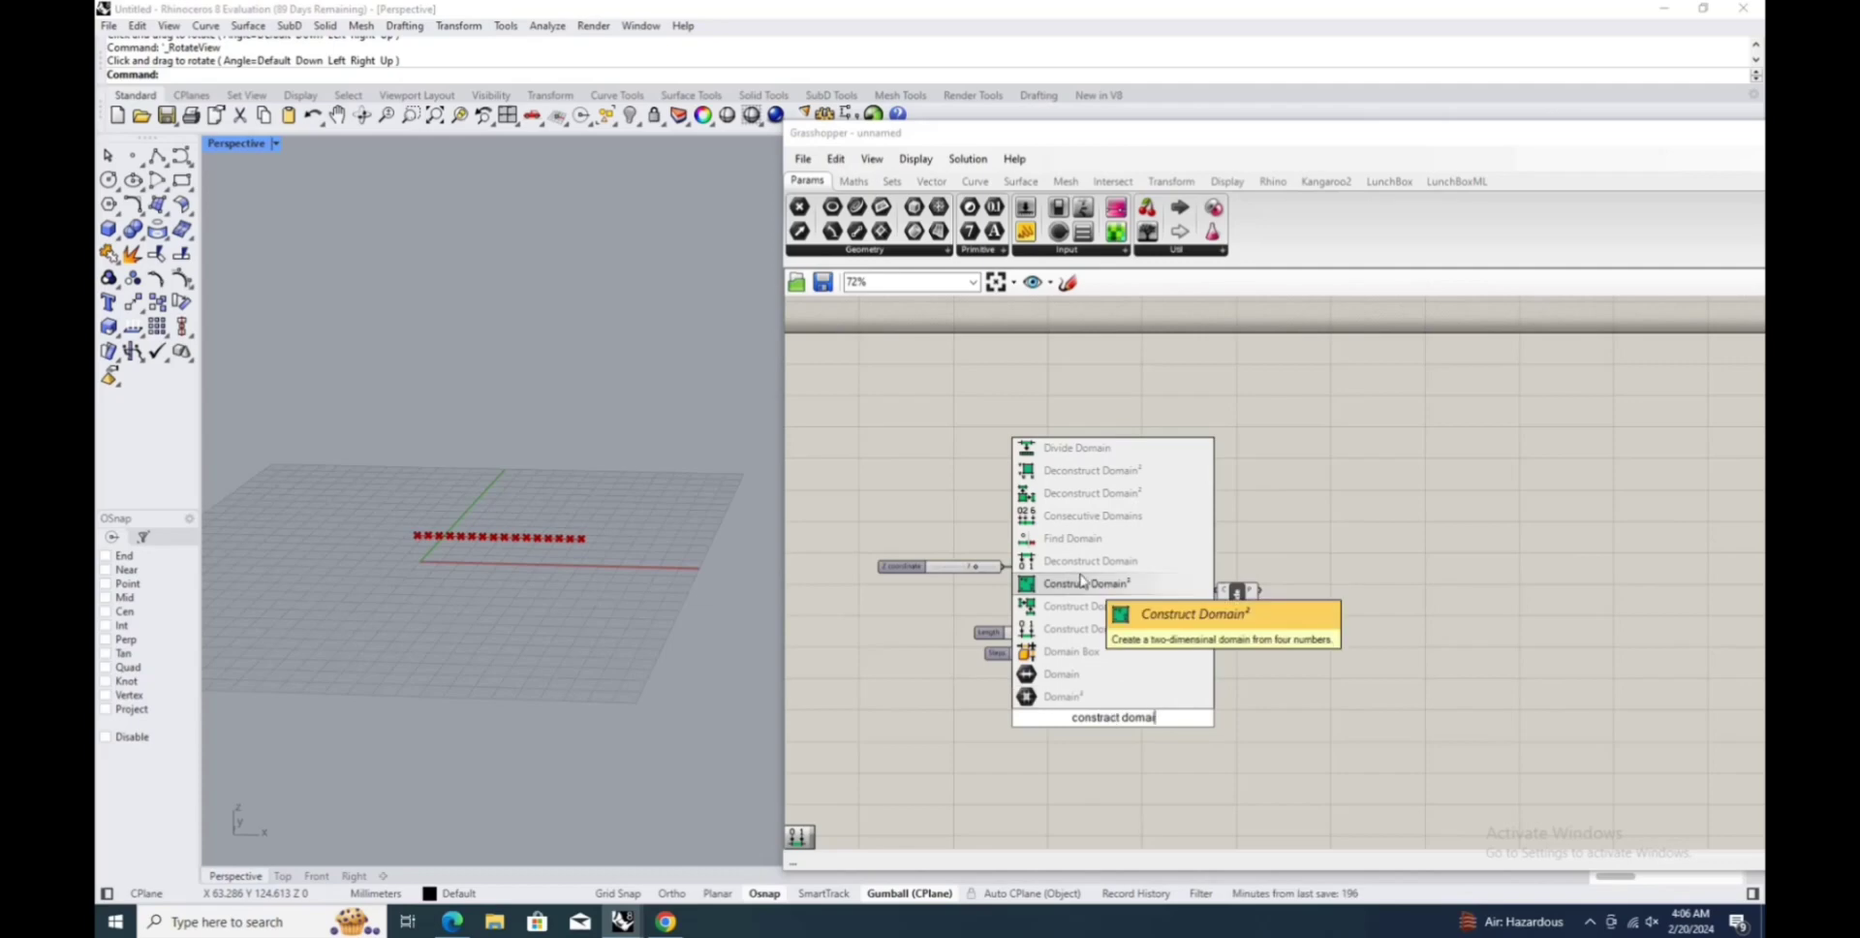
{"action": "left_click", "coordinate": [1082, 581]}
{"action": "left_click_drag", "start_coordinate": [1106, 700], "coordinate": [1123, 675]}
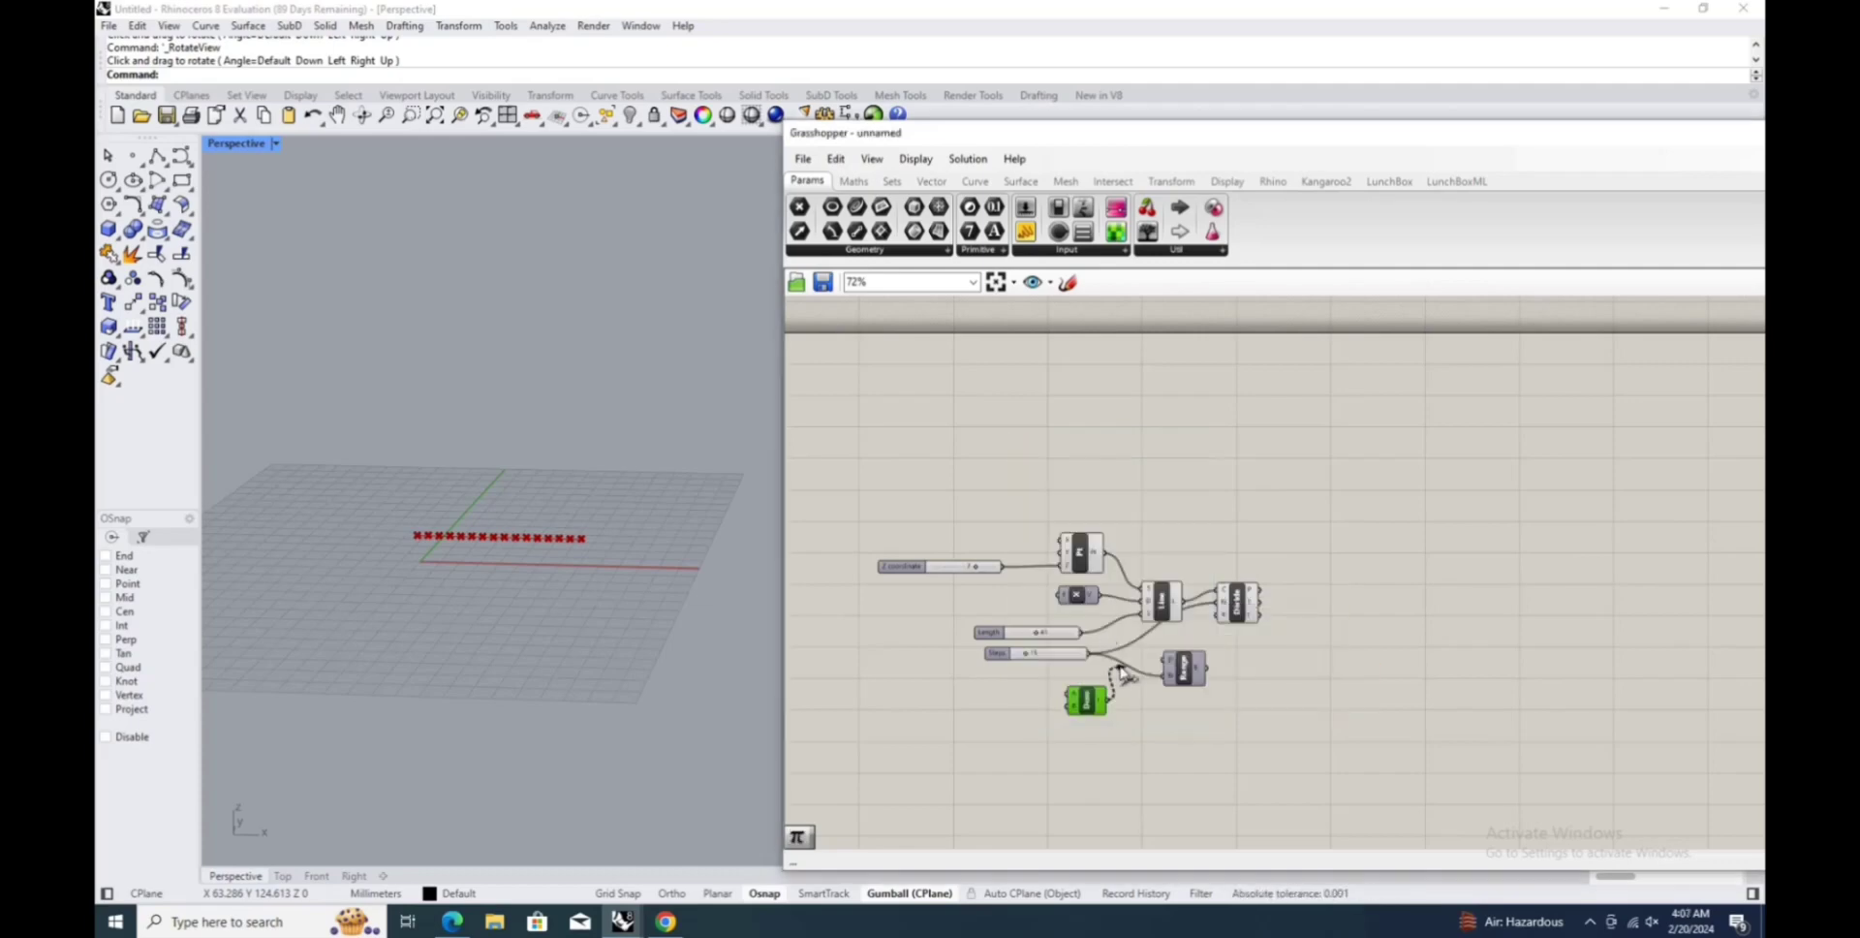
Add a Pi component and wire it to both the A and B inputs of Construct Domain.
{"action": "right_click", "coordinate": [1070, 699]}
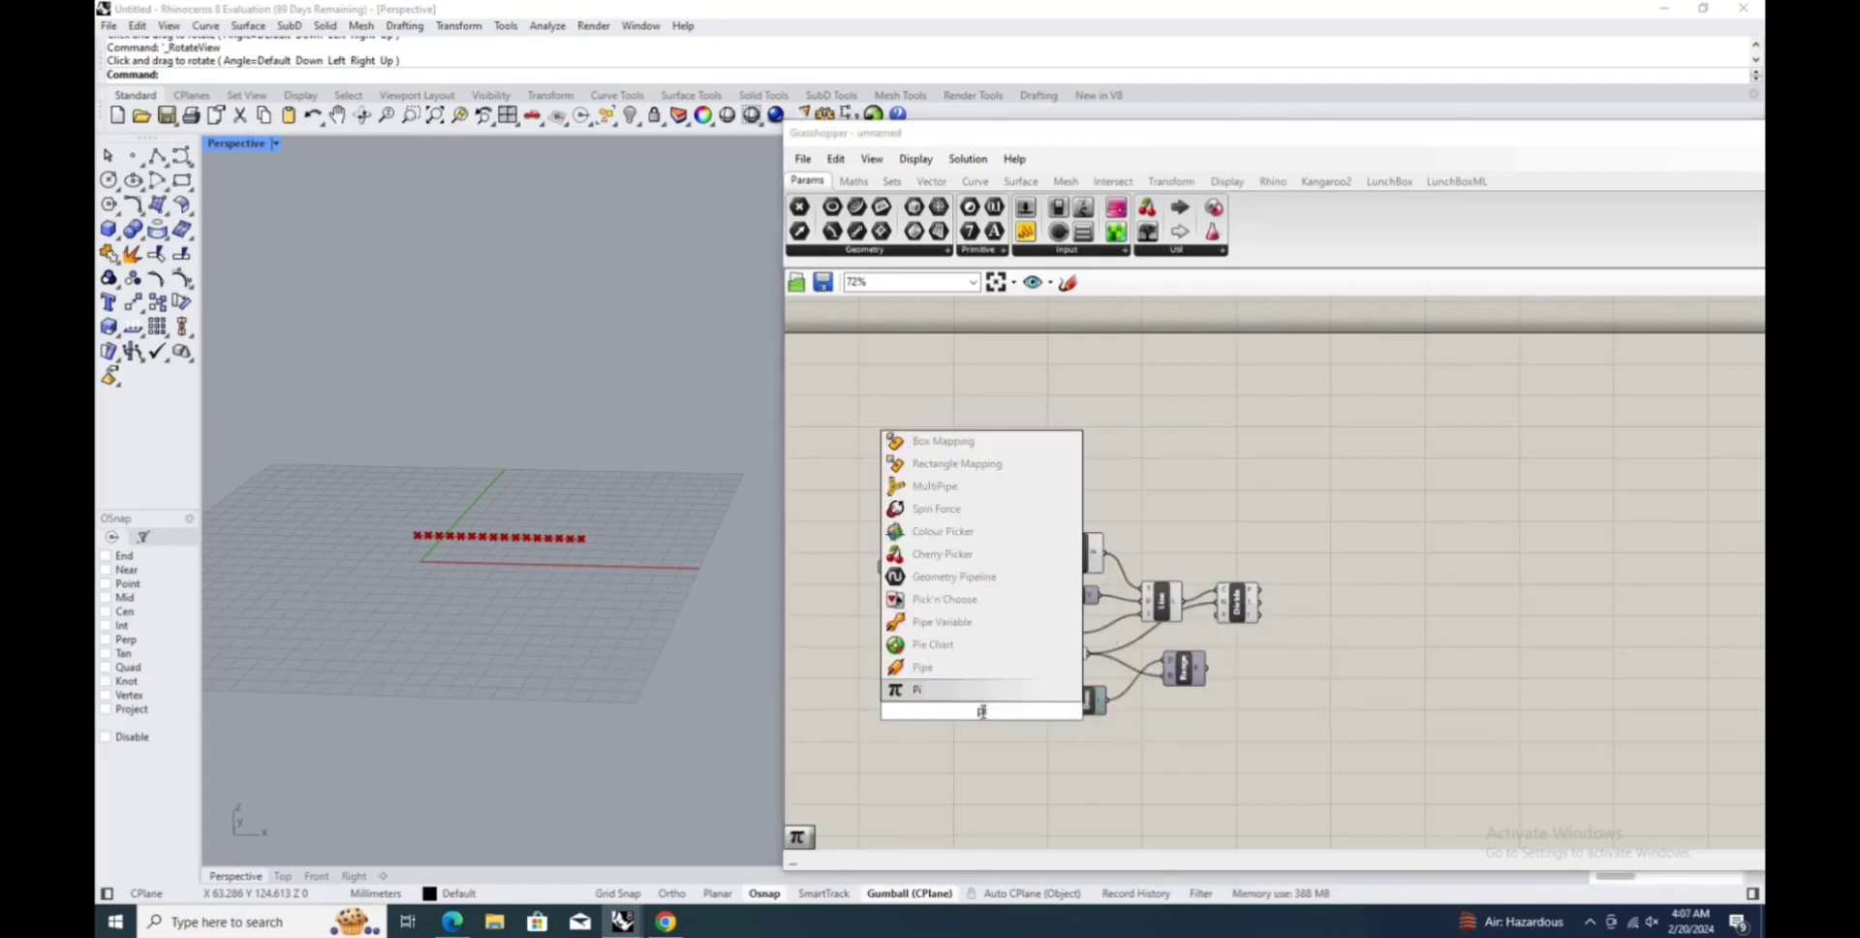
{"action": "left_click", "coordinate": [978, 708]}
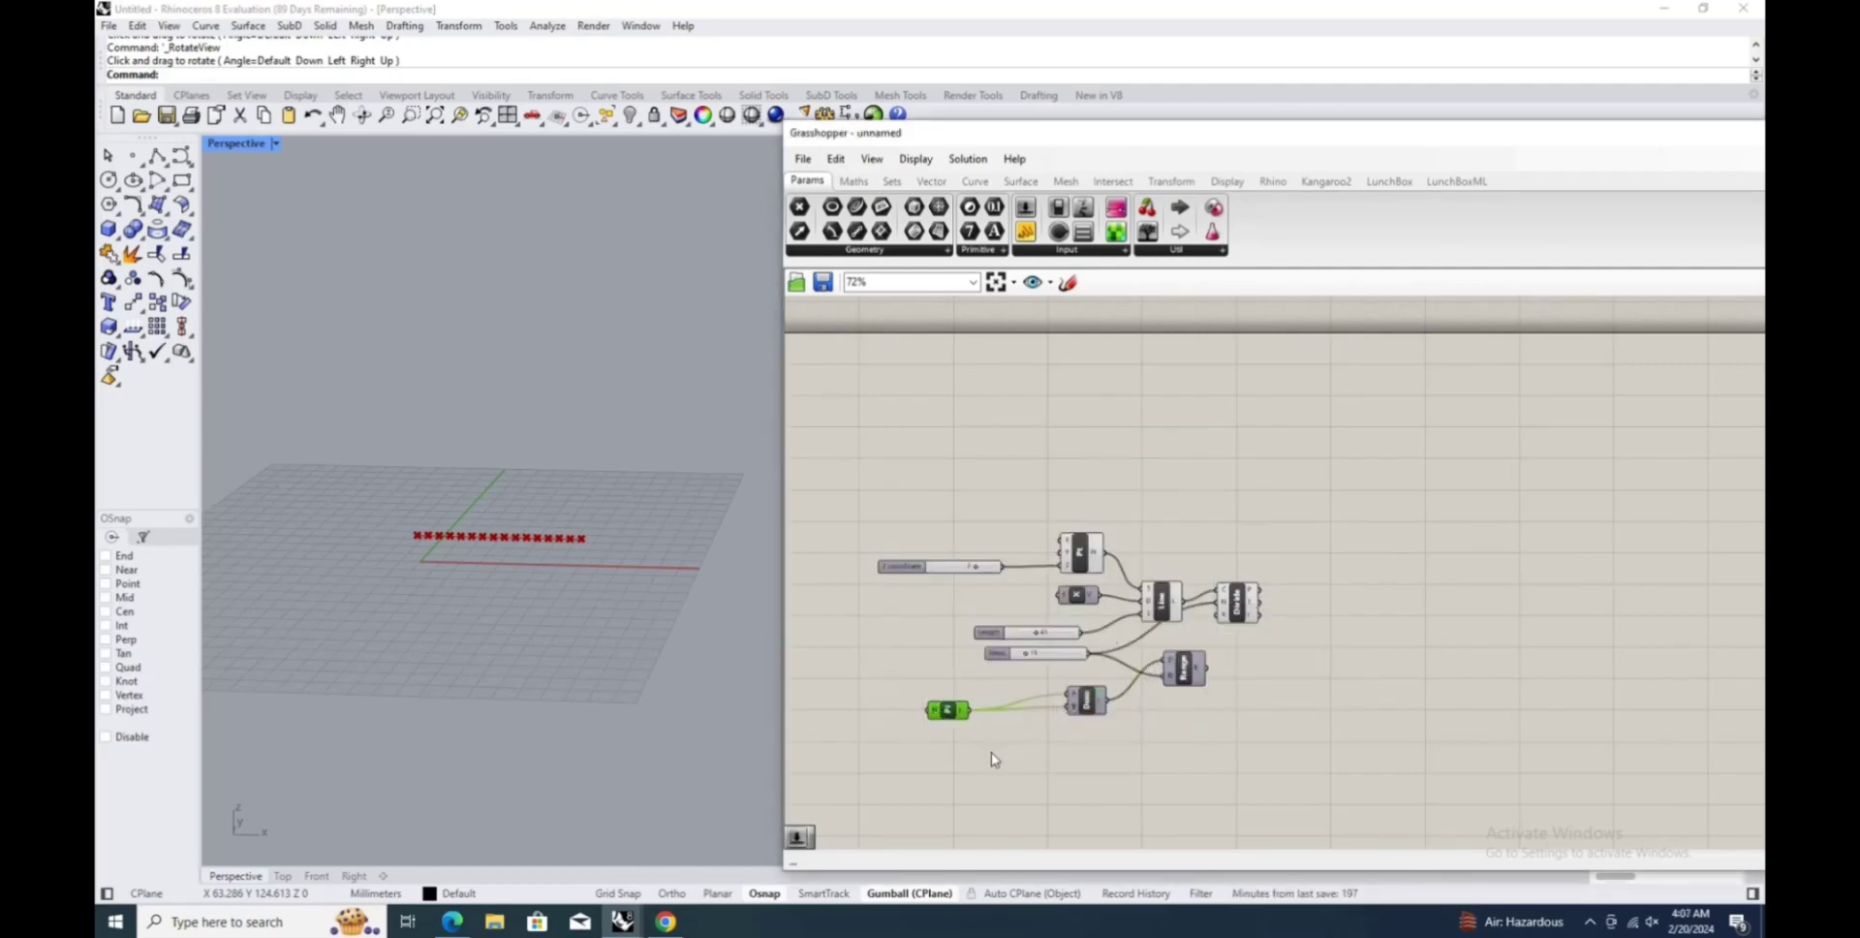
{"action": "right_click", "coordinate": [1065, 703]}
{"action": "left_click", "coordinate": [1051, 753]}
Give the A input of Construct Domain the expression -x and keep its output wired to the Range.
{"action": "right_click", "coordinate": [1074, 691]}
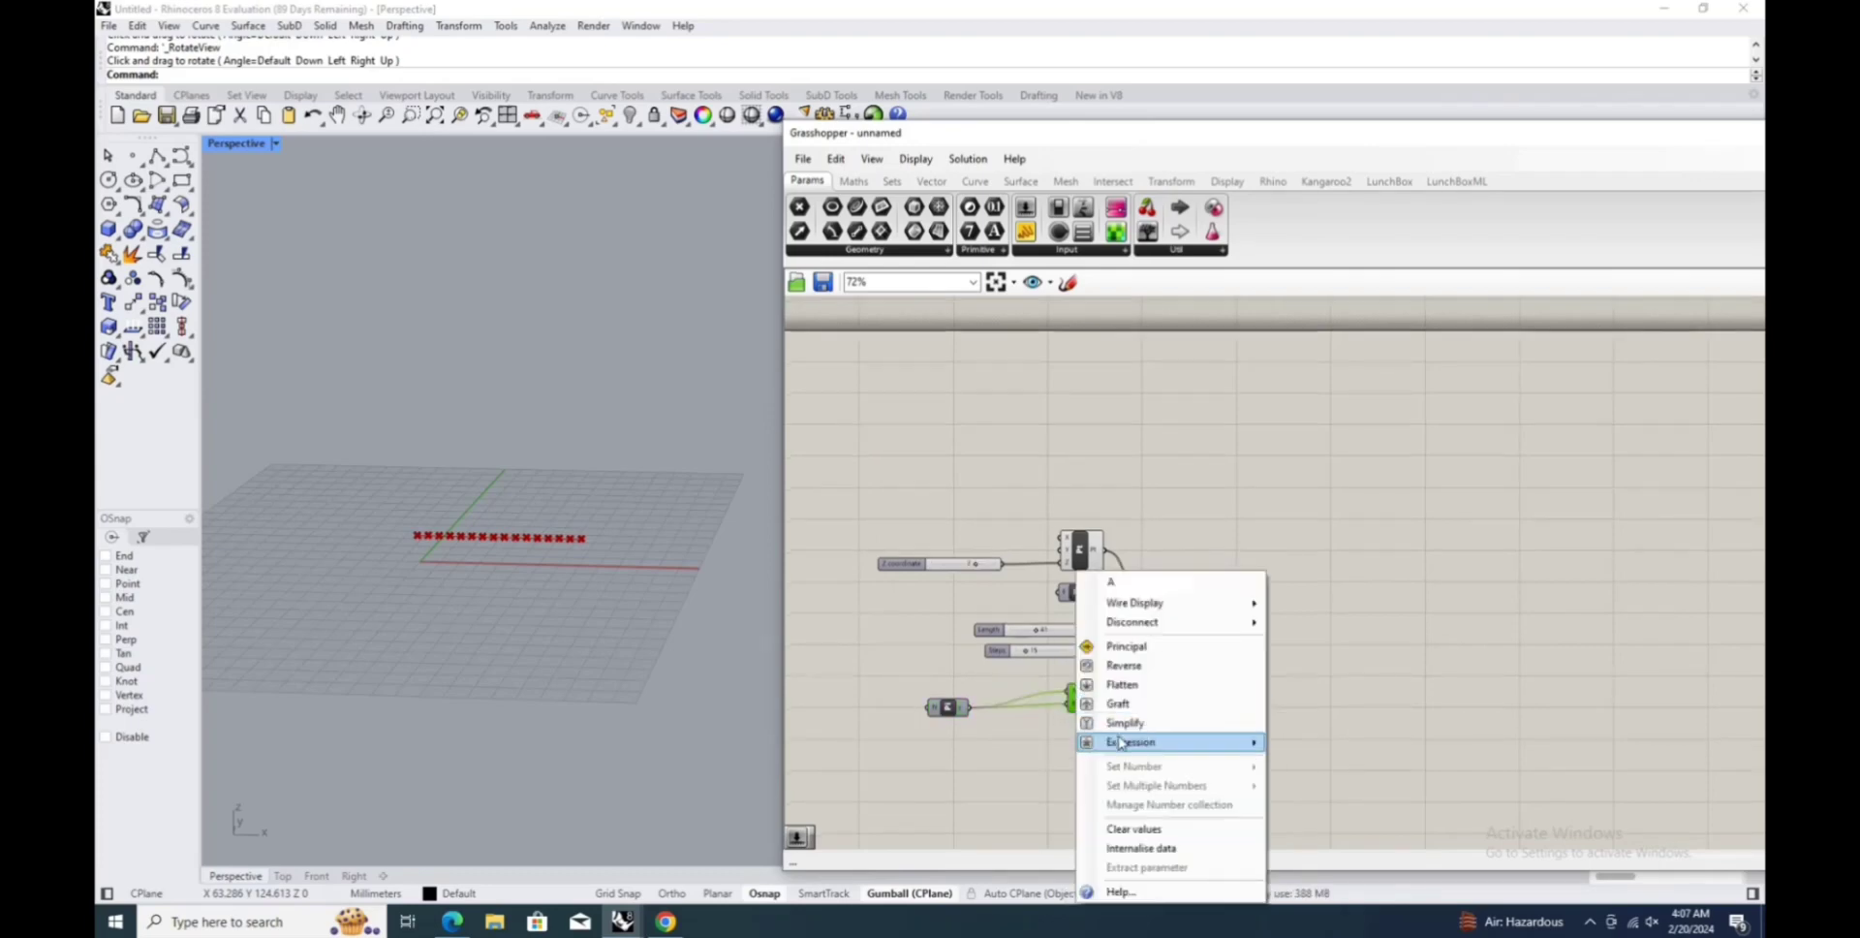
{"action": "mouse_move", "coordinate": [1121, 742]}
{"action": "left_click", "coordinate": [1335, 763]}
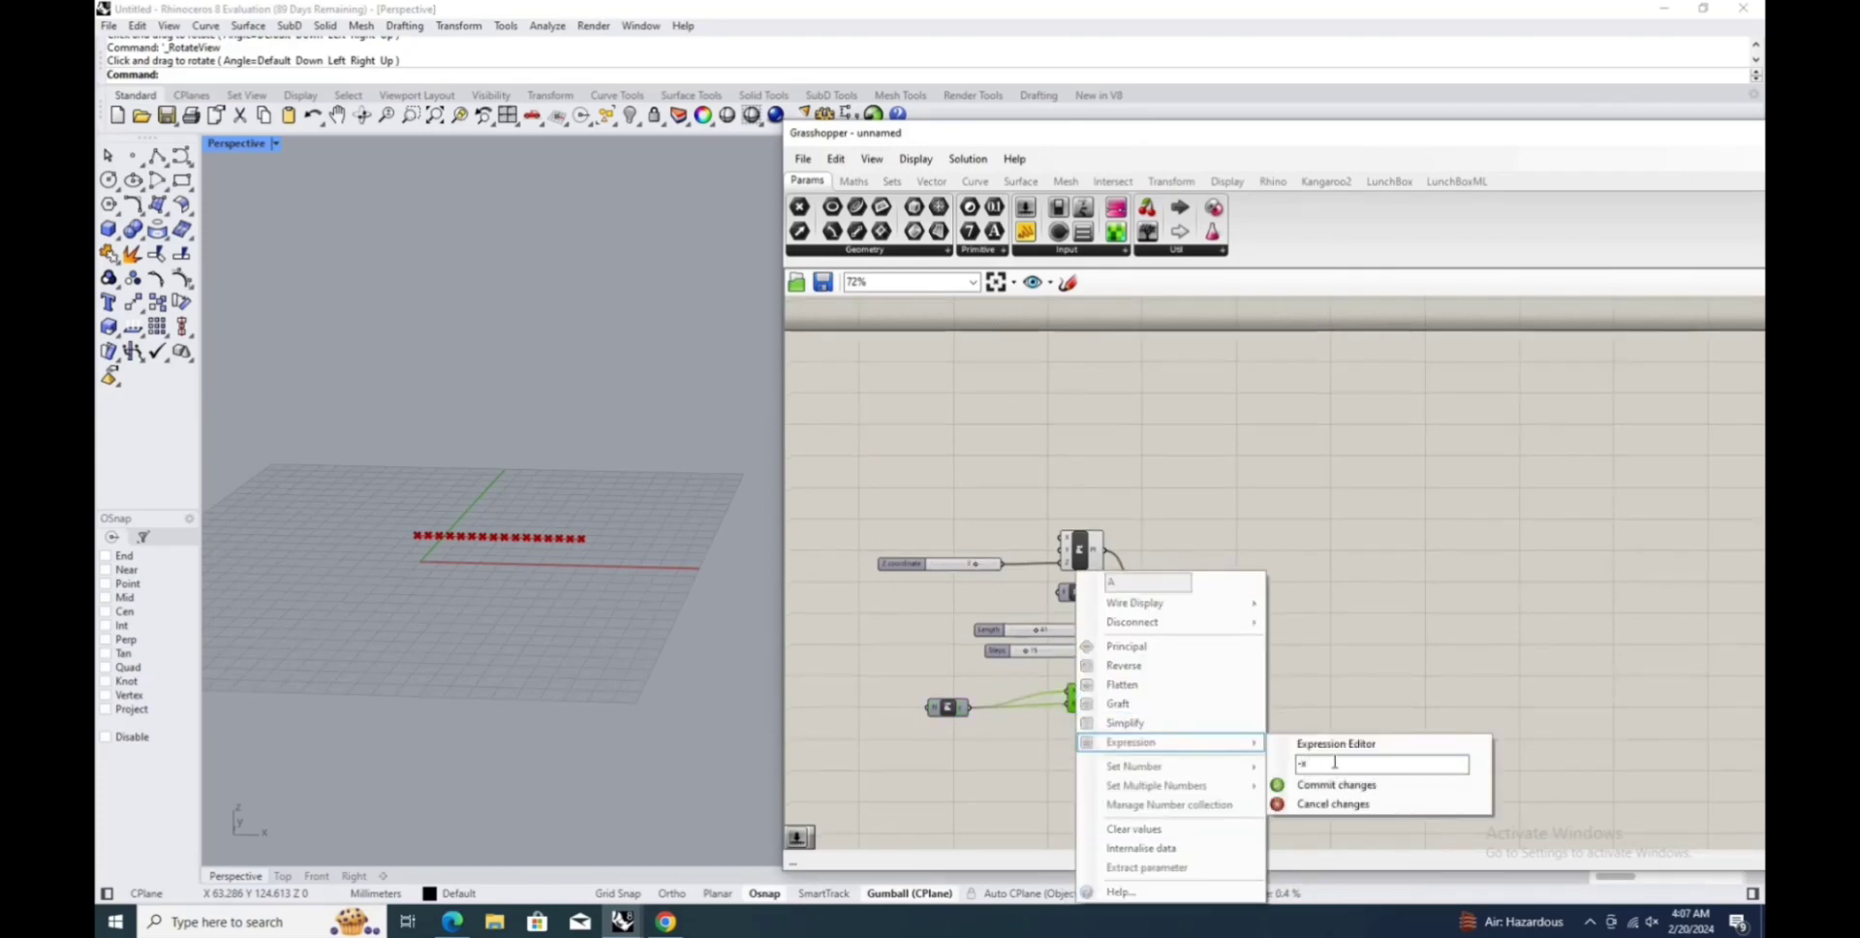
{"action": "left_click", "coordinate": [1355, 782]}
{"action": "left_click_drag", "start_coordinate": [1109, 697], "coordinate": [1162, 658]}
Add a number slider with the value 3 as the factor of the Pi component.
{"action": "double_click", "coordinate": [847, 694]}
{"action": "left_click_drag", "start_coordinate": [947, 707], "coordinate": [909, 702]}
{"action": "type", "text": "3"}
{"action": "key", "text": "Return"}
Add a Sine component fed by the Range output.
{"action": "double_click", "coordinate": [1275, 656]}
{"action": "type", "text": "sine"}
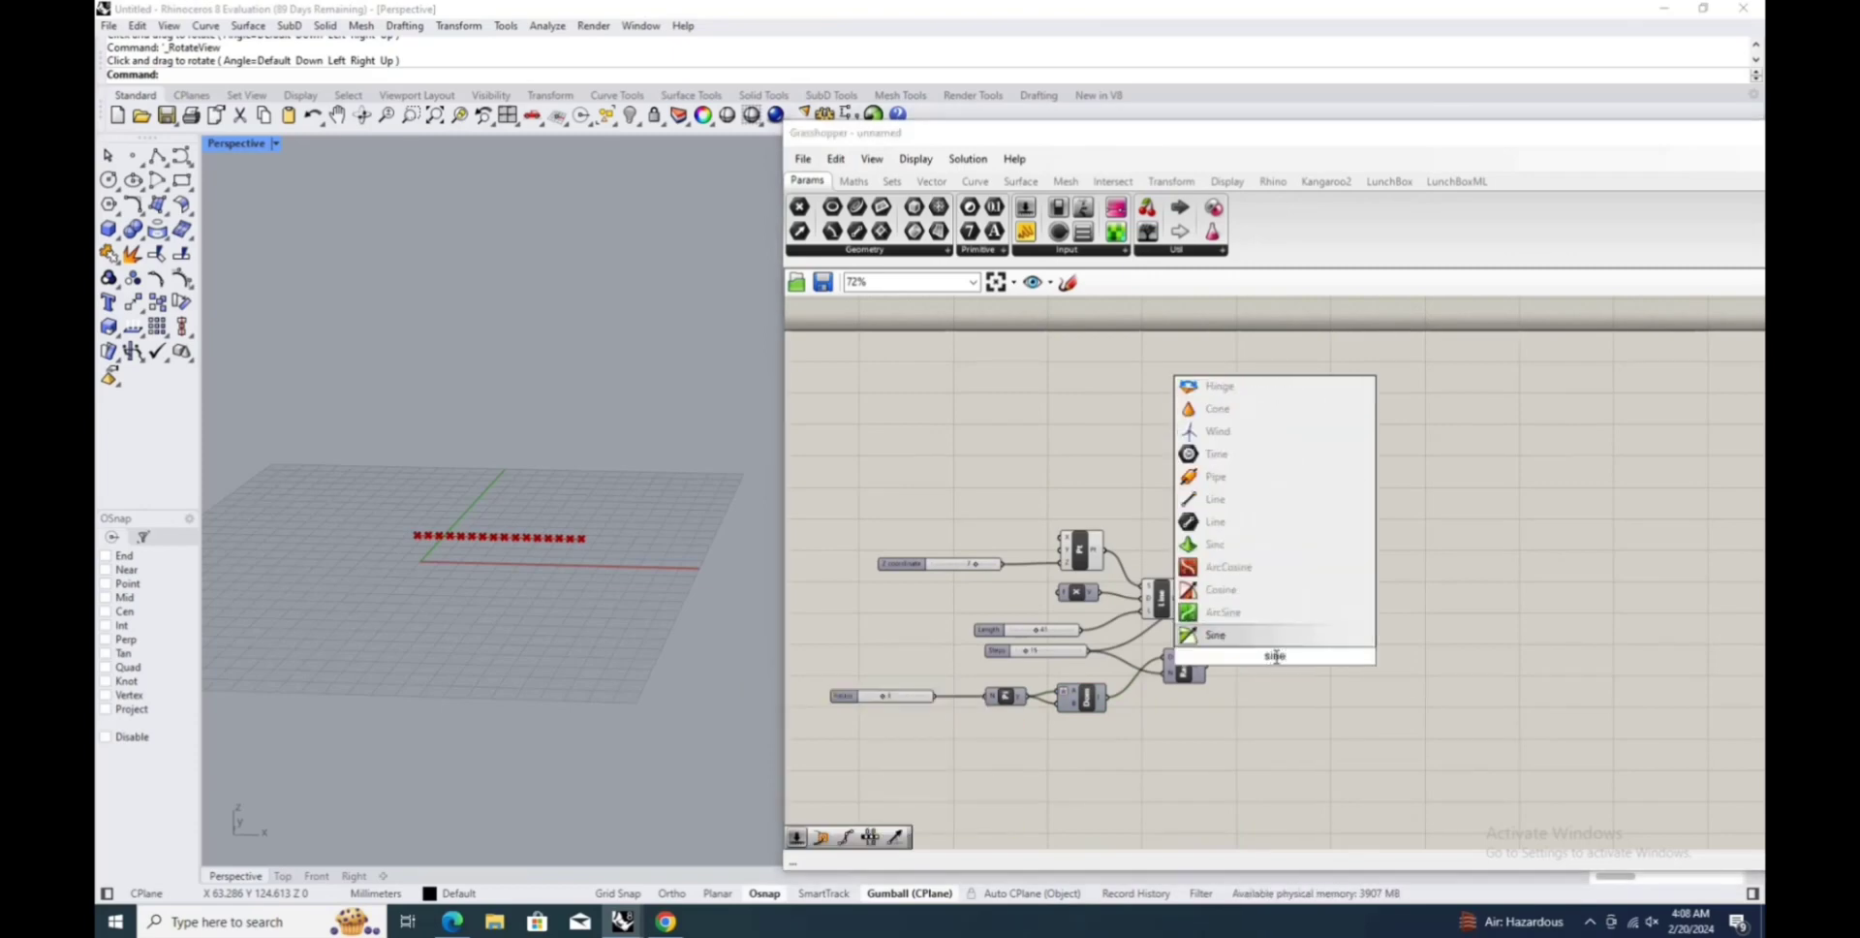
{"action": "key", "text": "Return"}
{"action": "left_click_drag", "start_coordinate": [1251, 652], "coordinate": [1258, 656]}
Add a Multiplication component for the Sine output and wire a number slider to its B input.
{"action": "double_click", "coordinate": [1359, 657]}
{"action": "type", "text": "multi"}
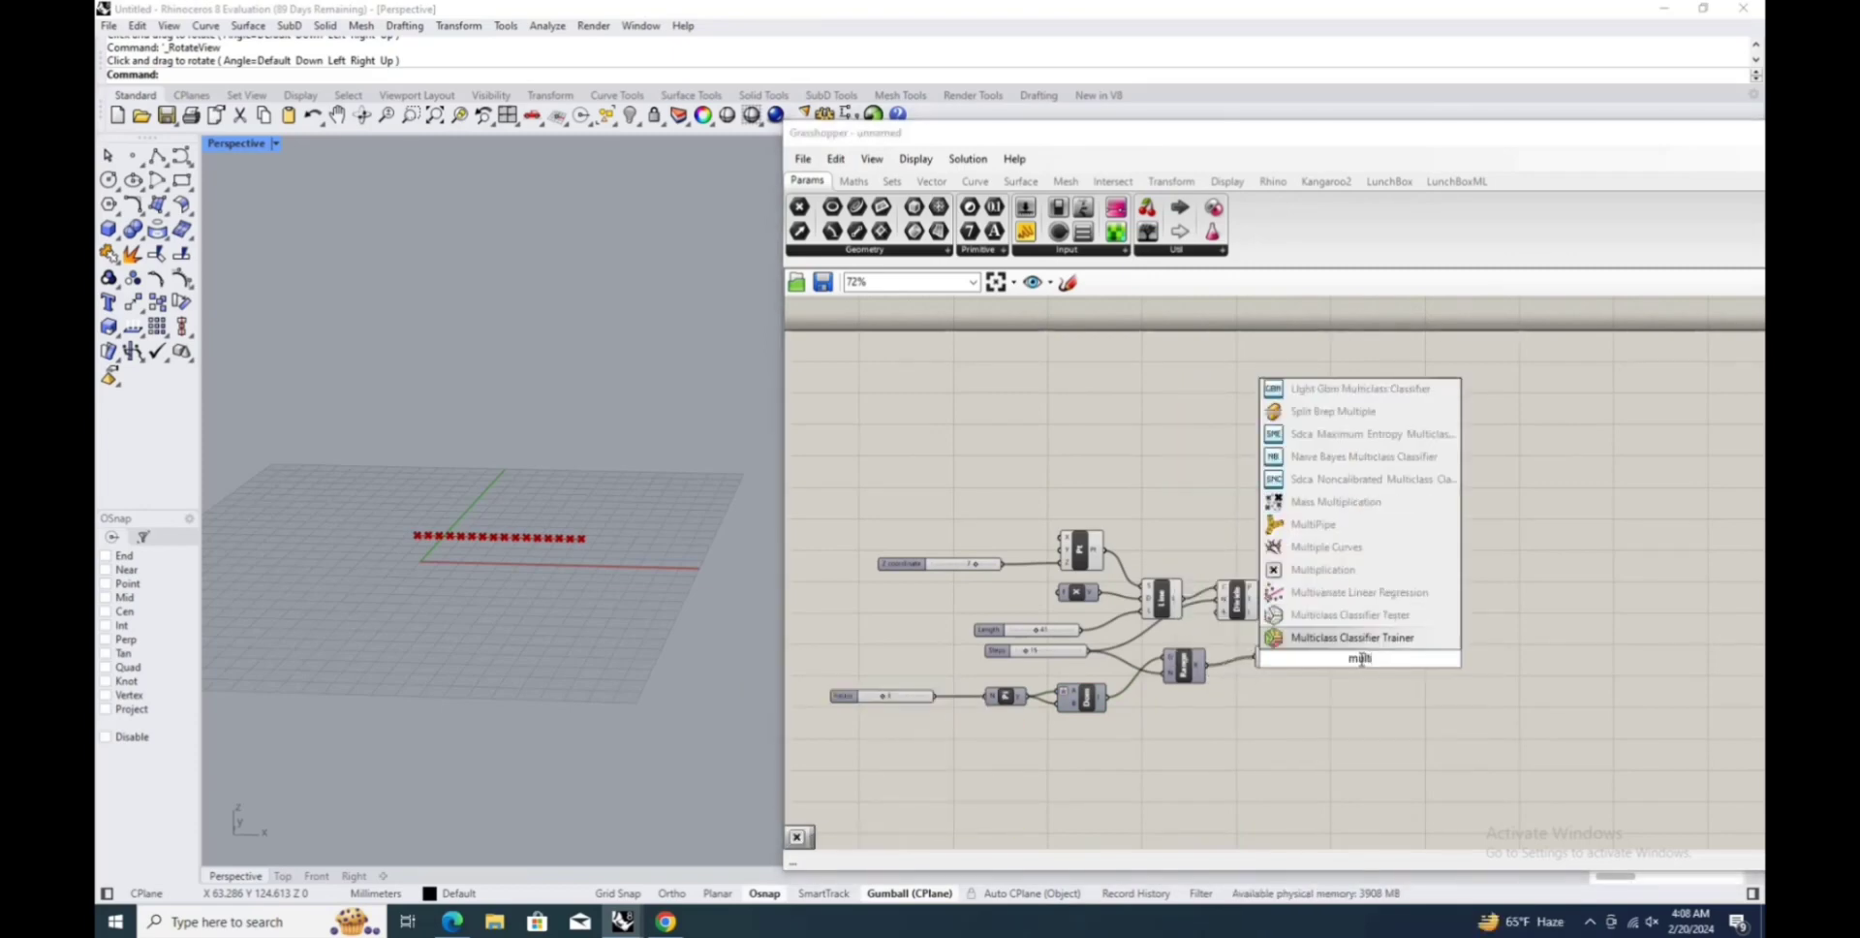
{"action": "left_click", "coordinate": [1359, 636]}
{"action": "double_click", "coordinate": [1267, 702]}
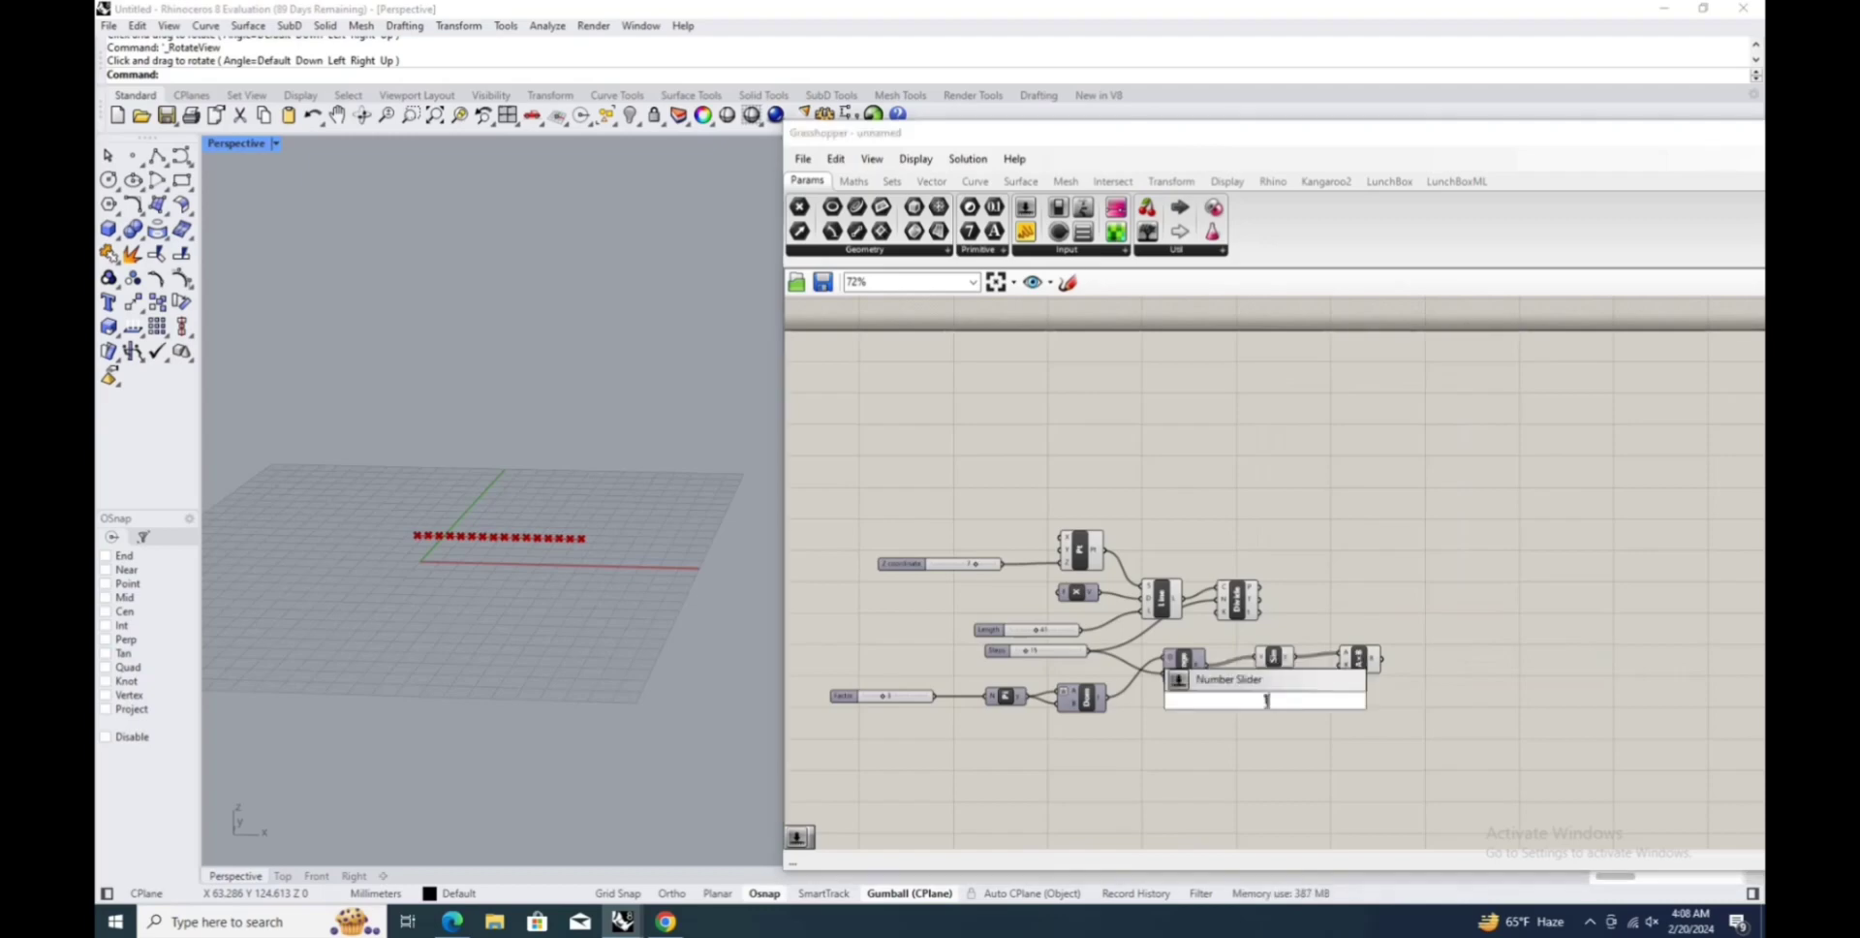
{"action": "key", "text": "Return"}
{"action": "left_click_drag", "start_coordinate": [1315, 699], "coordinate": [1244, 691]}
Add a Unit Z vector driven by the Multiplication result and wire it to a Move component's motion input.
{"action": "double_click", "coordinate": [1344, 619]}
{"action": "type", "text": "unit z"}
{"action": "left_click", "coordinate": [1343, 595]}
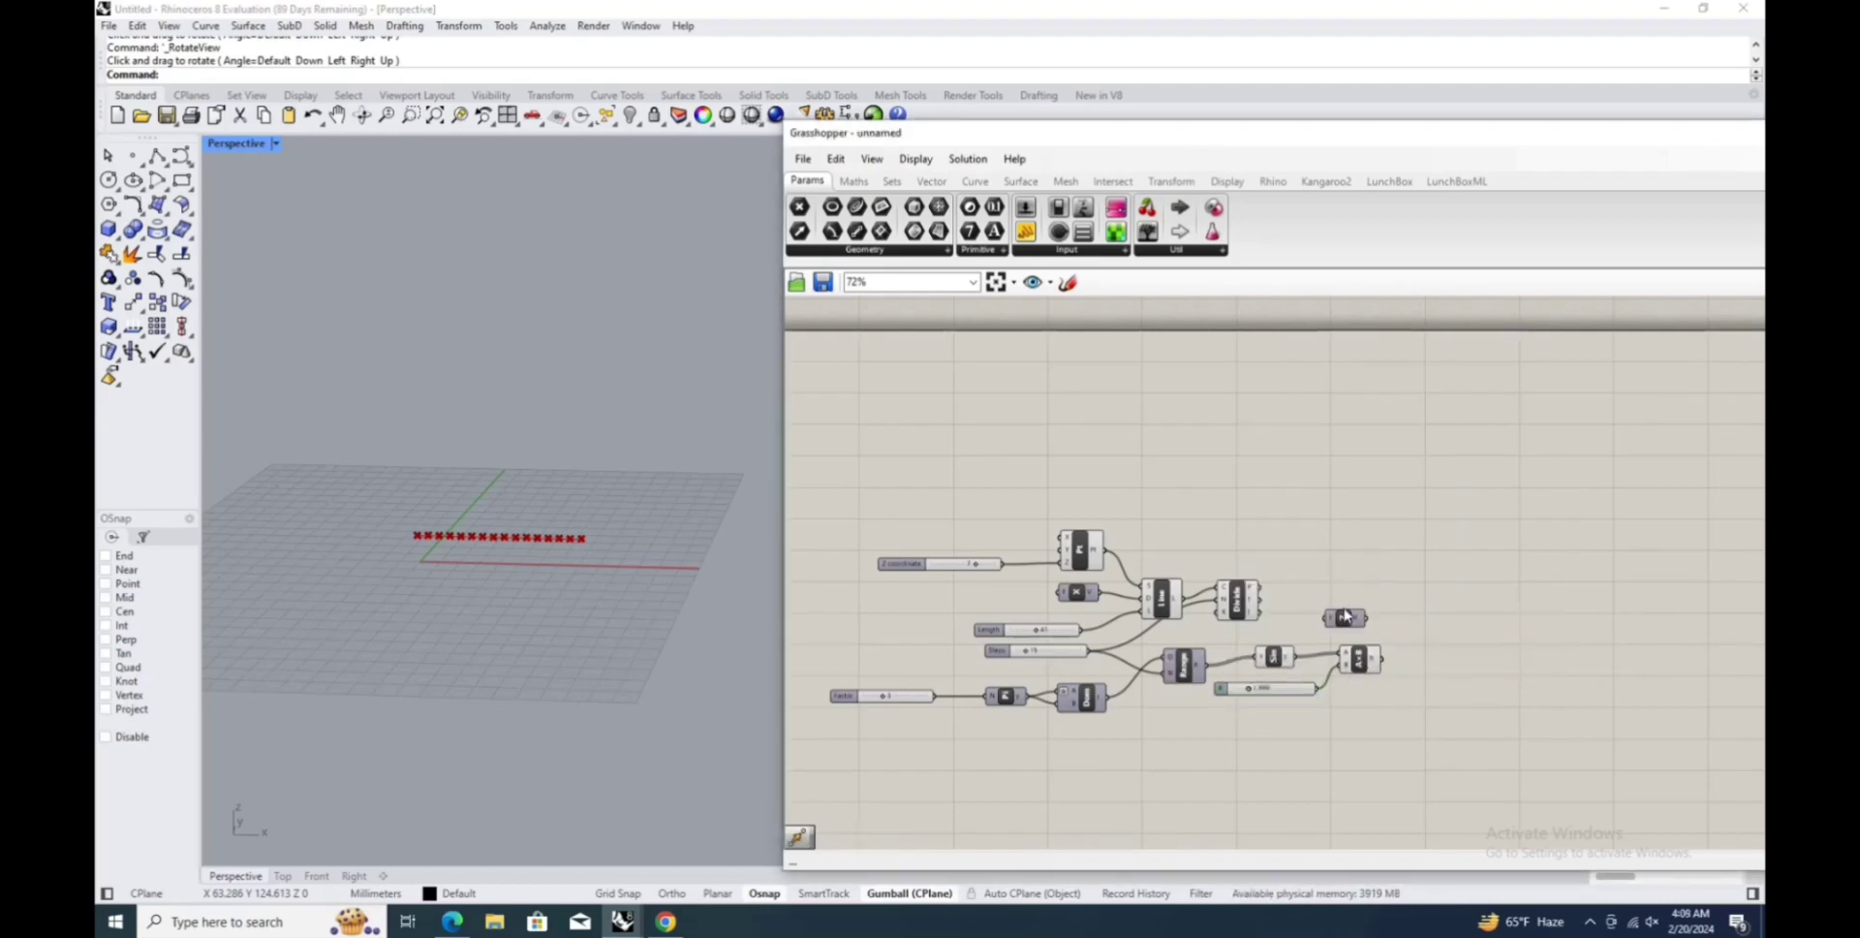
{"action": "left_click_drag", "start_coordinate": [1344, 616], "coordinate": [1454, 642]}
{"action": "left_click_drag", "start_coordinate": [1433, 645], "coordinate": [1382, 659]}
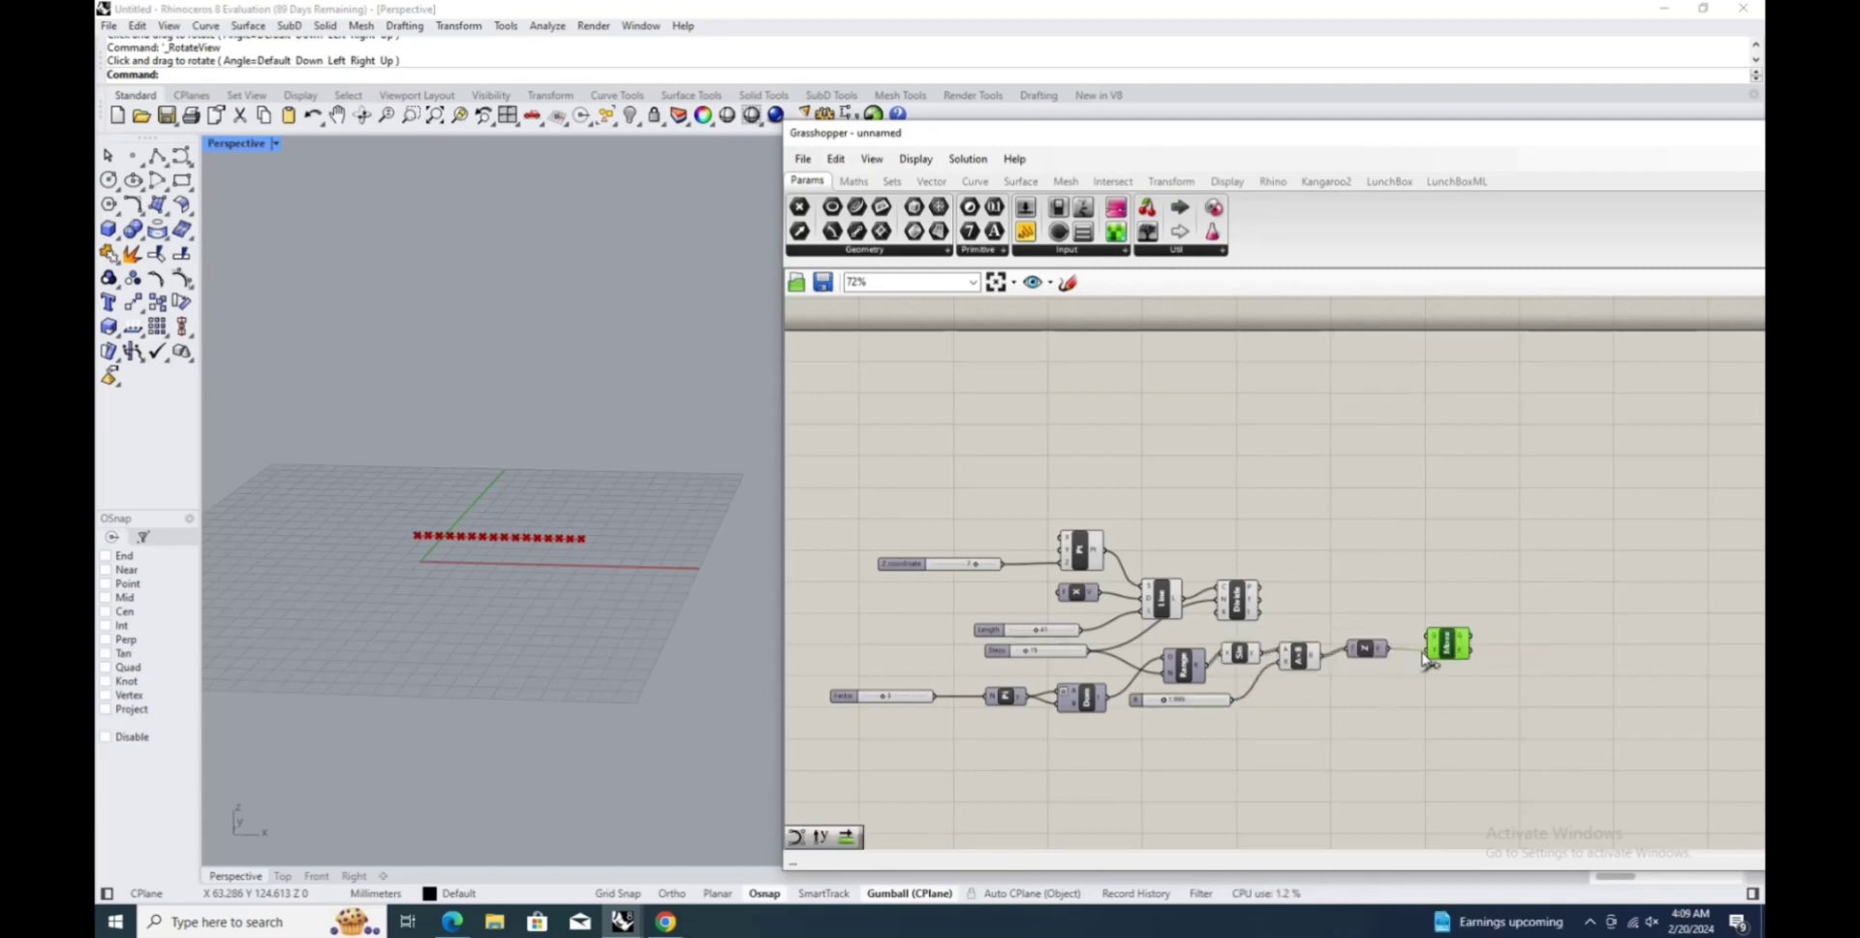
Add a Shift List component fed by the Divide Curve points.
{"action": "double_click", "coordinate": [1319, 572]}
{"action": "type", "text": "shift"}
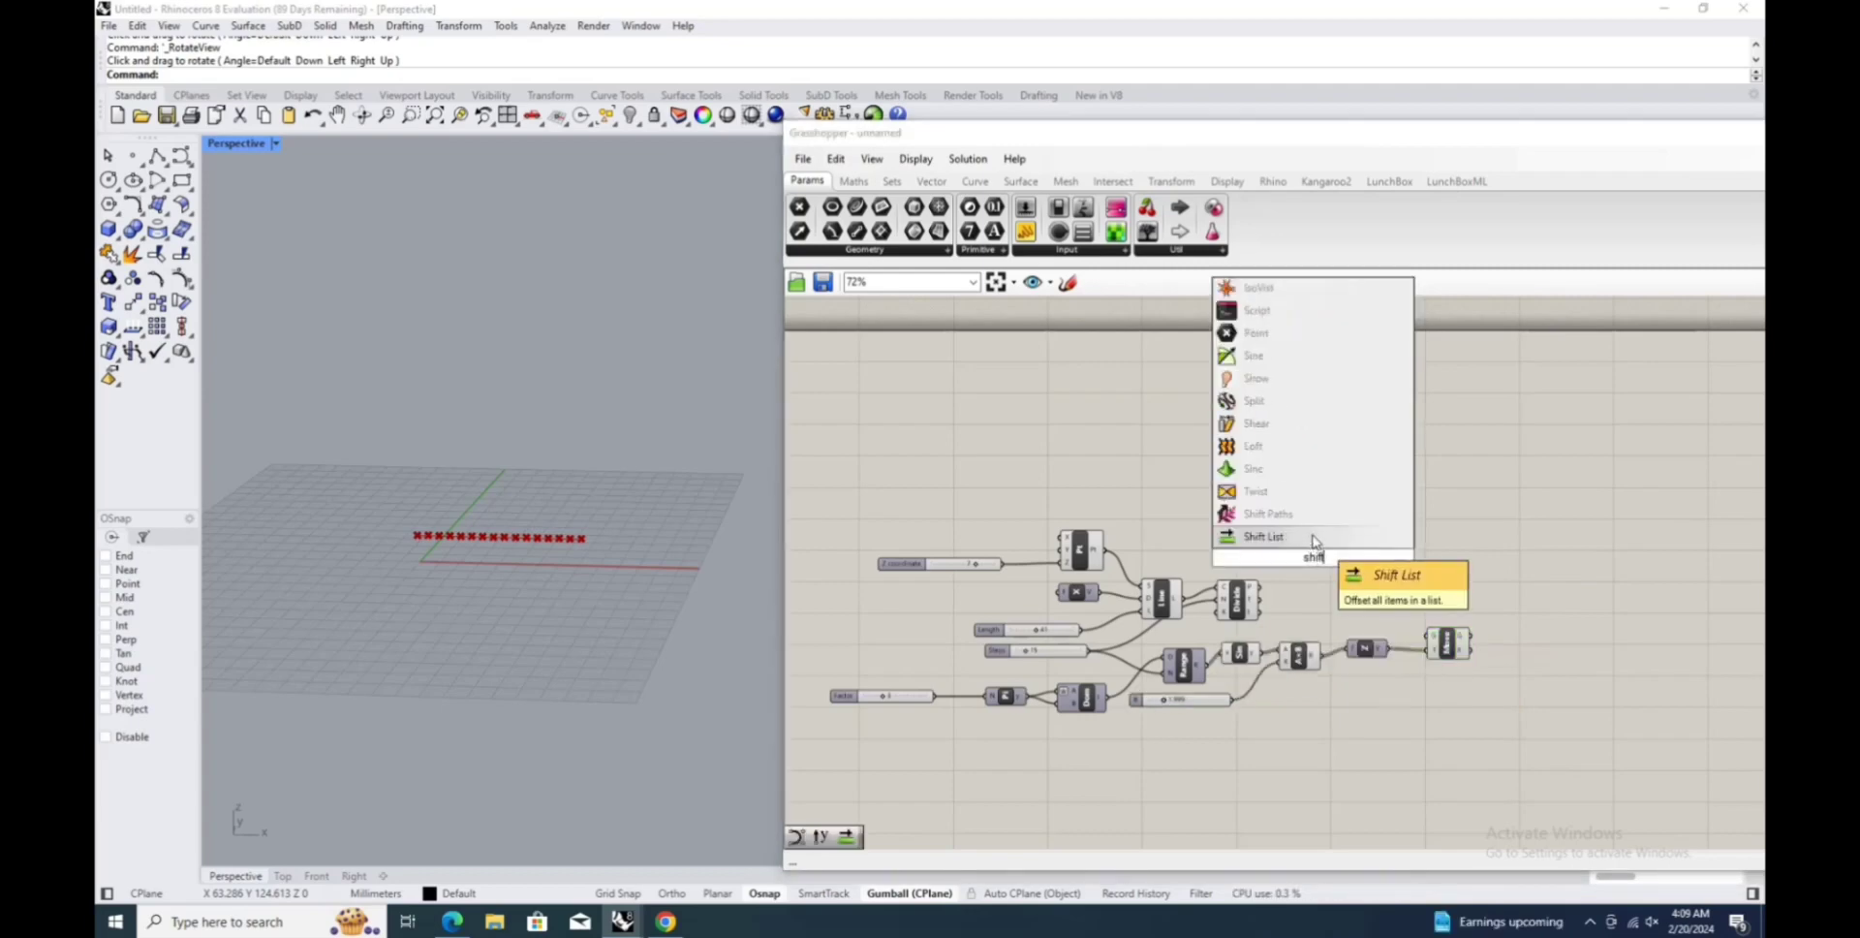
{"action": "key", "text": "Return"}
{"action": "left_click_drag", "start_coordinate": [1259, 587], "coordinate": [1419, 576]}
Add a List Item component after Shift List, give its index input an expression, and wire the count slider to that input.
{"action": "double_click", "coordinate": [1392, 568]}
{"action": "type", "text": "list"}
{"action": "left_click", "coordinate": [1371, 512]}
{"action": "right_click", "coordinate": [1406, 570]}
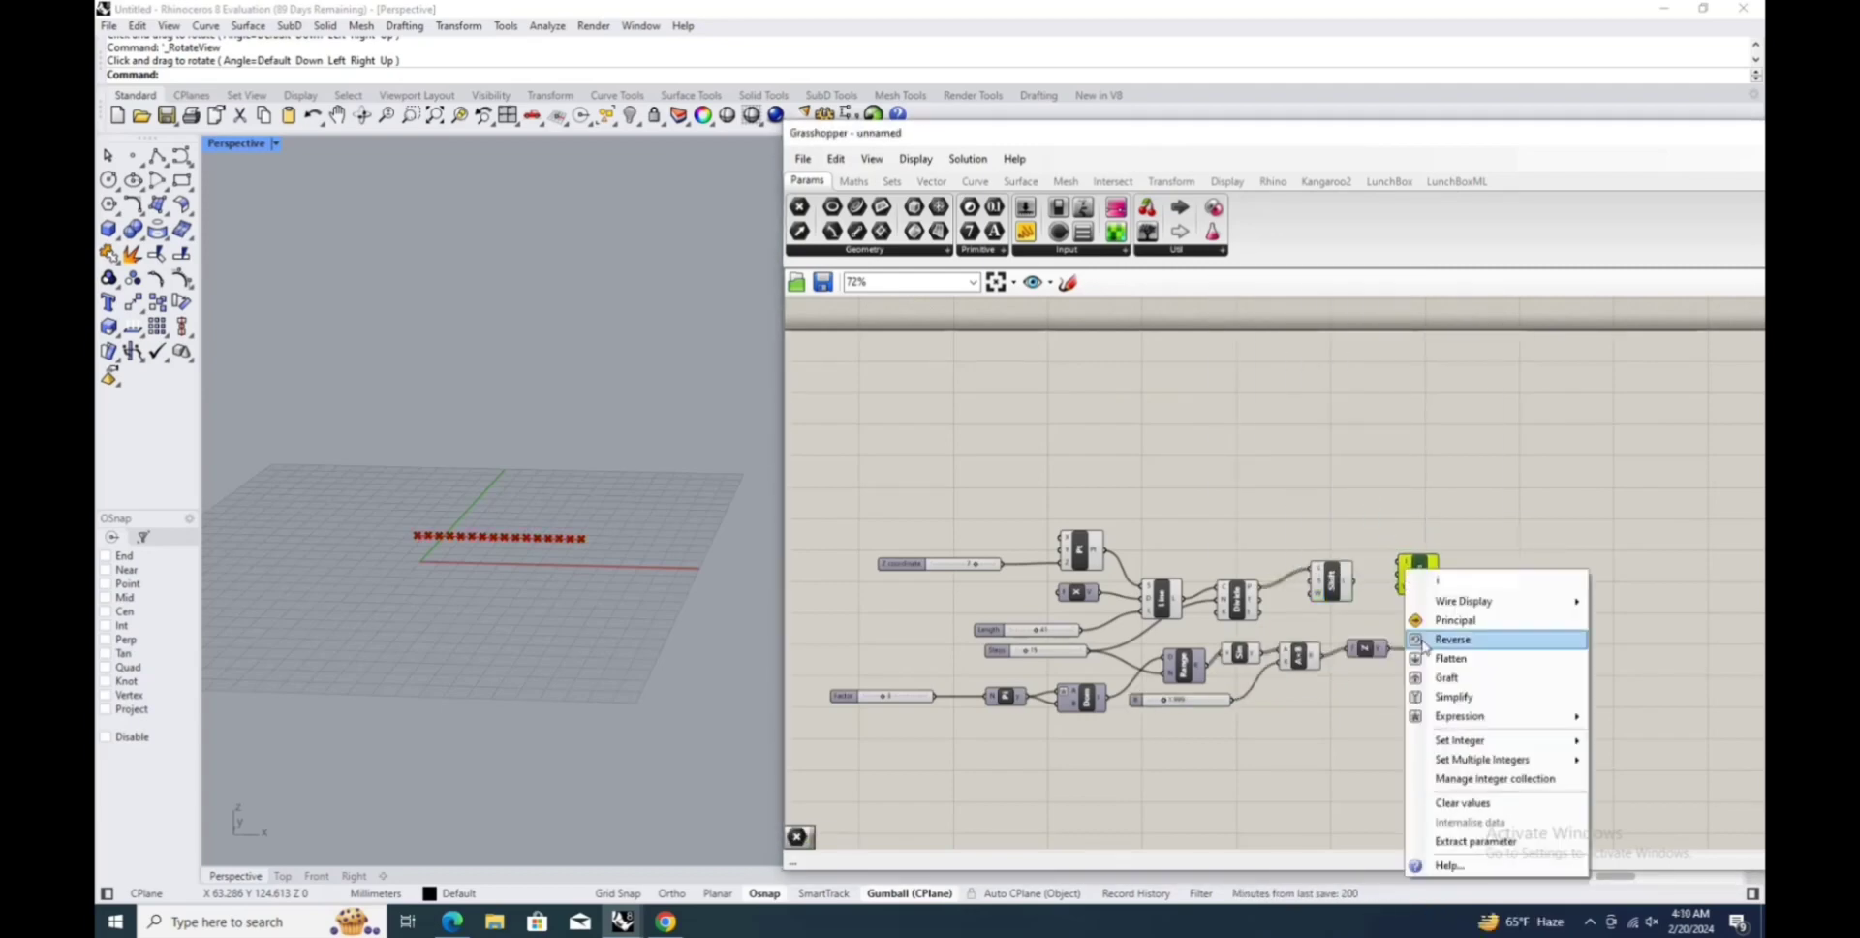
{"action": "mouse_move", "coordinate": [1450, 717]}
{"action": "left_click", "coordinate": [1301, 739]}
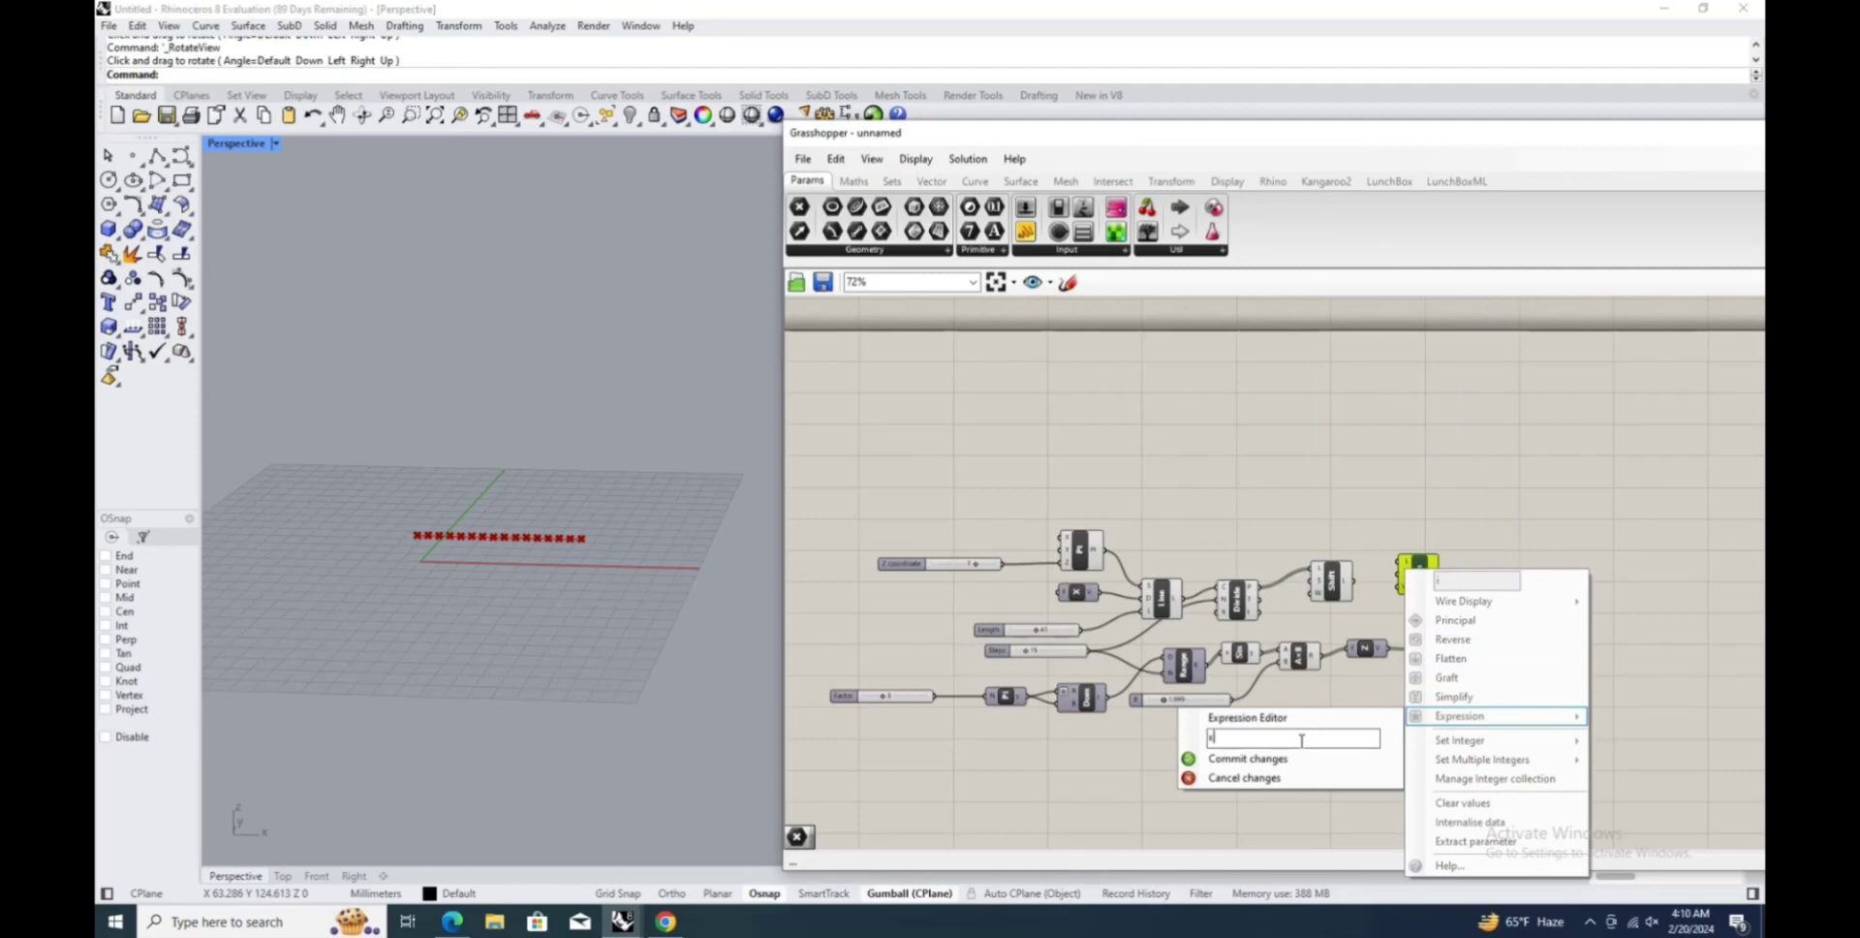
{"action": "left_click", "coordinate": [1263, 759]}
{"action": "left_click_drag", "start_coordinate": [1092, 650], "coordinate": [1392, 602]}
{"action": "left_click", "coordinate": [1297, 605]}
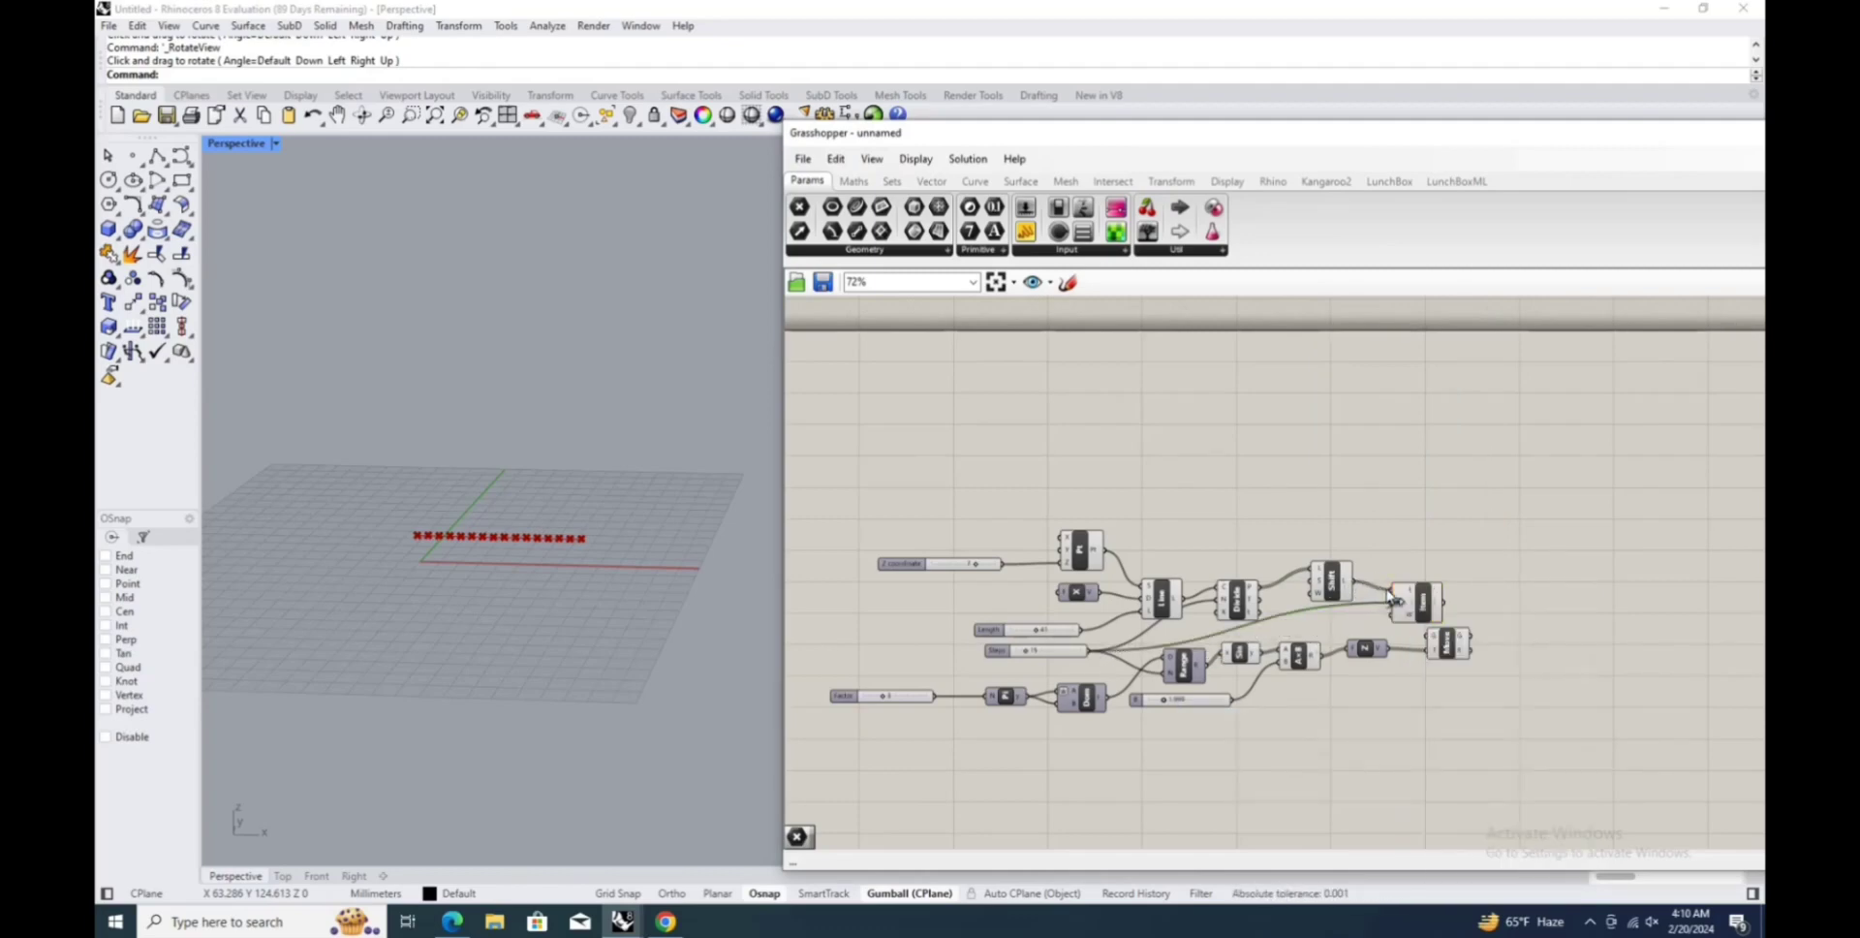
Collect the division points and the list item in a flattened Point parameter and wire it to the Move component's geometry.
{"action": "double_click", "coordinate": [1443, 533]}
{"action": "type", "text": "point"}
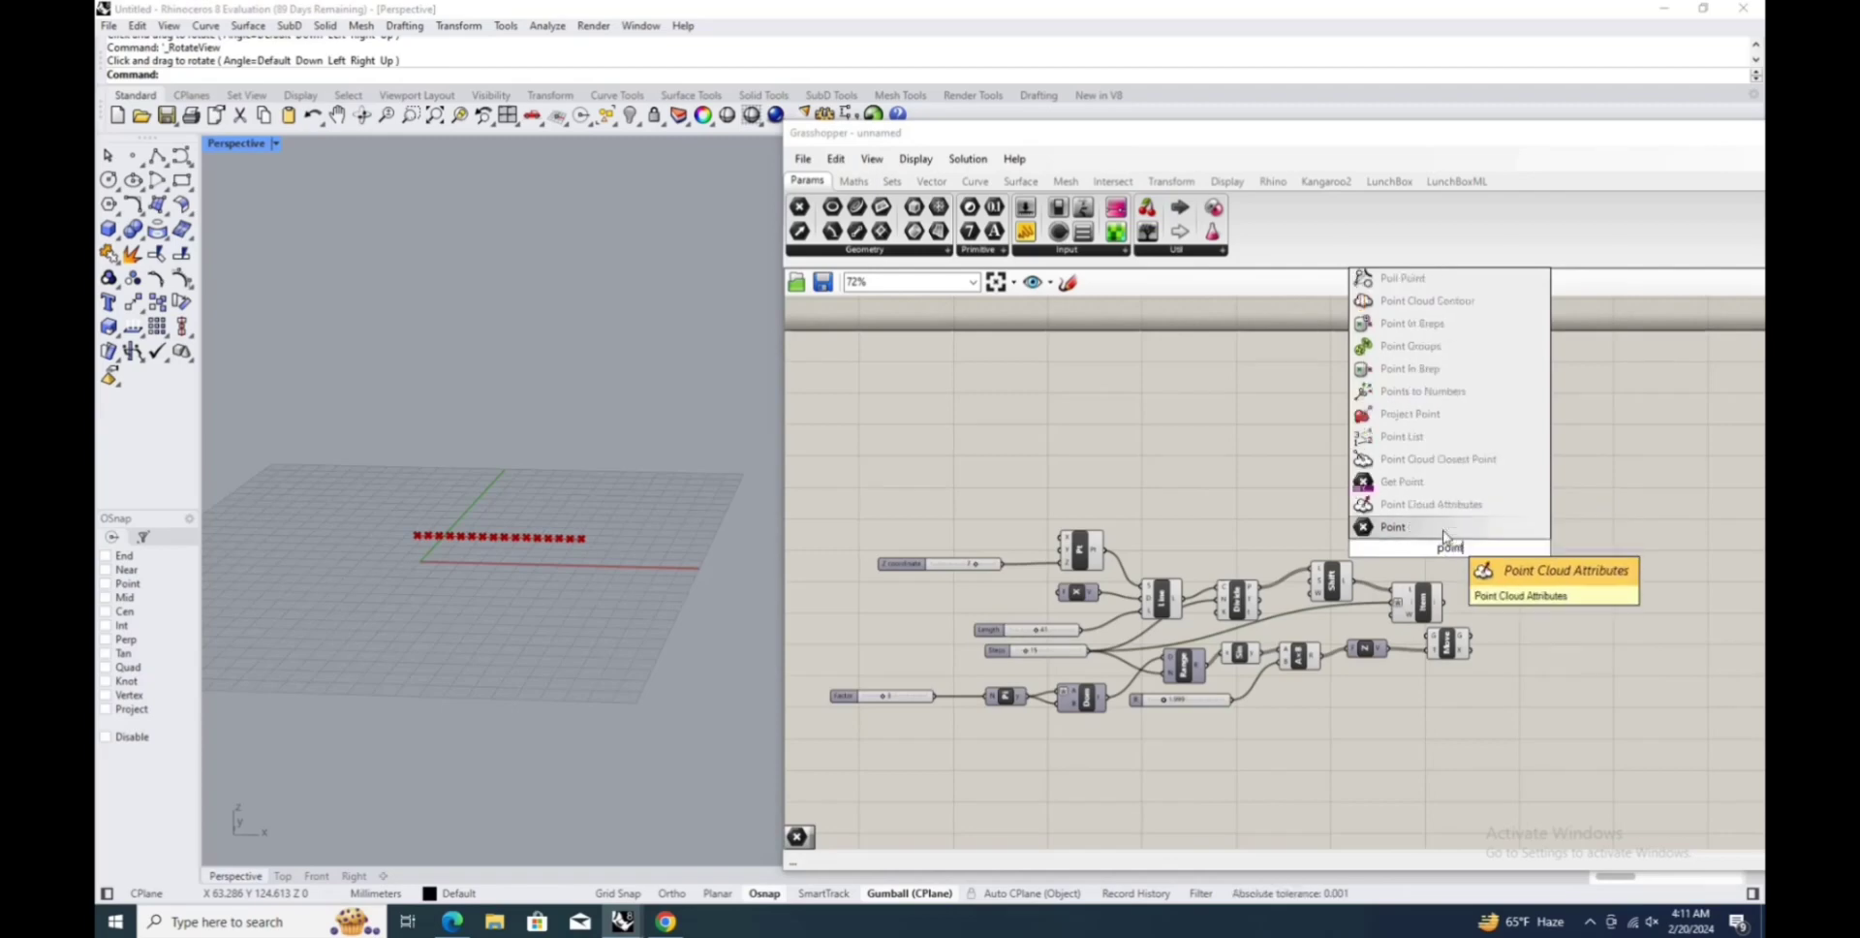
{"action": "left_click", "coordinate": [1443, 531]}
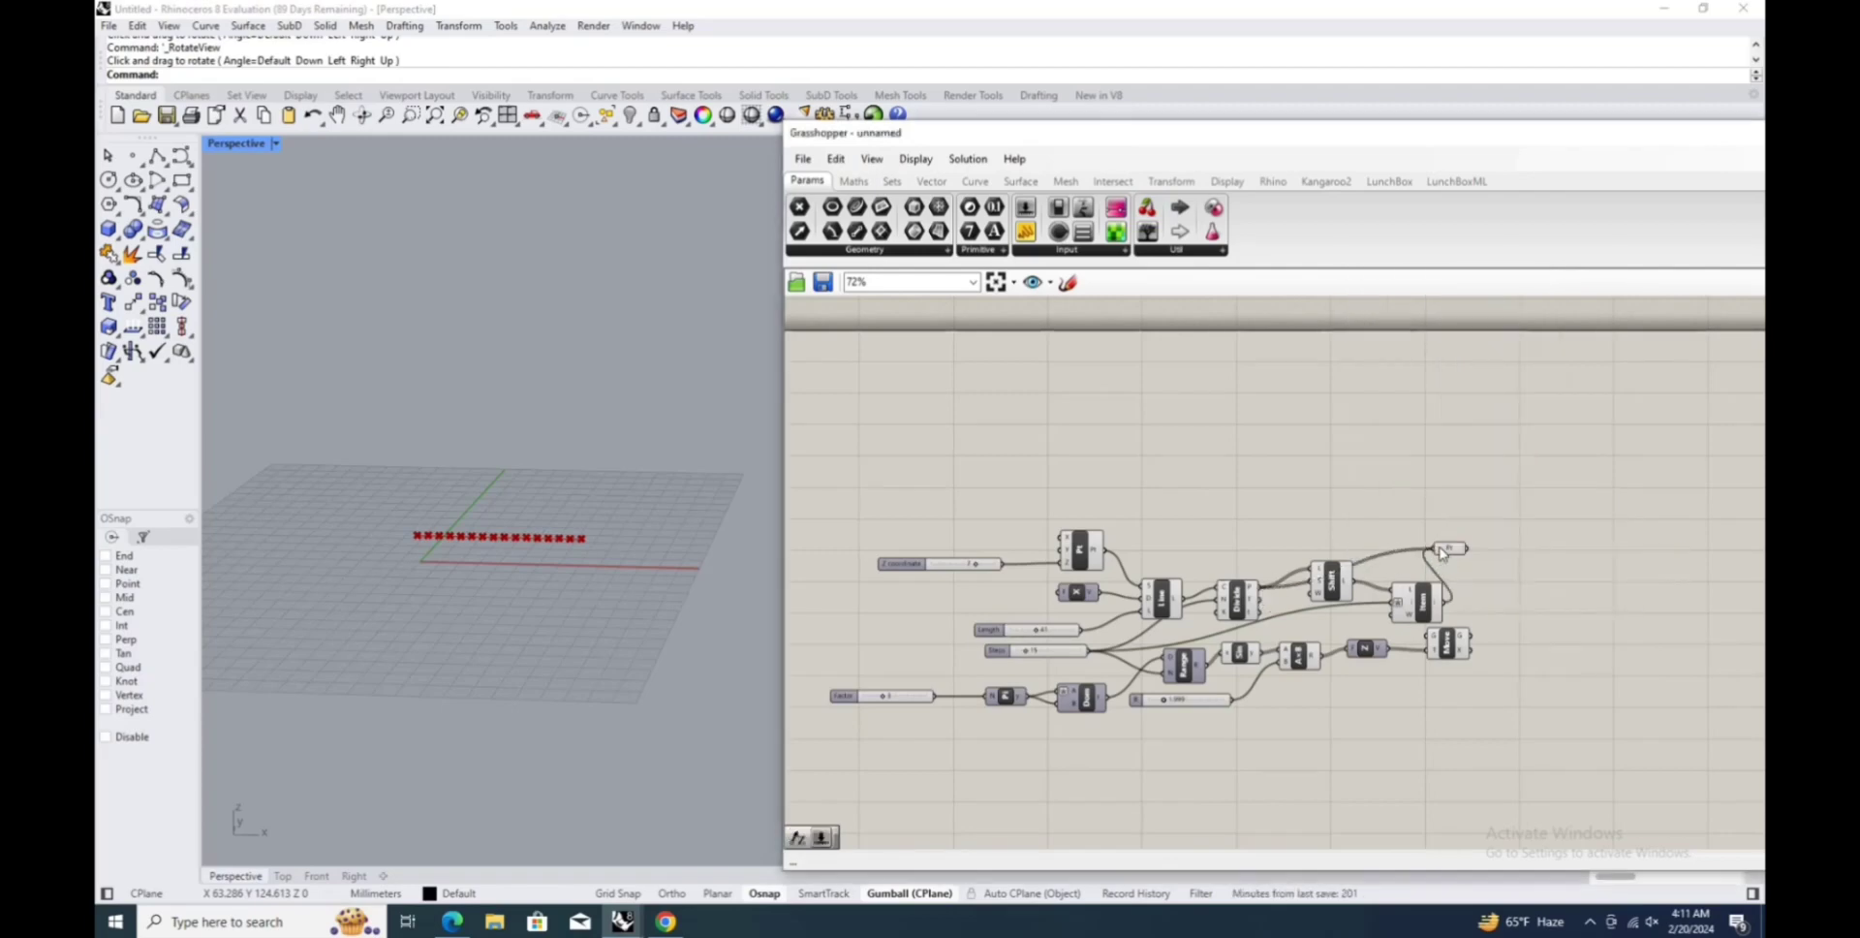
{"action": "right_click", "coordinate": [1443, 549]}
{"action": "left_click", "coordinate": [1490, 685]}
{"action": "left_click_drag", "start_coordinate": [1448, 643], "coordinate": [1480, 652]}
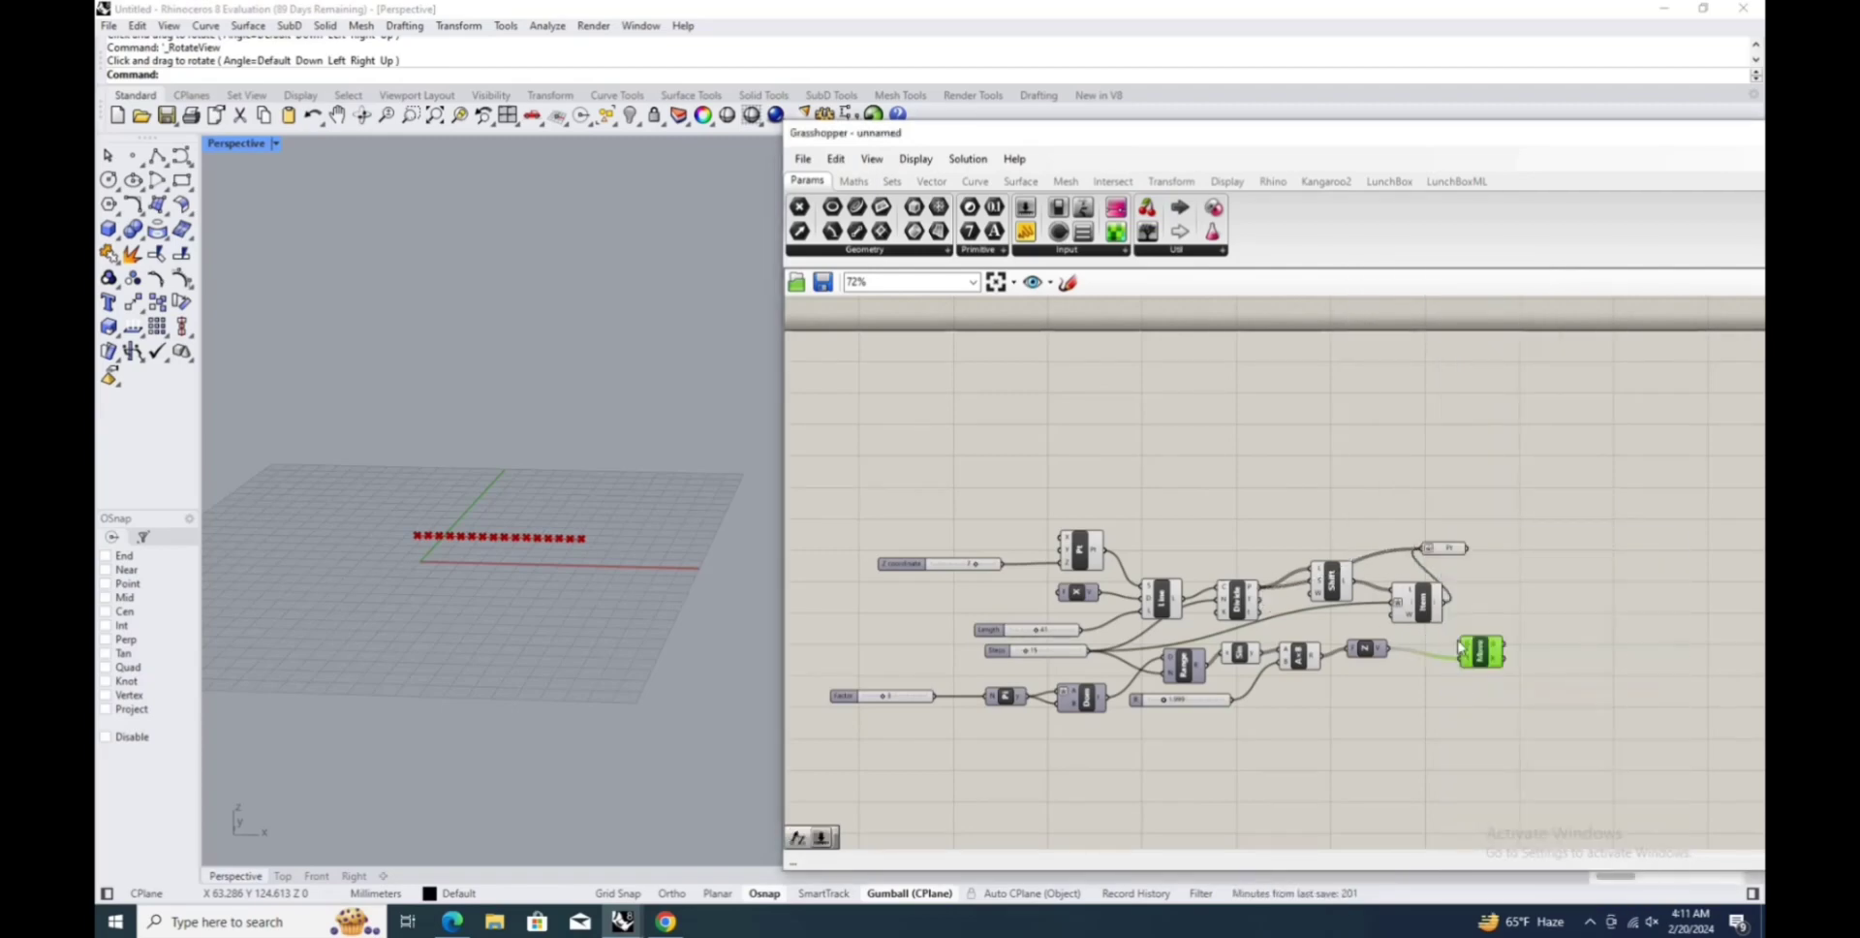
{"action": "left_click_drag", "start_coordinate": [1475, 549], "coordinate": [1461, 643]}
Add a Nurbs Curve component and wire the moved points to its vertices input.
{"action": "double_click", "coordinate": [1552, 596]}
{"action": "type", "text": "nurbs cu"}
{"action": "left_click", "coordinate": [1543, 555]}
{"action": "left_click_drag", "start_coordinate": [1550, 598], "coordinate": [1581, 613]}
{"action": "left_click_drag", "start_coordinate": [1505, 644], "coordinate": [1559, 601]}
Turn off the preview of all components before the Nurbs Curve.
{"action": "left_click_drag", "start_coordinate": [797, 440], "coordinate": [1538, 842]}
{"action": "right_click", "coordinate": [1006, 518]}
{"action": "left_click", "coordinate": [1030, 543]}
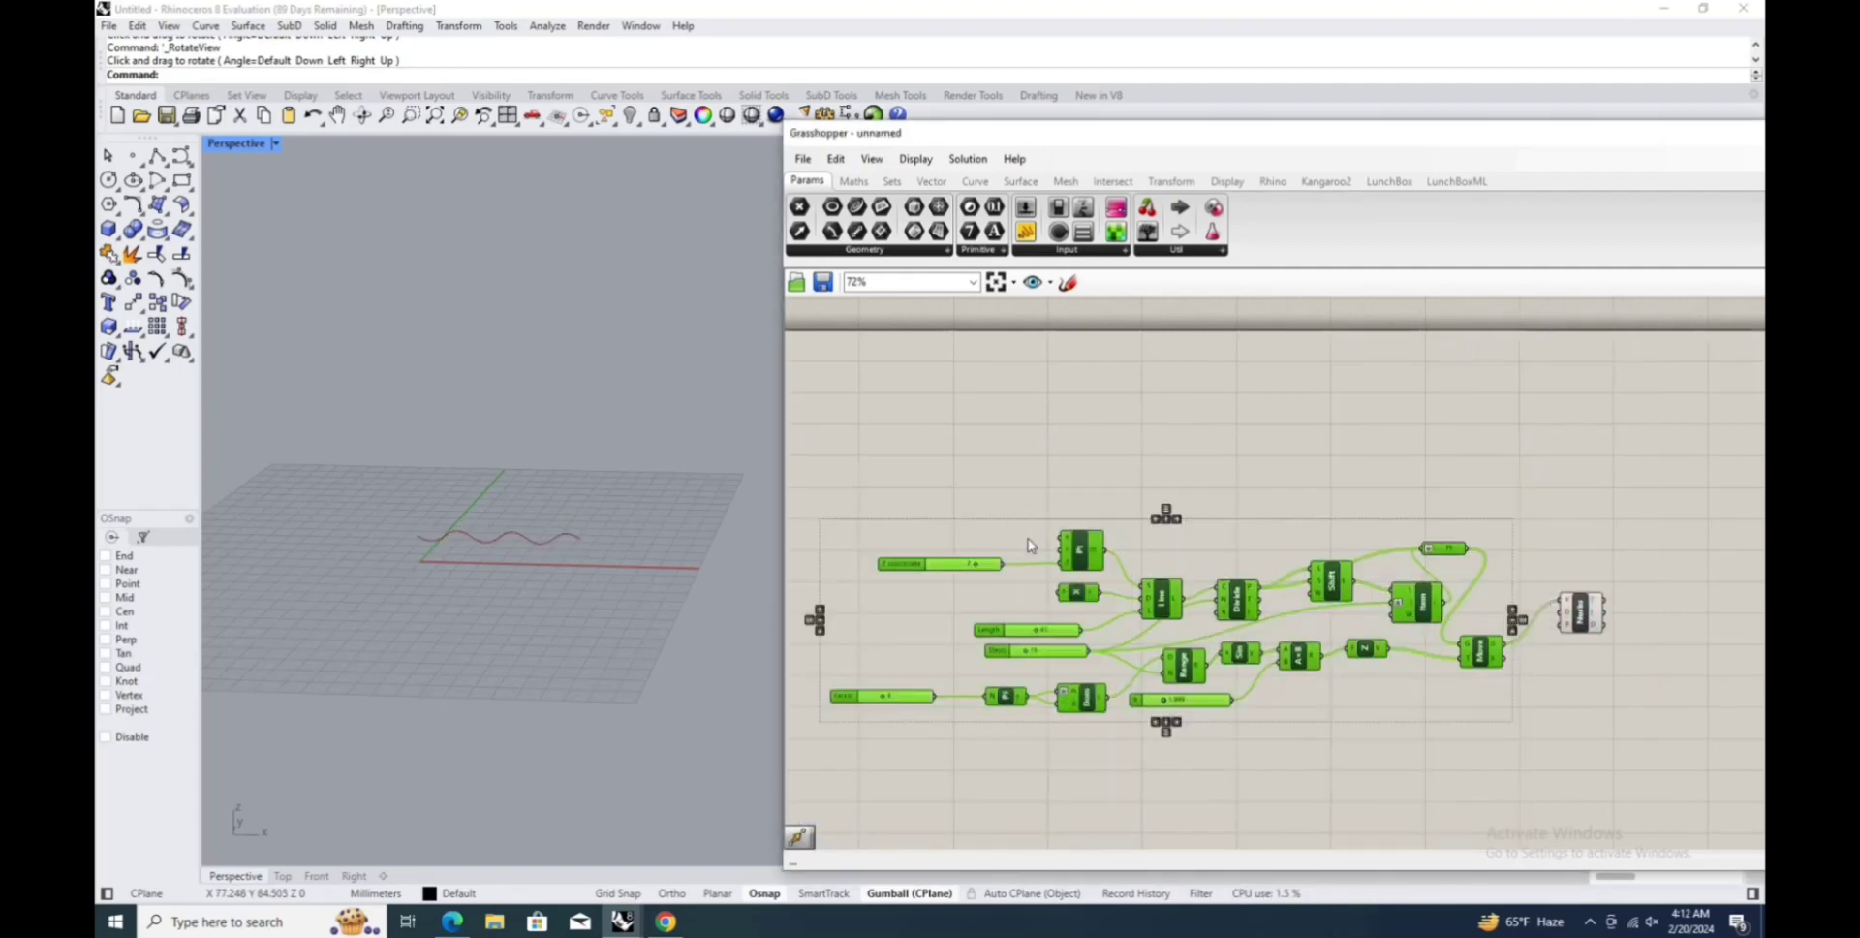
Add a second Move component for the Nurbs curve.
{"action": "right_click_drag", "start_coordinate": [1062, 469], "coordinate": [875, 353]}
{"action": "double_click", "coordinate": [1494, 480]}
{"action": "type", "text": "move"}
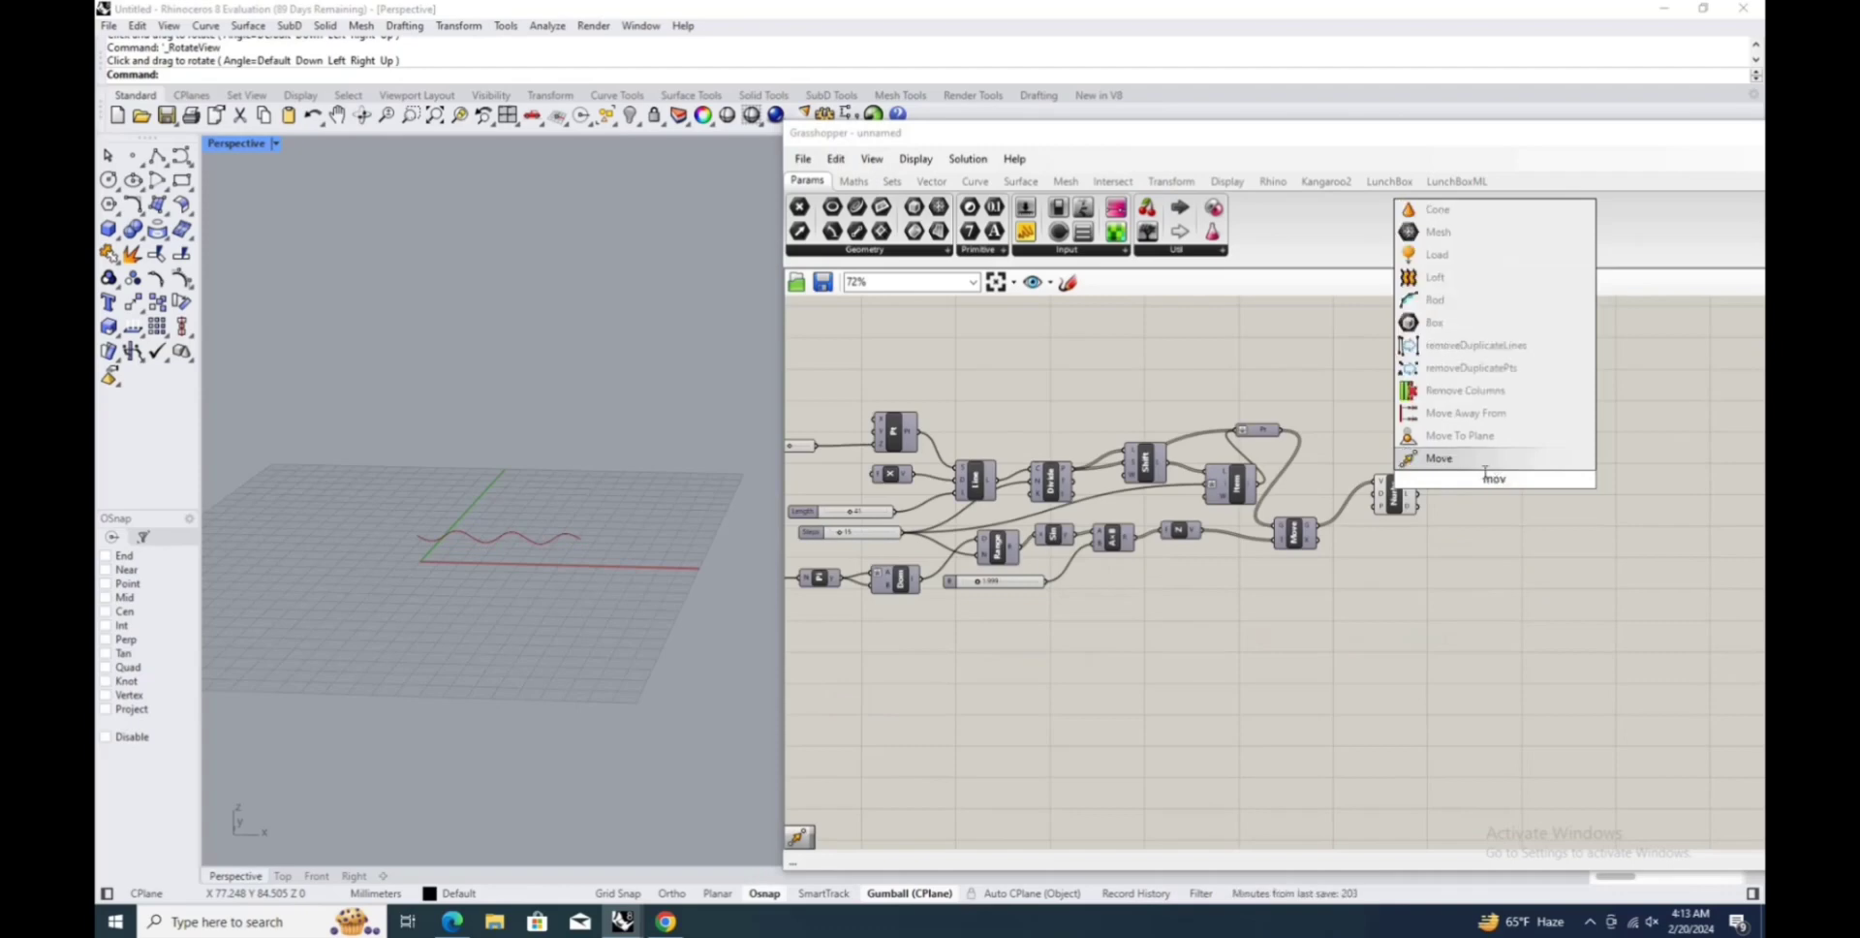
{"action": "left_click", "coordinate": [1479, 458]}
{"action": "left_click_drag", "start_coordinate": [1495, 481], "coordinate": [1459, 522]}
Add a Unit Y vector as the second Move's motion and drive it with a number slider valued 22.
{"action": "double_click", "coordinate": [1428, 435]}
{"action": "type", "text": "y"}
{"action": "left_click", "coordinate": [1422, 414]}
{"action": "left_click_drag", "start_coordinate": [1451, 435], "coordinate": [1461, 534]}
{"action": "double_click", "coordinate": [1342, 398]}
{"action": "type", "text": "20"}
{"action": "key", "text": "Return"}
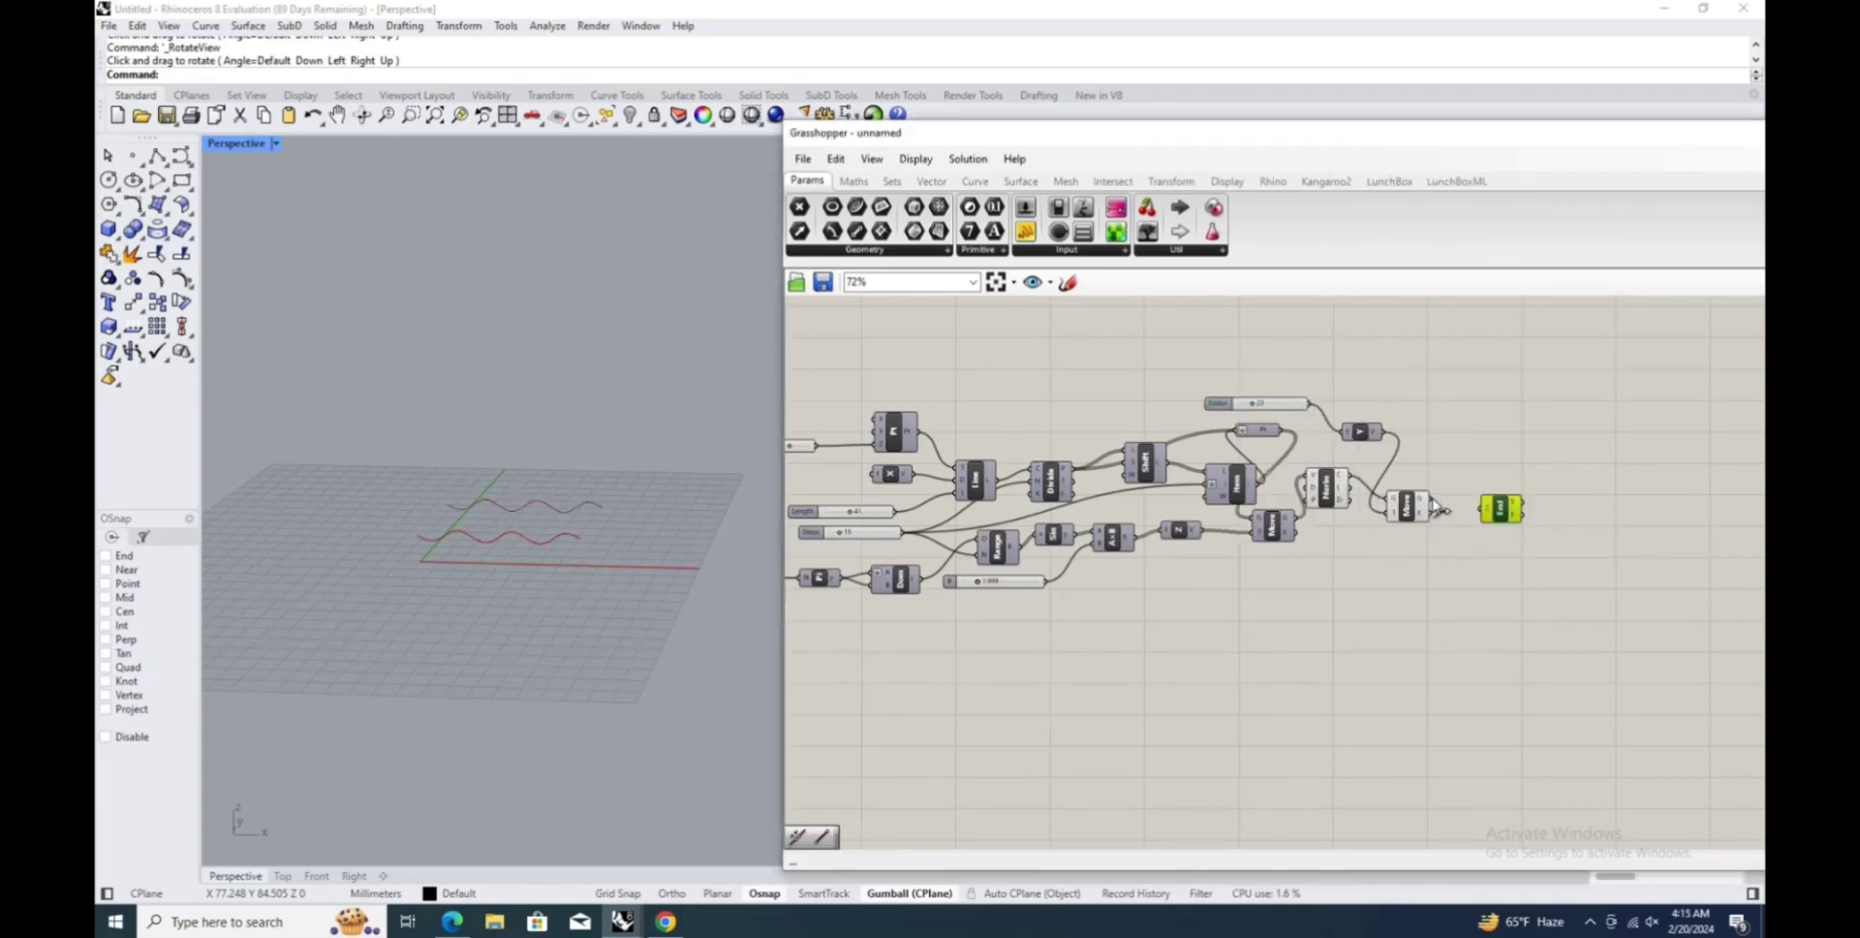
Position the second End Points component, then add a Line component and a duplicate for connecting the two wave curves' ends.
{"action": "left_click_drag", "start_coordinate": [1498, 507], "coordinate": [1328, 544]}
{"action": "double_click", "coordinate": [1534, 480]}
{"action": "type", "text": "line"}
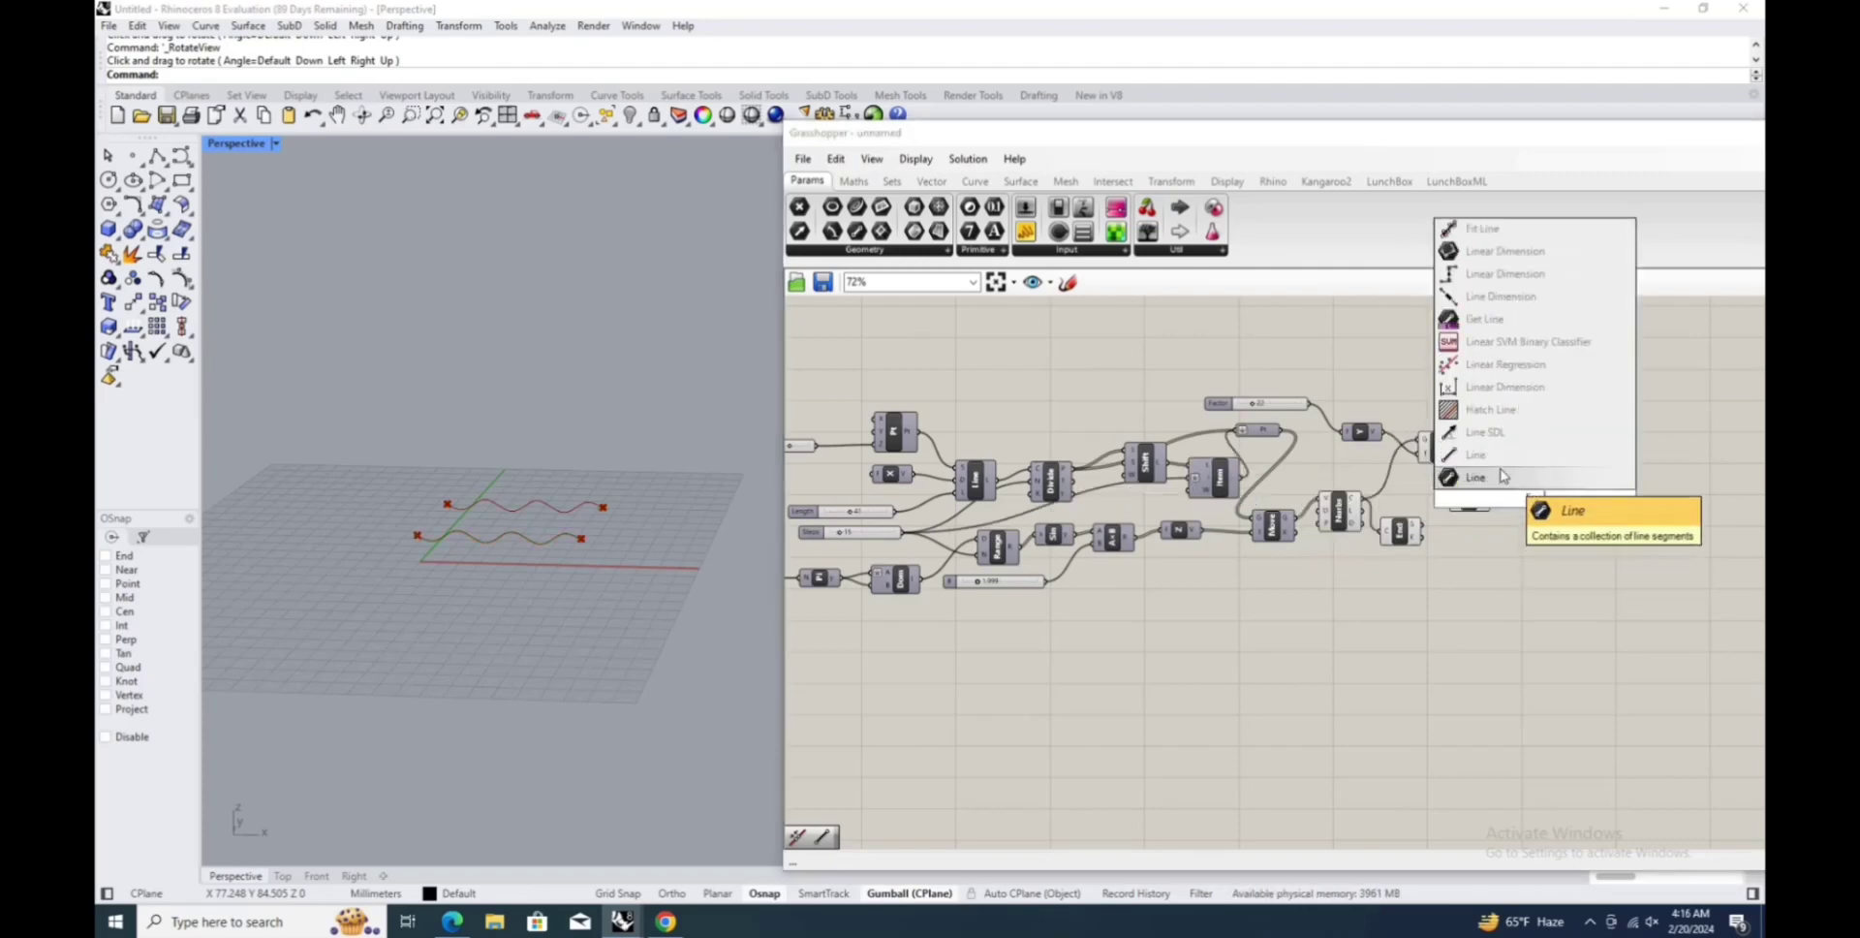
{"action": "left_click", "coordinate": [1501, 475]}
{"action": "key", "text": "ctrl+c"}
{"action": "key", "text": "ctrl+v"}
{"action": "left_click_drag", "start_coordinate": [1489, 491], "coordinate": [1512, 492]}
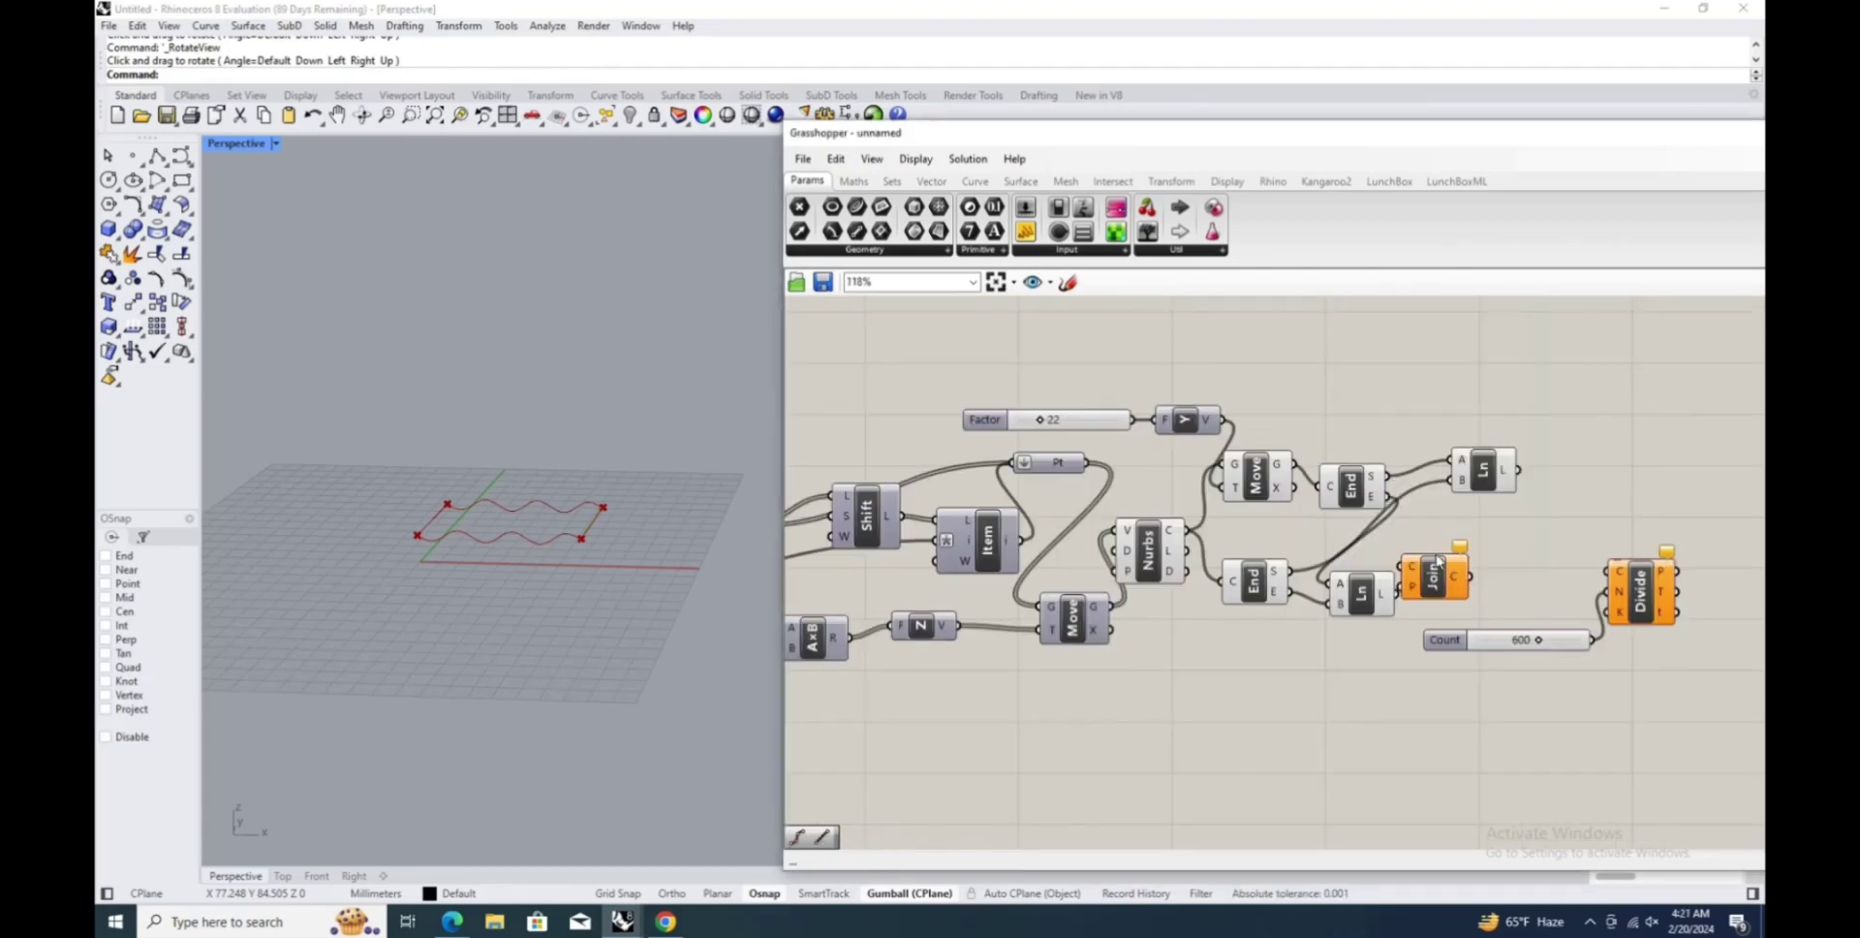
Join both wave curves with the two end lines and wire the result into the 600-count Divide Curve.
{"action": "left_click_drag", "start_coordinate": [1396, 593], "coordinate": [1440, 558]}
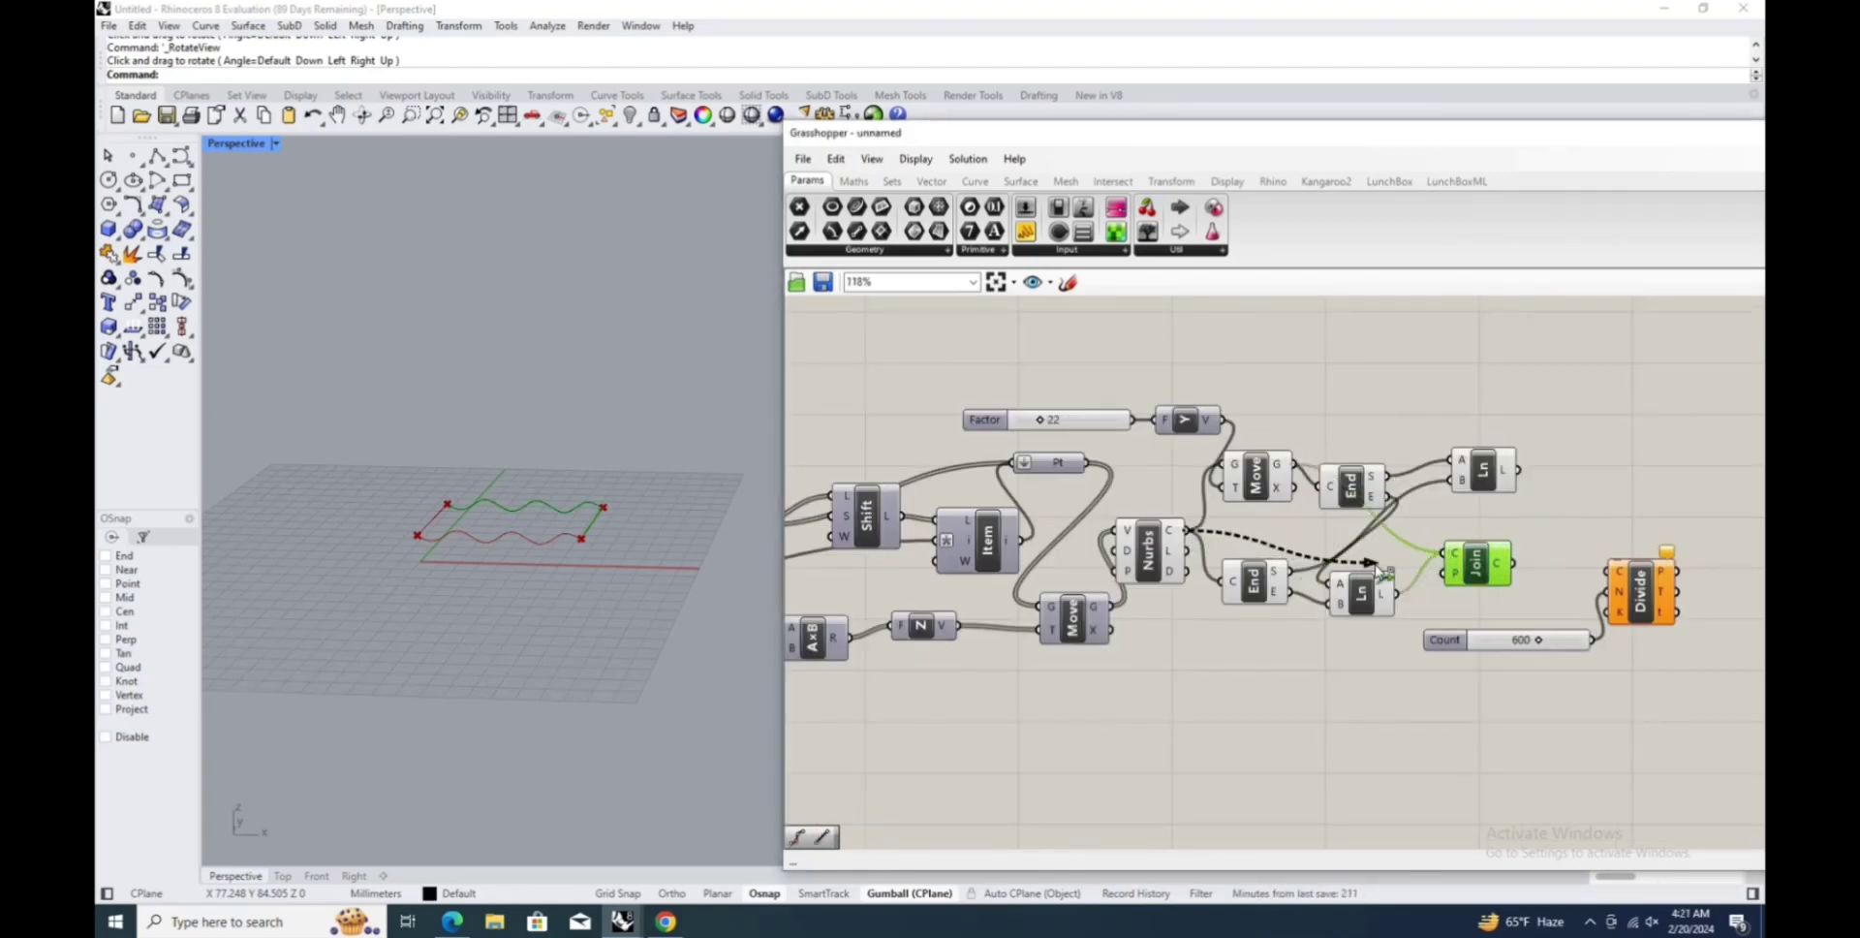
{"action": "left_click_drag", "start_coordinate": [1383, 572], "coordinate": [1443, 553], "text": "shift"}
{"action": "left_click_drag", "start_coordinate": [1518, 471], "coordinate": [1471, 523]}
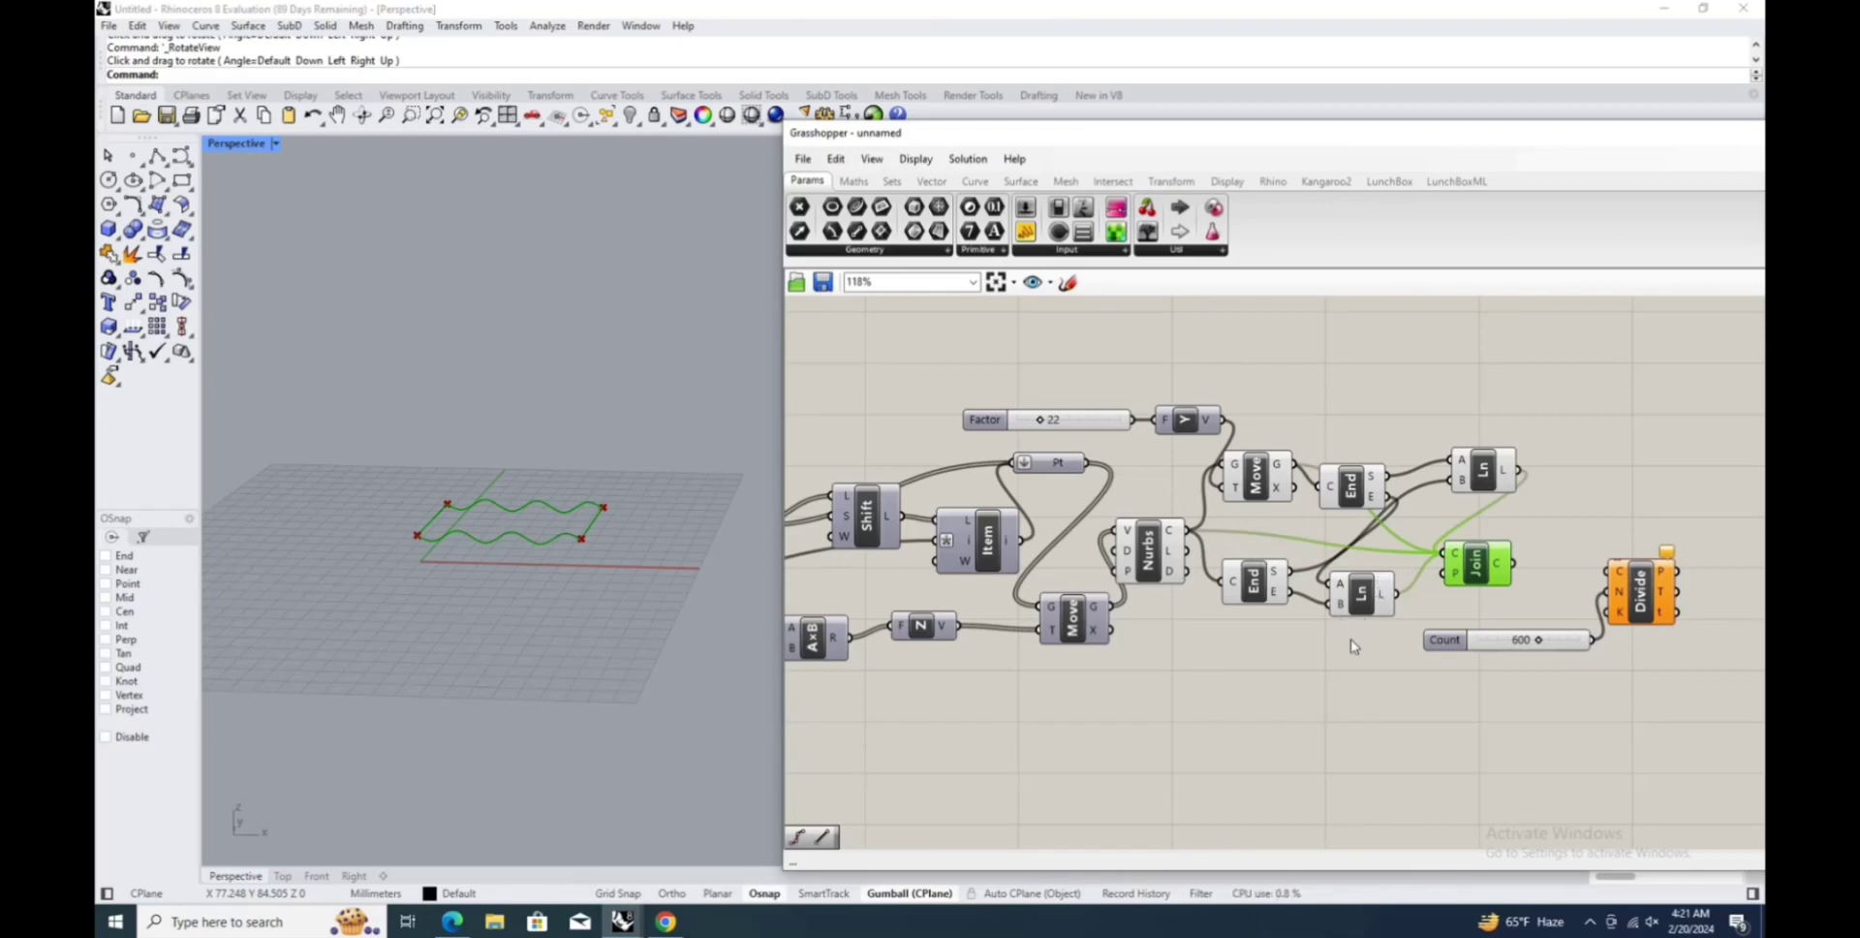
{"action": "left_click_drag", "start_coordinate": [1536, 570], "coordinate": [1610, 572]}
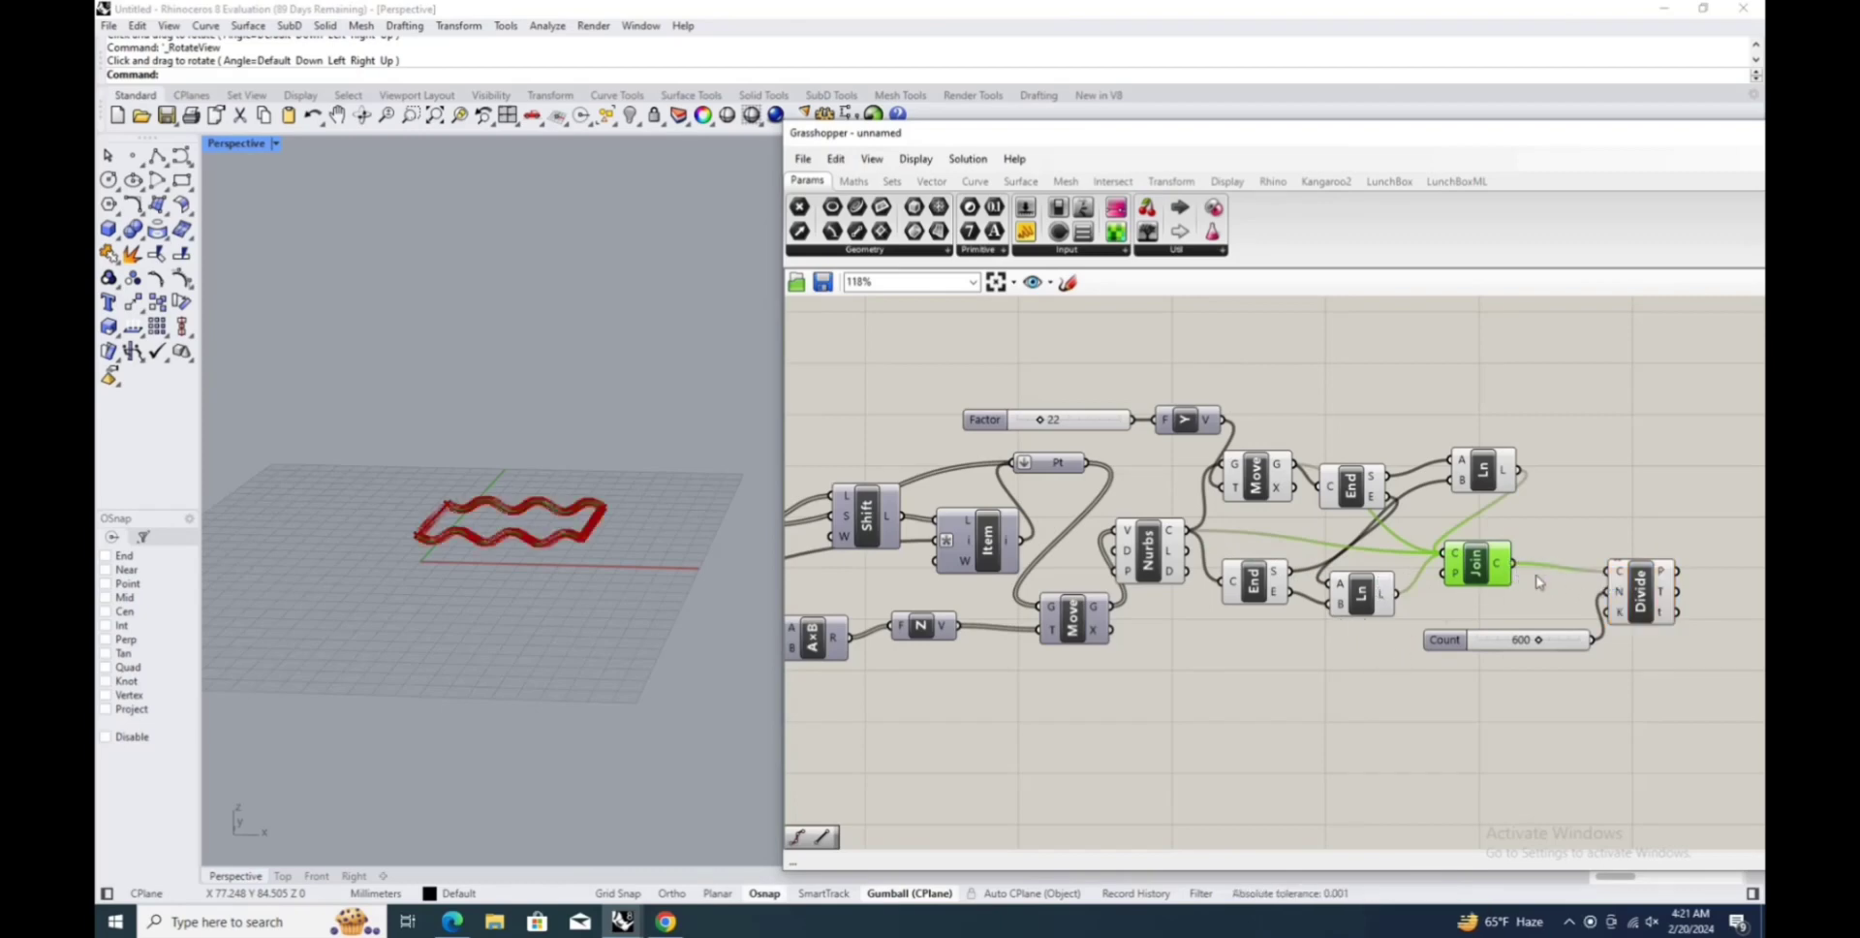
Turn off the preview of the components from the Nurbs Curve through the 600-count Divide Curve.
{"action": "left_click_drag", "start_coordinate": [1219, 390], "coordinate": [1608, 698]}
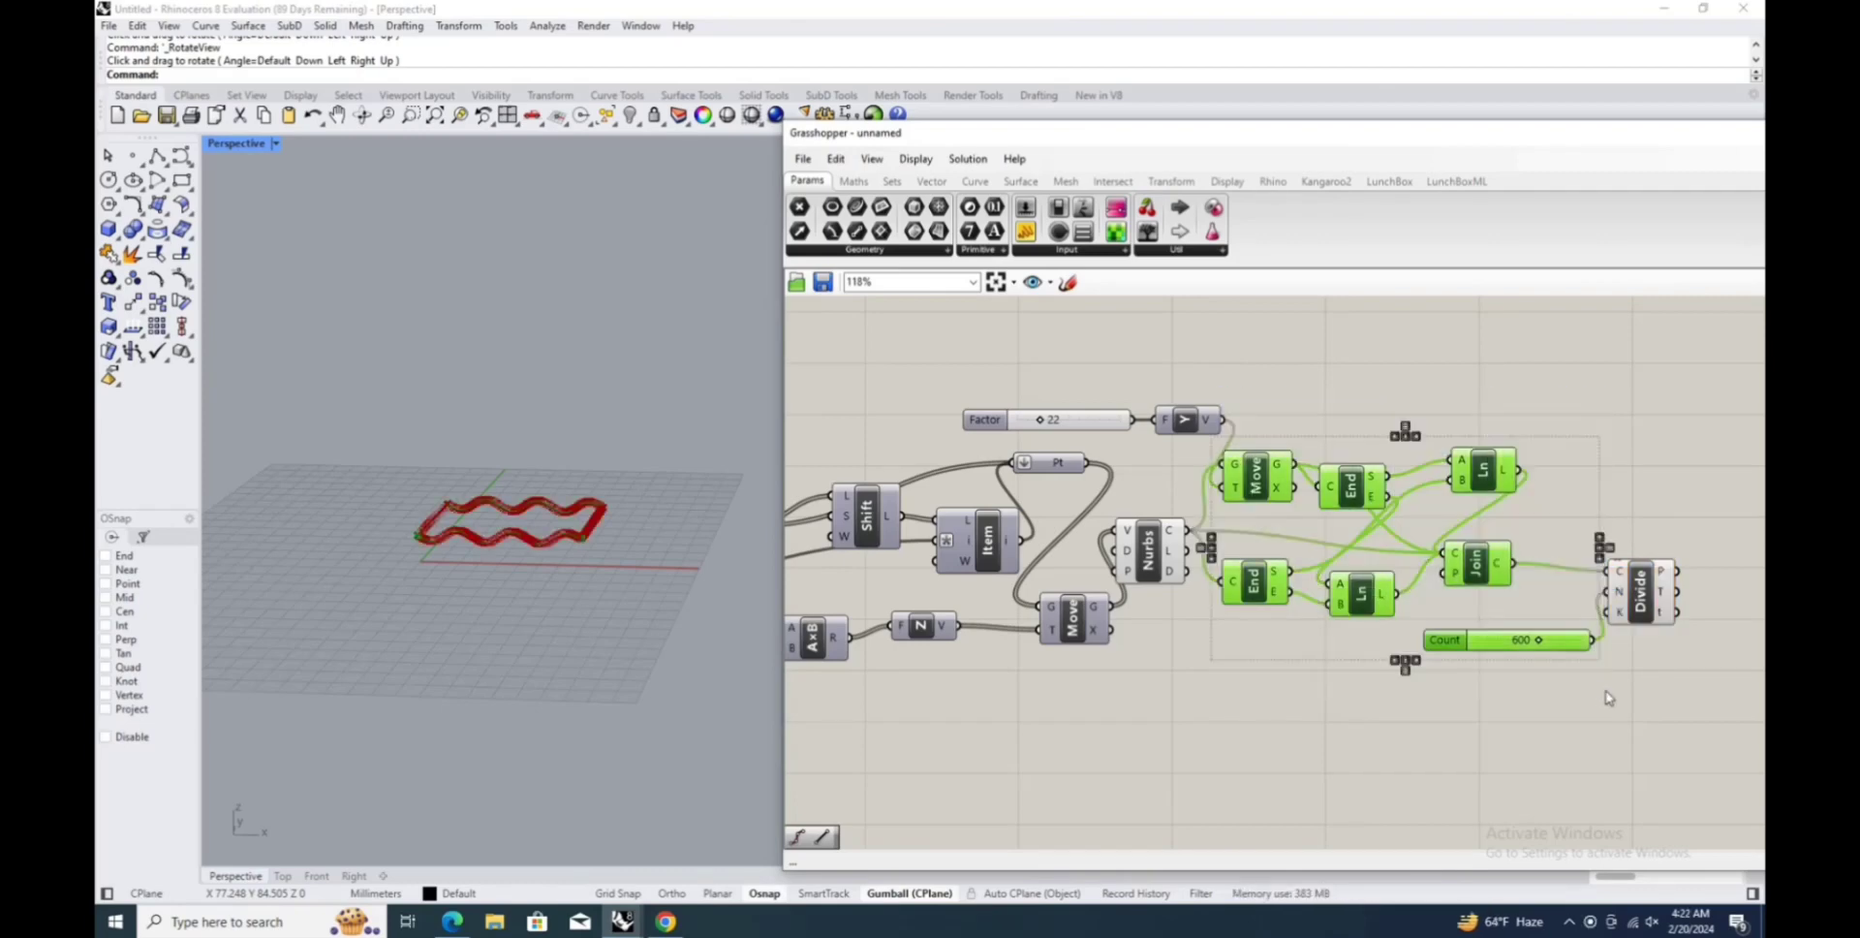
{"action": "right_click", "coordinate": [1317, 440]}
{"action": "left_click", "coordinate": [1356, 465]}
{"action": "left_click", "coordinate": [1637, 587]}
{"action": "right_click", "coordinate": [1619, 541]}
{"action": "left_click", "coordinate": [1662, 570]}
{"action": "left_click_drag", "start_coordinate": [1219, 390], "coordinate": [1697, 776]}
{"action": "left_click_drag", "start_coordinate": [1057, 369], "coordinate": [1739, 775]}
{"action": "right_click", "coordinate": [1247, 405]}
{"action": "left_click", "coordinate": [1289, 426]}
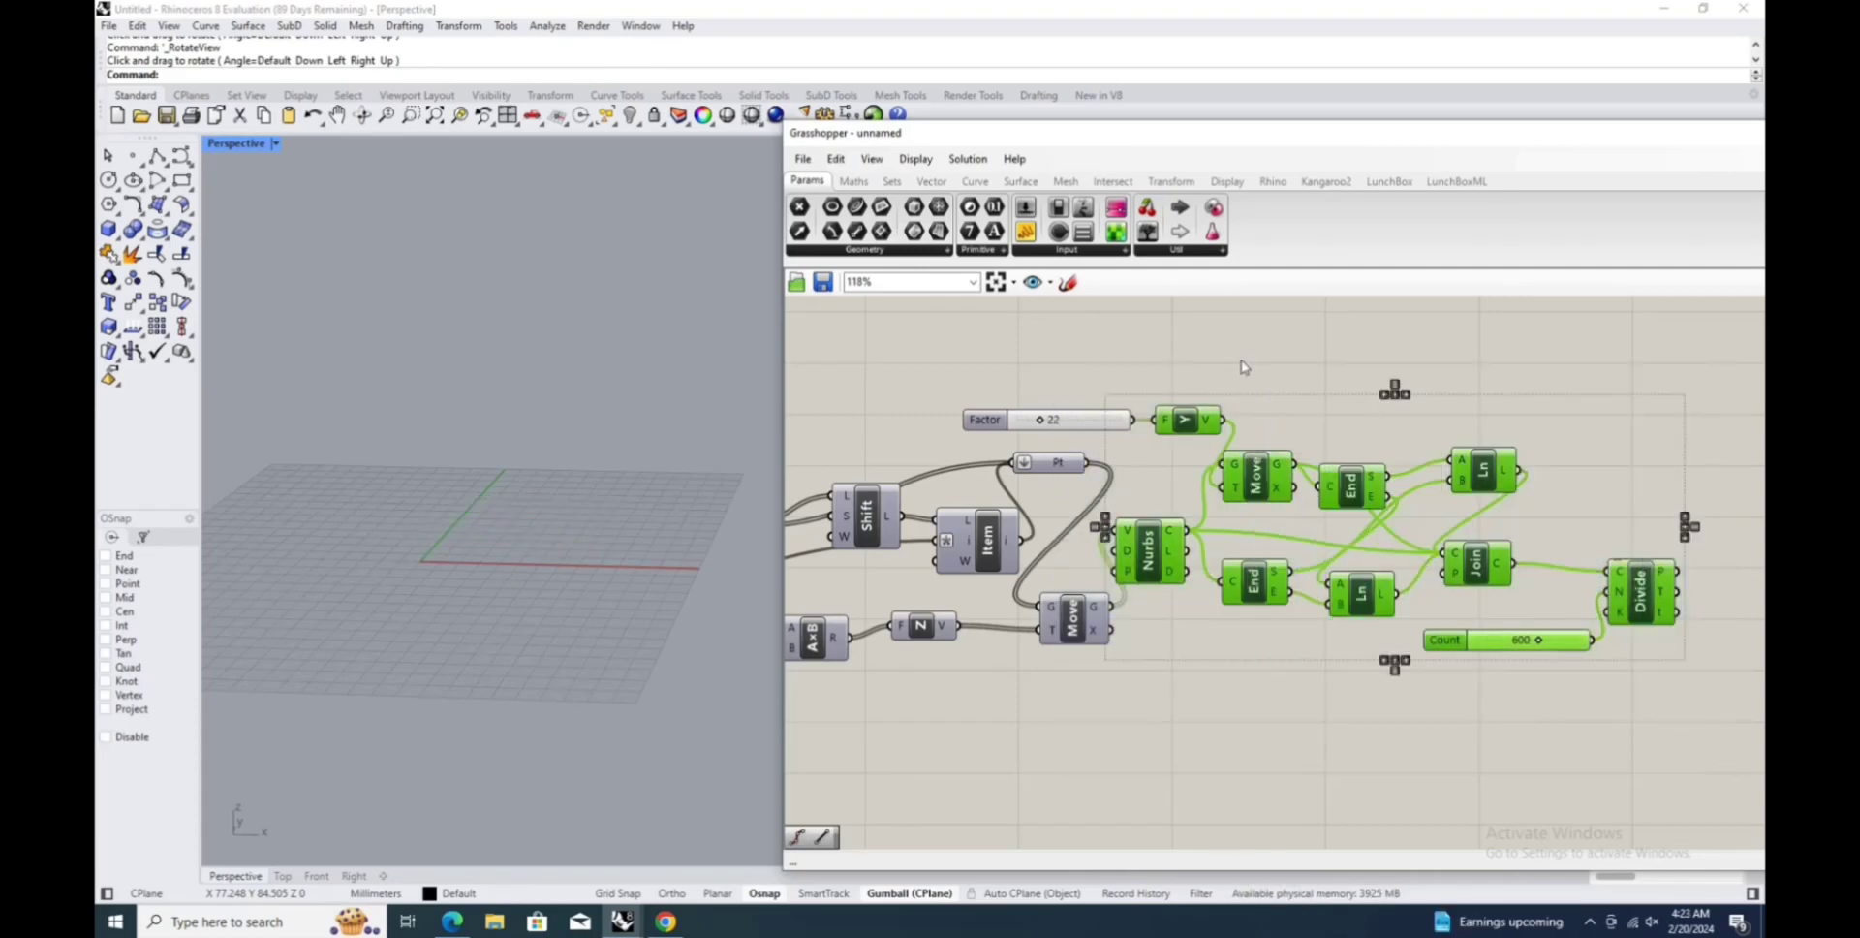
Add an Interpolate curve component through the joined curve's division points and invert its periodic input.
{"action": "scroll", "coordinate": [1188, 504], "scroll_direction": "down", "scroll_amount": 3}
{"action": "double_click", "coordinate": [1499, 542]}
{"action": "type", "text": "inter"}
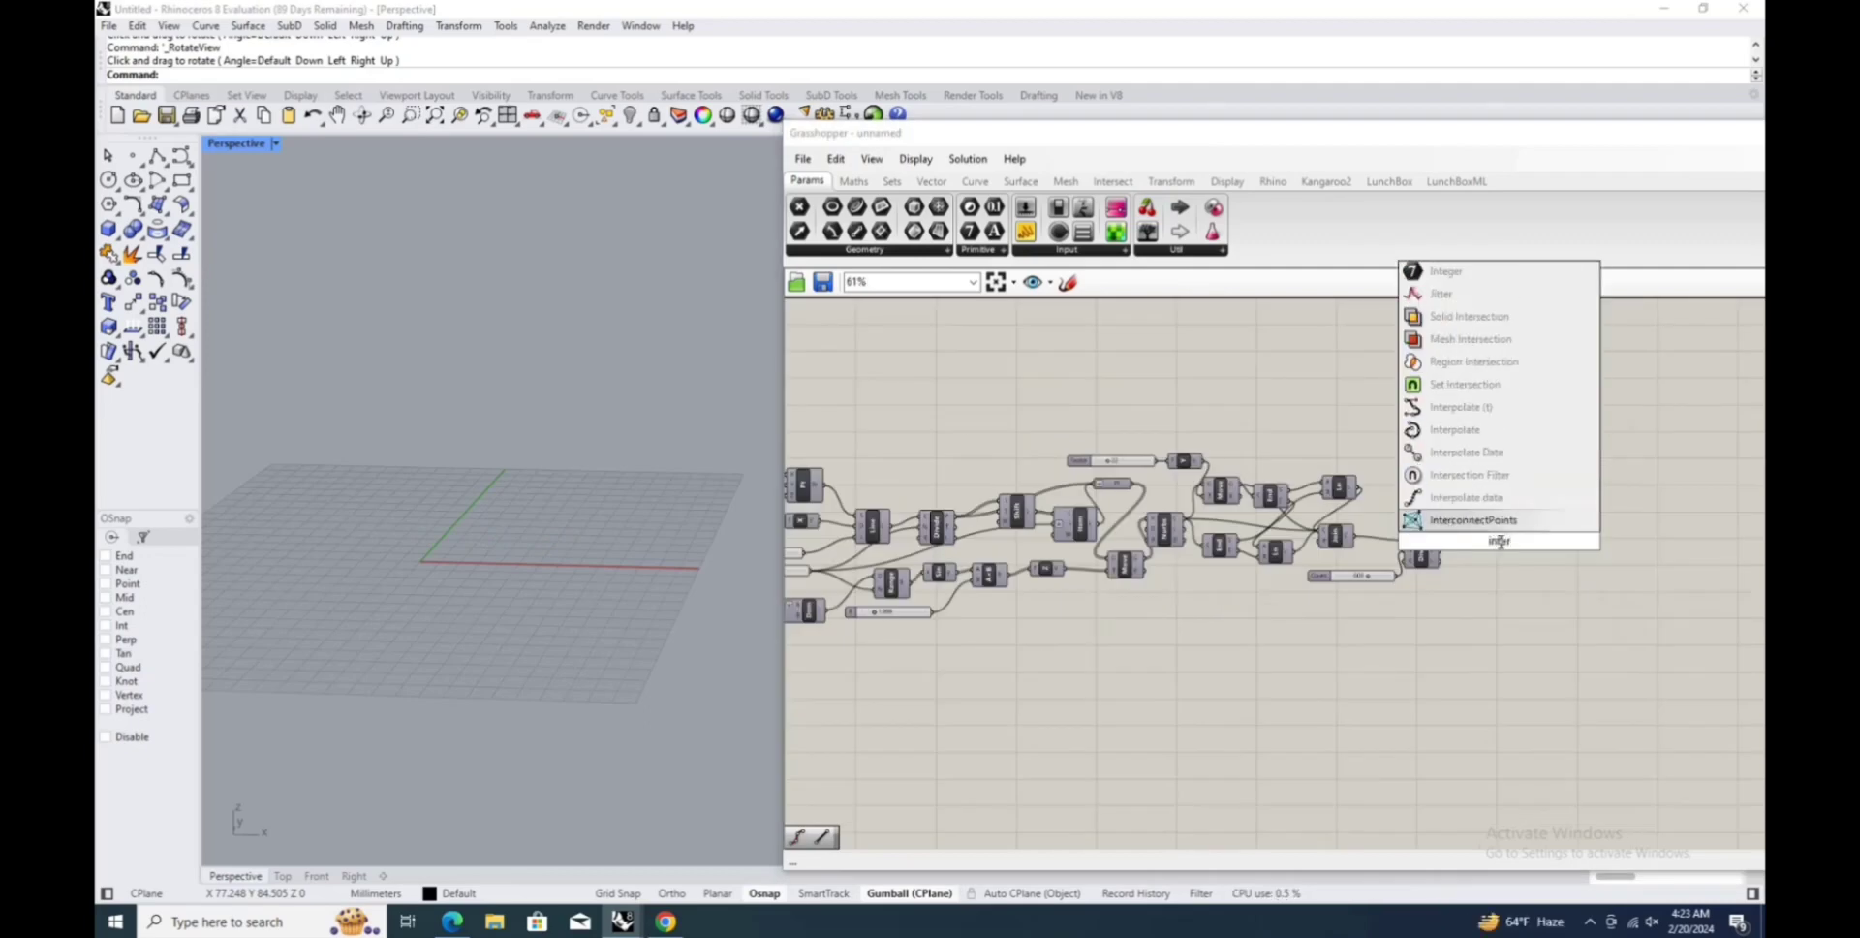
{"action": "left_click", "coordinate": [1479, 436]}
{"action": "left_click_drag", "start_coordinate": [1463, 527], "coordinate": [1482, 525]}
{"action": "right_click", "coordinate": [1486, 544]}
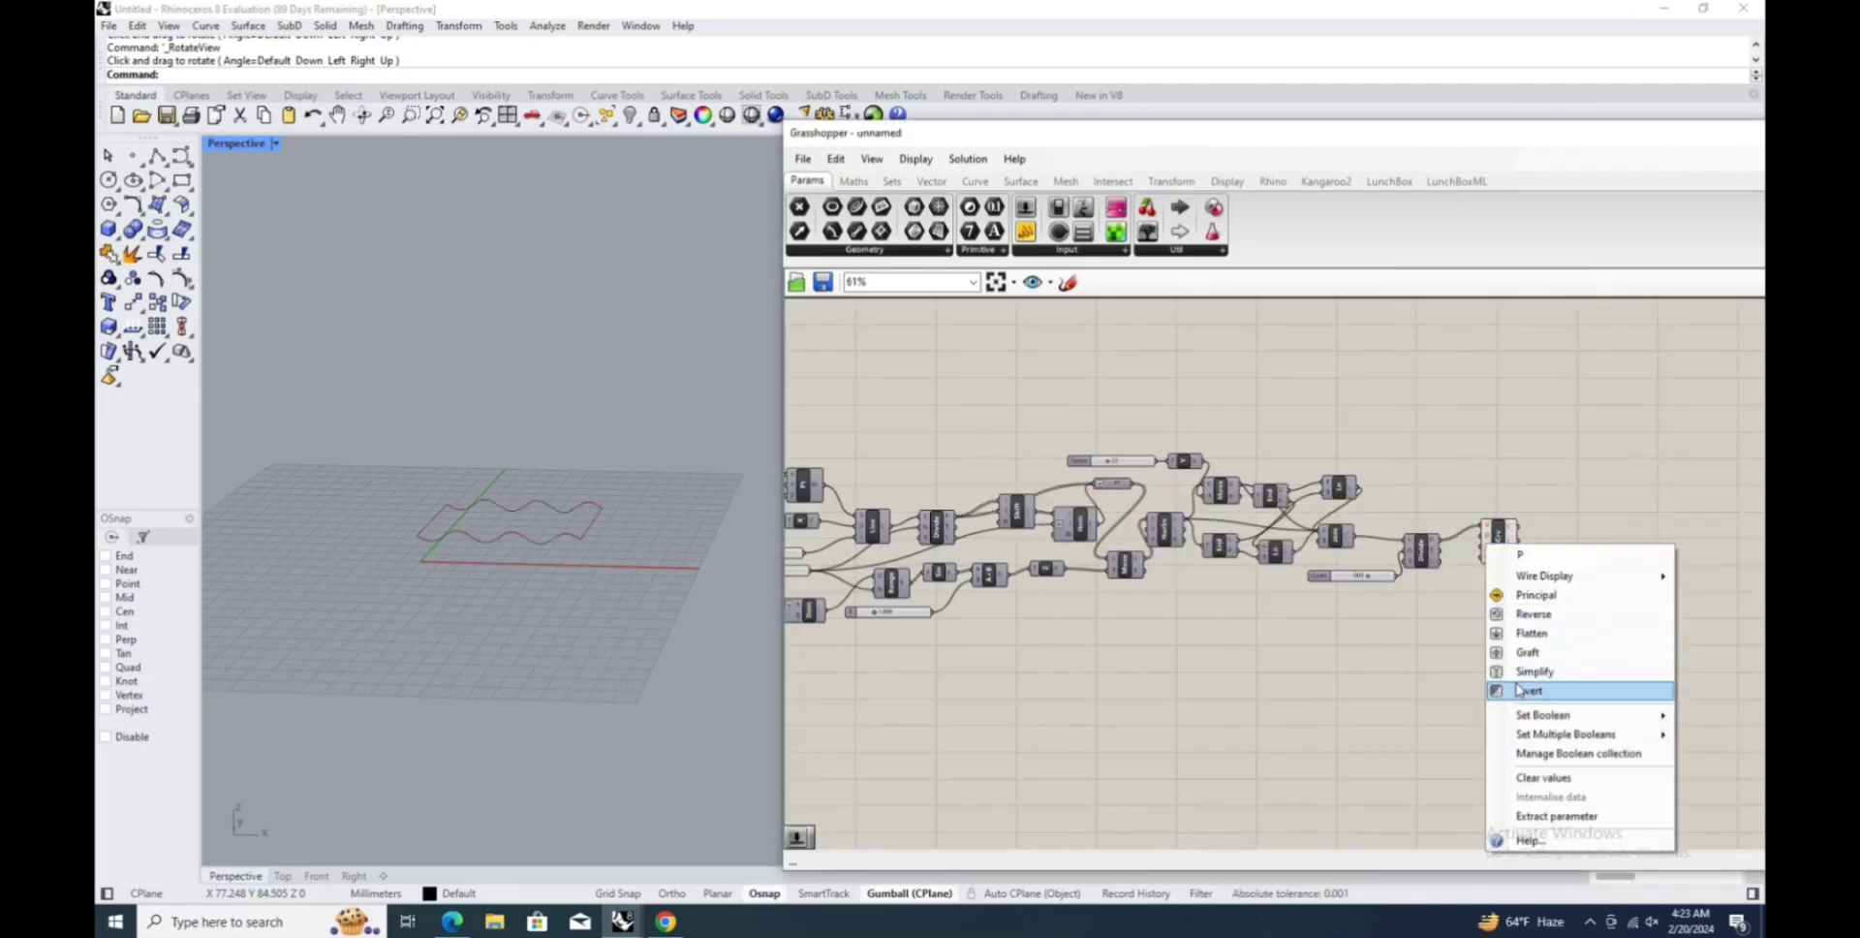
{"action": "left_click", "coordinate": [1513, 686]}
Add a Pipe component and wire a 0.20 number slider to its radius.
{"action": "double_click", "coordinate": [1565, 547]}
{"action": "type", "text": "pipe"}
{"action": "left_click_drag", "start_coordinate": [1564, 541], "coordinate": [1569, 566]}
{"action": "double_click", "coordinate": [1462, 599]}
{"action": "type", "text": "0.2"}
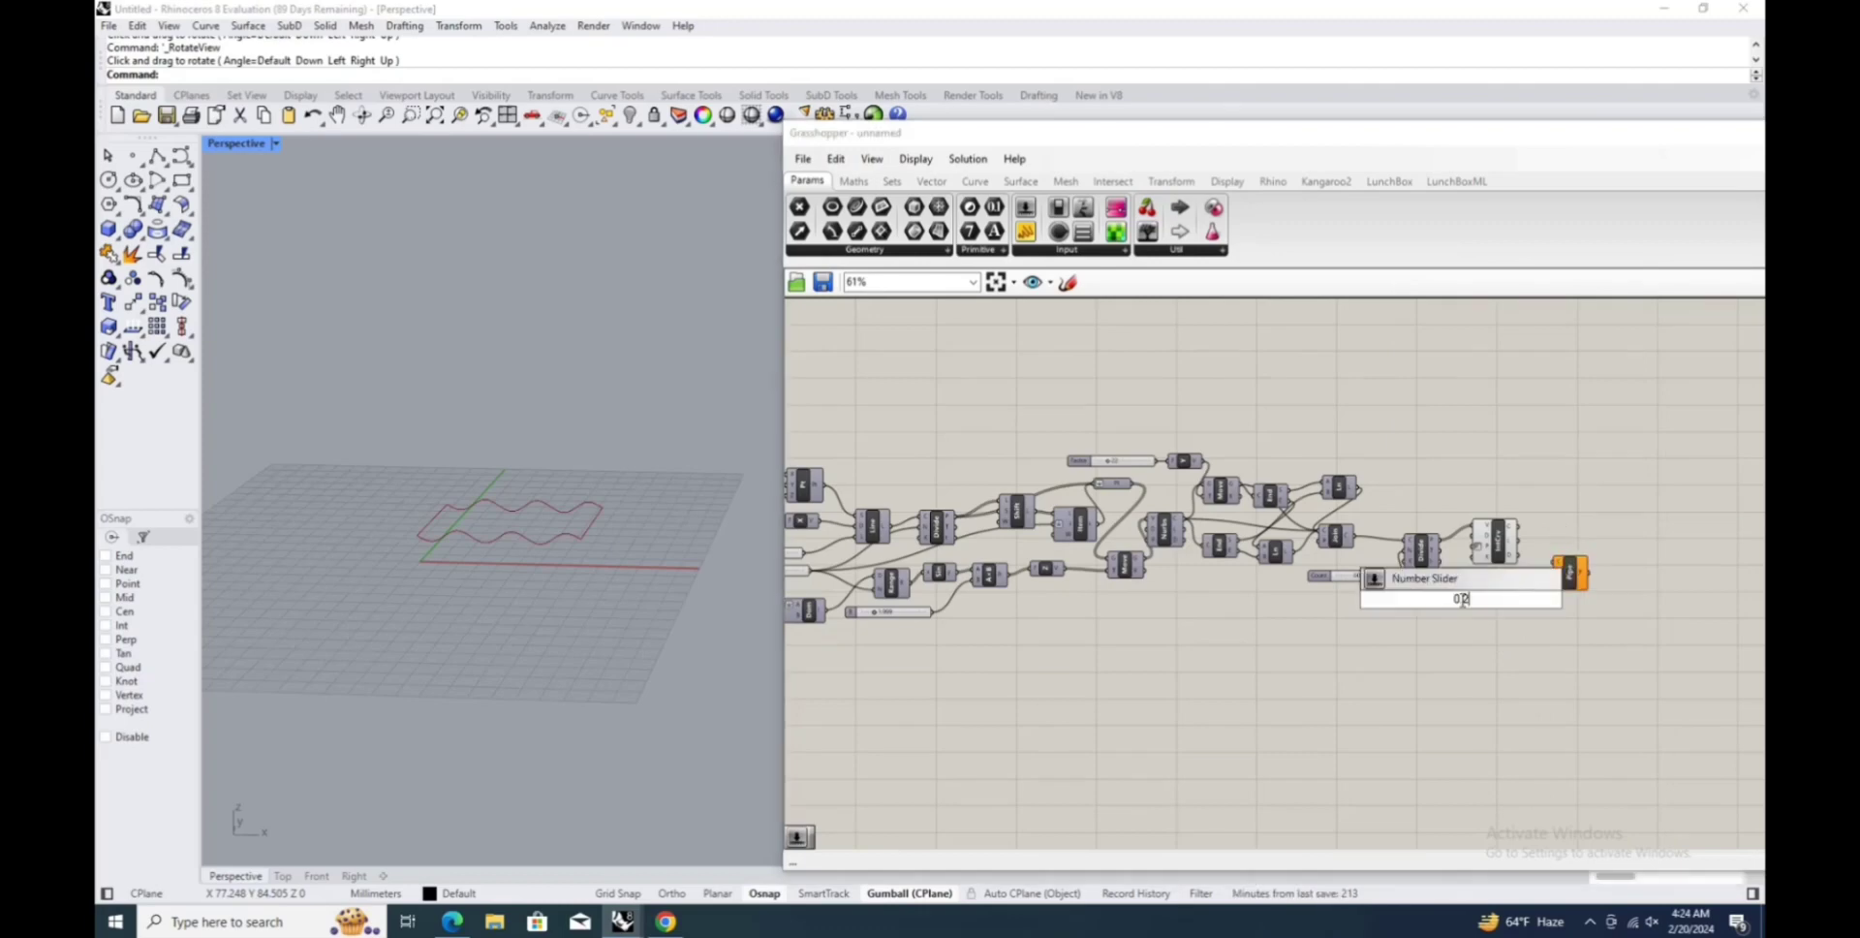
{"action": "key", "text": "Return"}
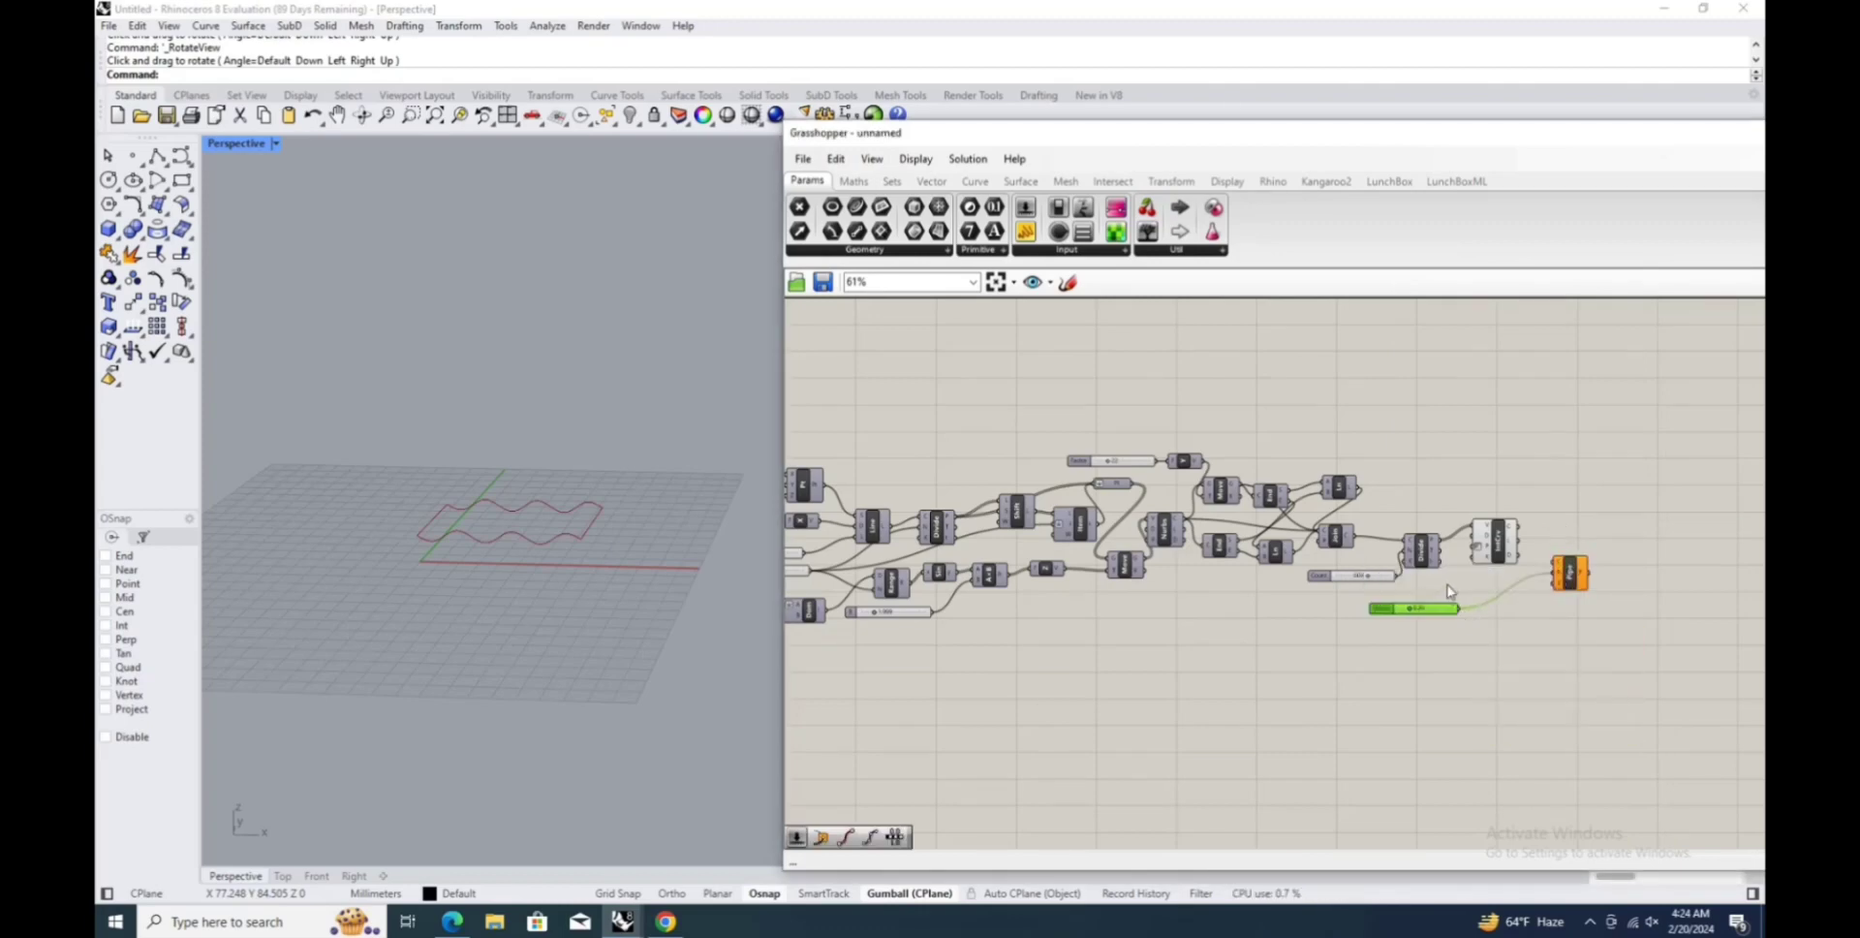
Add a Geometry parameter and wire the Nurbs curve into it.
{"action": "scroll", "coordinate": [1150, 617], "scroll_direction": "up", "scroll_amount": 3}
{"action": "double_click", "coordinate": [1309, 602]}
{"action": "type", "text": "geom"}
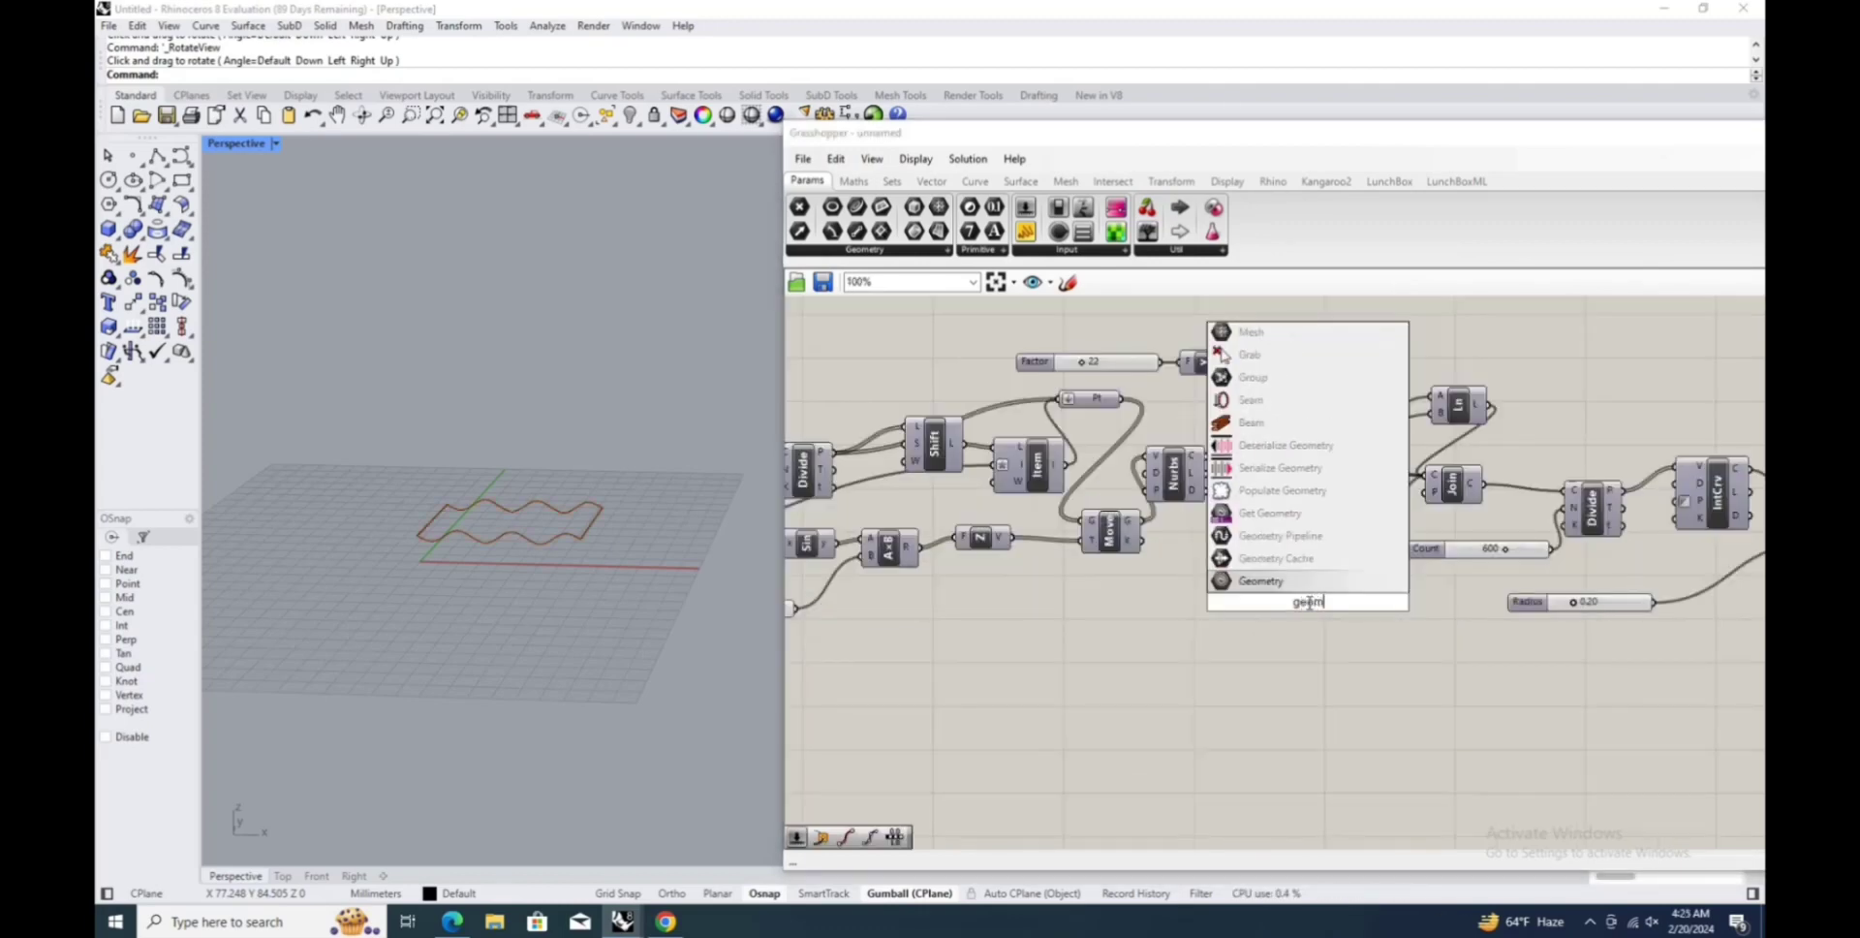
{"action": "key", "text": "Return"}
{"action": "left_click_drag", "start_coordinate": [1206, 455], "coordinate": [1284, 601]}
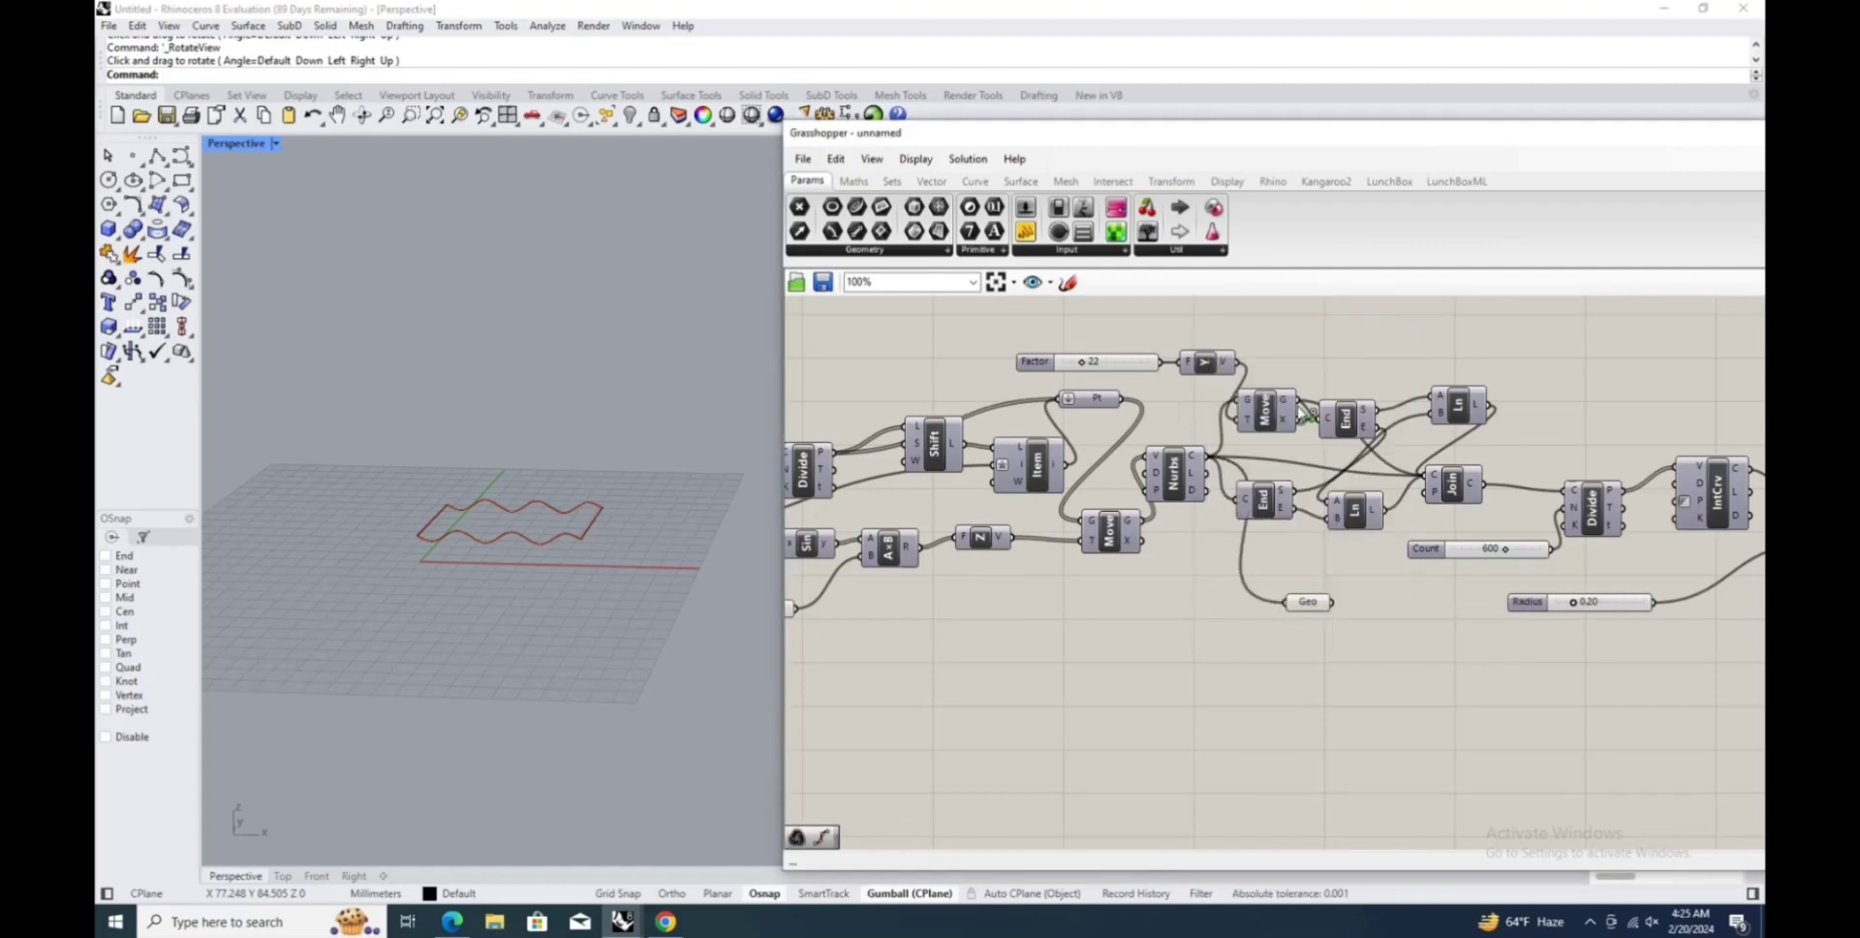
Feed the moved curve into the Geometry parameter too and divide its curves with a count slider of 4.
{"action": "double_click", "coordinate": [1403, 610]}
{"action": "type", "text": "divide"}
{"action": "key", "text": "Return"}
{"action": "left_click_drag", "start_coordinate": [1300, 413], "coordinate": [1374, 607], "text": "shift"}
{"action": "double_click", "coordinate": [1321, 555]}
{"action": "type", "text": "4"}
{"action": "left_click_drag", "start_coordinate": [1401, 610], "coordinate": [1450, 609]}
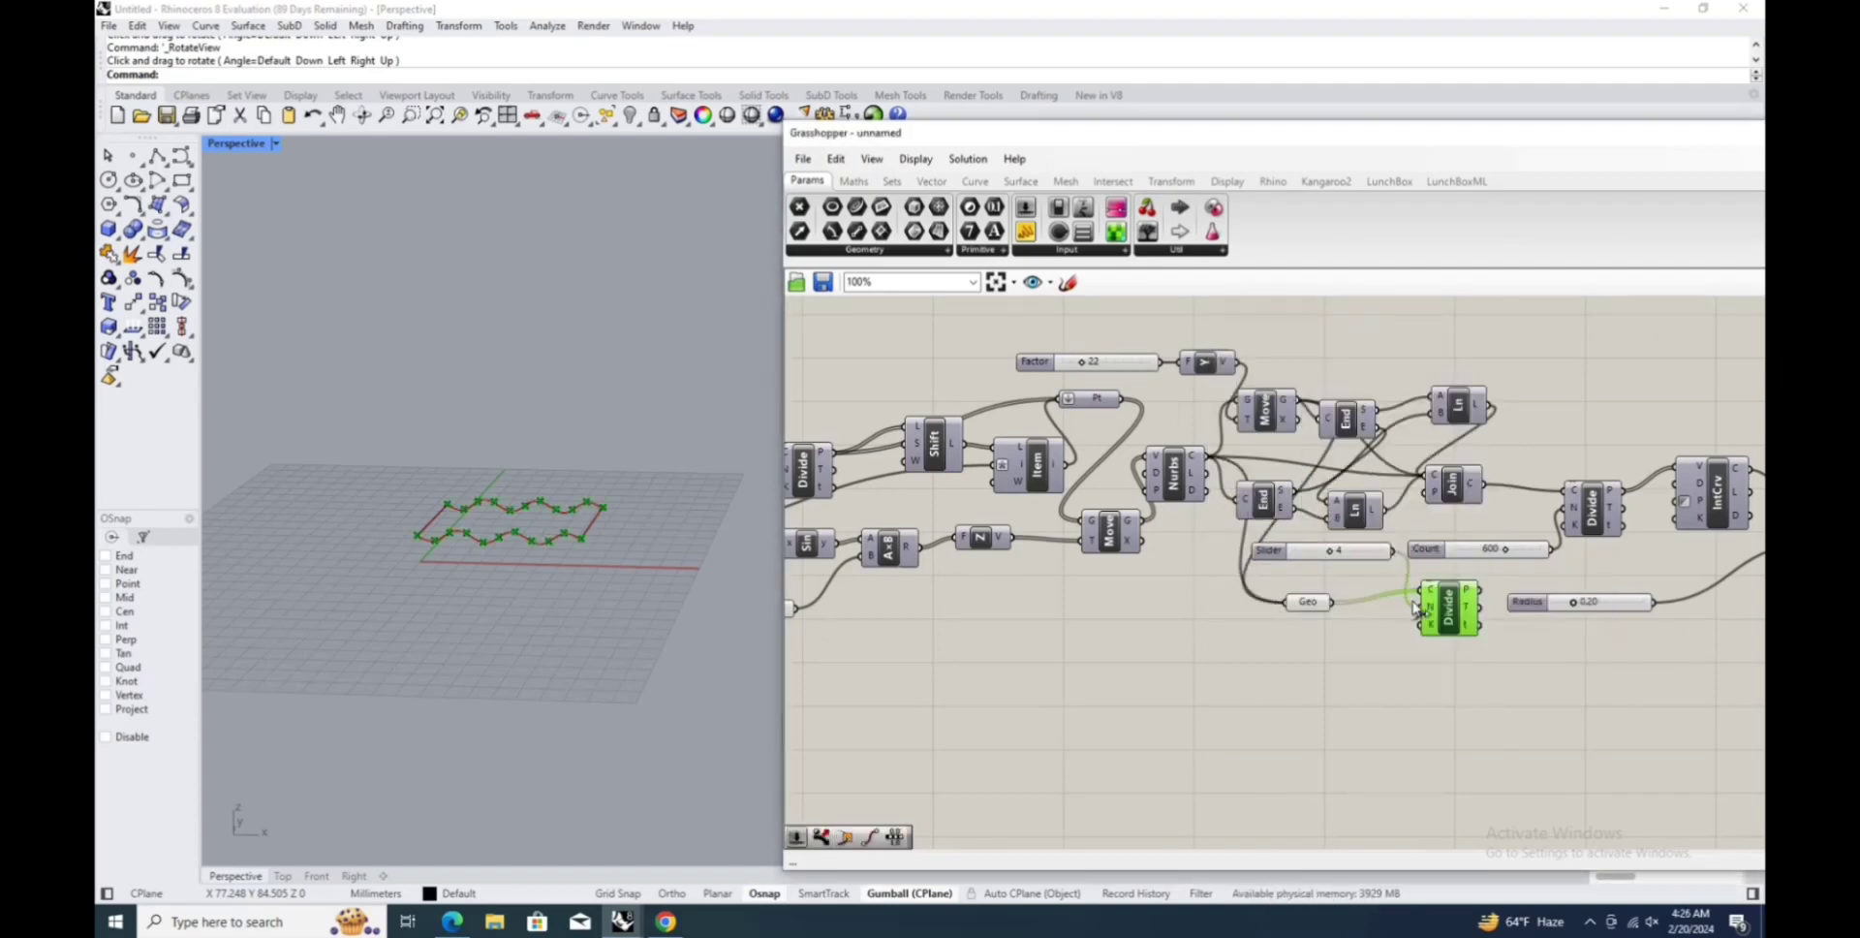
Add a Project component and wire the Geometry parameter's two wave curves into its geometry input.
{"action": "double_click", "coordinate": [1358, 689]}
{"action": "left_click_drag", "start_coordinate": [1331, 602], "coordinate": [1328, 674]}
{"action": "left_click_drag", "start_coordinate": [1352, 702], "coordinate": [1380, 699]}
{"action": "right_click", "coordinate": [1381, 700]}
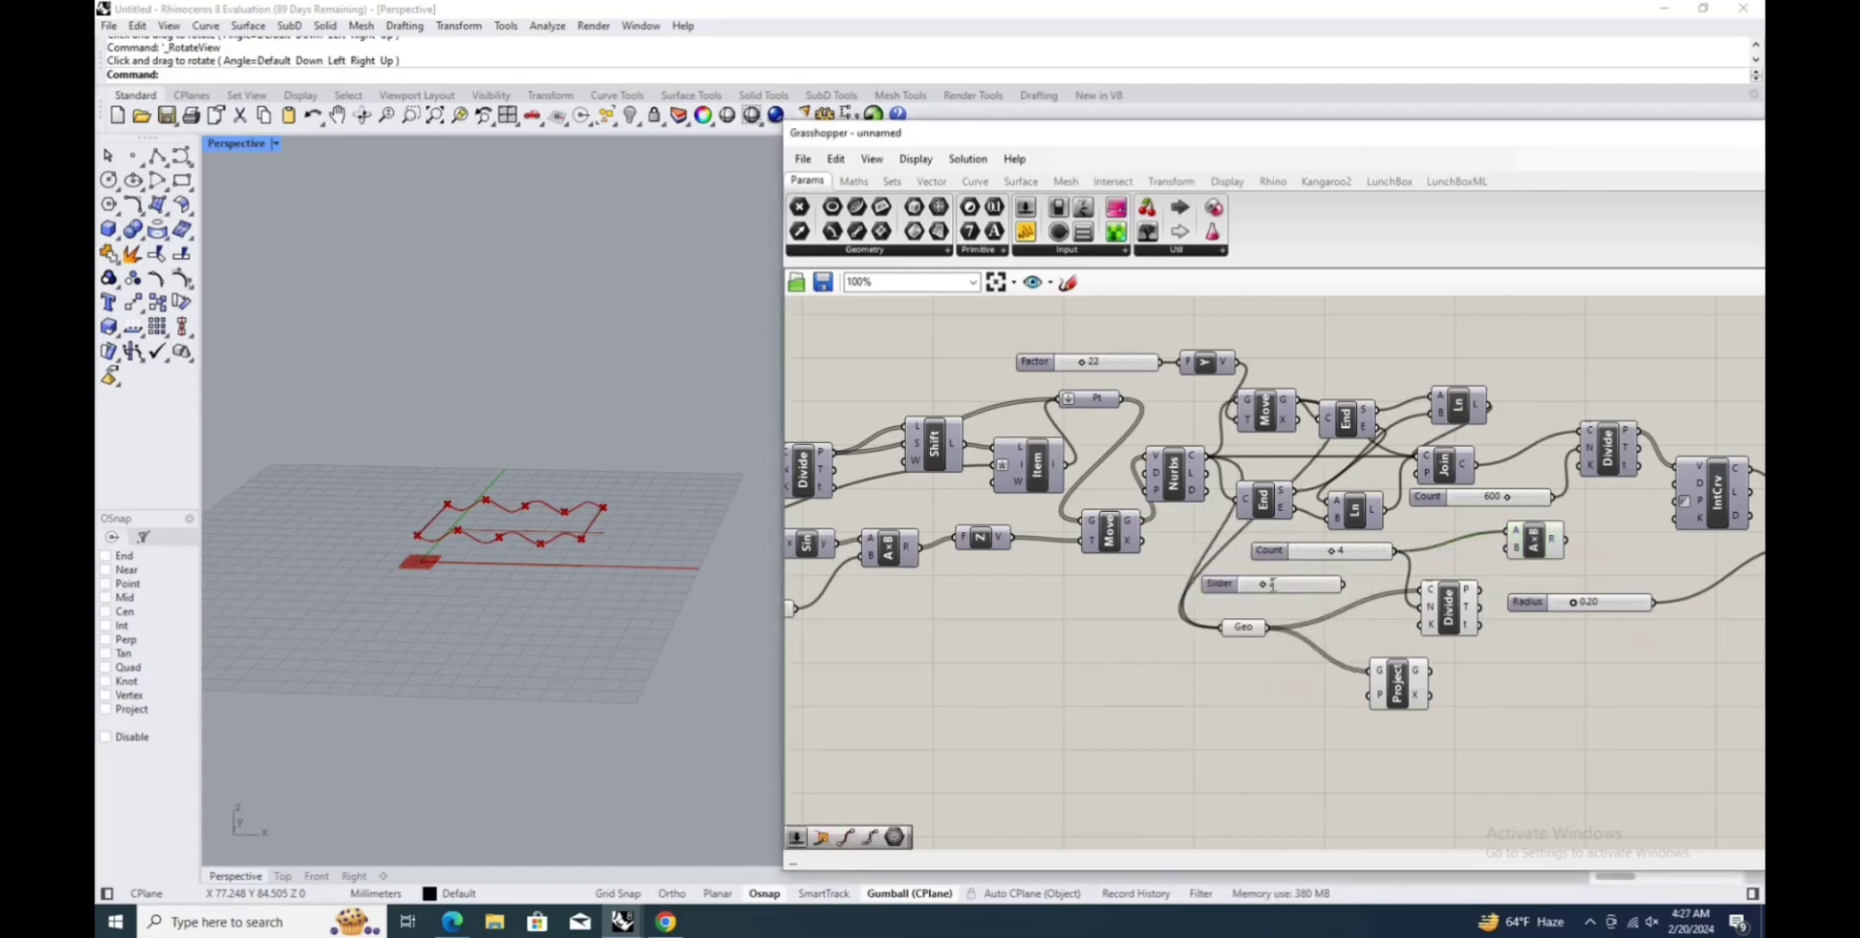
Wire a slider of 2 into the Addition with the count slider and divide the projected curves by the sum.
{"action": "left_click_drag", "start_coordinate": [1344, 584], "coordinate": [1516, 548]}
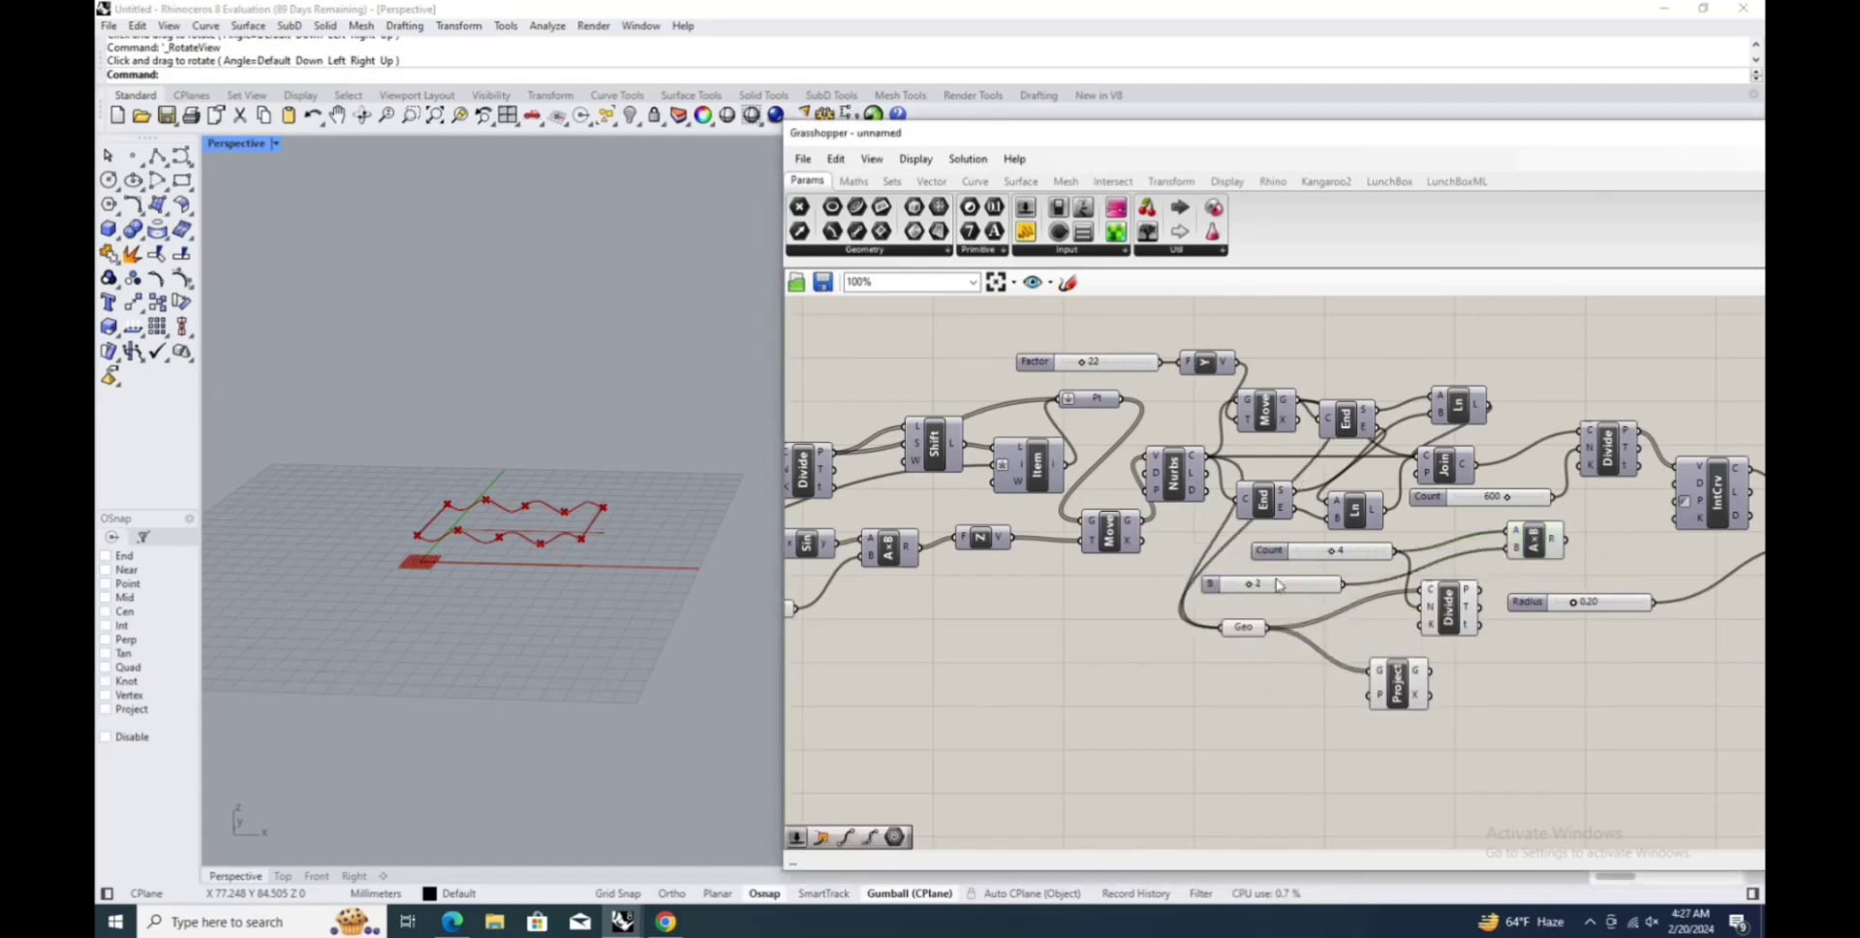
{"action": "double_click", "coordinate": [1575, 636]}
{"action": "type", "text": "divide"}
{"action": "left_click", "coordinate": [1534, 593]}
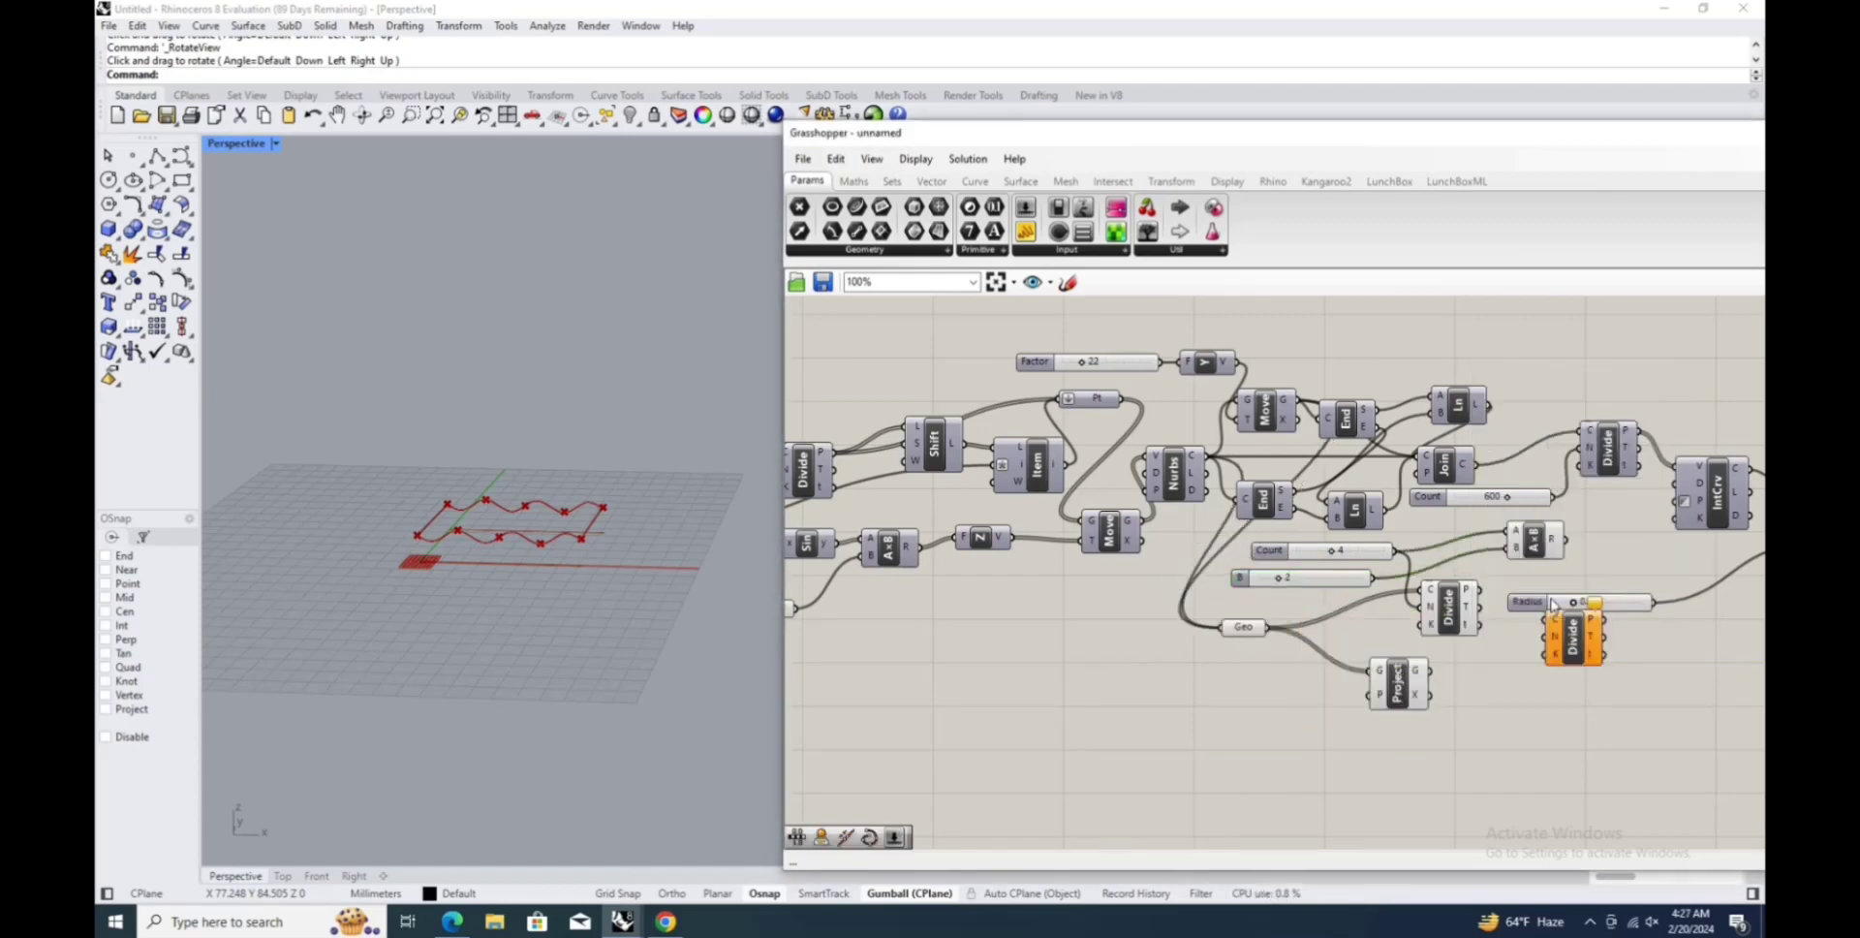
{"action": "left_click_drag", "start_coordinate": [1577, 636], "coordinate": [1643, 678]}
{"action": "left_click_drag", "start_coordinate": [1430, 670], "coordinate": [1583, 664]}
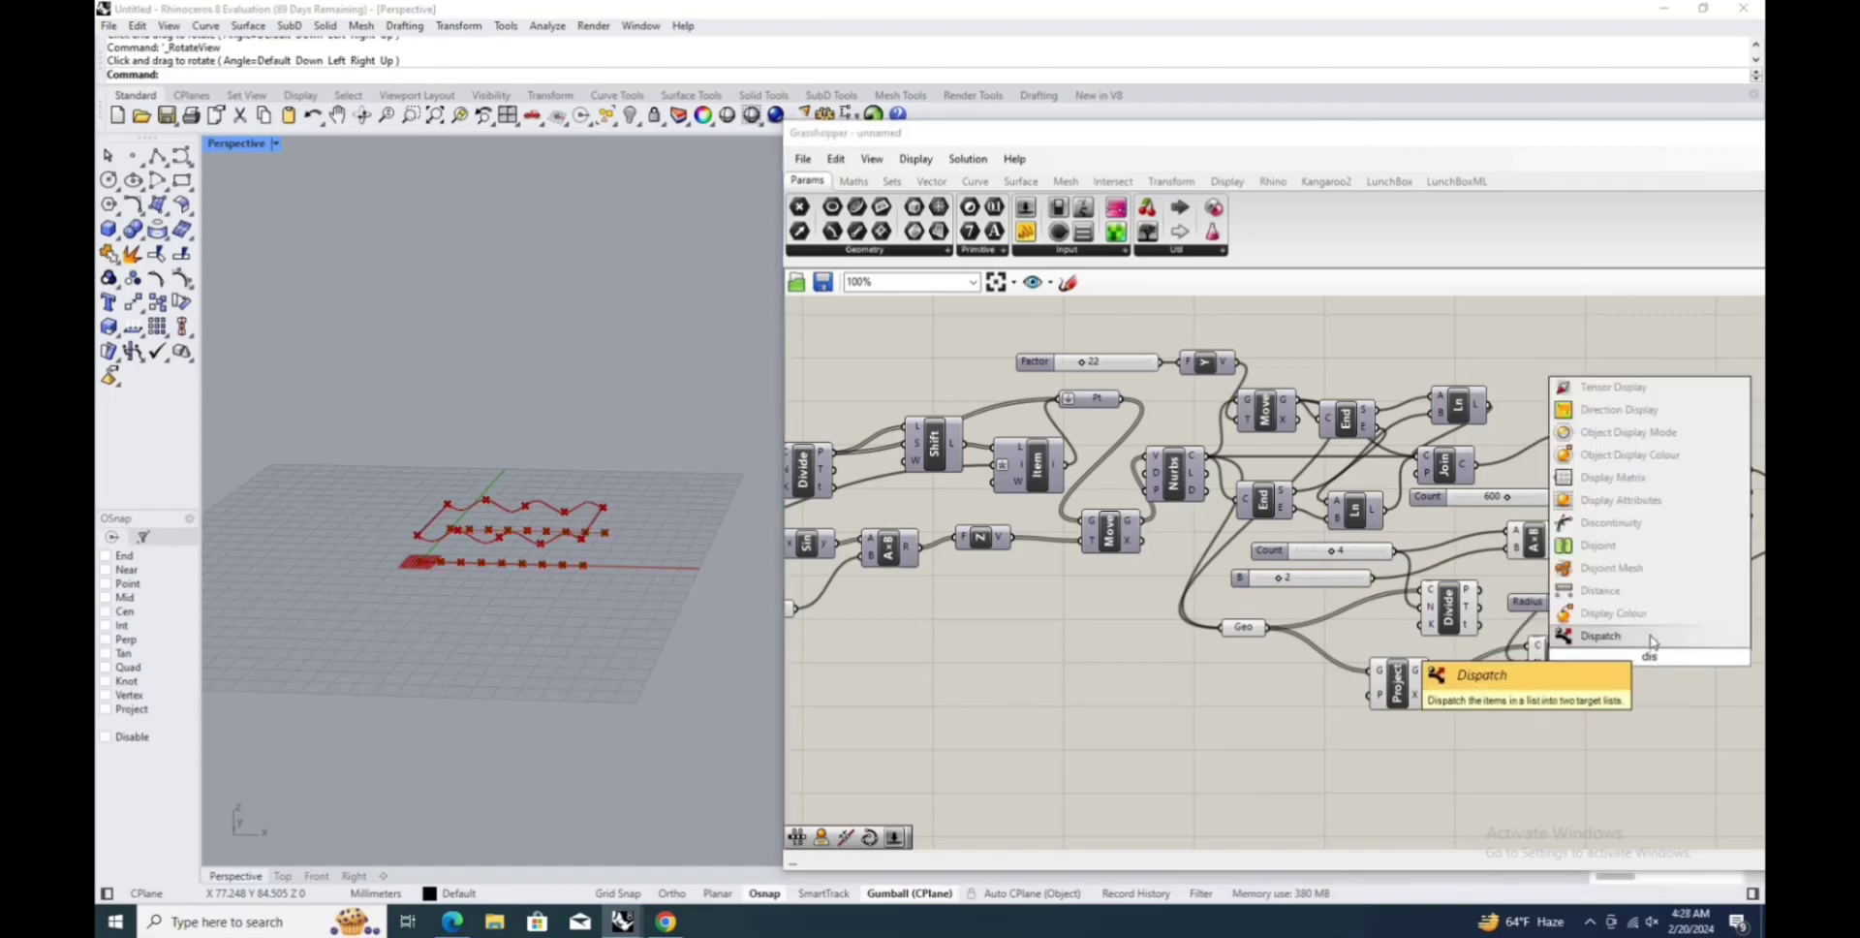
Add a Dispatch component for the projected curves' division points and place a Weave component beside it.
{"action": "left_click", "coordinate": [1649, 638]}
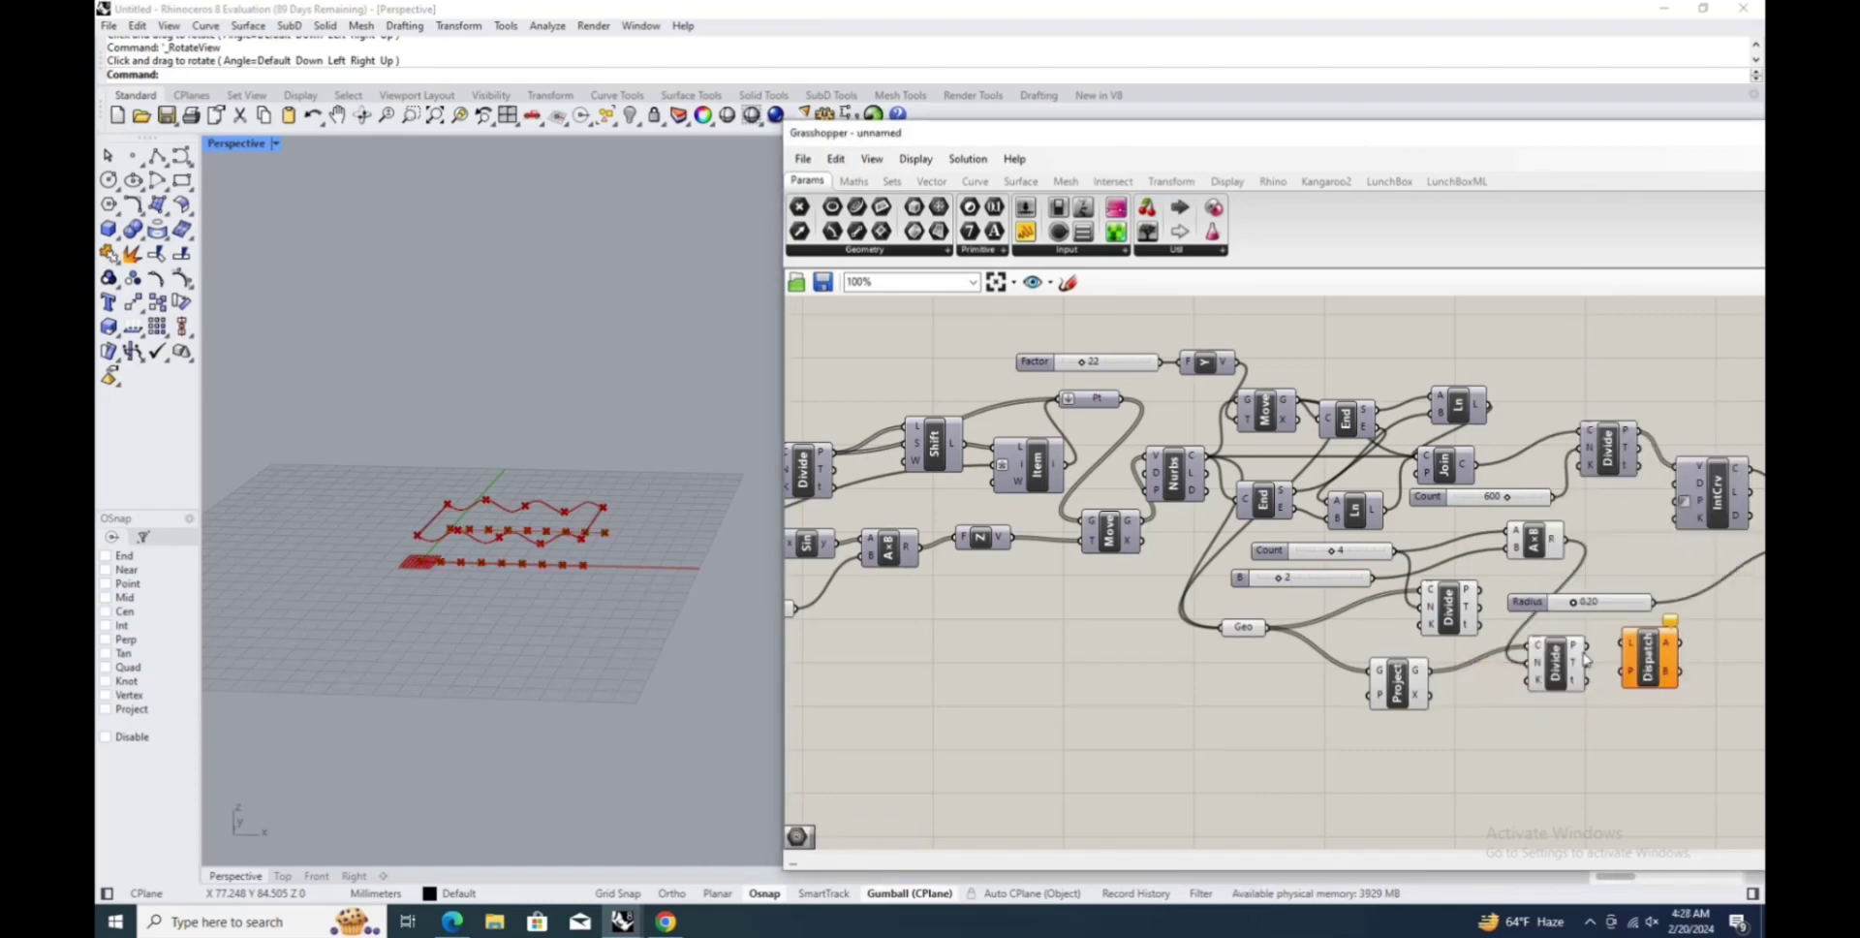
{"action": "left_click_drag", "start_coordinate": [1592, 647], "coordinate": [1623, 643]}
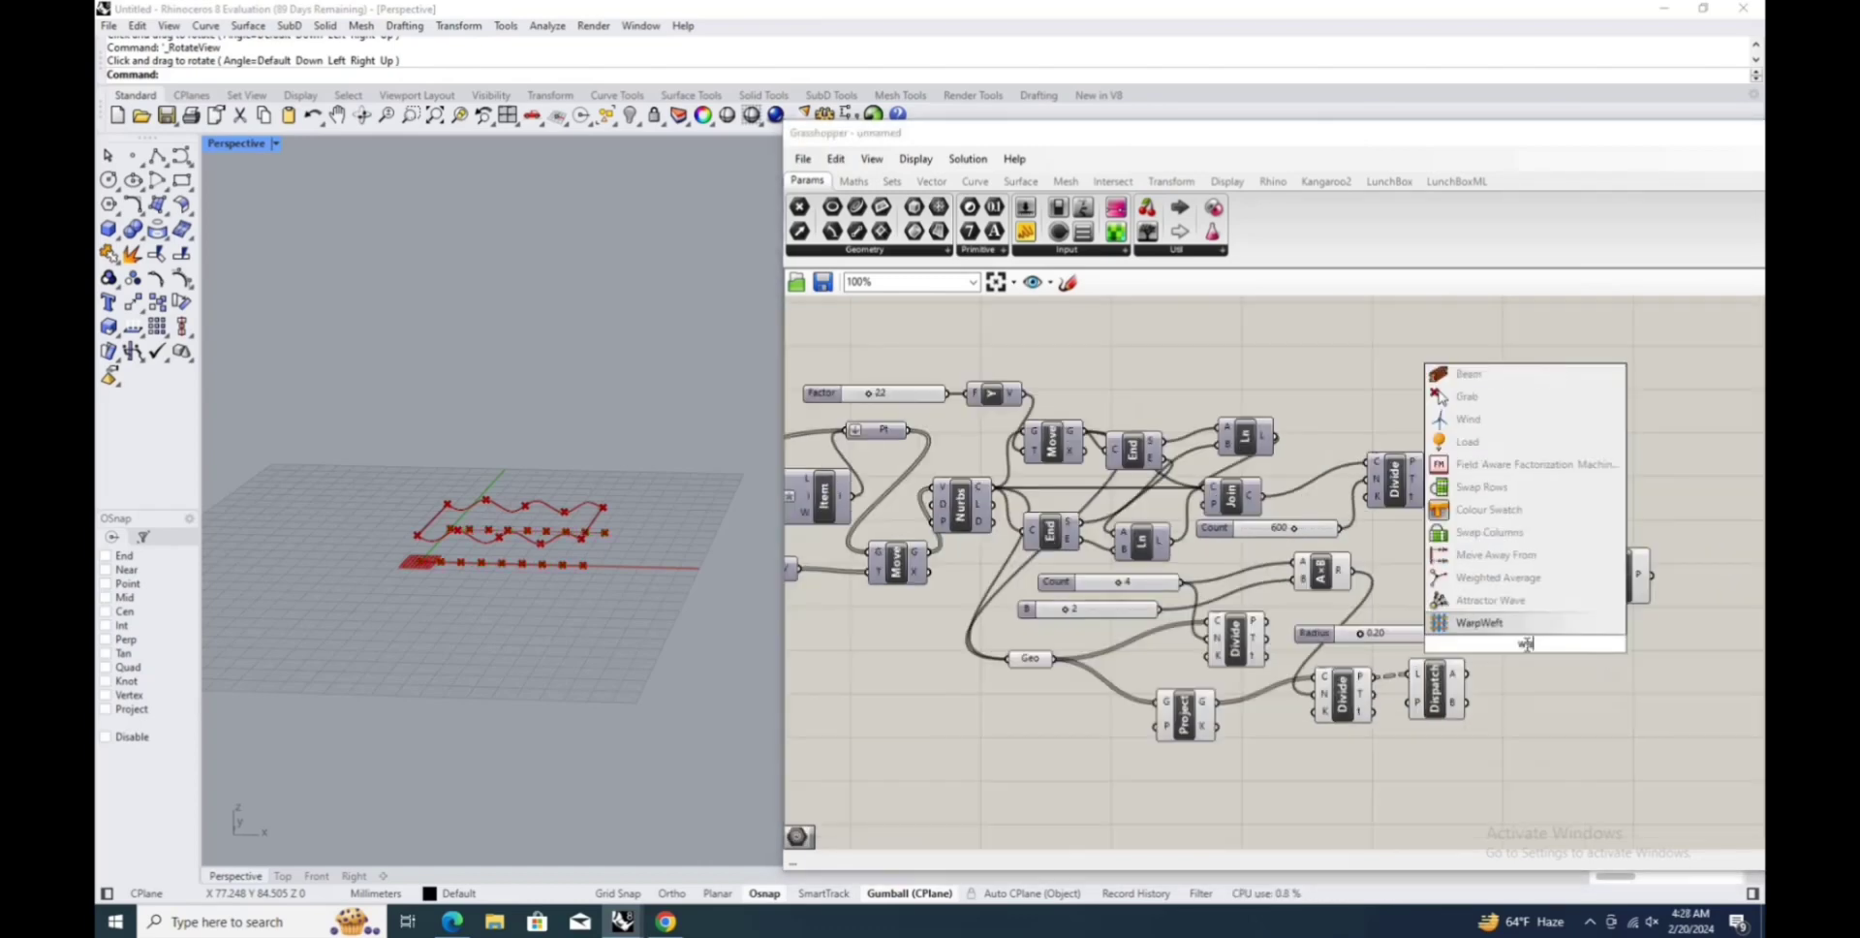
{"action": "type", "text": "ve"}
{"action": "left_click", "coordinate": [1523, 579]}
Route Dispatch's B list through a new Geometry parameter and weave it with the wave curves' division points.
{"action": "type", "text": "geomet"}
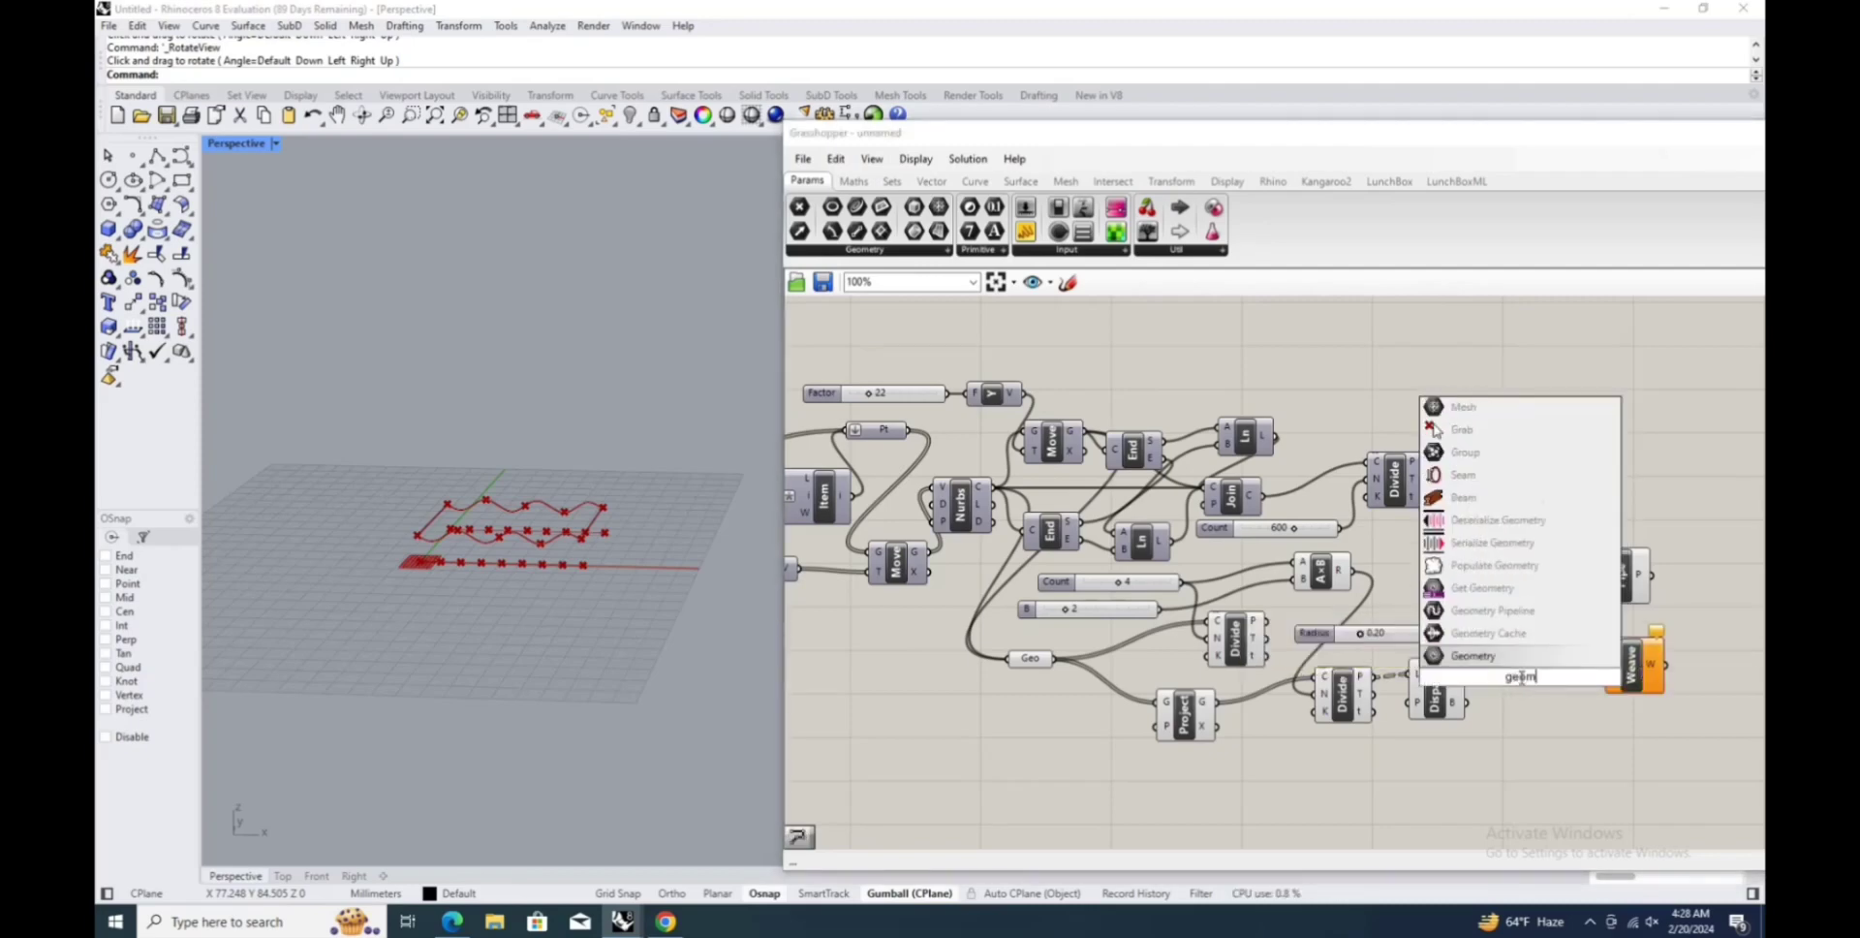
{"action": "type", "text": "ry"}
{"action": "left_click", "coordinate": [1492, 633]}
{"action": "left_click_drag", "start_coordinate": [1467, 703], "coordinate": [1505, 675]}
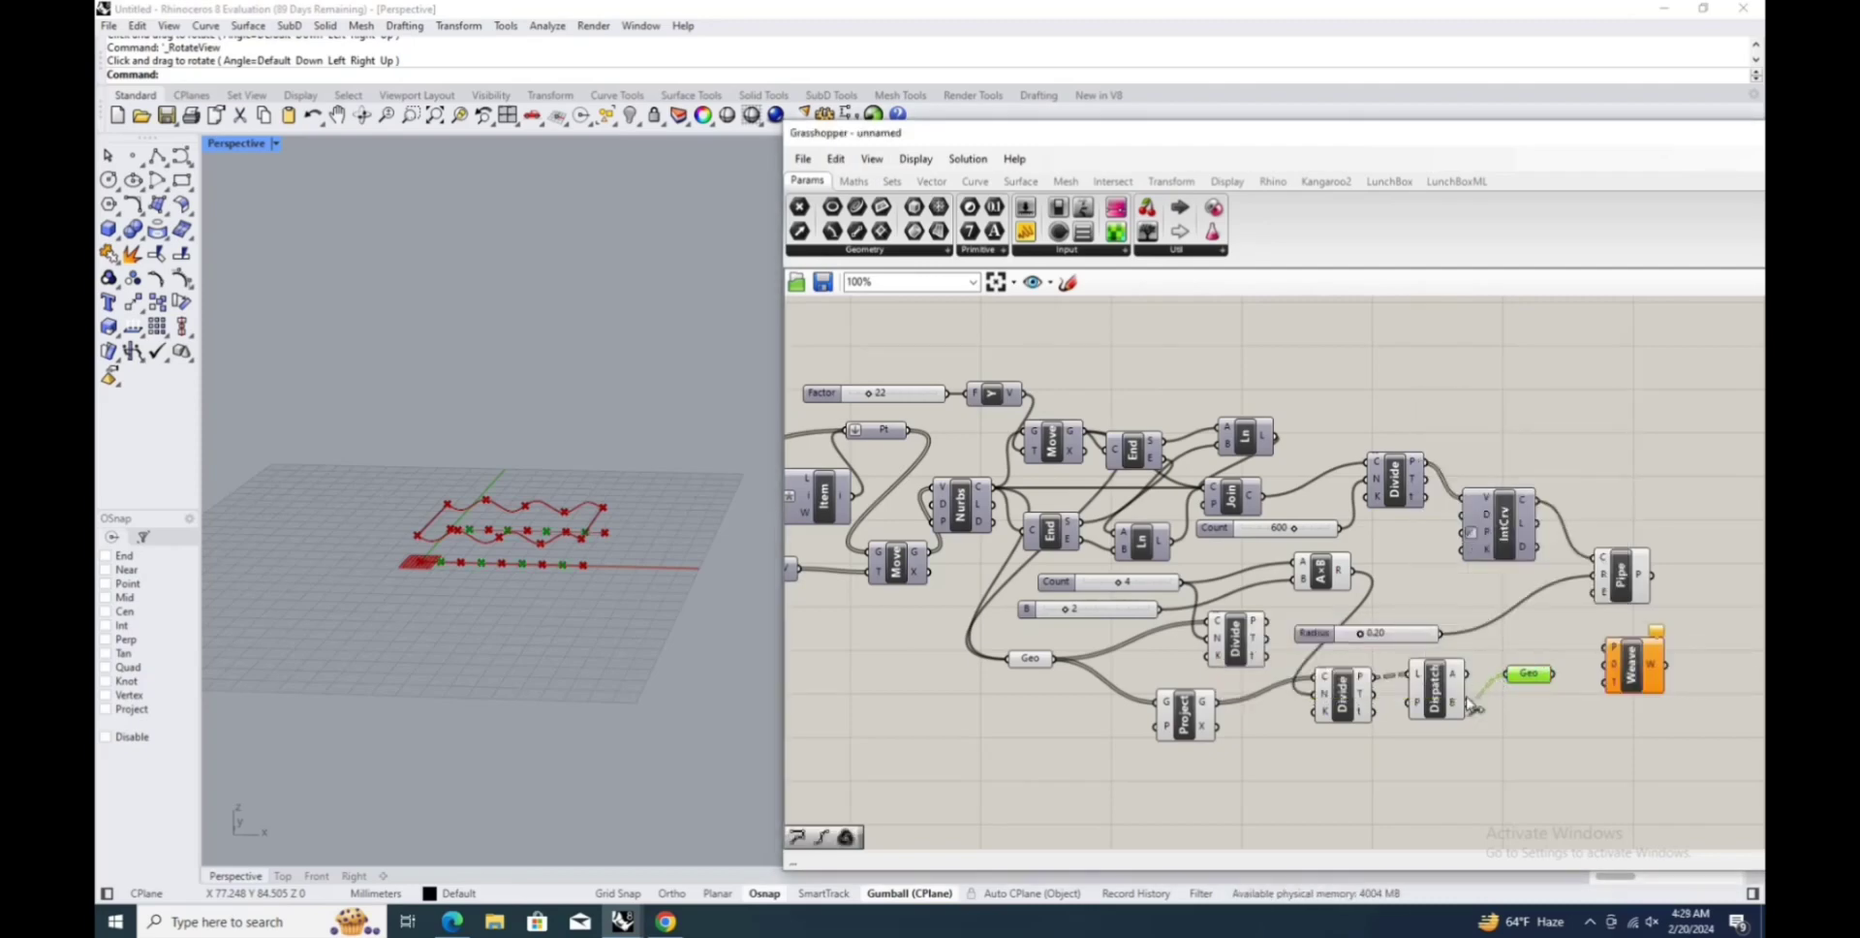
{"action": "left_click_drag", "start_coordinate": [1275, 625], "coordinate": [1534, 631]}
{"action": "left_click_drag", "start_coordinate": [1469, 701], "coordinate": [1523, 688]}
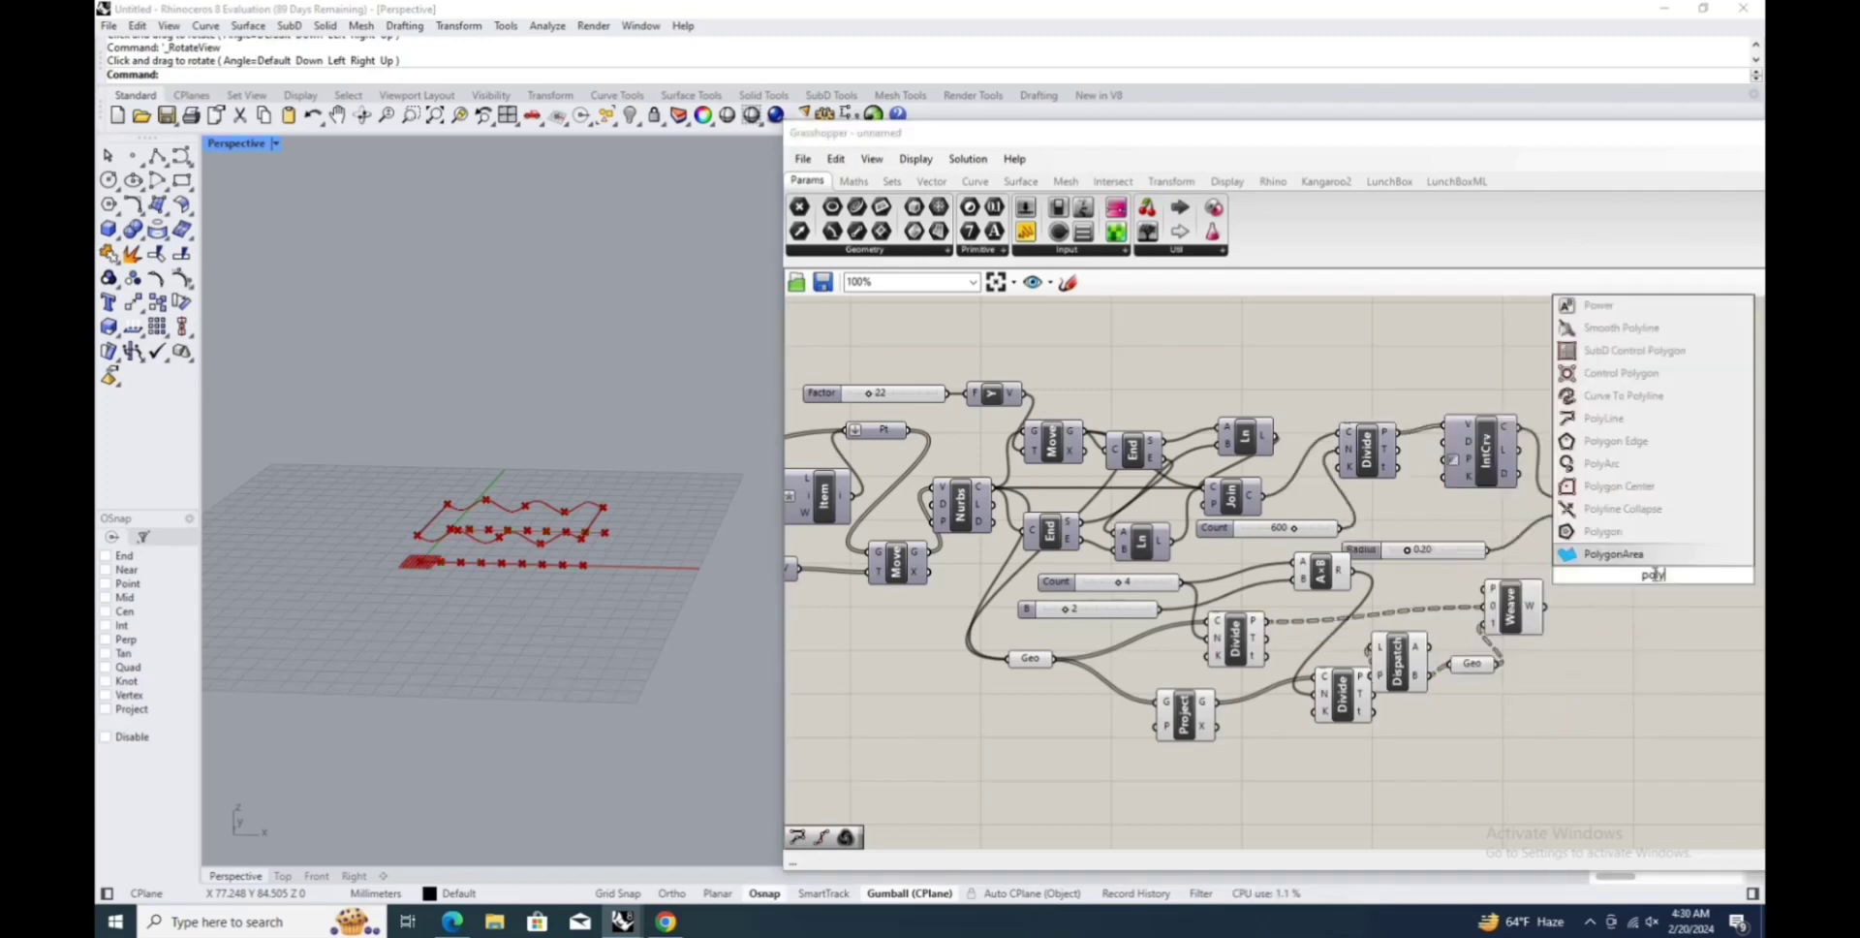
Add a PolyLine component and wire the woven points to its vertices.
{"action": "left_click", "coordinate": [1627, 548]}
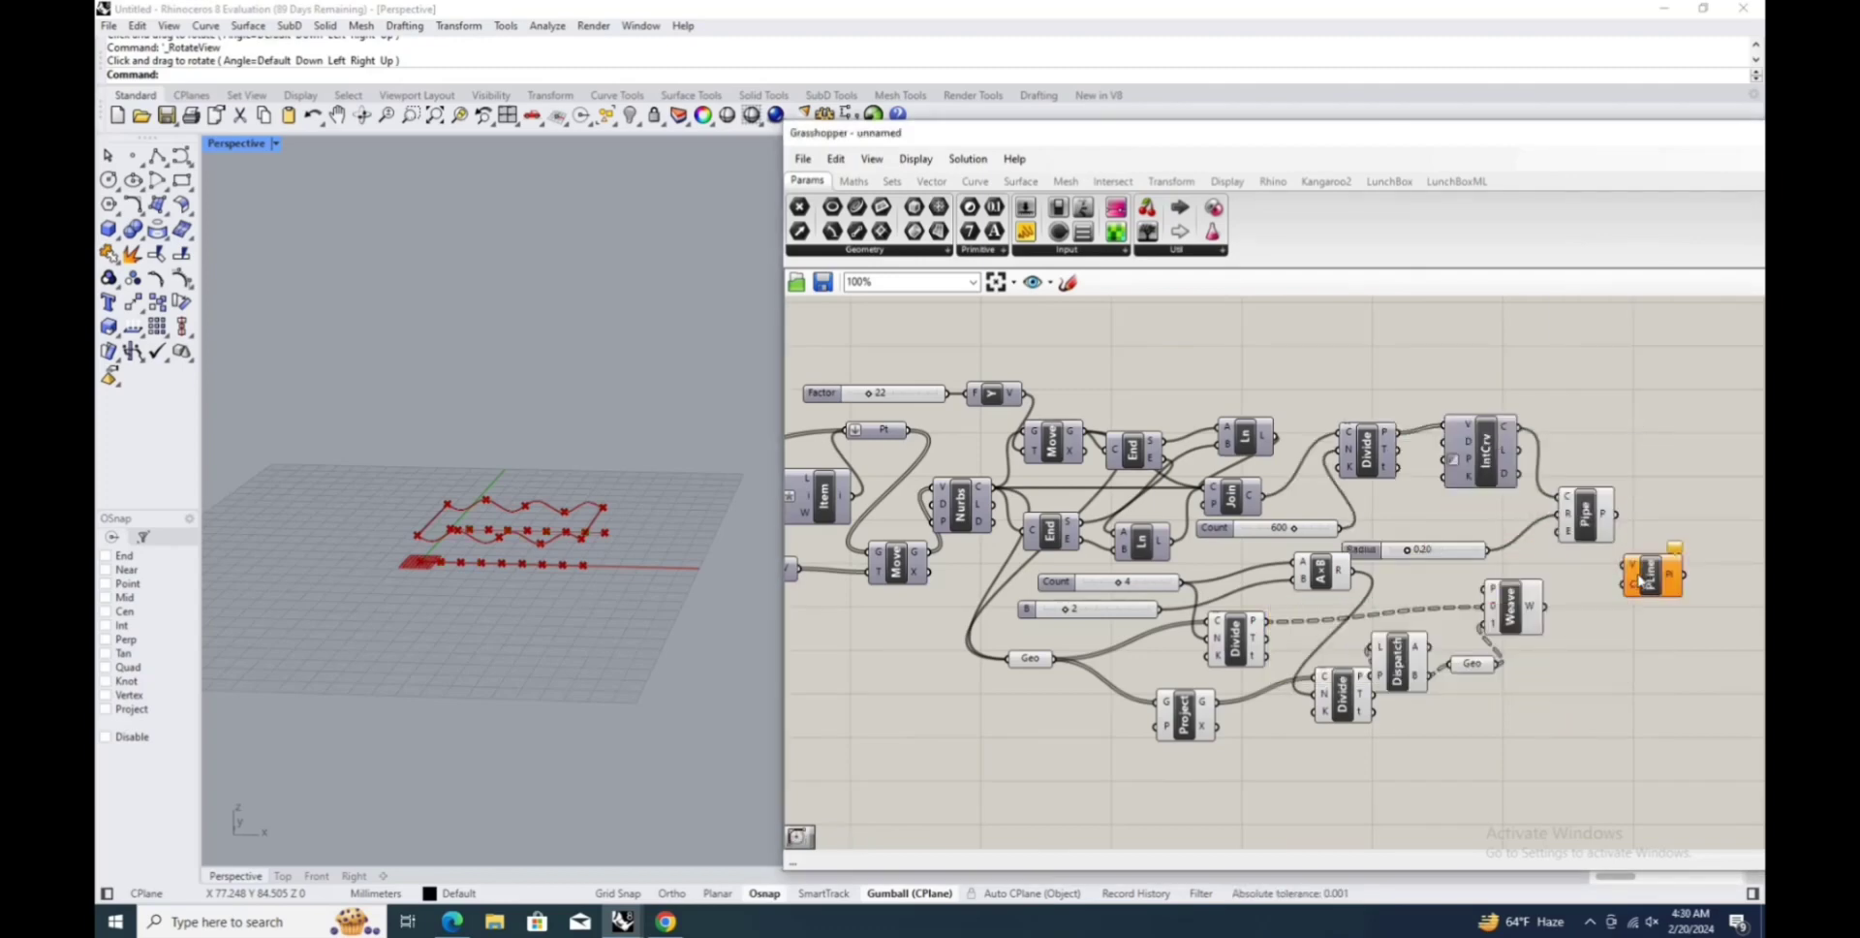
{"action": "left_click_drag", "start_coordinate": [1643, 580], "coordinate": [1641, 595]}
{"action": "left_click_drag", "start_coordinate": [1545, 606], "coordinate": [1620, 580]}
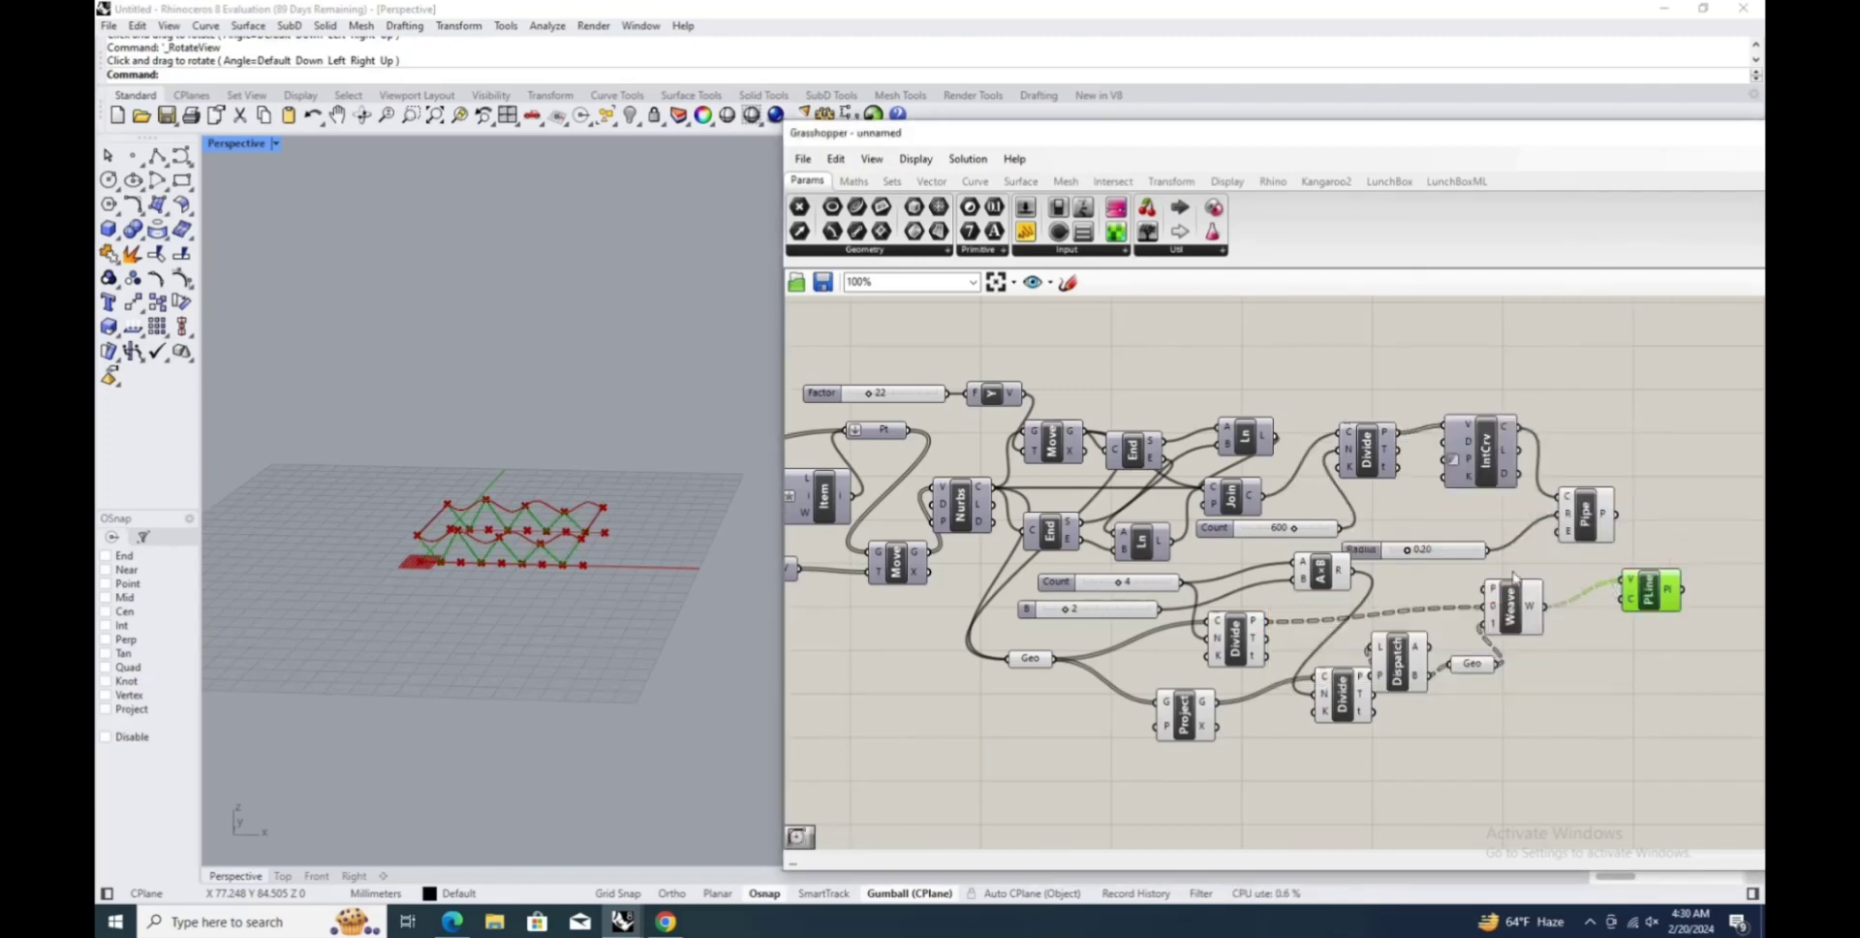
Add a Fillet component after the polyline.
{"action": "right_click_drag", "start_coordinate": [1705, 556], "coordinate": [1673, 552]}
{"action": "right_click_drag", "start_coordinate": [1673, 553], "coordinate": [1663, 564]}
{"action": "double_click", "coordinate": [1668, 521]}
{"action": "type", "text": "fillet"}
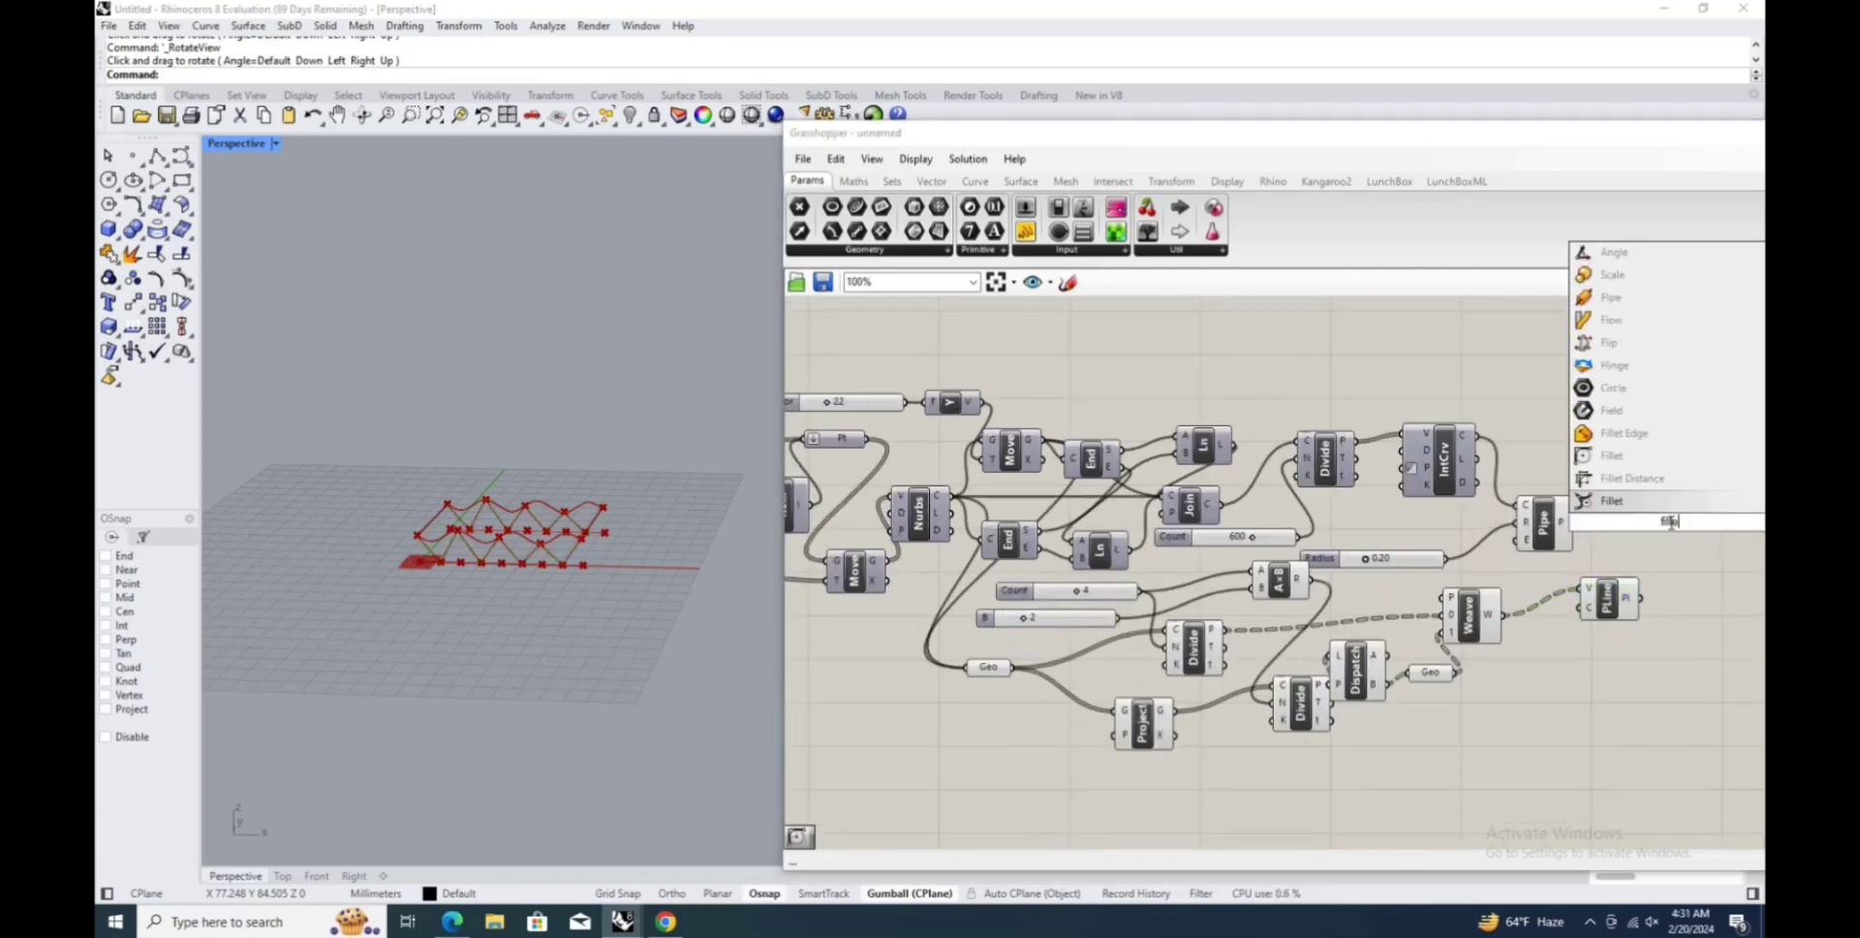
{"action": "left_click", "coordinate": [1635, 480]}
Drive the fillet radius with a Radians component and a degrees slider of 22, and wire the polyline into Fillet.
{"action": "double_click", "coordinate": [1623, 656]}
{"action": "type", "text": "radi"}
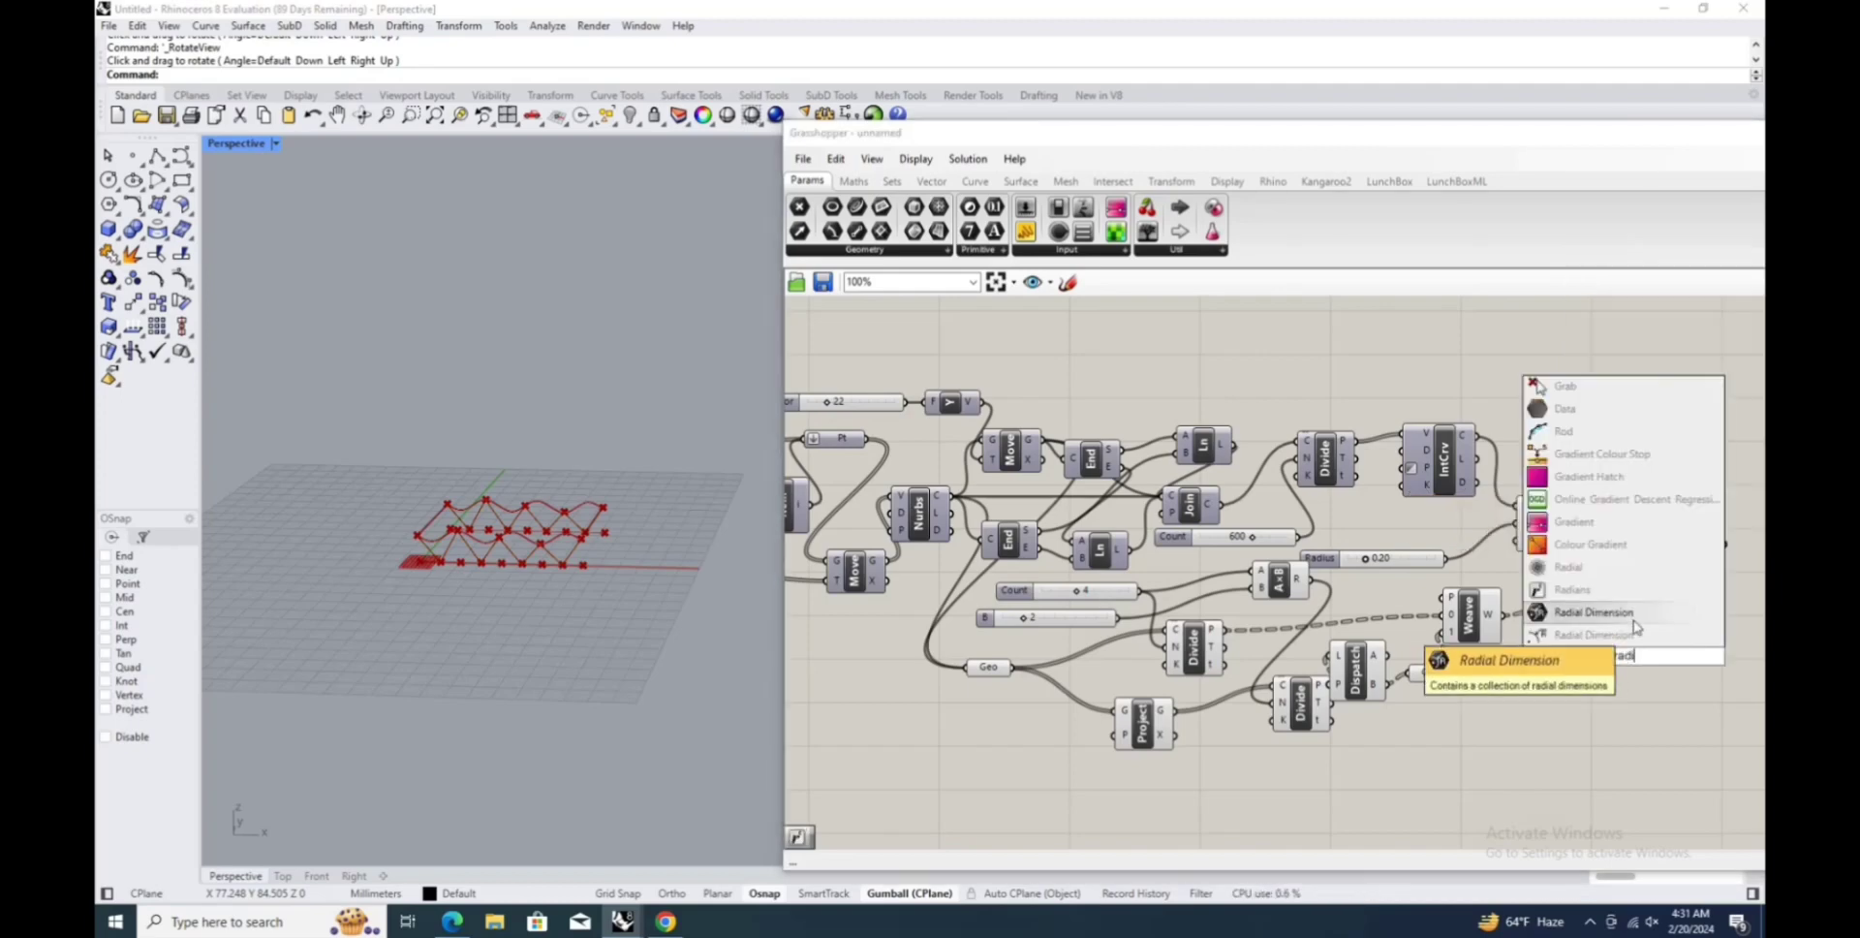
{"action": "left_click", "coordinate": [1615, 591]}
{"action": "left_click_drag", "start_coordinate": [1621, 656], "coordinate": [1631, 668]}
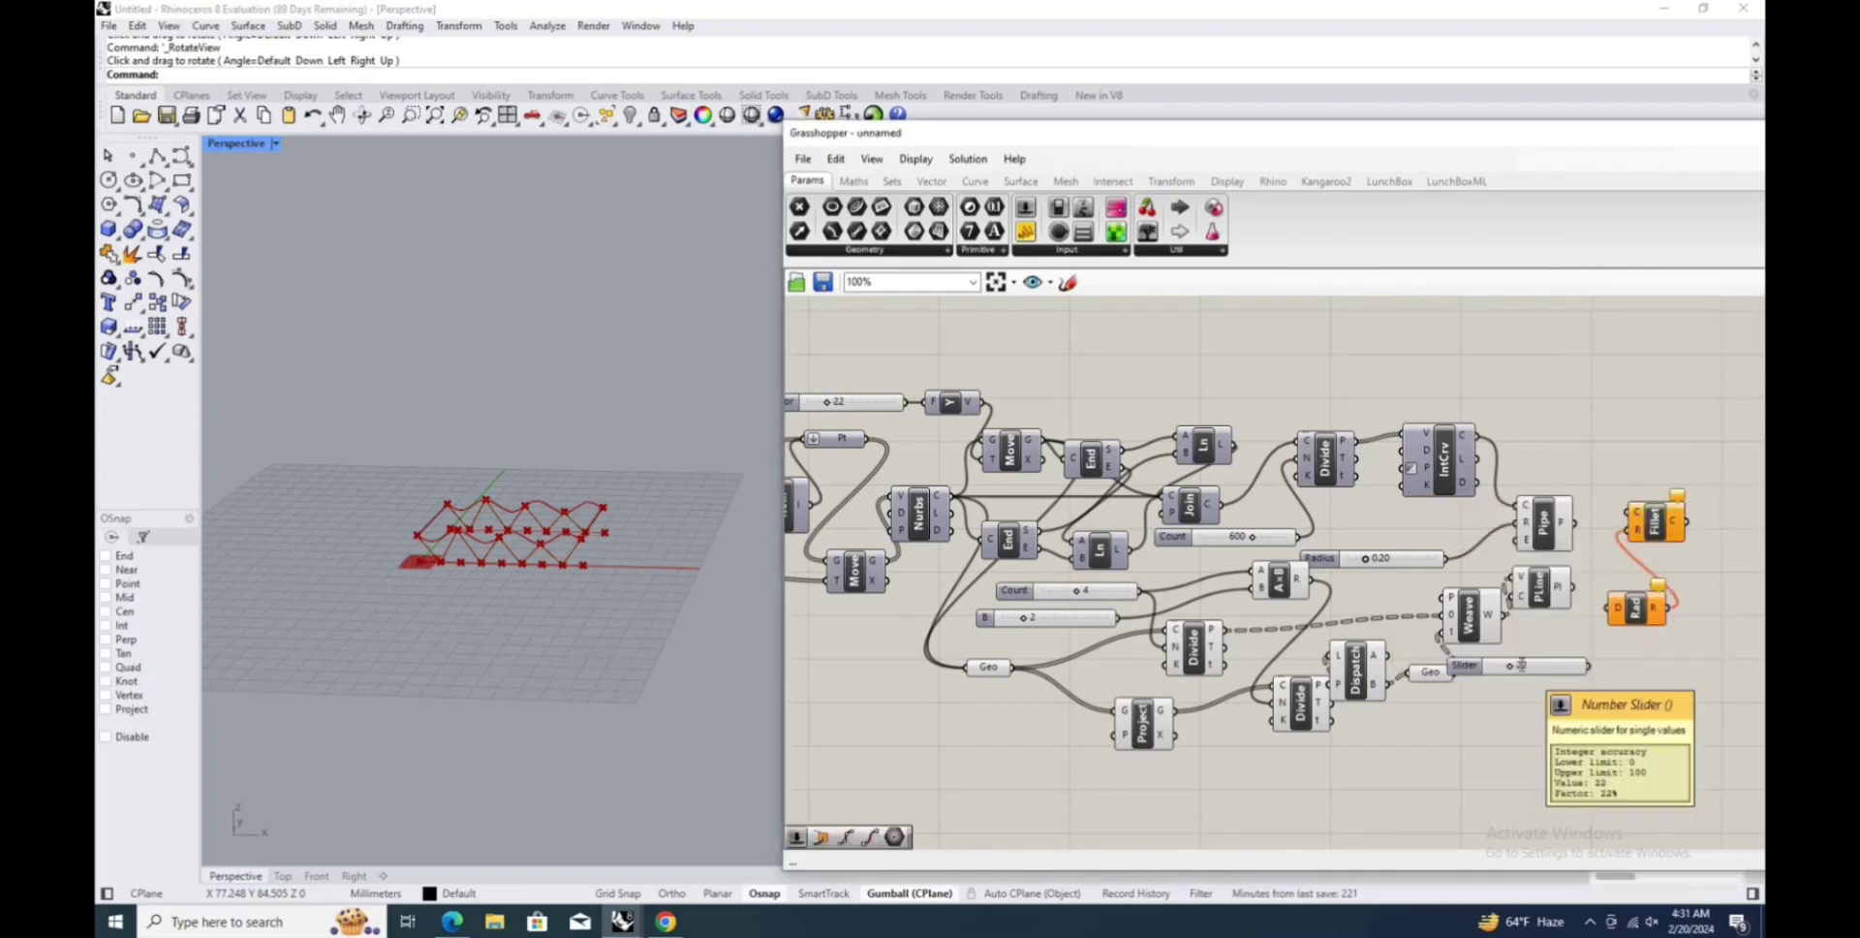
{"action": "left_click_drag", "start_coordinate": [1520, 667], "coordinate": [1534, 694]}
{"action": "left_click_drag", "start_coordinate": [1604, 694], "coordinate": [1631, 664]}
{"action": "left_click_drag", "start_coordinate": [1655, 522], "coordinate": [1666, 586]}
{"action": "left_click_drag", "start_coordinate": [1573, 586], "coordinate": [1638, 578]}
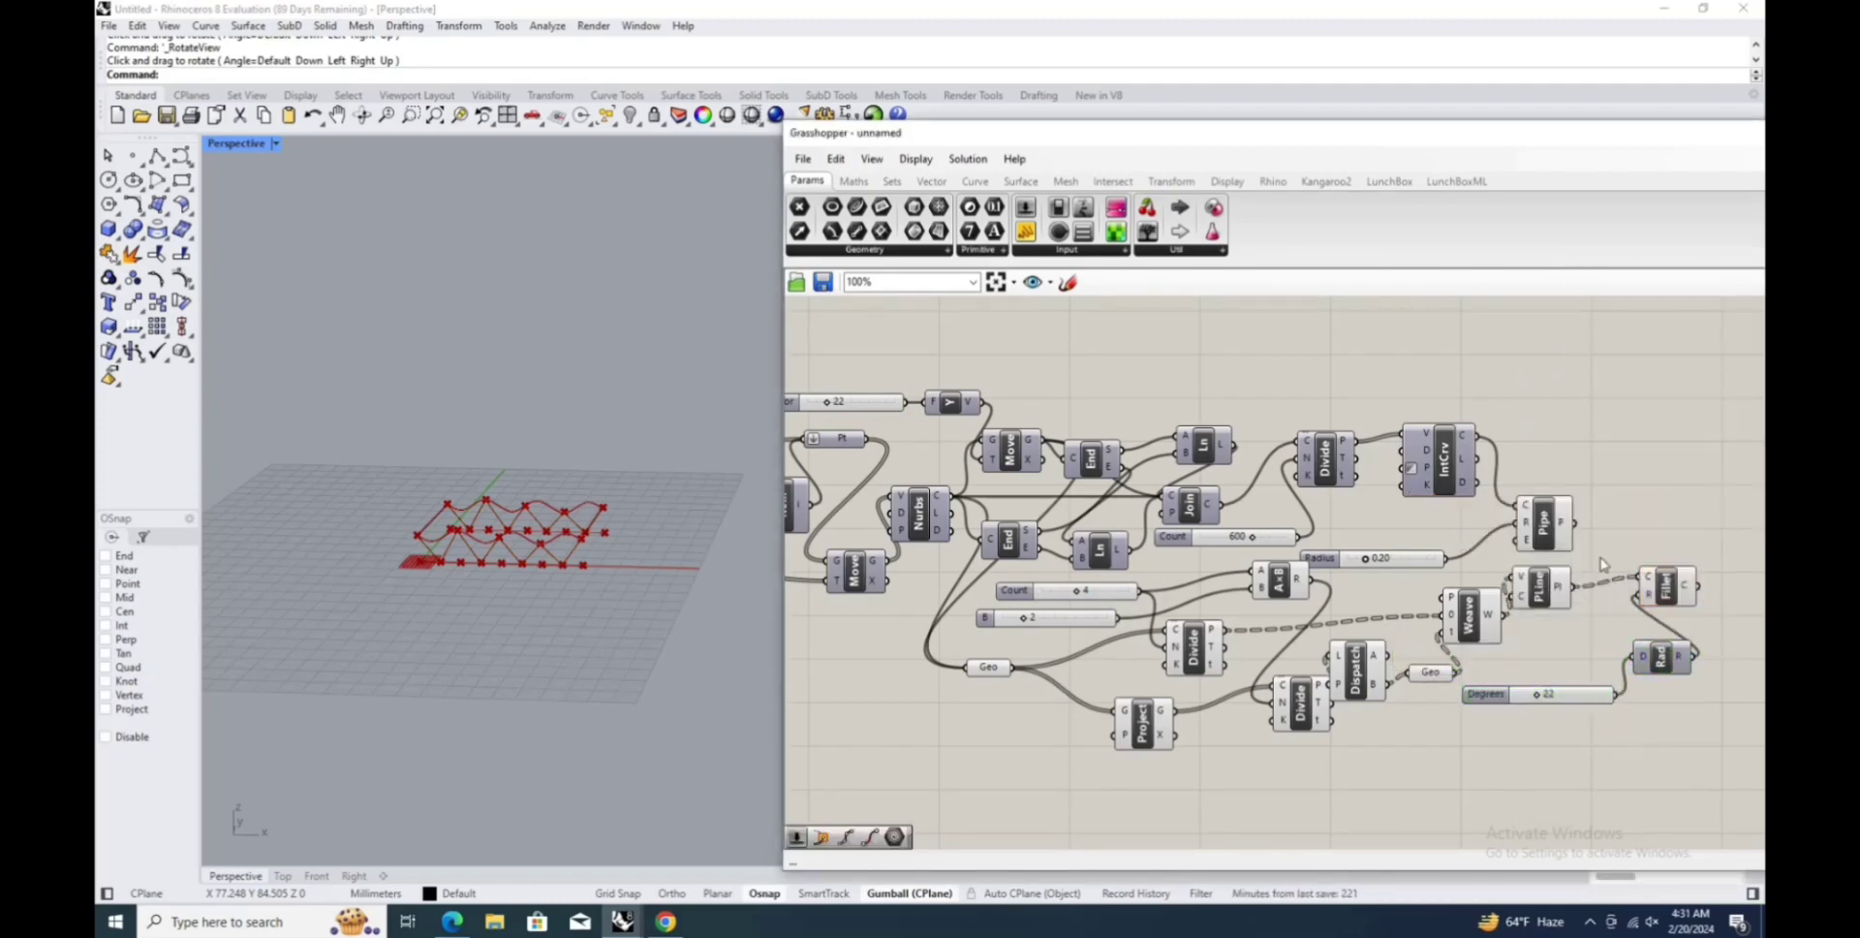
Turn off the preview of the Divide, Weave, PolyLine, Project, Dispatch and Geometry components that build the zigzag lines.
{"action": "left_click_drag", "start_coordinate": [1334, 550], "coordinate": [1610, 653]}
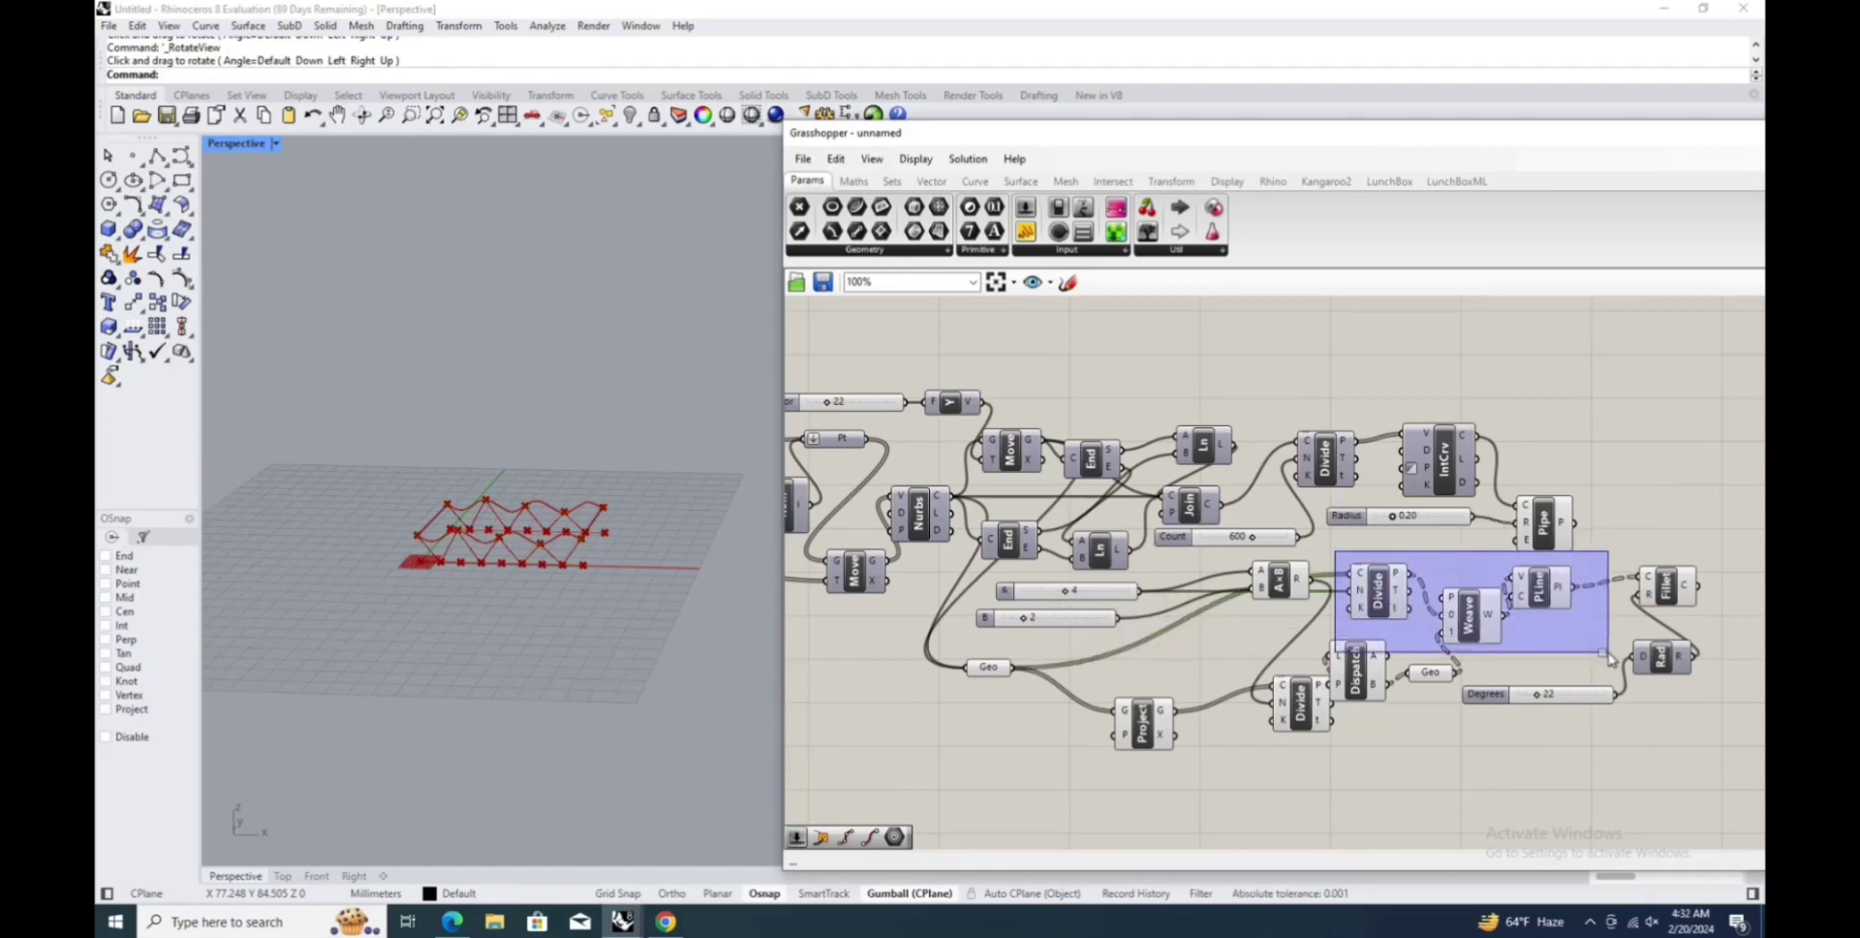
{"action": "right_click", "coordinate": [1454, 578]}
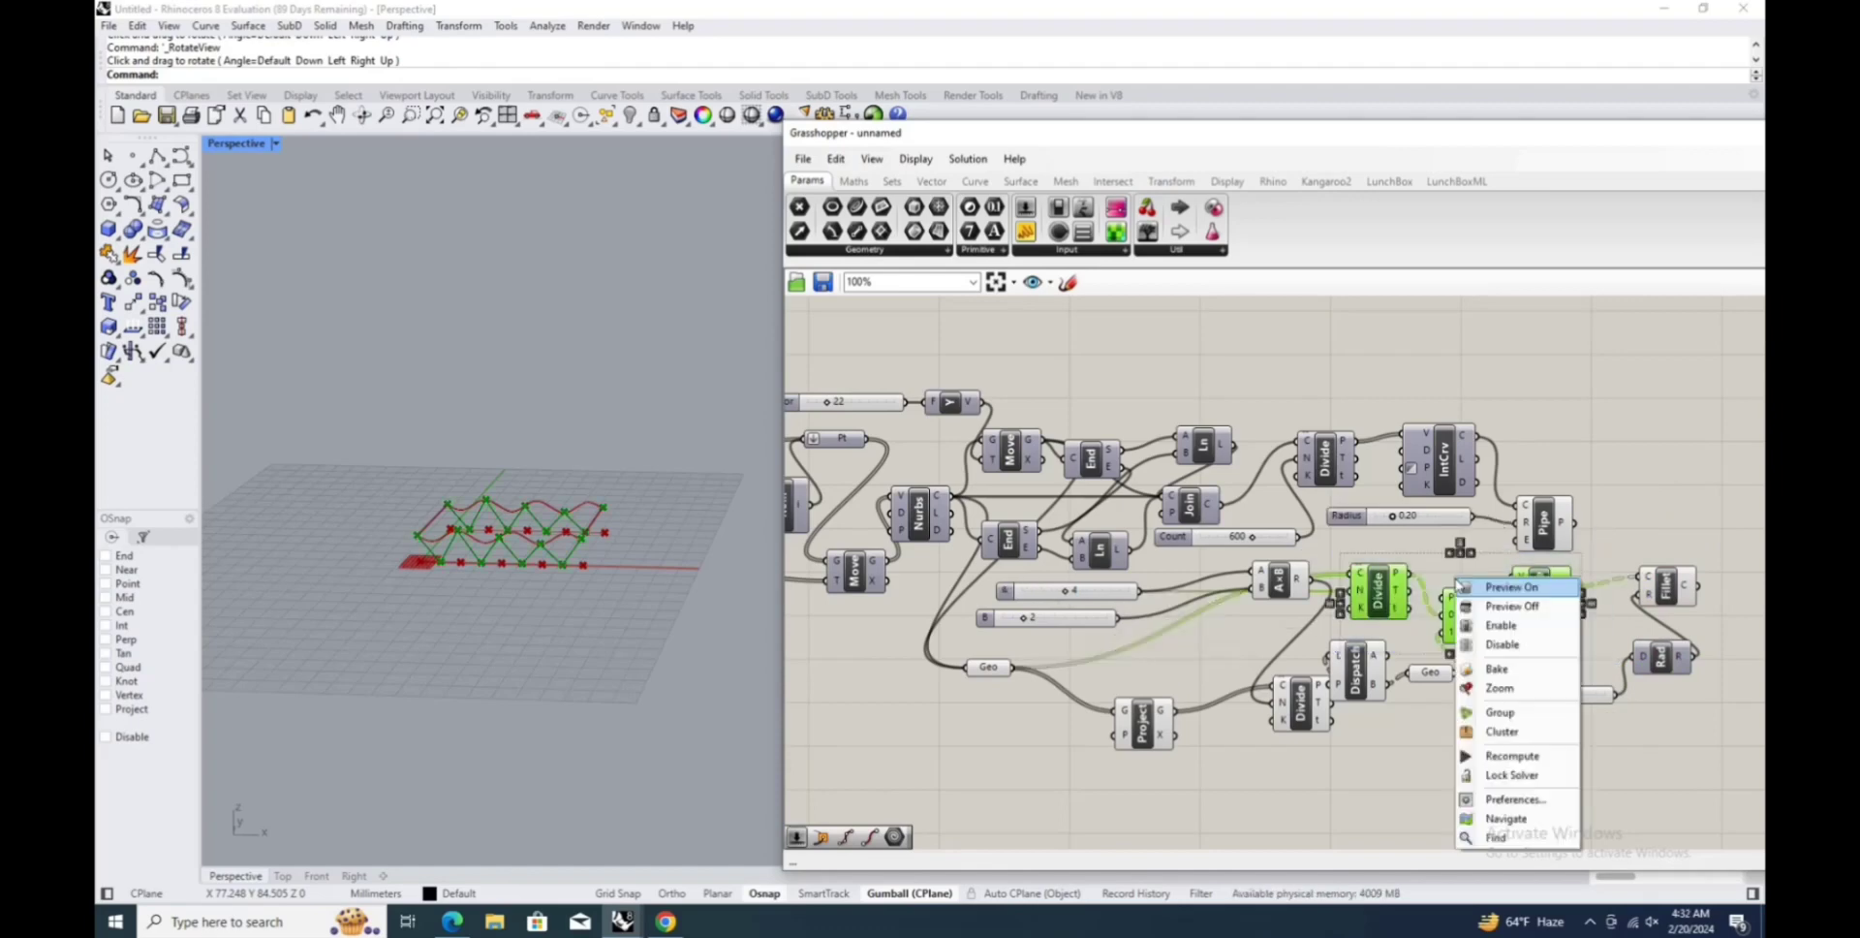
{"action": "left_click", "coordinate": [1482, 606]}
{"action": "left_click_drag", "start_coordinate": [1147, 567], "coordinate": [1504, 770]}
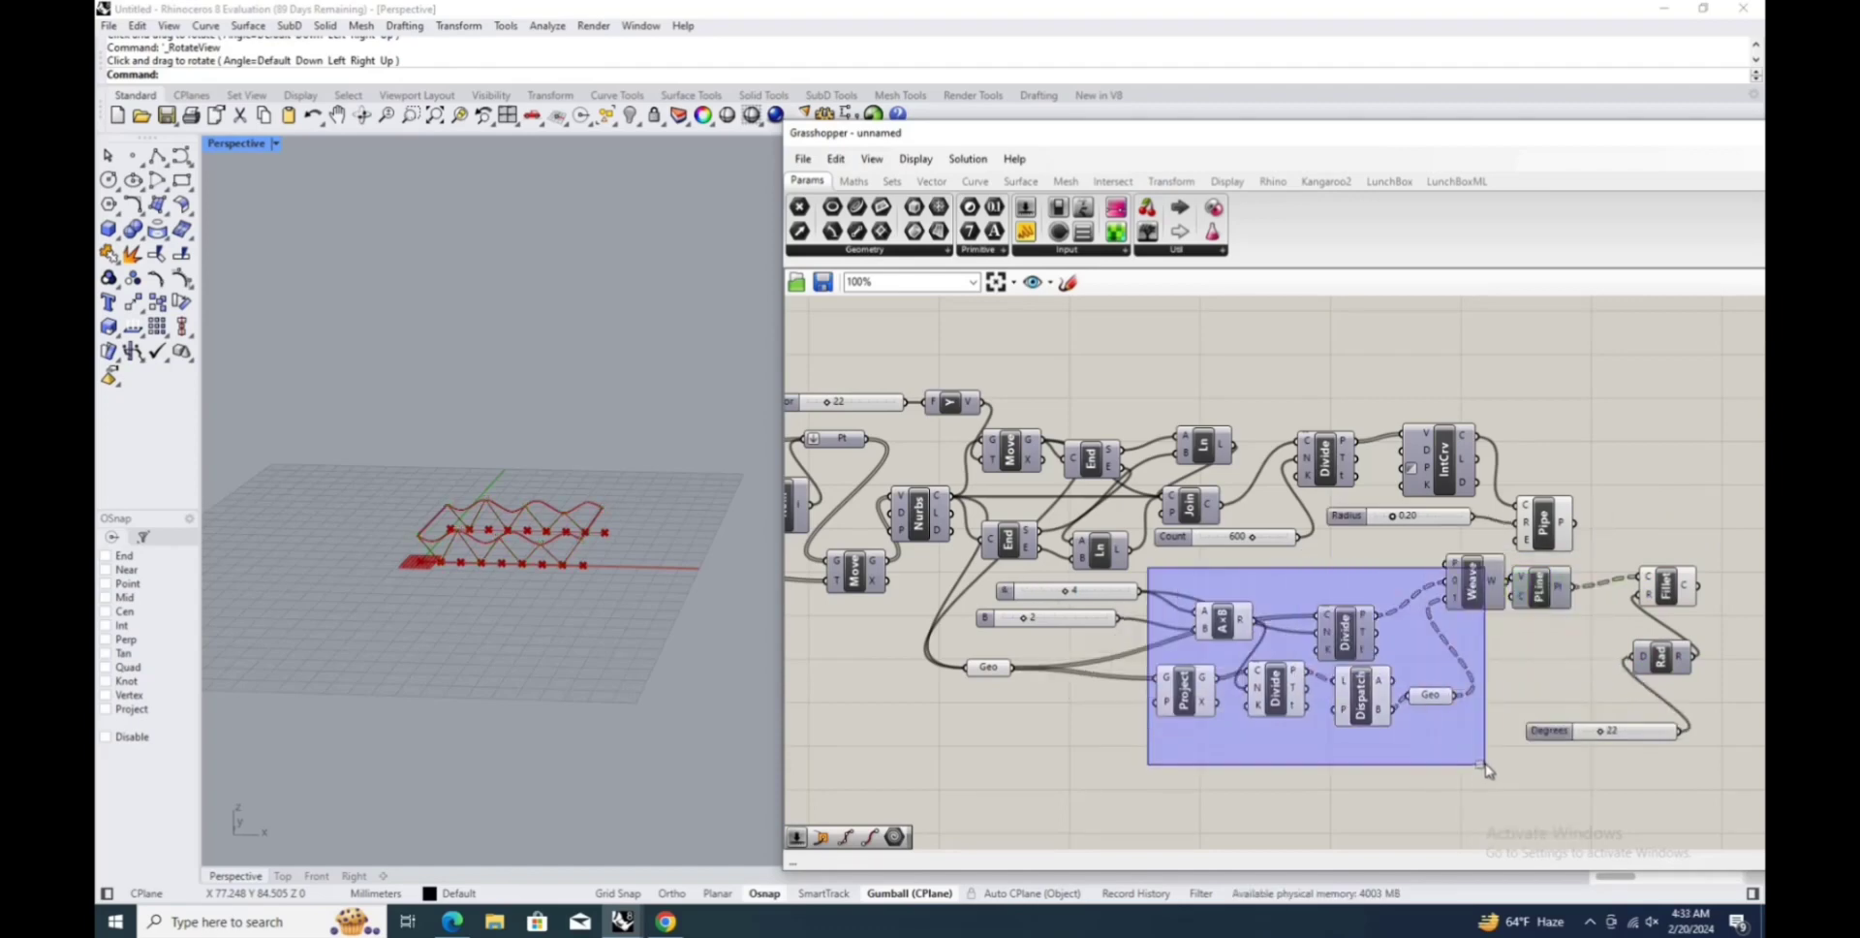
{"action": "right_click", "coordinate": [1335, 586]}
{"action": "left_click", "coordinate": [1368, 616]}
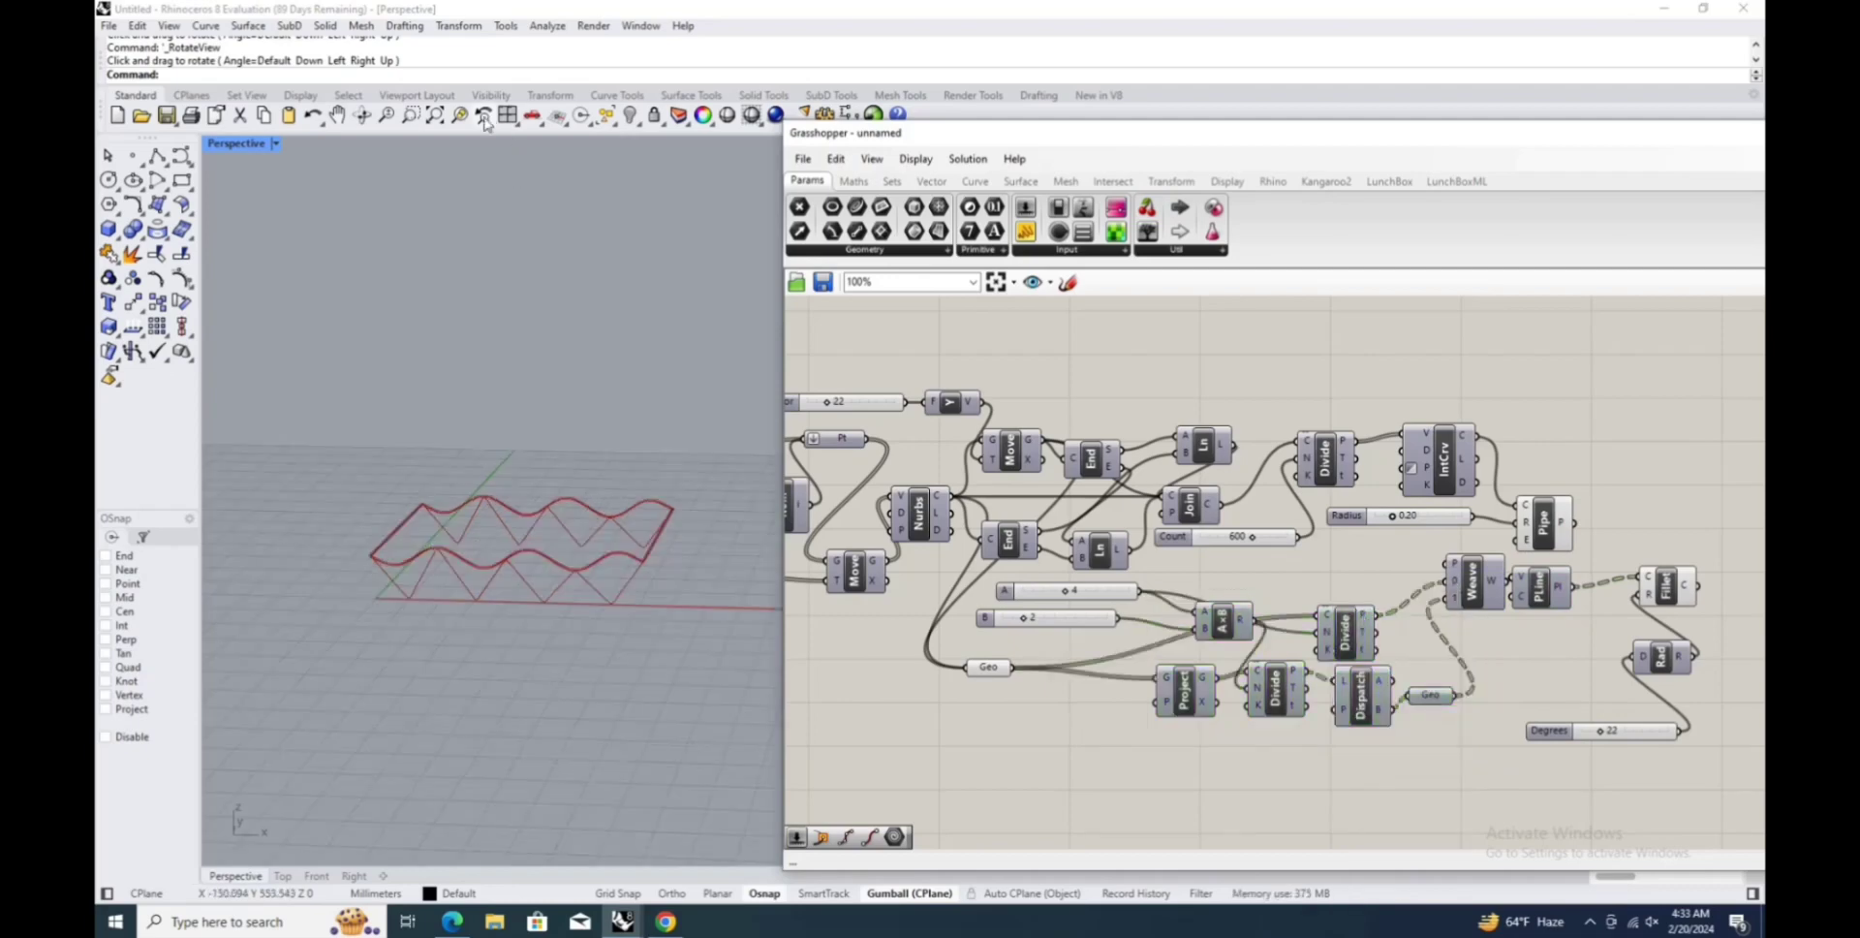
{"action": "right_click_drag", "start_coordinate": [514, 581], "coordinate": [552, 573]}
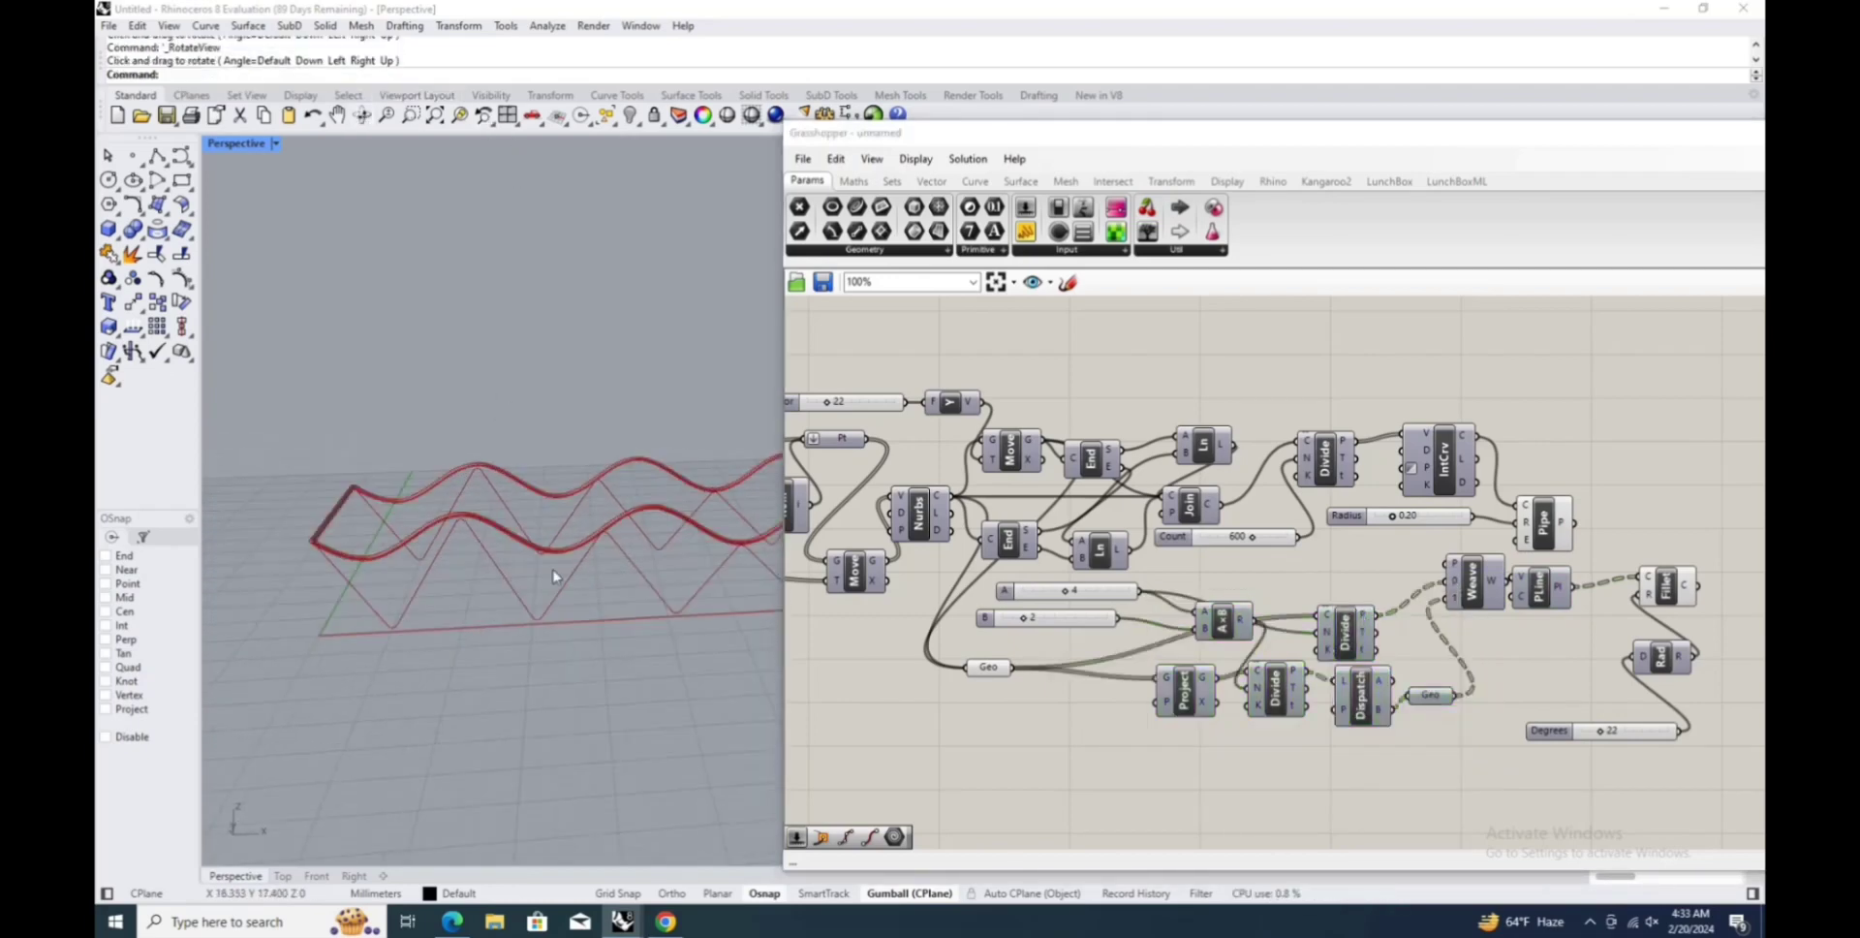
{"action": "scroll", "coordinate": [664, 593], "scroll_direction": "down", "scroll_amount": 3}
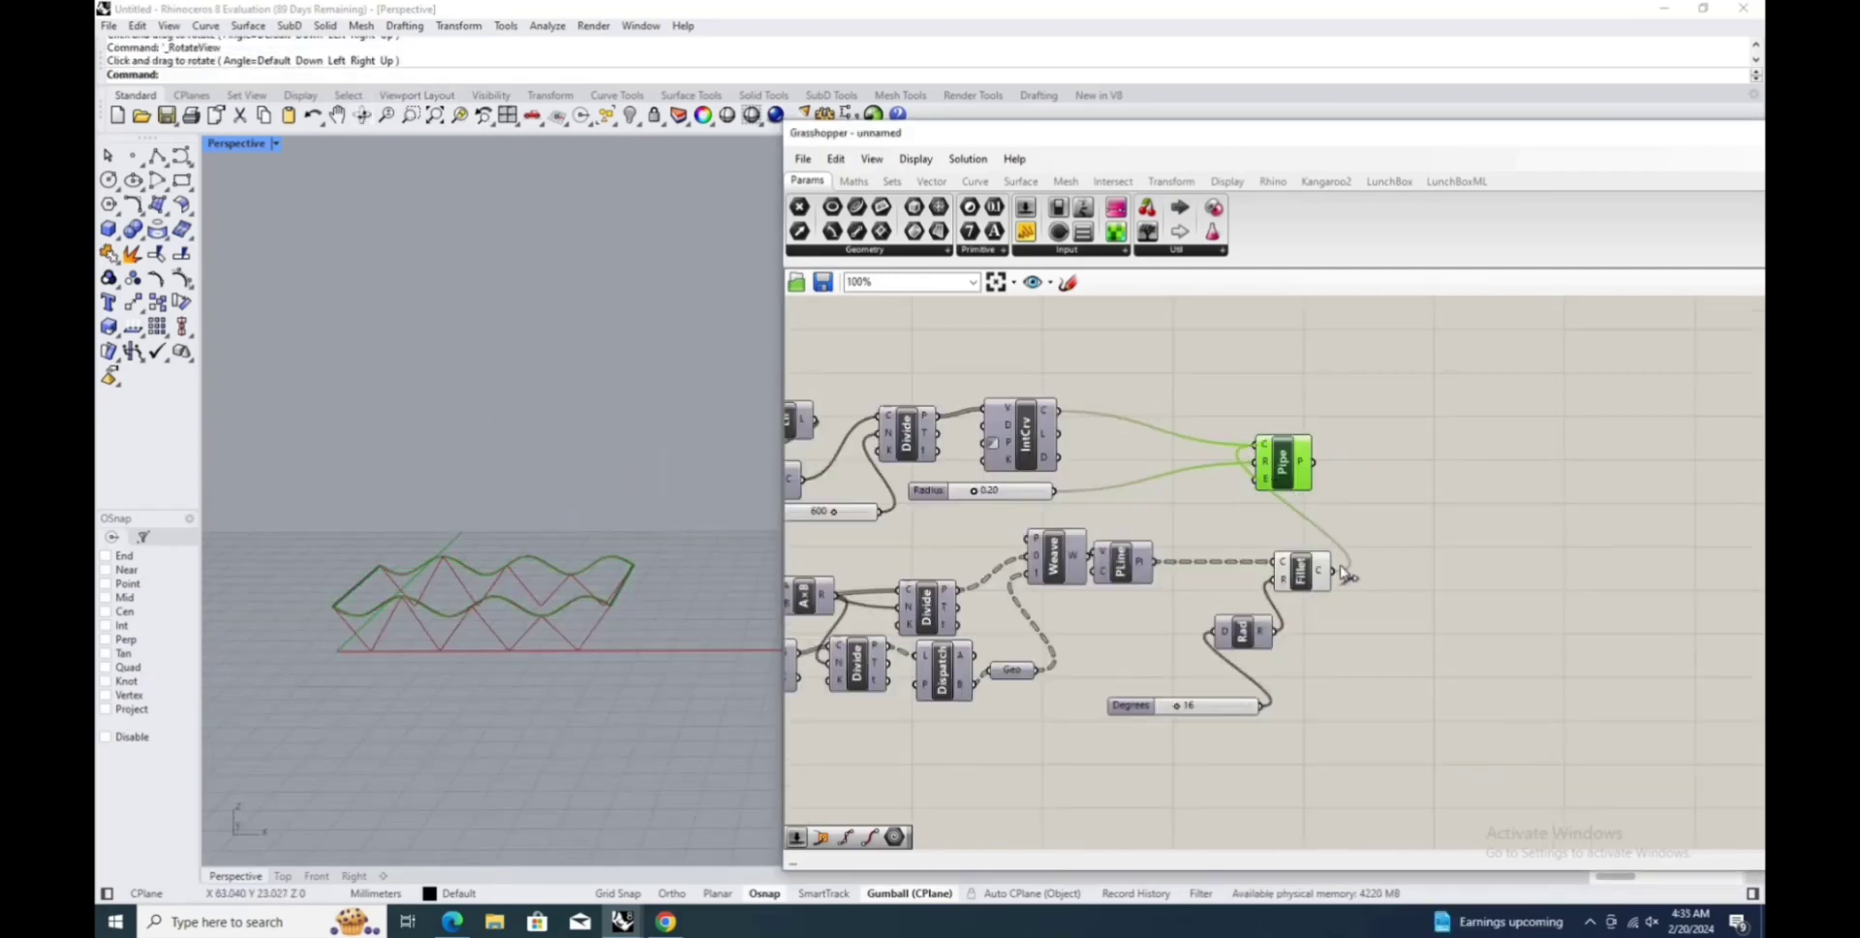
Wire the filleted polyline into Pipe's curve input and group the Nurbs Curve and Move components that make the top waves.
{"action": "left_click_drag", "start_coordinate": [1344, 575], "coordinate": [1335, 572]}
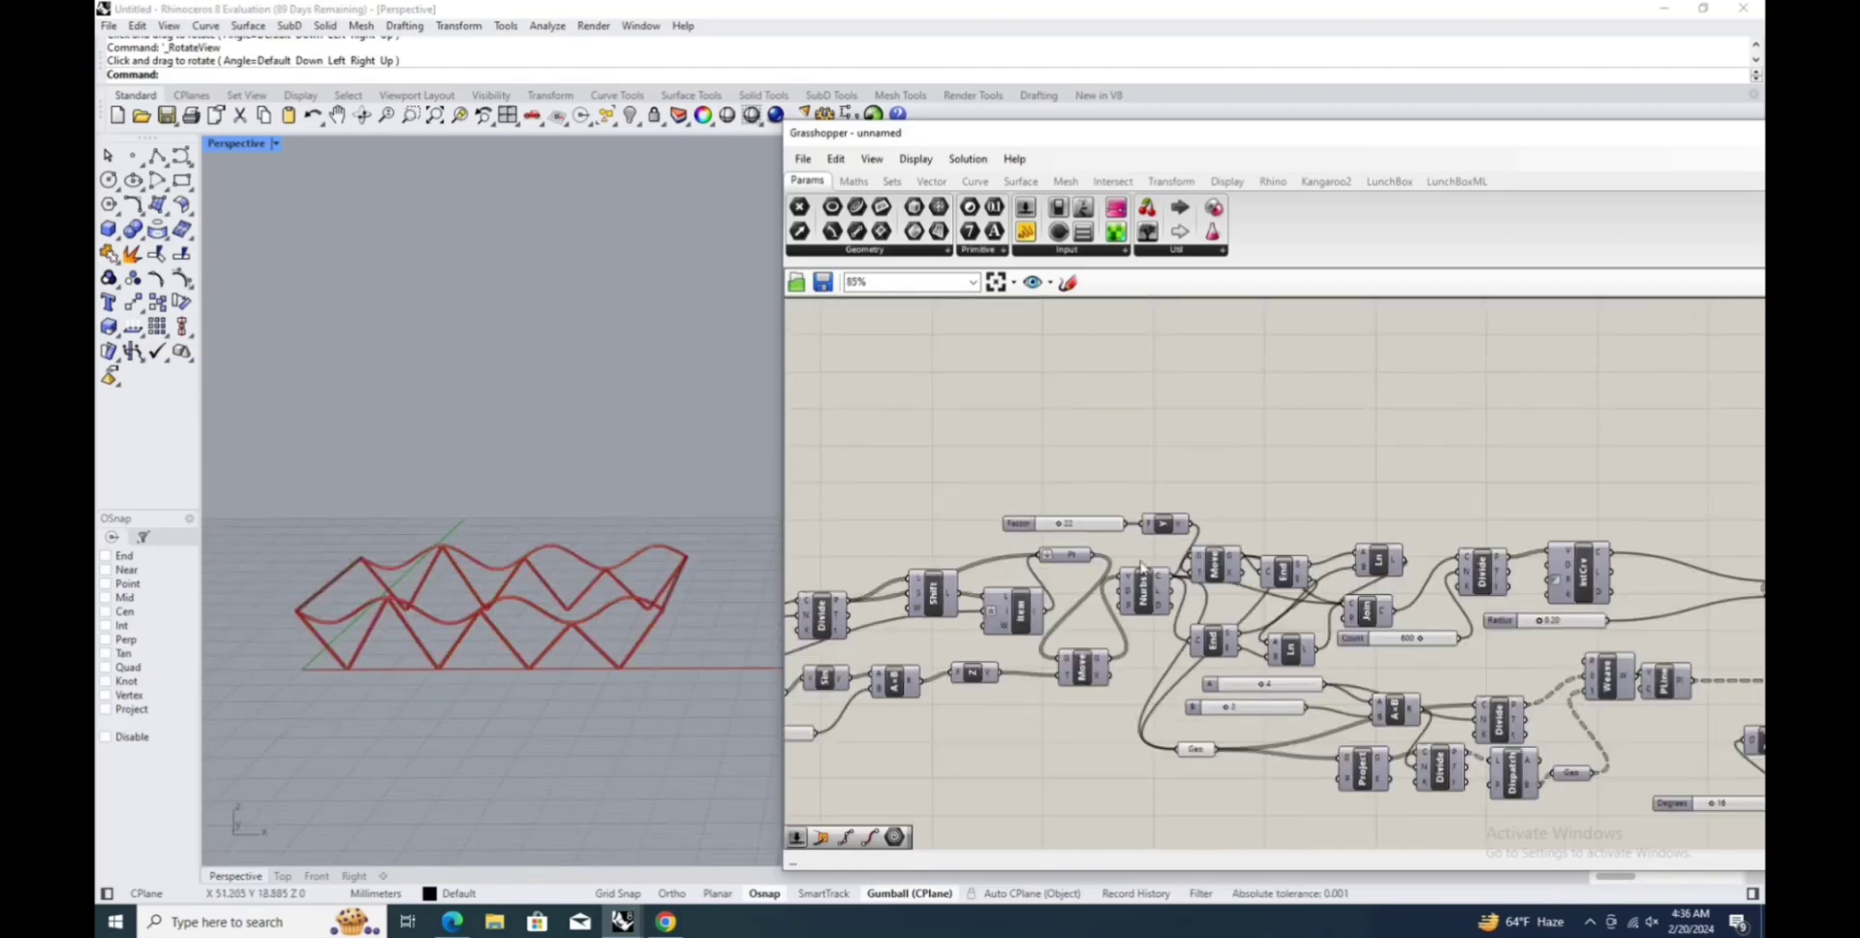
{"action": "left_click_drag", "start_coordinate": [1114, 539], "coordinate": [1248, 642]}
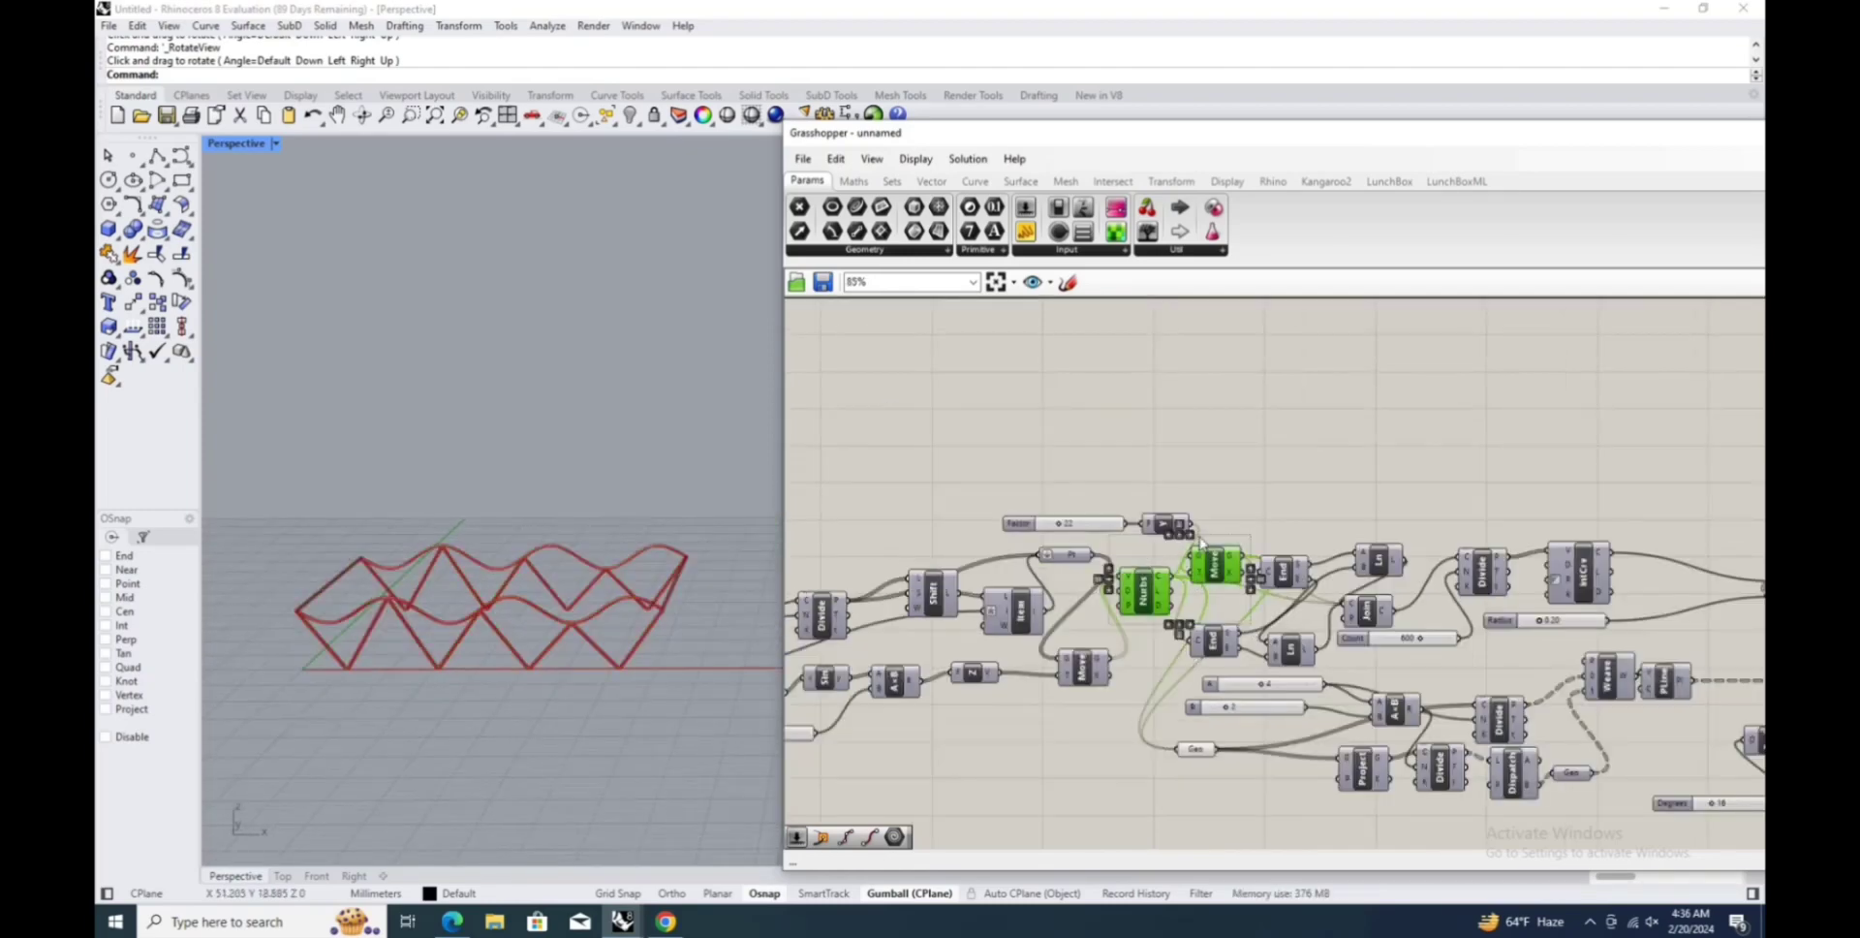
{"action": "right_click", "coordinate": [1201, 543]}
{"action": "left_click", "coordinate": [1235, 674]}
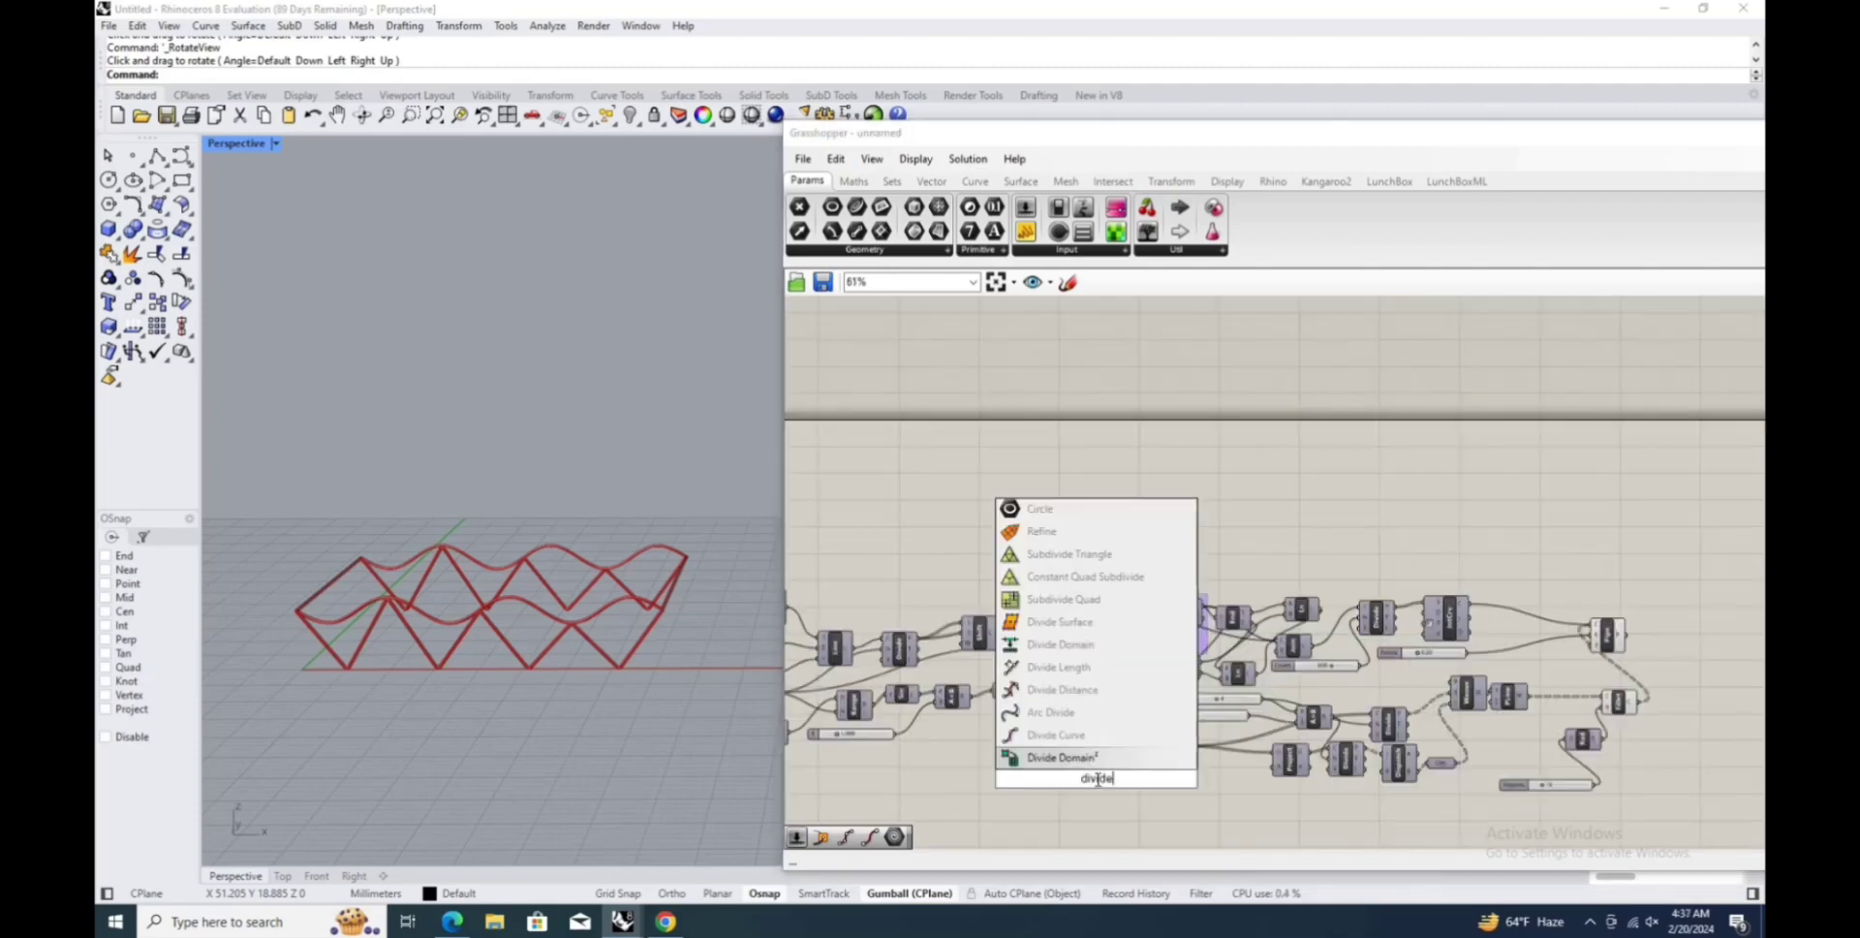
Add two Divide Curve components and wire the Nurbs curve into one and the moved curve into the other.
{"action": "left_click", "coordinate": [1085, 736]}
{"action": "left_click_drag", "start_coordinate": [1096, 776], "coordinate": [1134, 753]}
{"action": "left_click_drag", "start_coordinate": [1152, 621], "coordinate": [1121, 727]}
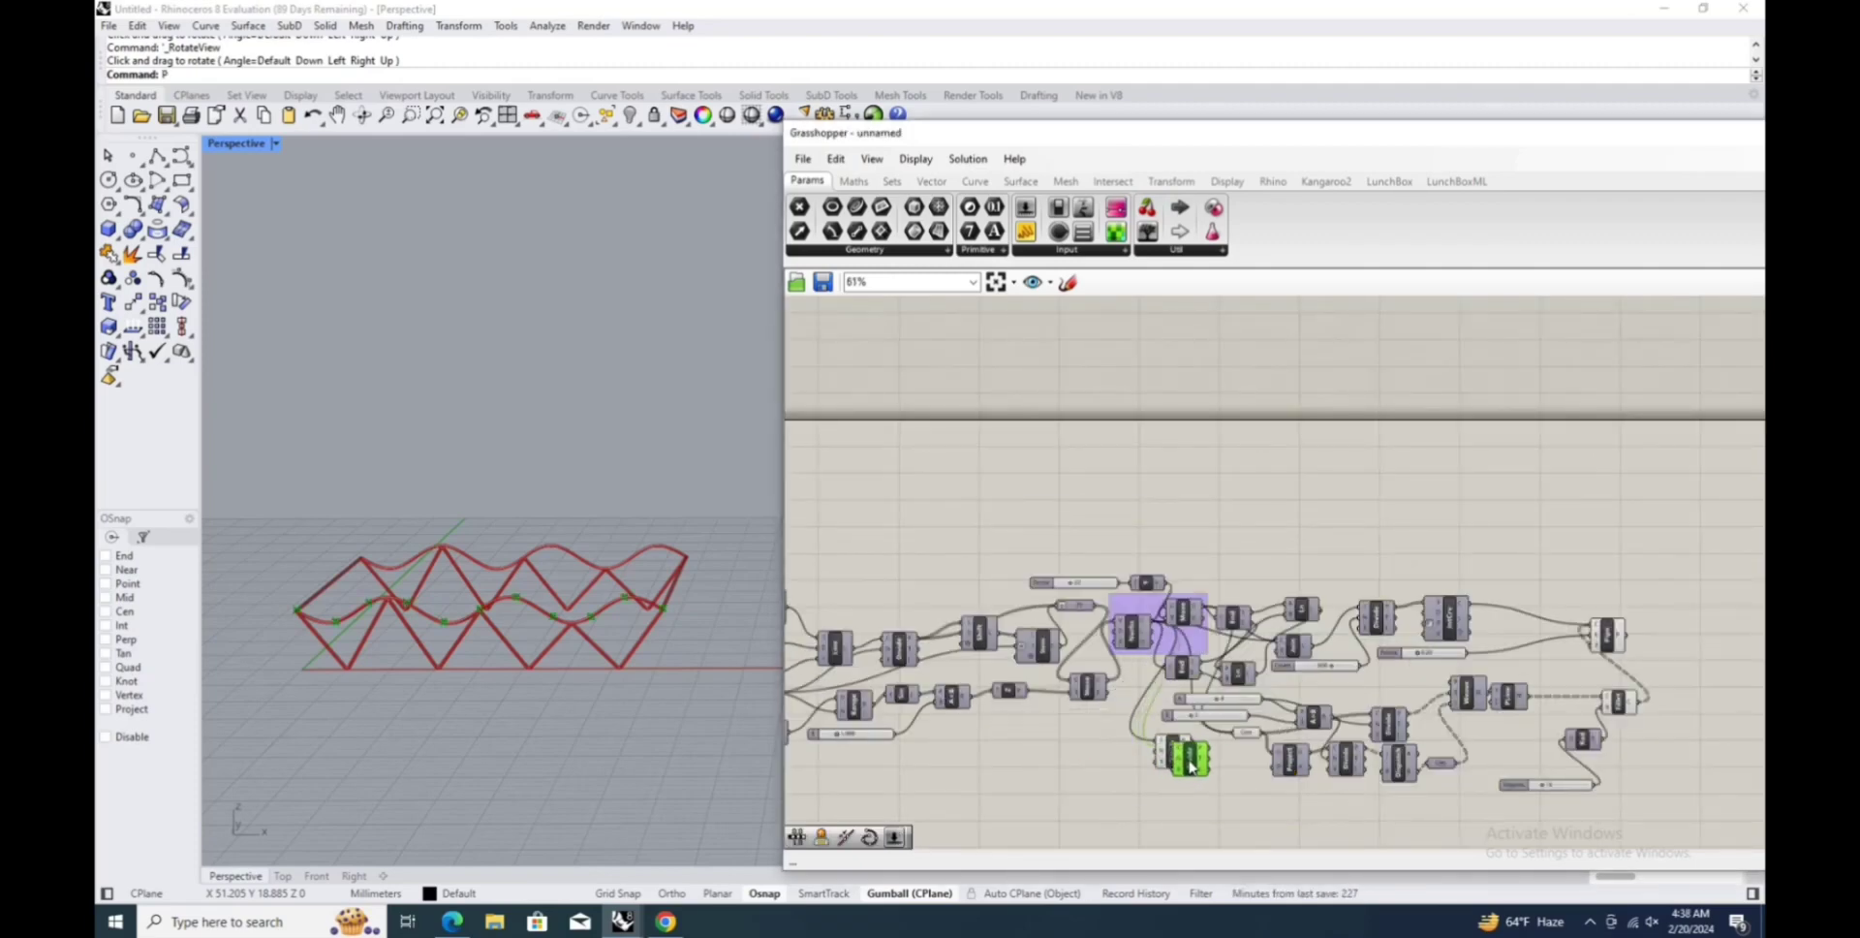
{"action": "left_click_drag", "start_coordinate": [1190, 765], "coordinate": [1226, 769]}
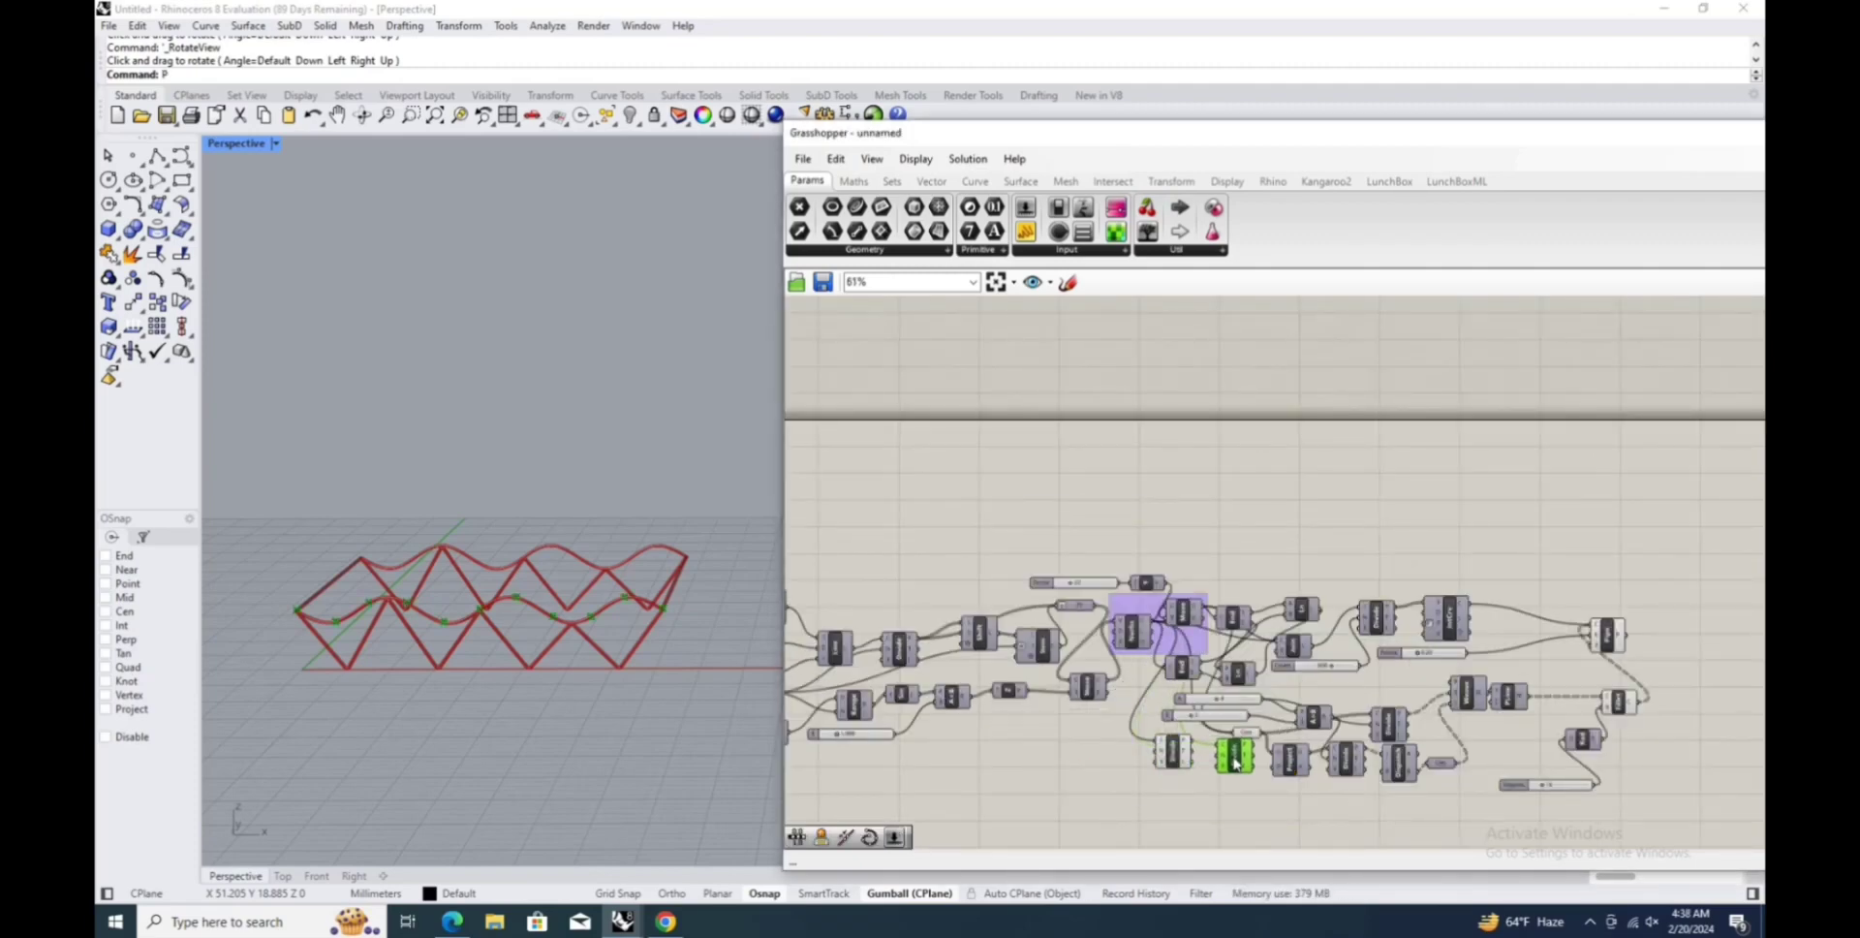
{"action": "left_click_drag", "start_coordinate": [1215, 708], "coordinate": [1208, 604]}
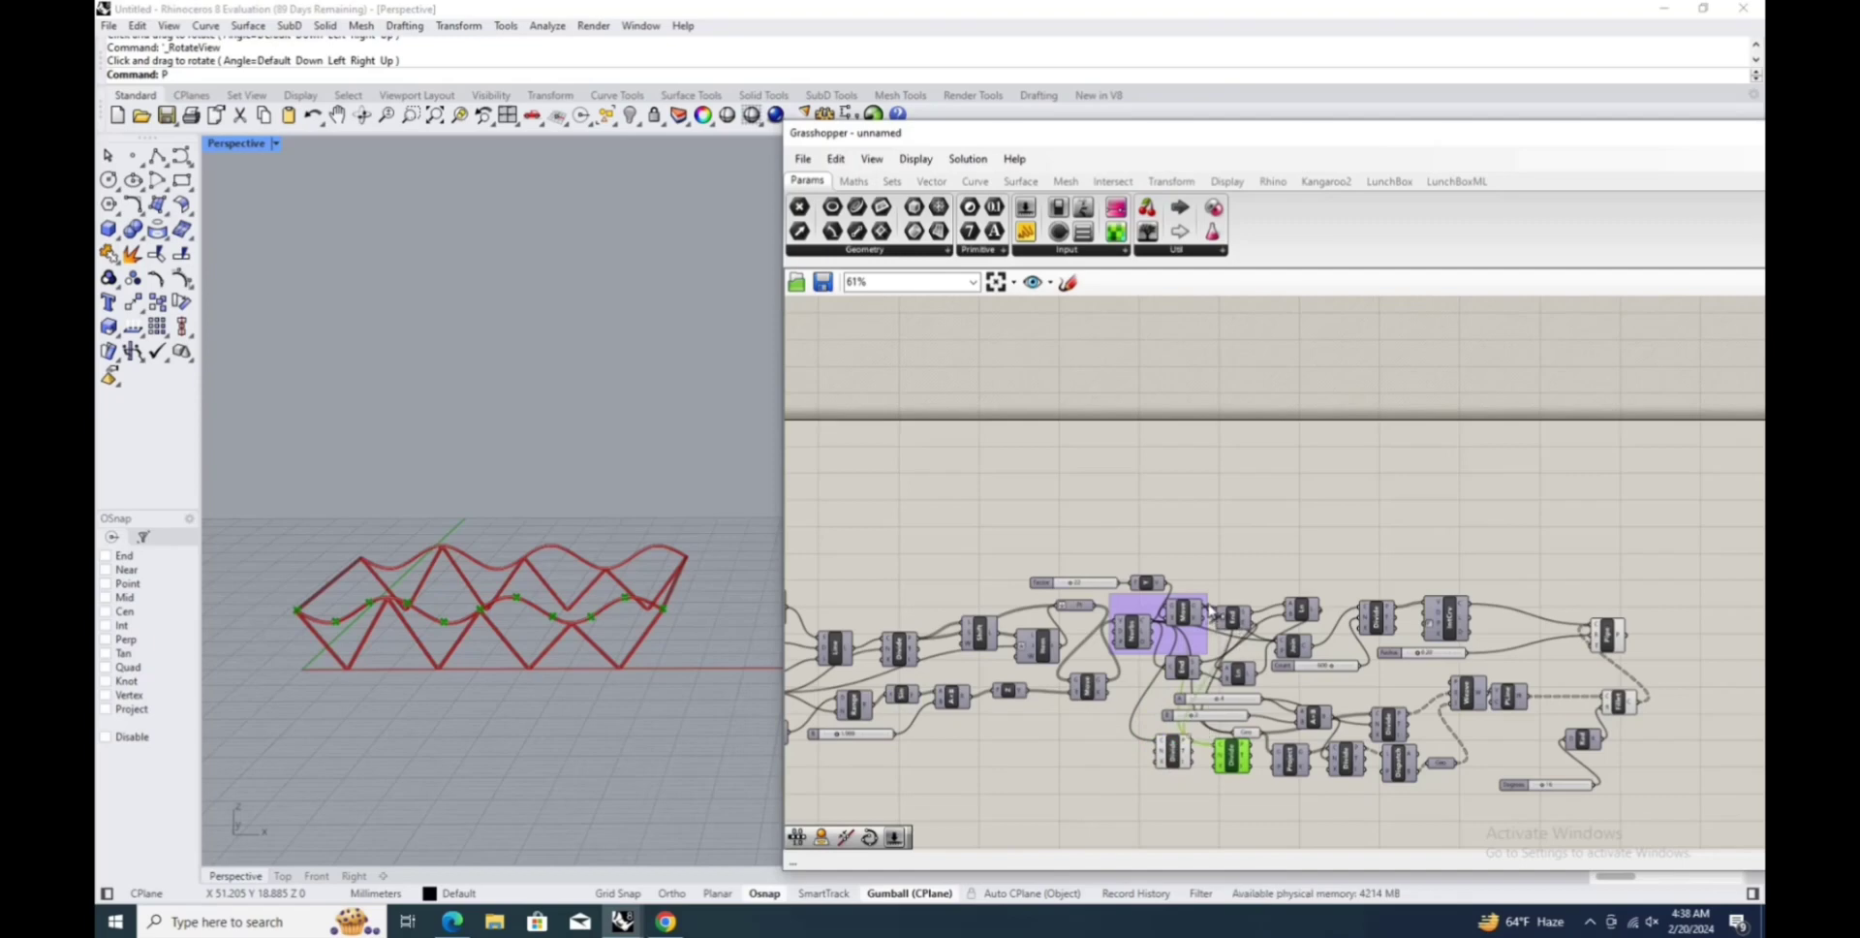
Add an Interpolate curve component below the two new Divide components.
{"action": "scroll", "coordinate": [1200, 685], "scroll_direction": "up", "scroll_amount": 1}
{"action": "scroll", "coordinate": [1127, 763], "scroll_direction": "up", "scroll_amount": 2}
{"action": "double_click", "coordinate": [1154, 797]}
{"action": "type", "text": "inte"}
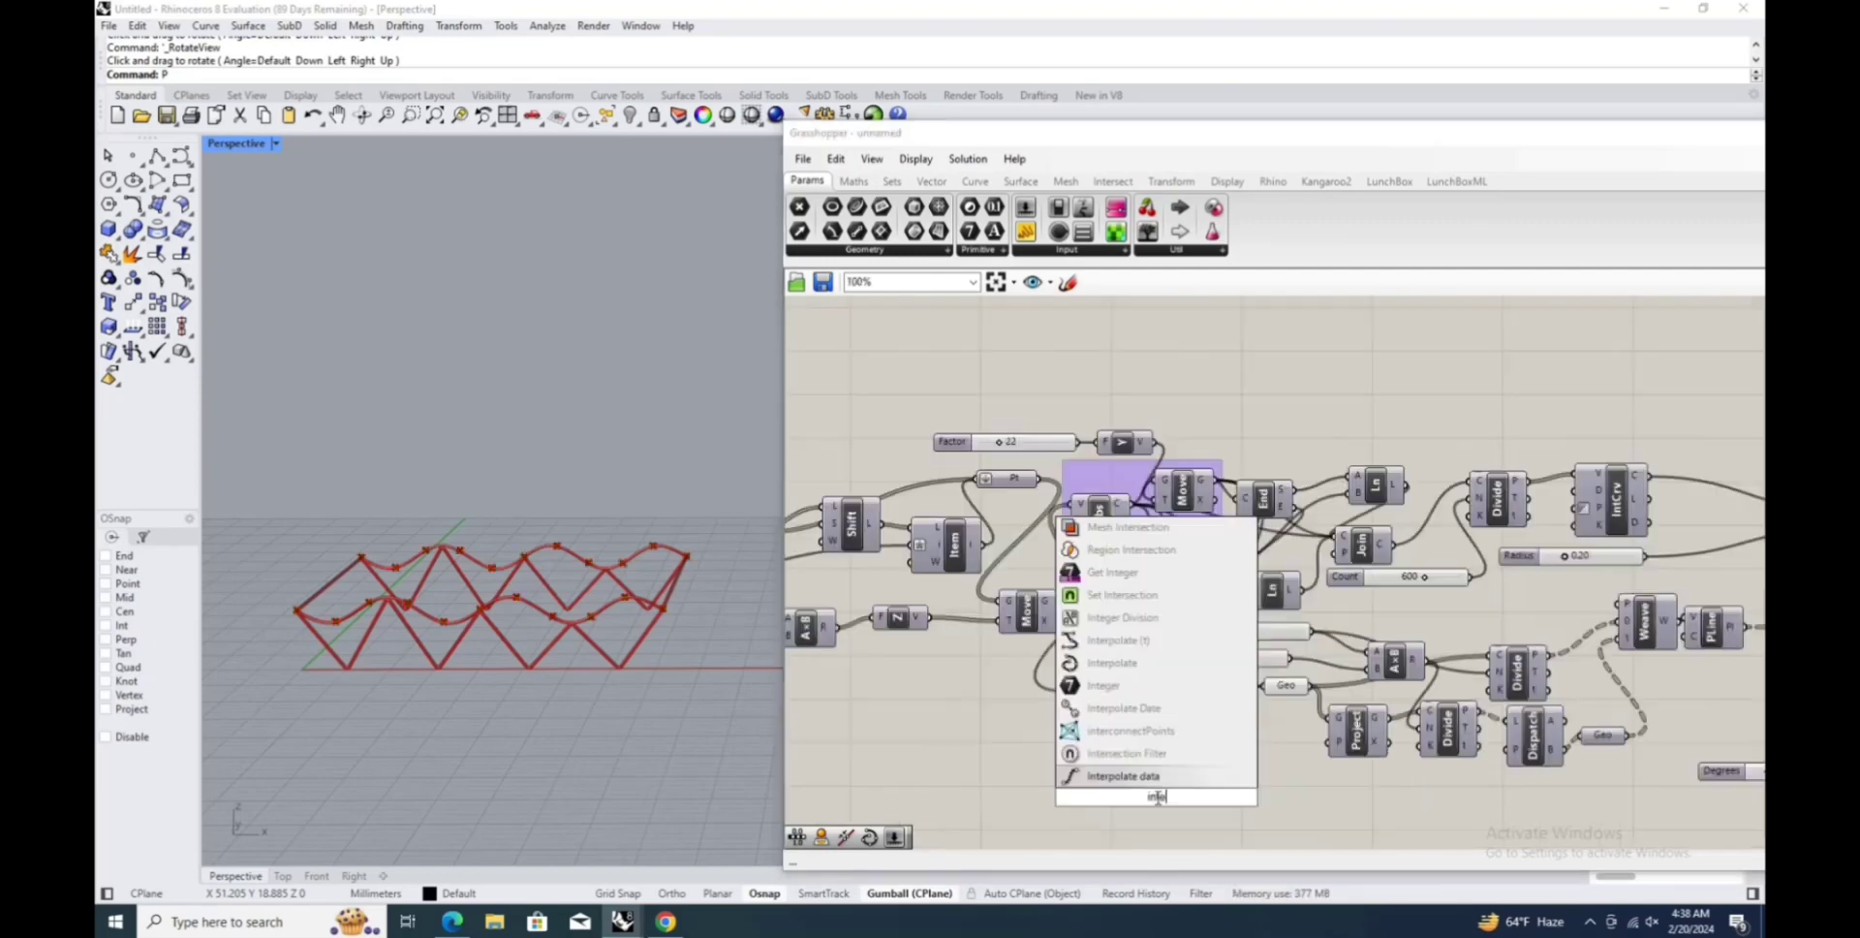
{"action": "left_click", "coordinate": [1130, 776]}
{"action": "left_click_drag", "start_coordinate": [1154, 797], "coordinate": [1279, 795]}
{"action": "left_click_drag", "start_coordinate": [1233, 731], "coordinate": [1193, 719]}
Duplicate the Interpolate component and wire the points of each Divide into the vertices of its own Interpolate.
{"action": "left_click", "coordinate": [1288, 793]}
{"action": "key", "text": "ctrl+c"}
{"action": "key", "text": "ctrl+v"}
{"action": "left_click_drag", "start_coordinate": [1288, 792], "coordinate": [1381, 816]}
{"action": "left_click_drag", "start_coordinate": [1277, 781], "coordinate": [1073, 811]}
{"action": "left_click_drag", "start_coordinate": [1381, 816], "coordinate": [1276, 816]}
{"action": "right_click_drag", "start_coordinate": [1222, 784], "coordinate": [1153, 647]}
{"action": "left_click_drag", "start_coordinate": [1154, 563], "coordinate": [1167, 612]}
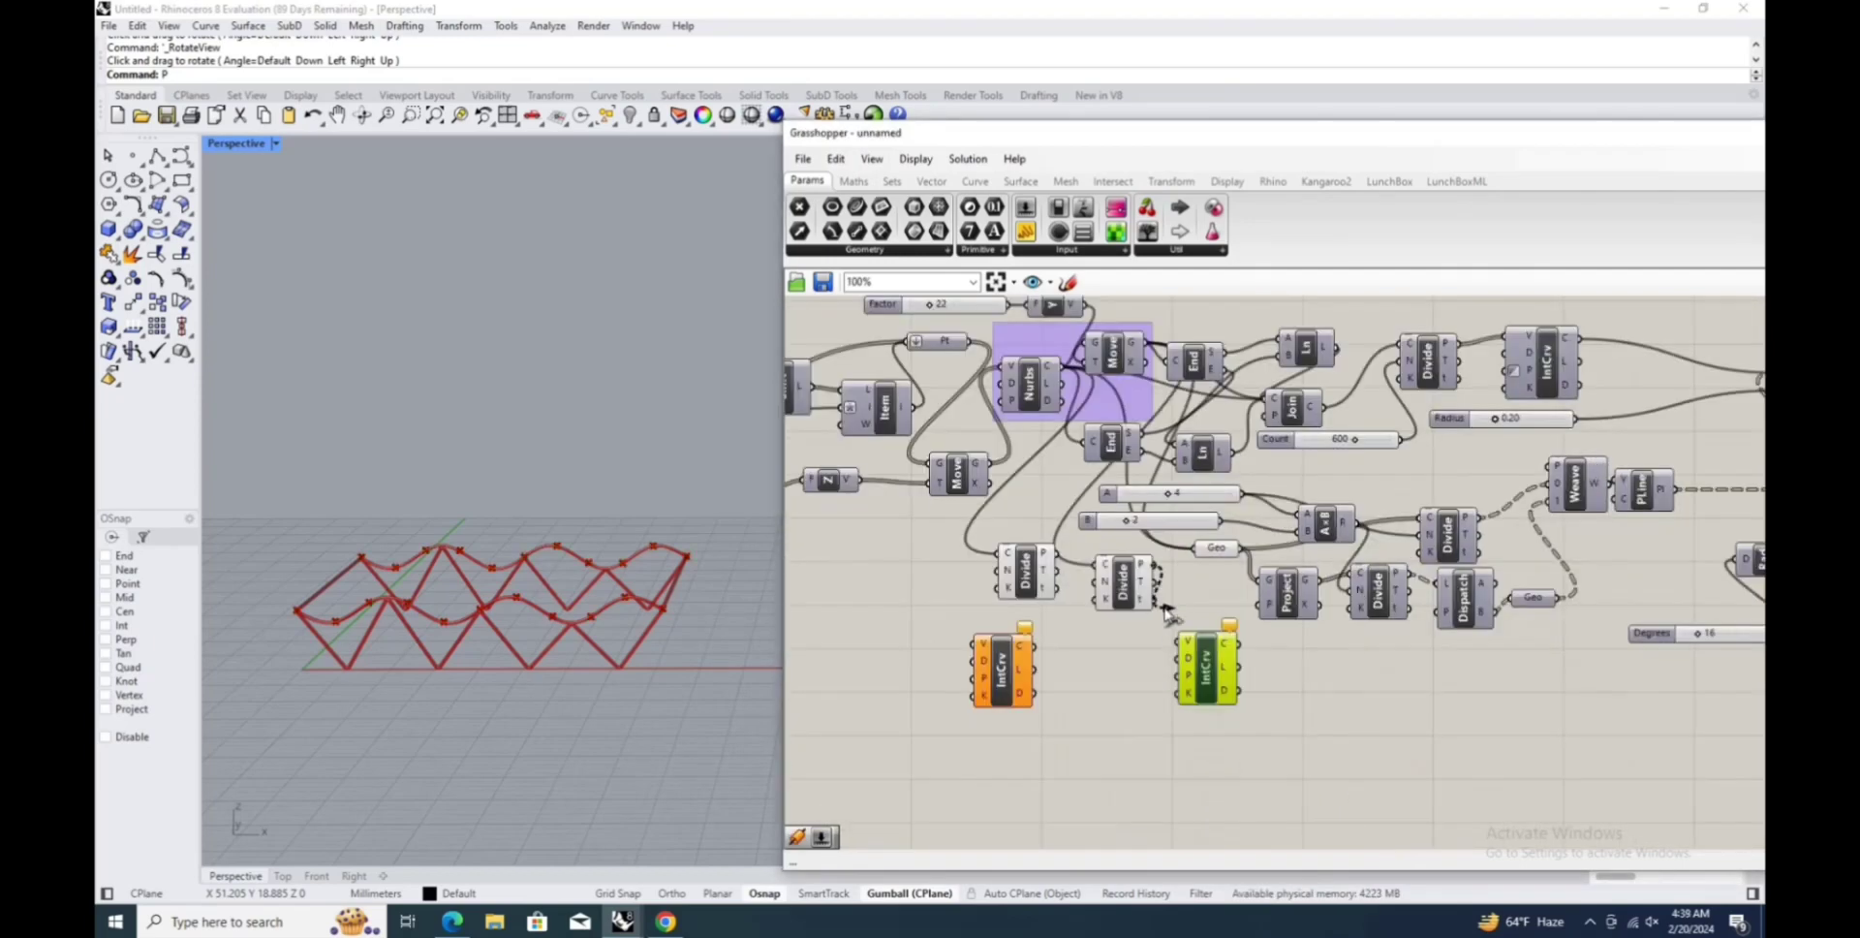
{"action": "left_click_drag", "start_coordinate": [1004, 669], "coordinate": [1071, 676]}
Add a Loft component and wire both interpolated curves into it.
{"action": "double_click", "coordinate": [1135, 669]}
{"action": "type", "text": "loft"}
{"action": "left_click_drag", "start_coordinate": [1055, 553], "coordinate": [1111, 748]}
{"action": "left_click", "coordinate": [1136, 653]}
{"action": "left_click_drag", "start_coordinate": [1131, 761], "coordinate": [1163, 760]}
{"action": "left_click_drag", "start_coordinate": [1238, 643], "coordinate": [1195, 763]}
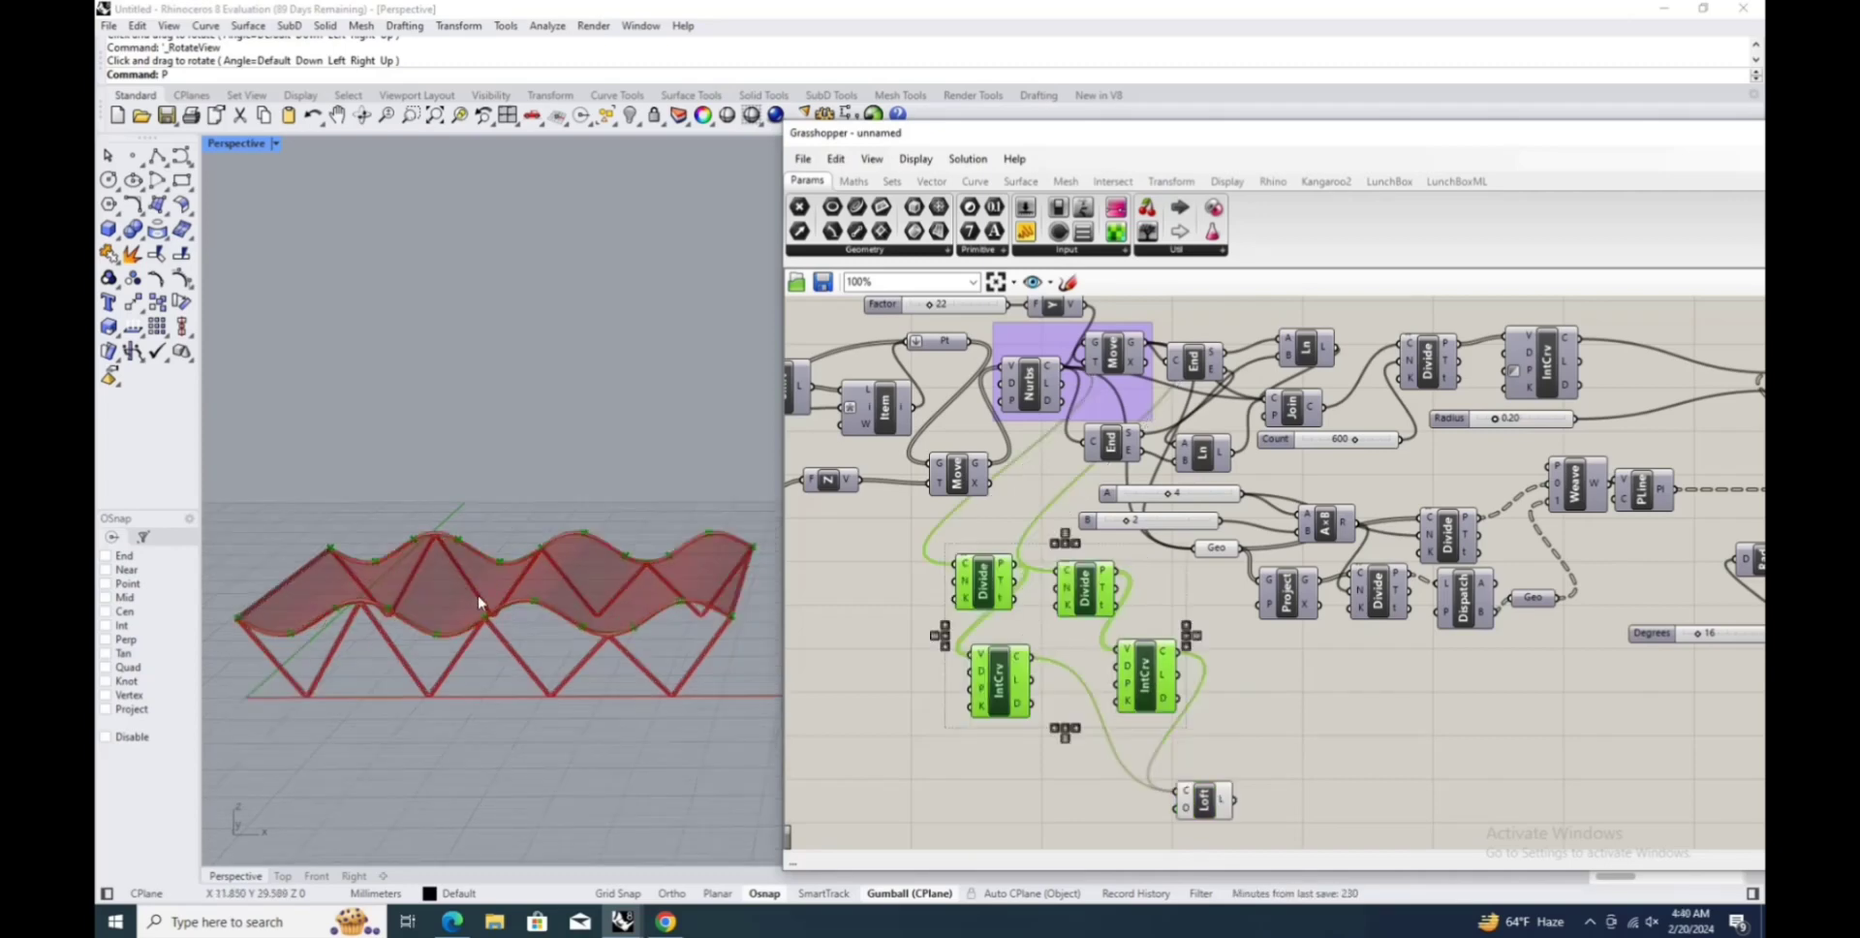
Add LunchBox diamond panels on the lofted surface and drive their U and V divisions with a slider of 22.
{"action": "left_click", "coordinate": [1381, 184]}
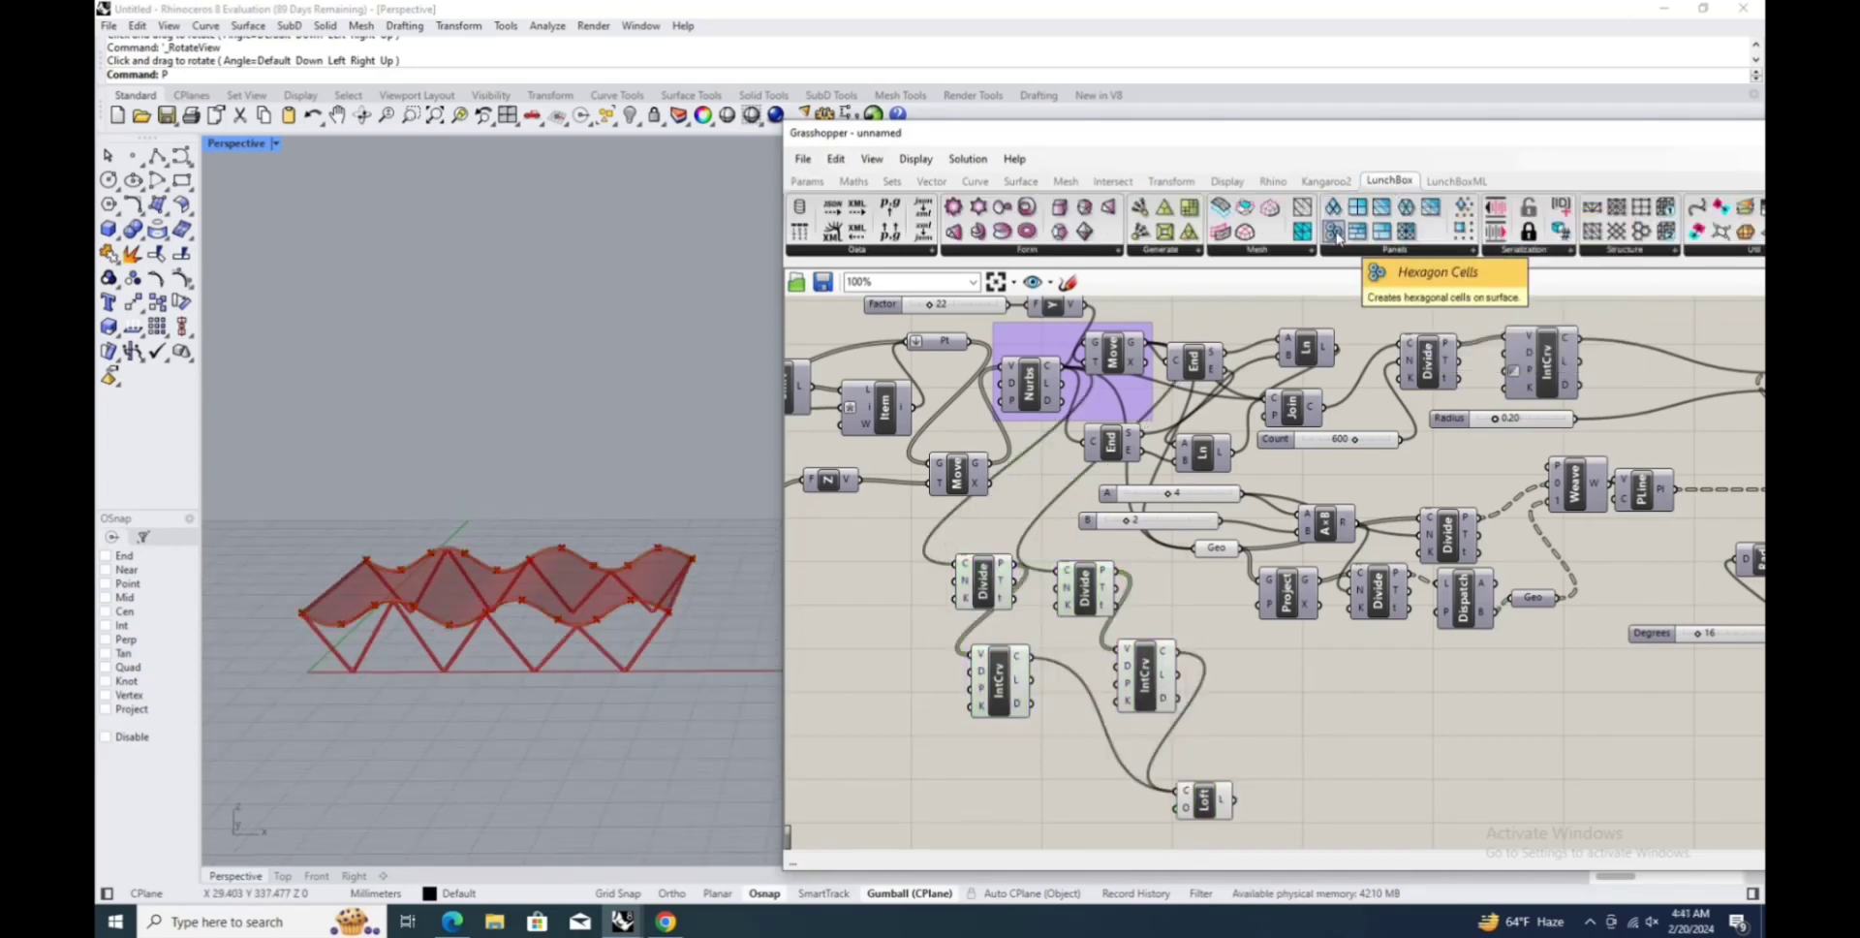
{"action": "left_click_drag", "start_coordinate": [1333, 206], "coordinate": [1326, 659]}
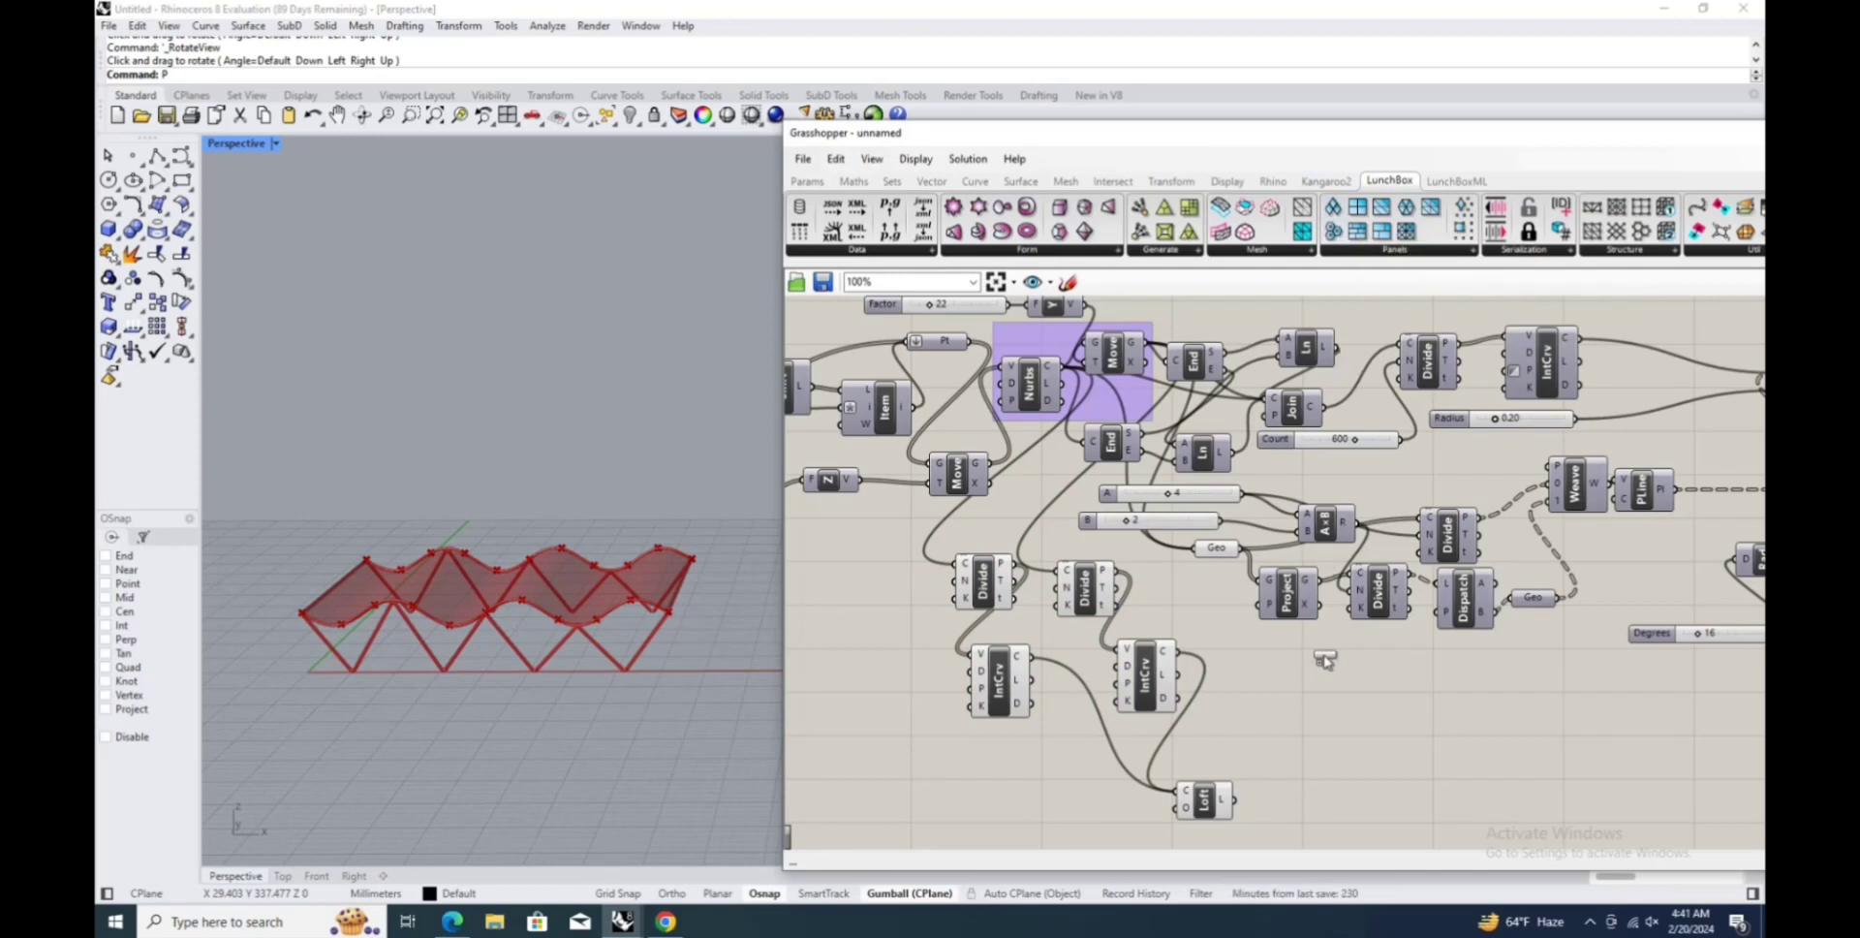
{"action": "left_click_drag", "start_coordinate": [1328, 757], "coordinate": [1325, 748]}
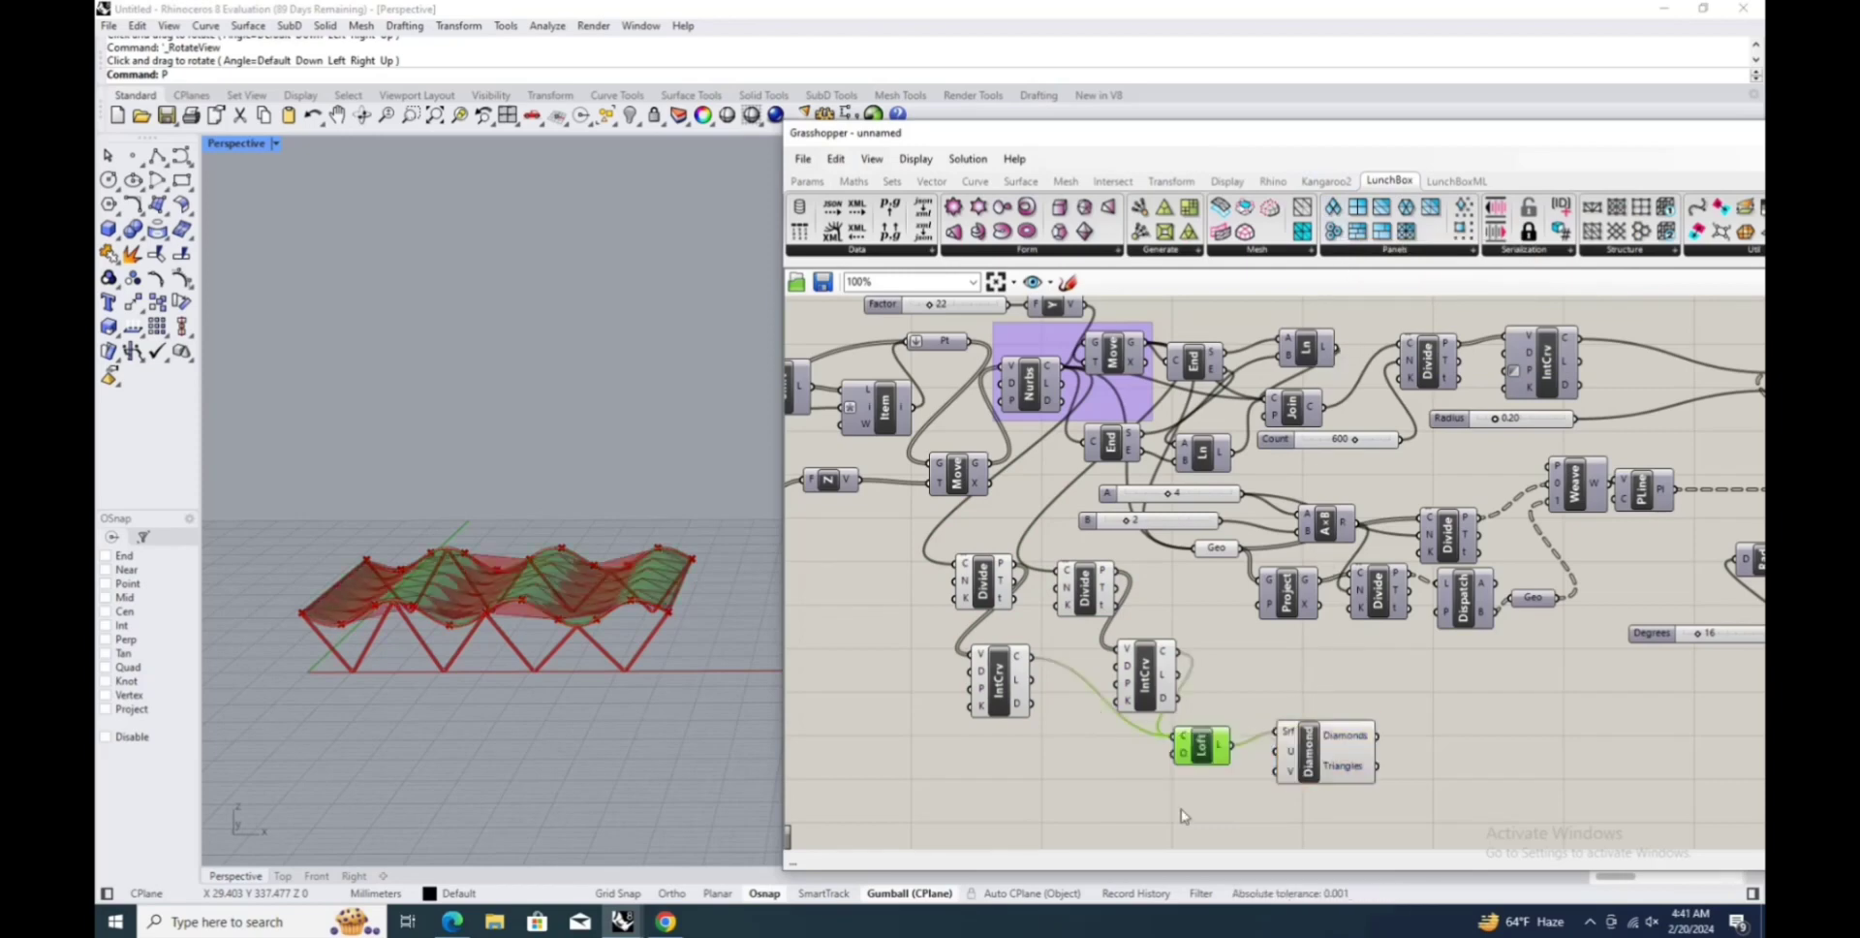
{"action": "left_click_drag", "start_coordinate": [1215, 782], "coordinate": [1274, 773]}
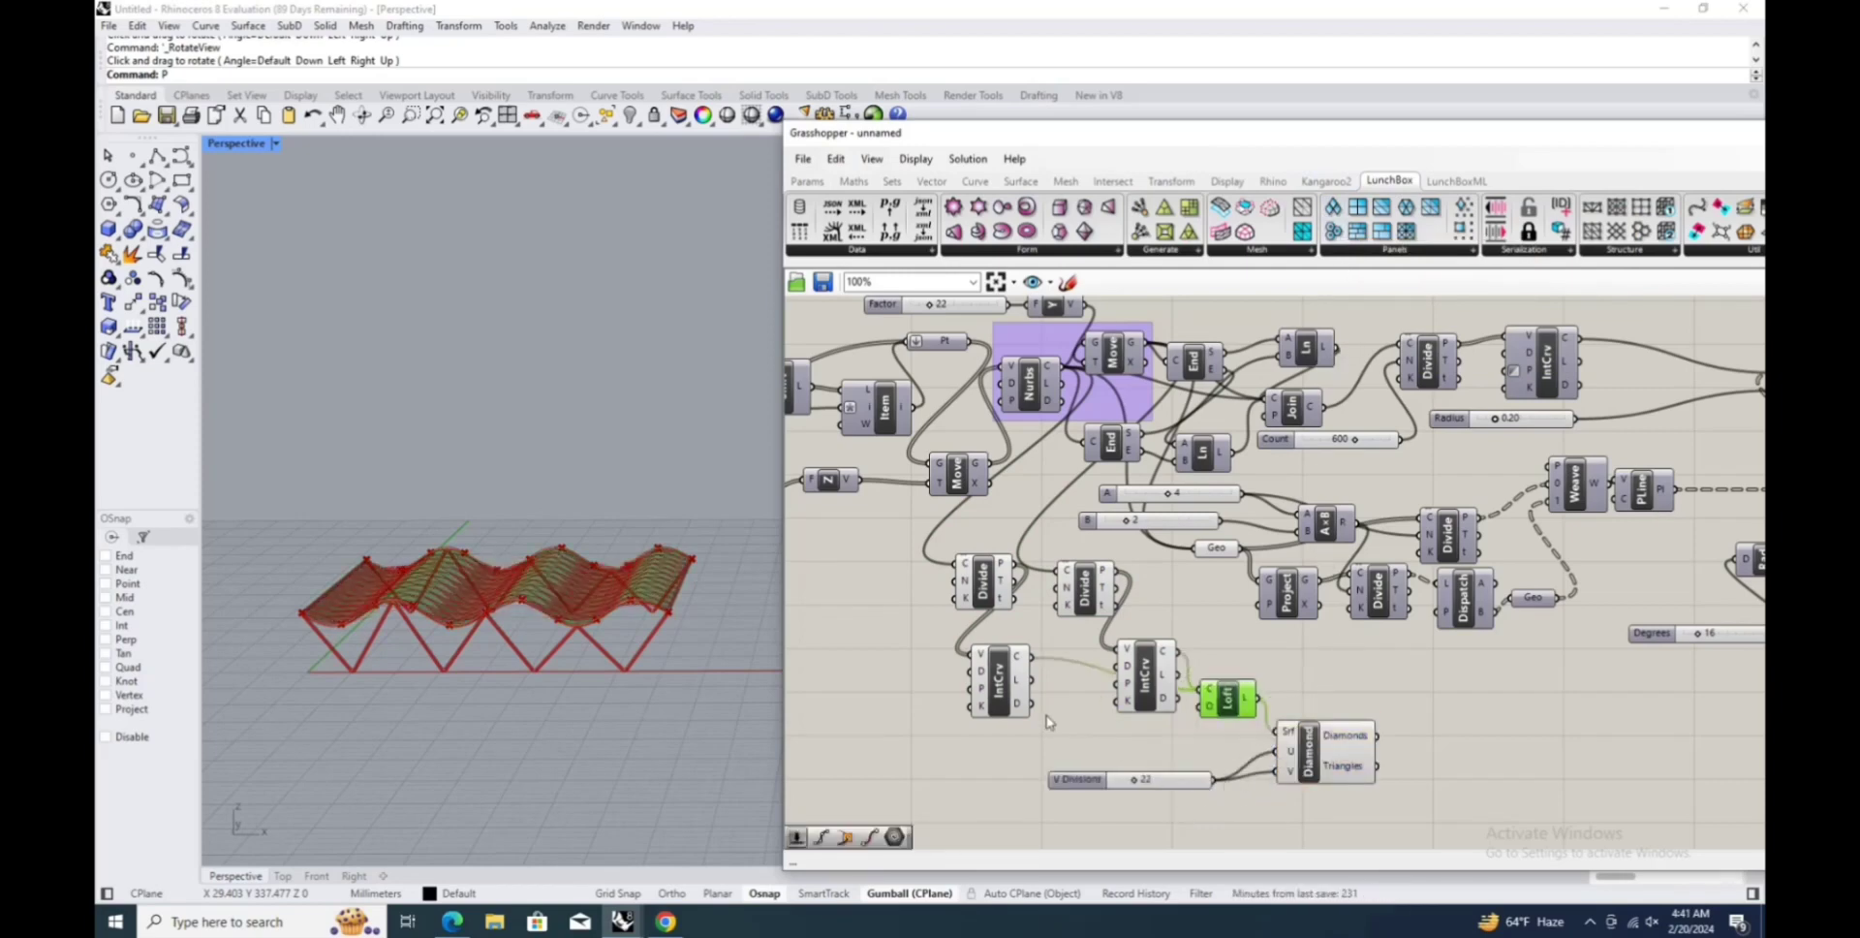
Collect the Diamonds output in a Surface parameter and turn off the preview of the diamond panel component.
{"action": "right_click_drag", "start_coordinate": [438, 384], "coordinate": [471, 354]}
{"action": "double_click", "coordinate": [1428, 700]}
{"action": "type", "text": "s"}
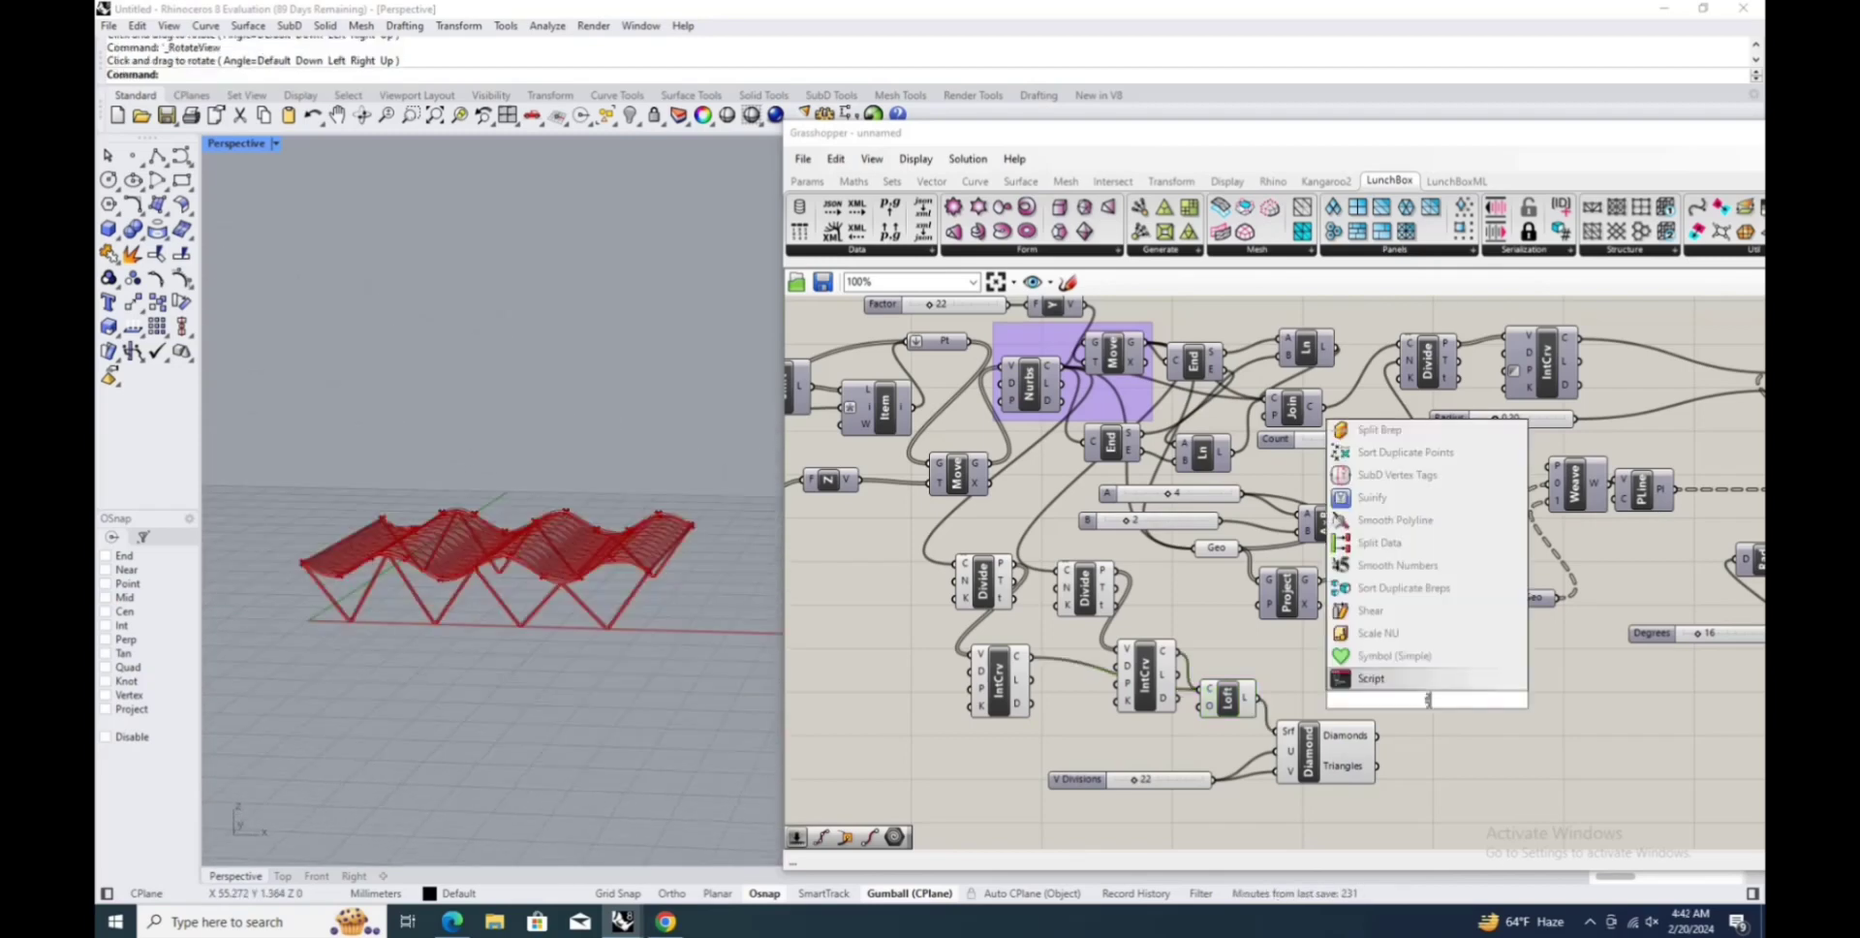
{"action": "type", "text": "rf"}
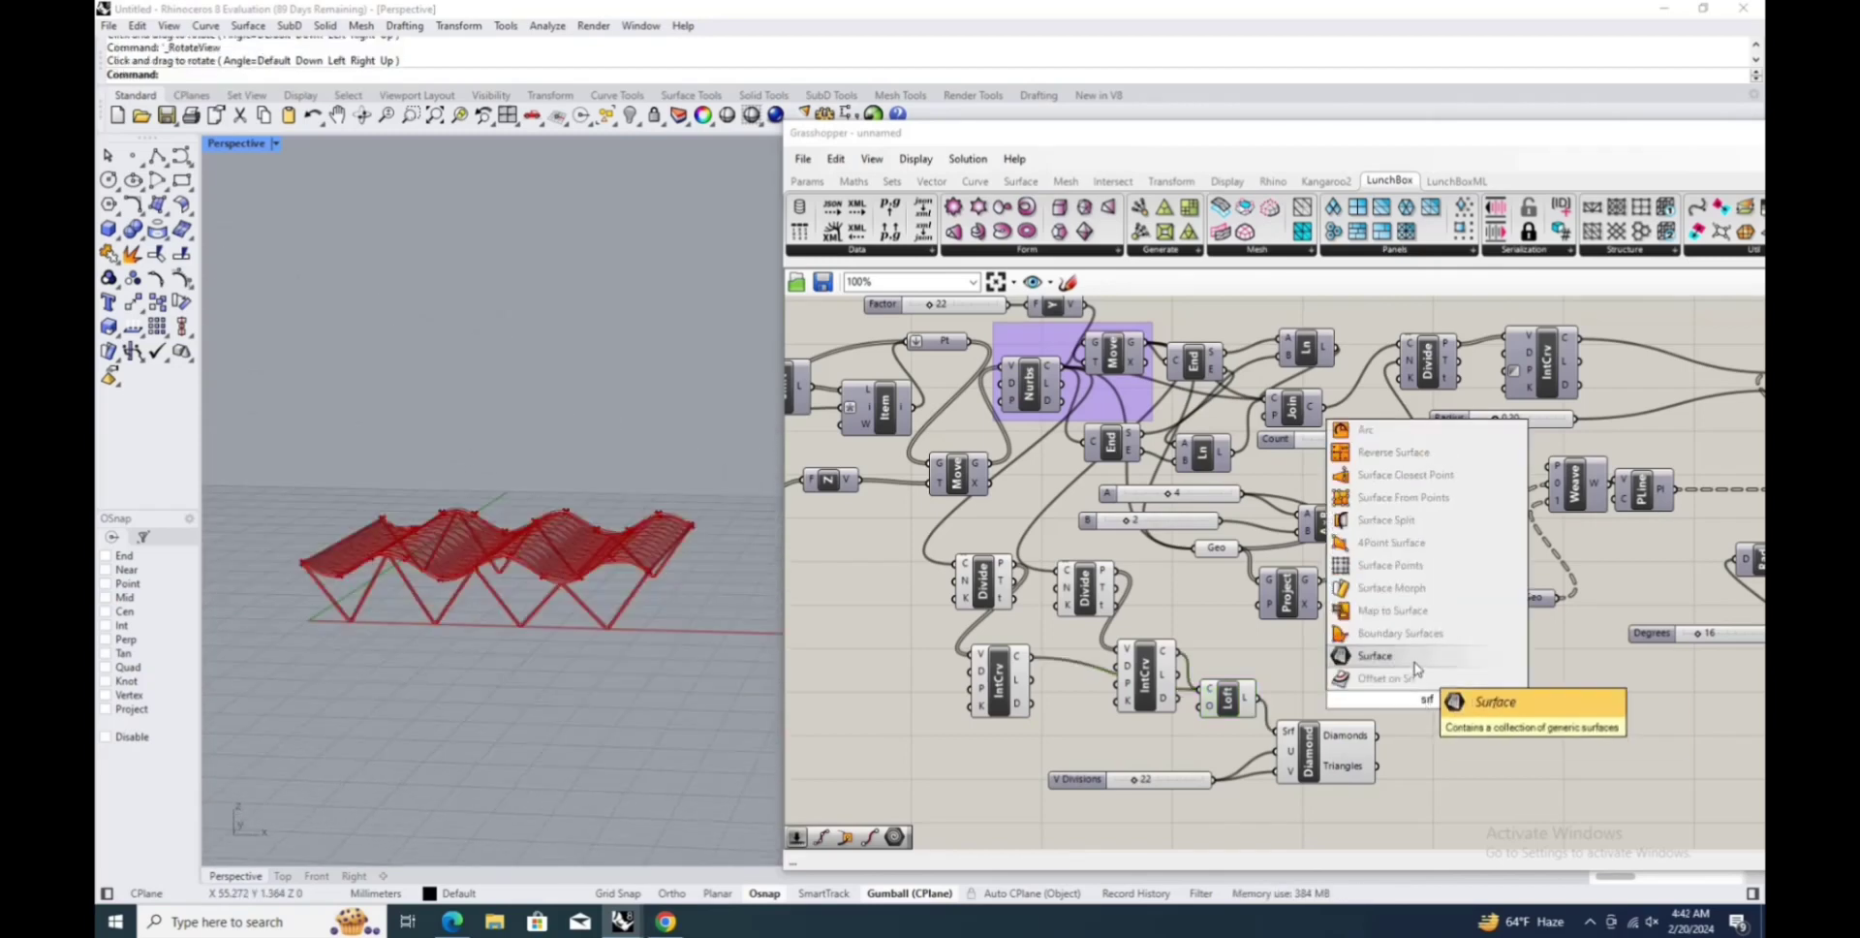
{"action": "left_click", "coordinate": [1374, 656]}
{"action": "left_click_drag", "start_coordinate": [1374, 735], "coordinate": [1442, 707]}
{"action": "right_click", "coordinate": [1357, 753]}
{"action": "right_click", "coordinate": [1329, 715]}
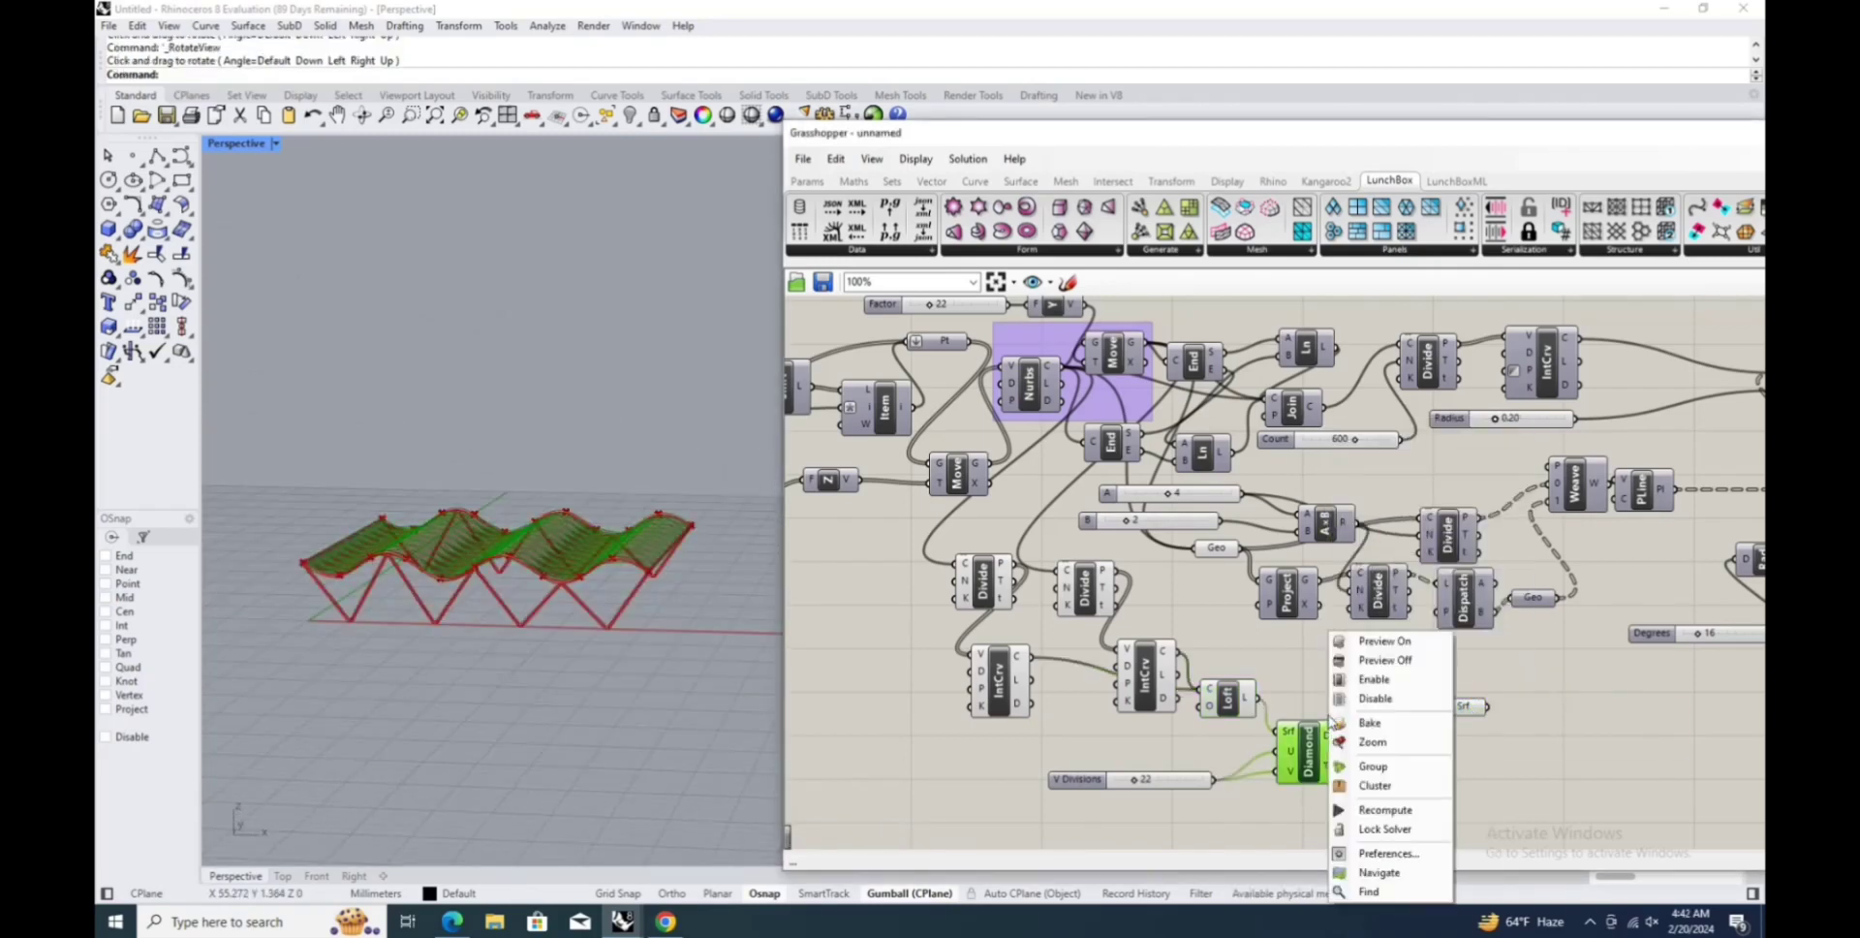
{"action": "left_click", "coordinate": [1347, 667]}
Add a Curve parameter and a Polygon Center component after the Surface parameter.
{"action": "double_click", "coordinate": [1513, 759]}
{"action": "type", "text": "crv"}
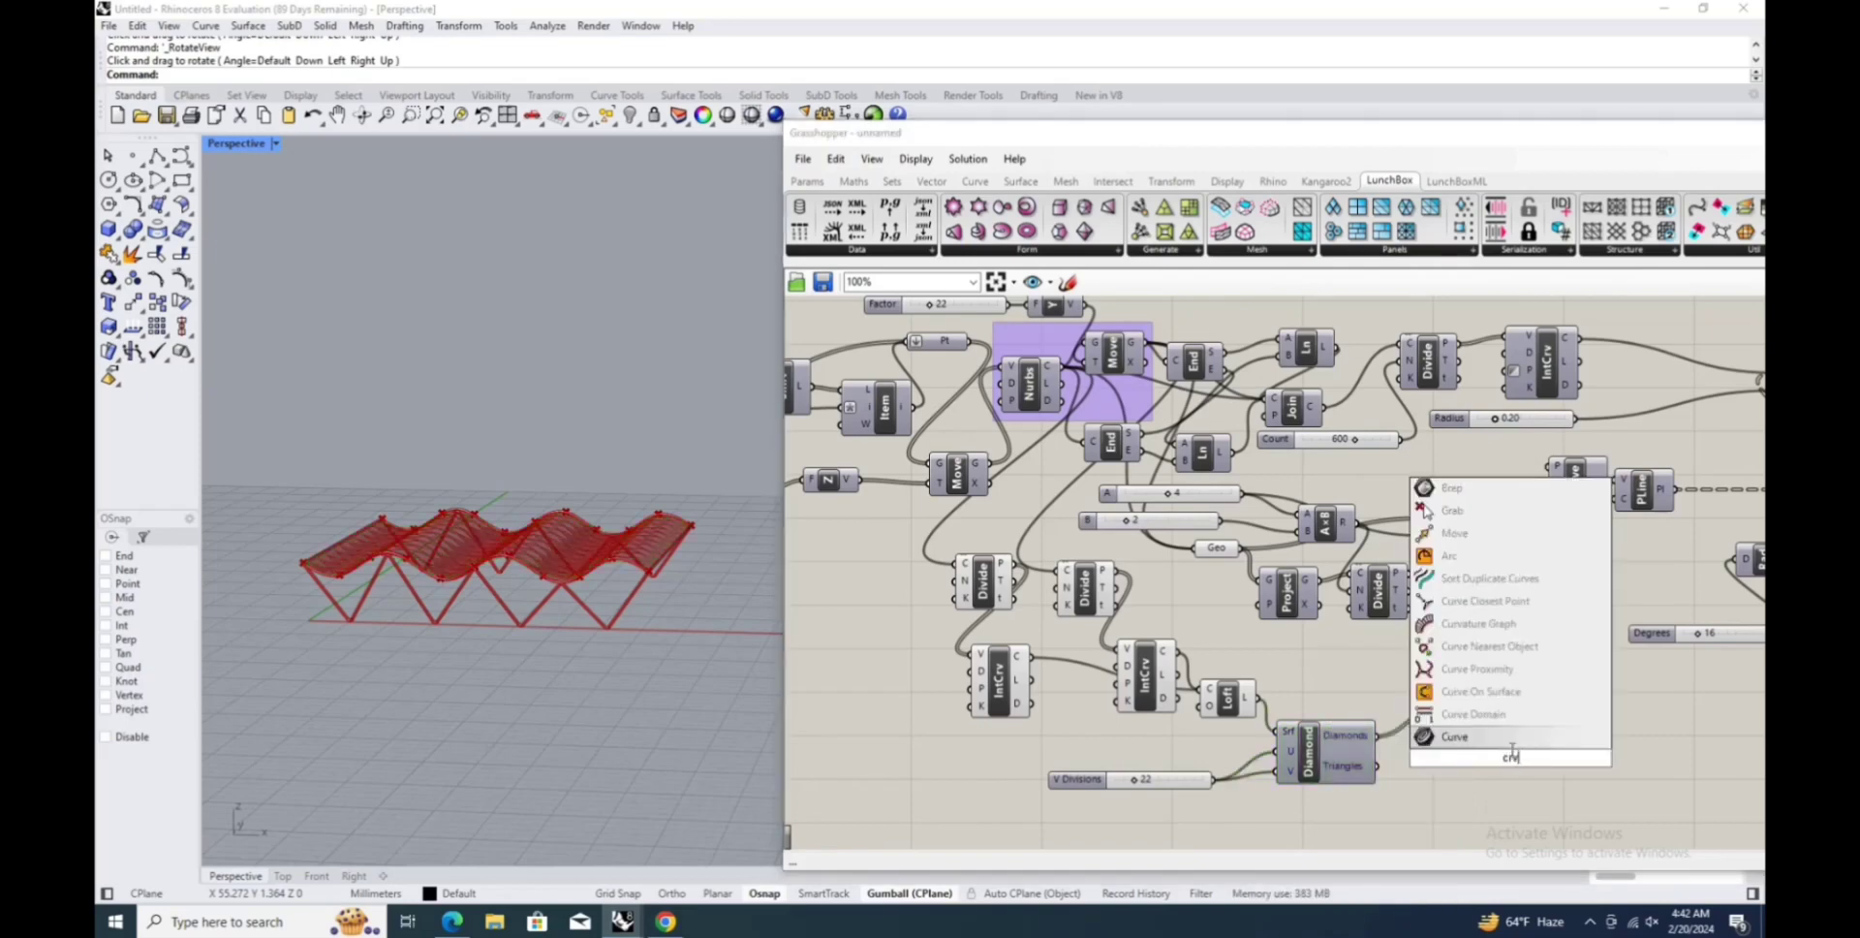
{"action": "key", "text": "Return"}
{"action": "double_click", "coordinate": [1544, 725]}
{"action": "type", "text": "polyg"}
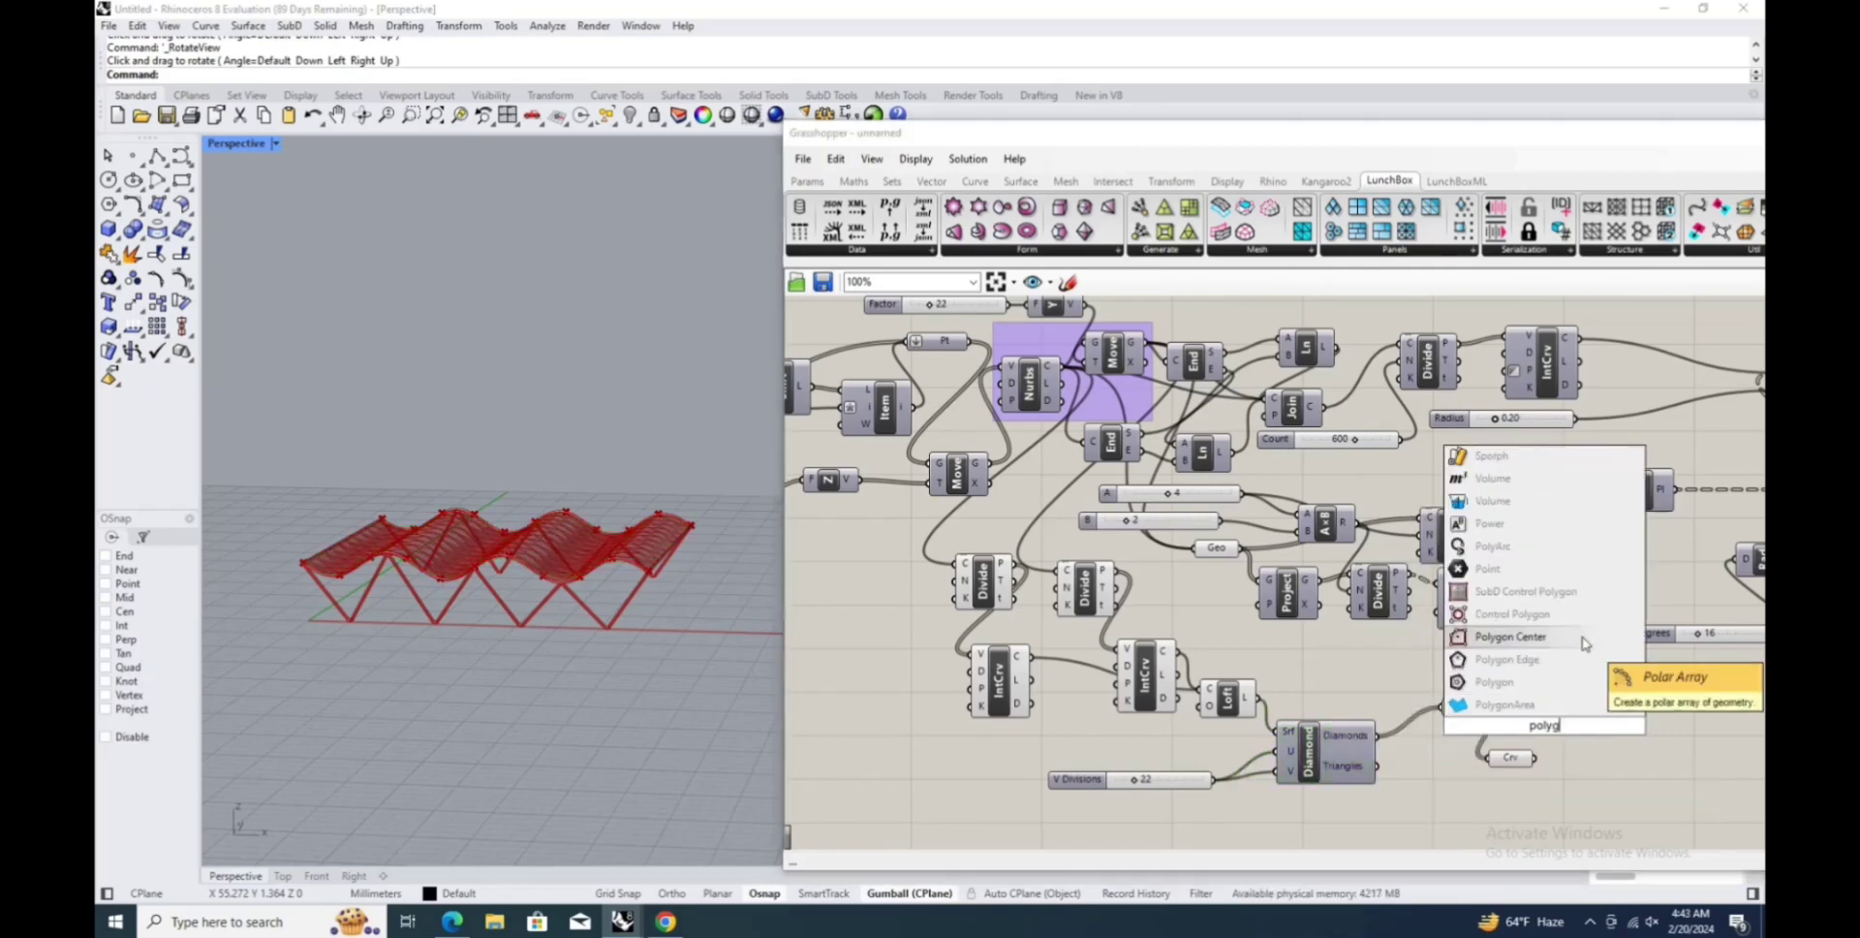
{"action": "left_click", "coordinate": [1577, 642]}
{"action": "mouse_move", "coordinate": [1547, 730]}
{"action": "left_mouse_down"}
{"action": "mouse_move", "coordinate": [1594, 722]}
{"action": "mouse_move", "coordinate": [1531, 718]}
{"action": "left_mouse_up"}
{"action": "left_click_drag", "start_coordinate": [1463, 708], "coordinate": [1412, 695]}
Add a Scale component and wire the panel curves as its geometry and the polygon centers as its center.
{"action": "double_click", "coordinate": [1631, 707]}
{"action": "type", "text": "sc"}
{"action": "left_click", "coordinate": [1596, 682]}
{"action": "mouse_move", "coordinate": [1630, 712]}
{"action": "left_mouse_down"}
{"action": "mouse_move", "coordinate": [1660, 711]}
{"action": "mouse_move", "coordinate": [1636, 708]}
{"action": "left_mouse_up"}
{"action": "left_click_drag", "start_coordinate": [1468, 731], "coordinate": [1474, 661]}
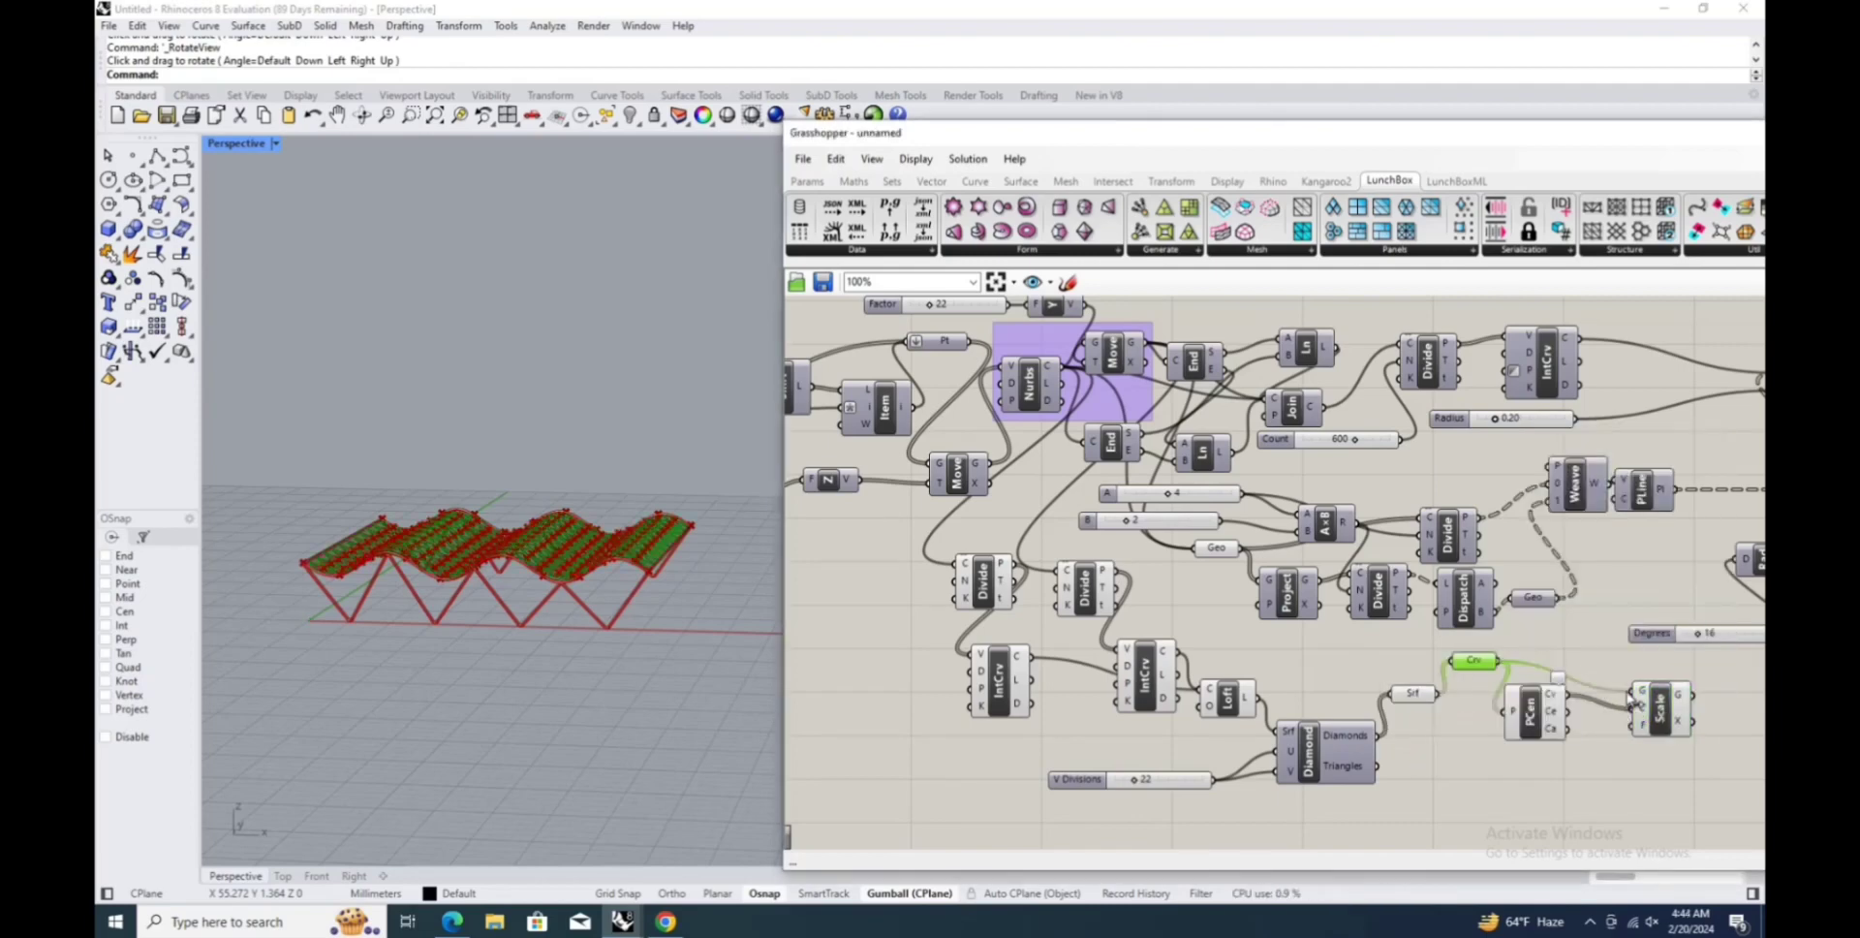
Add a Random component with its range driven by a Construct Domain from slider 0.09 to slider 0.90.
{"action": "double_click", "coordinate": [1511, 765]}
{"action": "type", "text": "ran"}
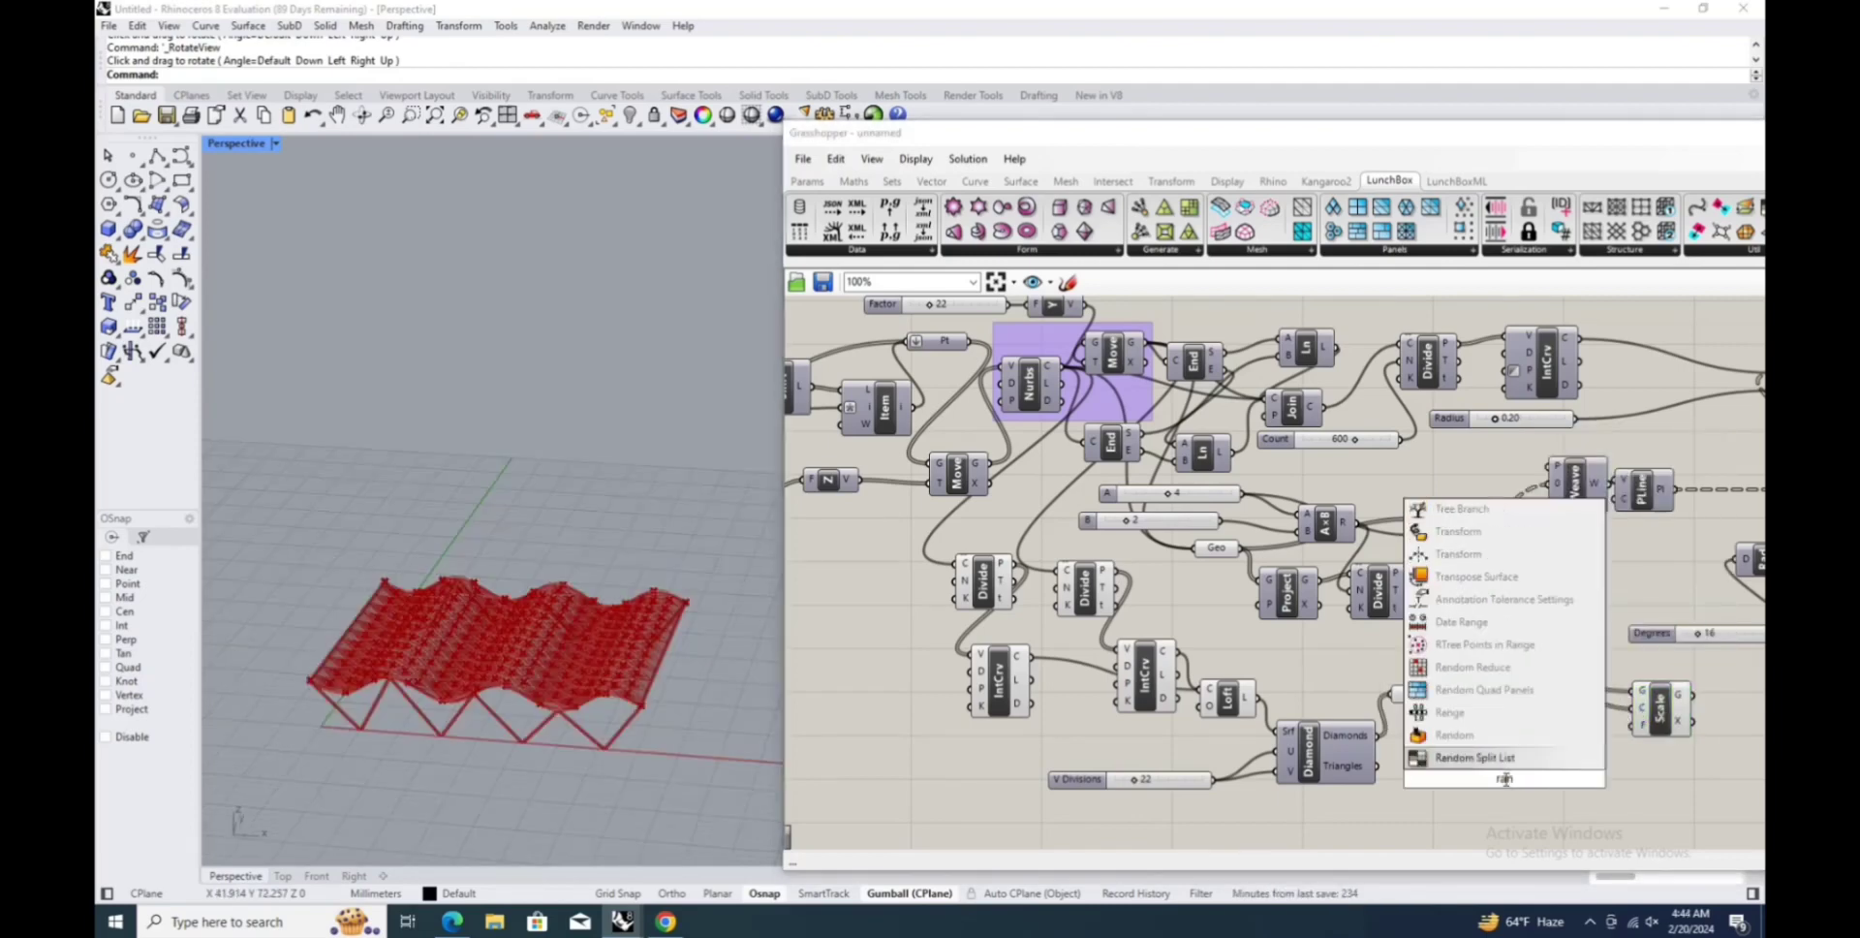
{"action": "left_click", "coordinate": [1497, 748]}
{"action": "double_click", "coordinate": [1420, 804]}
{"action": "type", "text": "constr"}
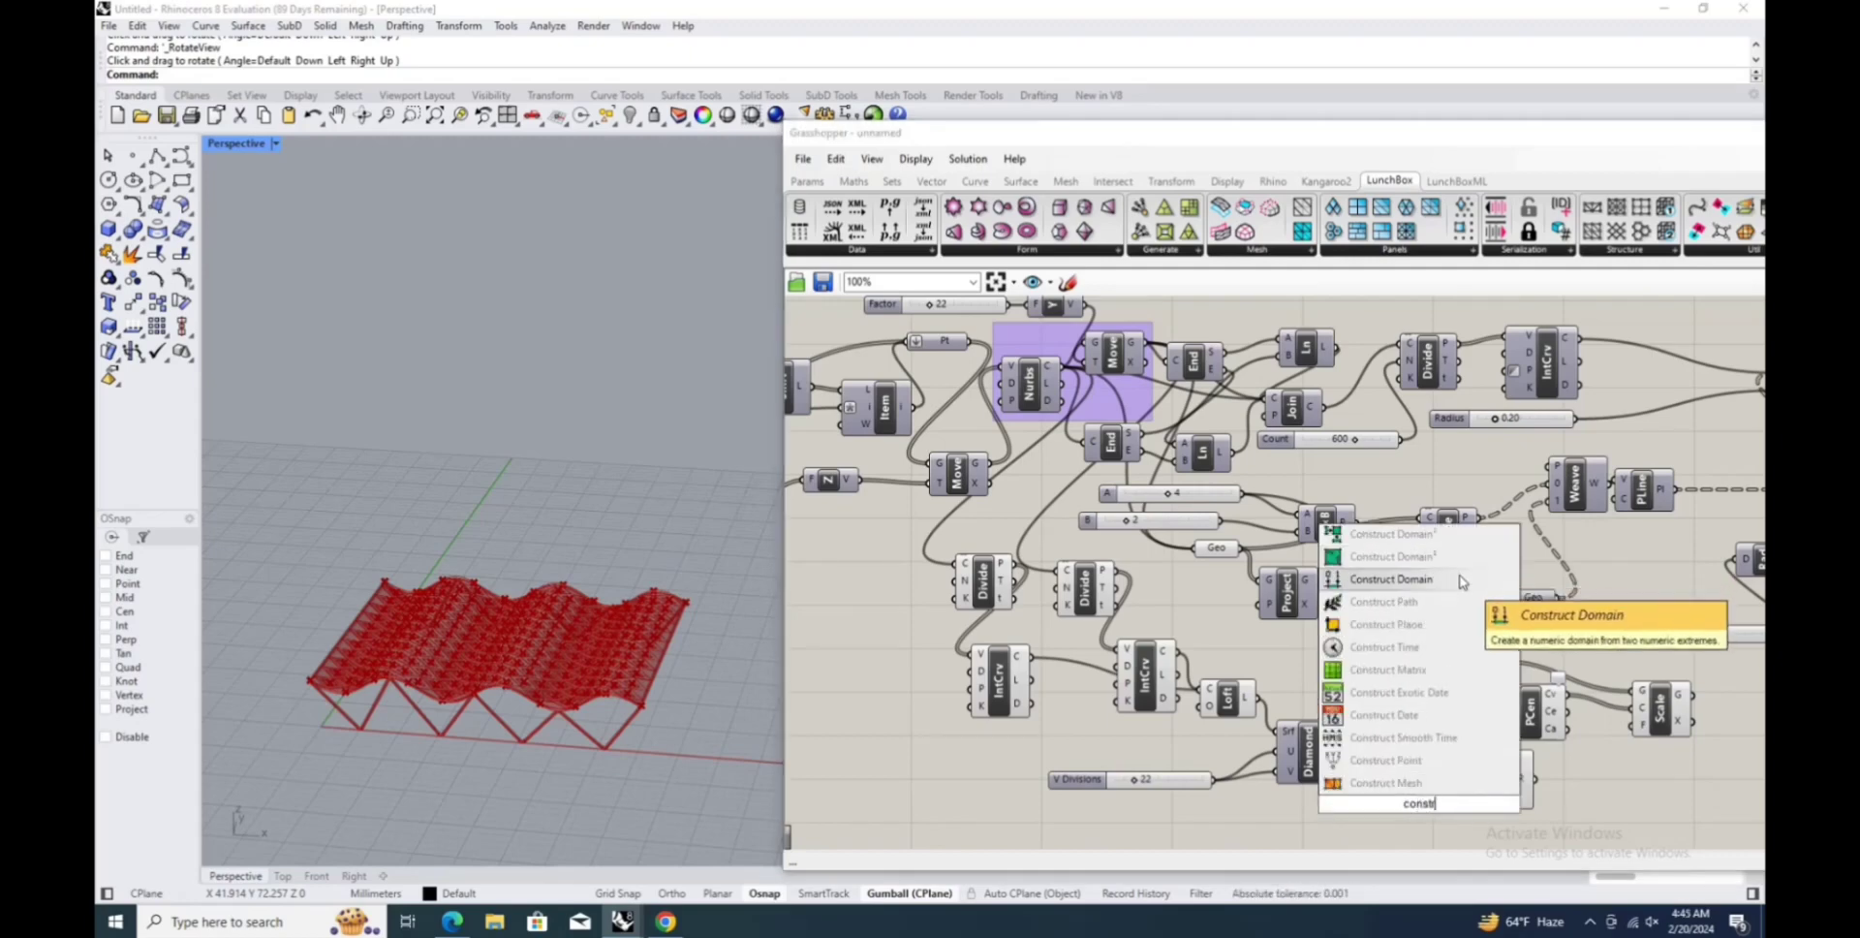
{"action": "left_click", "coordinate": [1385, 578]}
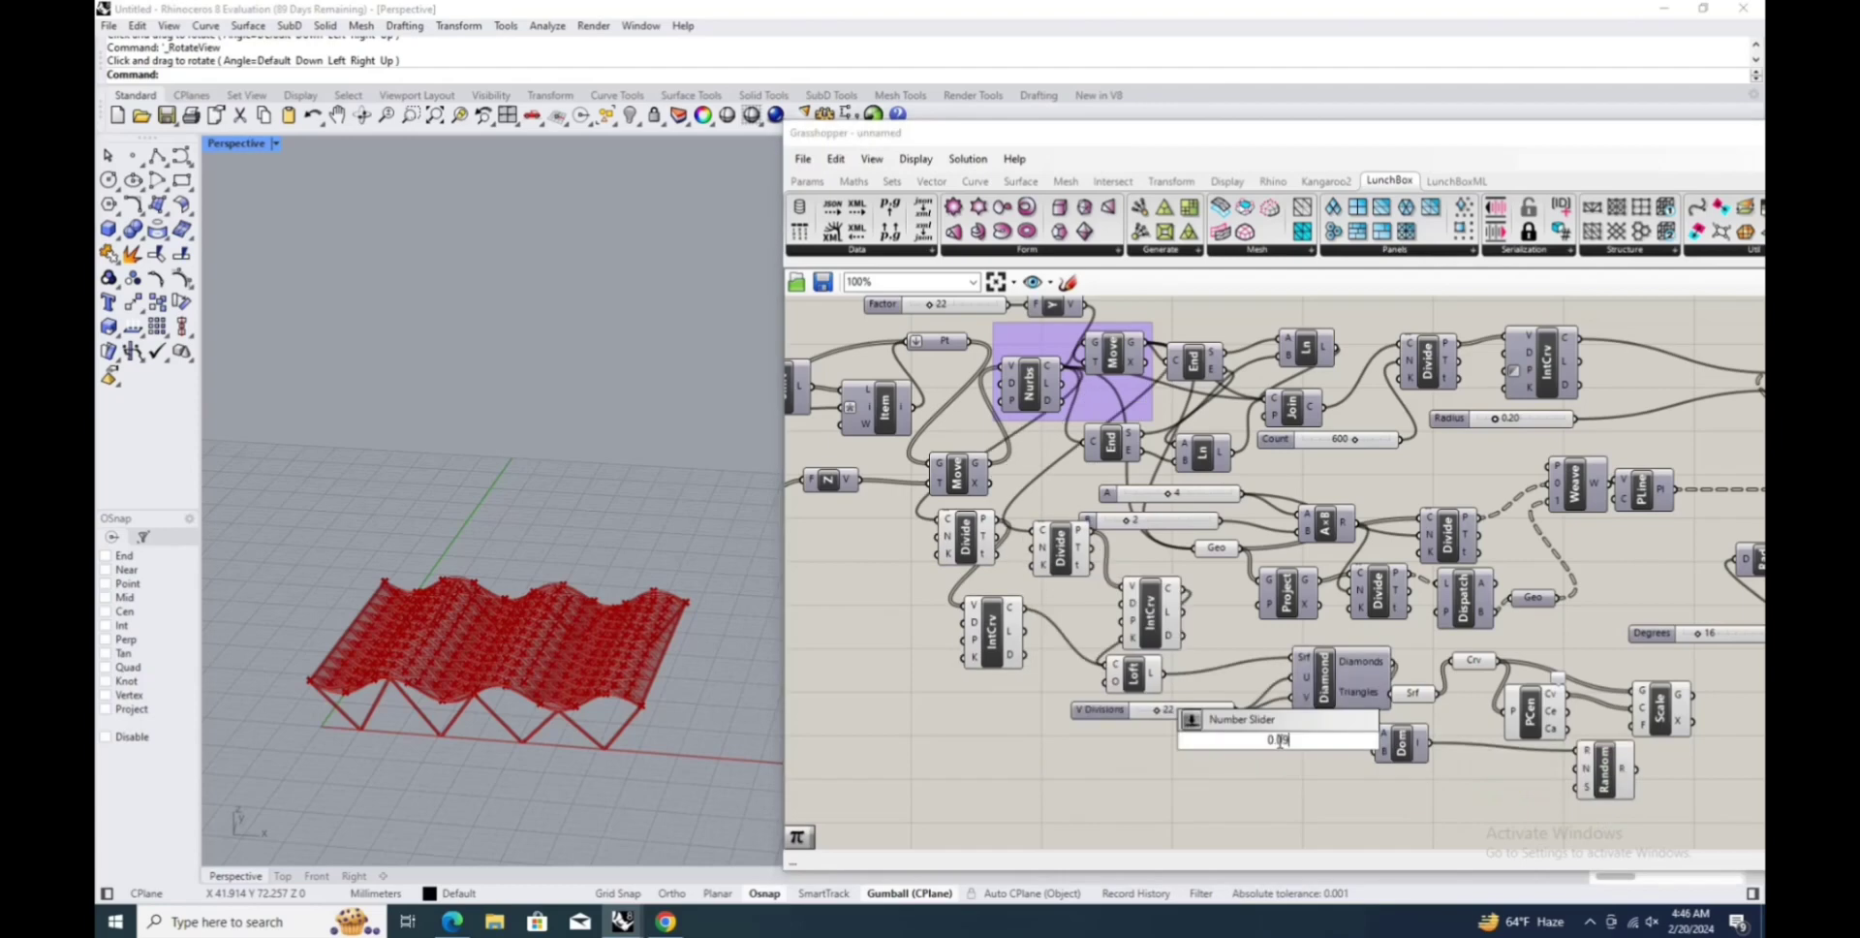
{"action": "left_click", "coordinate": [1300, 747]}
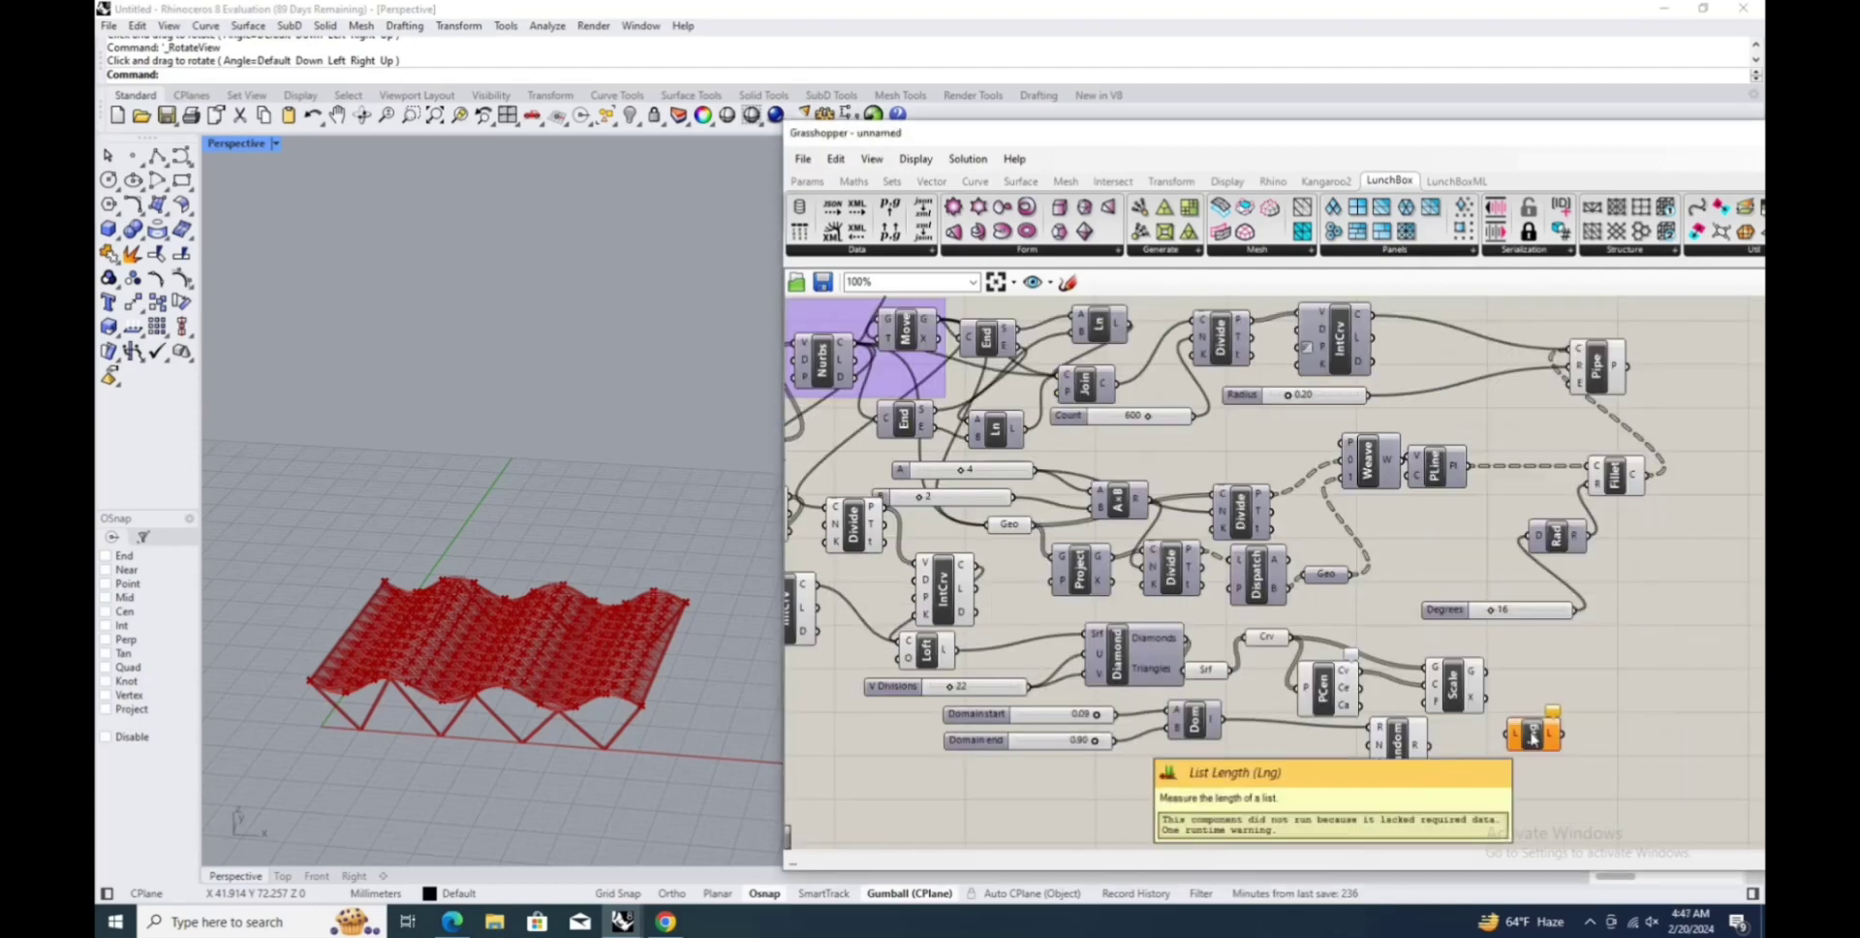
Wire the panel curves into List Length, read it in a panel, and feed the length into Random's number input.
{"action": "left_click_drag", "start_coordinate": [1291, 637], "coordinate": [1339, 615]}
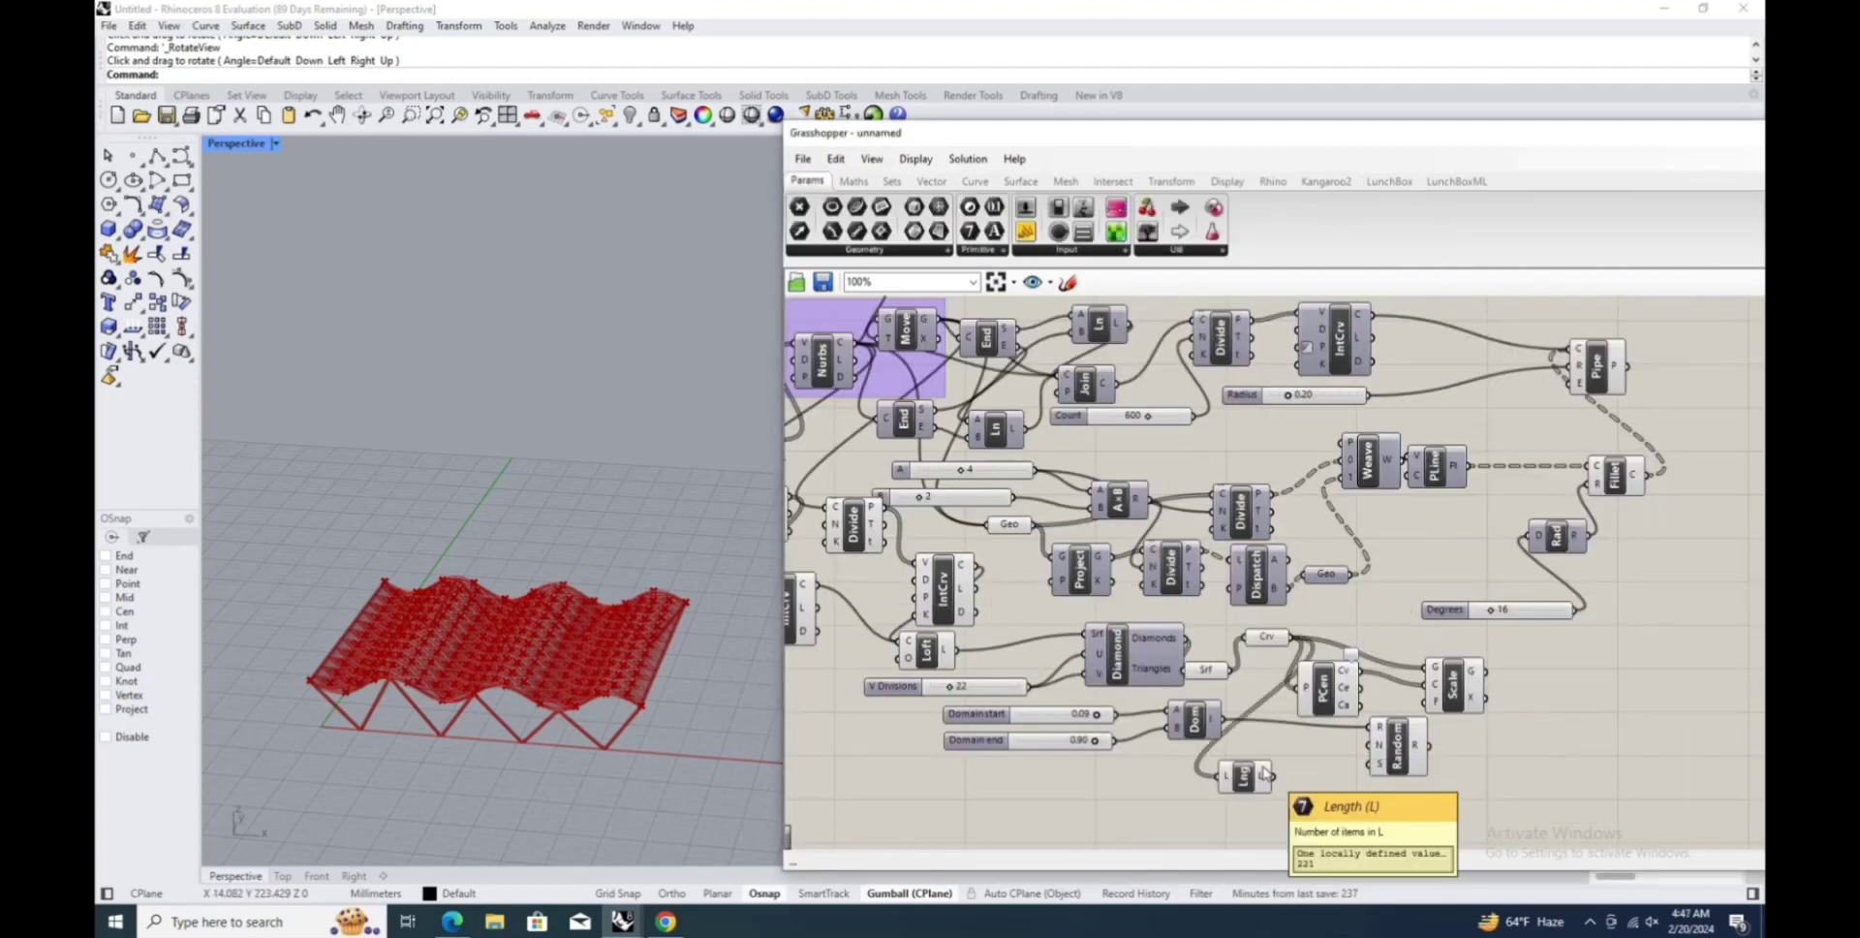
{"action": "left_click_drag", "start_coordinate": [1026, 232], "coordinate": [1303, 786]}
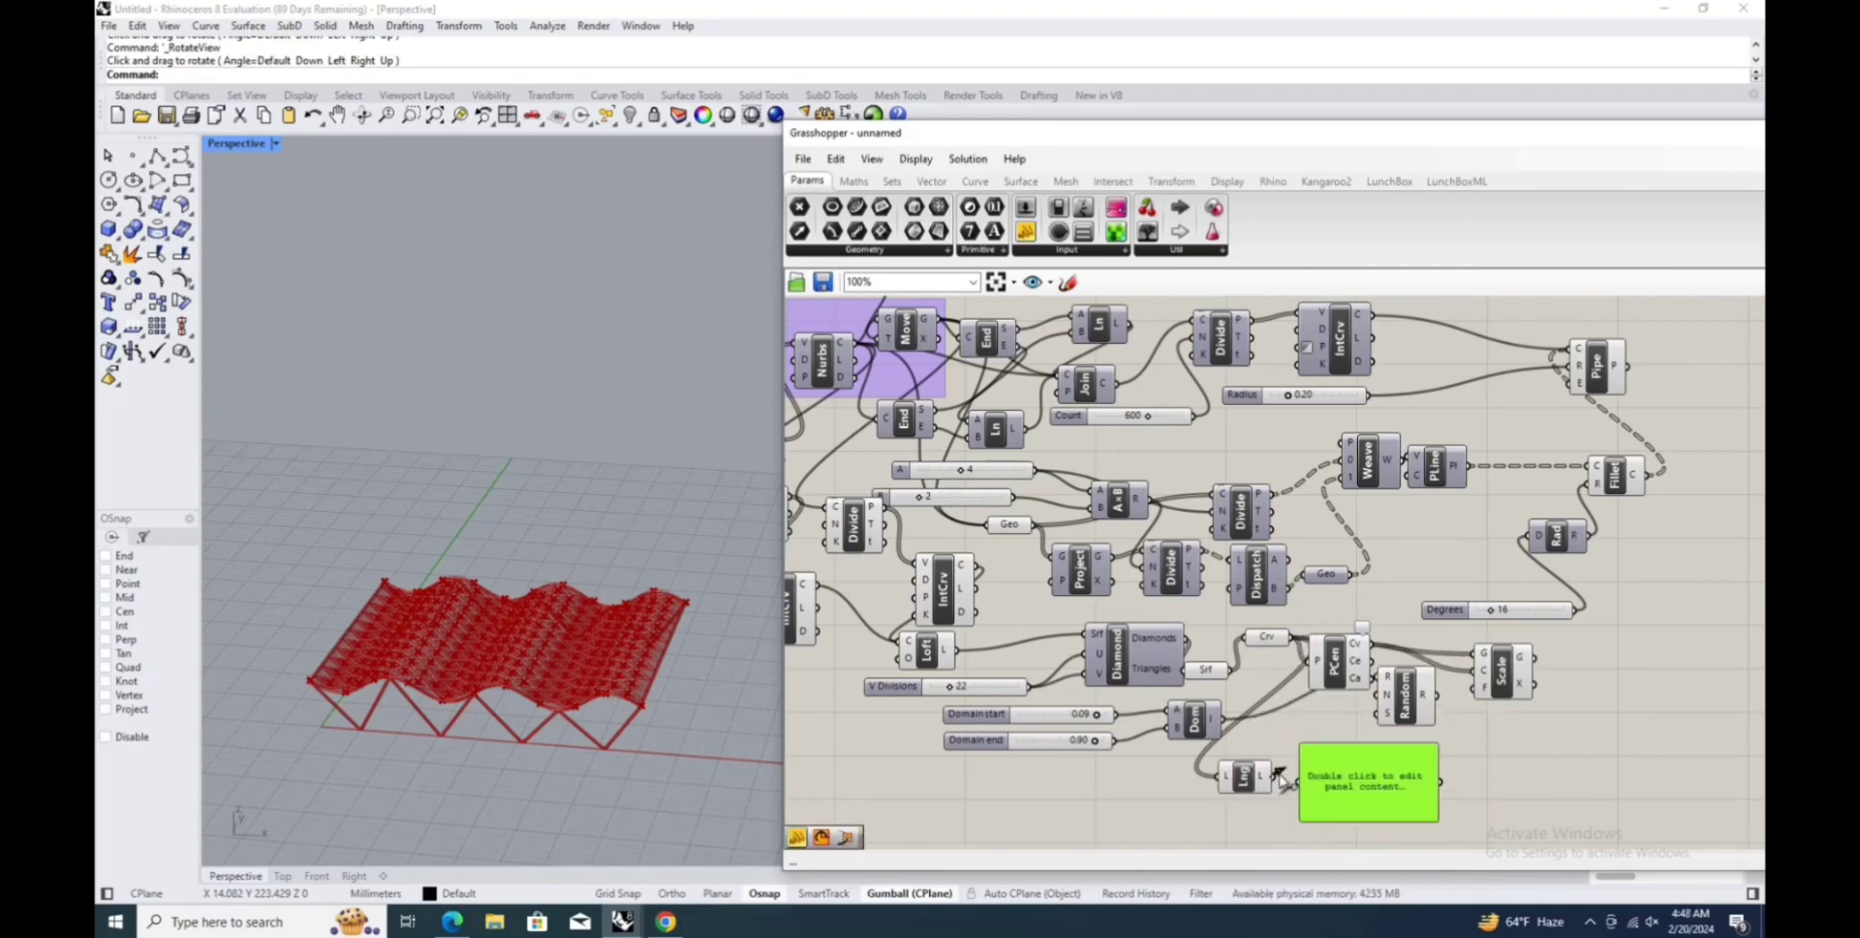
{"action": "left_click_drag", "start_coordinate": [1280, 776], "coordinate": [1373, 708]}
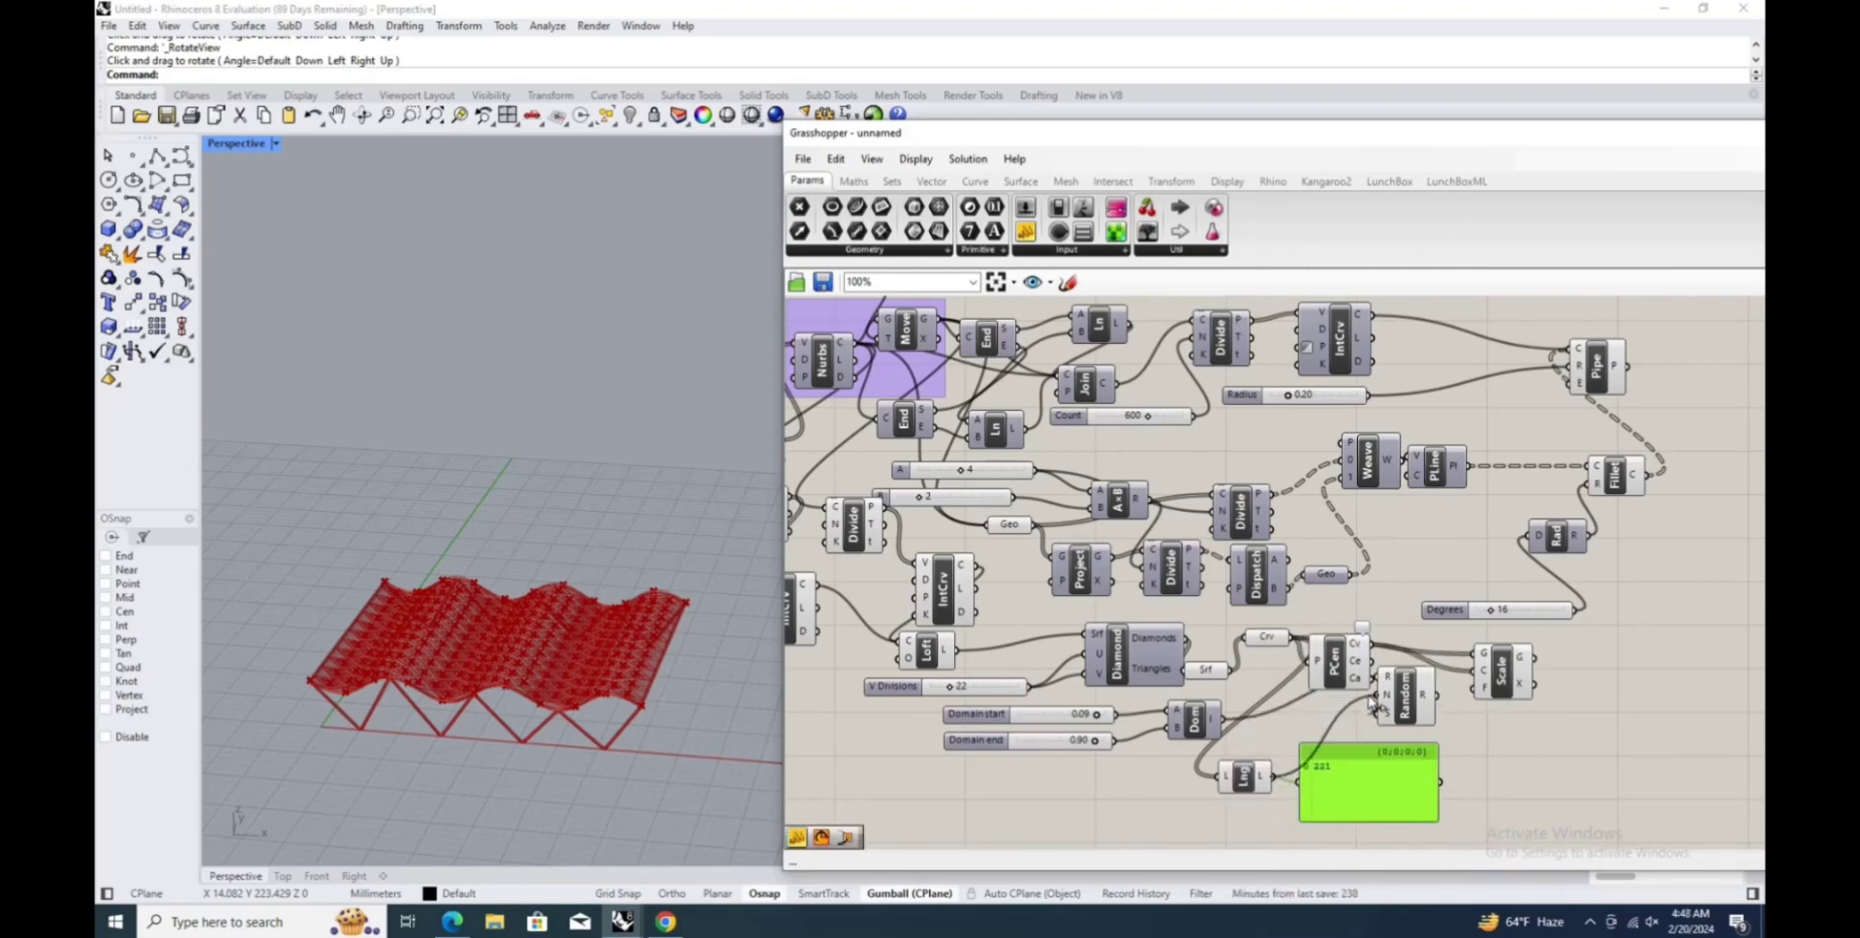
Delete the panel, reposition Random, and wire its output into Scale's factor input.
{"action": "left_click", "coordinate": [837, 161]}
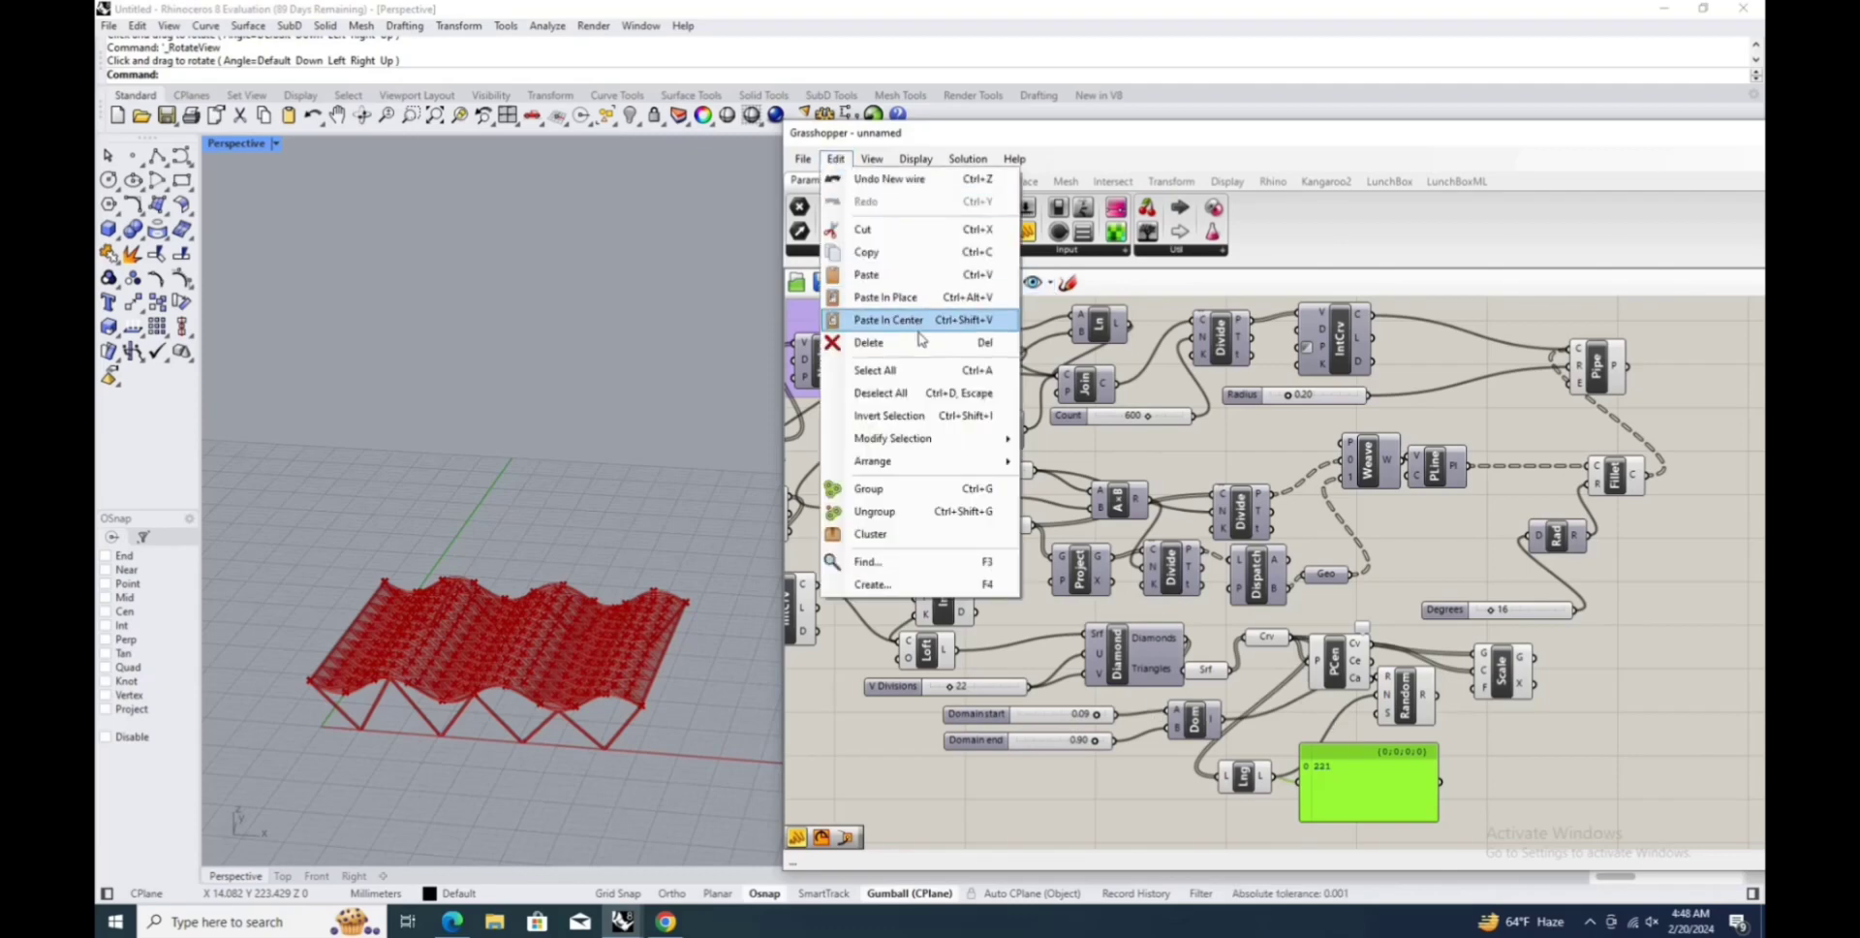
{"action": "left_click", "coordinate": [913, 354]}
{"action": "left_click_drag", "start_coordinate": [1405, 697], "coordinate": [1362, 747]}
{"action": "left_click_drag", "start_coordinate": [1393, 745], "coordinate": [1463, 691]}
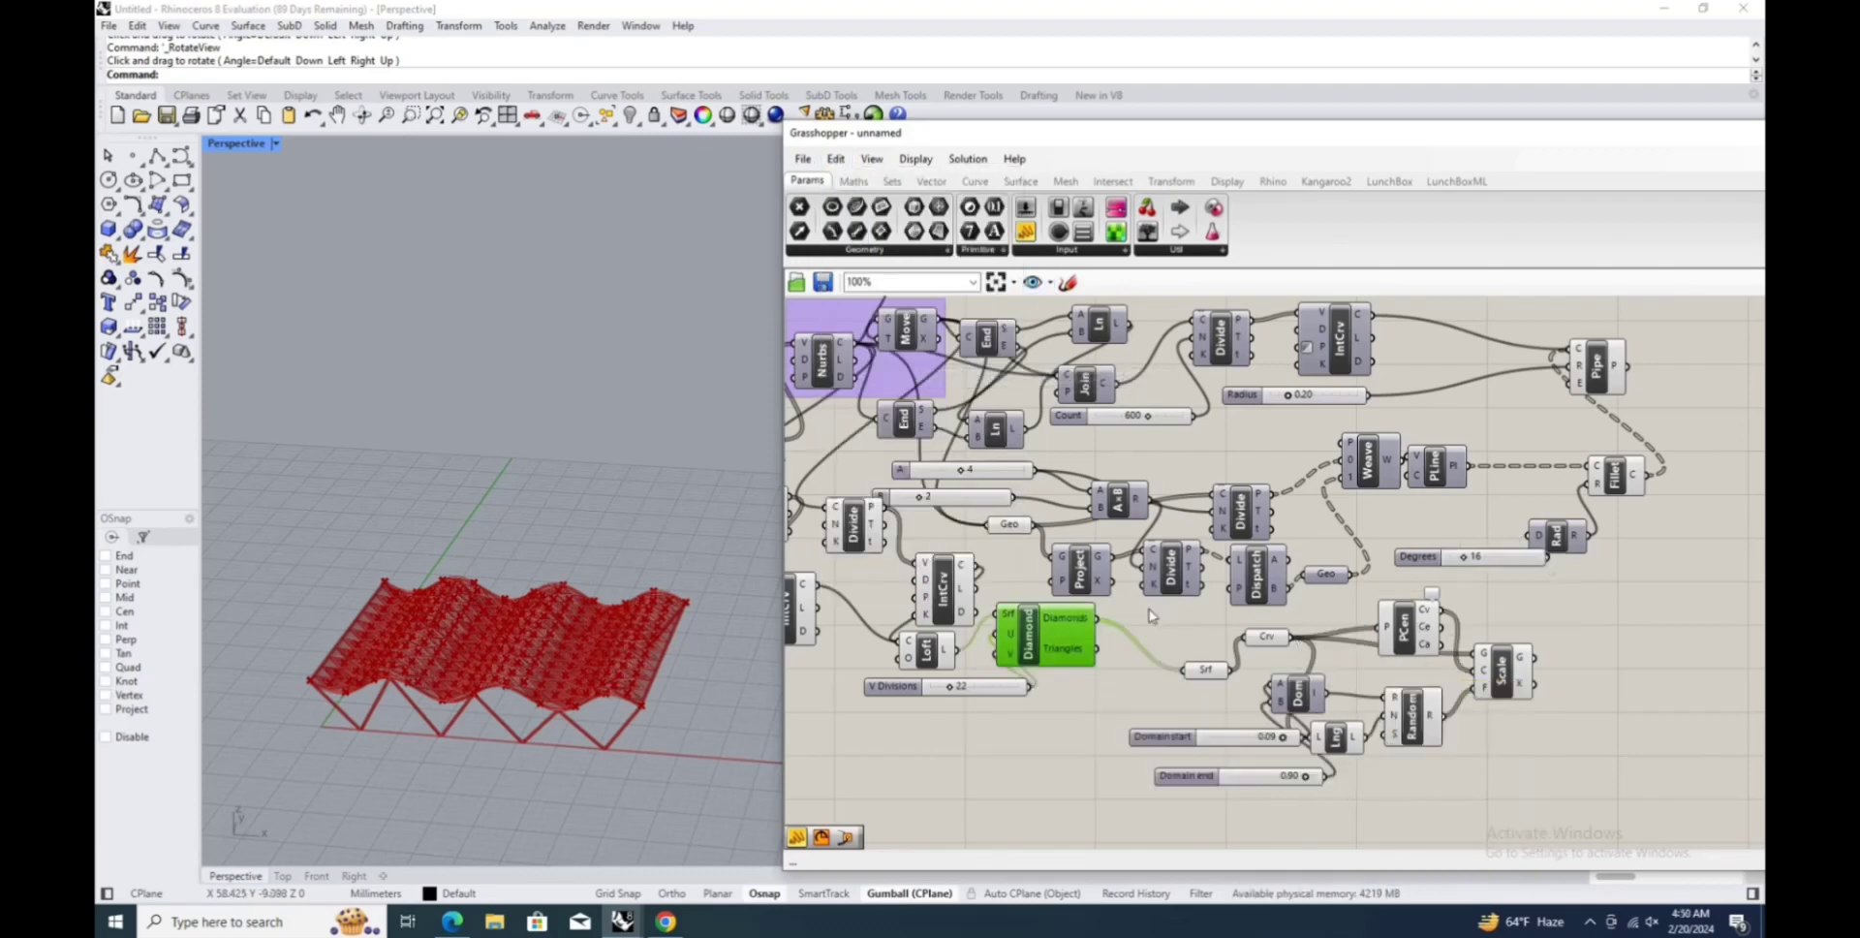
Turn off the preview of the Surface, Curve, Polygon Center, List Length, Construct Domain and Random components, keeping Scale's preview on.
{"action": "left_click_drag", "start_coordinate": [1114, 610], "coordinate": [1577, 802]}
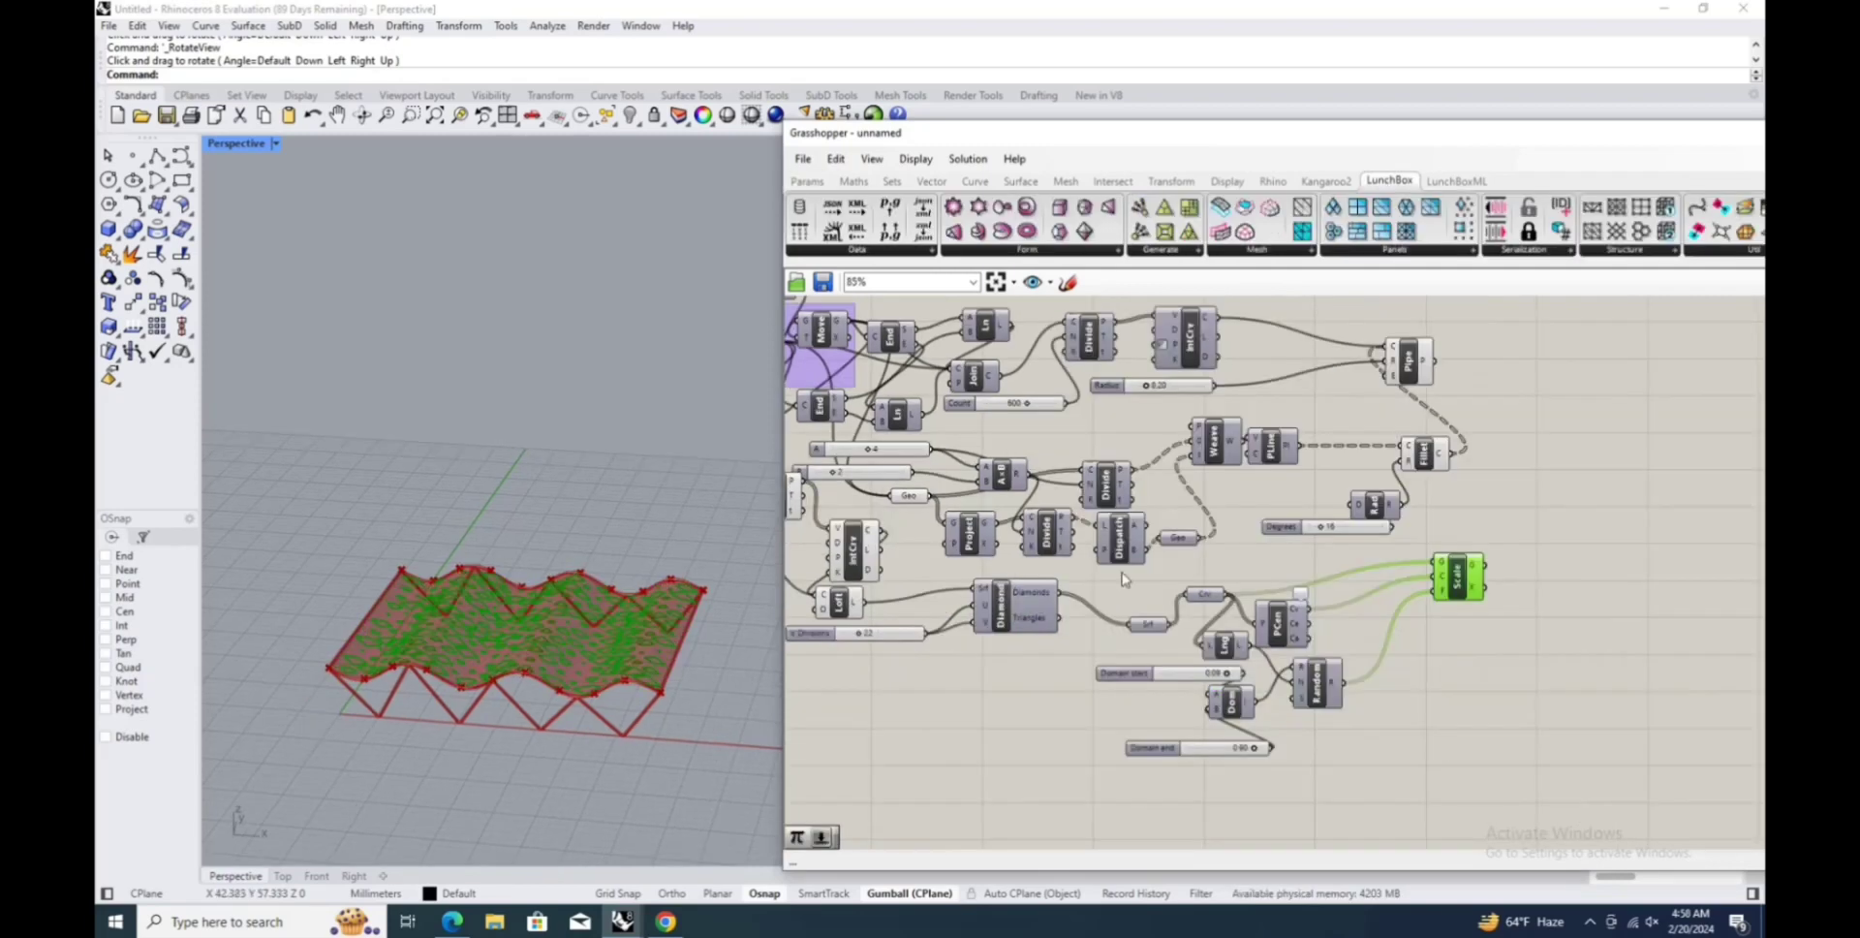
{"action": "left_click", "coordinate": [1030, 702]}
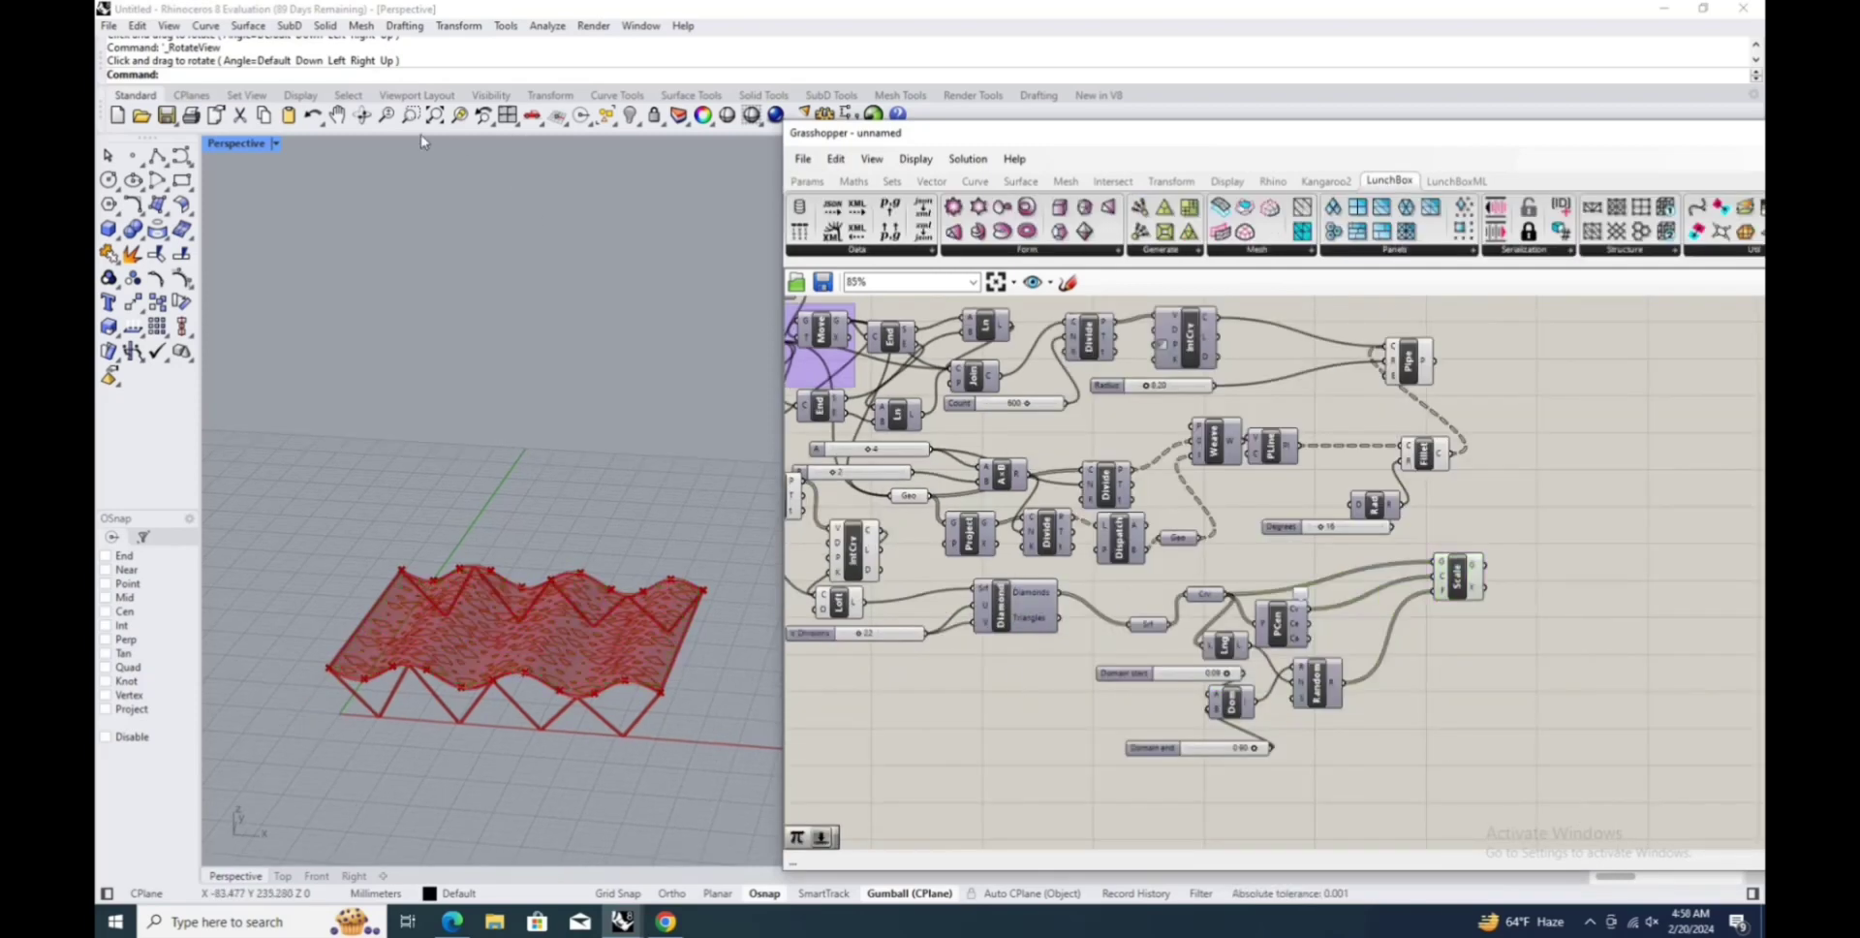
{"action": "right_click_drag", "start_coordinate": [421, 143], "coordinate": [581, 485]}
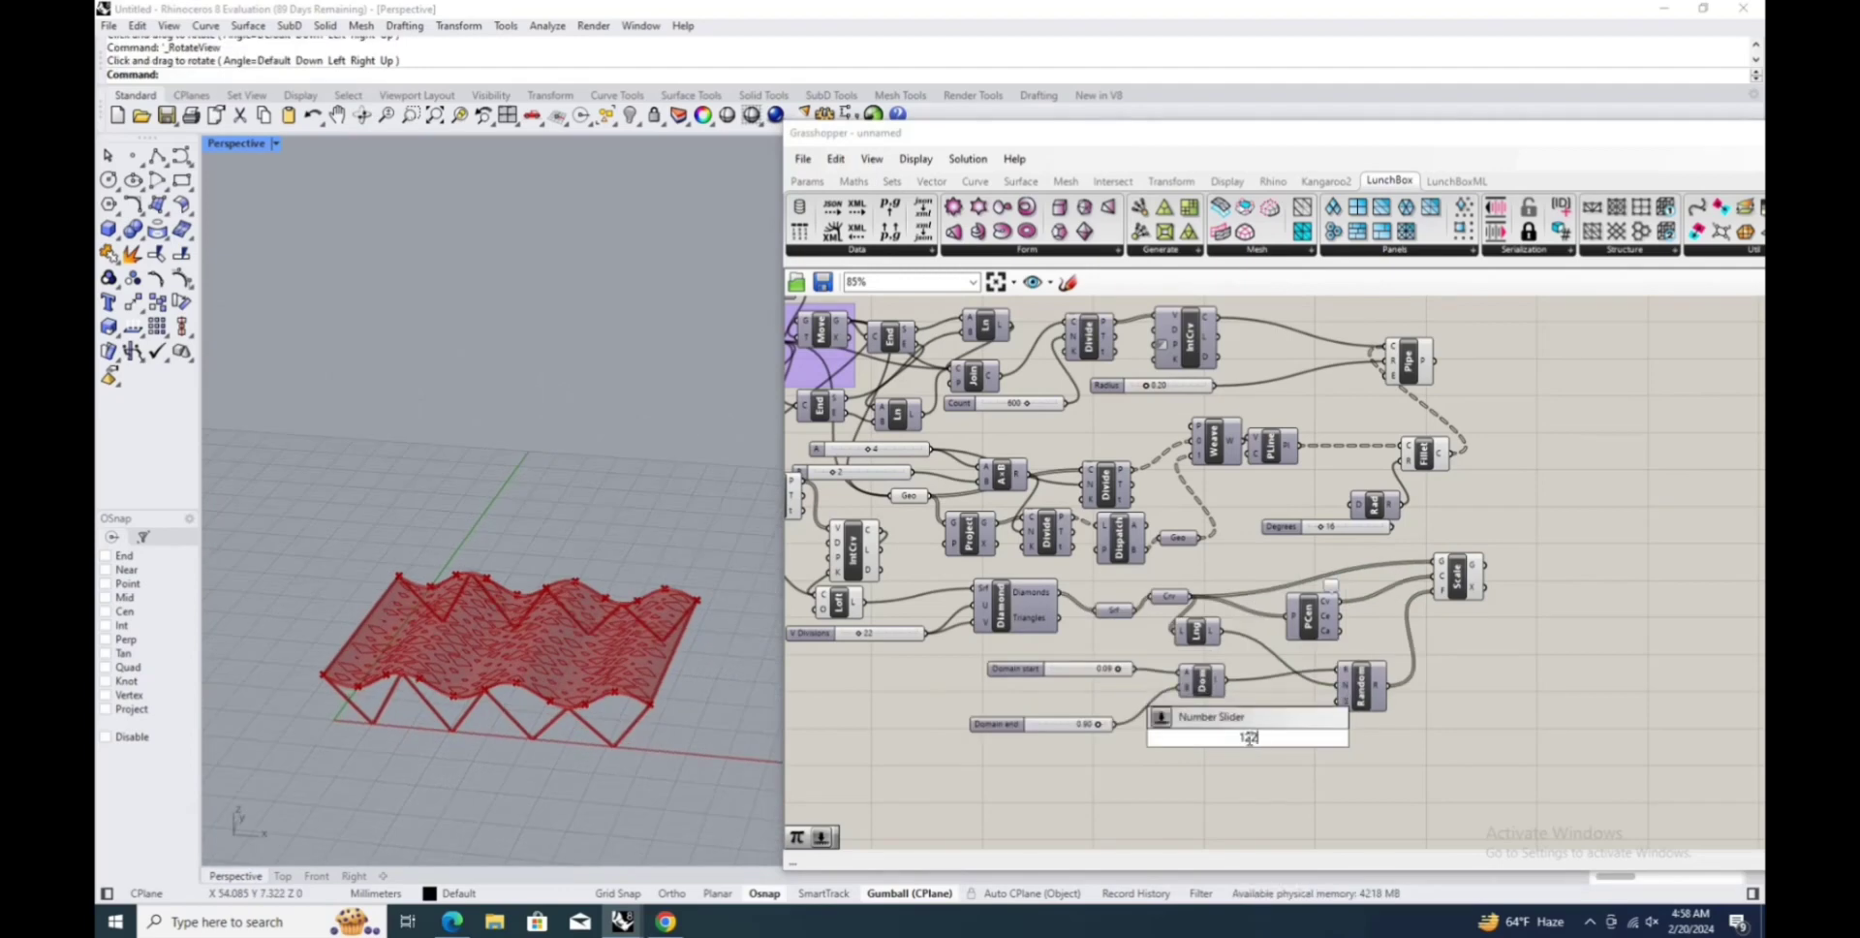
Add a seed slider to Random and set it to 286.
{"action": "key", "text": "Return"}
{"action": "scroll", "coordinate": [1240, 739], "scroll_direction": "up", "scroll_amount": 3}
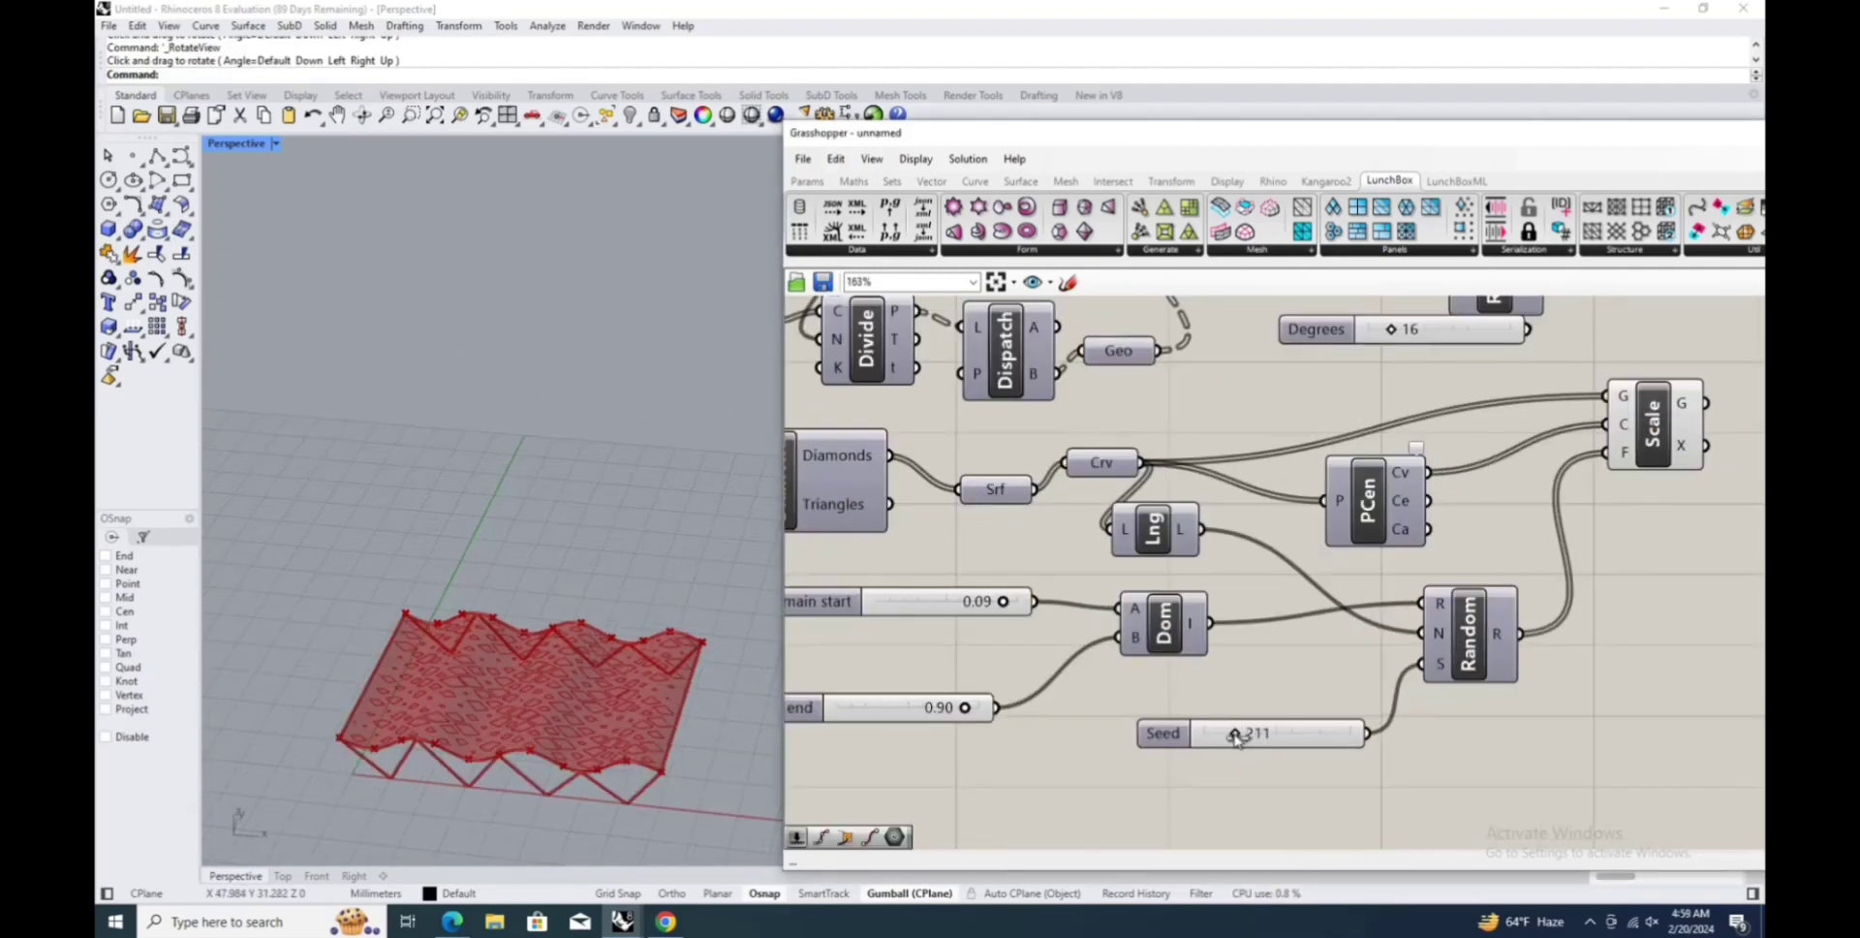
{"action": "mouse_move", "coordinate": [1238, 736]}
{"action": "left_mouse_down"}
{"action": "mouse_move", "coordinate": [1182, 732]}
{"action": "mouse_move", "coordinate": [1256, 743]}
{"action": "left_mouse_up"}
Add a Surface Split component to the canvas and set the diamond panels' divisions slider to 20.
{"action": "scroll", "coordinate": [1246, 731], "scroll_direction": "up", "scroll_amount": 4}
{"action": "scroll", "coordinate": [1248, 734], "scroll_direction": "up", "scroll_amount": 4}
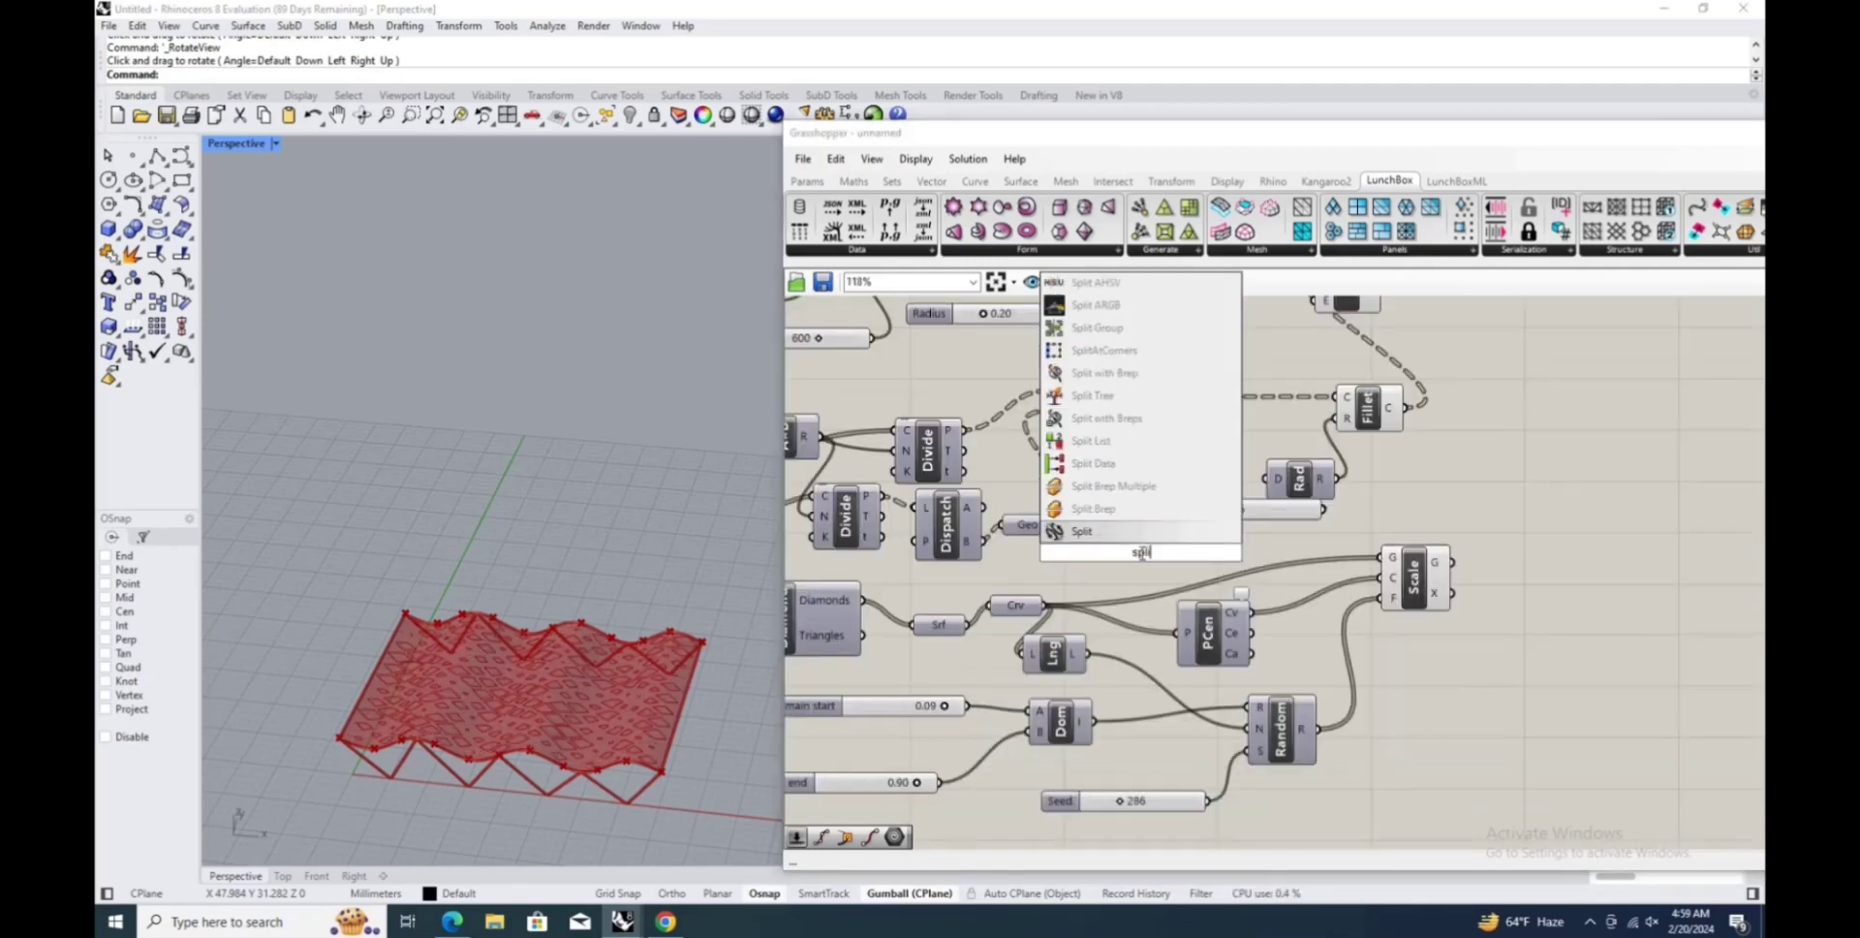
{"action": "type", "text": "t"}
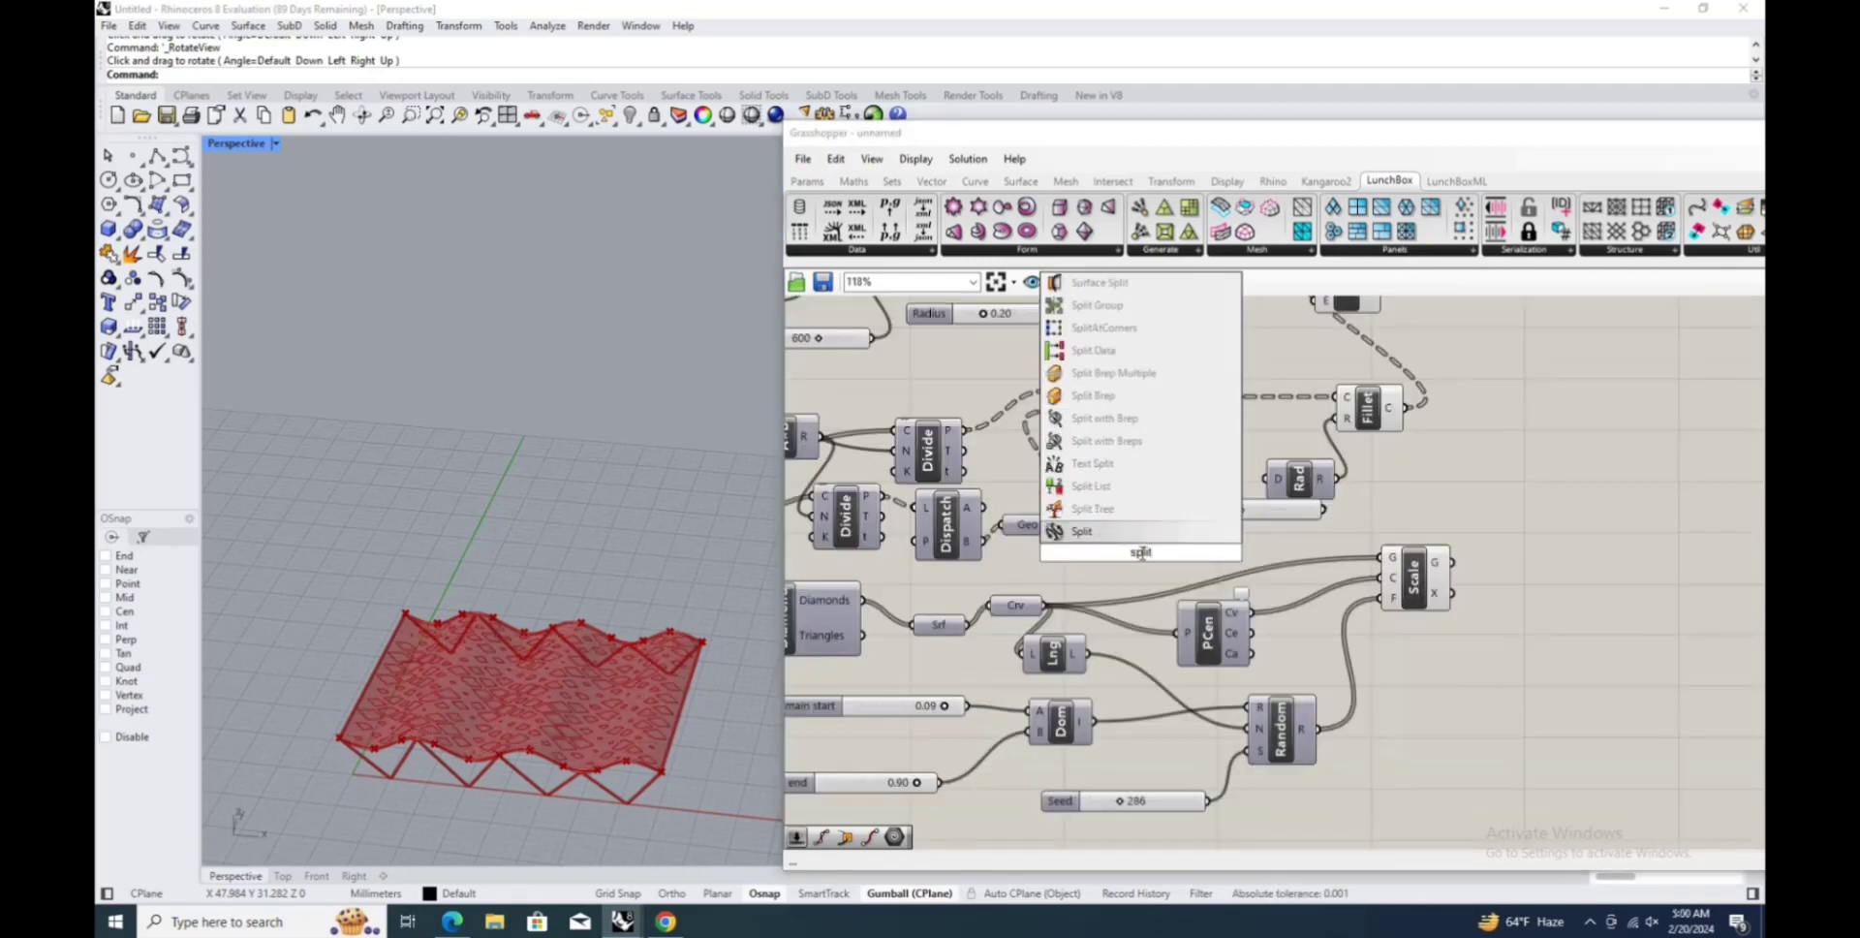
{"action": "type", "text": " sr"}
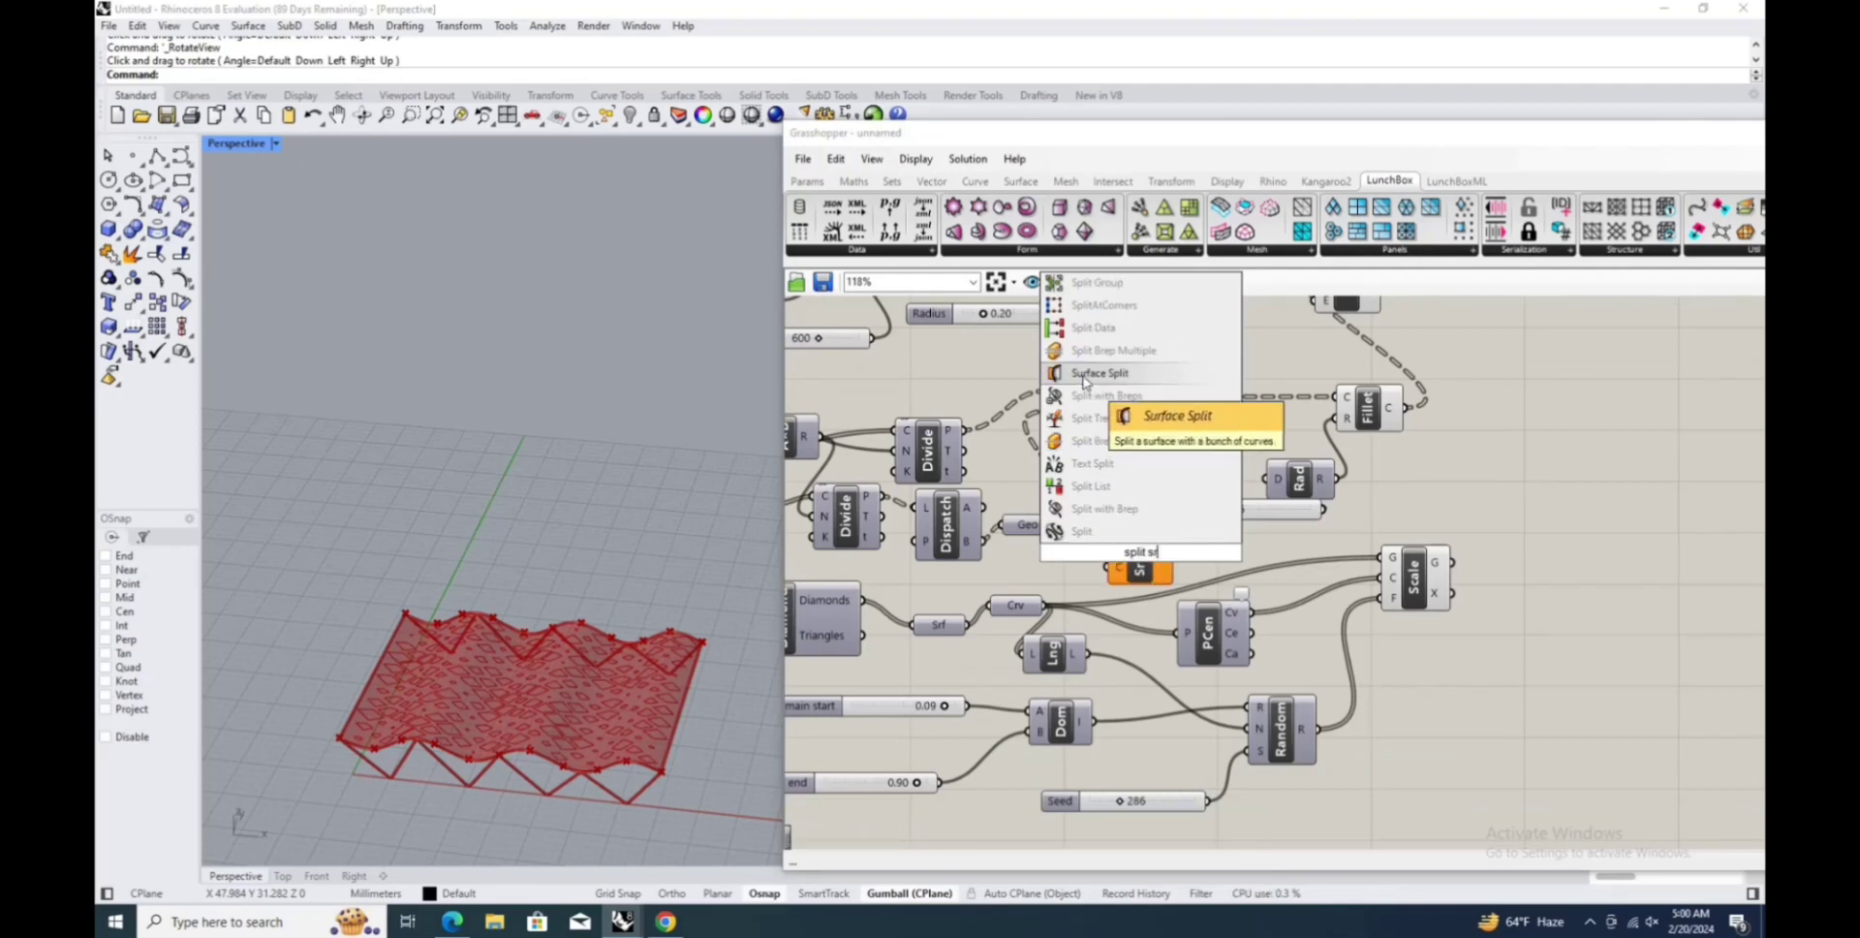
{"action": "left_click", "coordinate": [1085, 379]}
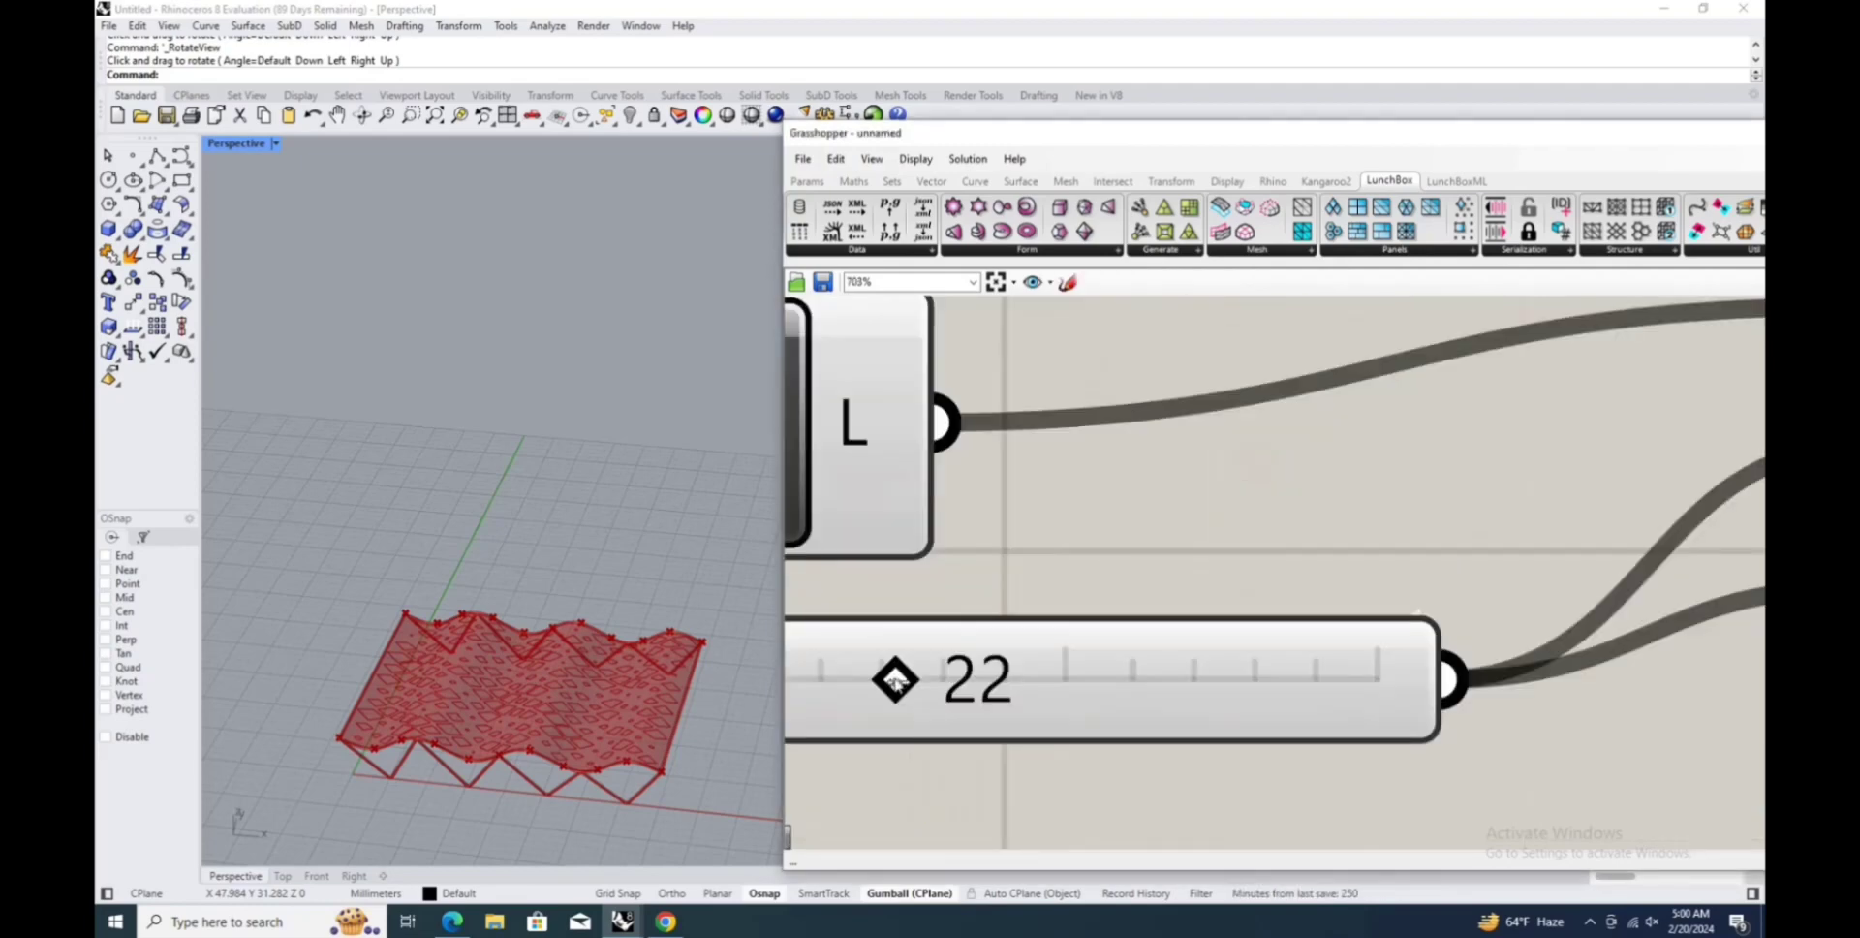
{"action": "left_click_drag", "start_coordinate": [896, 681], "coordinate": [884, 677]}
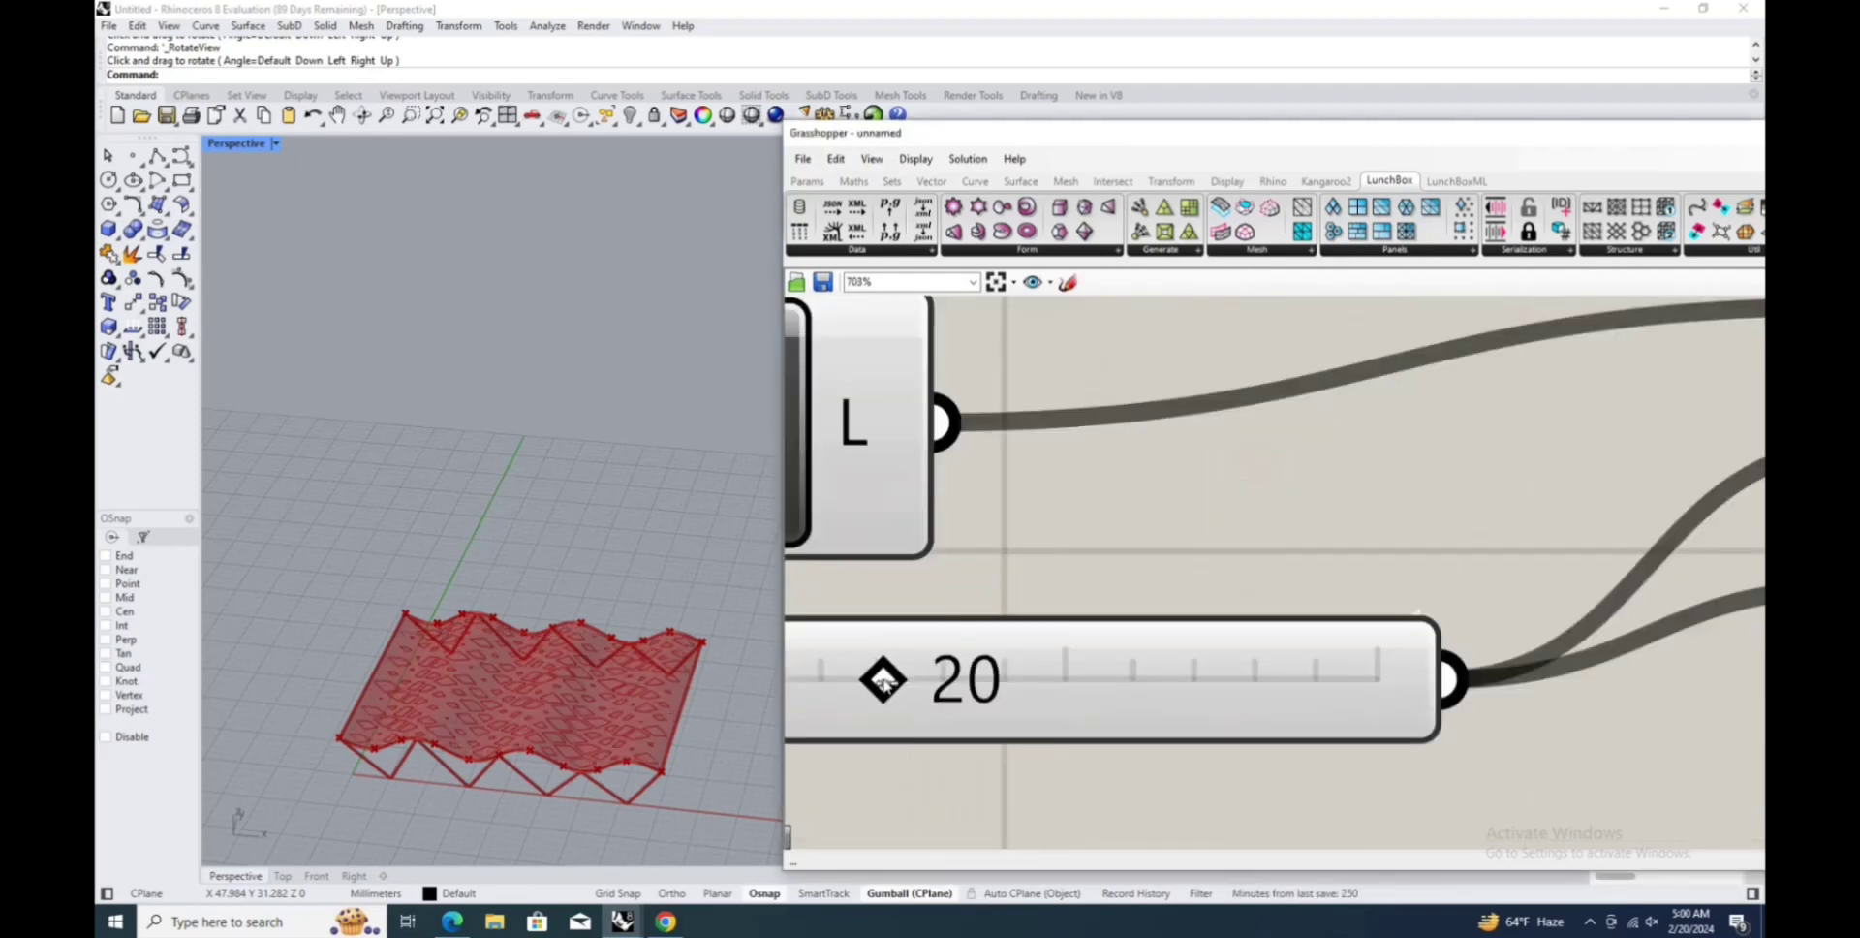
{"action": "scroll", "coordinate": [883, 677], "scroll_direction": "down", "scroll_amount": 8}
Flatten Surface Split's surface input, then wire Scale's geometry into its curves input and the Loft into its surface input.
{"action": "right_click", "coordinate": [1444, 513]}
{"action": "right_click", "coordinate": [1444, 513]}
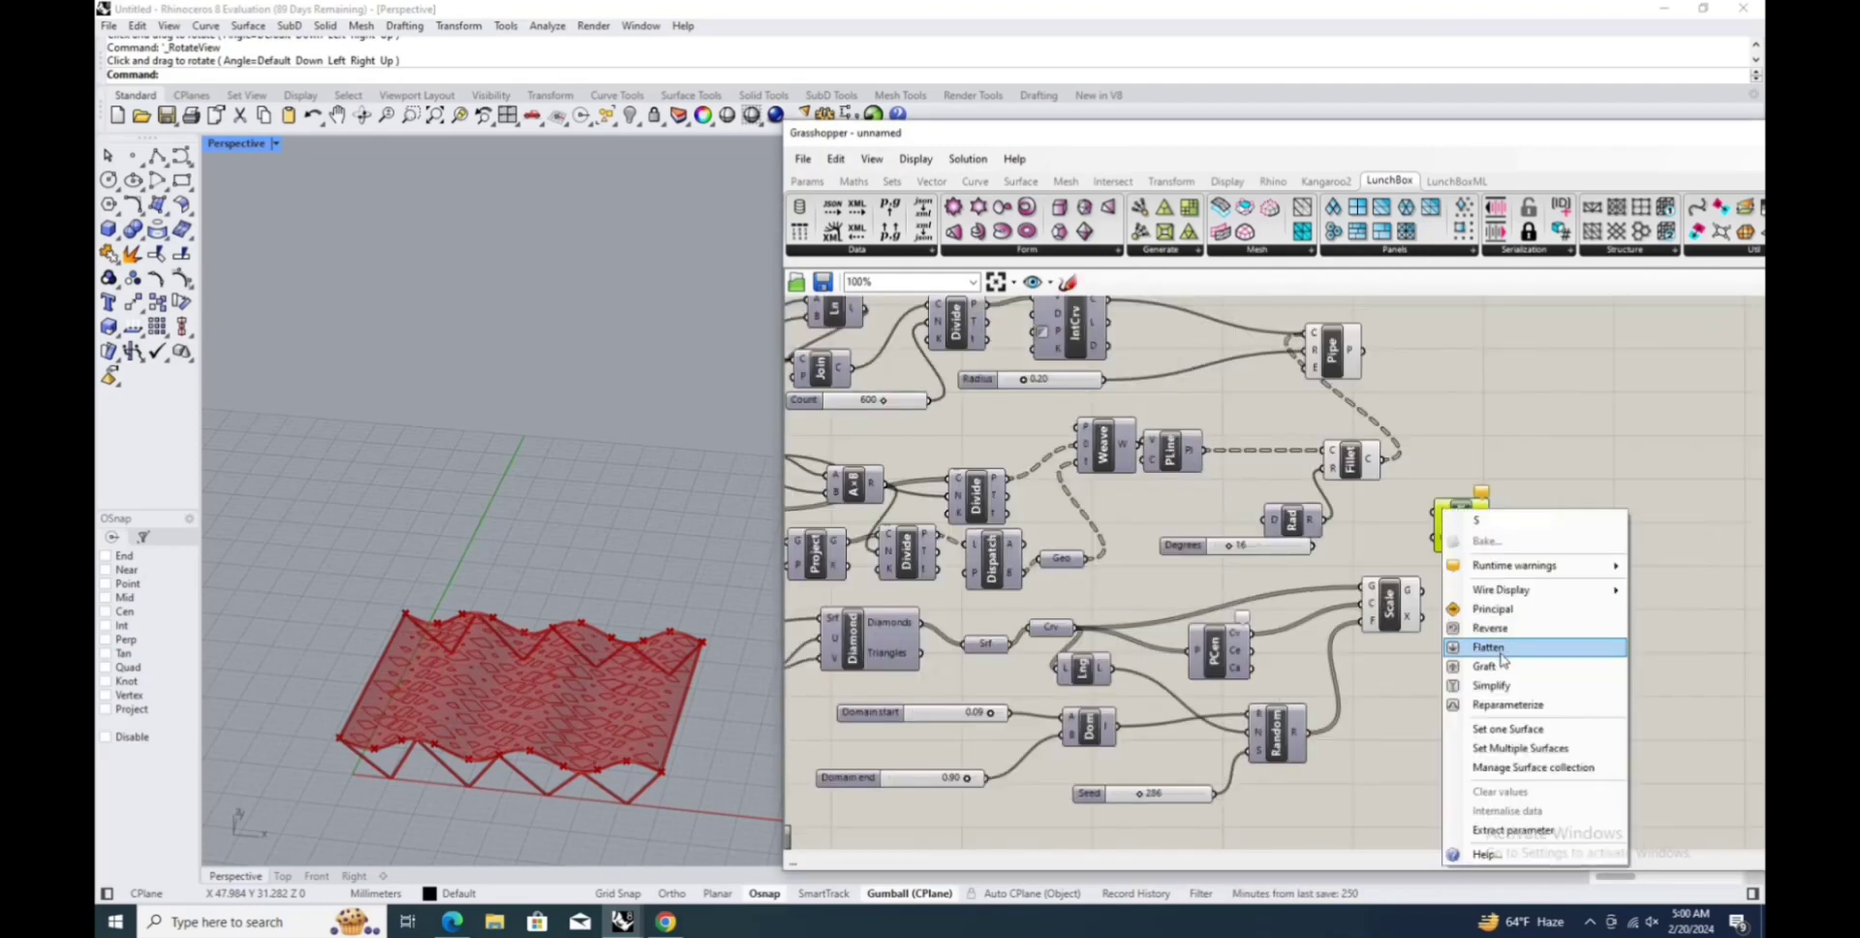
{"action": "left_click", "coordinate": [1496, 648]}
{"action": "left_click_drag", "start_coordinate": [1461, 528], "coordinate": [1524, 599]}
{"action": "left_click_drag", "start_coordinate": [1422, 590], "coordinate": [1418, 526]}
{"action": "scroll", "coordinate": [1700, 538], "scroll_direction": "down", "scroll_amount": 1}
{"action": "left_click_drag", "start_coordinate": [842, 620], "coordinate": [1433, 518]}
{"action": "scroll", "coordinate": [510, 741], "scroll_direction": "up", "scroll_amount": 3}
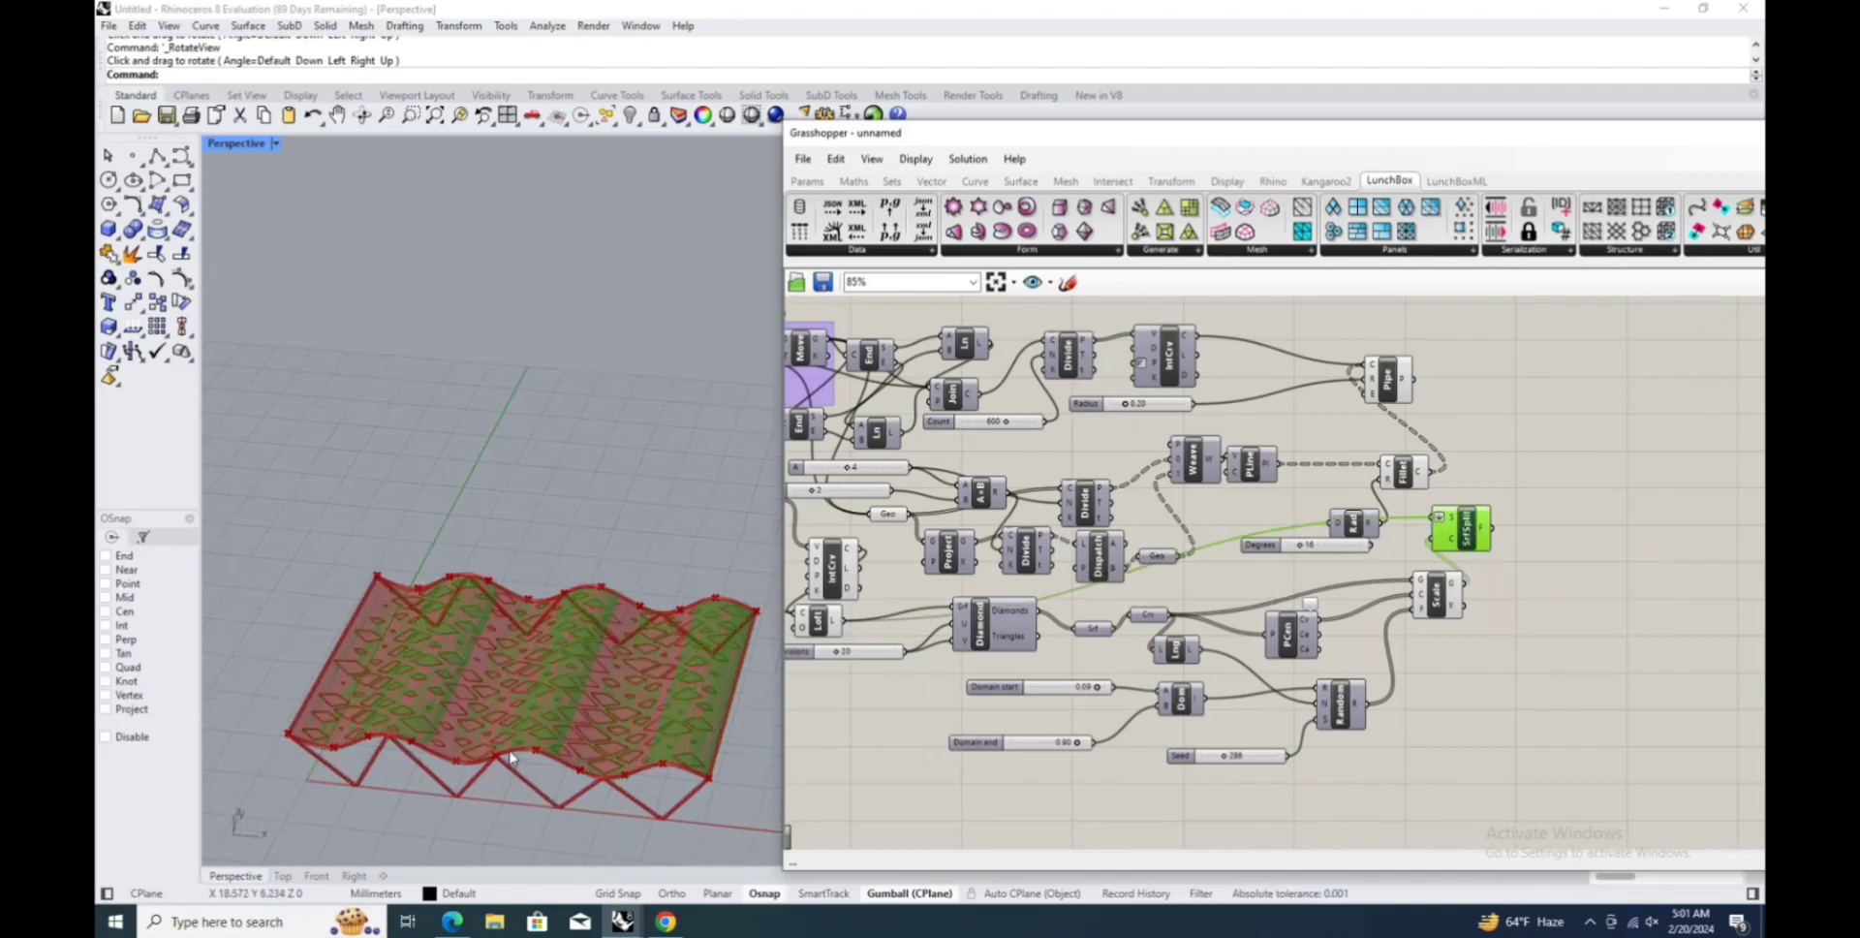
Reposition Scale and add an Area component fed by Surface Split's output.
{"action": "scroll", "coordinate": [511, 741], "scroll_direction": "down", "scroll_amount": 5}
{"action": "left_click_drag", "start_coordinate": [1436, 595], "coordinate": [1373, 588]}
{"action": "double_click", "coordinate": [1520, 588]}
{"action": "type", "text": "area"}
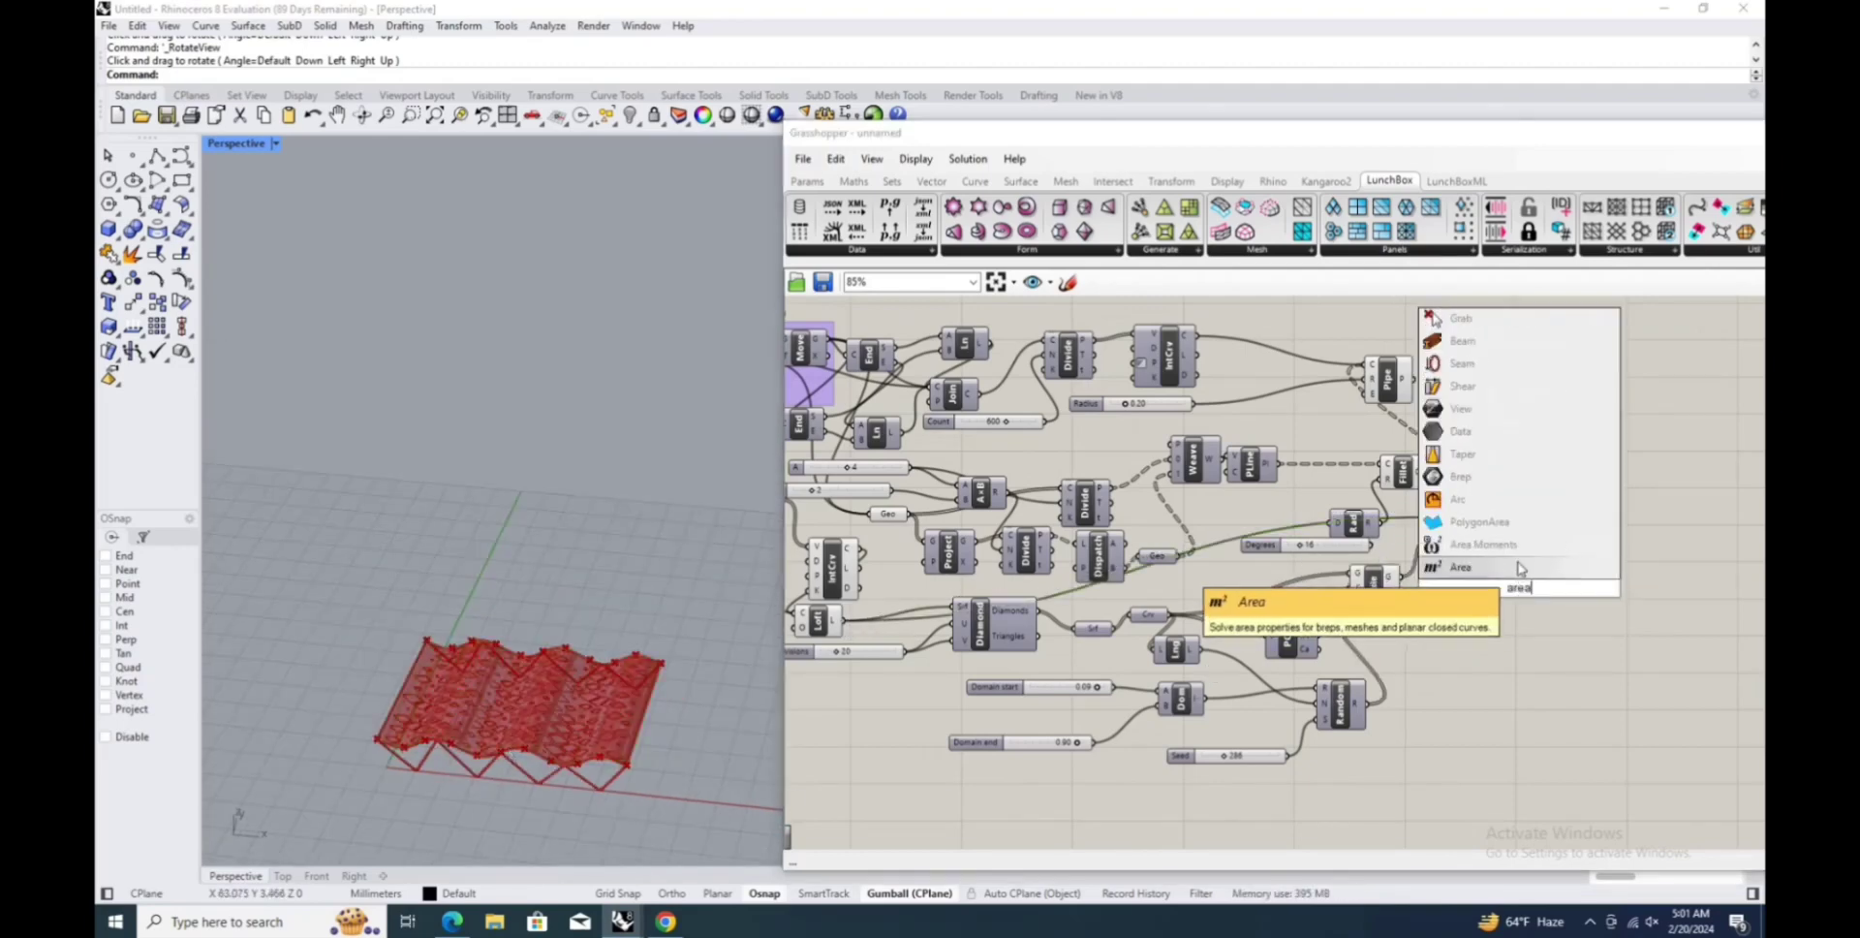
{"action": "key", "text": "Return"}
Add a Sort List component that sorts the split surfaces using their areas as keys.
{"action": "double_click", "coordinate": [1508, 596]}
{"action": "type", "text": "sort"}
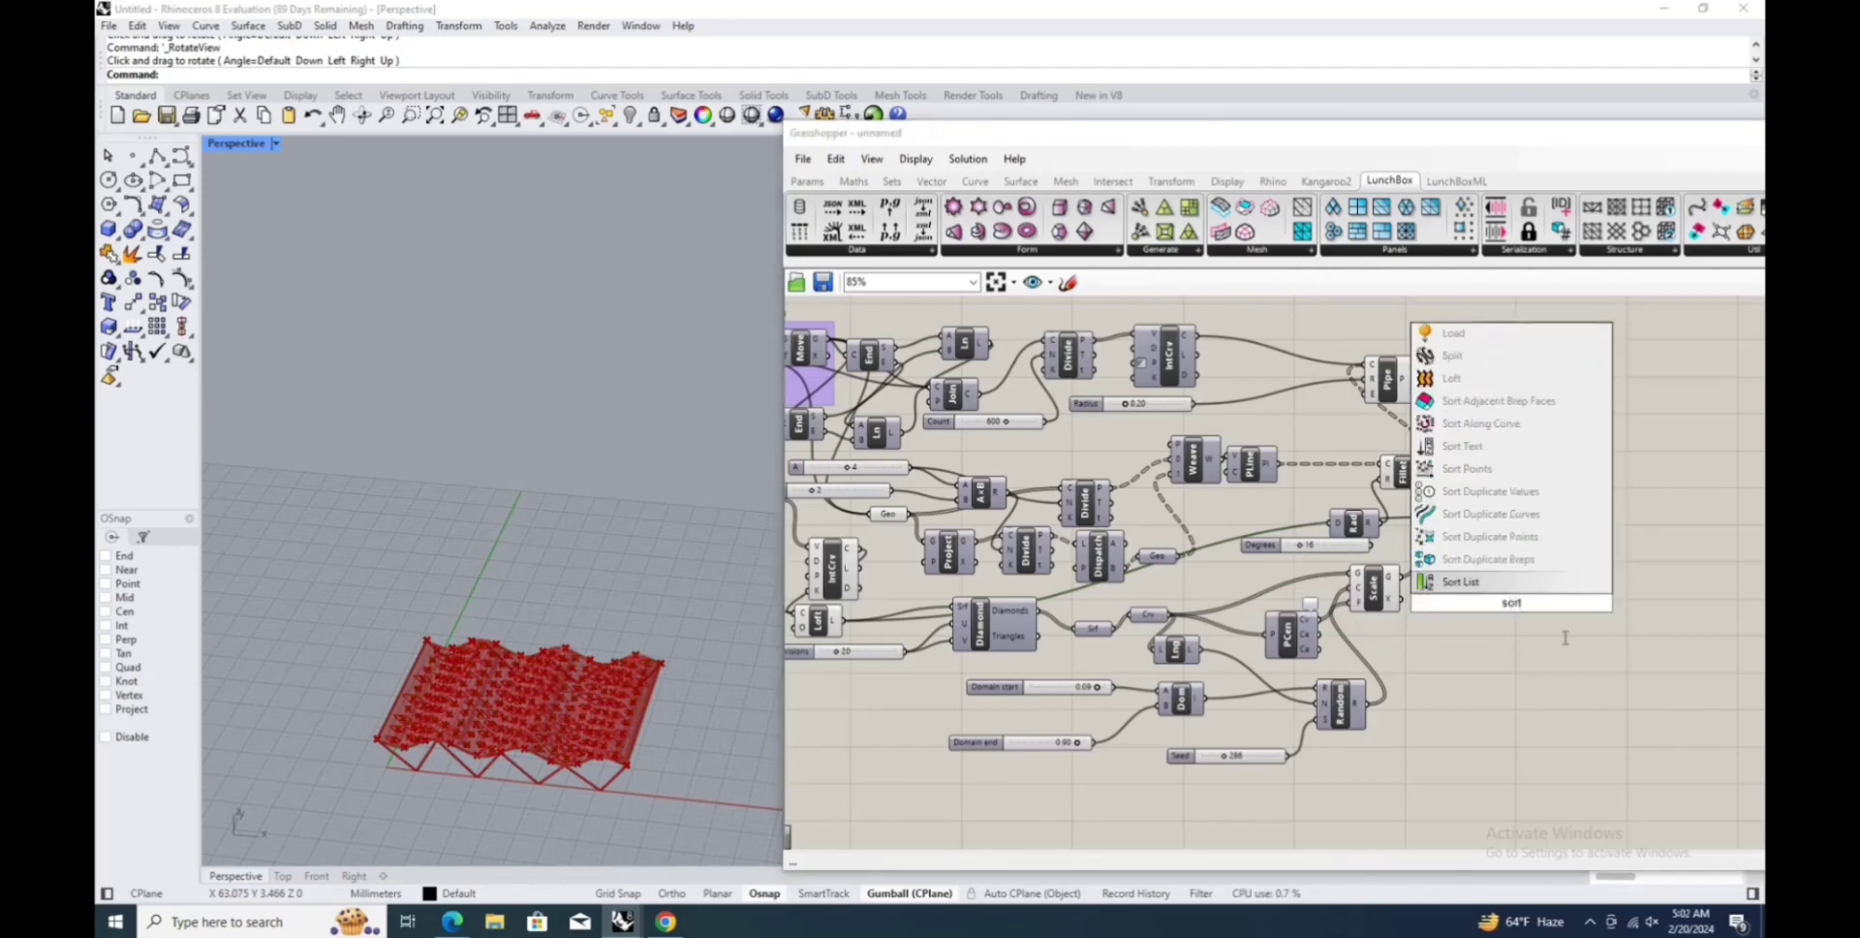
{"action": "key", "text": "Return"}
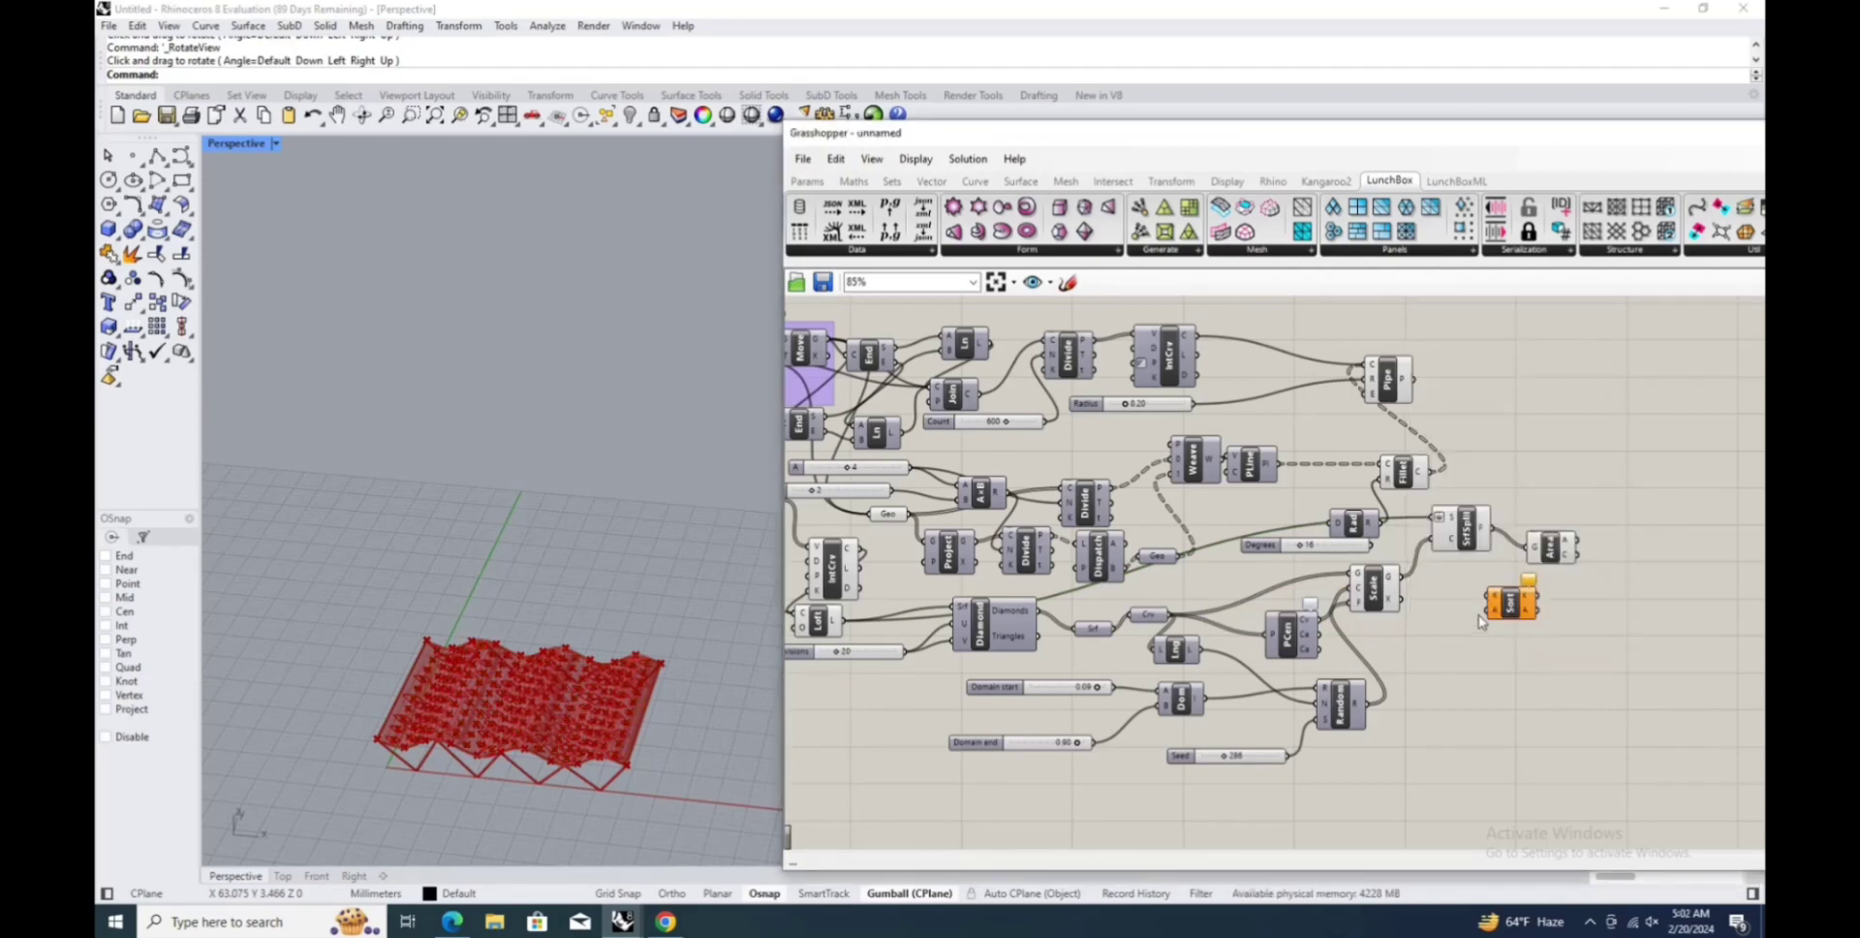
{"action": "left_click_drag", "start_coordinate": [1499, 611], "coordinate": [1592, 622]}
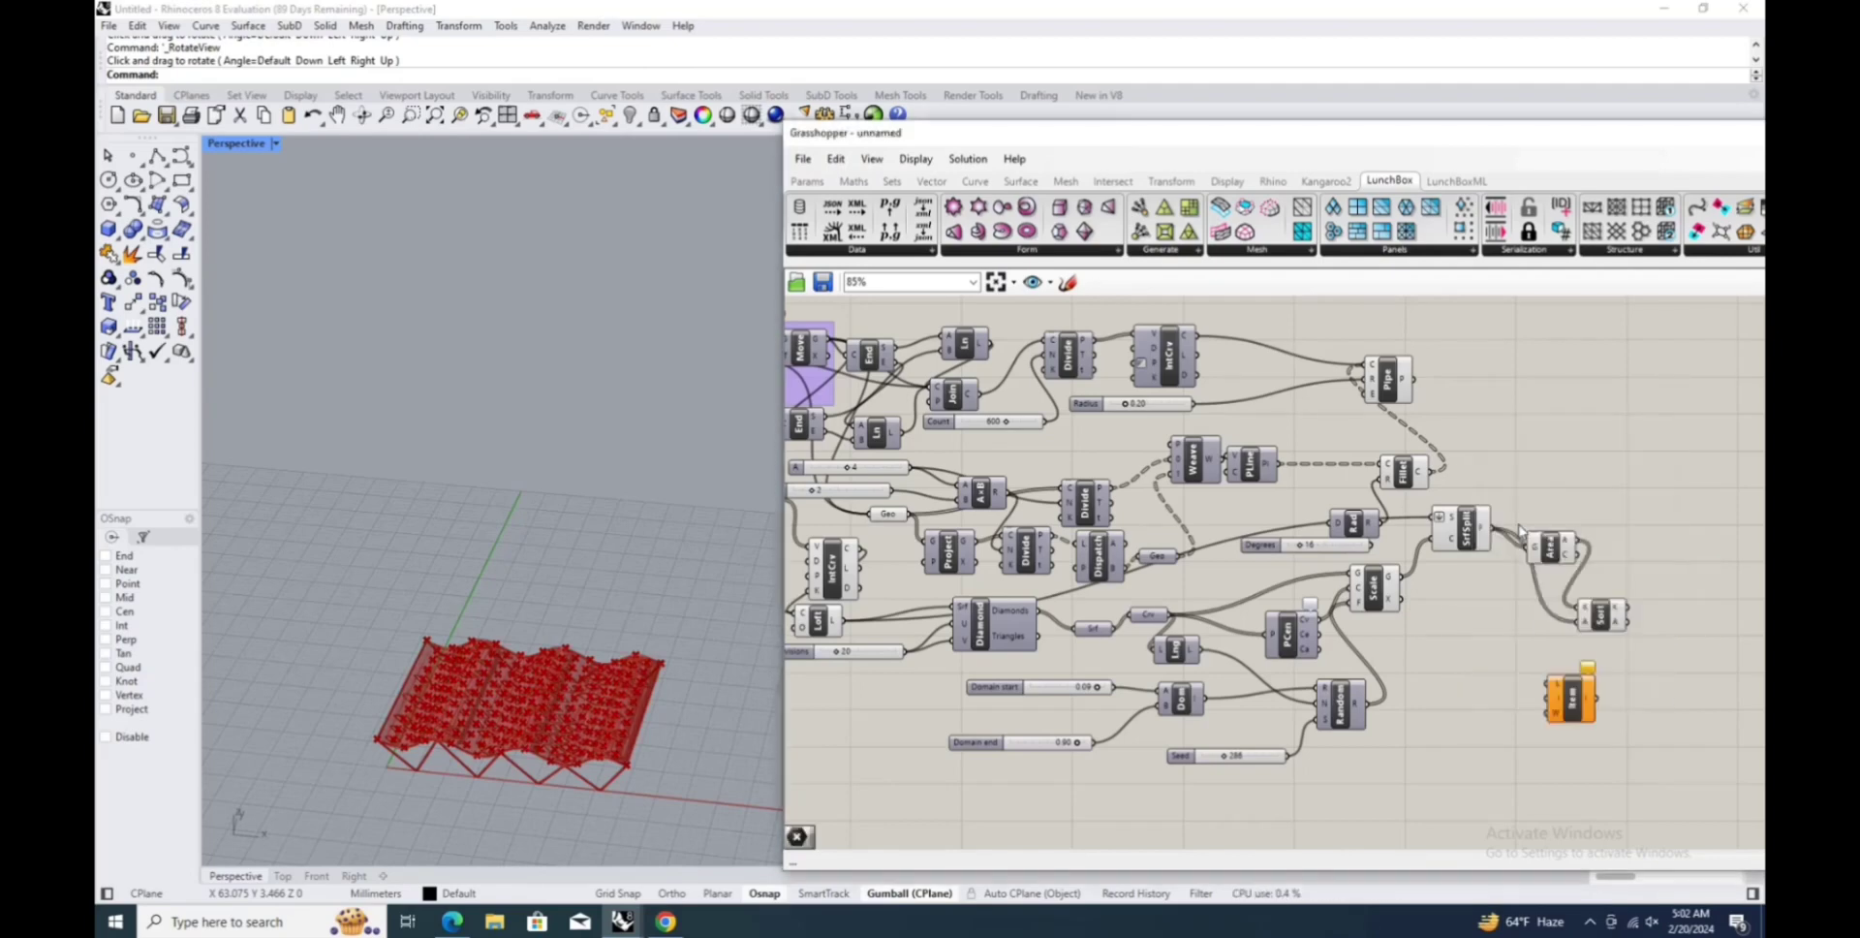
Reverse List Item's list input and wire Sort List's sorted surfaces into it.
{"action": "right_click", "coordinate": [1553, 686]}
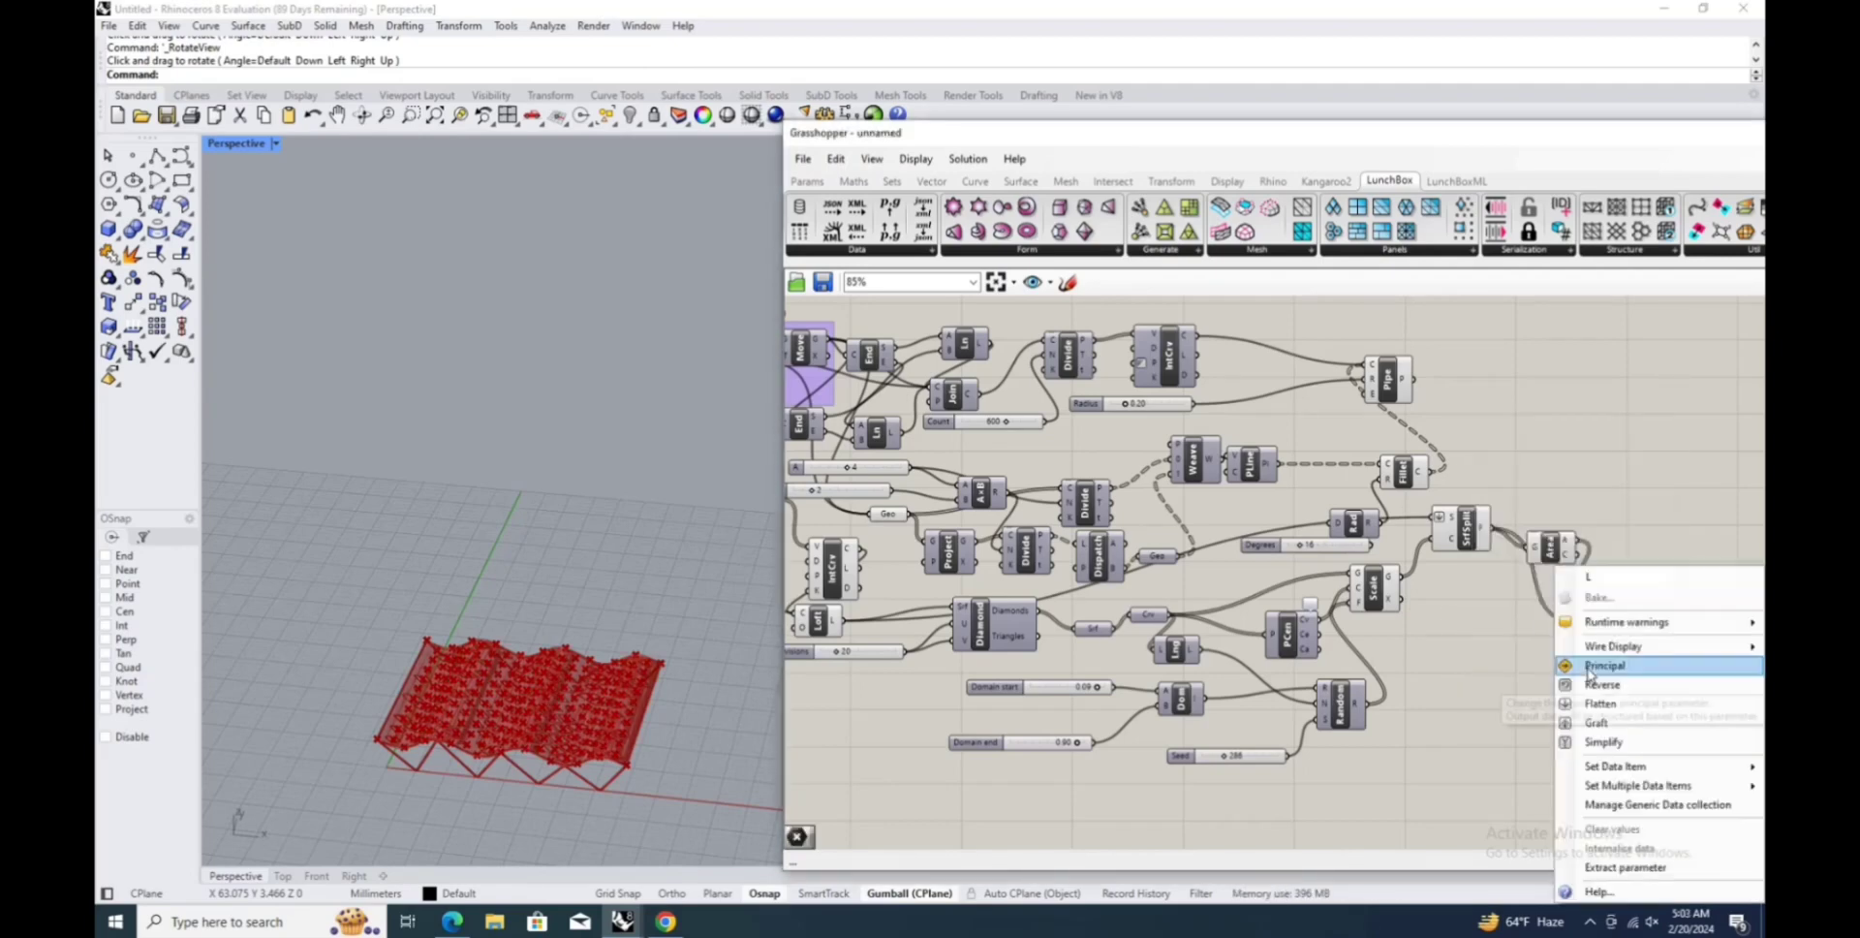
{"action": "left_click", "coordinate": [1599, 689]}
{"action": "left_click_drag", "start_coordinate": [1578, 581], "coordinate": [1589, 631]}
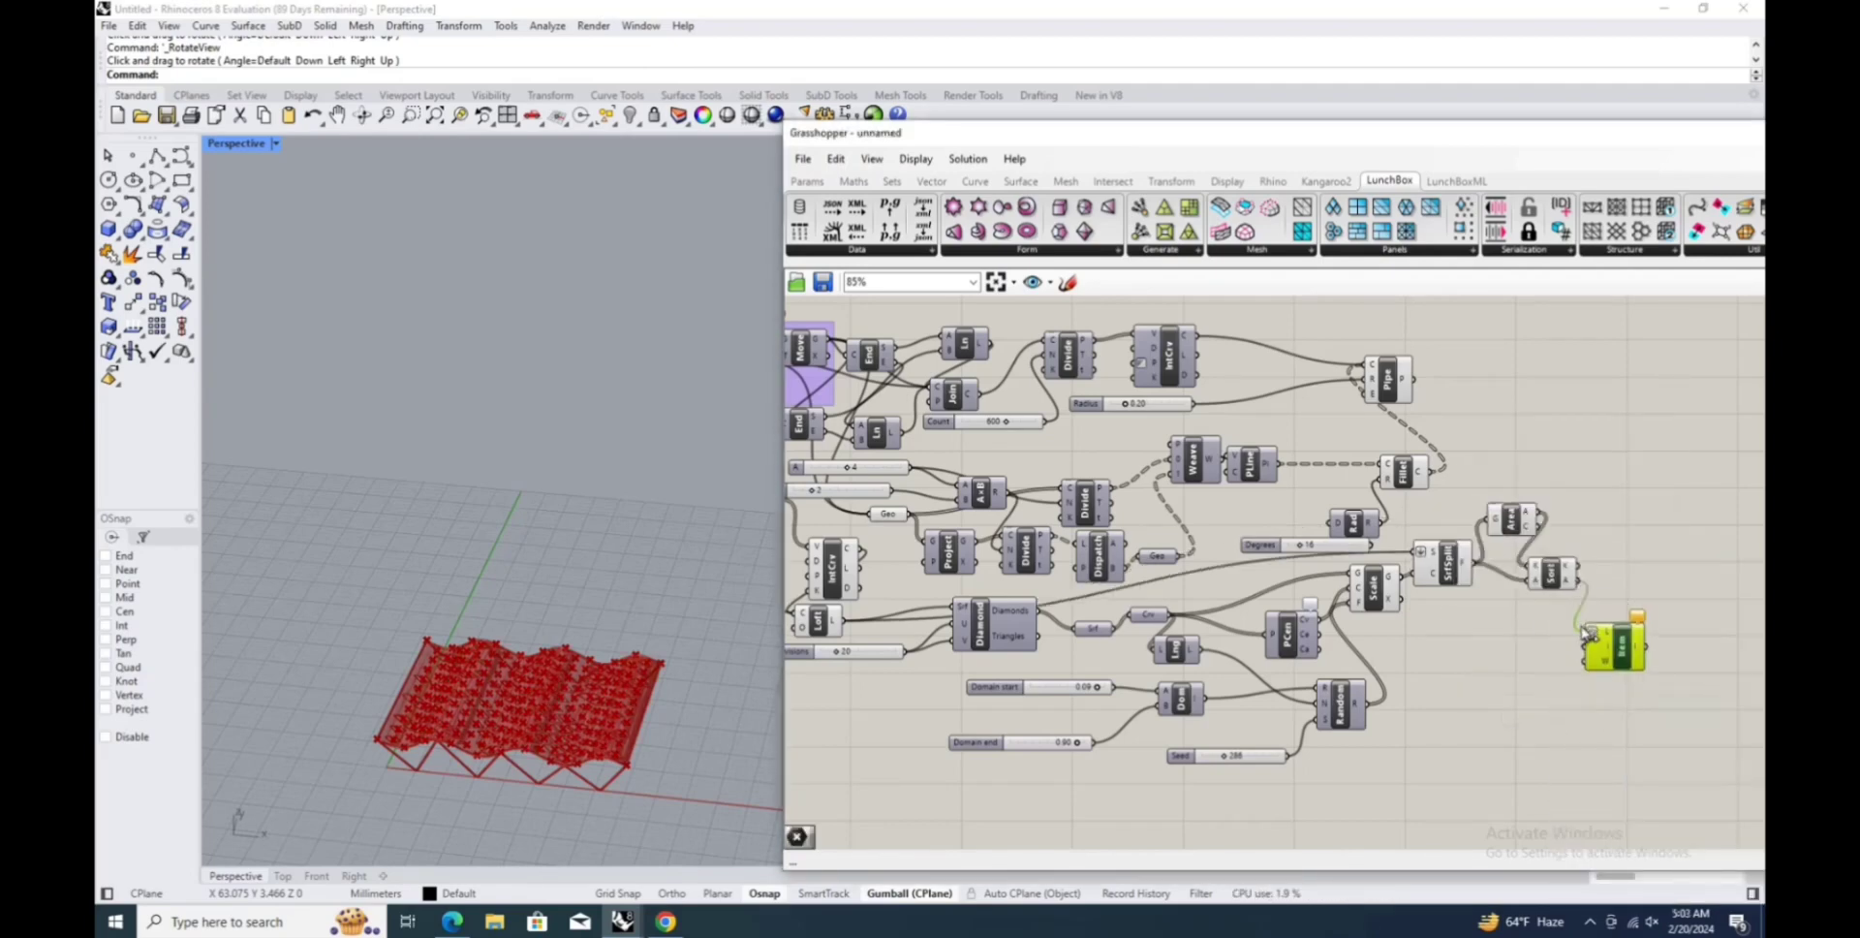
{"action": "scroll", "coordinate": [552, 712], "scroll_direction": "down", "scroll_amount": 3}
{"action": "scroll", "coordinate": [500, 723], "scroll_direction": "up", "scroll_amount": 5}
{"action": "scroll", "coordinate": [500, 723], "scroll_direction": "down", "scroll_amount": 3}
{"action": "right_click_drag", "start_coordinate": [502, 728], "coordinate": [542, 723]}
Add a surface Offset component for List Item's output and wire a distance slider of 0.12 into it.
{"action": "left_click_drag", "start_coordinate": [1411, 497], "coordinate": [1592, 643]}
{"action": "double_click", "coordinate": [1683, 566]}
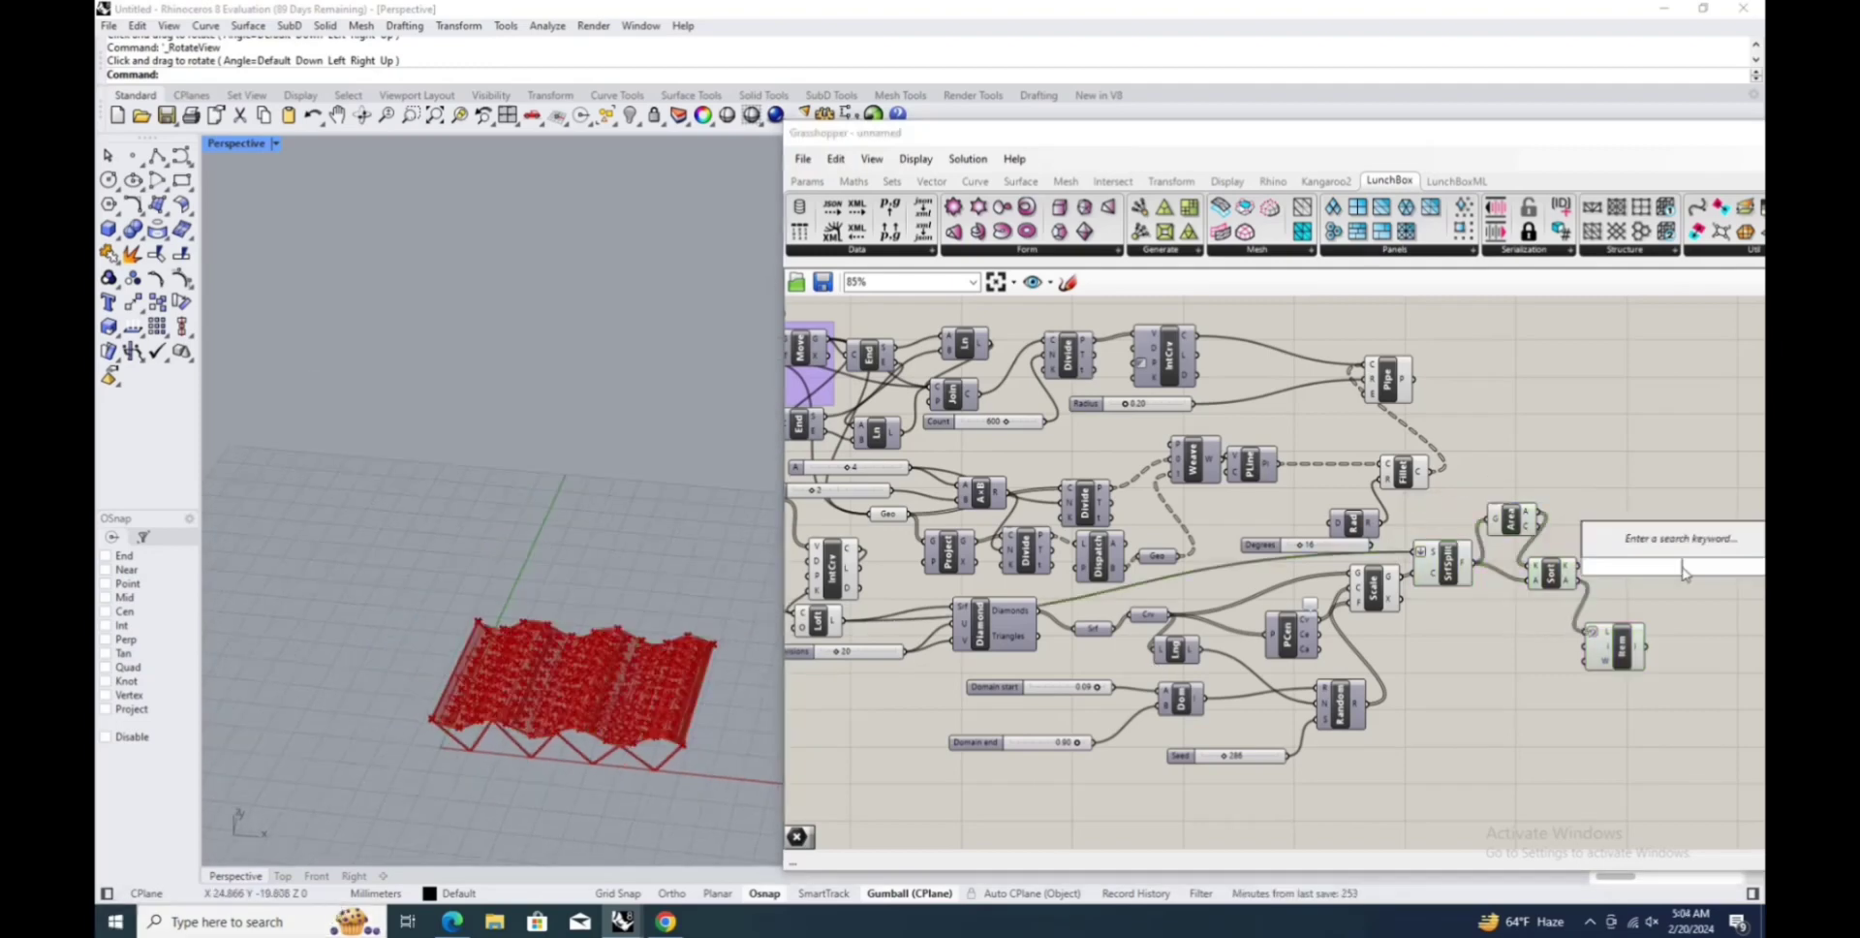
{"action": "type", "text": "of"}
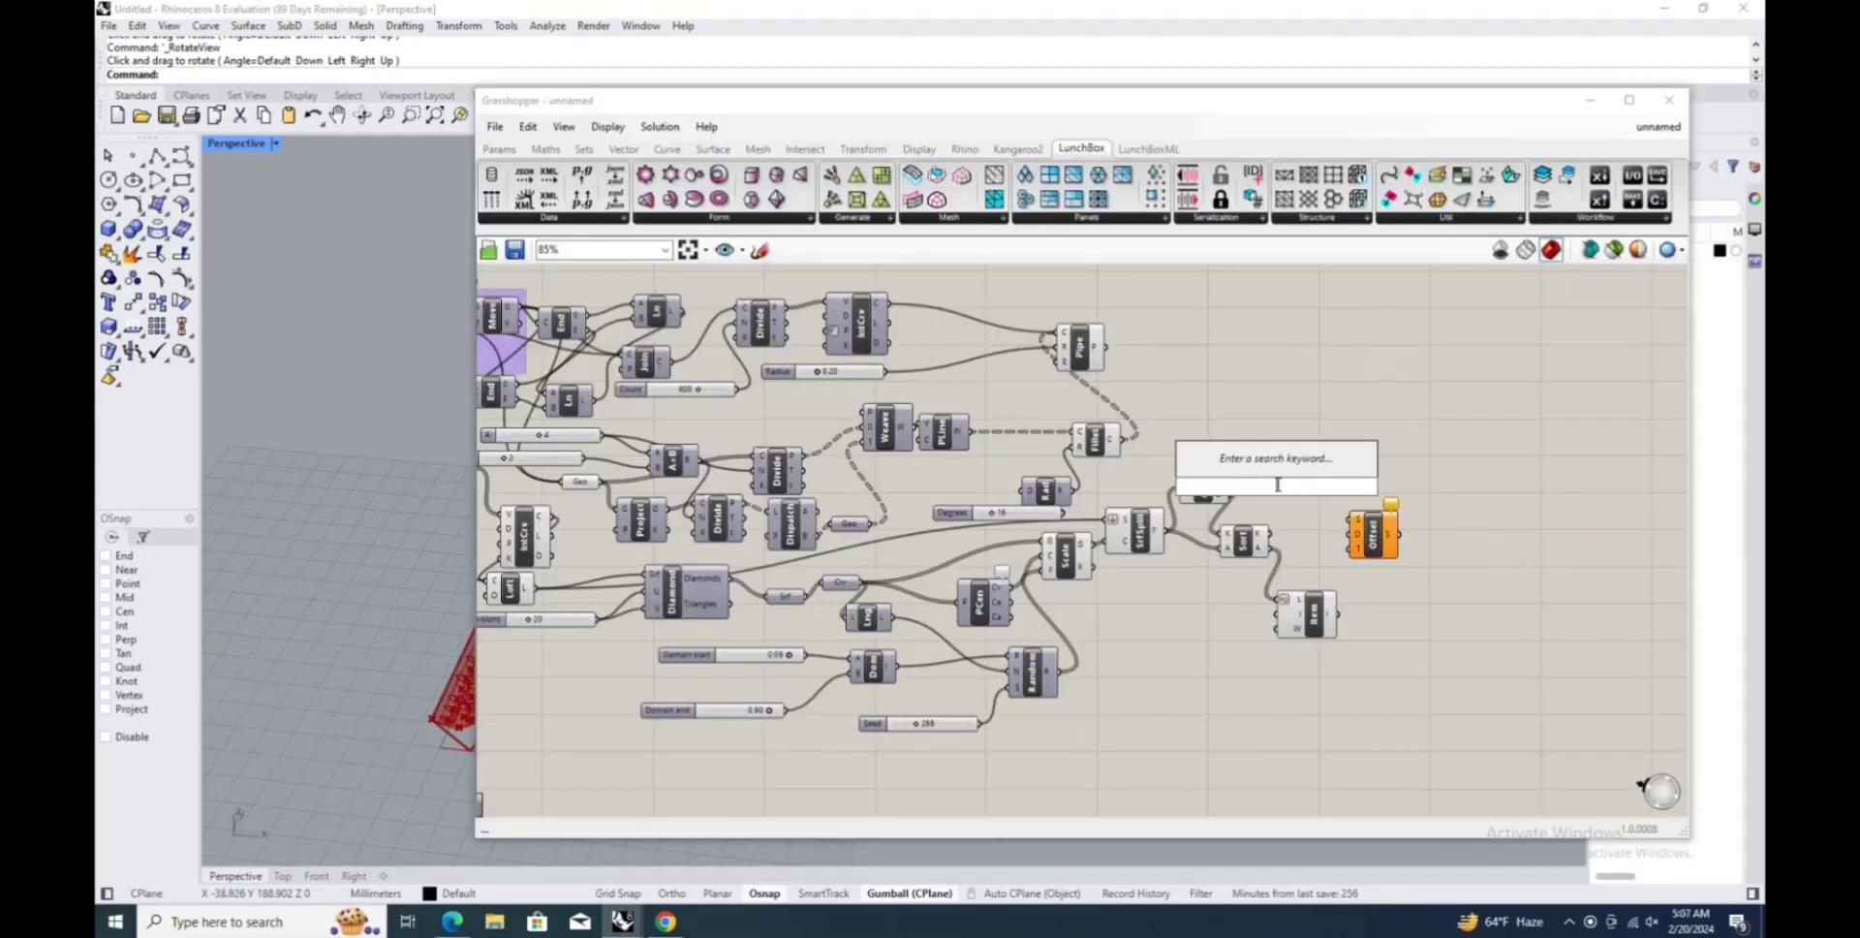
{"action": "type", "text": "0"}
{"action": "key", "text": "Return"}
{"action": "left_click_drag", "start_coordinate": [1309, 423], "coordinate": [1350, 520]}
Turn off the preview of every component except Pipe and Offset.
{"action": "left_click_drag", "start_coordinate": [950, 101], "coordinate": [1217, 103]}
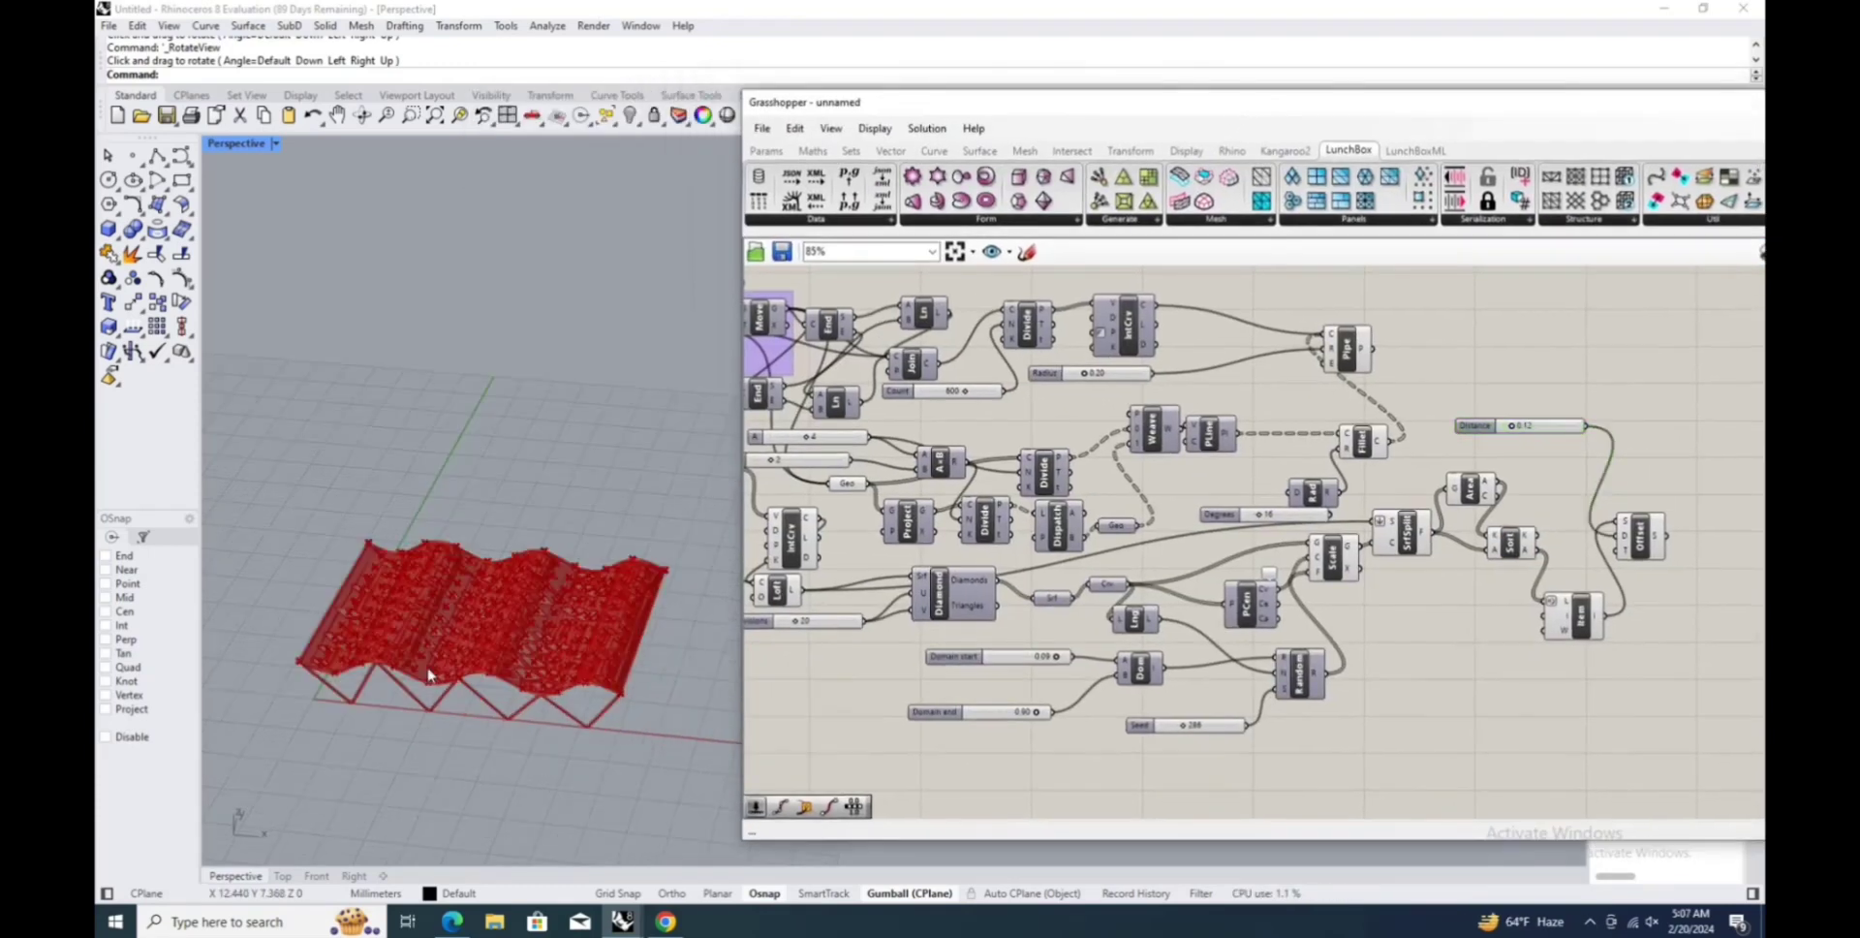
{"action": "scroll", "coordinate": [428, 674], "scroll_direction": "up", "scroll_amount": 3}
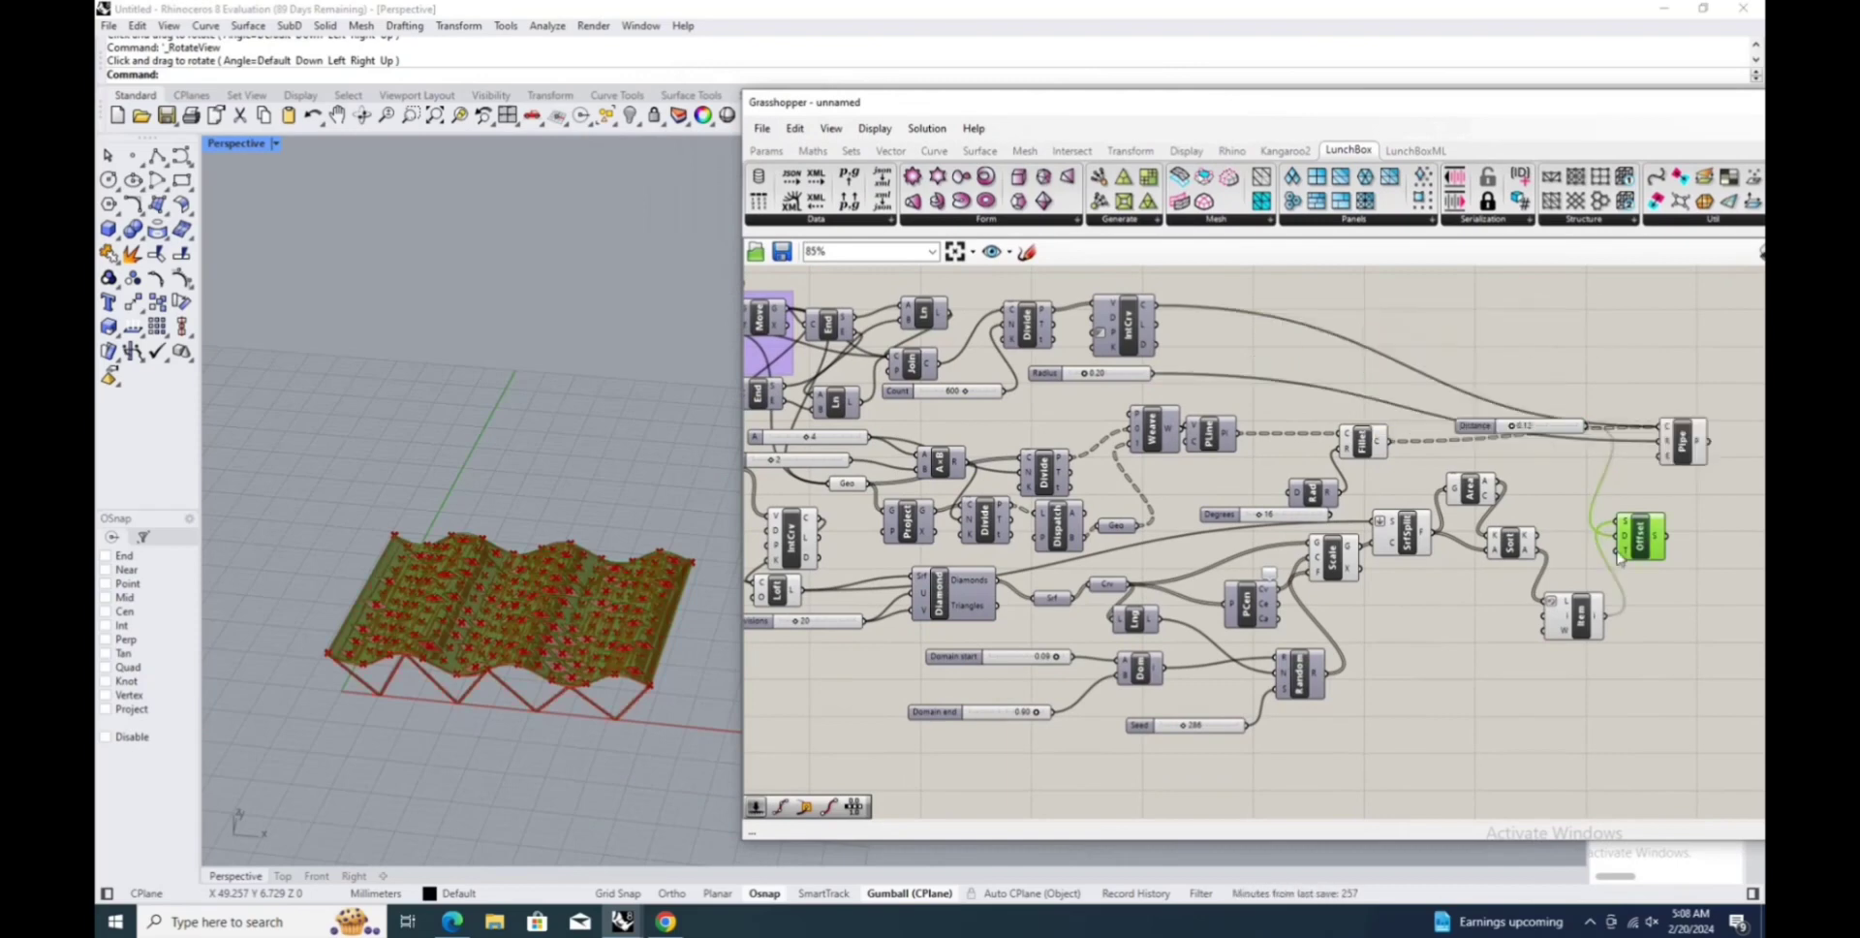
{"action": "left_click_drag", "start_coordinate": [810, 352], "coordinate": [1503, 679]}
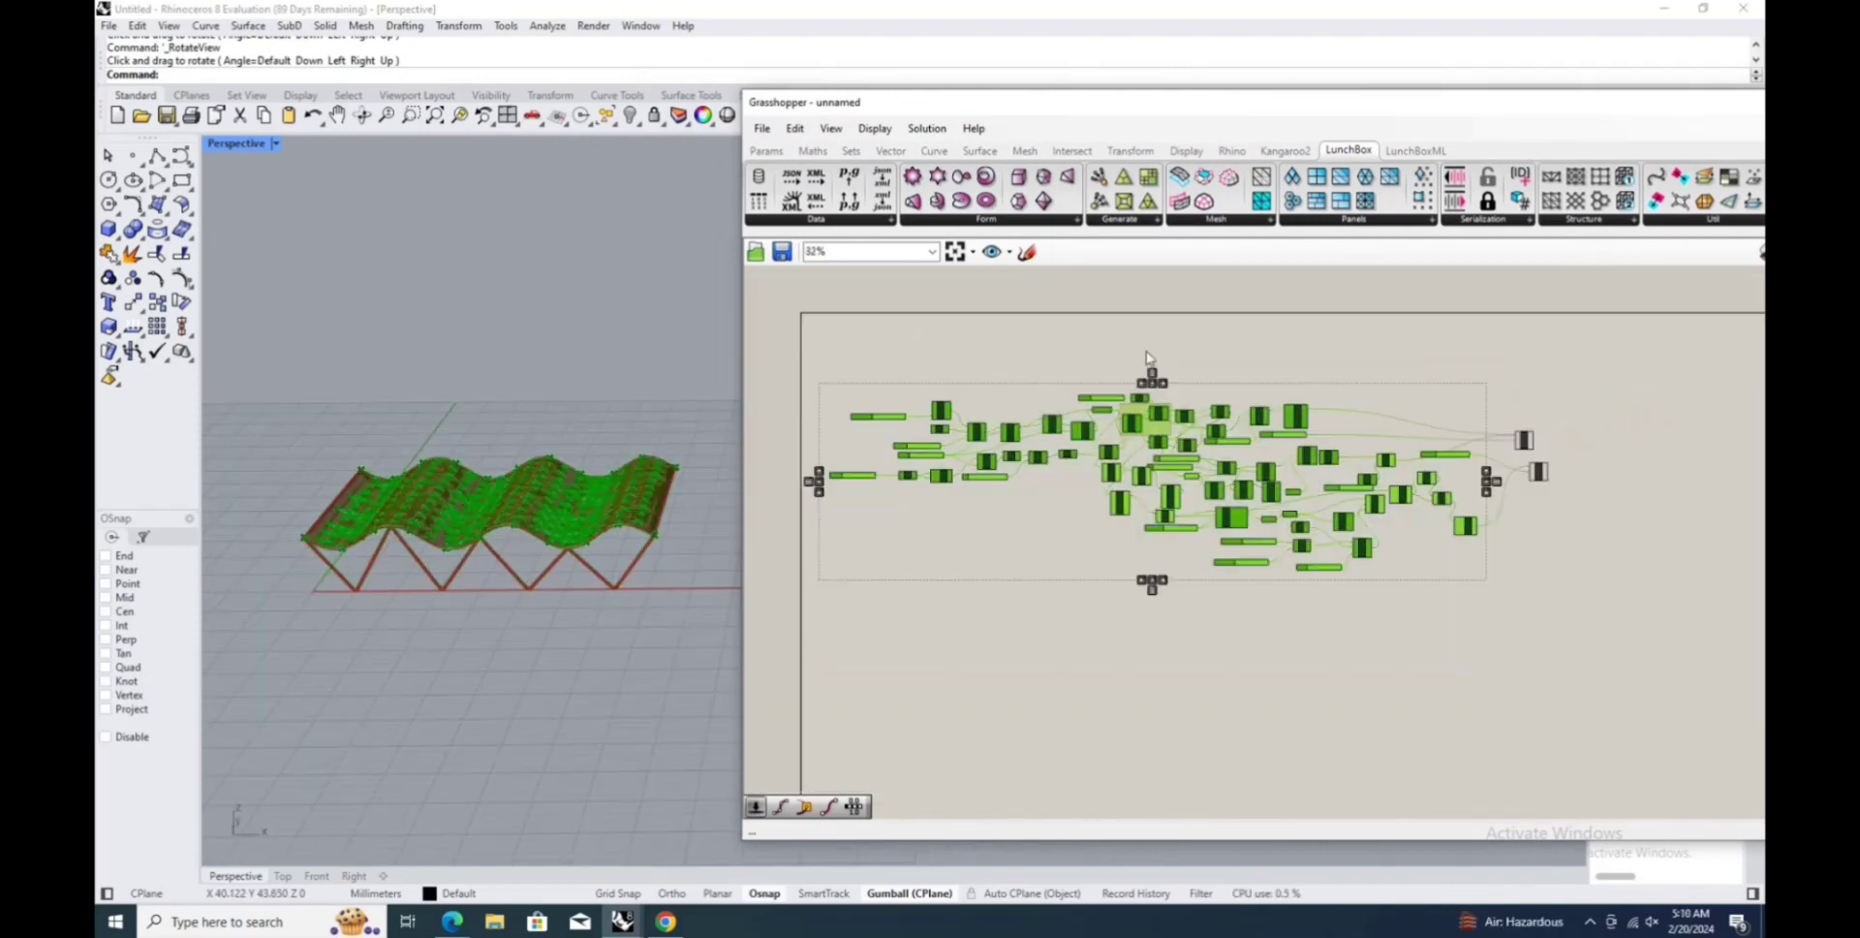
{"action": "right_click", "coordinate": [1074, 376]}
{"action": "left_click", "coordinate": [1086, 405]}
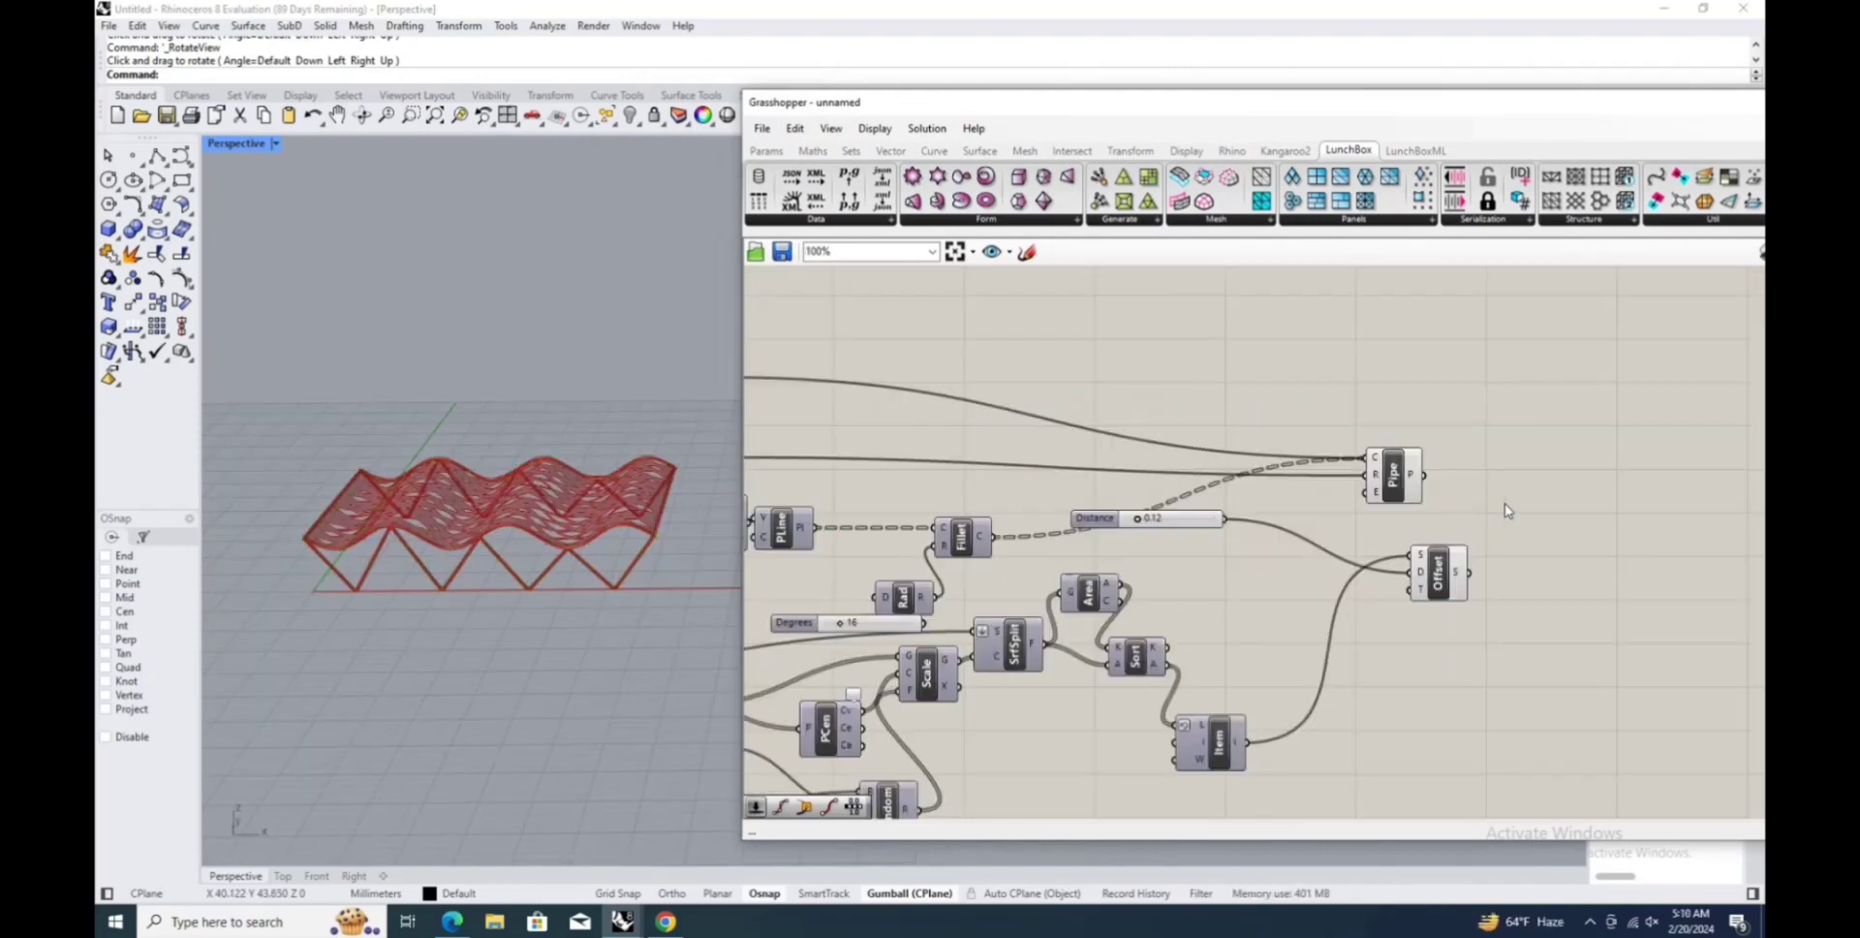
{"action": "right_click_drag", "start_coordinate": [315, 160], "coordinate": [444, 568]}
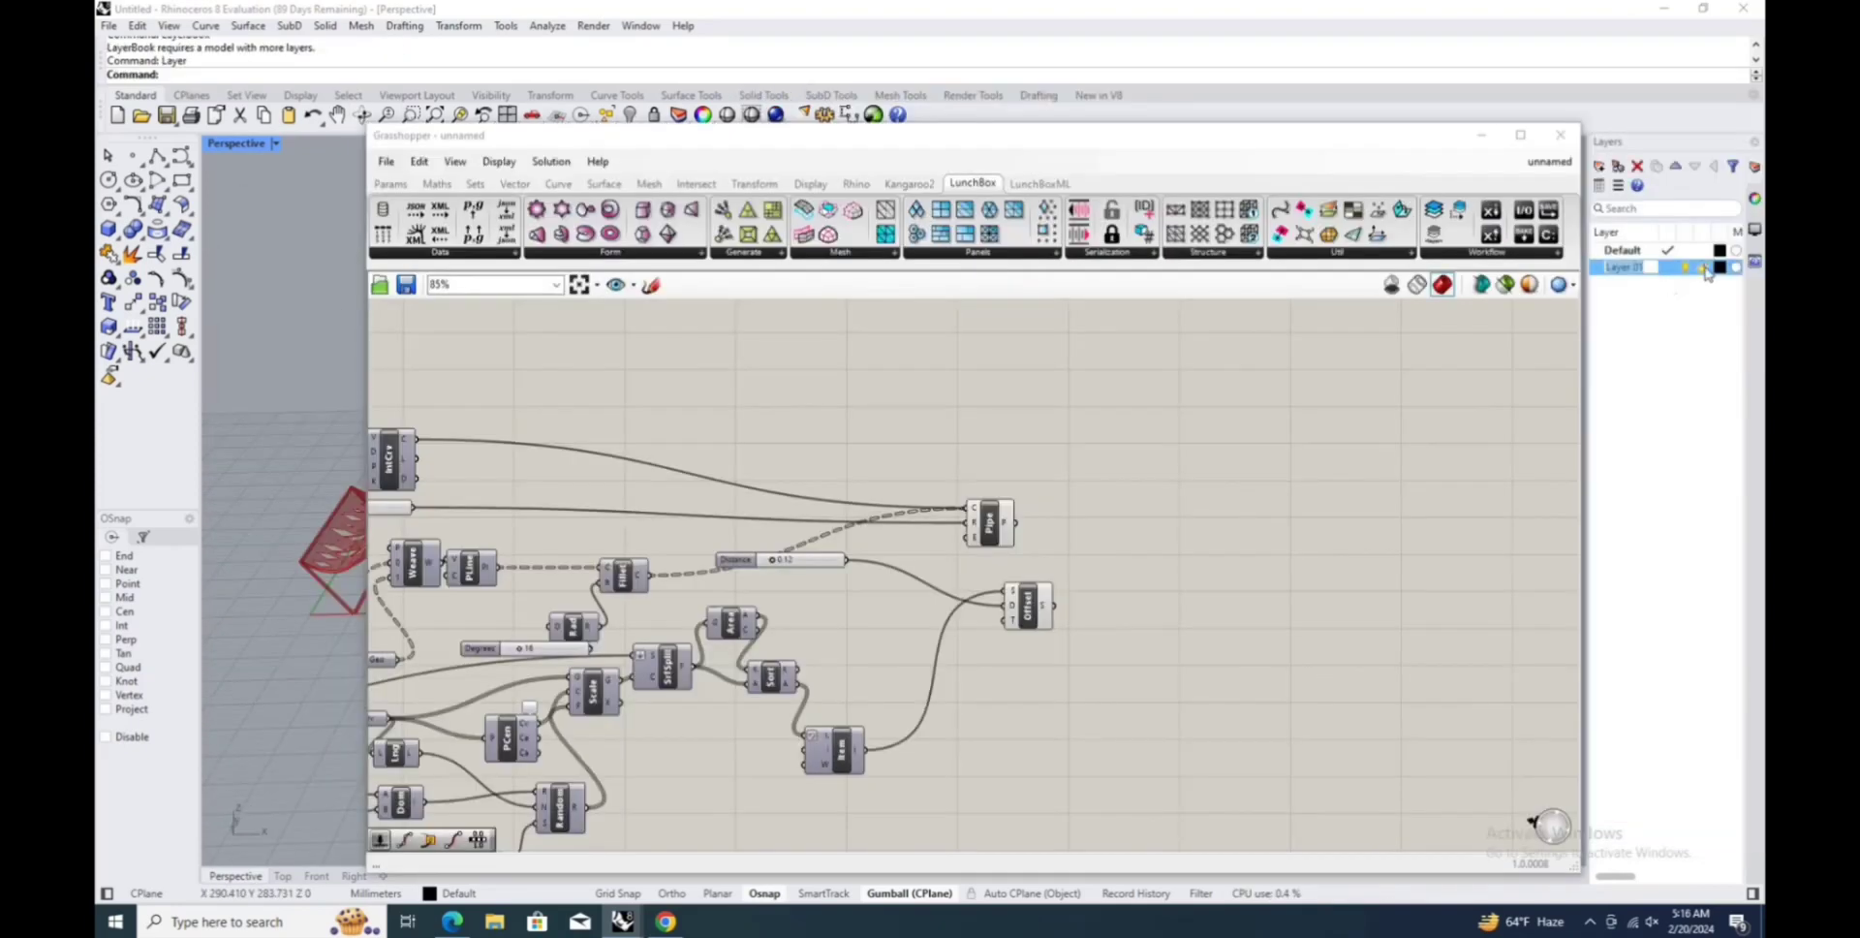
Bake the Pipe component's geometry to the Default layer.
{"action": "right_click", "coordinate": [993, 518]}
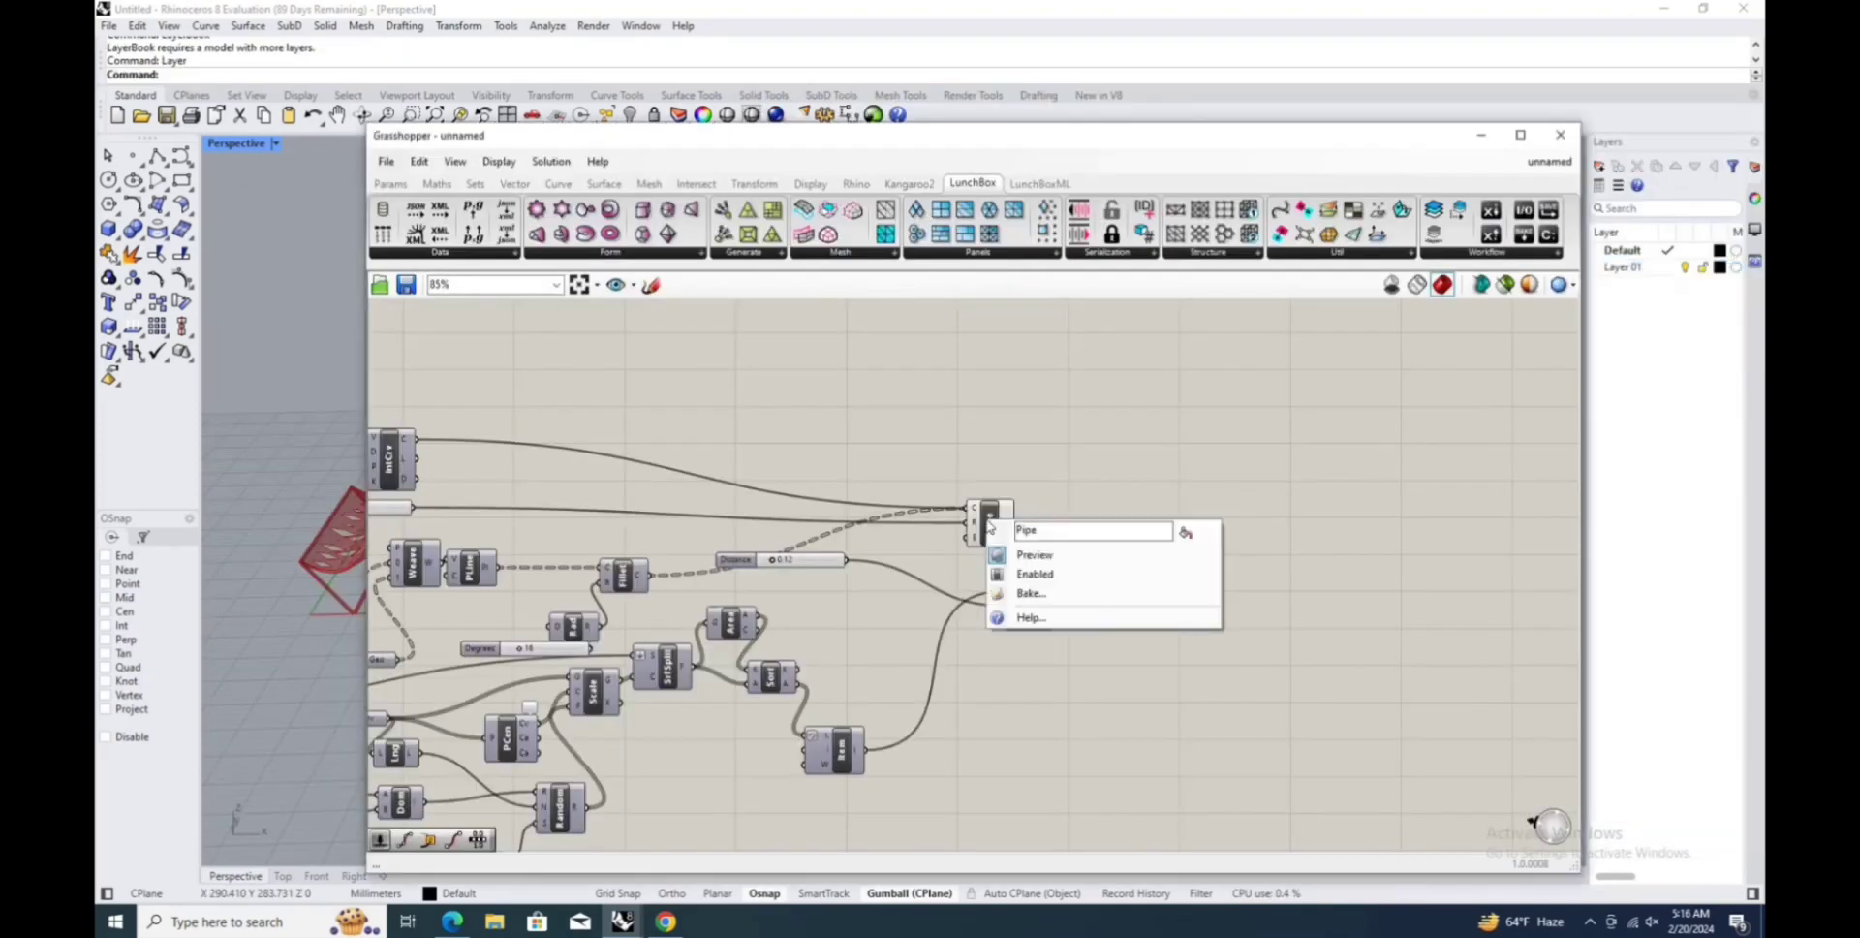
{"action": "left_click", "coordinate": [1032, 568]}
{"action": "left_click", "coordinate": [1009, 436]}
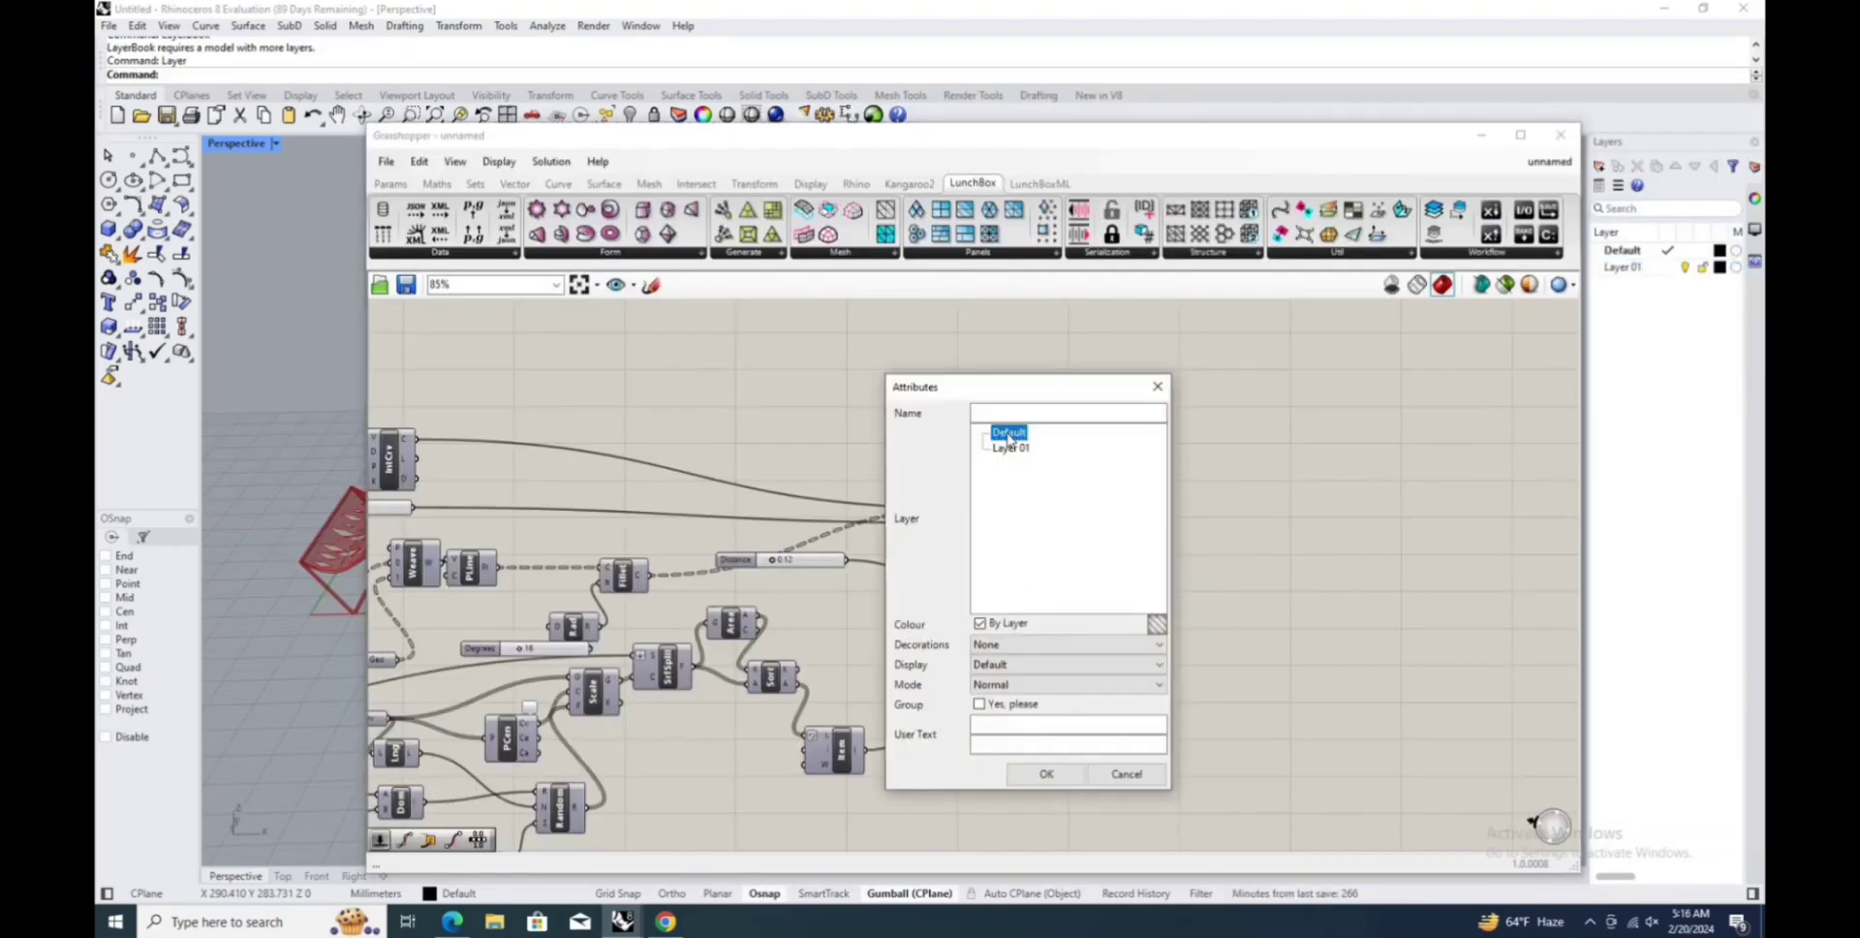
{"action": "left_click", "coordinate": [1047, 773]}
Bake the Offset component's geometry to Layer 01.
{"action": "left_click_drag", "start_coordinate": [848, 150], "coordinate": [1269, 136]}
{"action": "left_click", "coordinate": [1222, 502]}
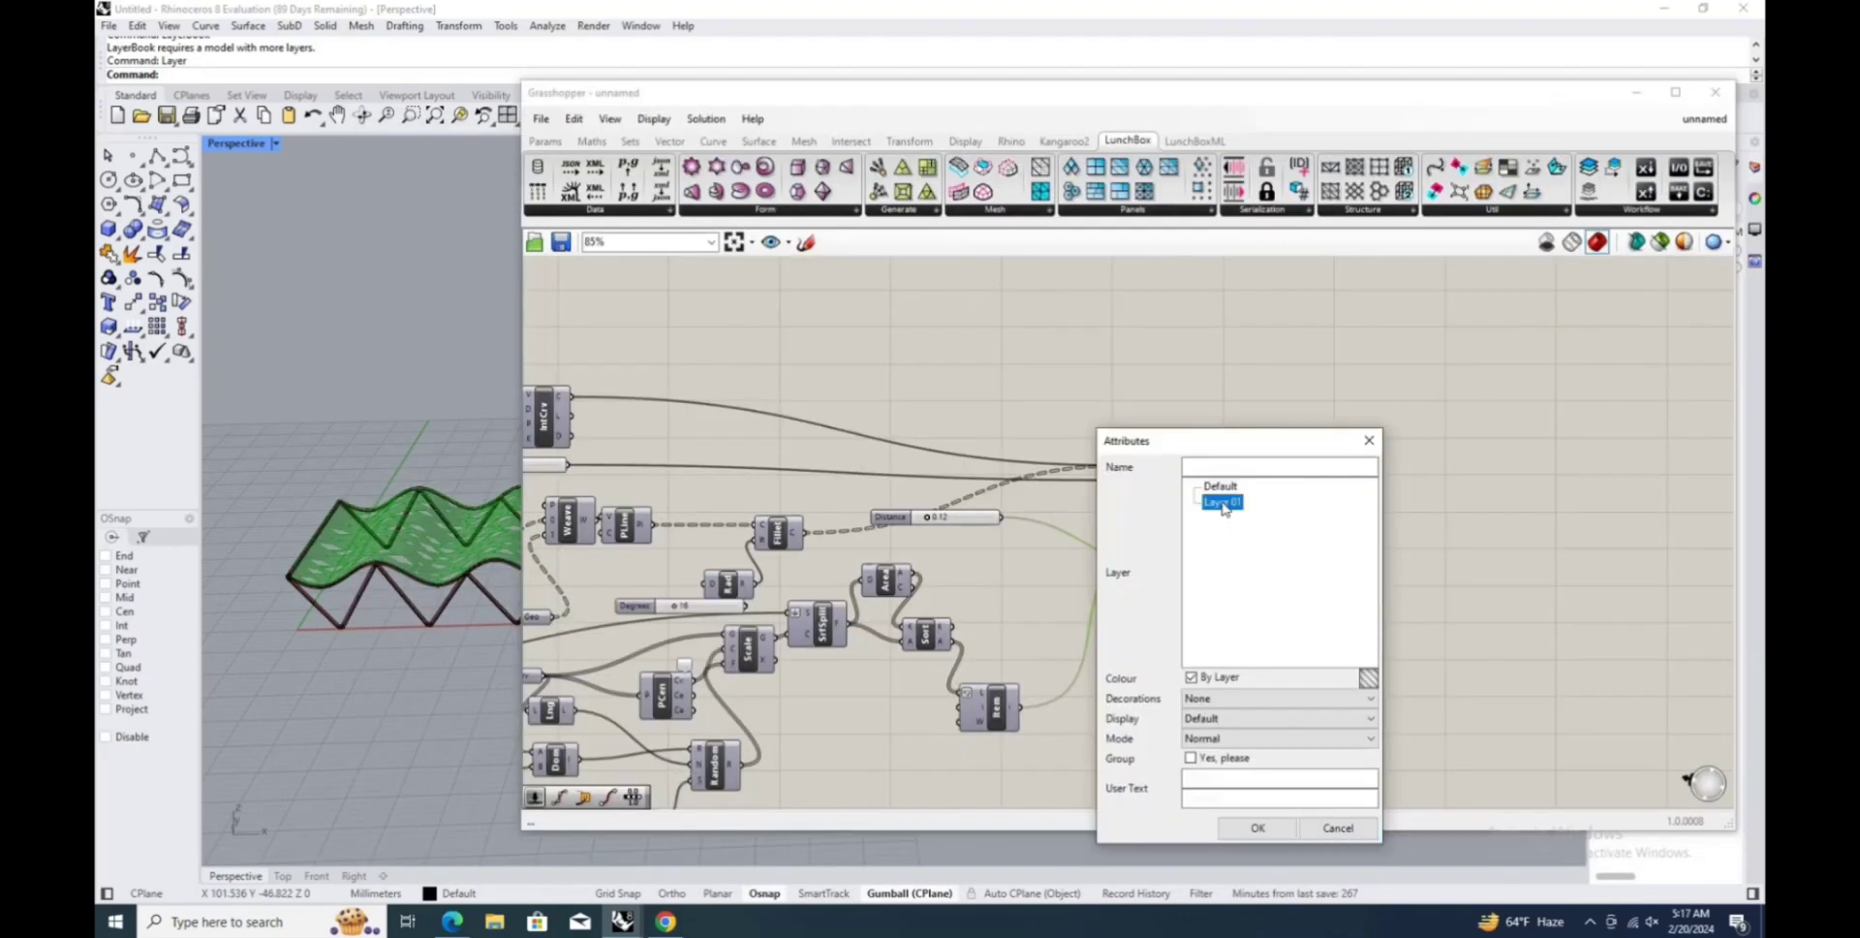
{"action": "left_click", "coordinate": [1256, 826]}
Set the Perspective viewport to Rendered display and view the baked structure from another angle.
{"action": "left_click", "coordinate": [275, 143]}
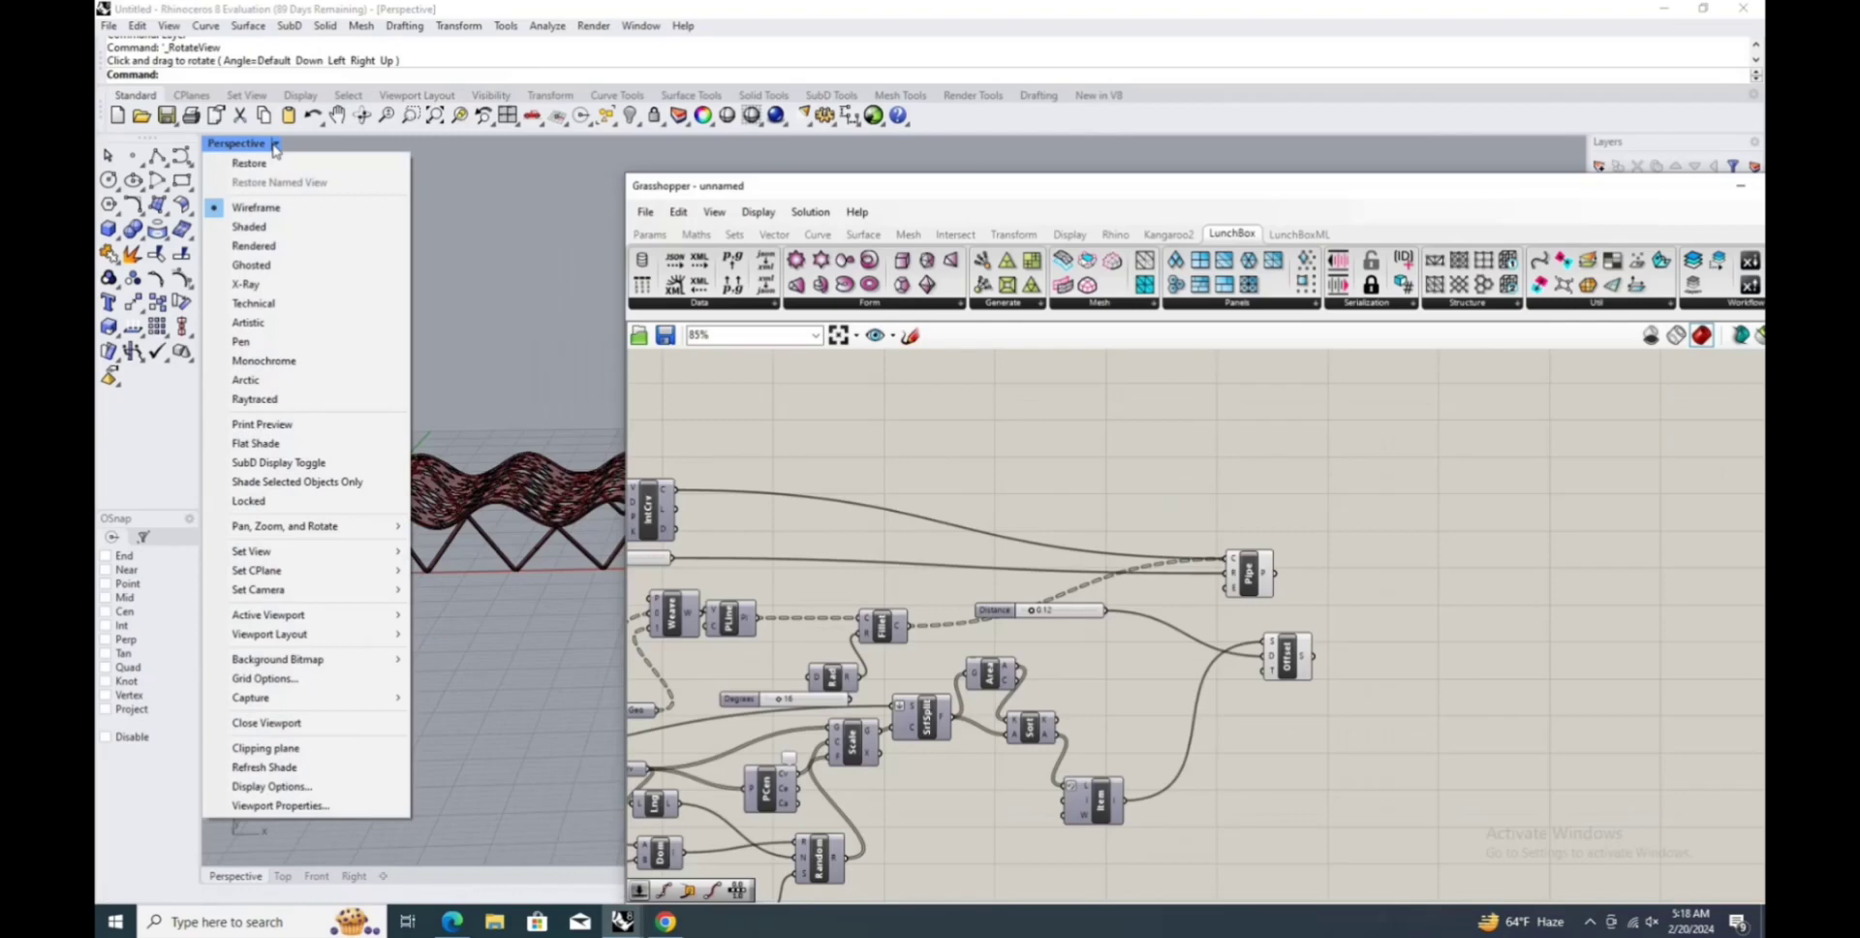
{"action": "left_click", "coordinate": [288, 246]}
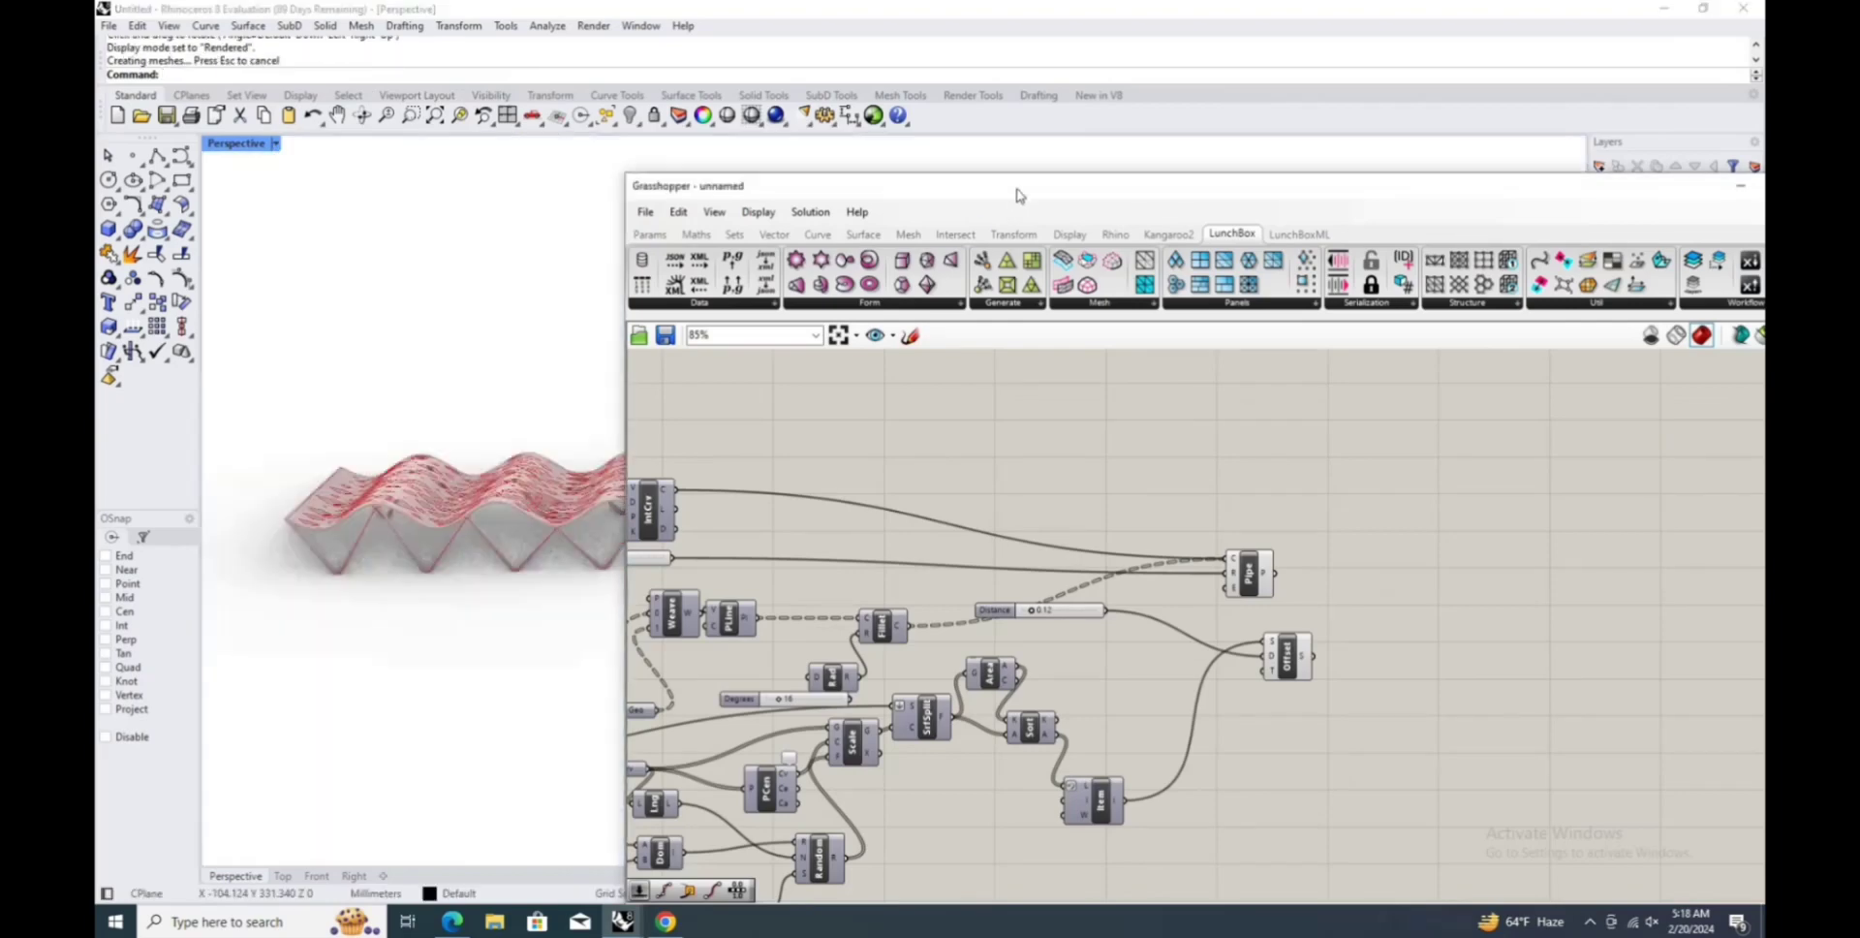
{"action": "left_click_drag", "start_coordinate": [1017, 190], "coordinate": [1271, 187]}
{"action": "right_click_drag", "start_coordinate": [479, 625], "coordinate": [572, 593]}
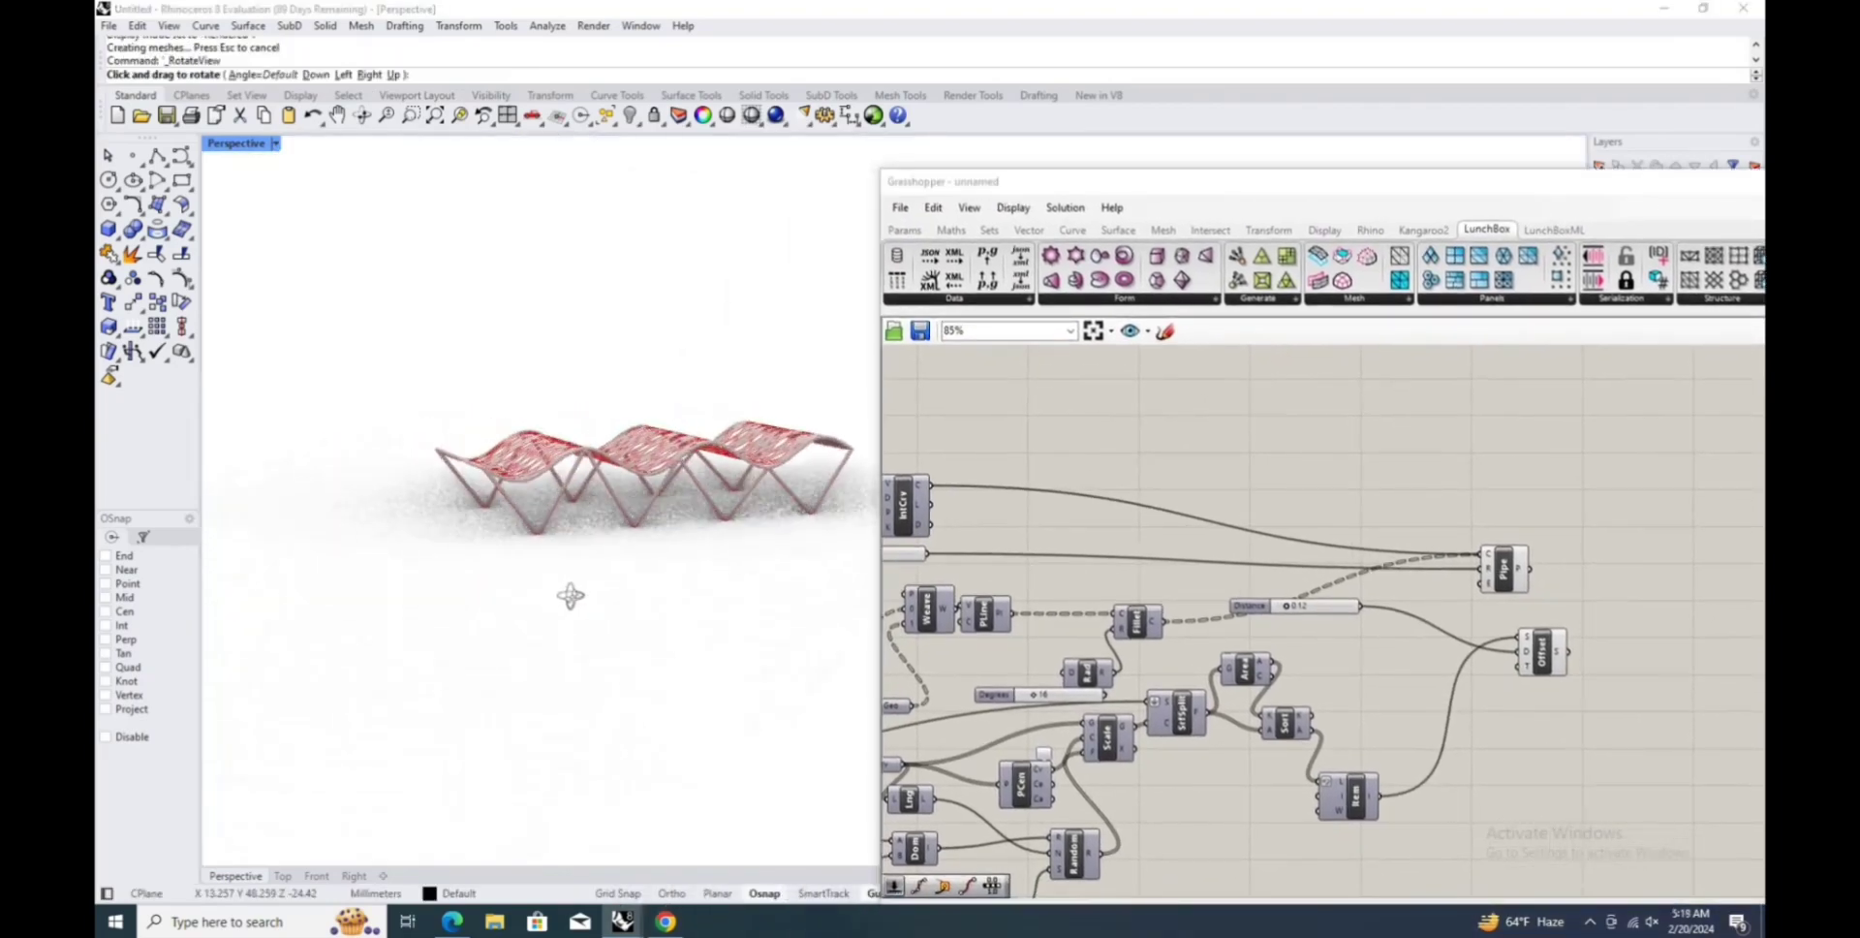
Rearrange List Item, the distance slider, Area and Sort List compactly between Surface Split and Offset.
{"action": "left_click", "coordinate": [1335, 810]}
{"action": "left_click_drag", "start_coordinate": [1335, 809], "coordinate": [1415, 707]}
{"action": "left_click_drag", "start_coordinate": [1250, 607], "coordinate": [1381, 637]}
{"action": "left_click_drag", "start_coordinate": [1244, 669], "coordinate": [1318, 612]}
{"action": "left_click_drag", "start_coordinate": [1286, 724], "coordinate": [1351, 683]}
Select the Area, Sort List, List Item, Pipe and Offset components and turn off their preview.
{"action": "left_click_drag", "start_coordinate": [1242, 446], "coordinate": [1611, 816]}
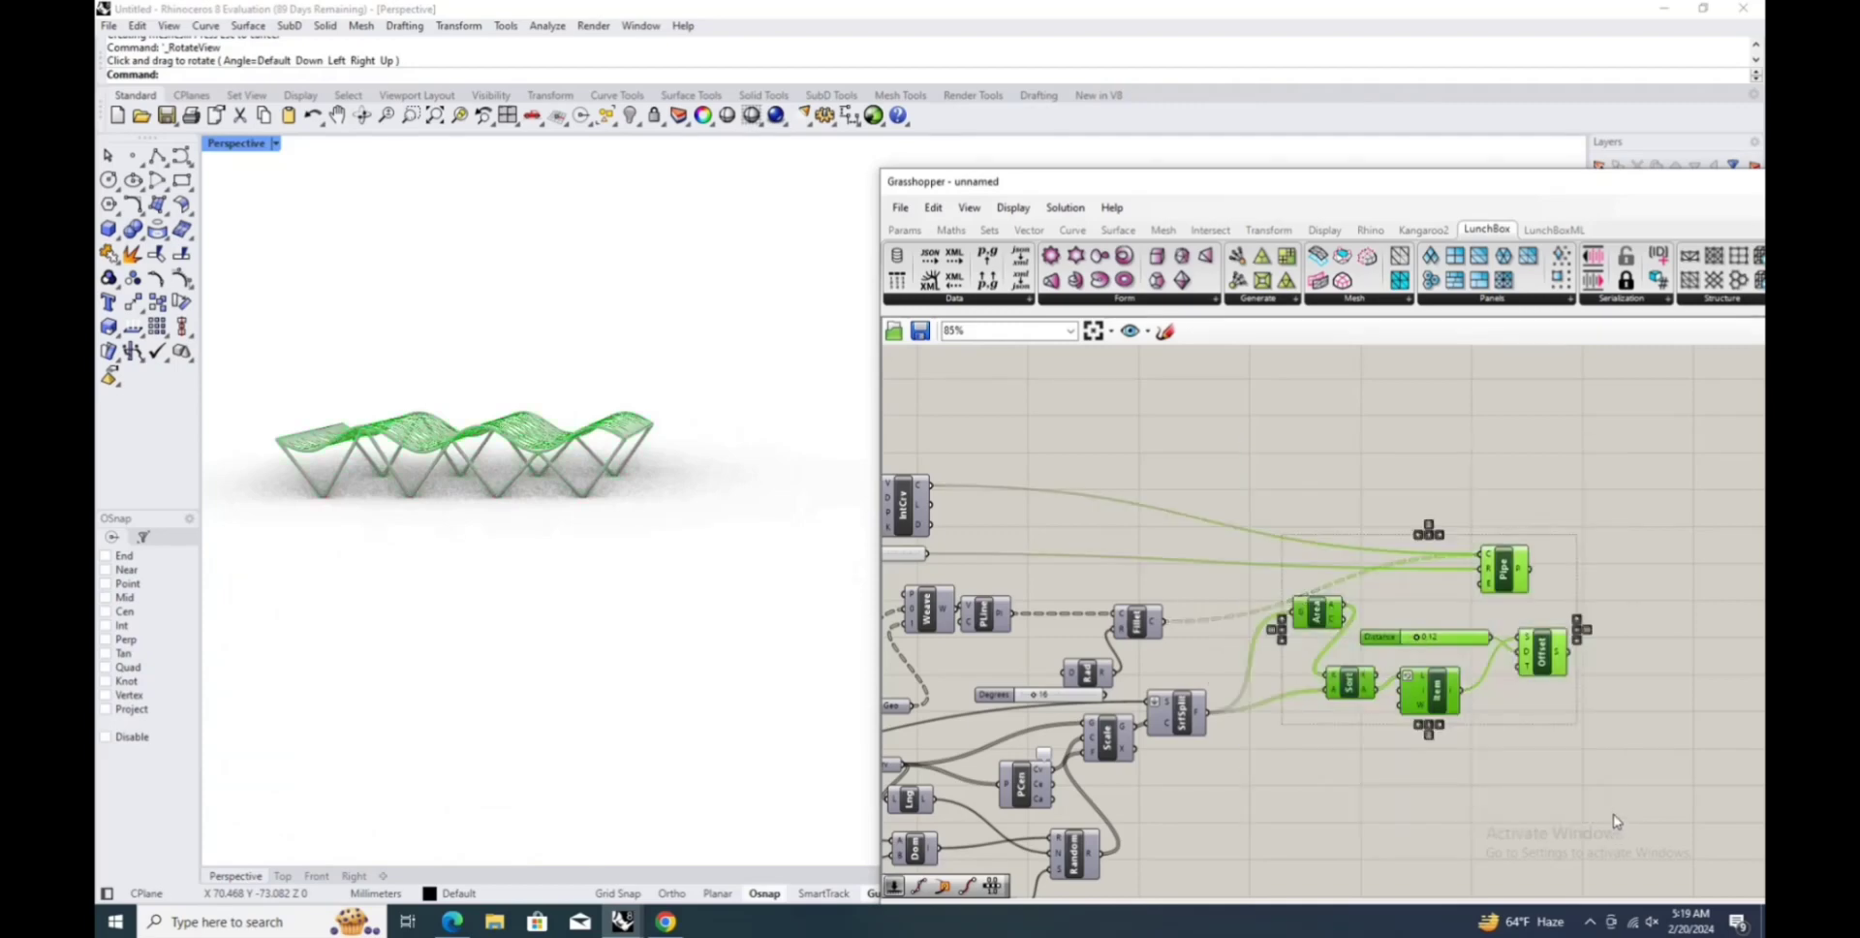
{"action": "right_click", "coordinate": [1364, 531]}
{"action": "left_click", "coordinate": [1389, 564]}
{"action": "right_click_drag", "start_coordinate": [610, 228], "coordinate": [479, 368]}
Toggle the selected components' preview on and off again to compare it with the baked geometry.
{"action": "right_click", "coordinate": [1348, 537]}
{"action": "left_click", "coordinate": [1382, 547]}
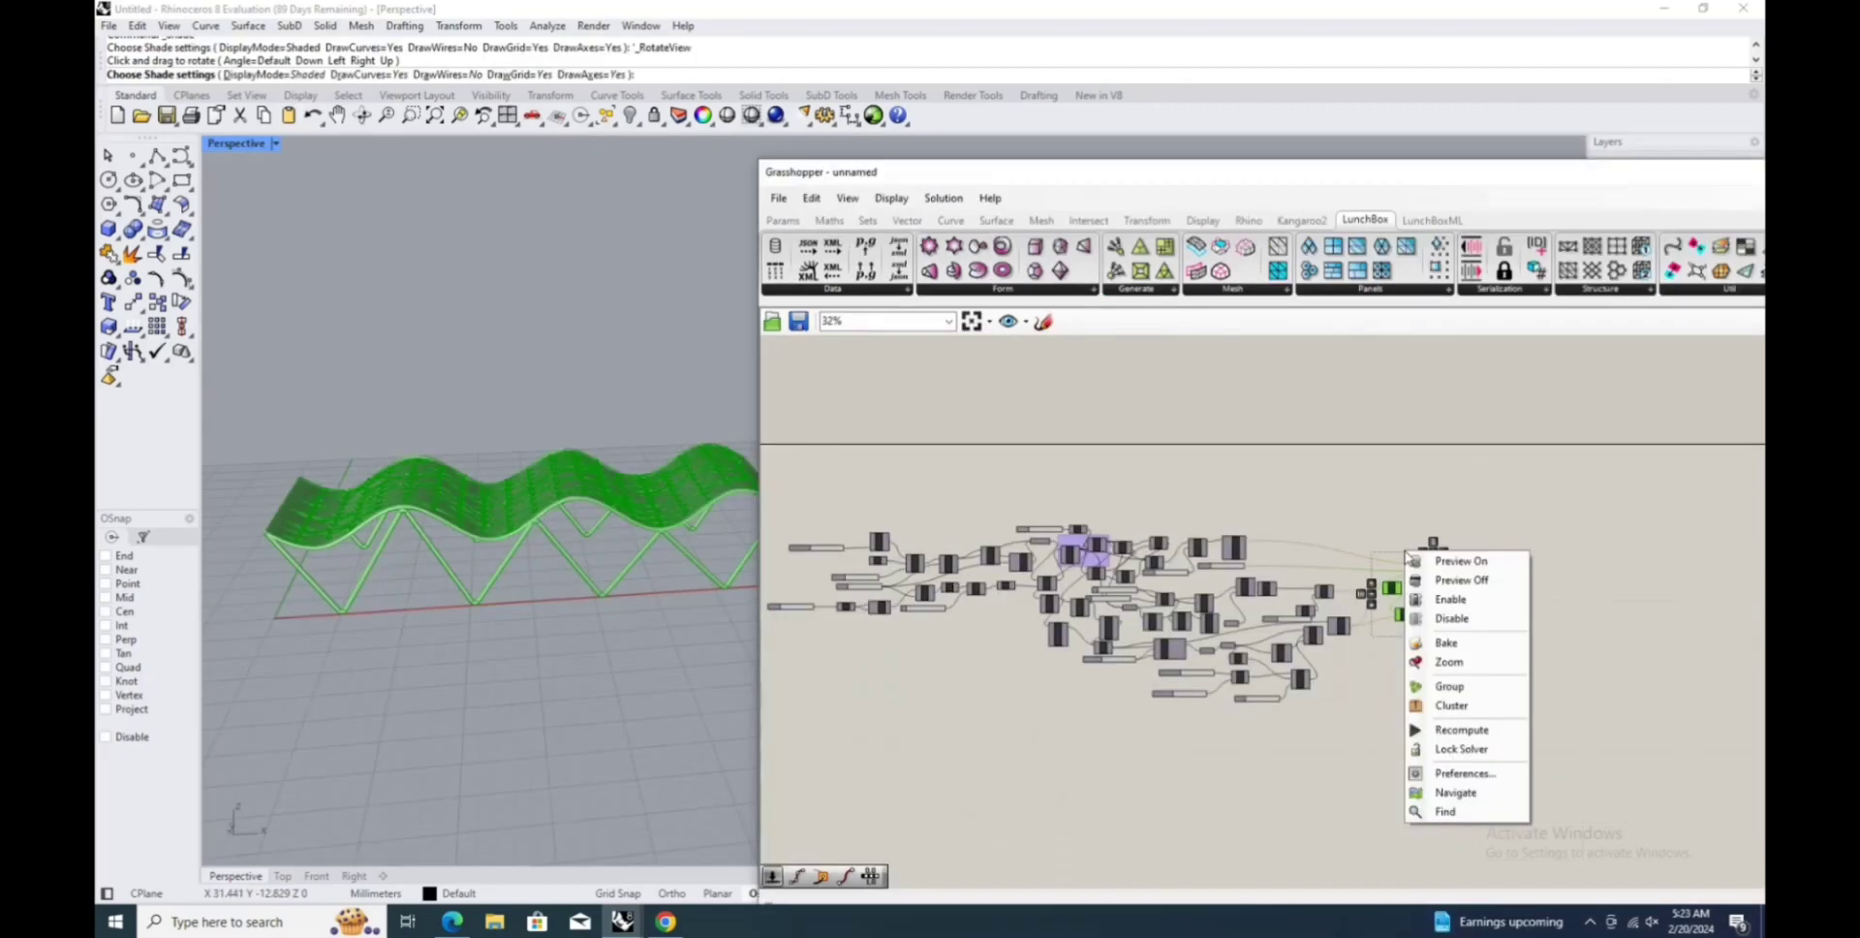
{"action": "left_click", "coordinate": [1313, 572]}
{"action": "left_click_drag", "start_coordinate": [954, 180], "coordinate": [1228, 182]}
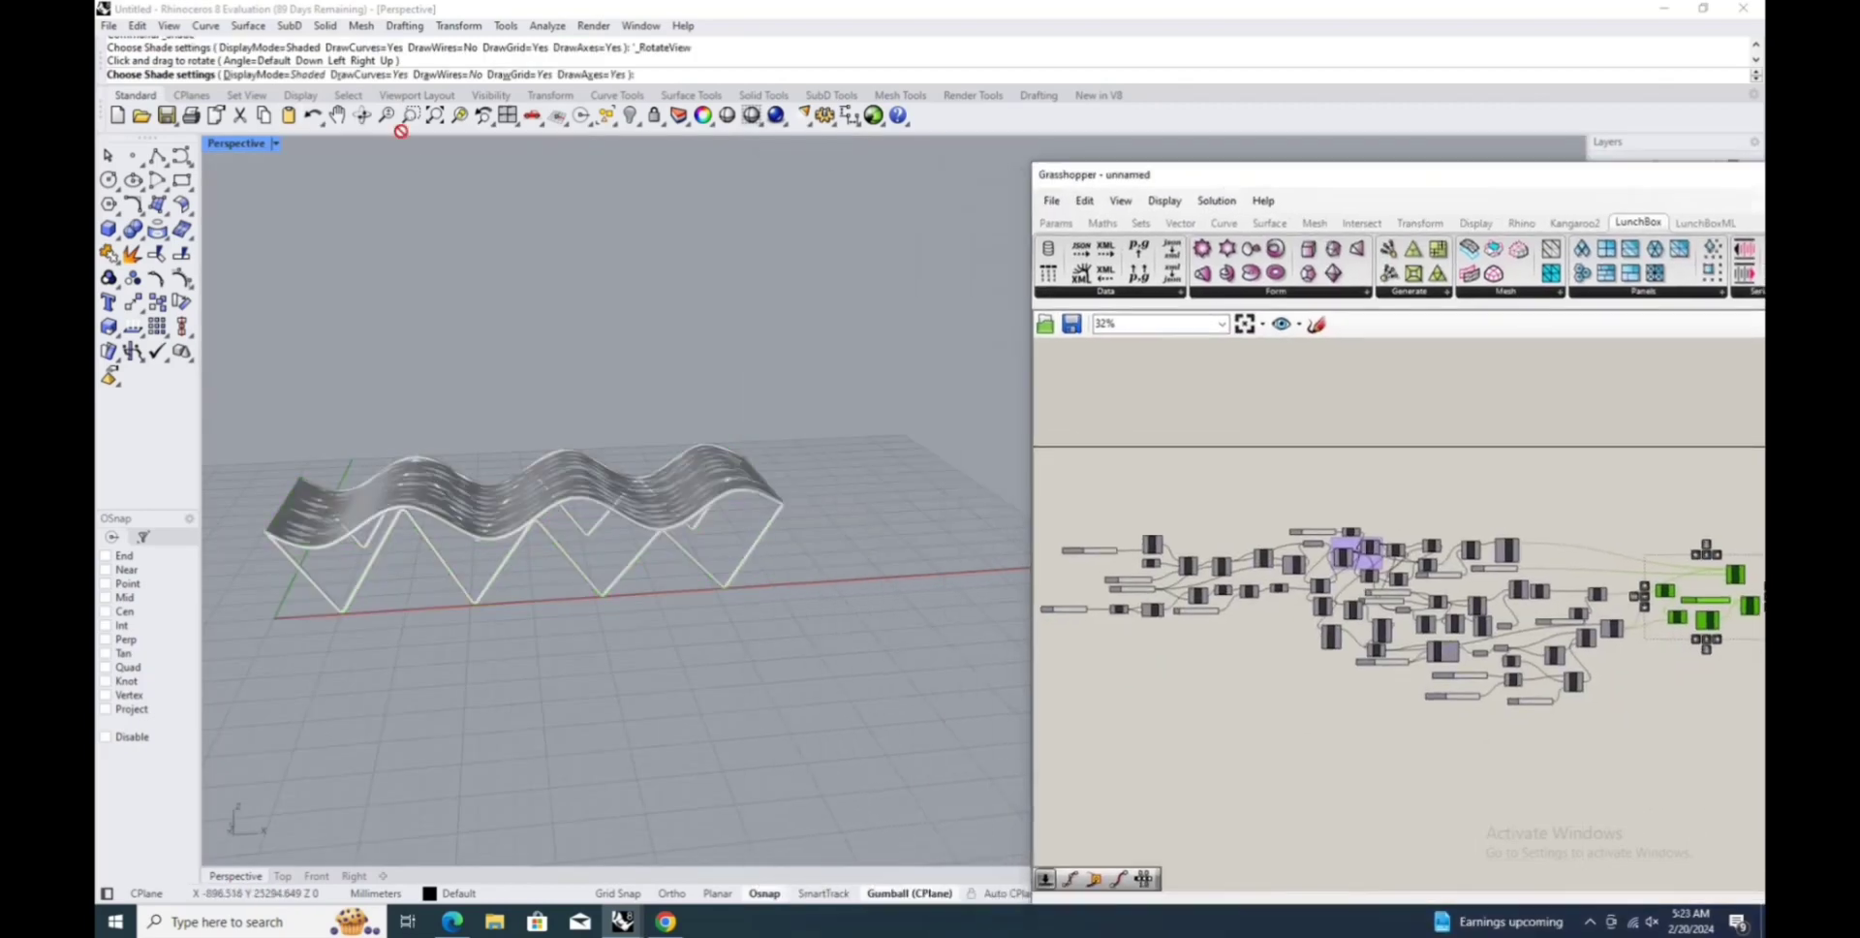
{"action": "right_click_drag", "start_coordinate": [401, 578], "coordinate": [480, 625]}
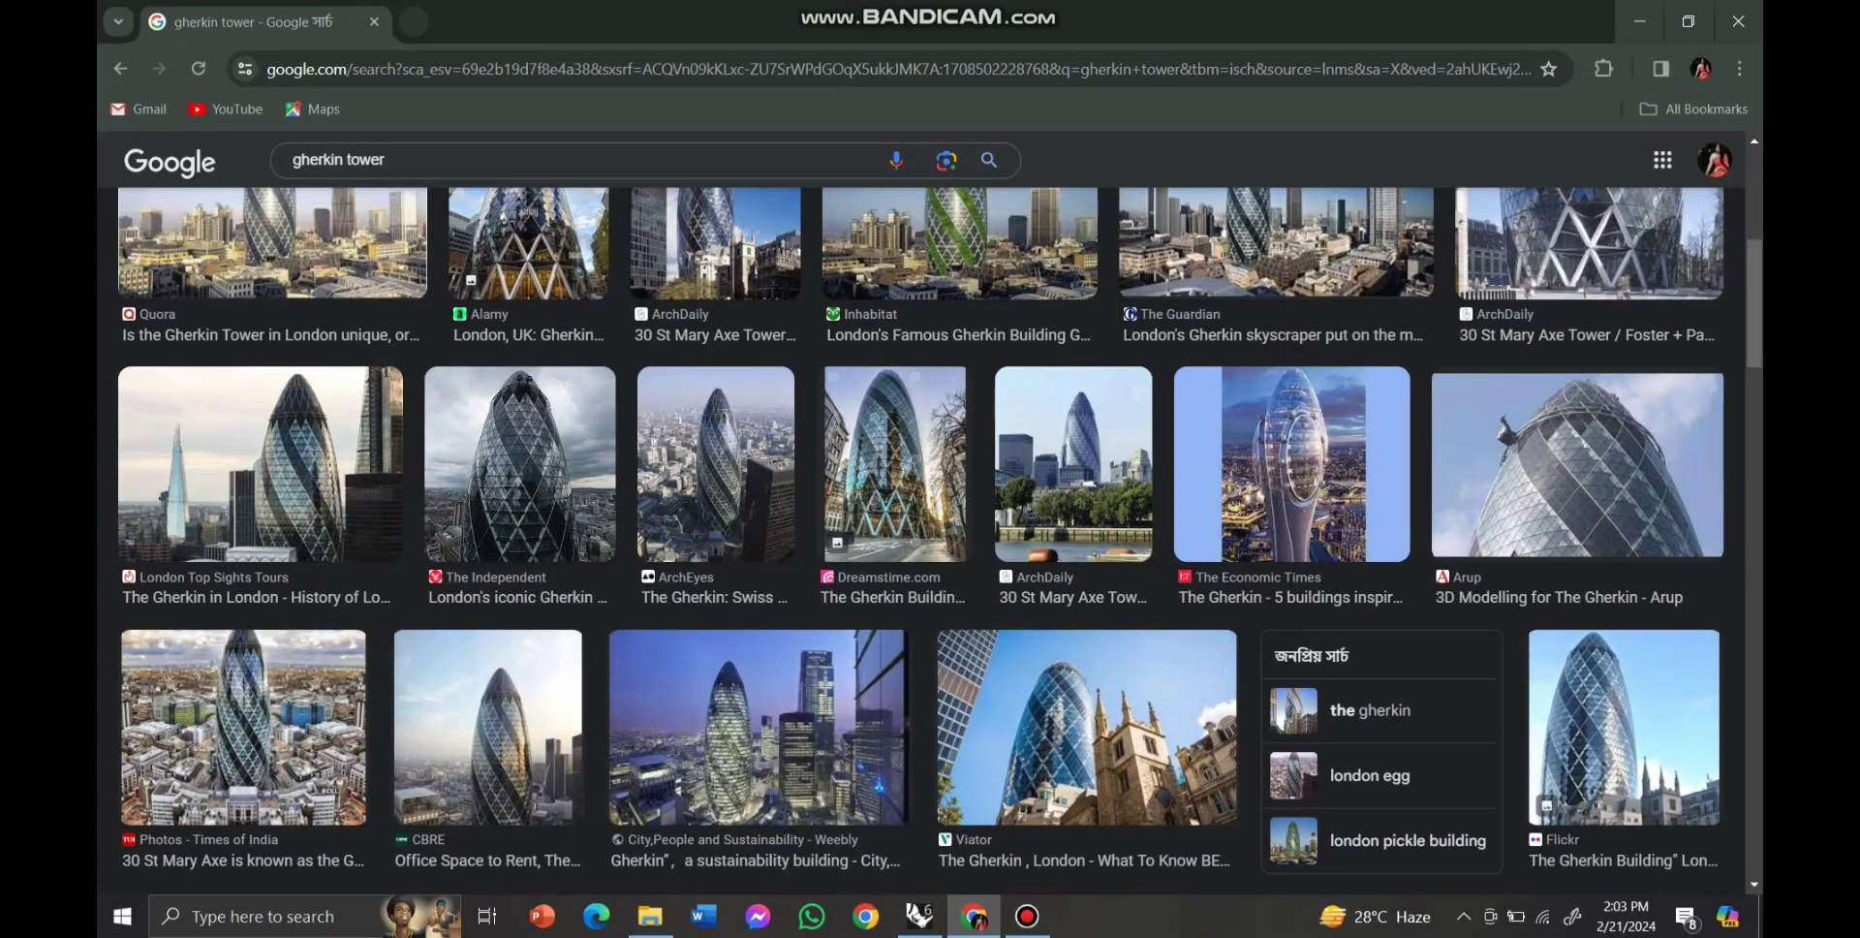
Look through the Google image results for the Gherkin tower as a design reference.
{"action": "scroll", "coordinate": [920, 542], "scroll_direction": "down", "scroll_amount": 1}
{"action": "scroll", "coordinate": [920, 543], "scroll_direction": "up", "scroll_amount": 1}
{"action": "scroll", "coordinate": [920, 542], "scroll_direction": "up", "scroll_amount": 5}
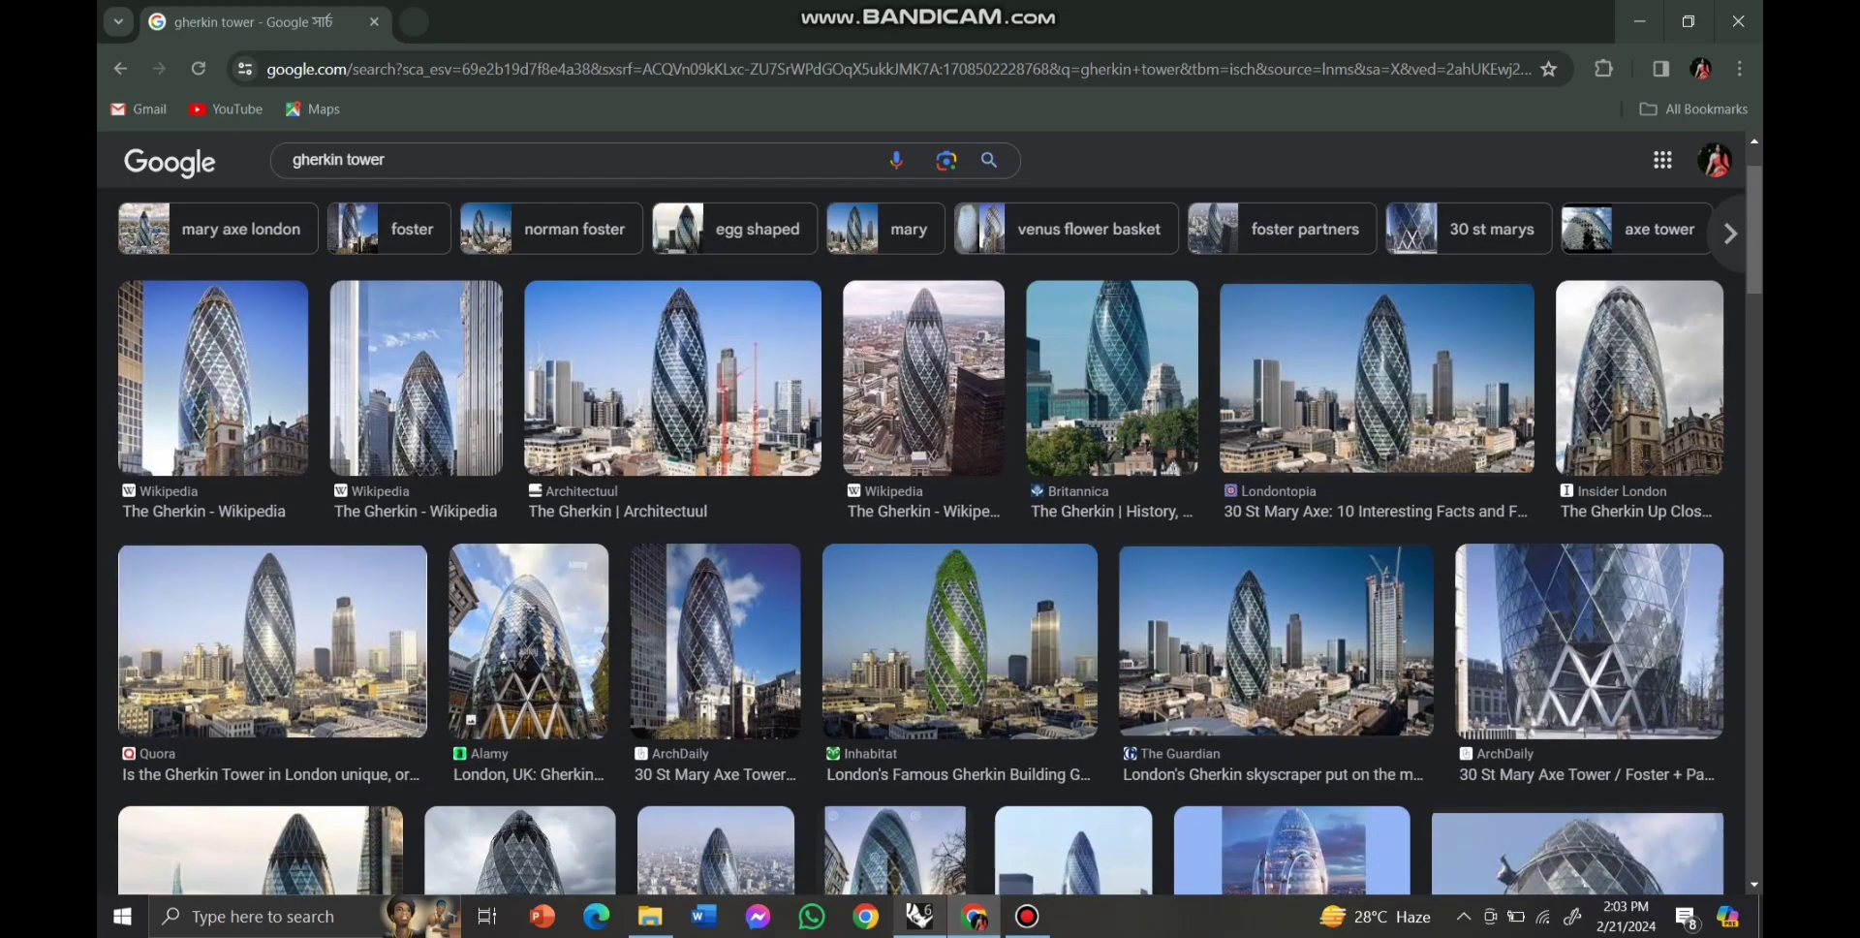
Switch to Rhino and maximize the Perspective viewport of the empty document.
{"action": "left_click", "coordinate": [920, 915]}
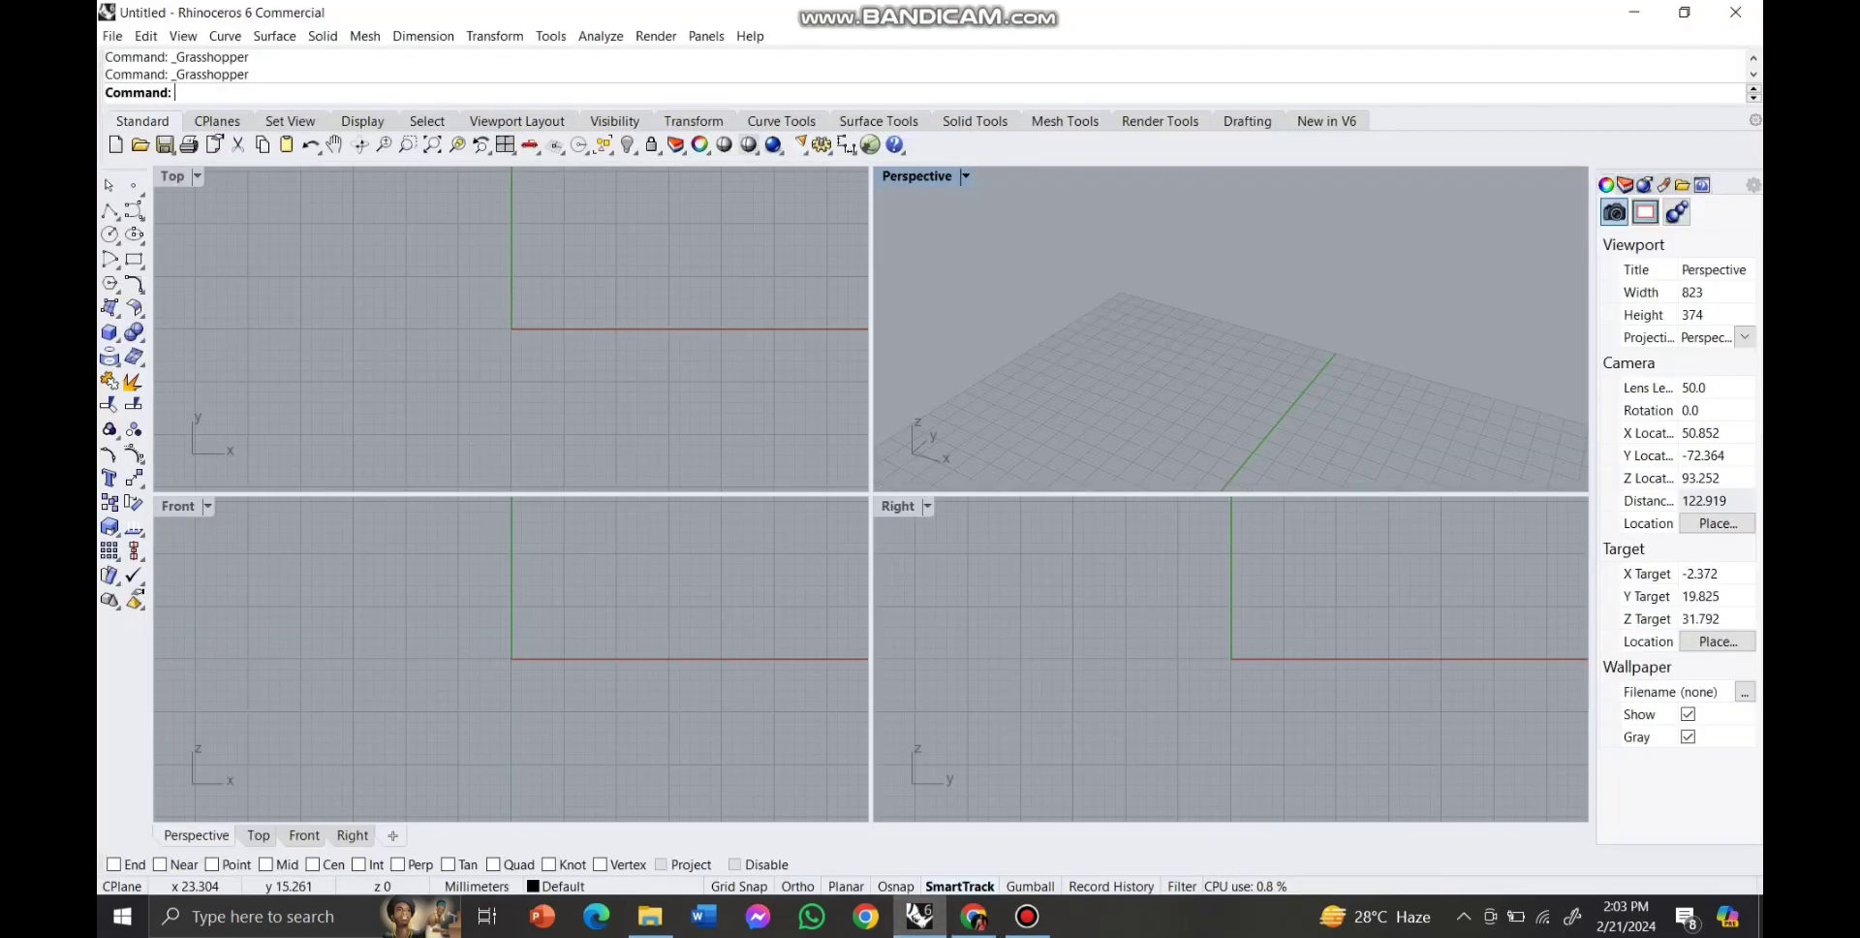
{"action": "double_click", "coordinate": [903, 177]}
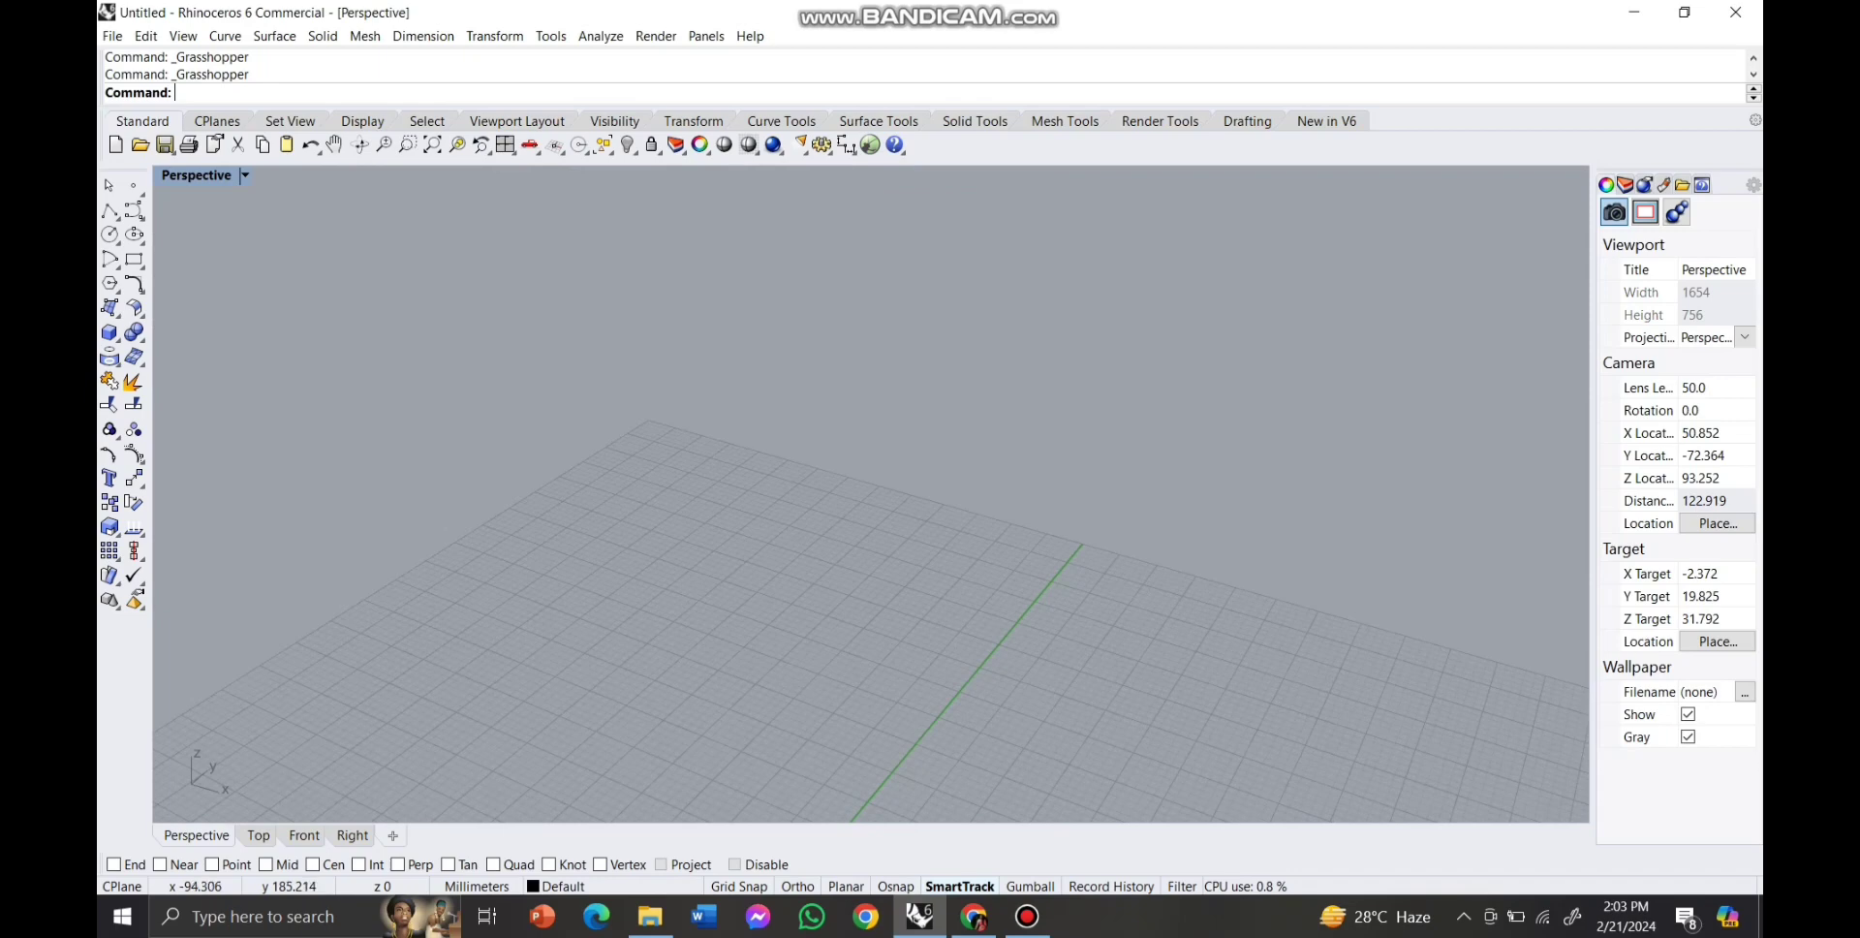
{"action": "scroll", "coordinate": [593, 318], "scroll_direction": "down", "scroll_amount": 6}
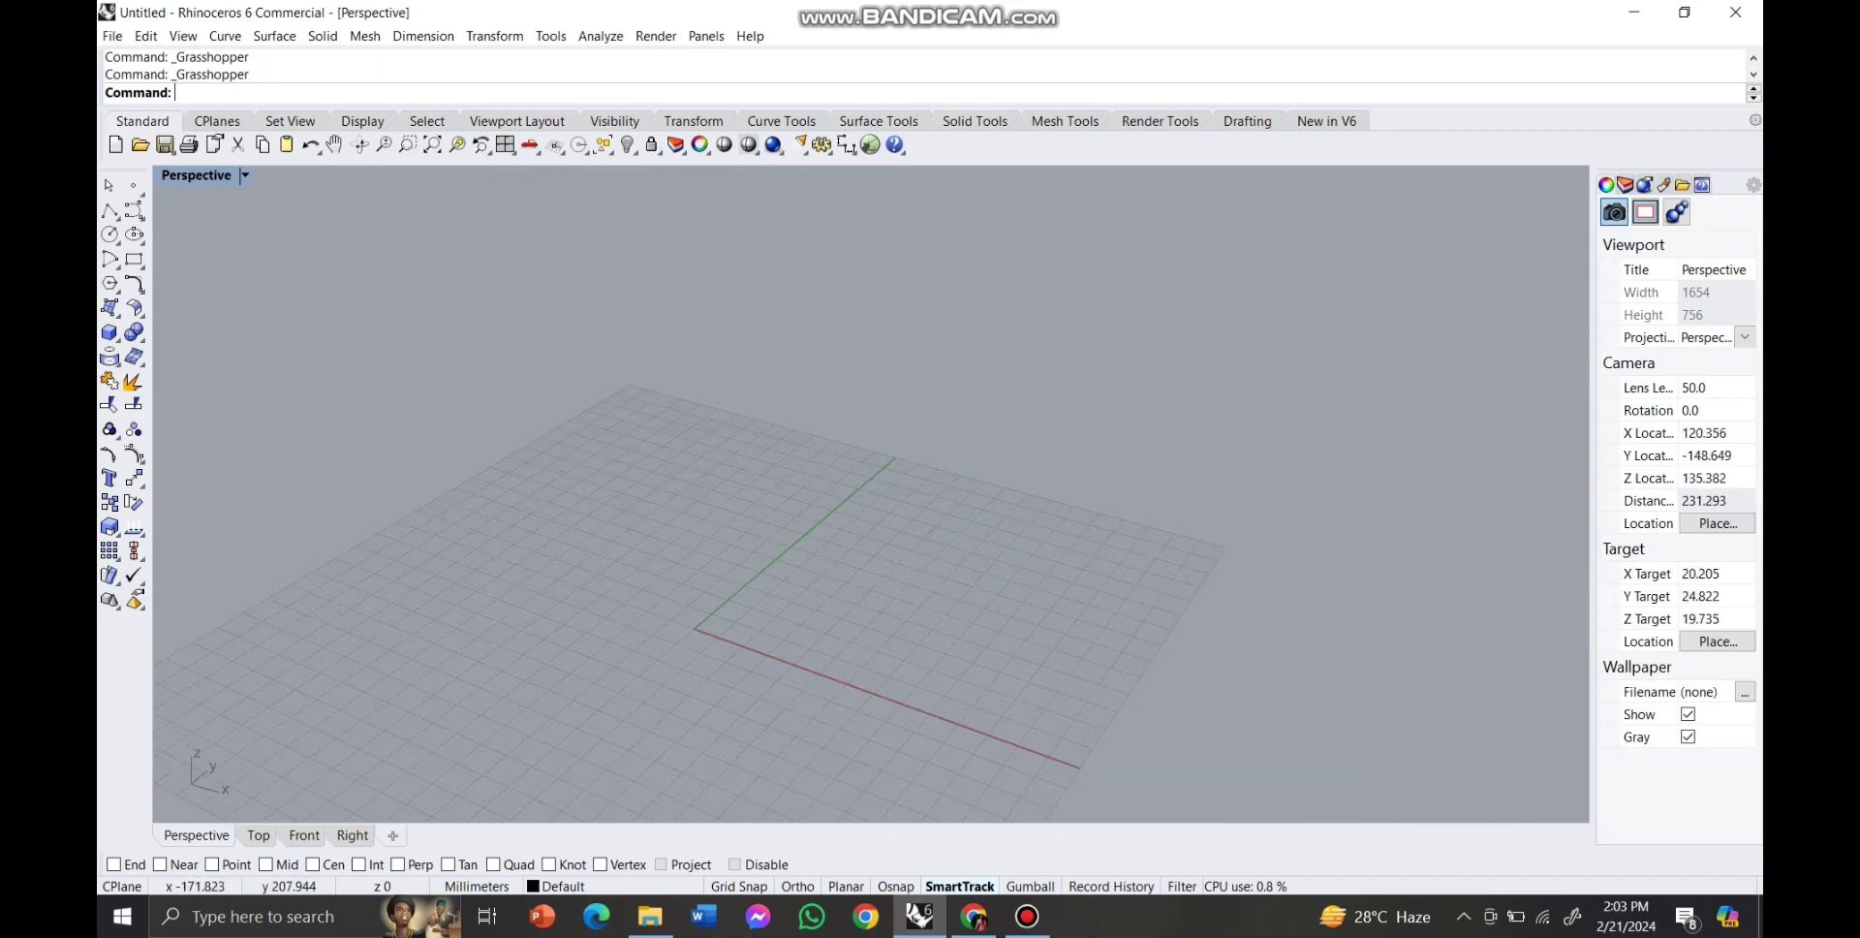
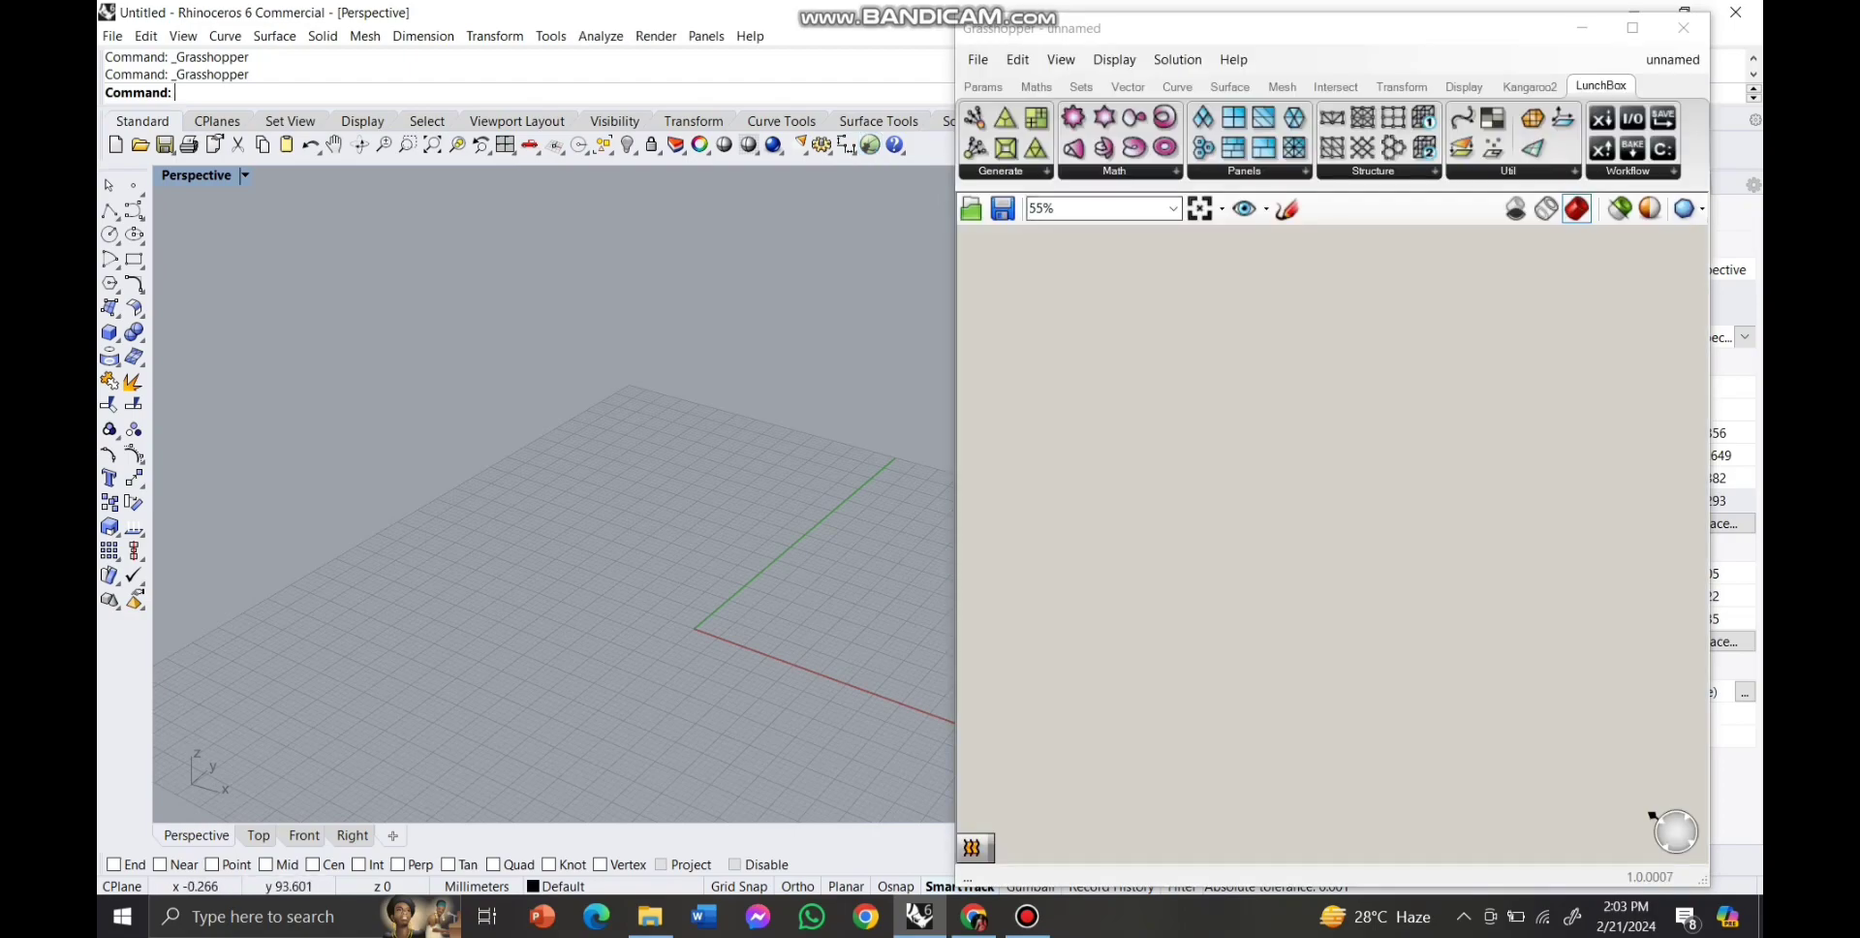
Place a Series component and a plane-and-radius Circle component on the empty canvas, with space between them.
{"action": "double_click", "coordinate": [1061, 405]}
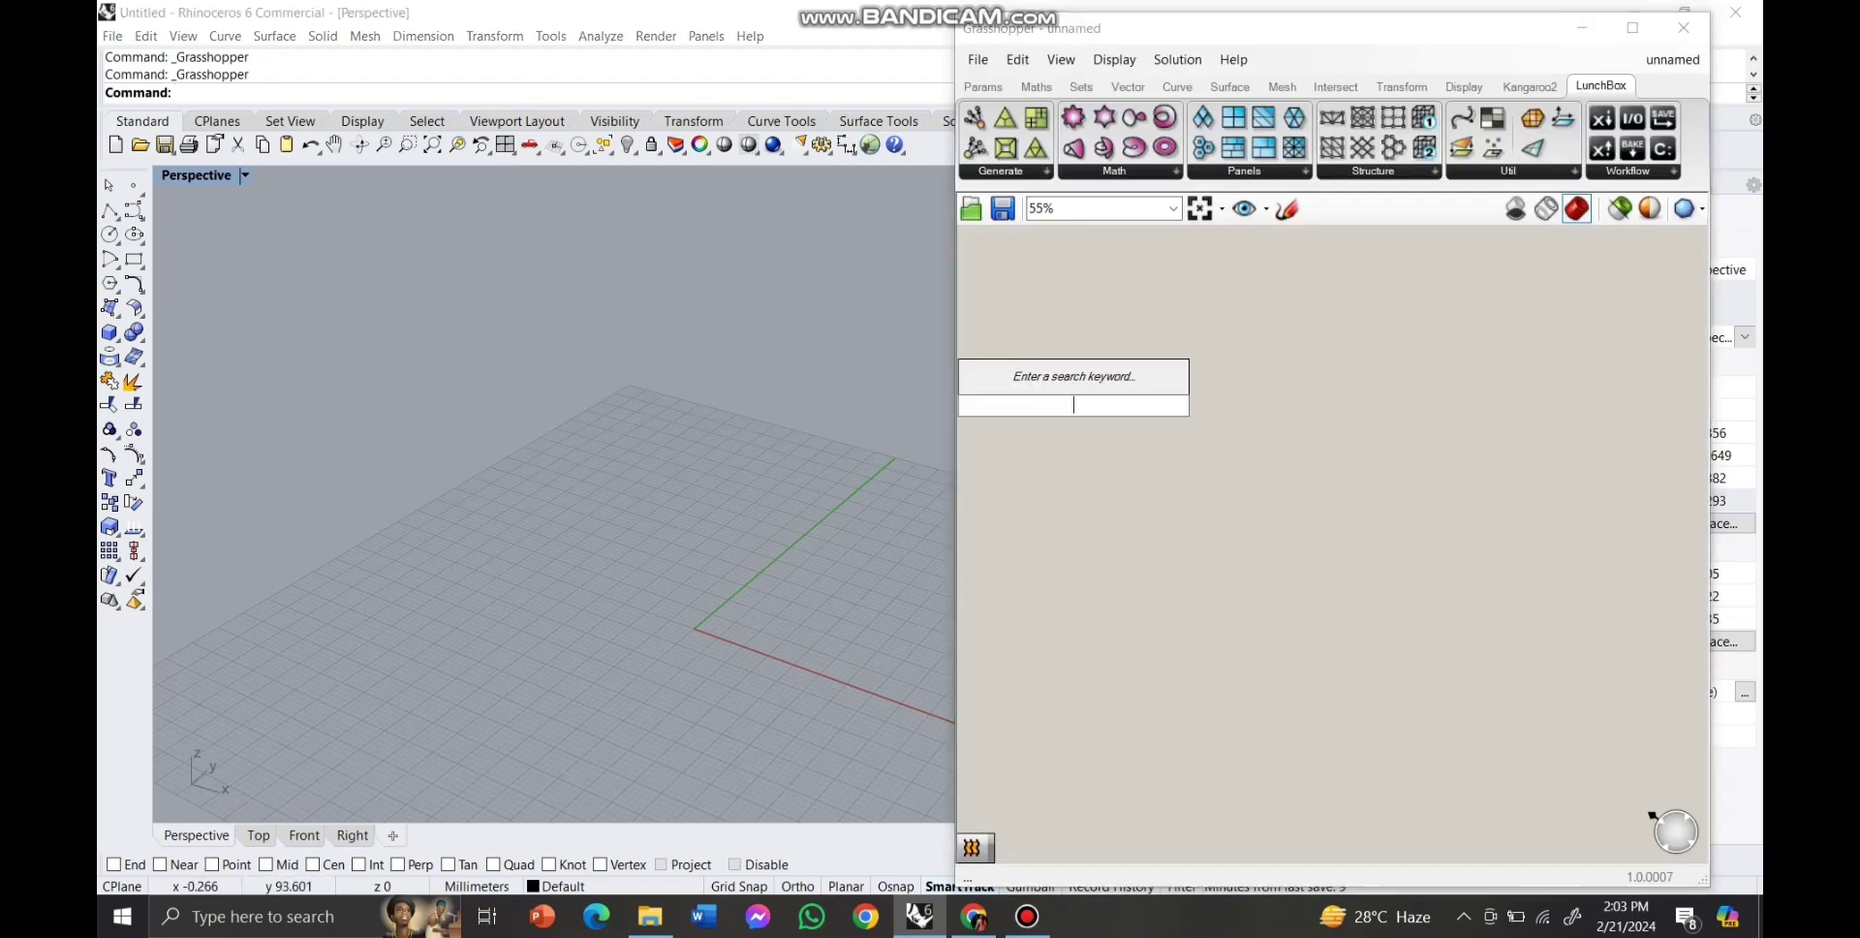
{"action": "type", "text": "ser"}
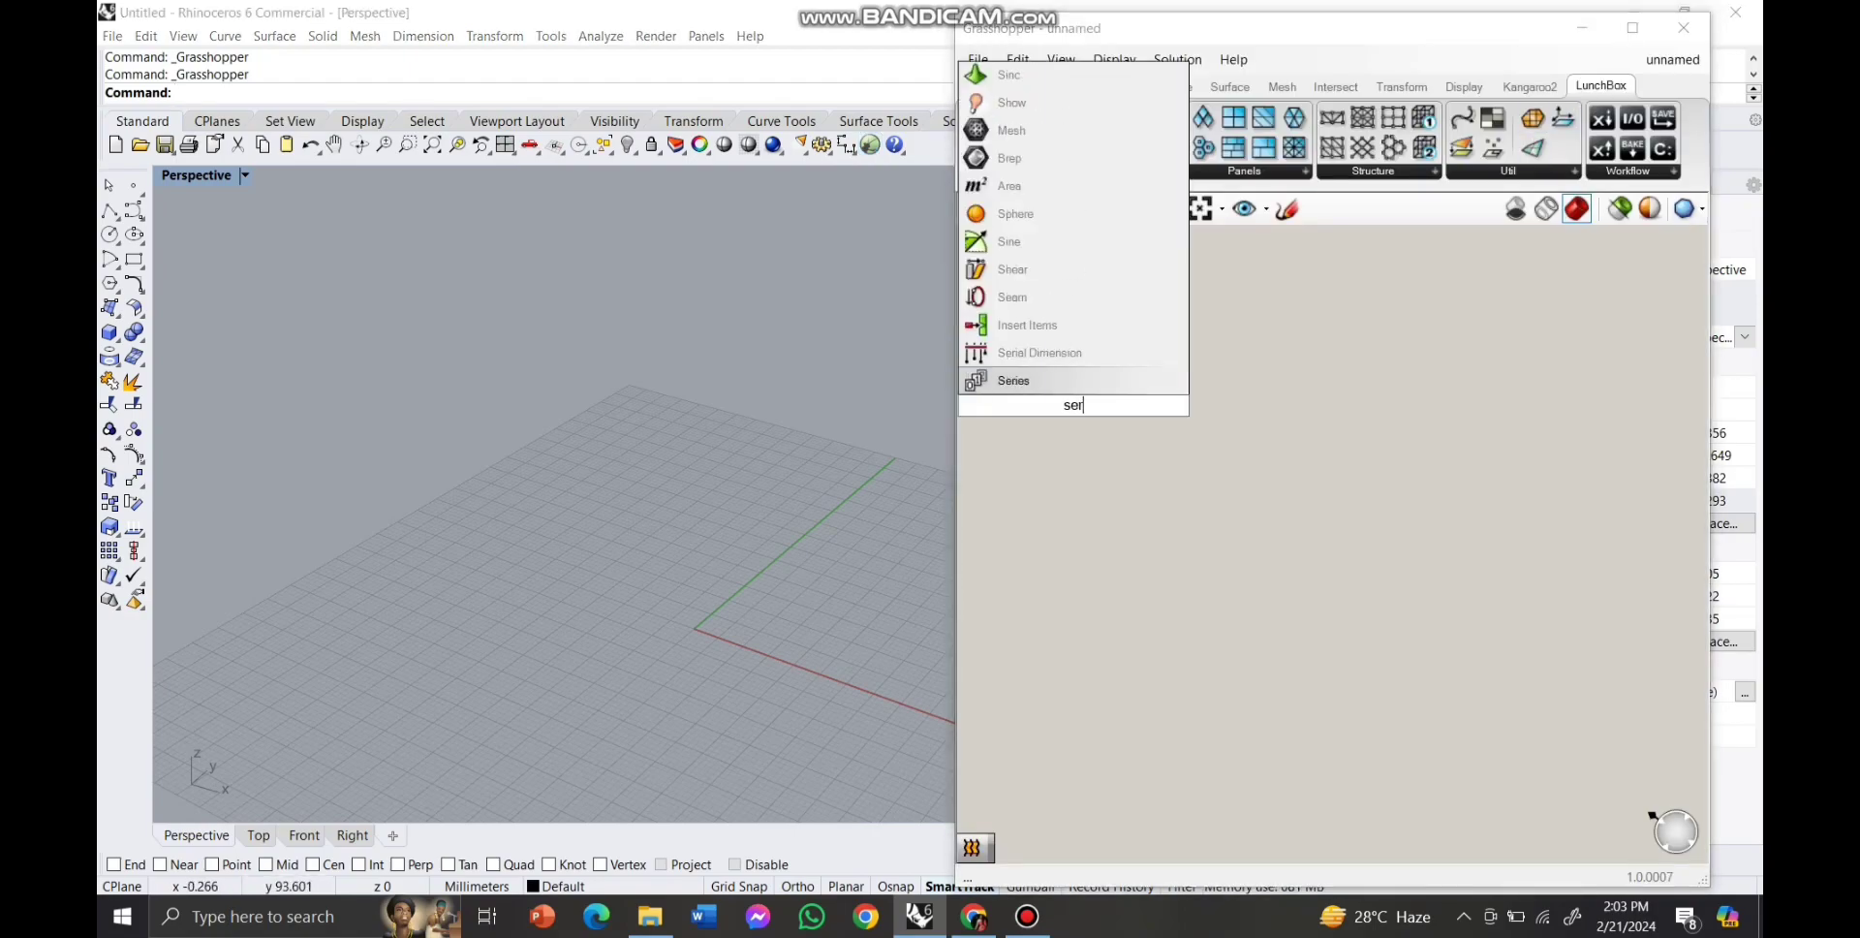
{"action": "key", "text": "Return"}
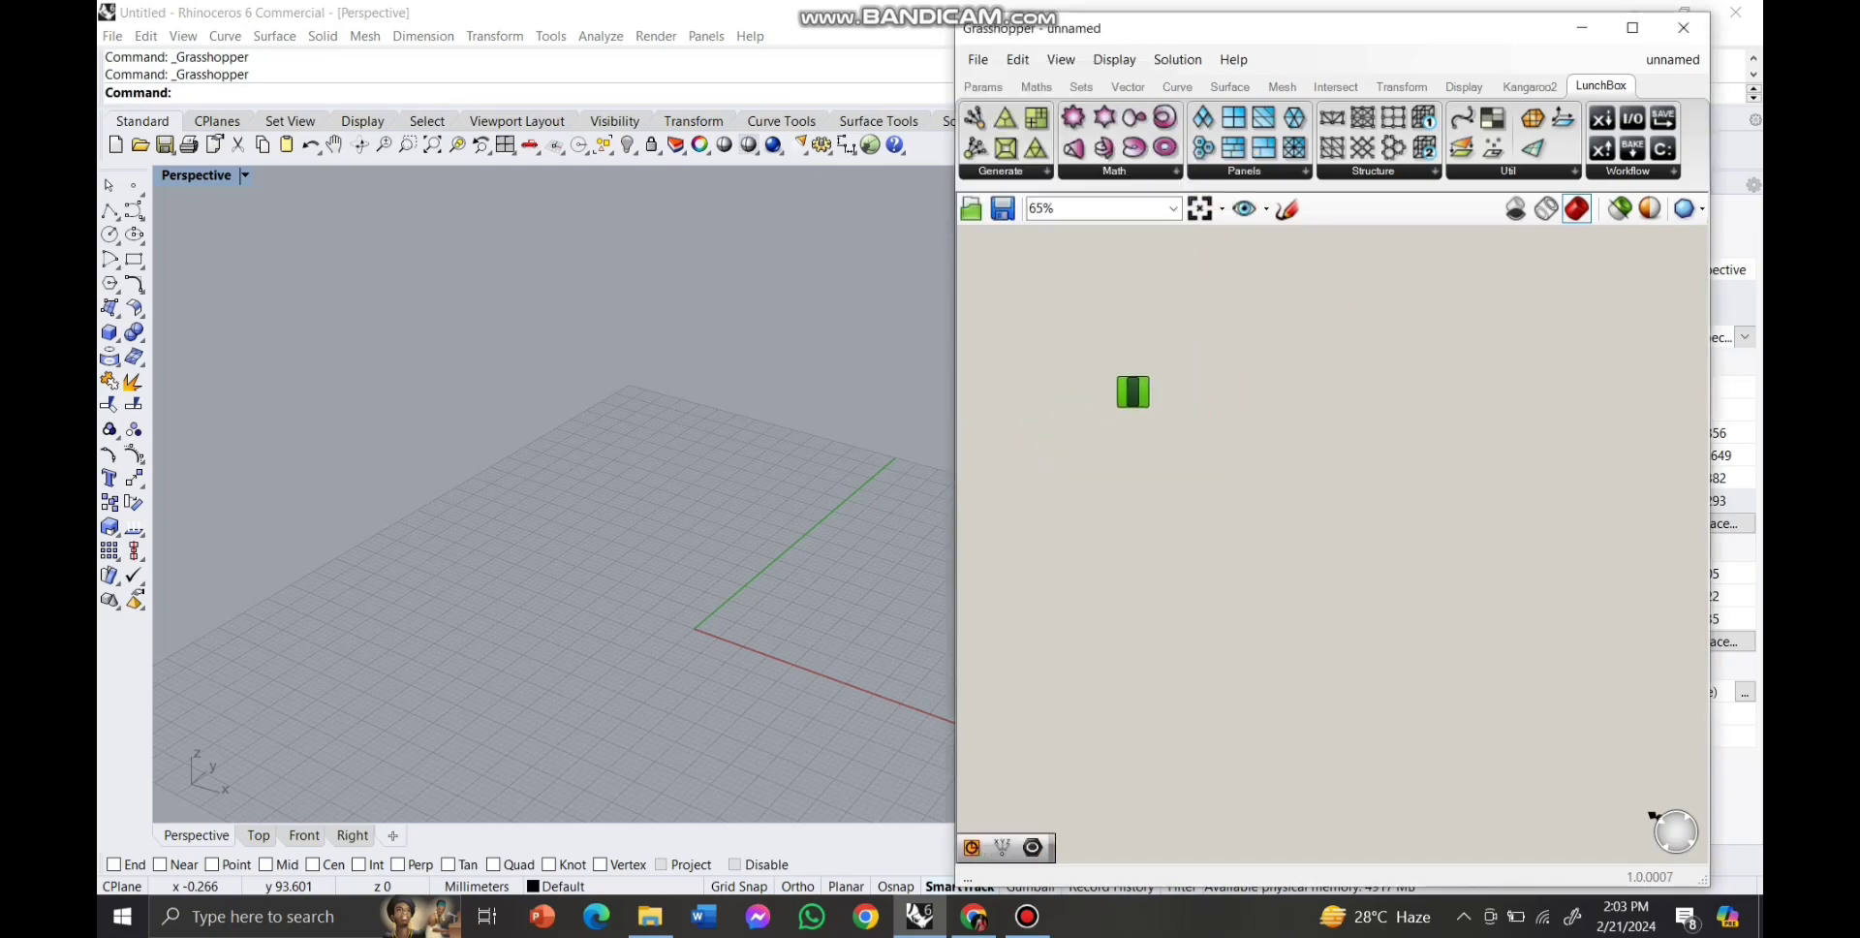
{"action": "double_click", "coordinate": [1211, 386]}
{"action": "type", "text": "circl"}
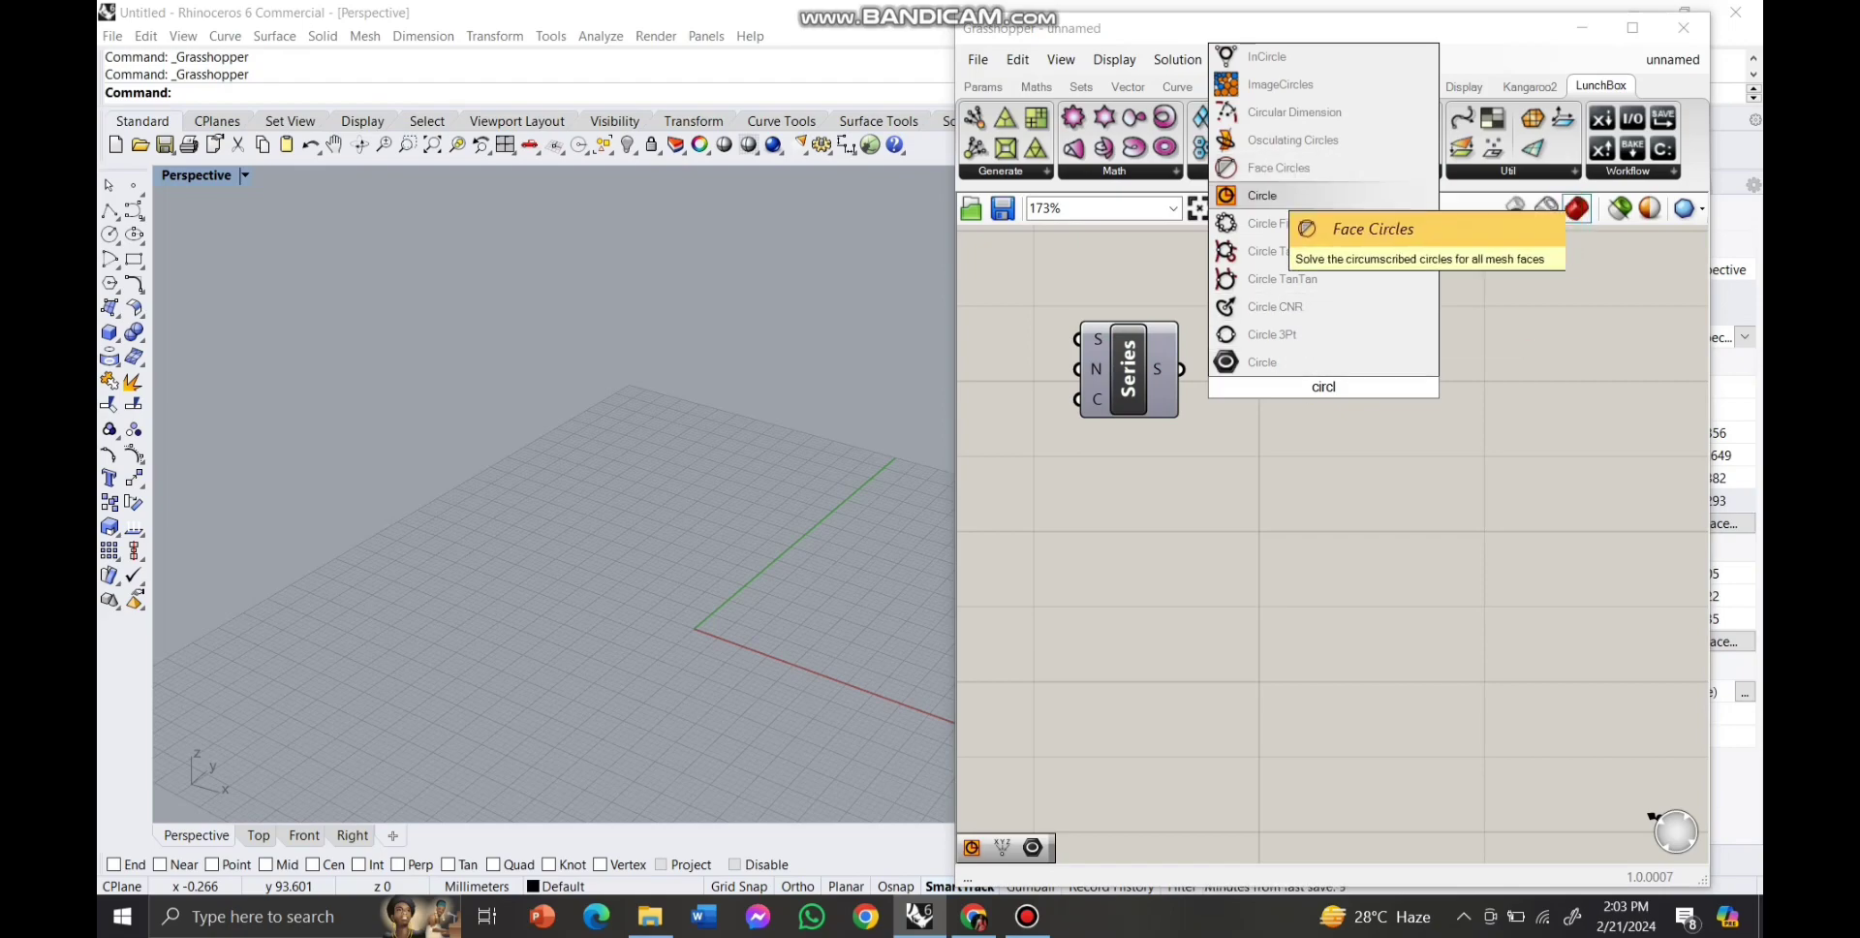
{"action": "left_click", "coordinate": [1269, 197]}
{"action": "left_click_drag", "start_coordinate": [1321, 387], "coordinate": [1510, 372]}
{"action": "scroll", "coordinate": [682, 613], "scroll_direction": "up", "scroll_amount": 5}
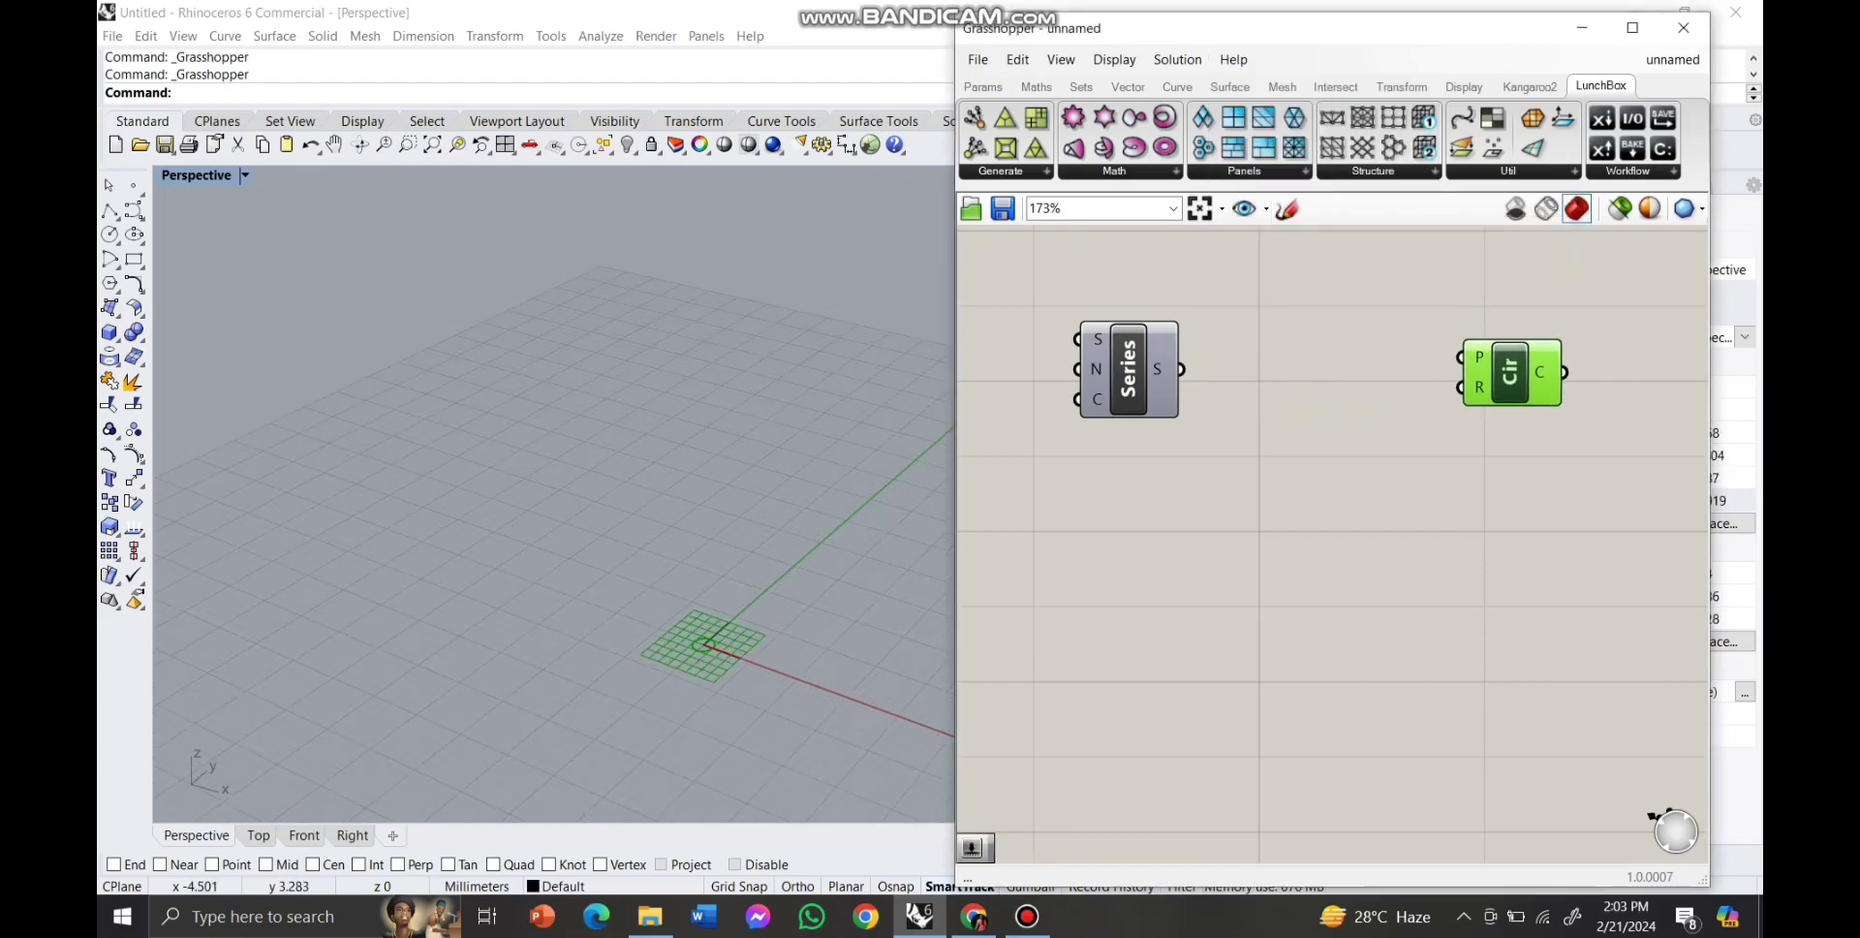
{"action": "scroll", "coordinate": [1124, 371], "scroll_direction": "up", "scroll_amount": 1}
{"action": "left_click_drag", "start_coordinate": [1124, 371], "coordinate": [1259, 380]}
Add number sliders of 3 and 20 and connect them to the Series step and count inputs.
{"action": "left_click", "coordinate": [1104, 407]}
{"action": "double_click", "coordinate": [1073, 365]}
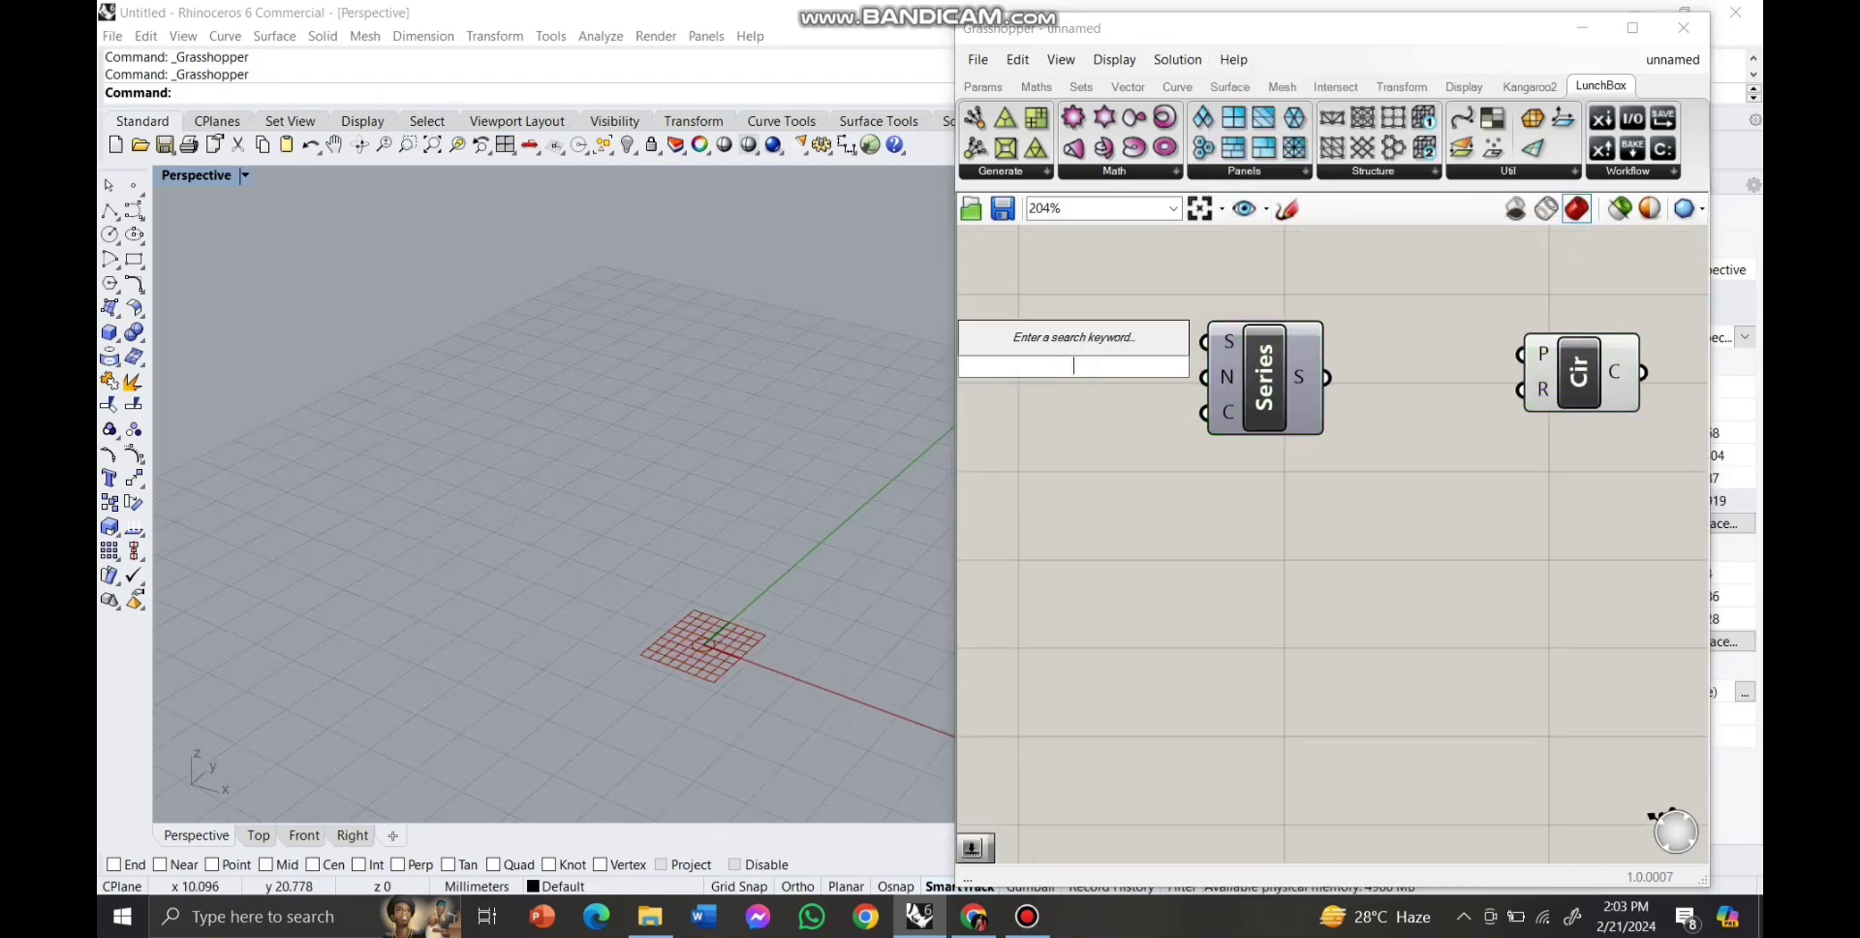
{"action": "type", "text": "3"}
{"action": "key", "text": "Return"}
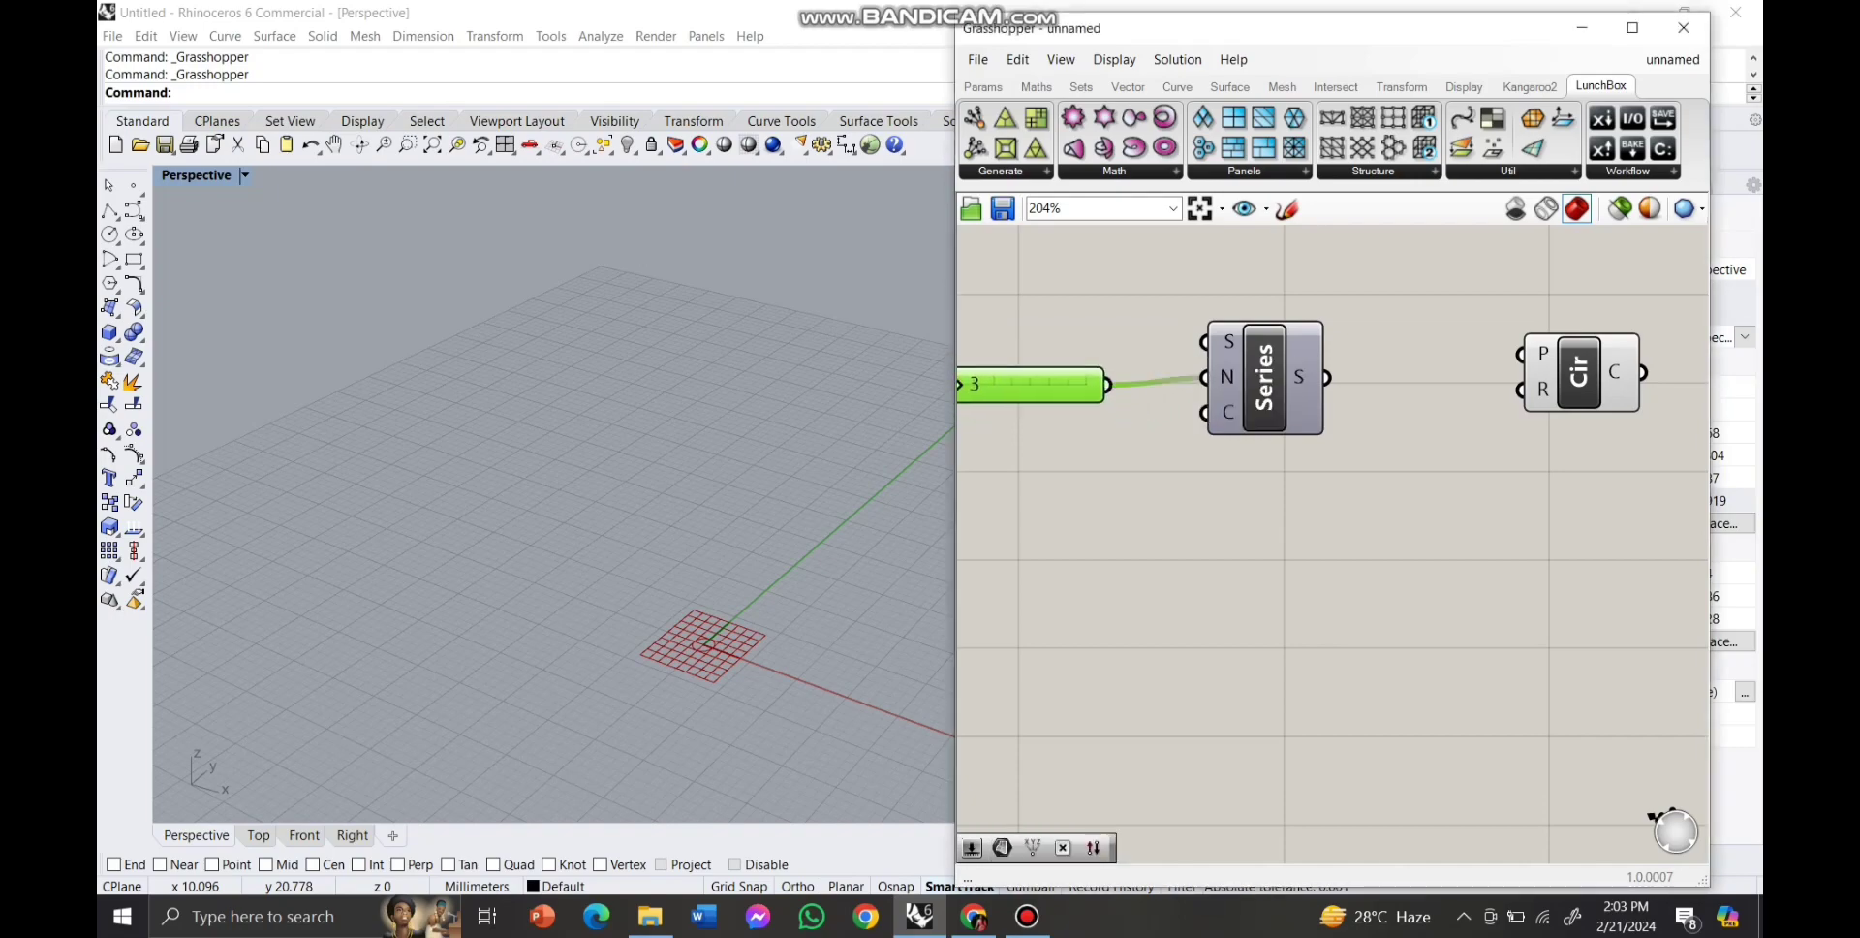
{"action": "double_click", "coordinate": [1018, 441]}
{"action": "type", "text": "20"}
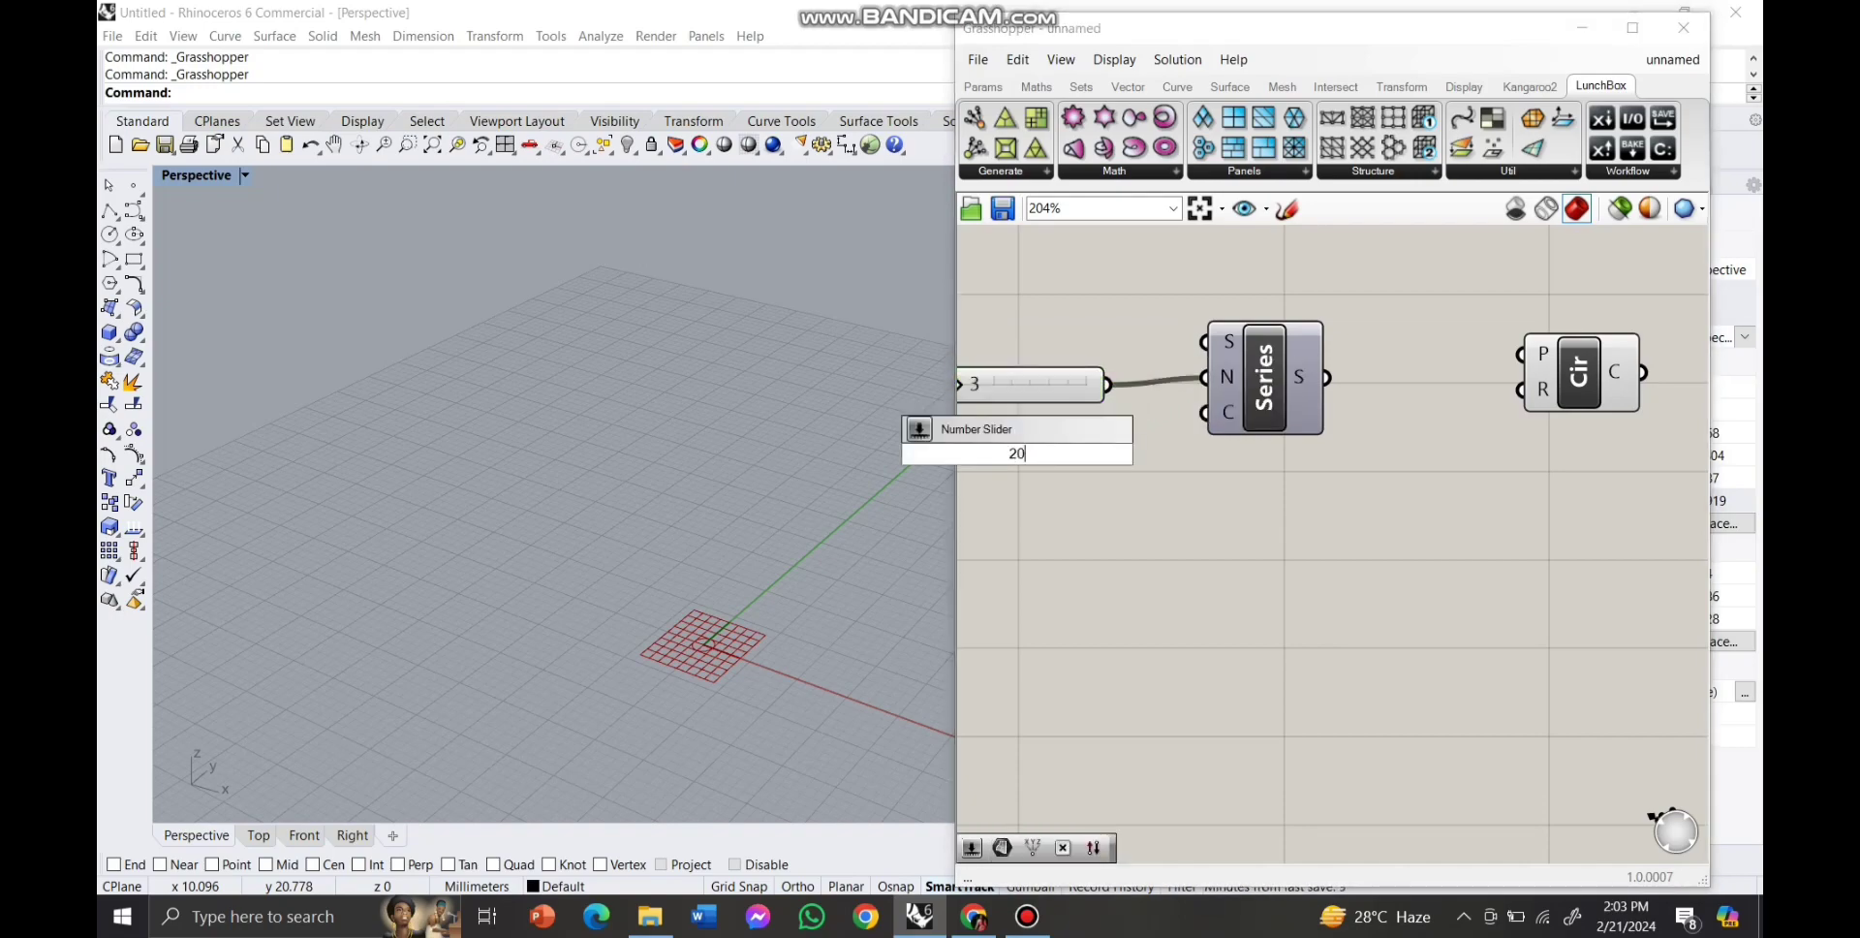
{"action": "key", "text": "Return"}
{"action": "scroll", "coordinate": [1100, 388], "scroll_direction": "down", "scroll_amount": 3}
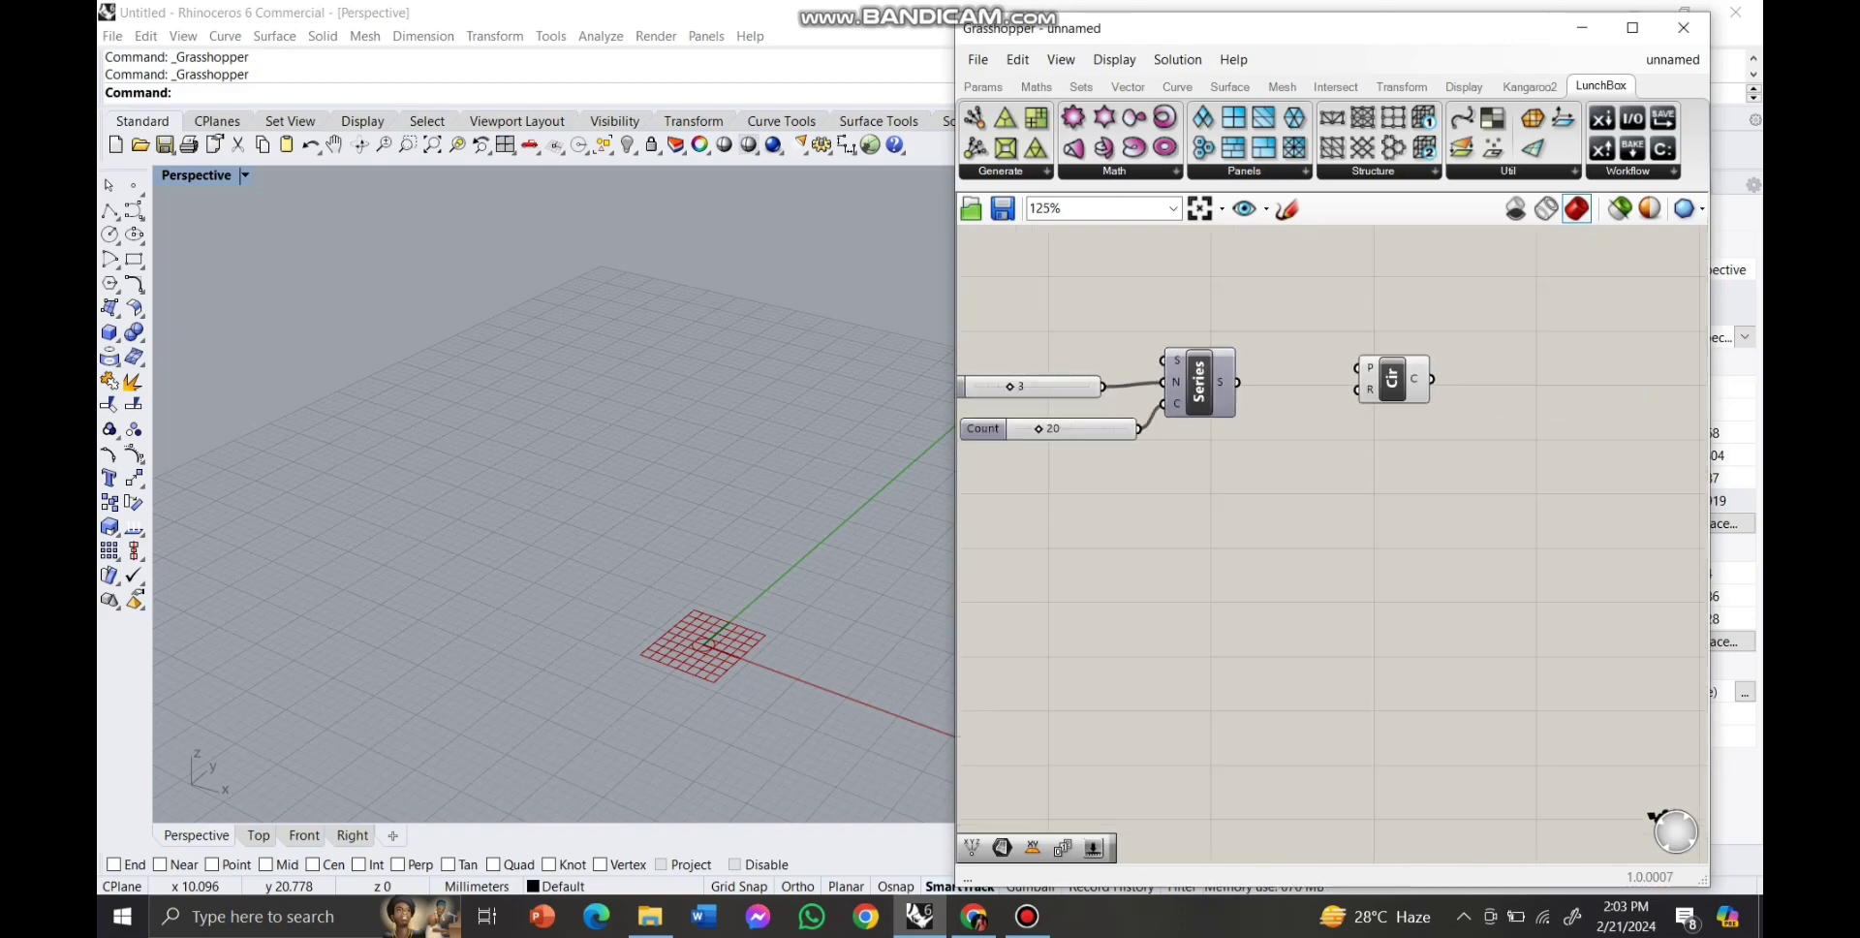
Add a Construct Point component between Series and Circle and feed the series into its Z coordinate.
{"action": "scroll", "coordinate": [1301, 383], "scroll_direction": "up", "scroll_amount": 1}
{"action": "left_click_drag", "start_coordinate": [1405, 379], "coordinate": [1461, 378]}
{"action": "double_click", "coordinate": [1287, 398]}
{"action": "type", "text": "c"}
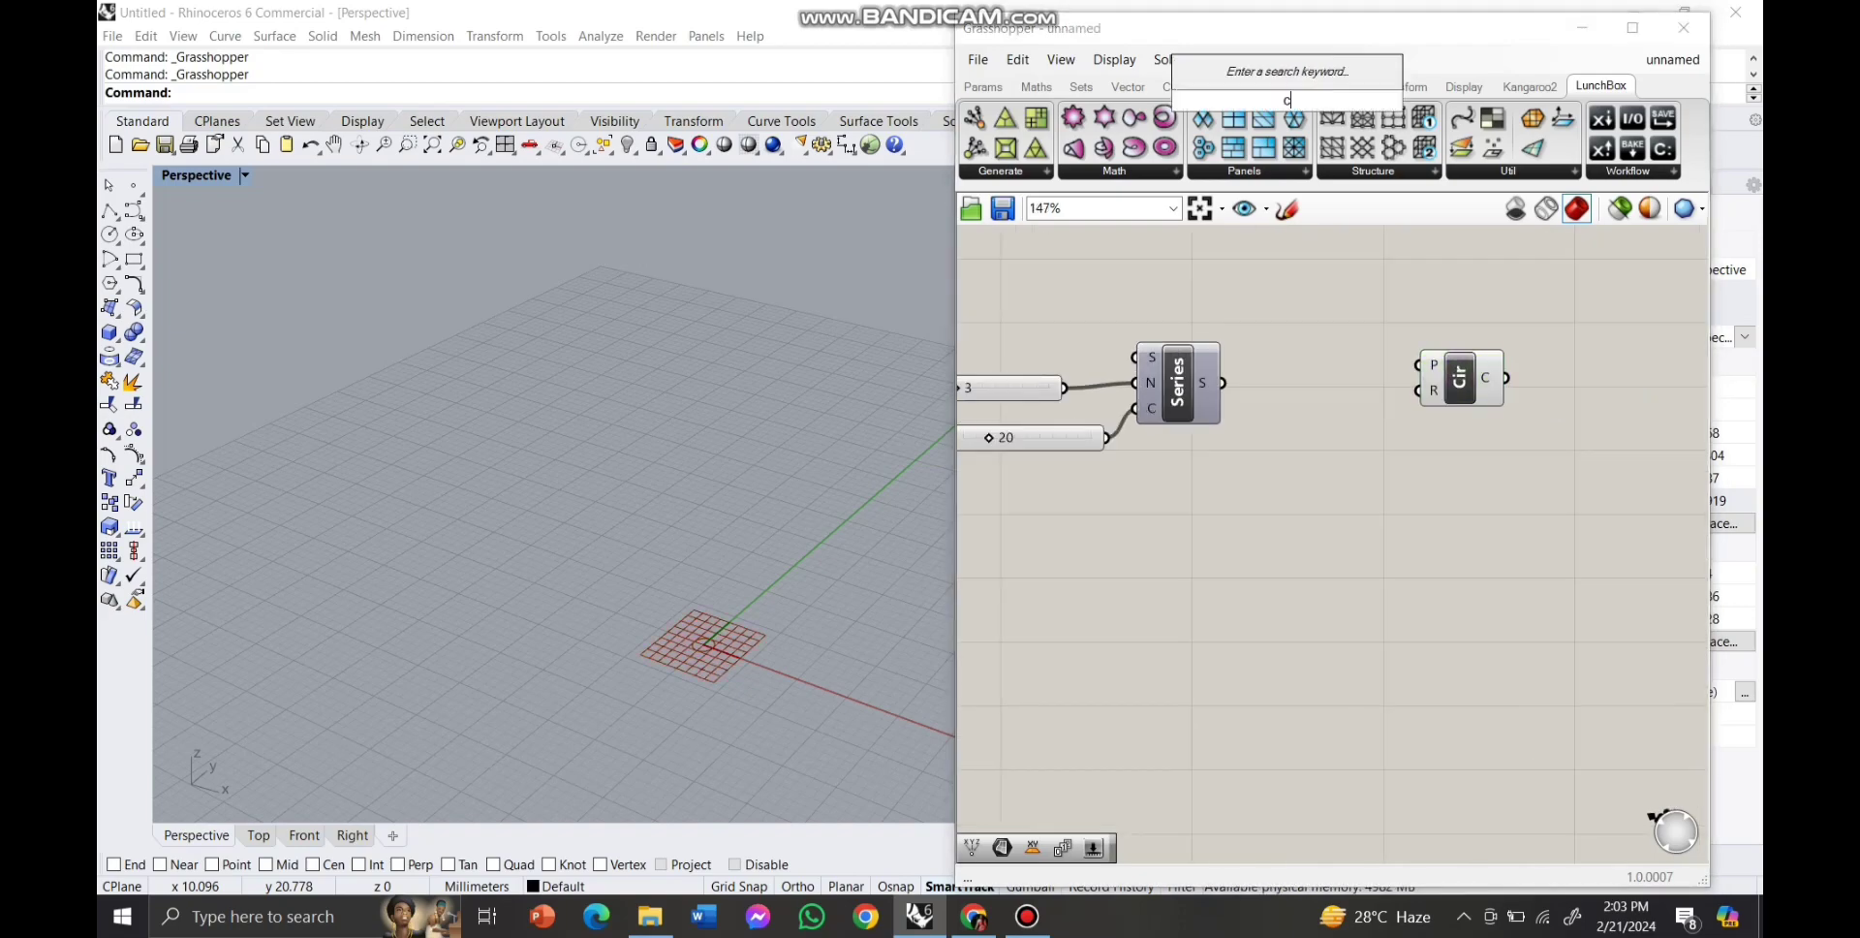
{"action": "type", "text": "onstr"}
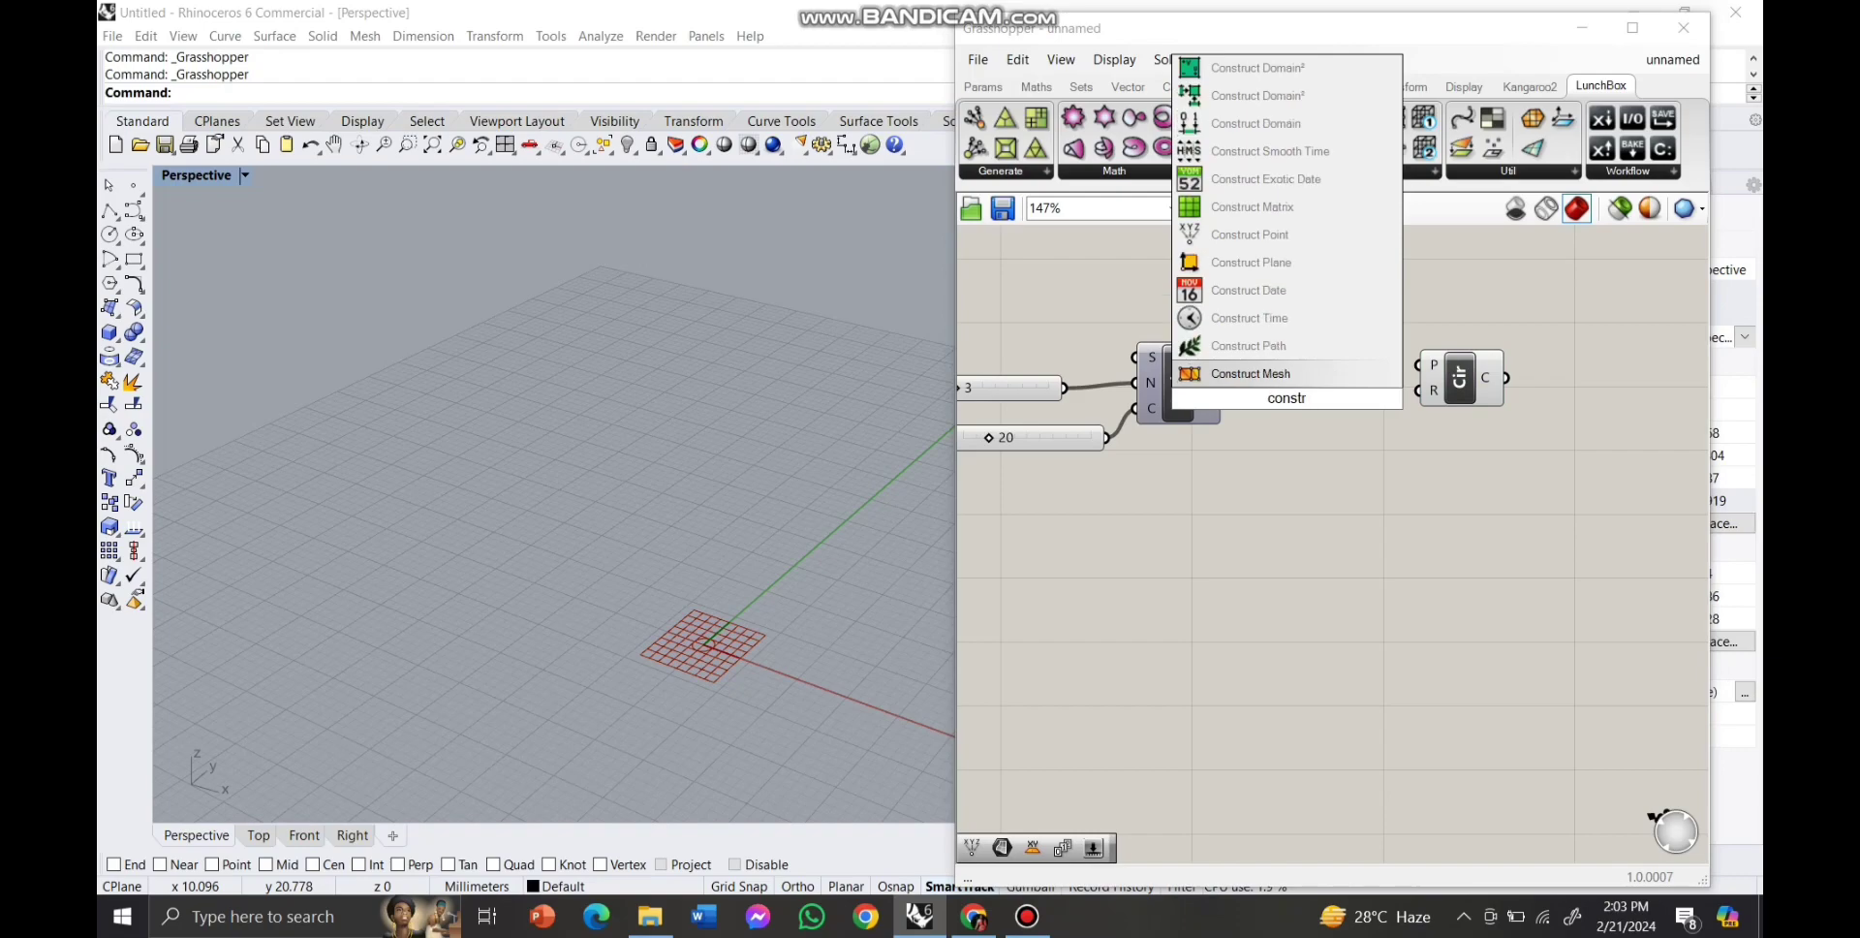
{"action": "left_click", "coordinate": [1250, 234]}
{"action": "mouse_move", "coordinate": [1283, 398]}
{"action": "left_mouse_down"}
{"action": "mouse_move", "coordinate": [1320, 366]}
{"action": "mouse_move", "coordinate": [1281, 396]}
{"action": "left_mouse_up"}
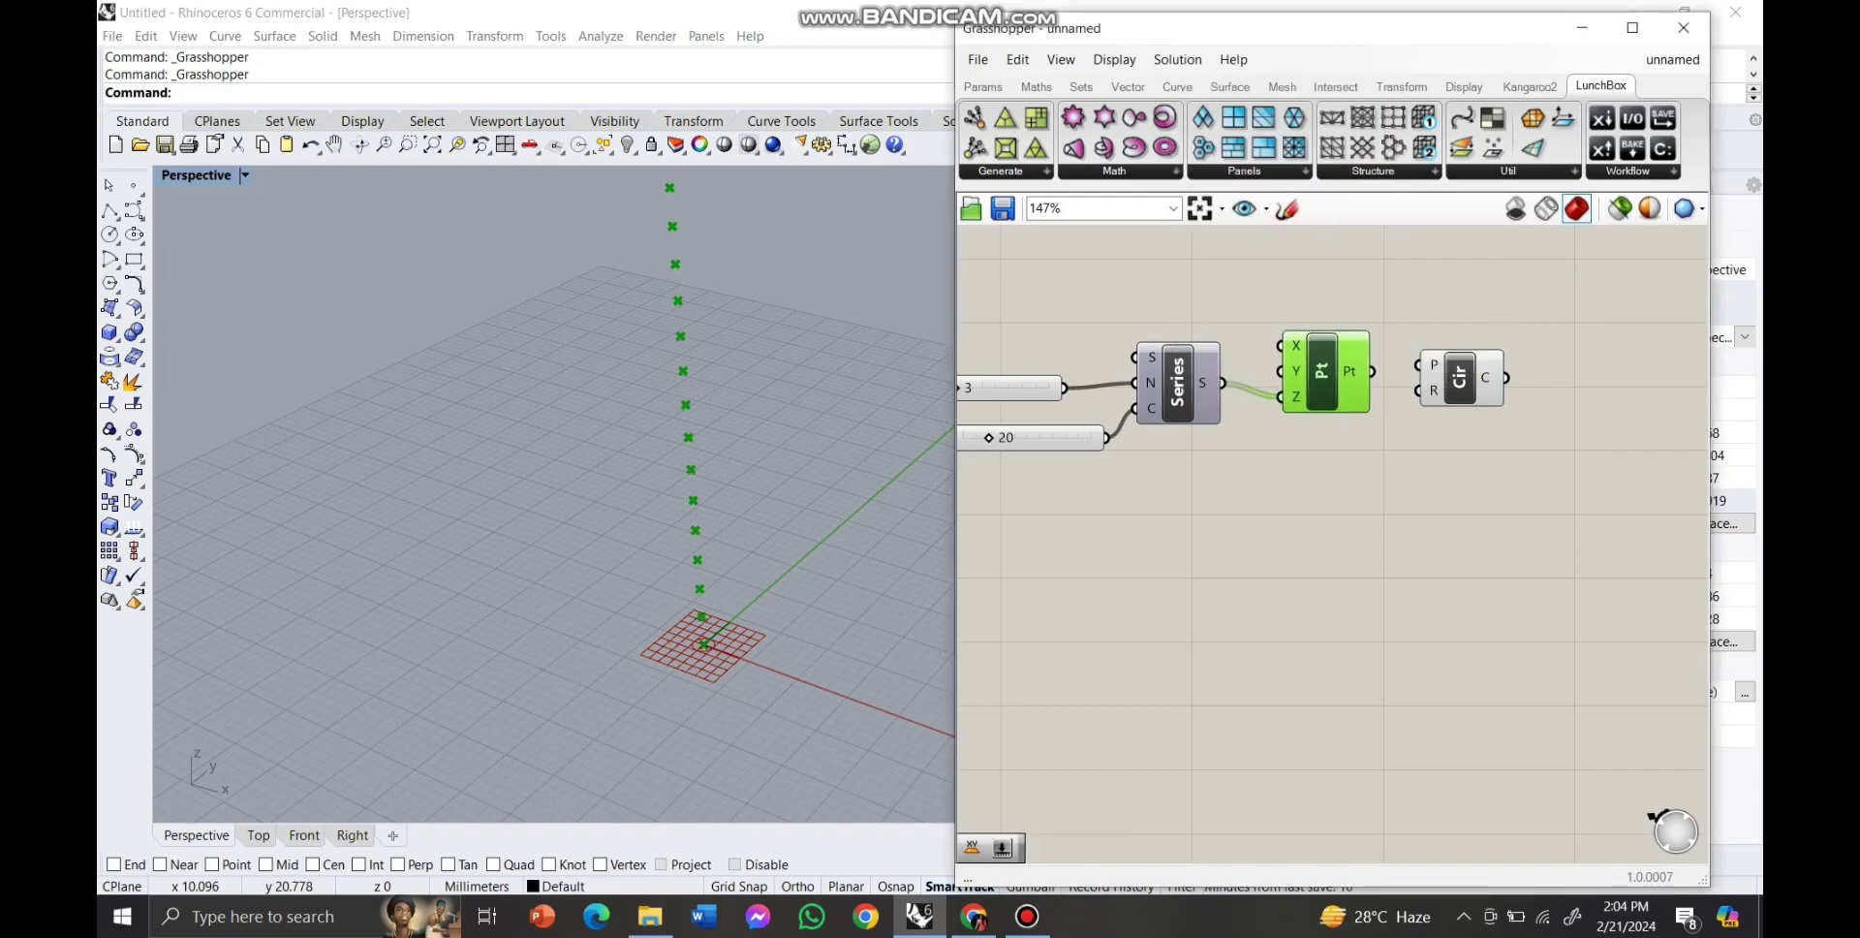
Insert an XY Plane component, with the constructed points as its origins and its planes feeding the Circle's plane input.
{"action": "left_click_drag", "start_coordinate": [1459, 377], "coordinate": [1591, 371]}
{"action": "double_click", "coordinate": [1443, 350]}
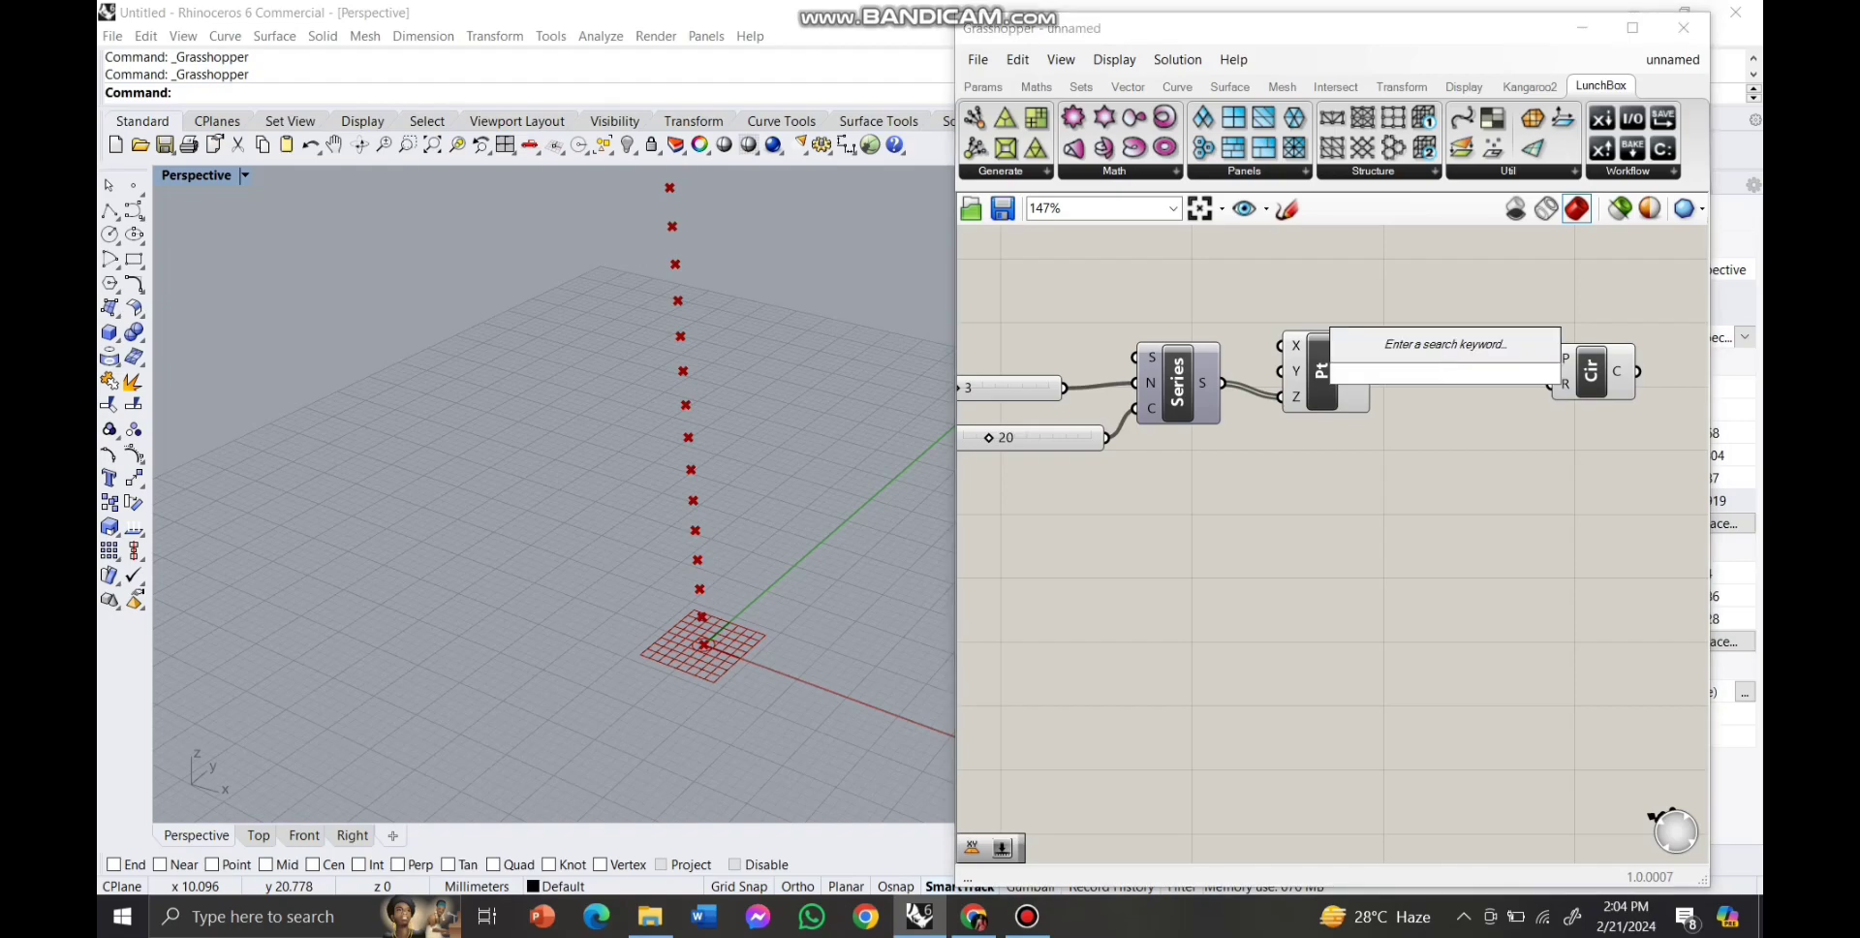
{"action": "type", "text": "xy"}
{"action": "left_click", "coordinate": [1441, 350]}
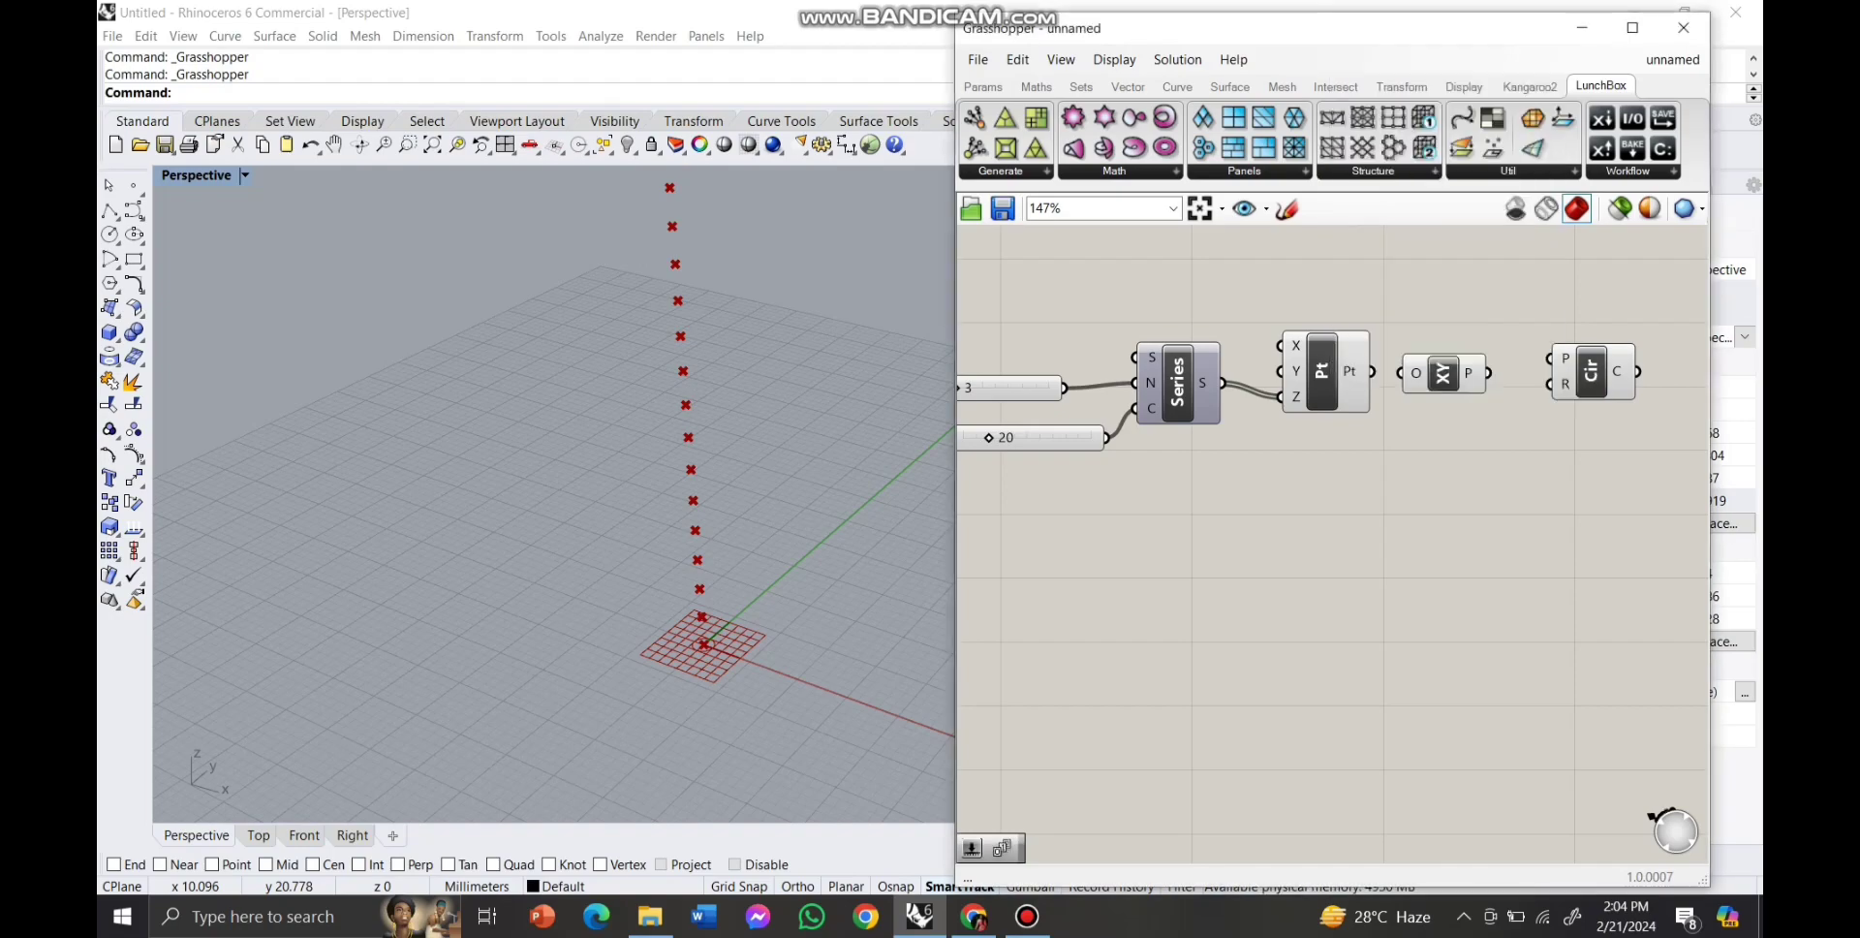
{"action": "mouse_move", "coordinate": [1443, 373]}
{"action": "left_mouse_down"}
{"action": "mouse_move", "coordinate": [1464, 373]}
{"action": "mouse_move", "coordinate": [1421, 373]}
{"action": "left_mouse_up"}
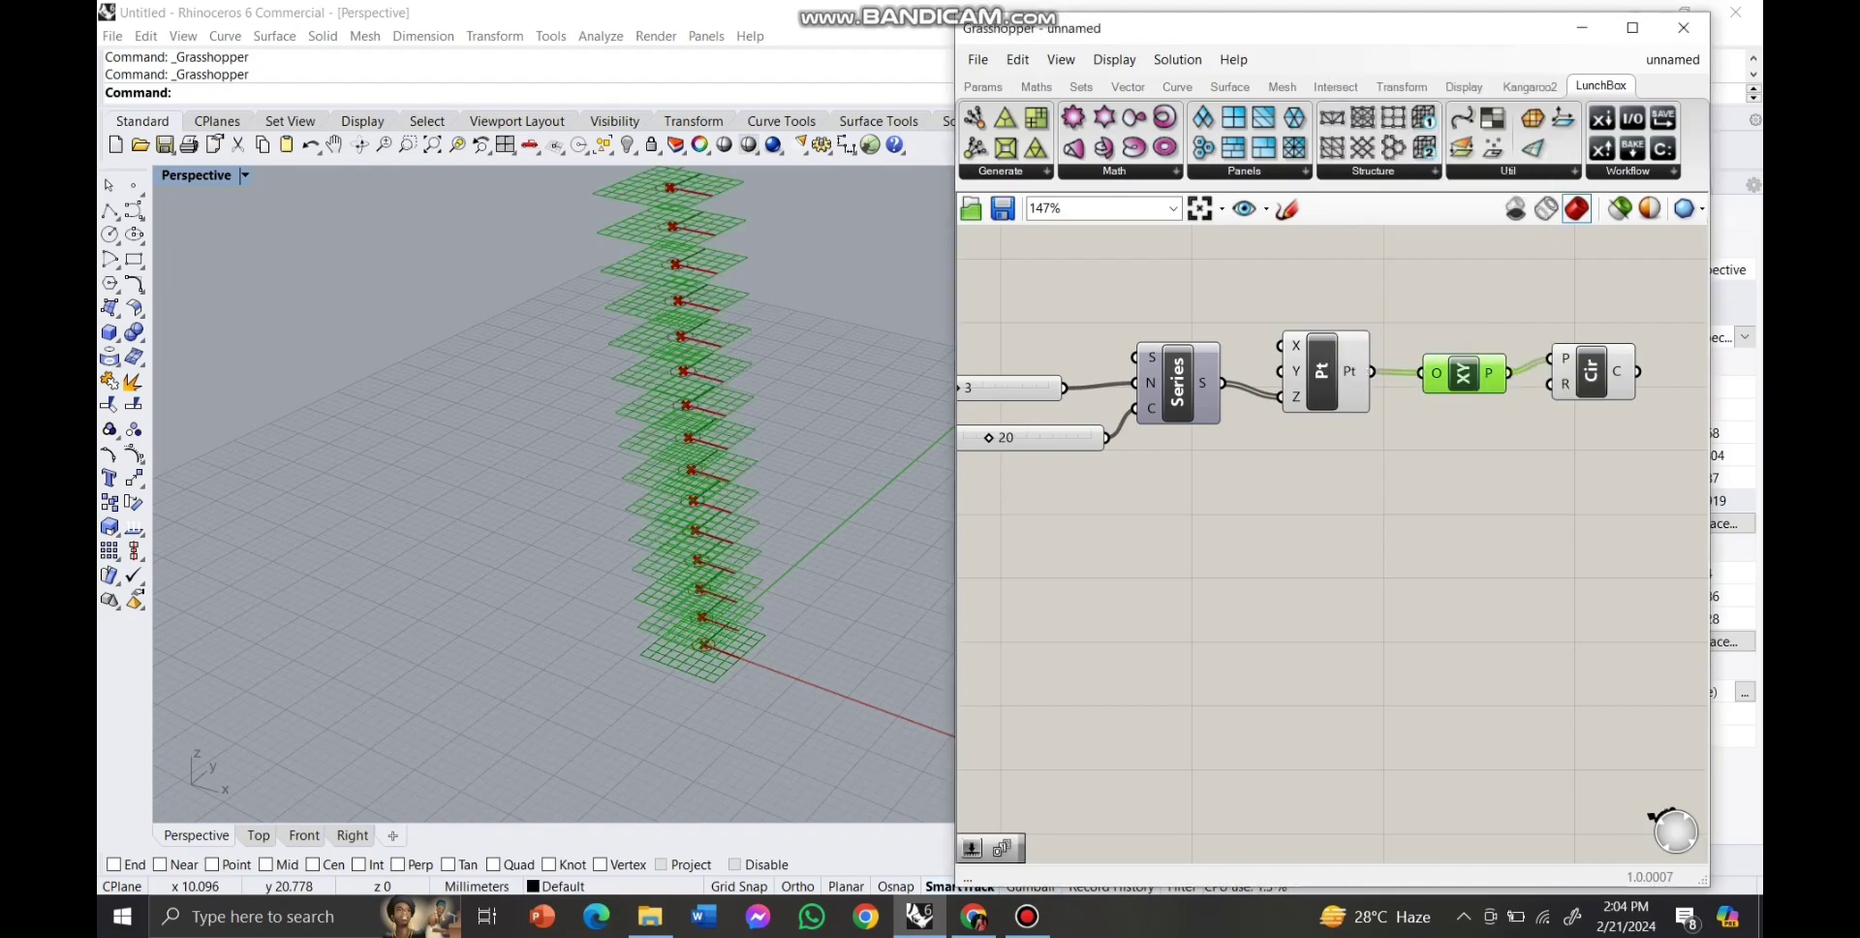
{"action": "scroll", "coordinate": [722, 218], "scroll_direction": "down", "scroll_amount": 2}
{"action": "right_click_drag", "start_coordinate": [719, 218], "coordinate": [741, 387], "text": "shift"}
{"action": "scroll", "coordinate": [726, 320], "scroll_direction": "up", "scroll_amount": 2}
{"action": "left_click", "coordinate": [1163, 528]}
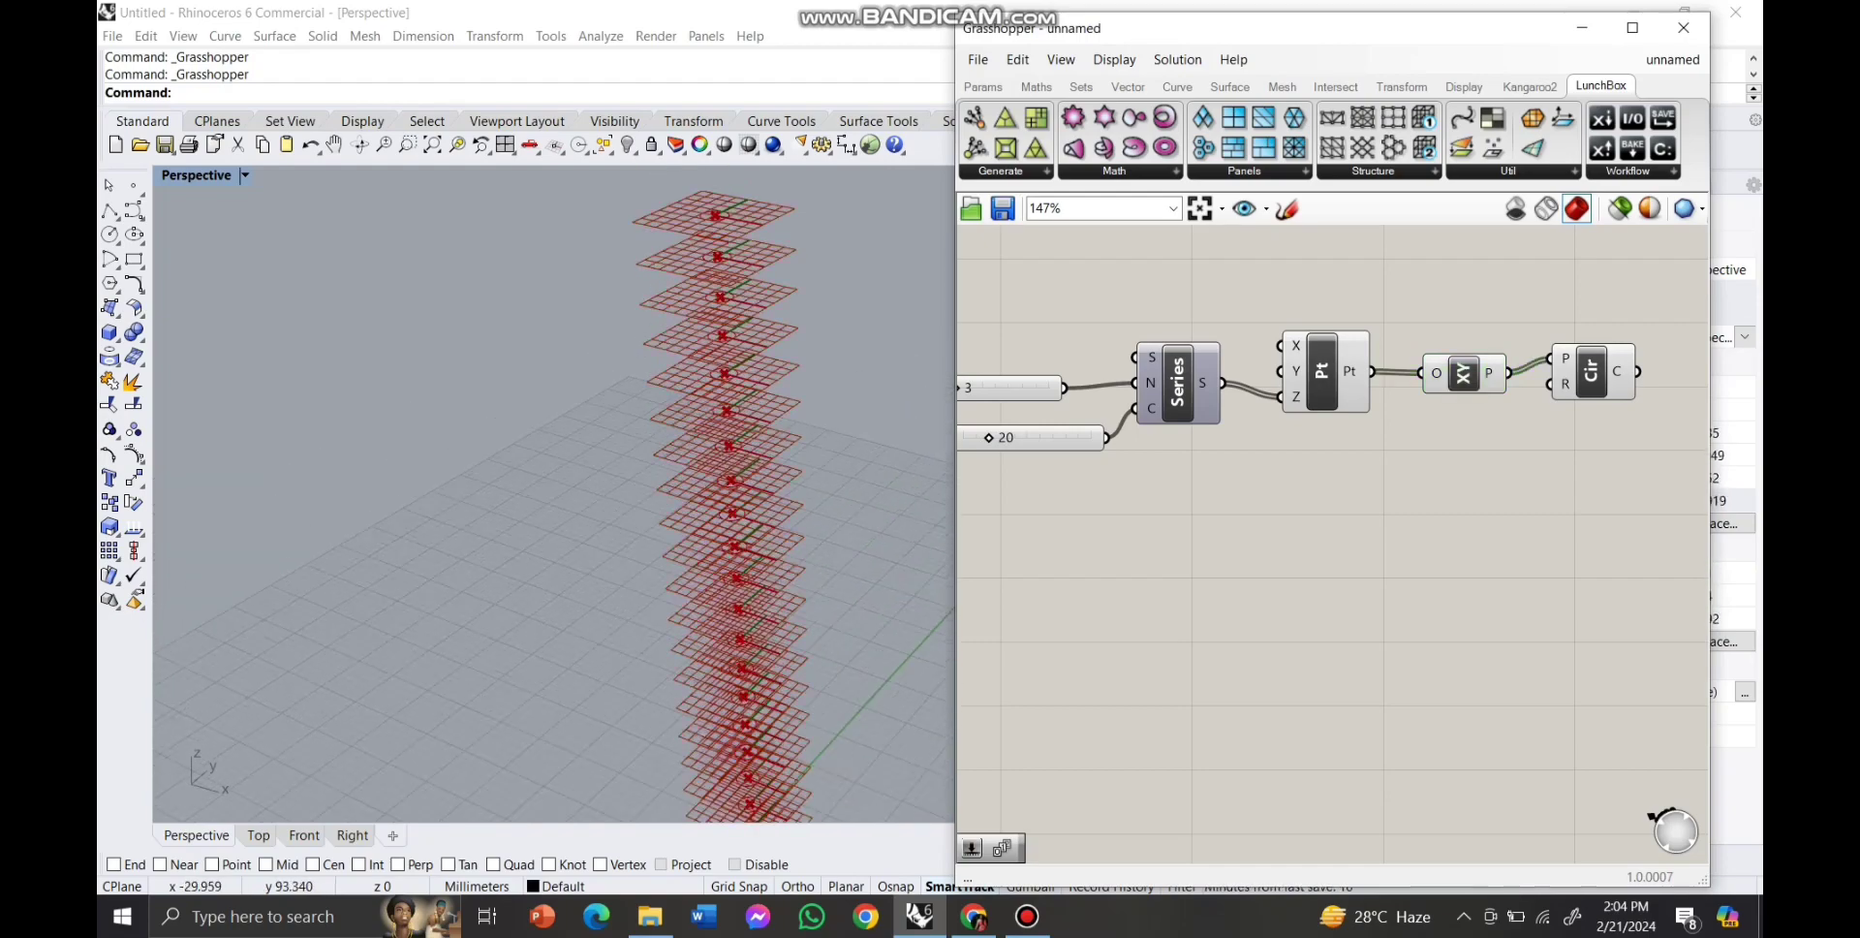
Add a number slider of 10 and connect it to the Circle's radius.
{"action": "scroll", "coordinate": [1225, 367], "scroll_direction": "down", "scroll_amount": 1}
{"action": "left_click_drag", "start_coordinate": [1536, 371], "coordinate": [1572, 383]}
{"action": "double_click", "coordinate": [1460, 431]}
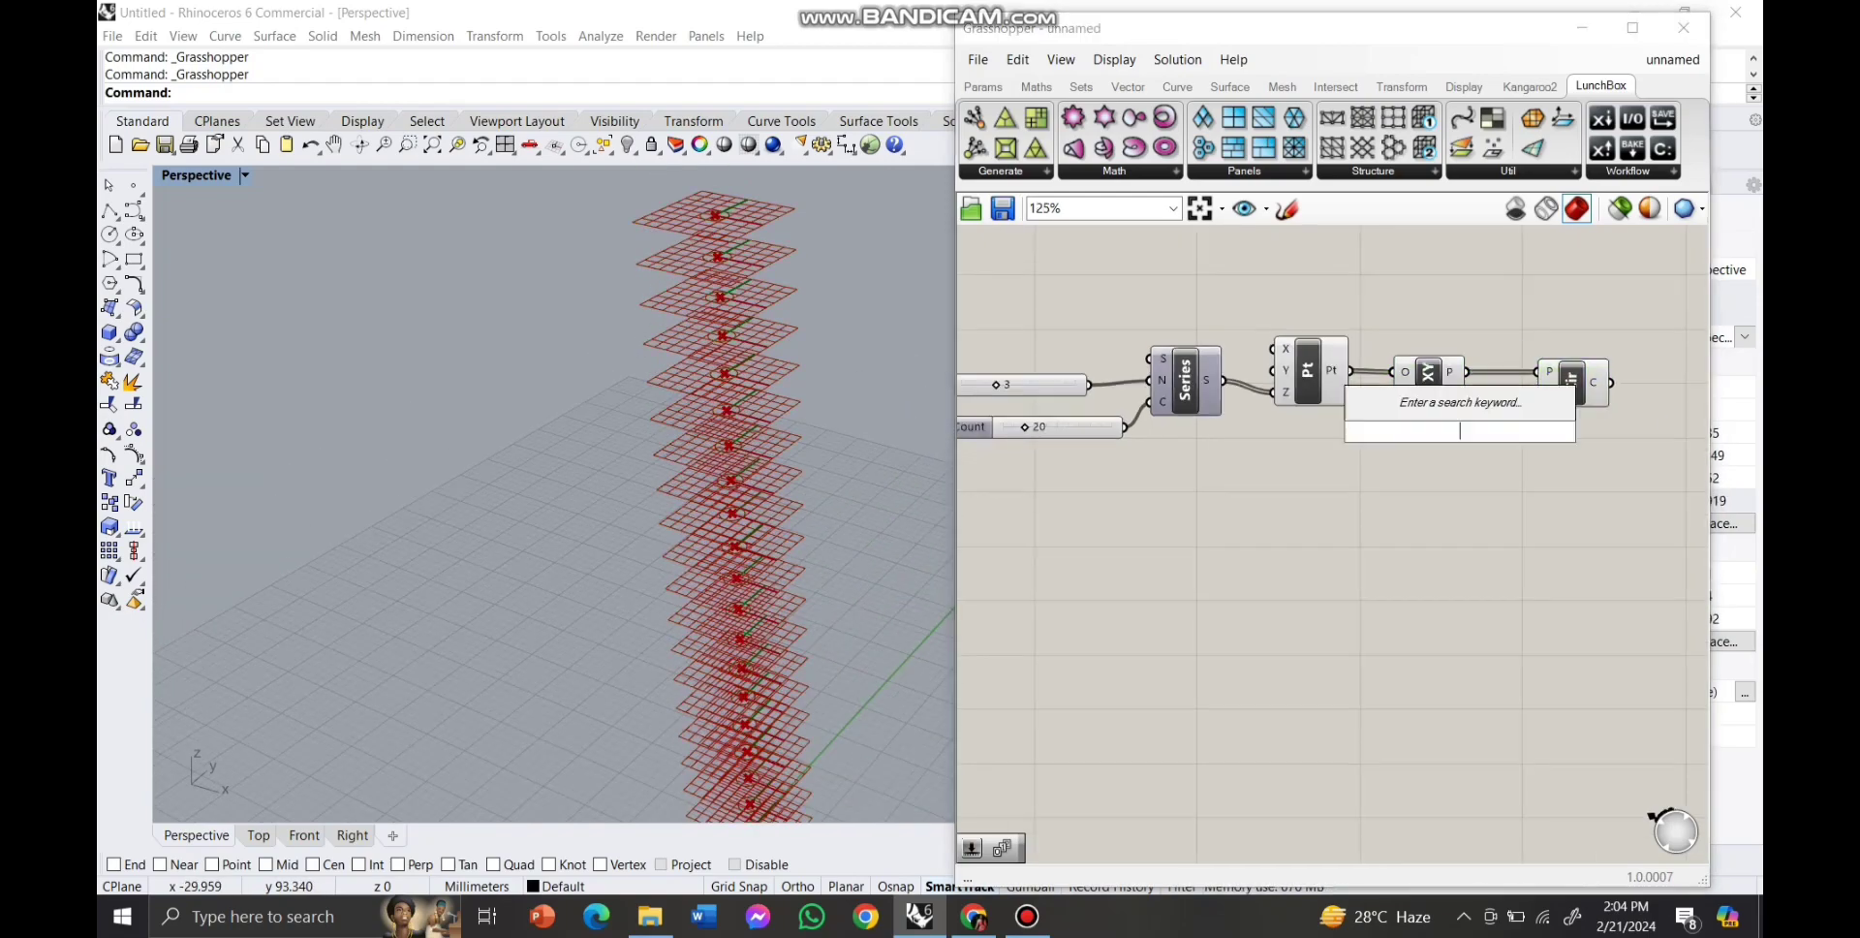
{"action": "type", "text": "slider"}
{"action": "key", "text": "Return"}
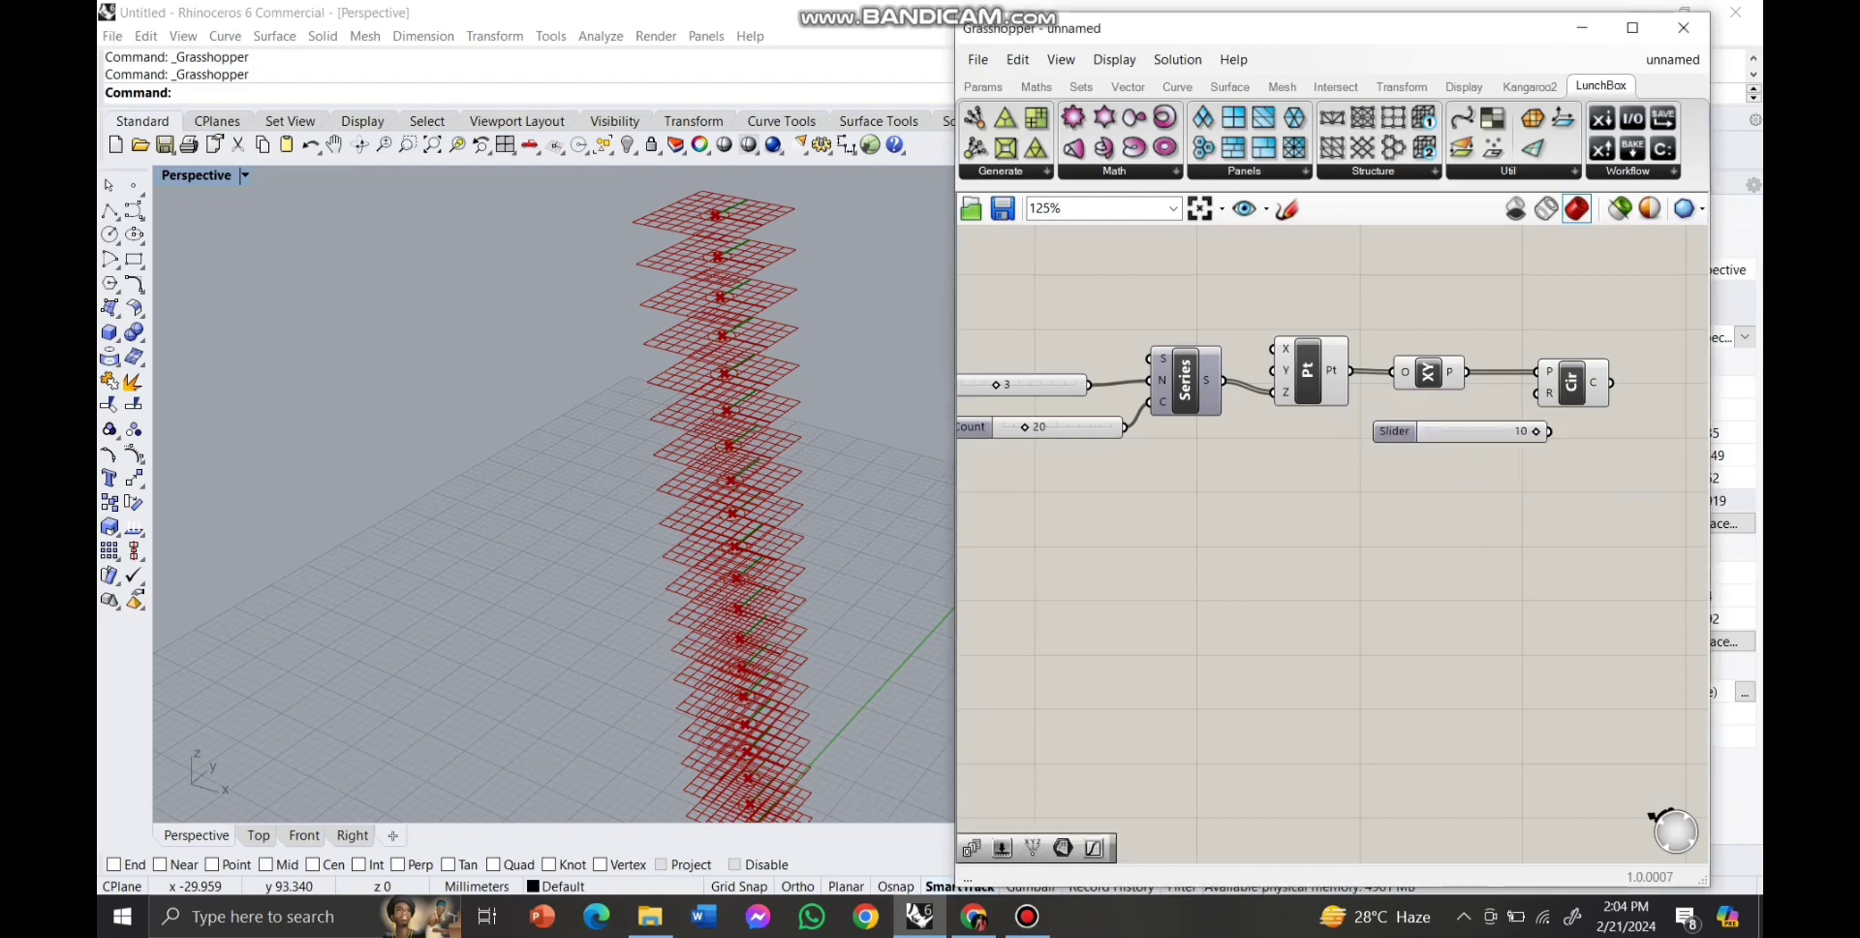
{"action": "left_click_drag", "start_coordinate": [1492, 431], "coordinate": [1537, 393]}
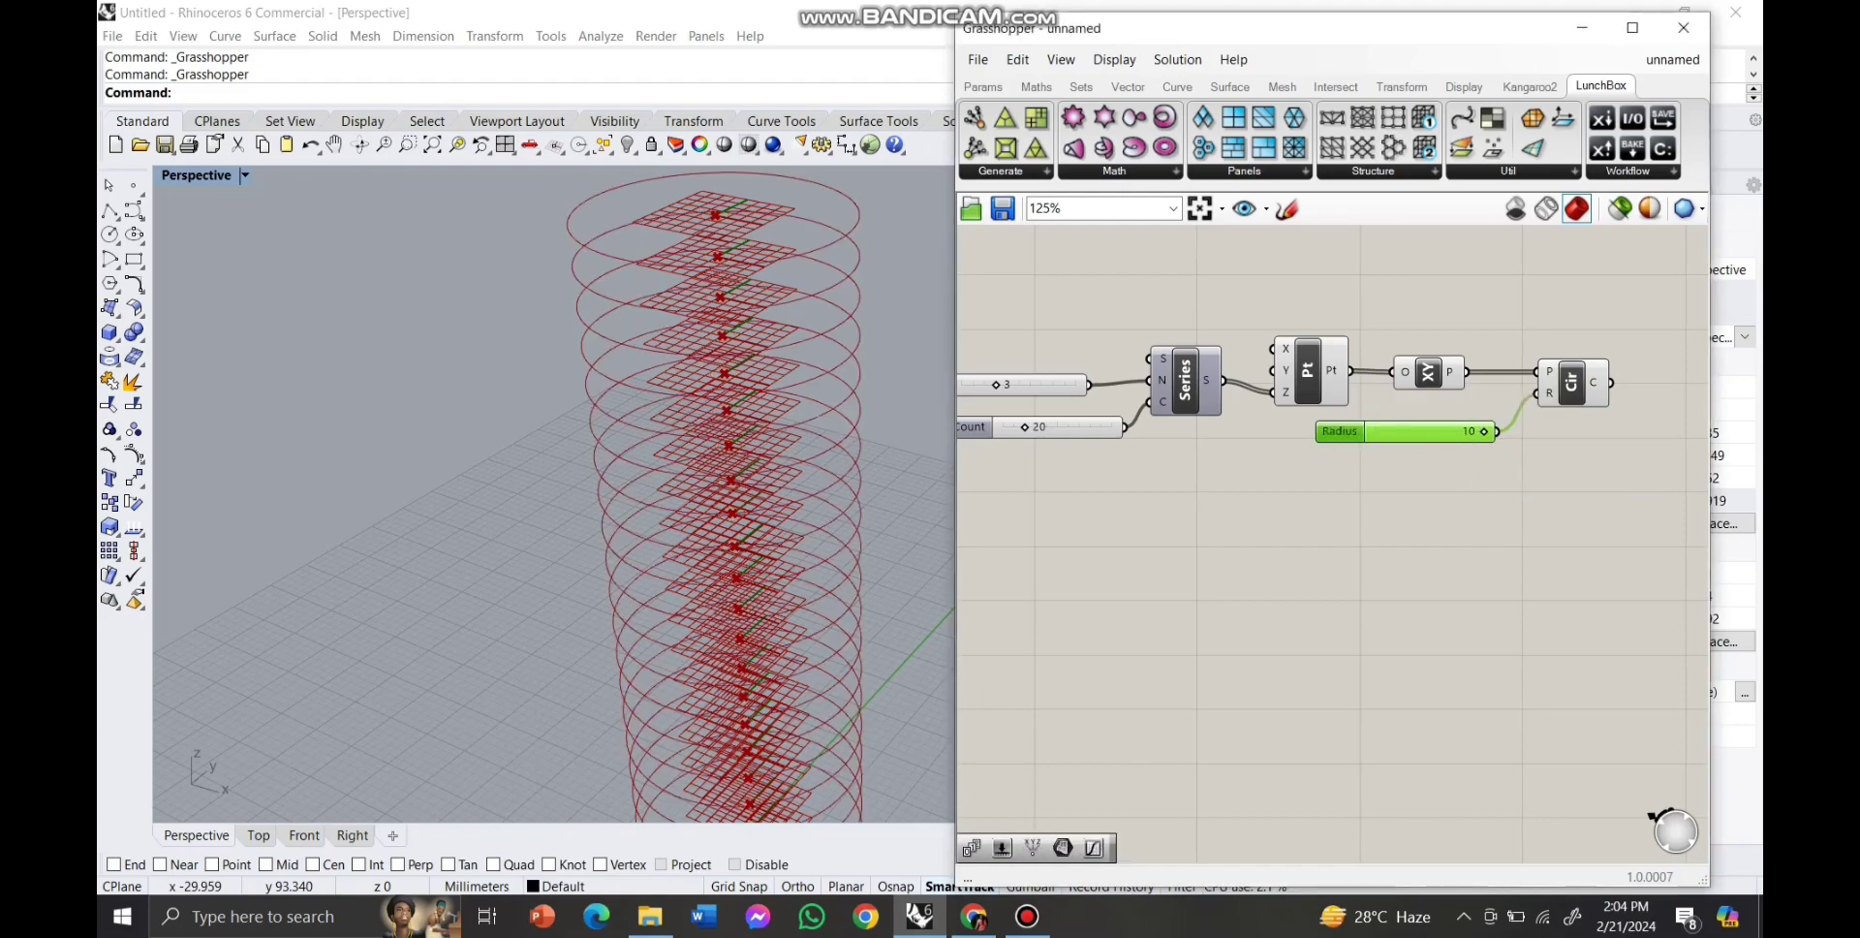
{"action": "left_click", "coordinate": [1443, 528]}
{"action": "scroll", "coordinate": [725, 431], "scroll_direction": "down", "scroll_amount": 5}
{"action": "scroll", "coordinate": [746, 465], "scroll_direction": "up", "scroll_amount": 1}
{"action": "scroll", "coordinate": [1603, 453], "scroll_direction": "up", "scroll_amount": 1}
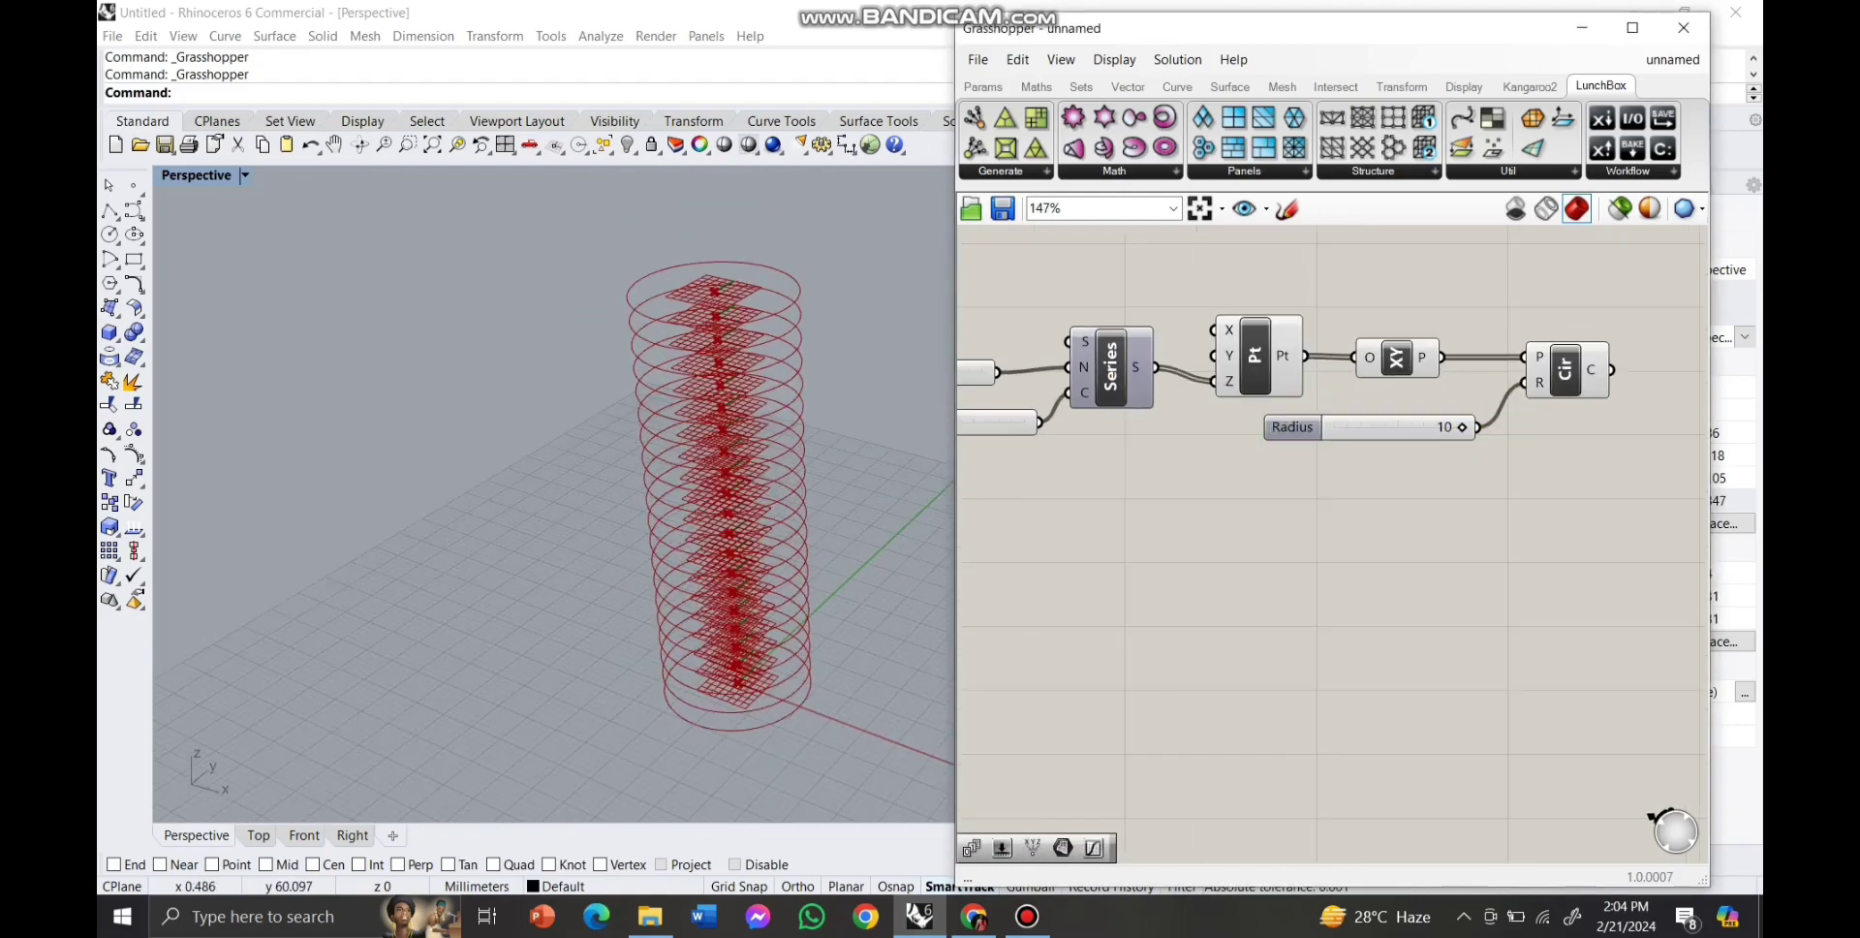
Turn off the preview of the Series, Construct Point and XY Plane components so only the circles are displayed.
{"action": "double_click", "coordinate": [1407, 521]}
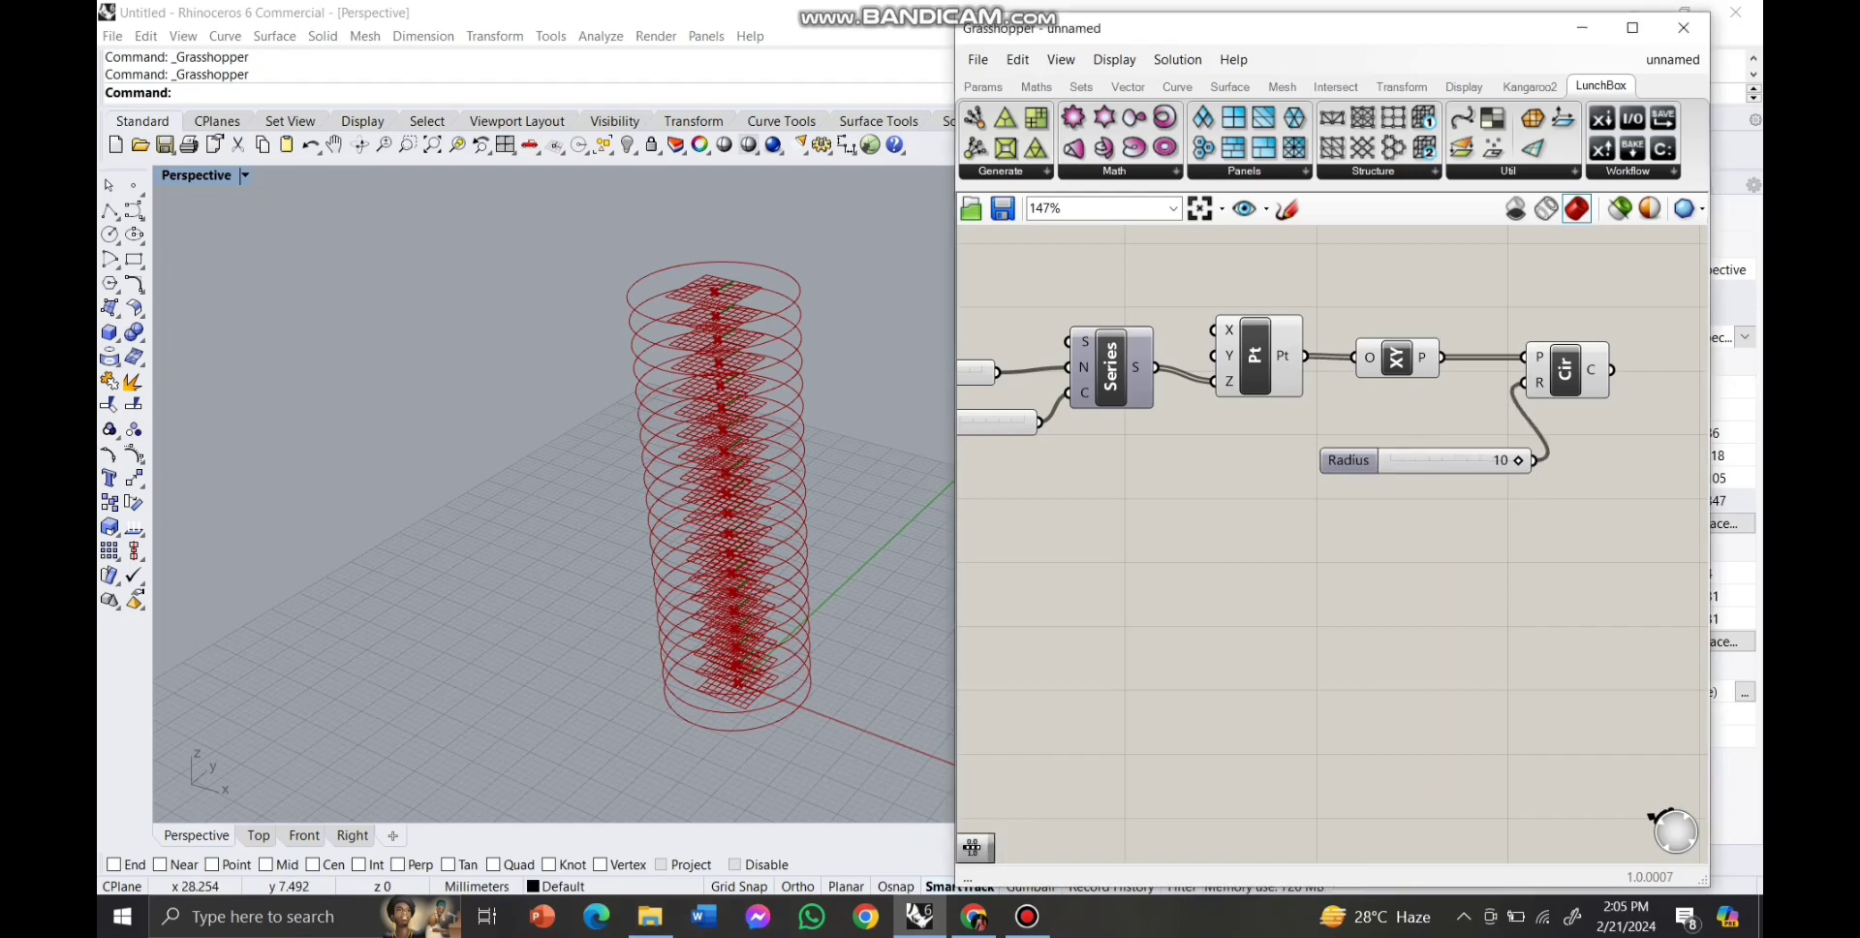
{"action": "left_click_drag", "start_coordinate": [1476, 276], "coordinate": [1054, 427]}
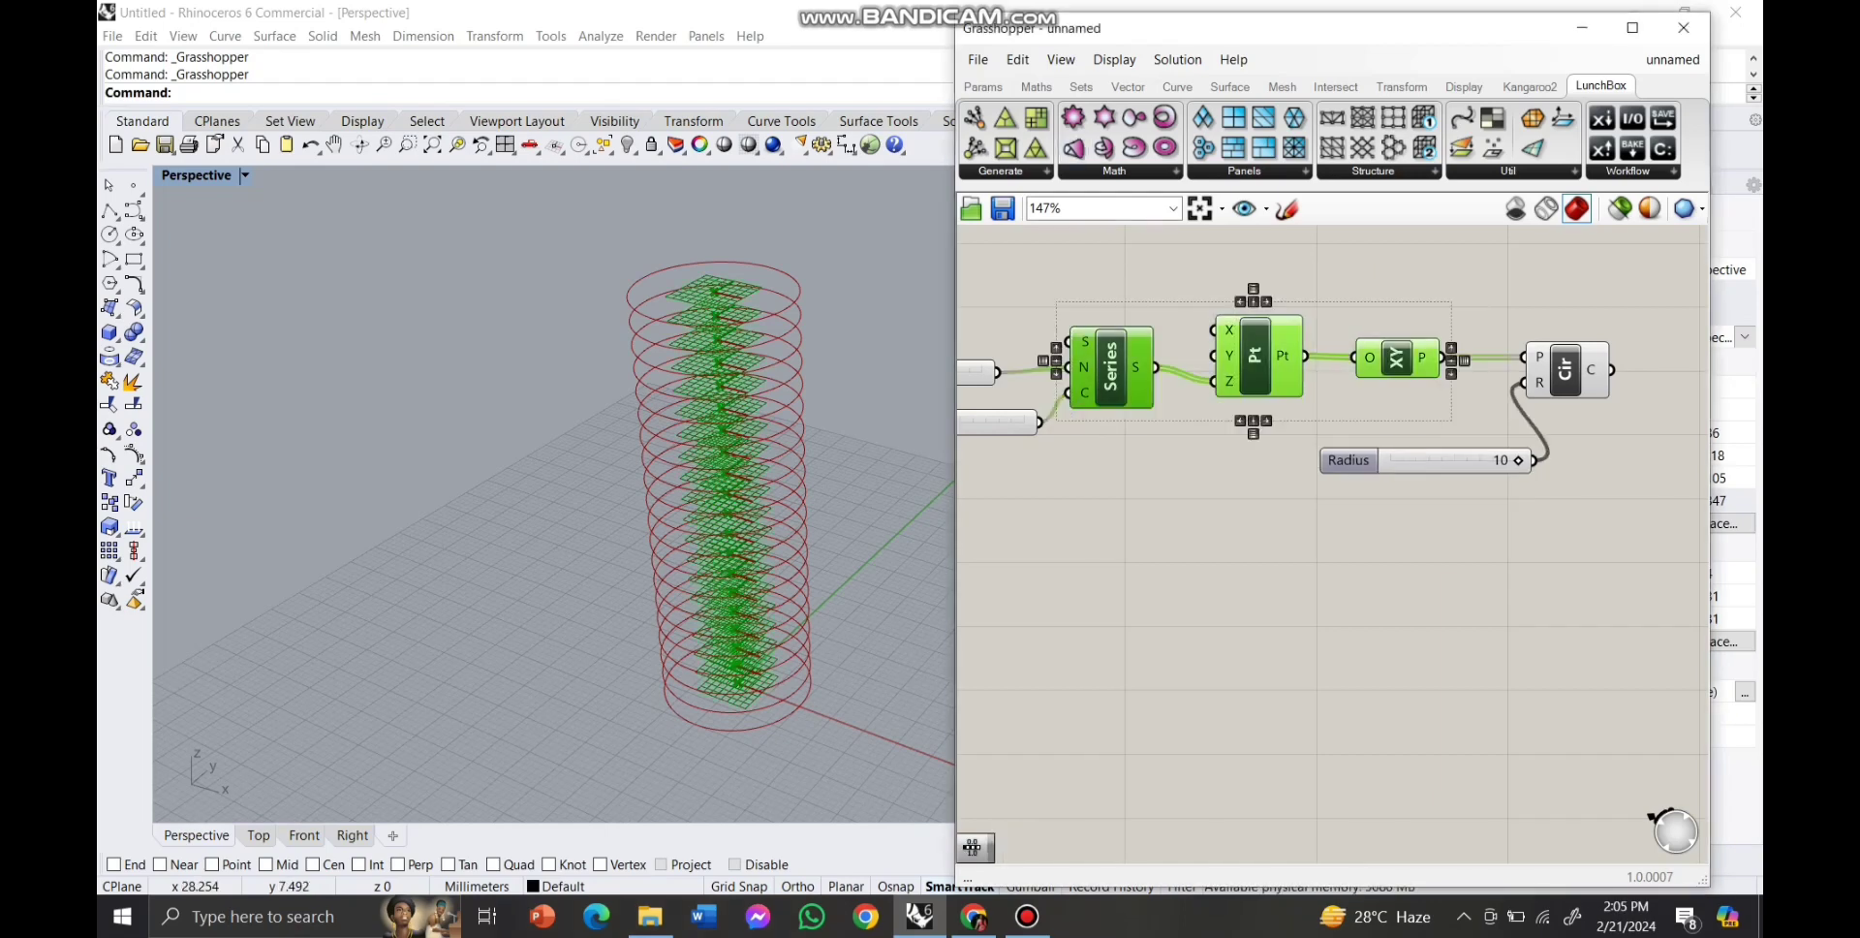
{"action": "right_click", "coordinate": [1092, 341]}
{"action": "key", "text": "Escape"}
{"action": "right_click", "coordinate": [1089, 364]}
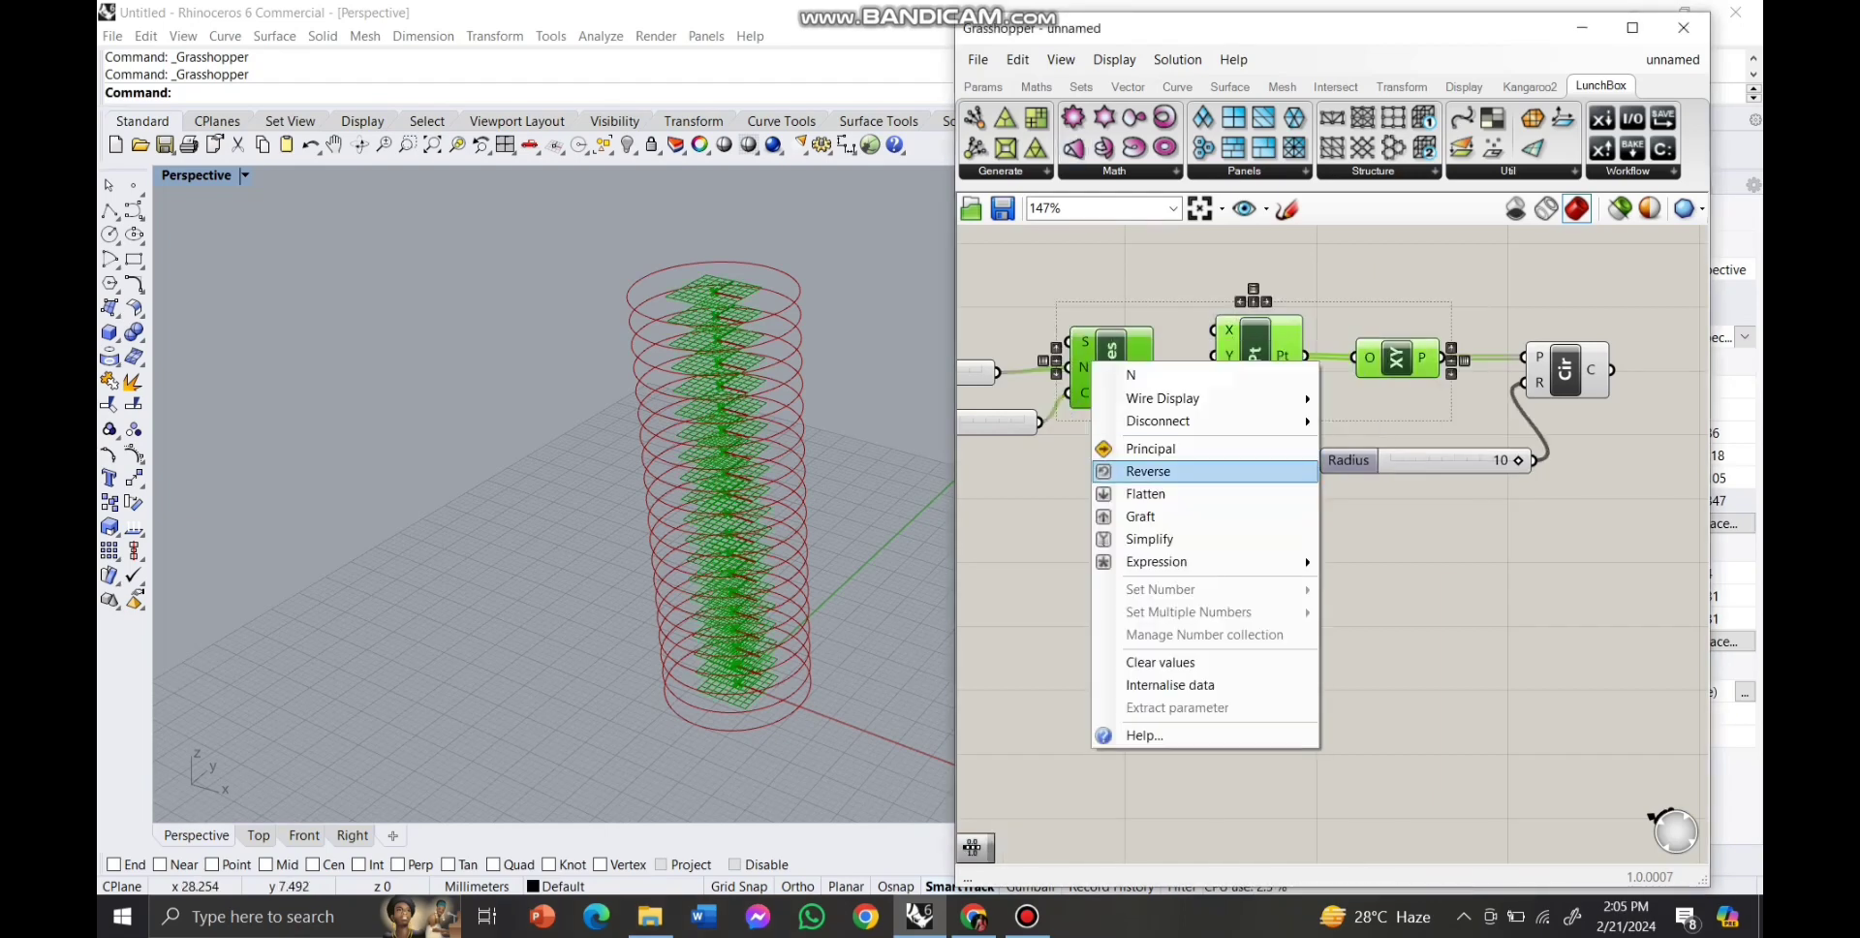
{"action": "left_click", "coordinate": [1177, 60]}
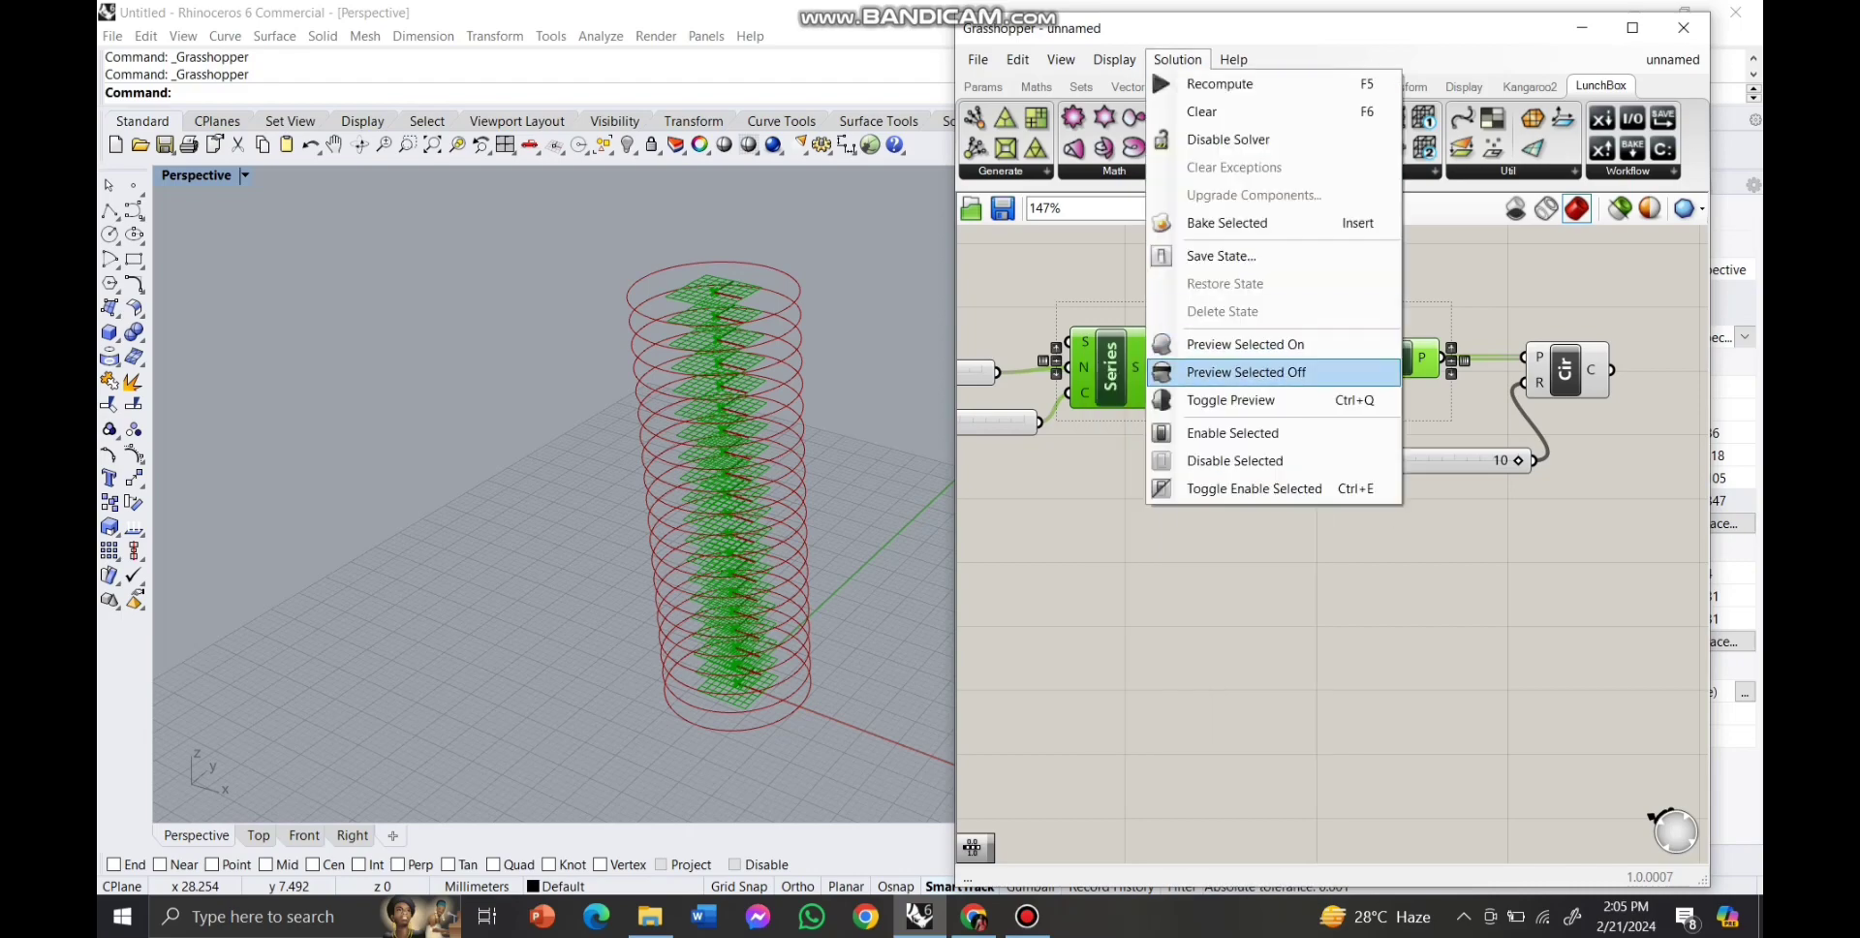
{"action": "left_click", "coordinate": [1245, 373]}
{"action": "left_click", "coordinate": [1220, 528]}
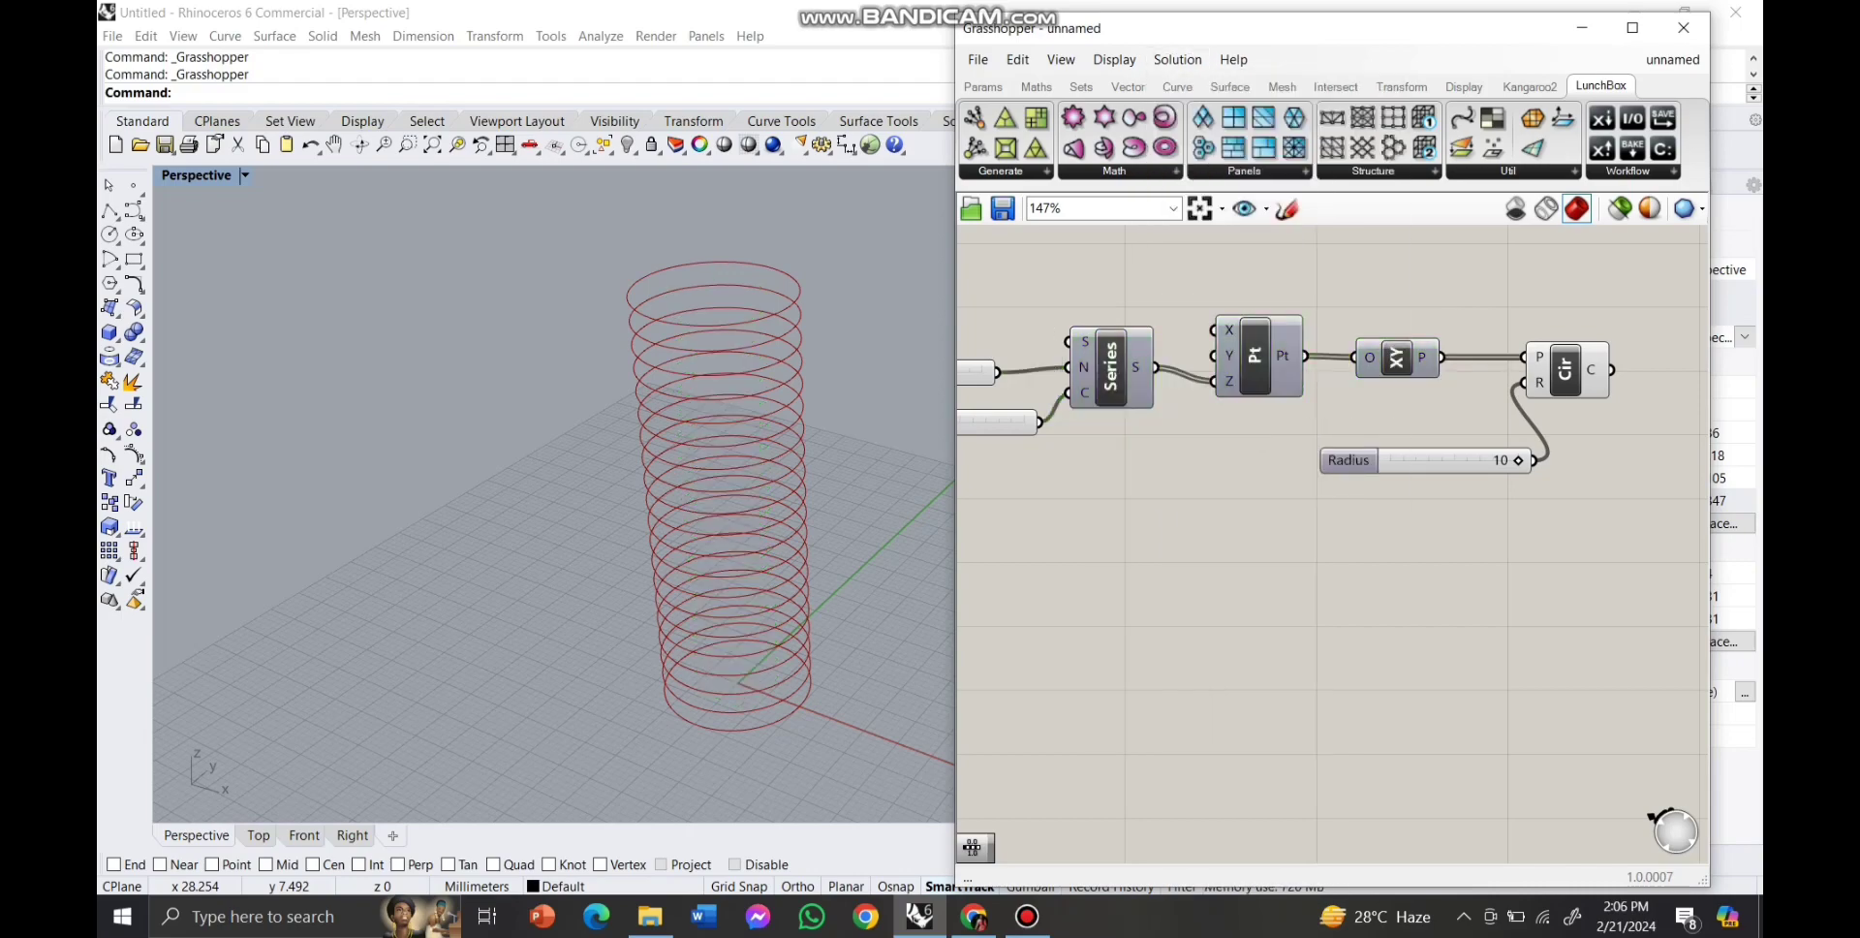
Add a Graph Mapper and place it below the Radius slider.
{"action": "double_click", "coordinate": [1288, 533]}
{"action": "type", "text": "gr"}
{"action": "left_click", "coordinate": [1283, 349]}
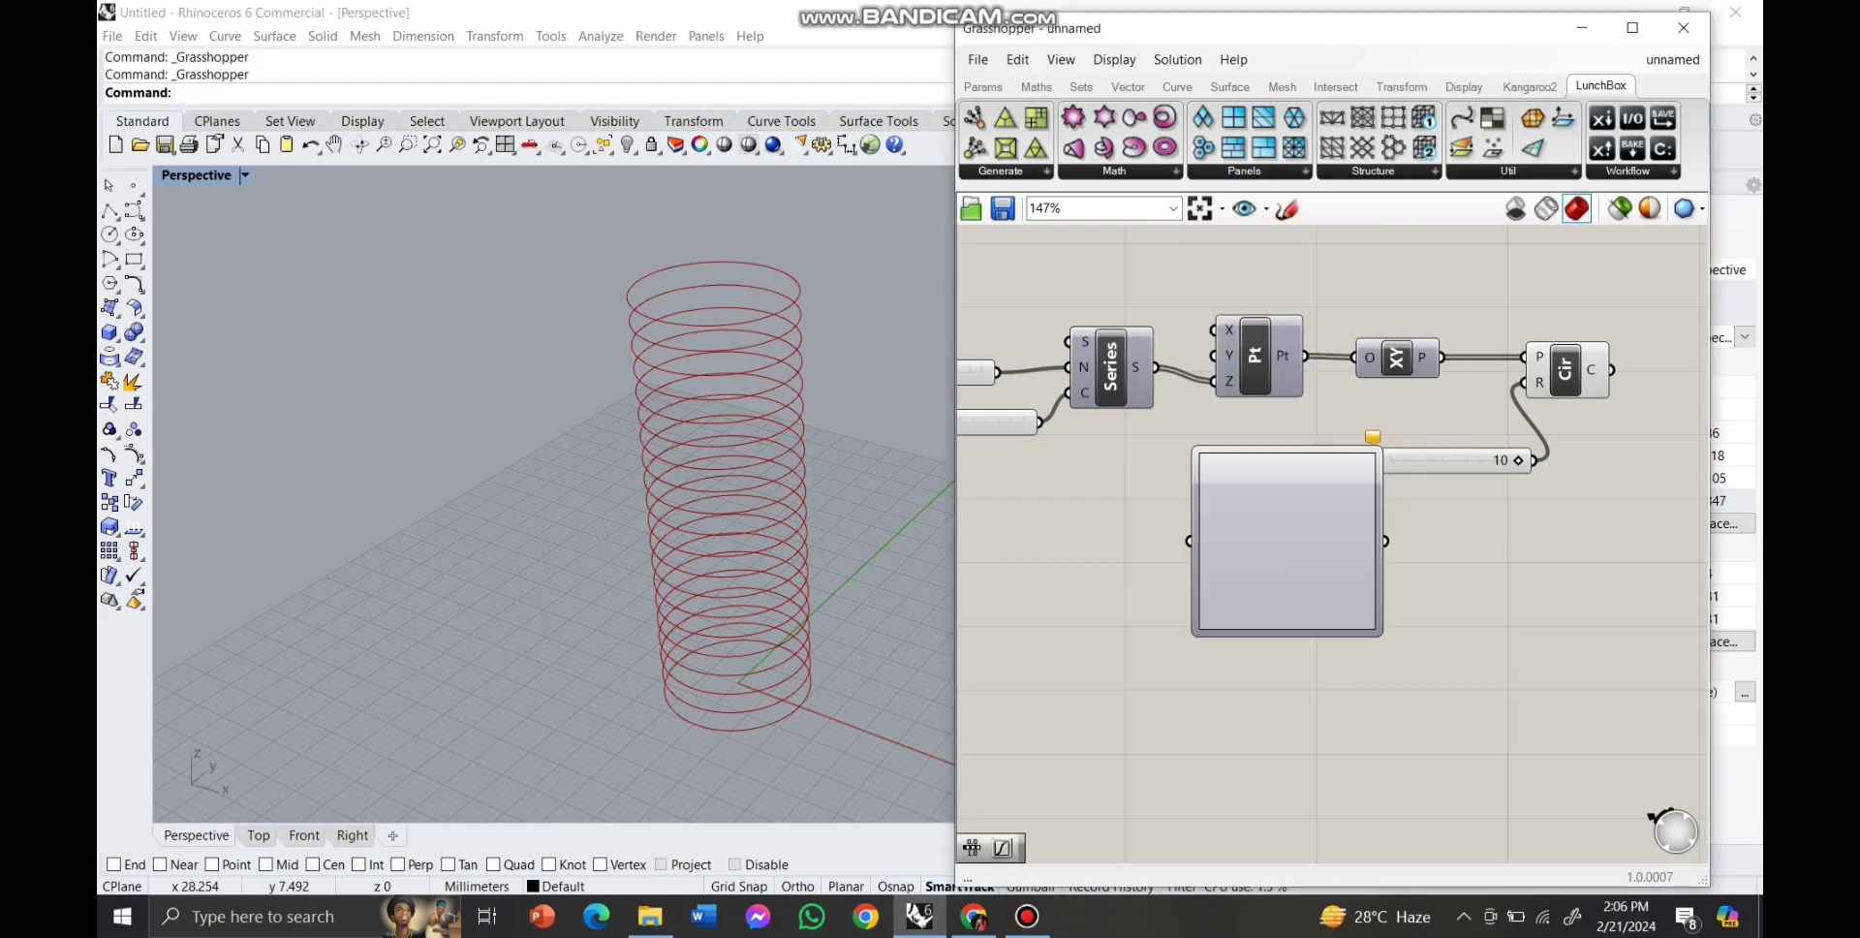
{"action": "left_click_drag", "start_coordinate": [1296, 523], "coordinate": [1307, 579]}
Add a Range component beside the Graph Mapper and connect the Count slider to its steps input.
{"action": "double_click", "coordinate": [1083, 606]}
{"action": "type", "text": "range"}
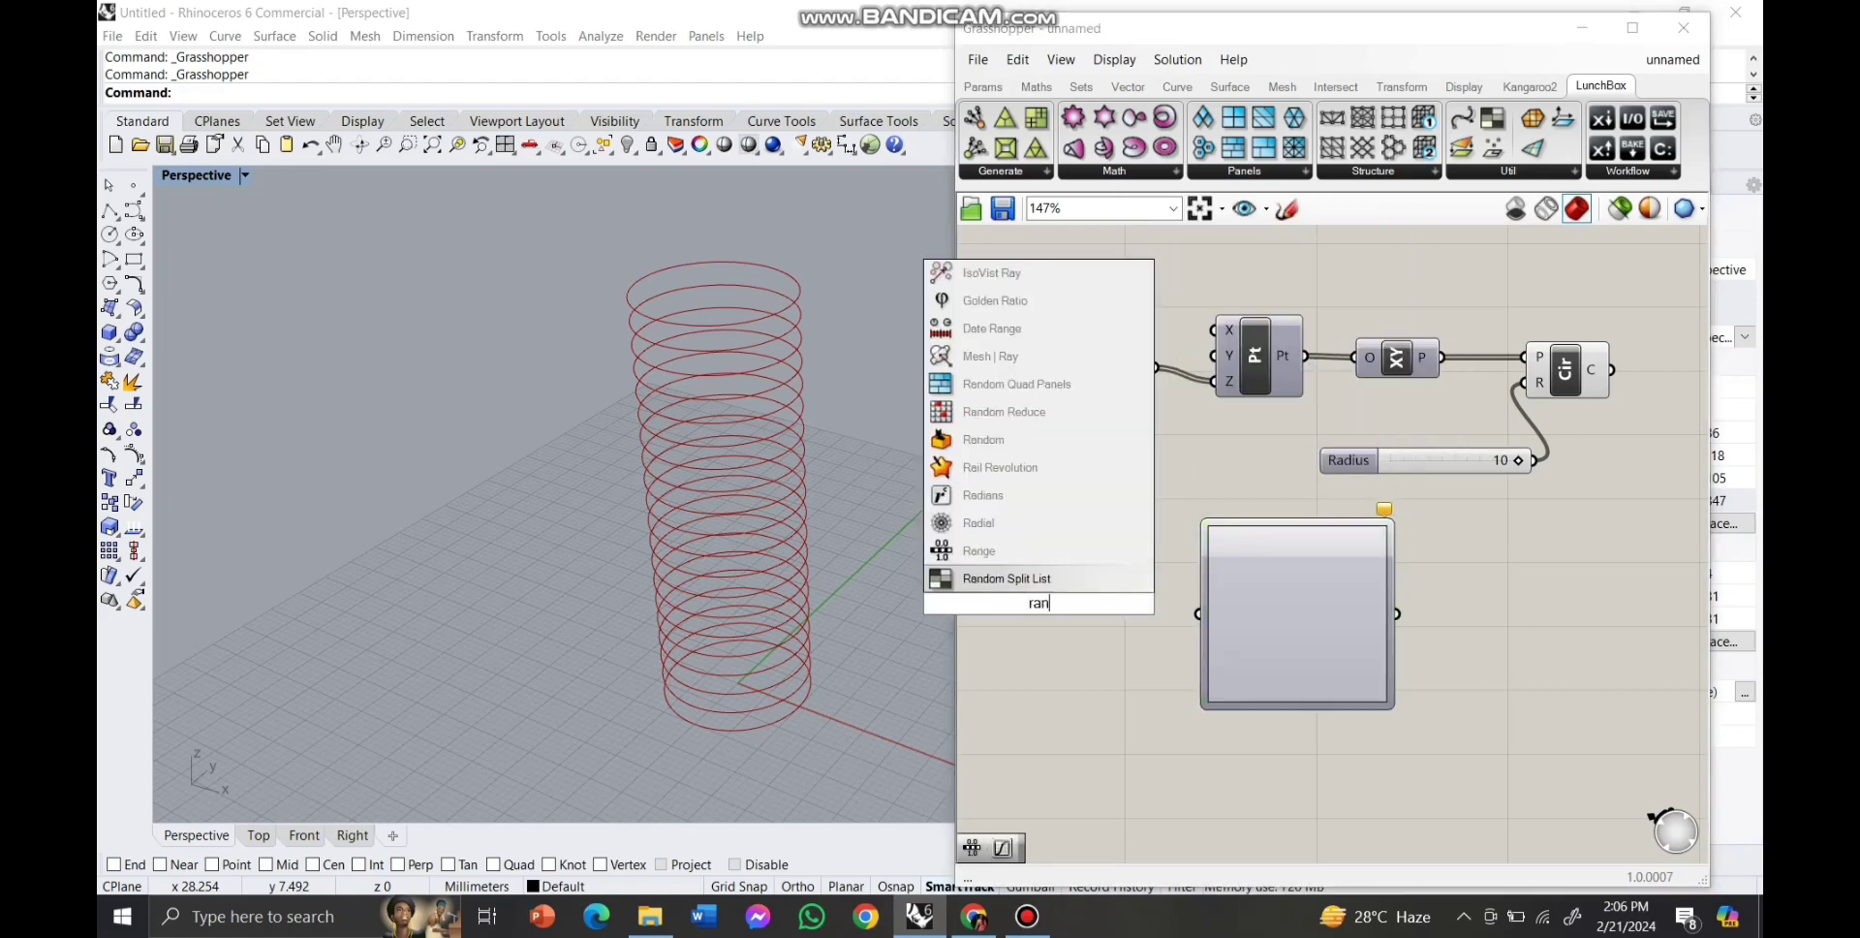
{"action": "key", "text": "Return"}
{"action": "scroll", "coordinate": [1177, 564], "scroll_direction": "down", "scroll_amount": 3}
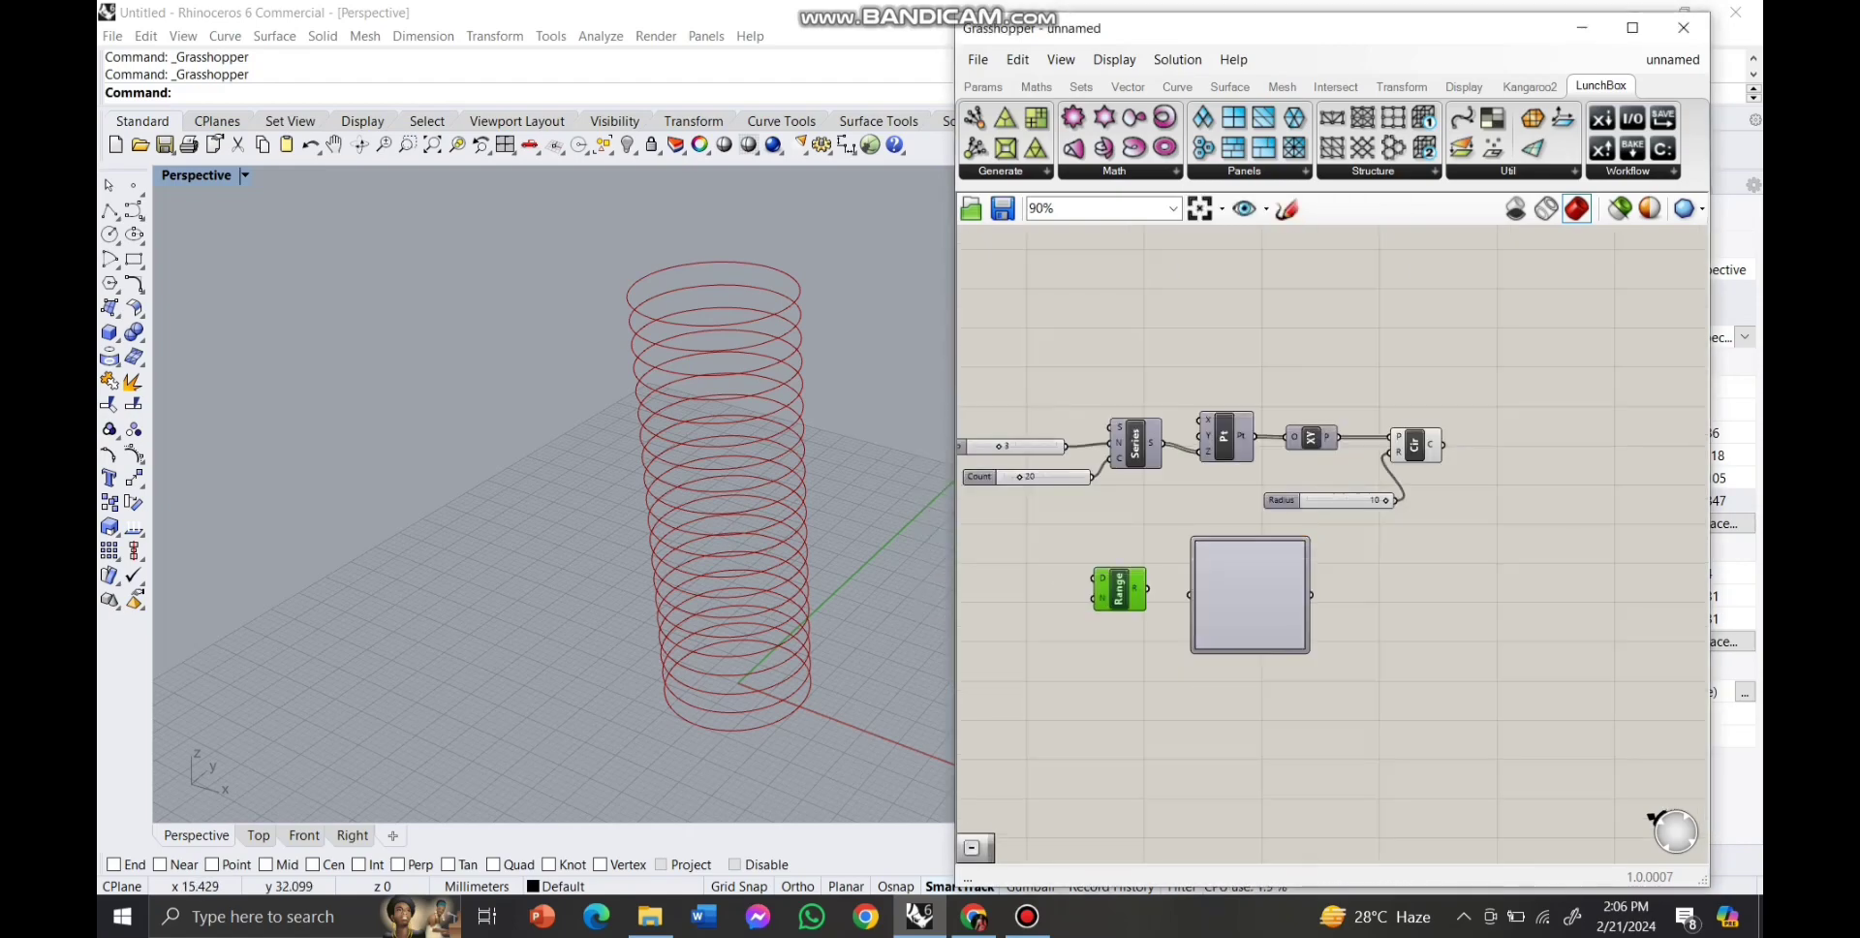
{"action": "left_click_drag", "start_coordinate": [1114, 531], "coordinate": [1093, 598]}
Add a Subtraction component beside Range and connect the Count slider to its A input.
{"action": "double_click", "coordinate": [1006, 585]}
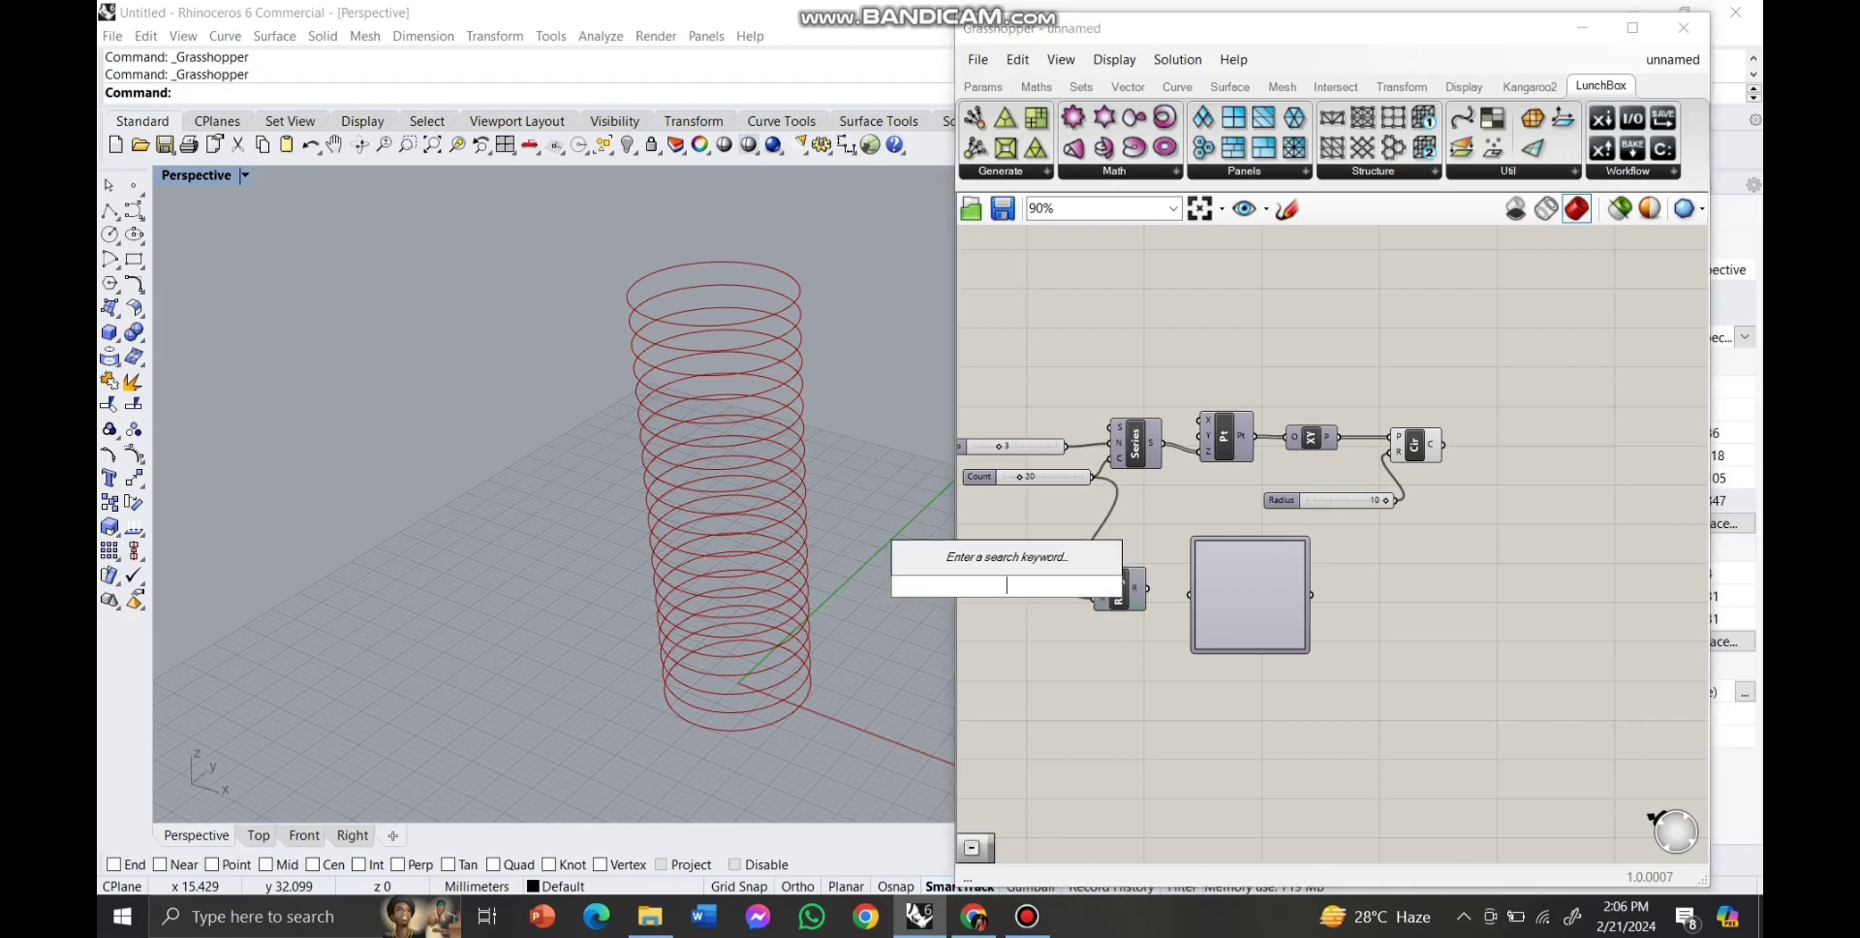
{"action": "type", "text": "subs"}
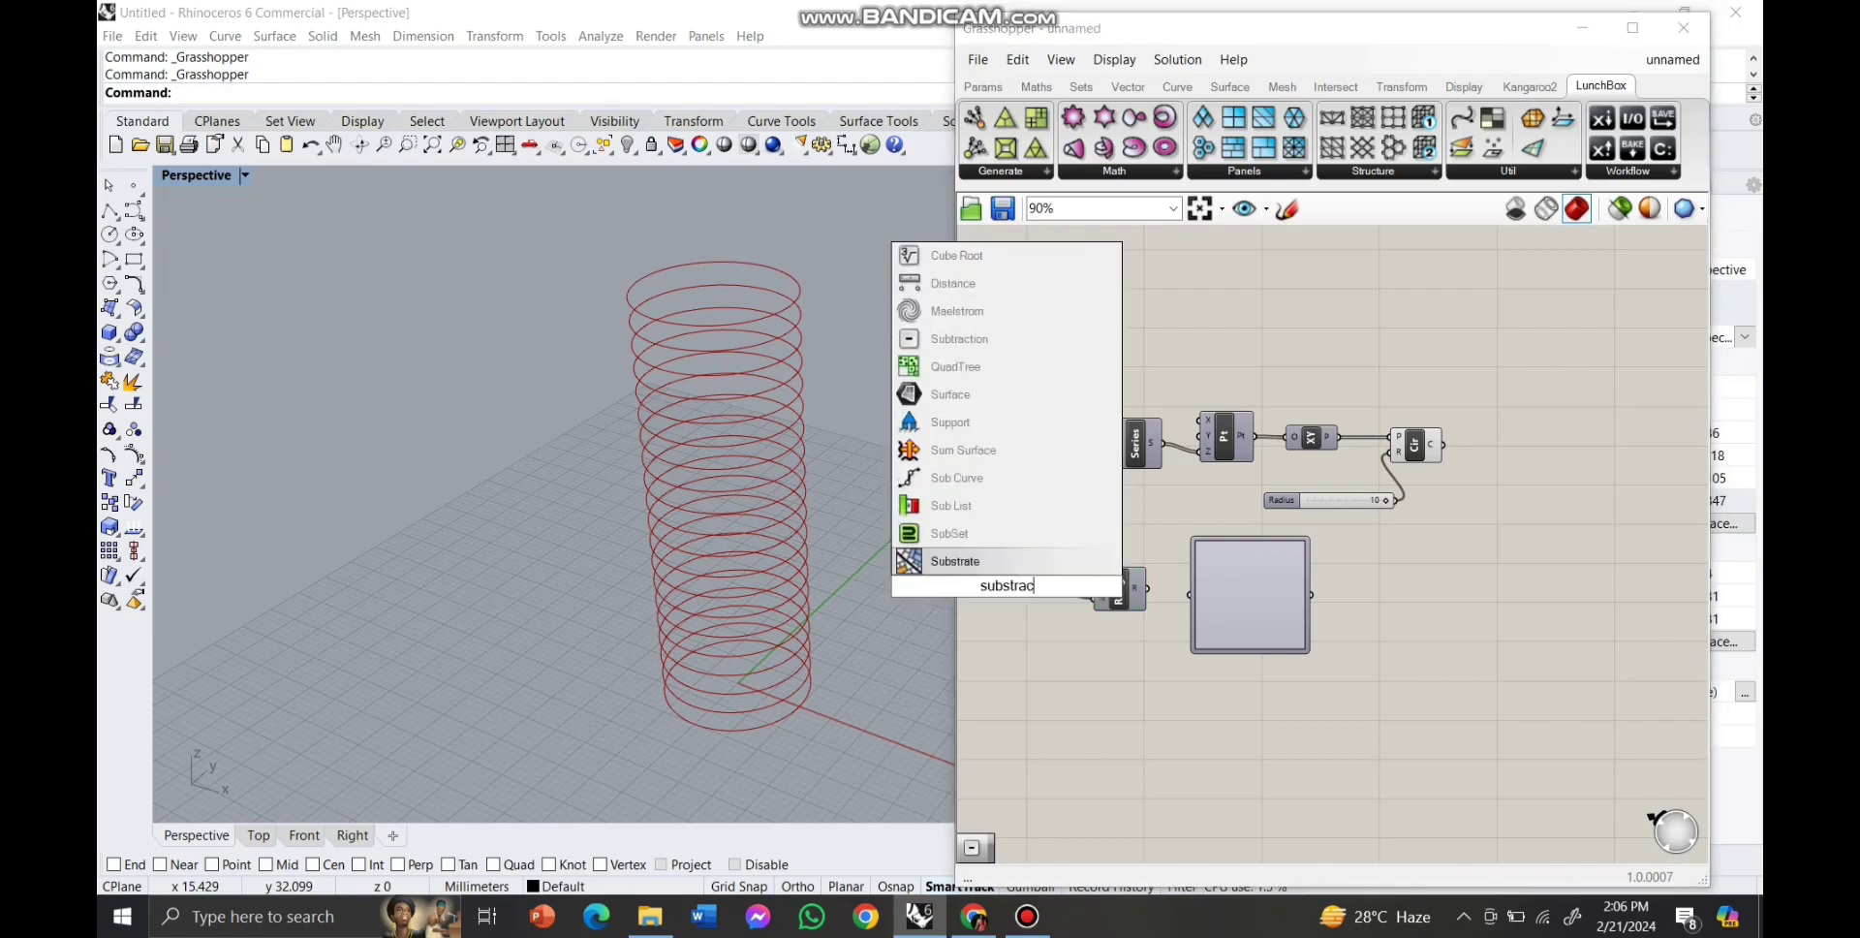
{"action": "type", "text": "tr"}
{"action": "key", "text": "Return"}
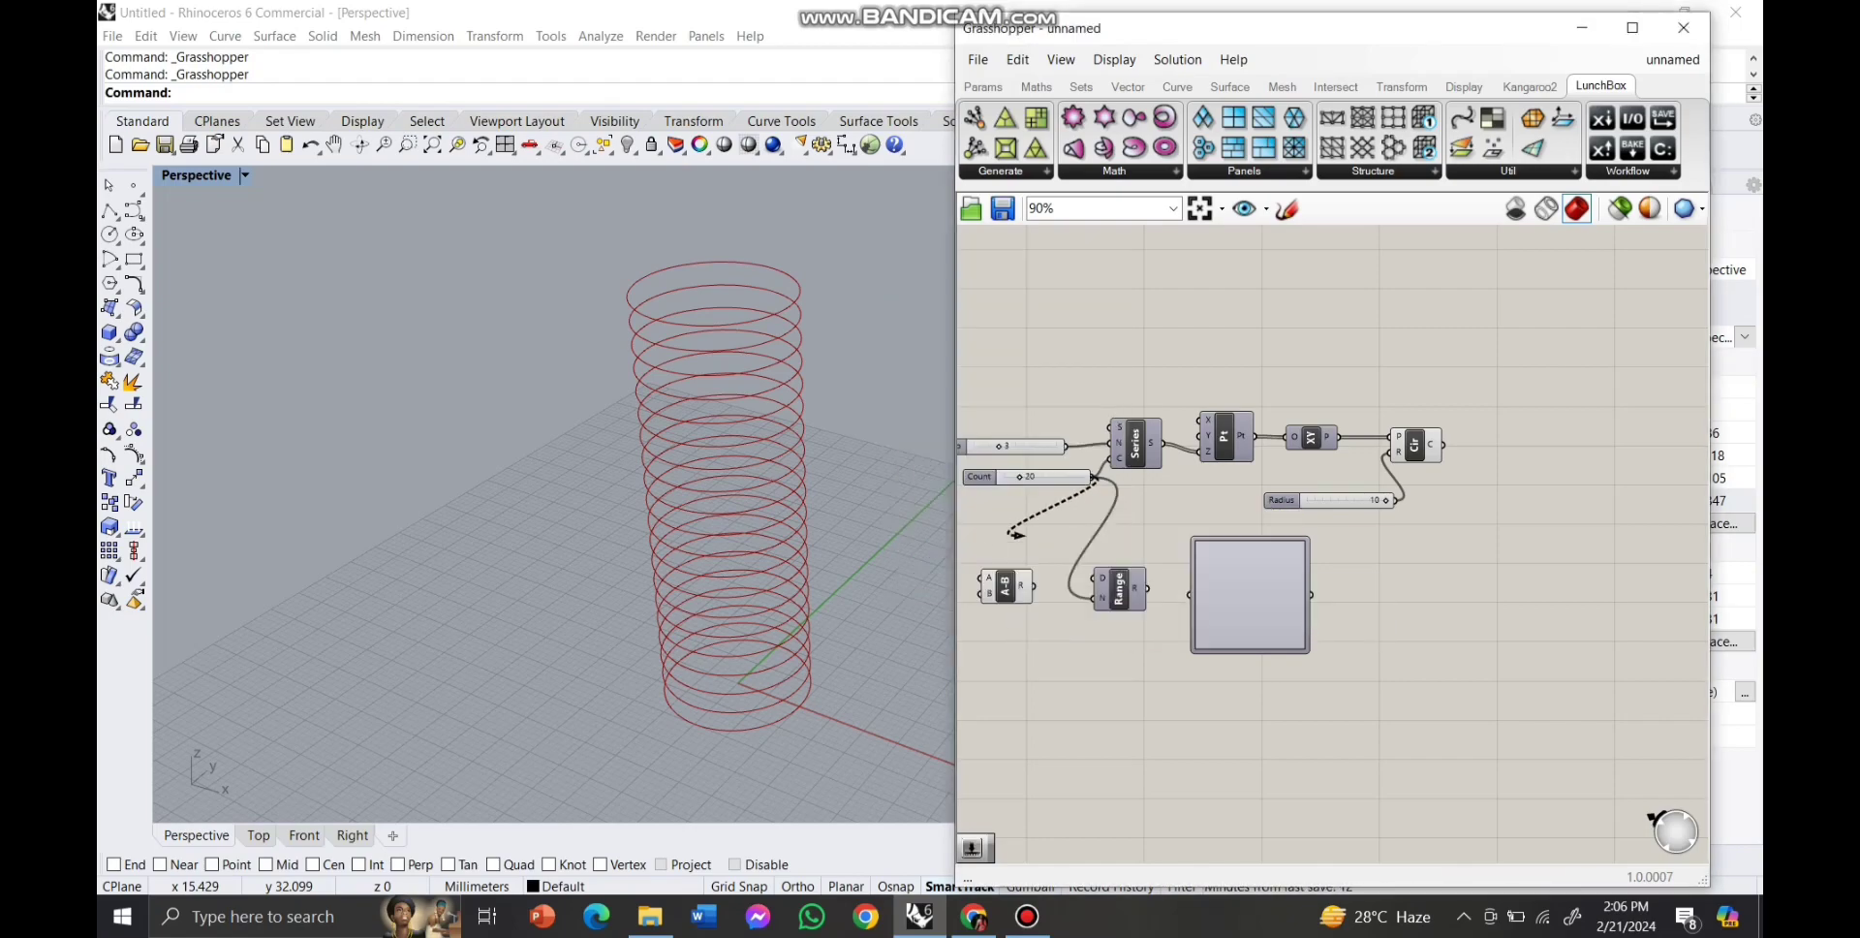
{"action": "left_click_drag", "start_coordinate": [1014, 533], "coordinate": [980, 576]}
{"action": "scroll", "coordinate": [1085, 566], "scroll_direction": "down", "scroll_amount": 2}
{"action": "scroll", "coordinate": [1037, 577], "scroll_direction": "up", "scroll_amount": 6}
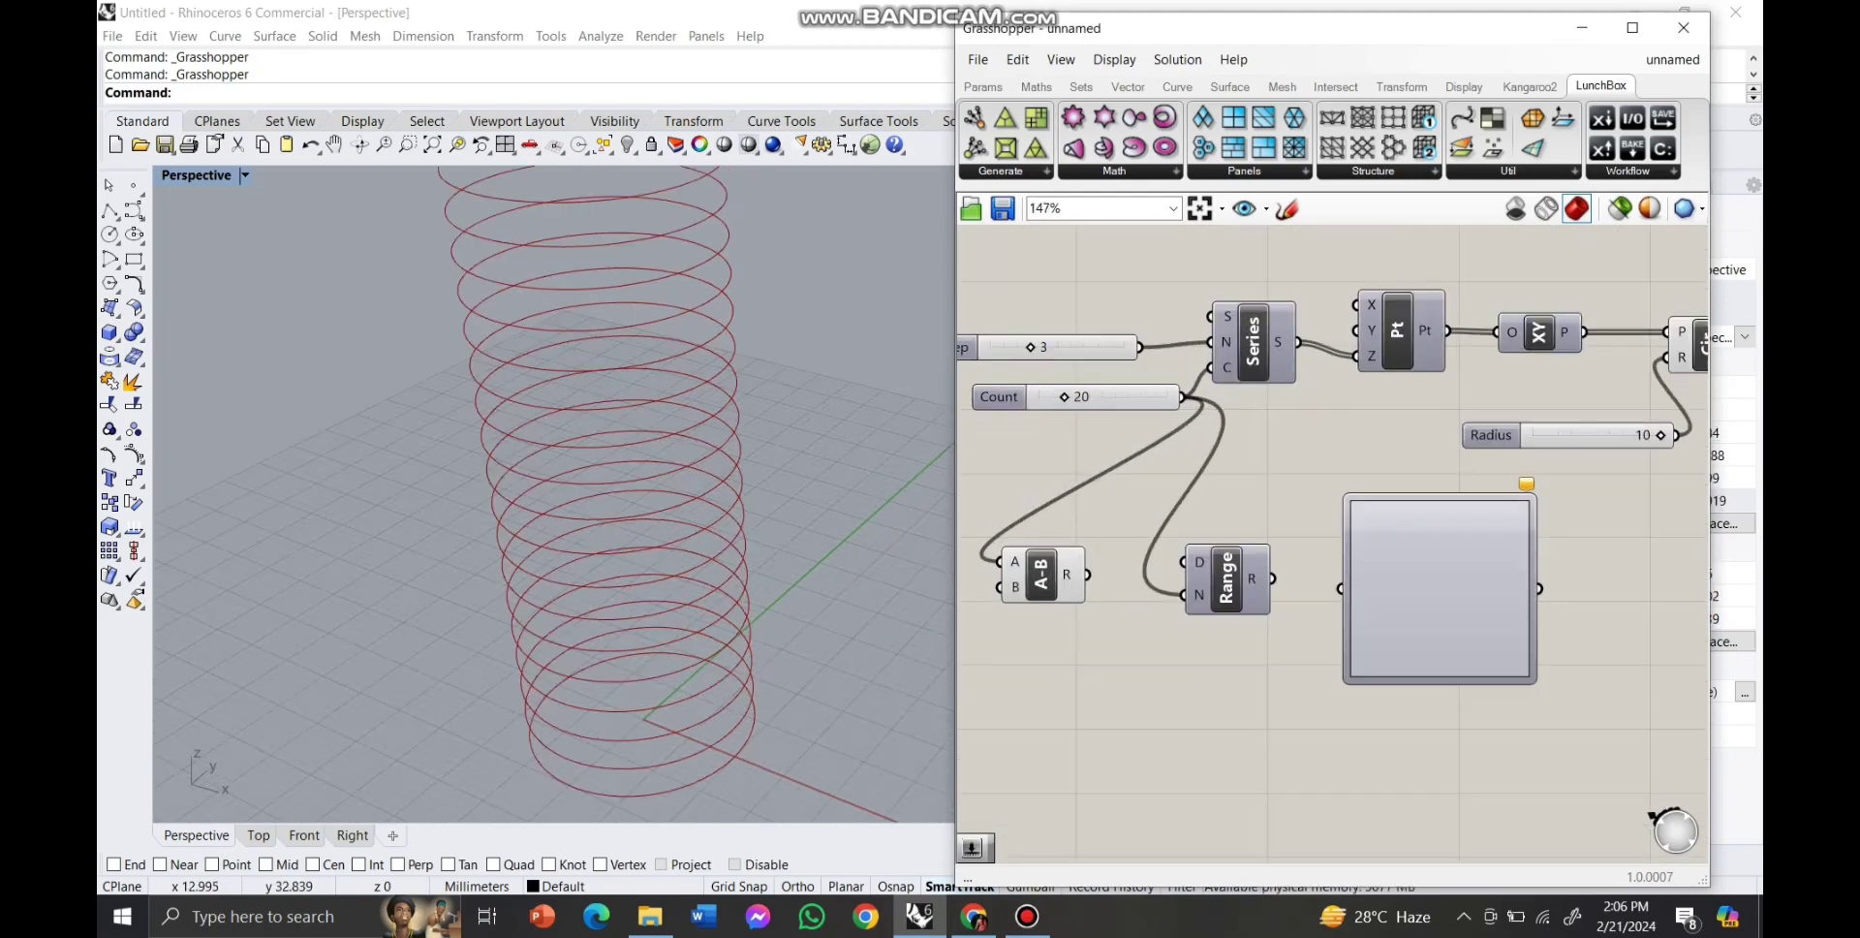
{"action": "scroll", "coordinate": [1116, 589], "scroll_direction": "down", "scroll_amount": 6}
{"action": "scroll", "coordinate": [1037, 608], "scroll_direction": "up", "scroll_amount": 5}
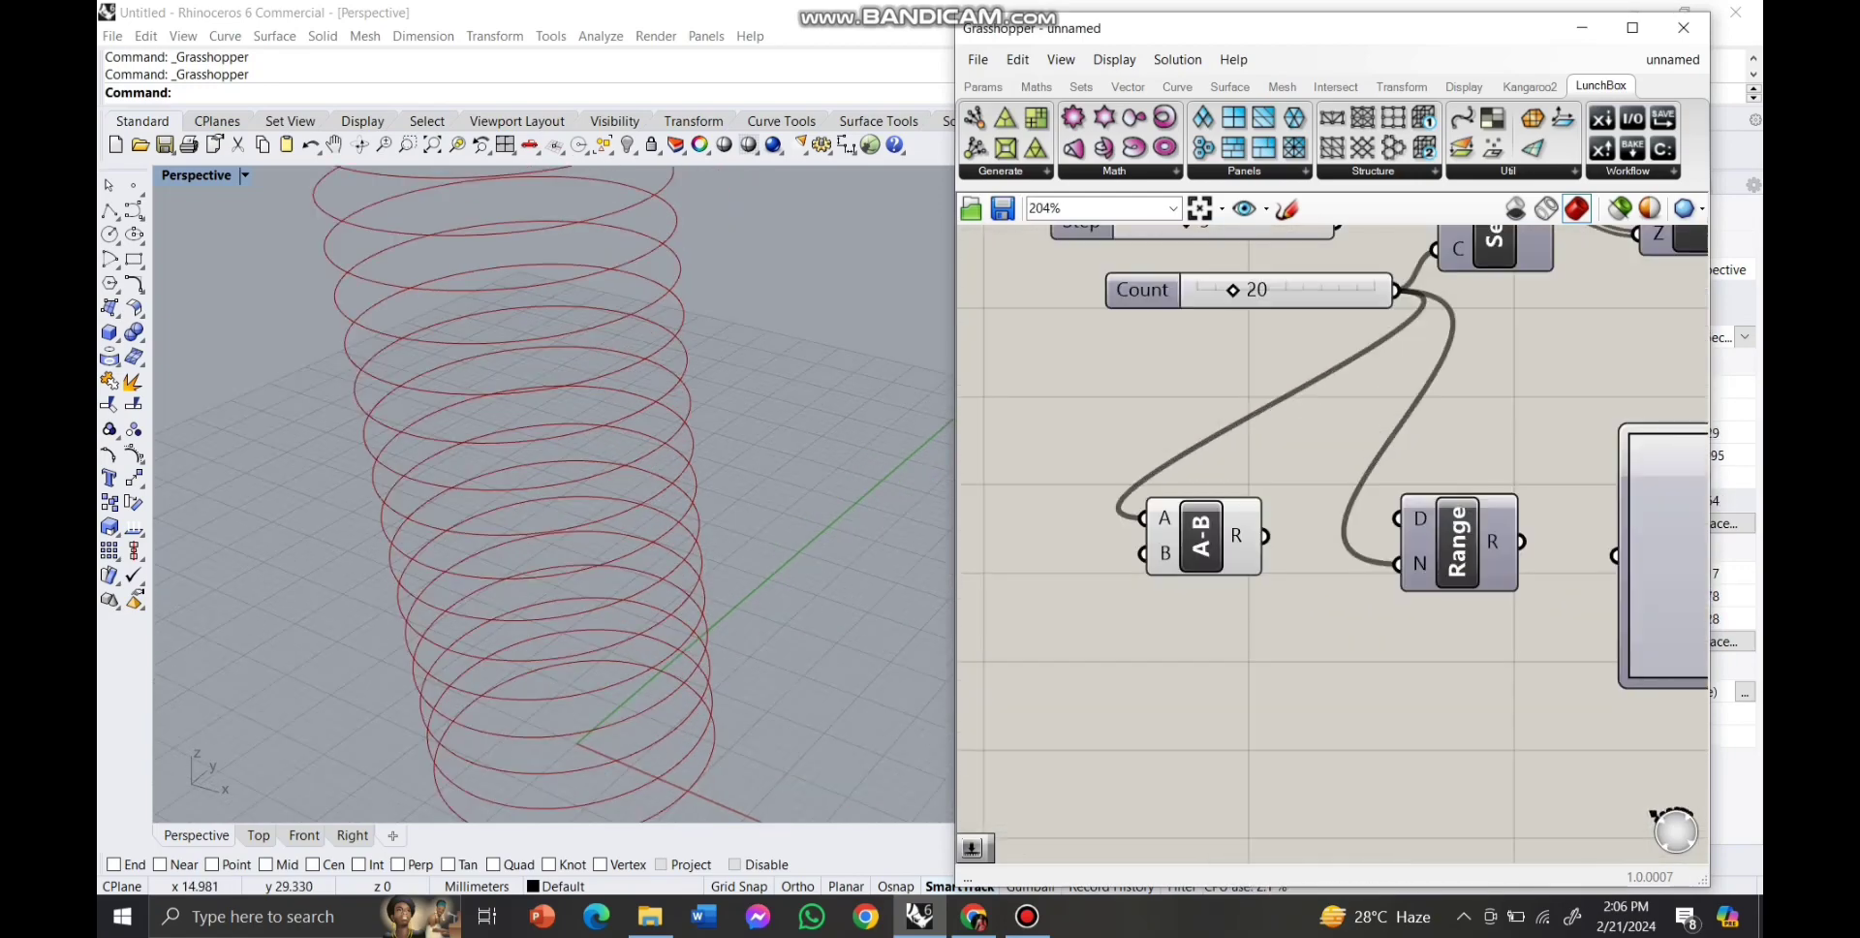
Add a number slider of 1 and connect it to the Subtraction's B input.
{"action": "double_click", "coordinate": [1085, 535]}
{"action": "type", "text": "1"}
{"action": "key", "text": "Return"}
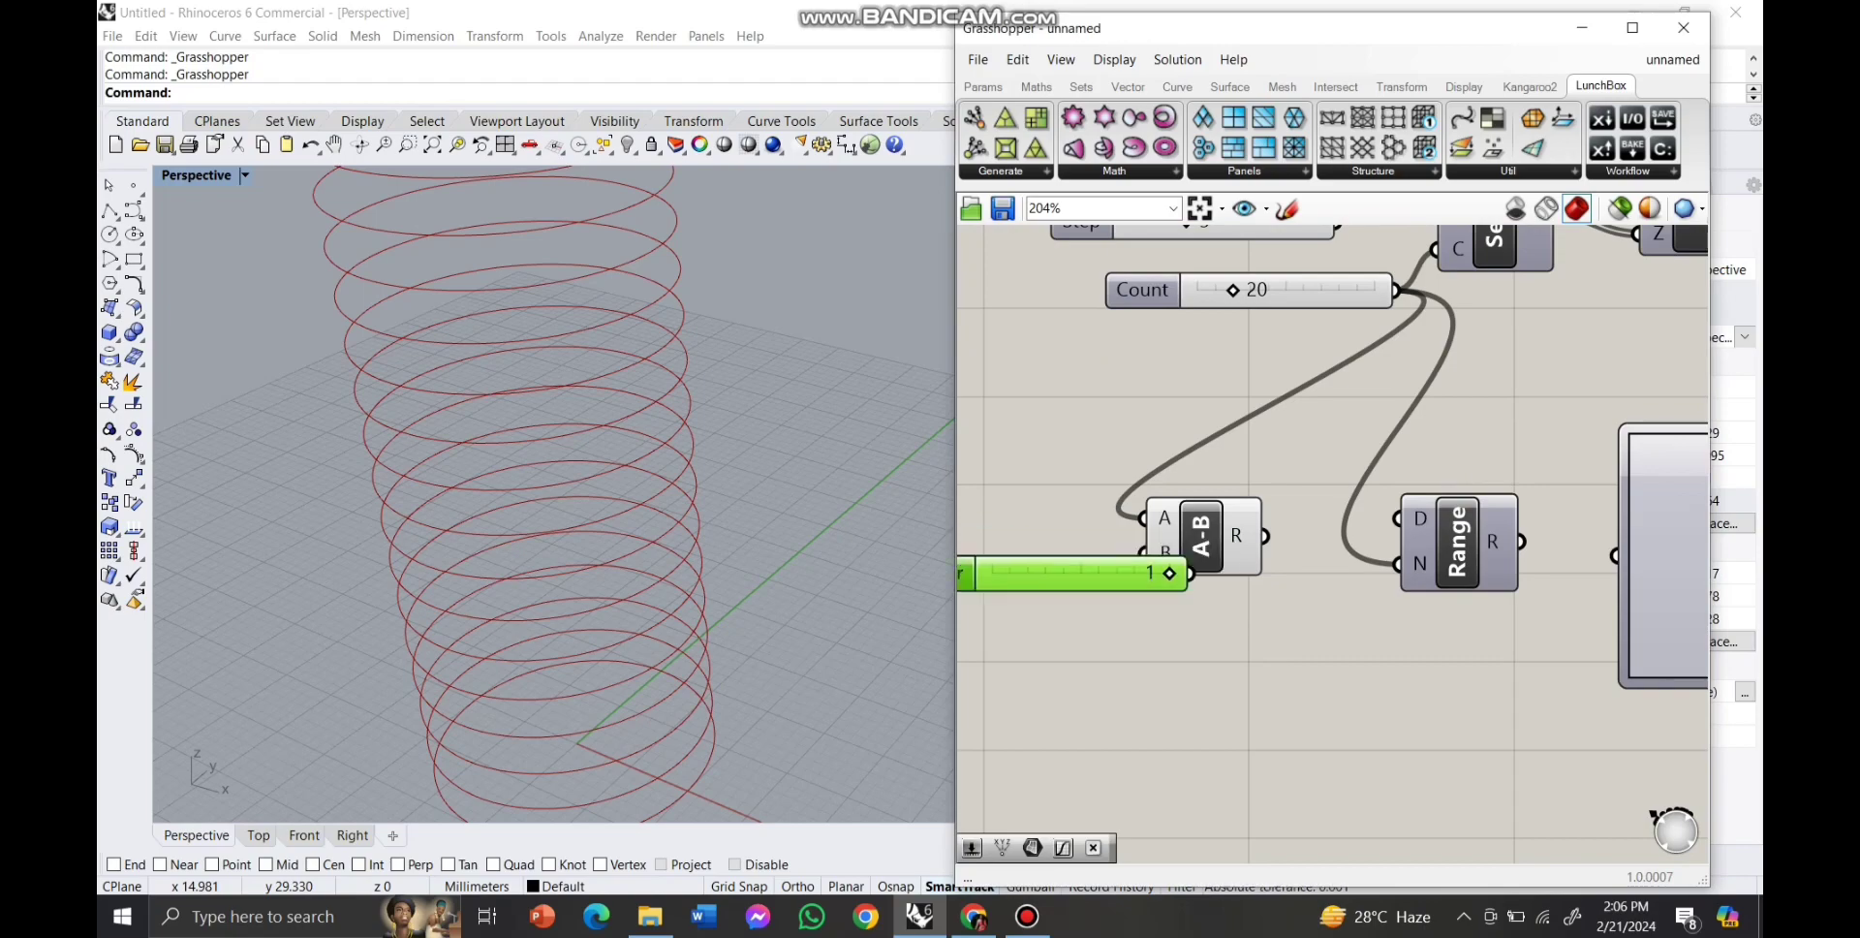
{"action": "scroll", "coordinate": [1026, 530], "scroll_direction": "down", "scroll_amount": 3}
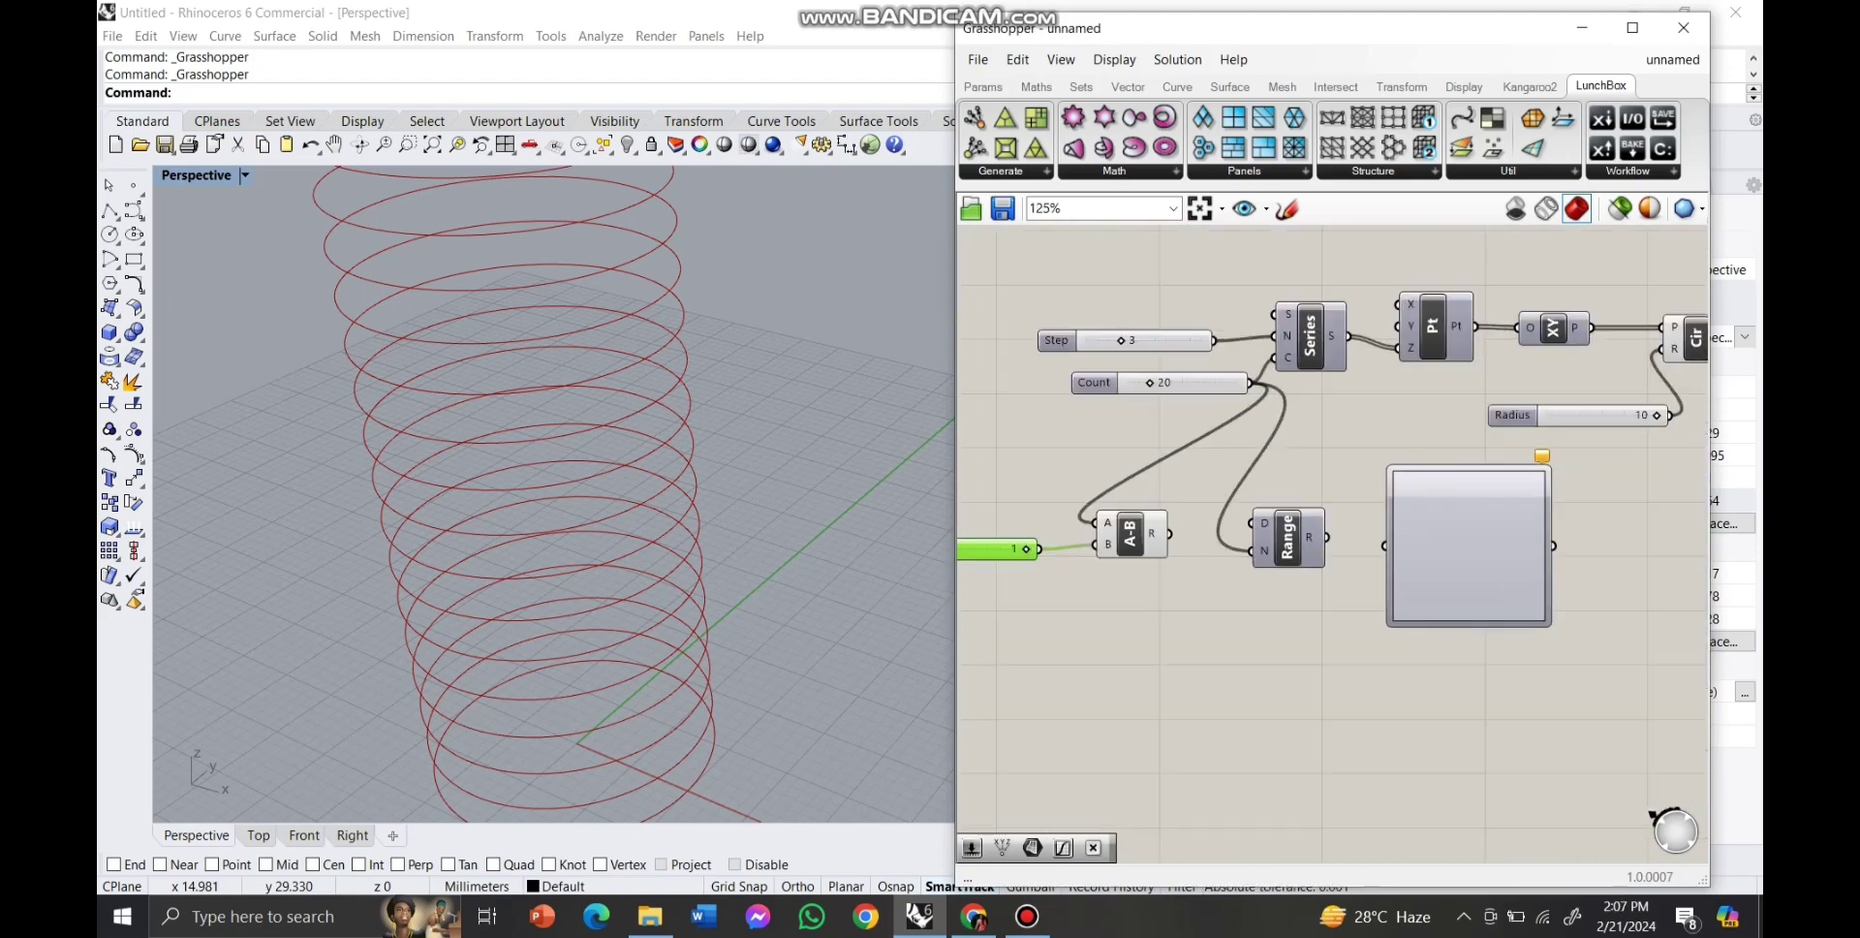
Connect the Subtraction result to the Range's N input in place of the Count slider, and the Range output to the Graph Mapper.
{"action": "scroll", "coordinate": [1343, 582], "scroll_direction": "up", "scroll_amount": 1}
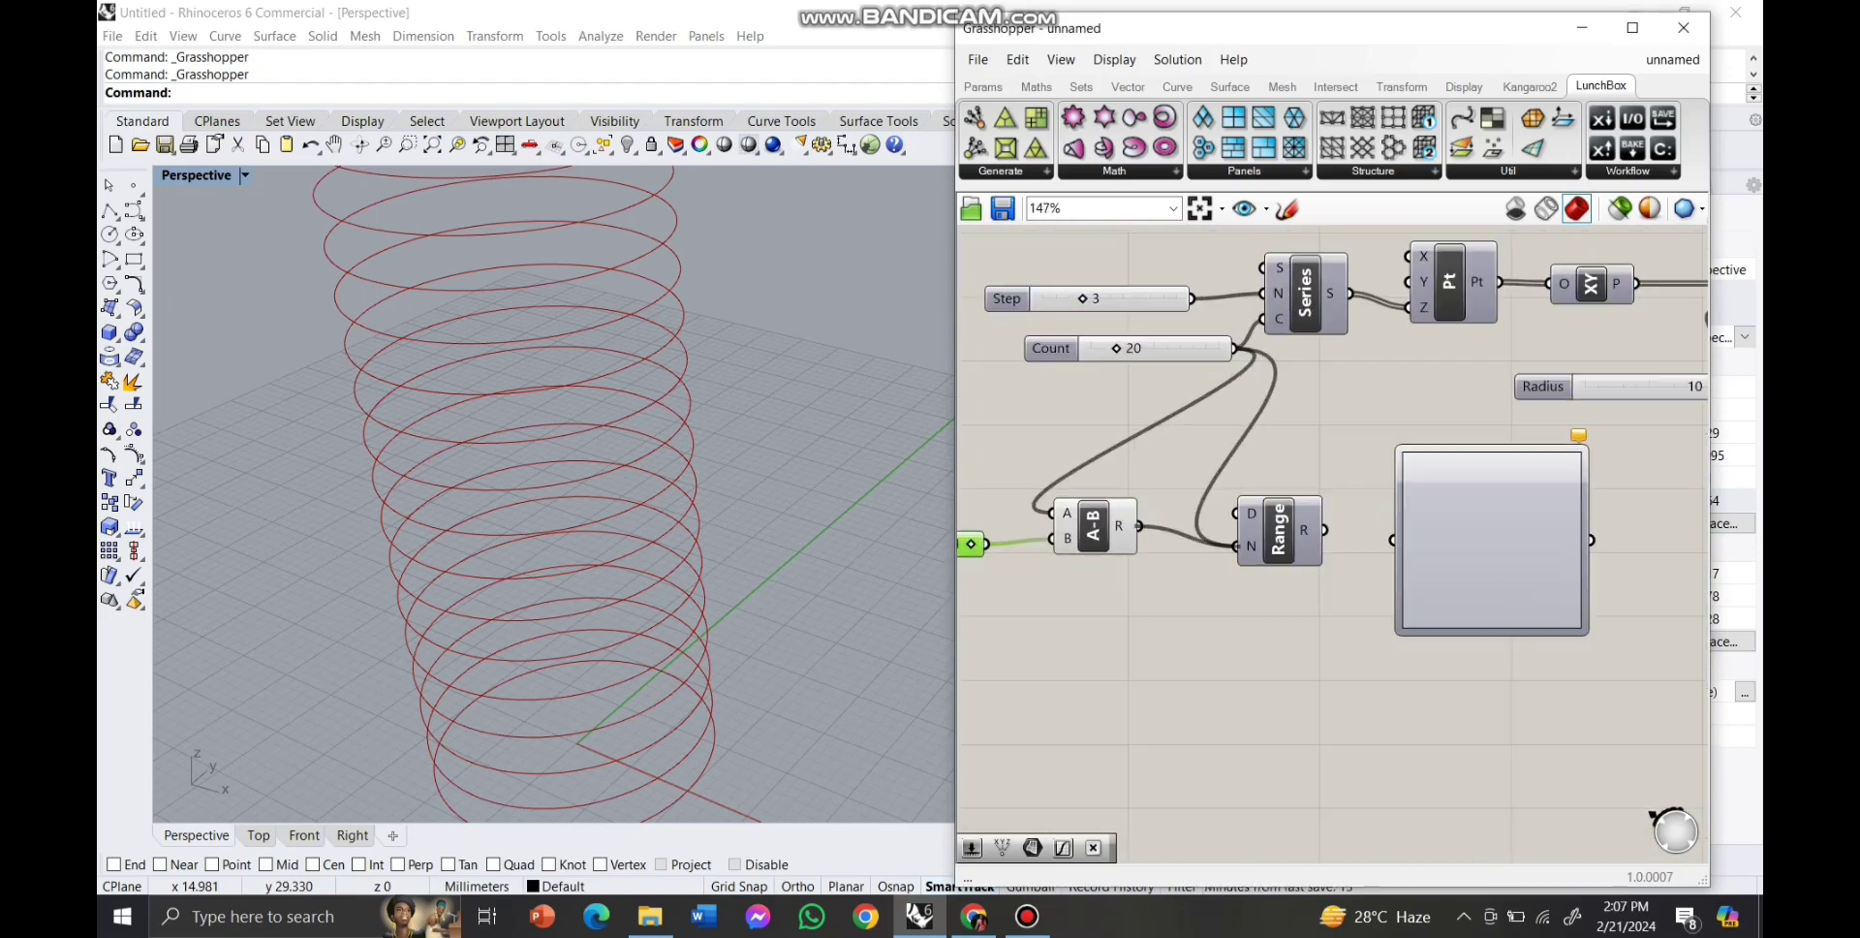
{"action": "left_click_drag", "start_coordinate": [1139, 526], "coordinate": [1236, 546]}
{"action": "scroll", "coordinate": [1251, 555], "scroll_direction": "down", "scroll_amount": 5}
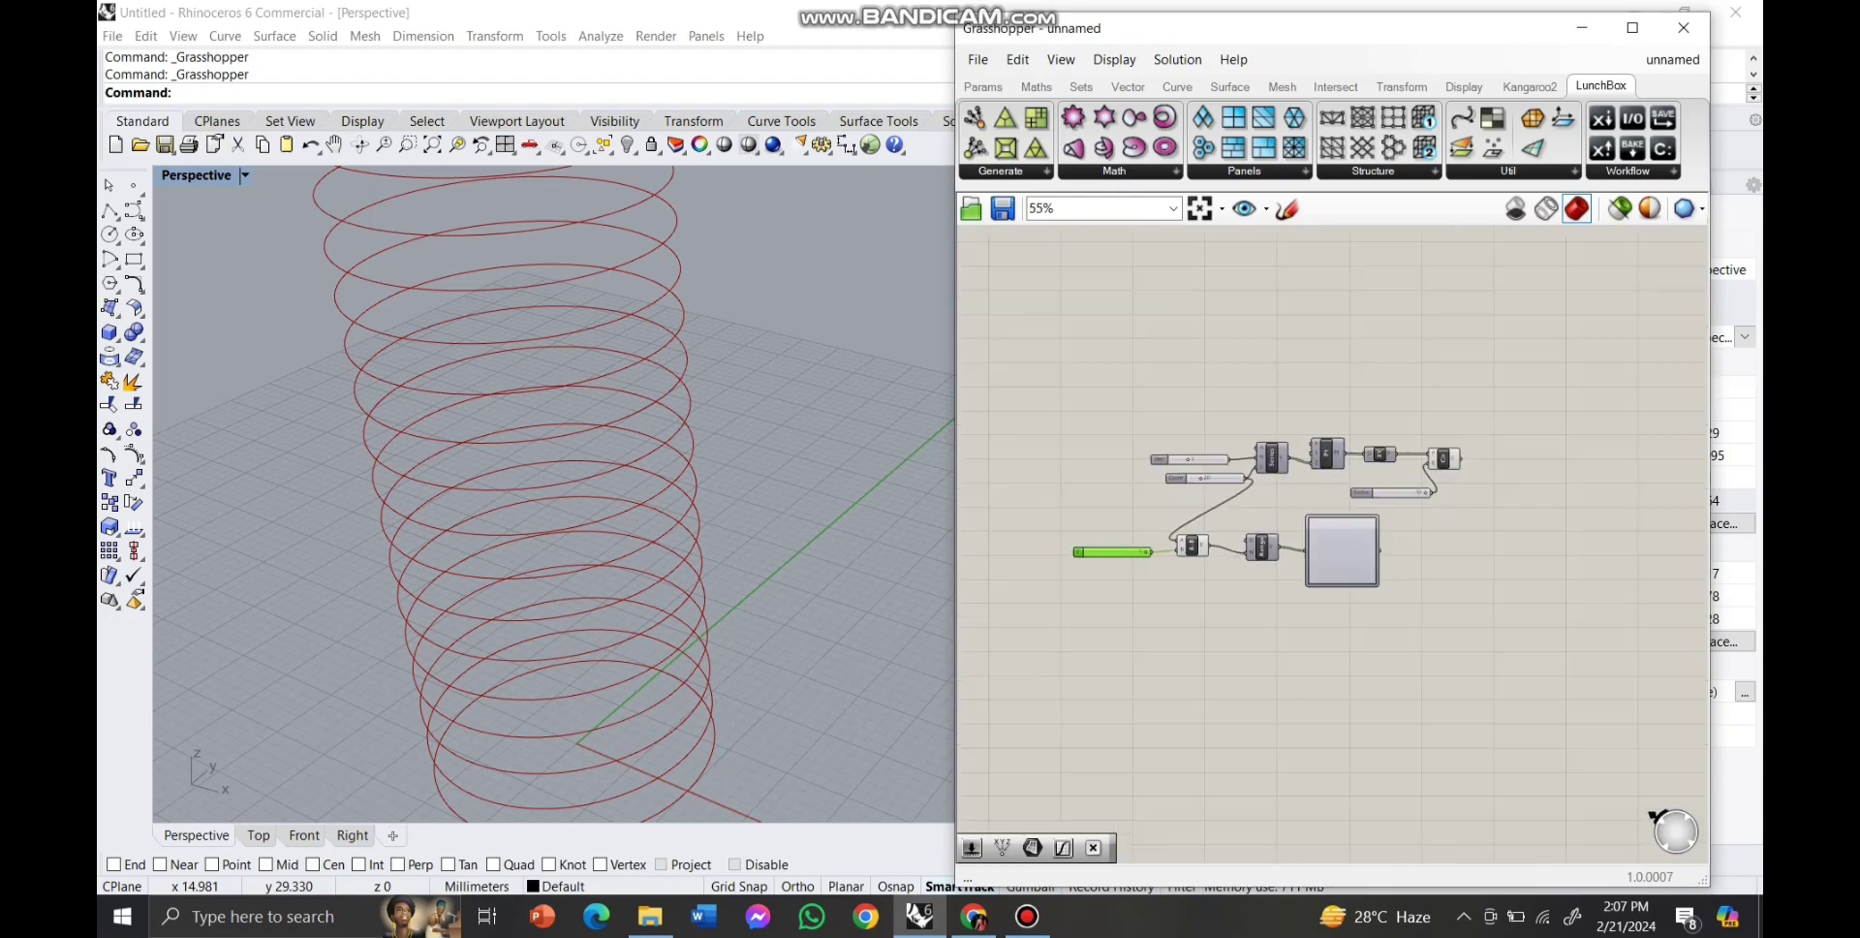
Add a Multiplication component beside the Graph Mapper, with the Radius slider feeding A and the Graph Mapper feeding B.
{"action": "scroll", "coordinate": [1434, 559], "scroll_direction": "up", "scroll_amount": 4}
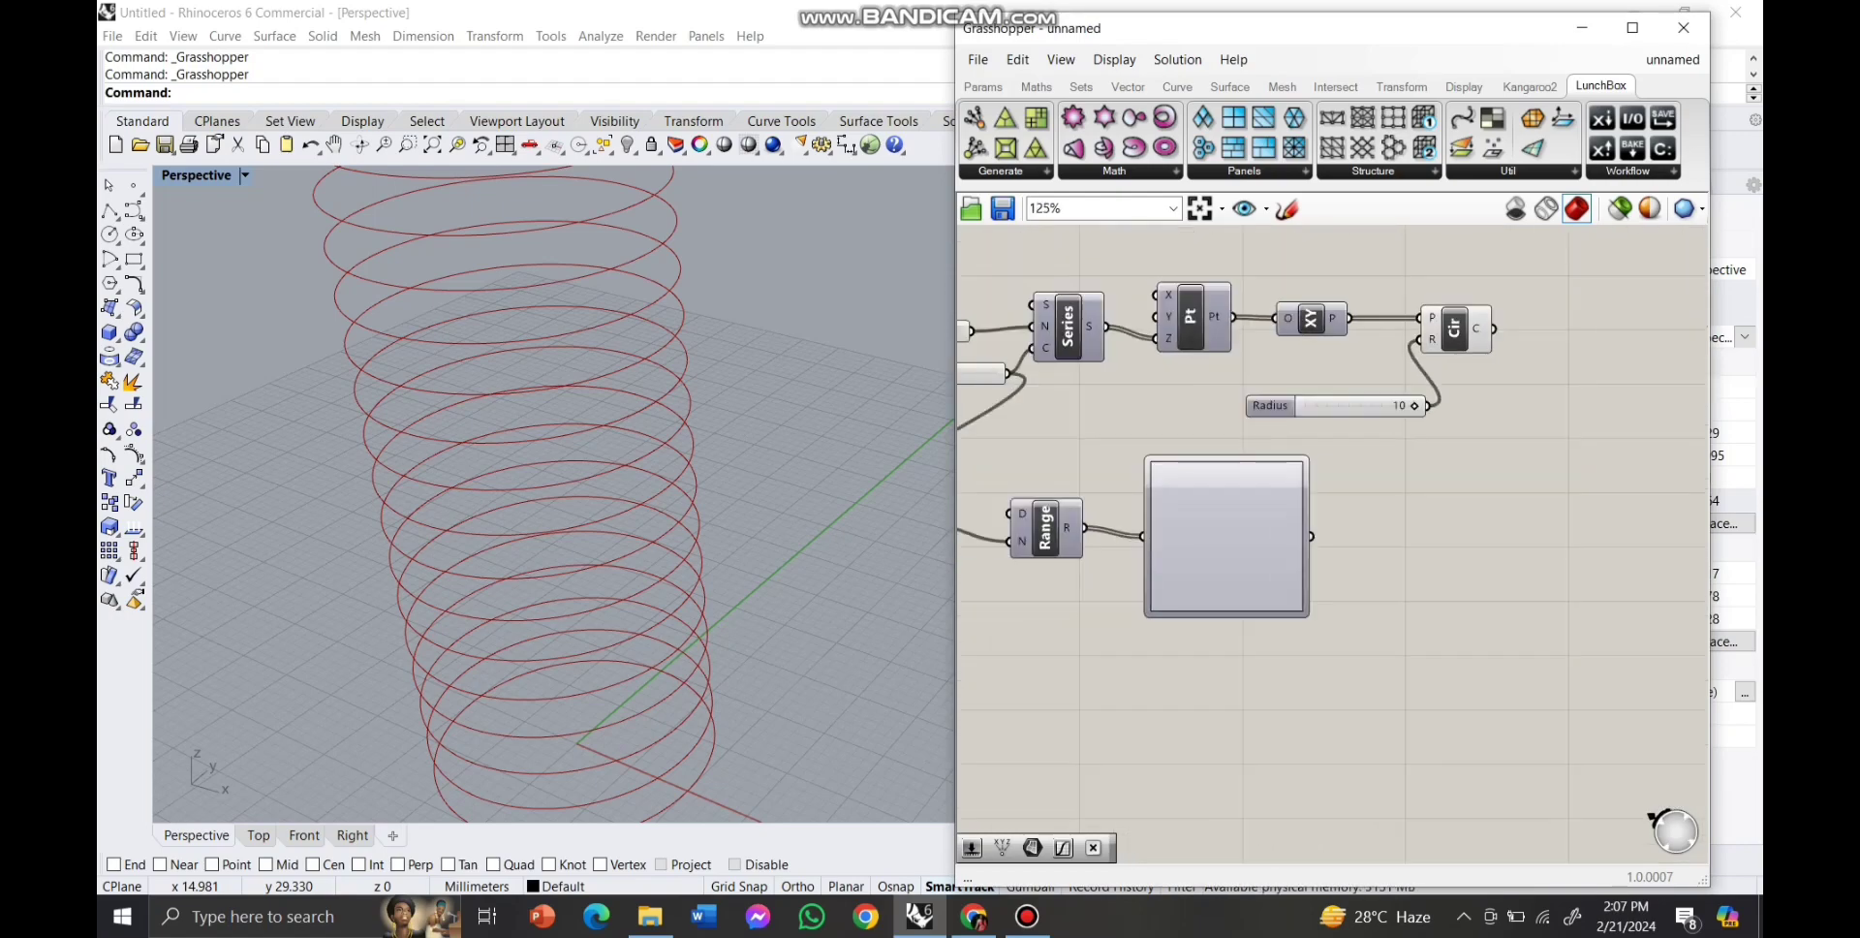
{"action": "double_click", "coordinate": [1376, 507]}
{"action": "type", "text": "mul"}
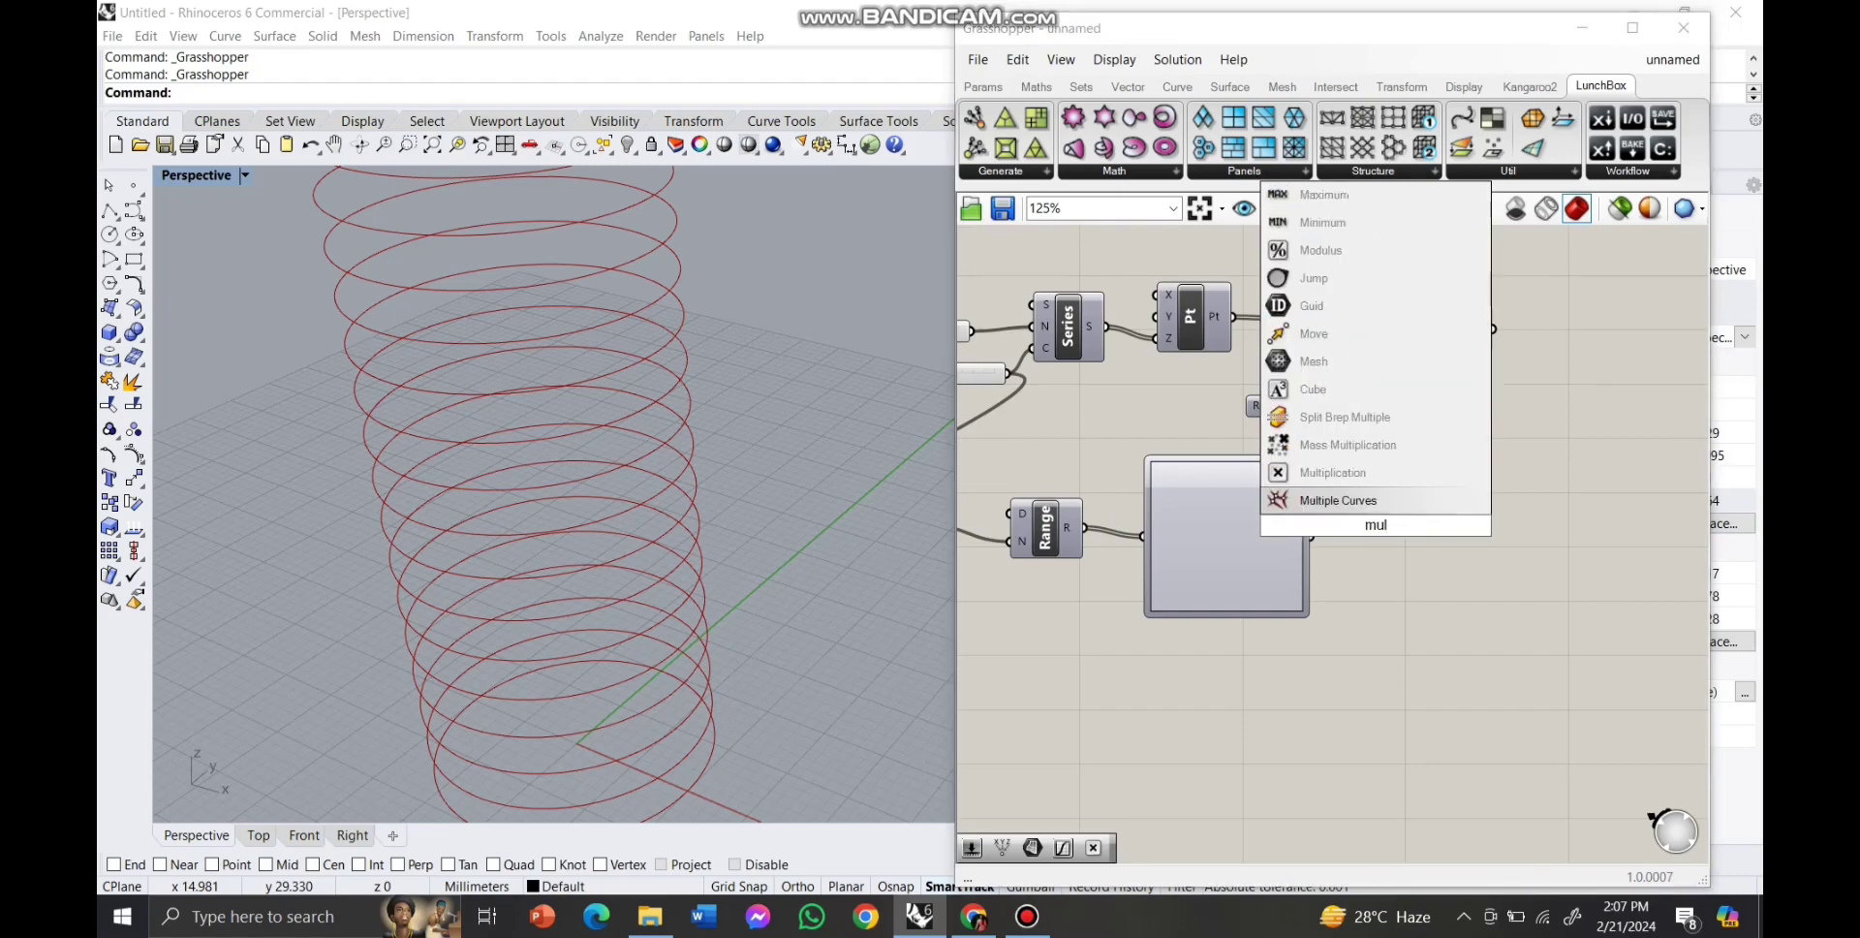
{"action": "key", "text": "Up"}
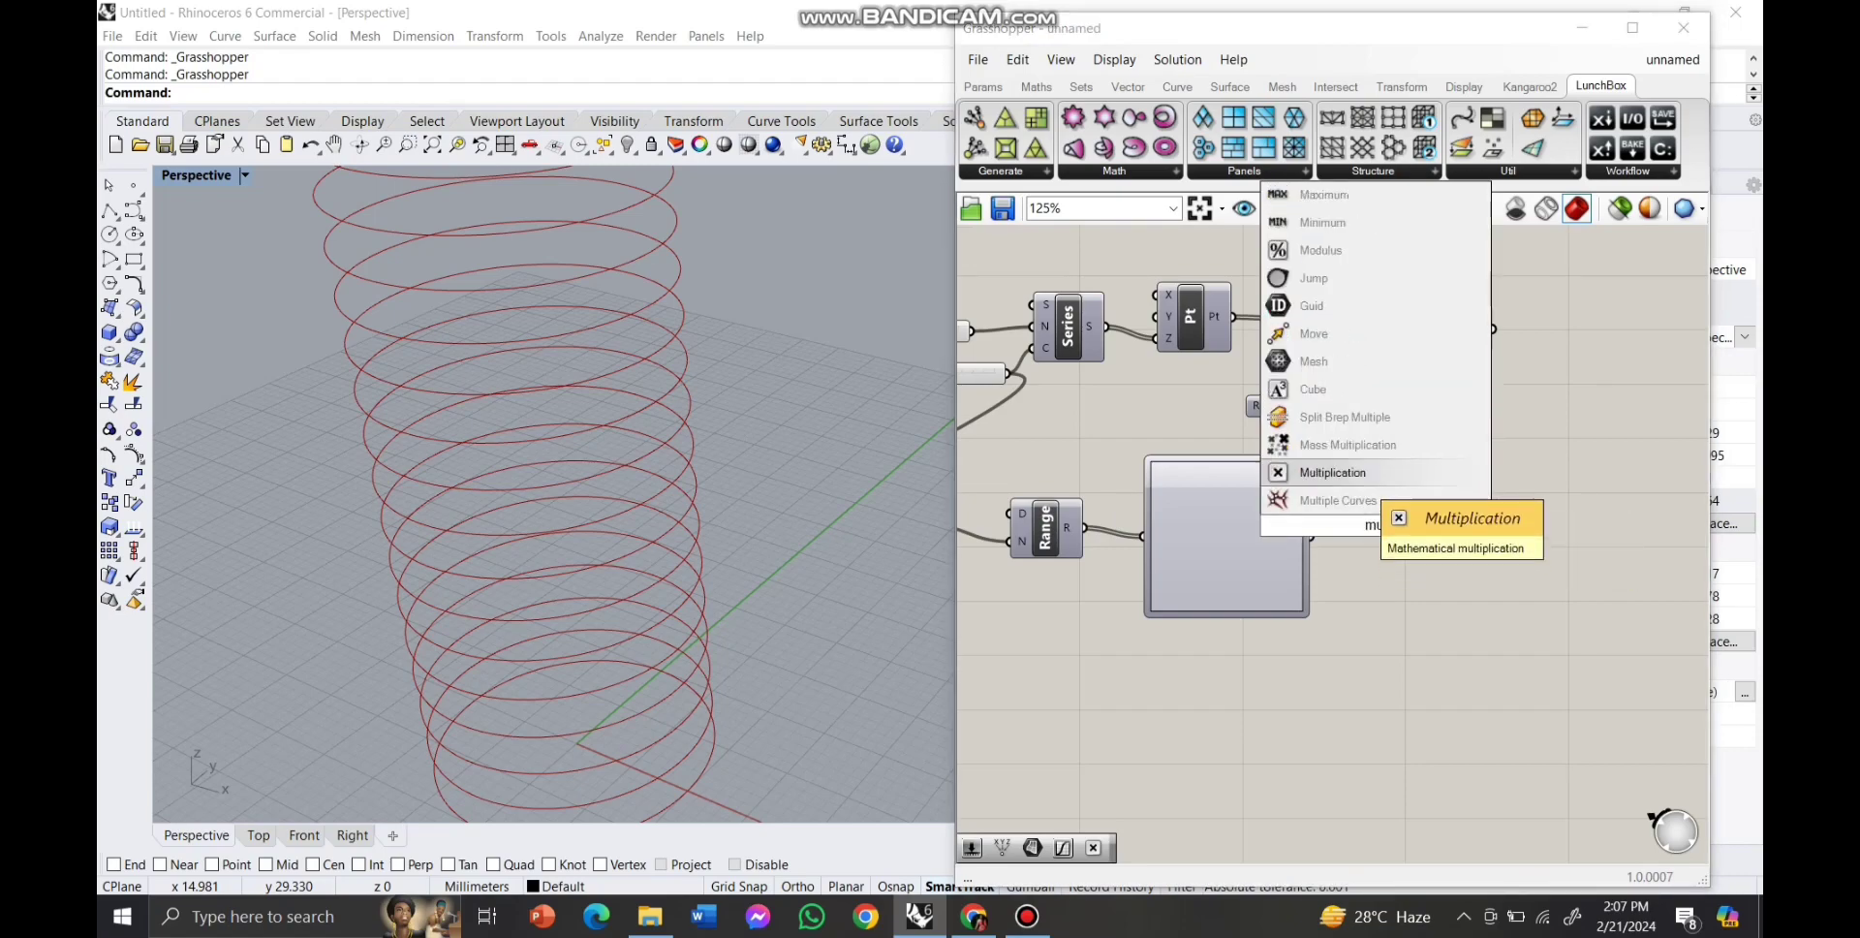
{"action": "key", "text": "Return"}
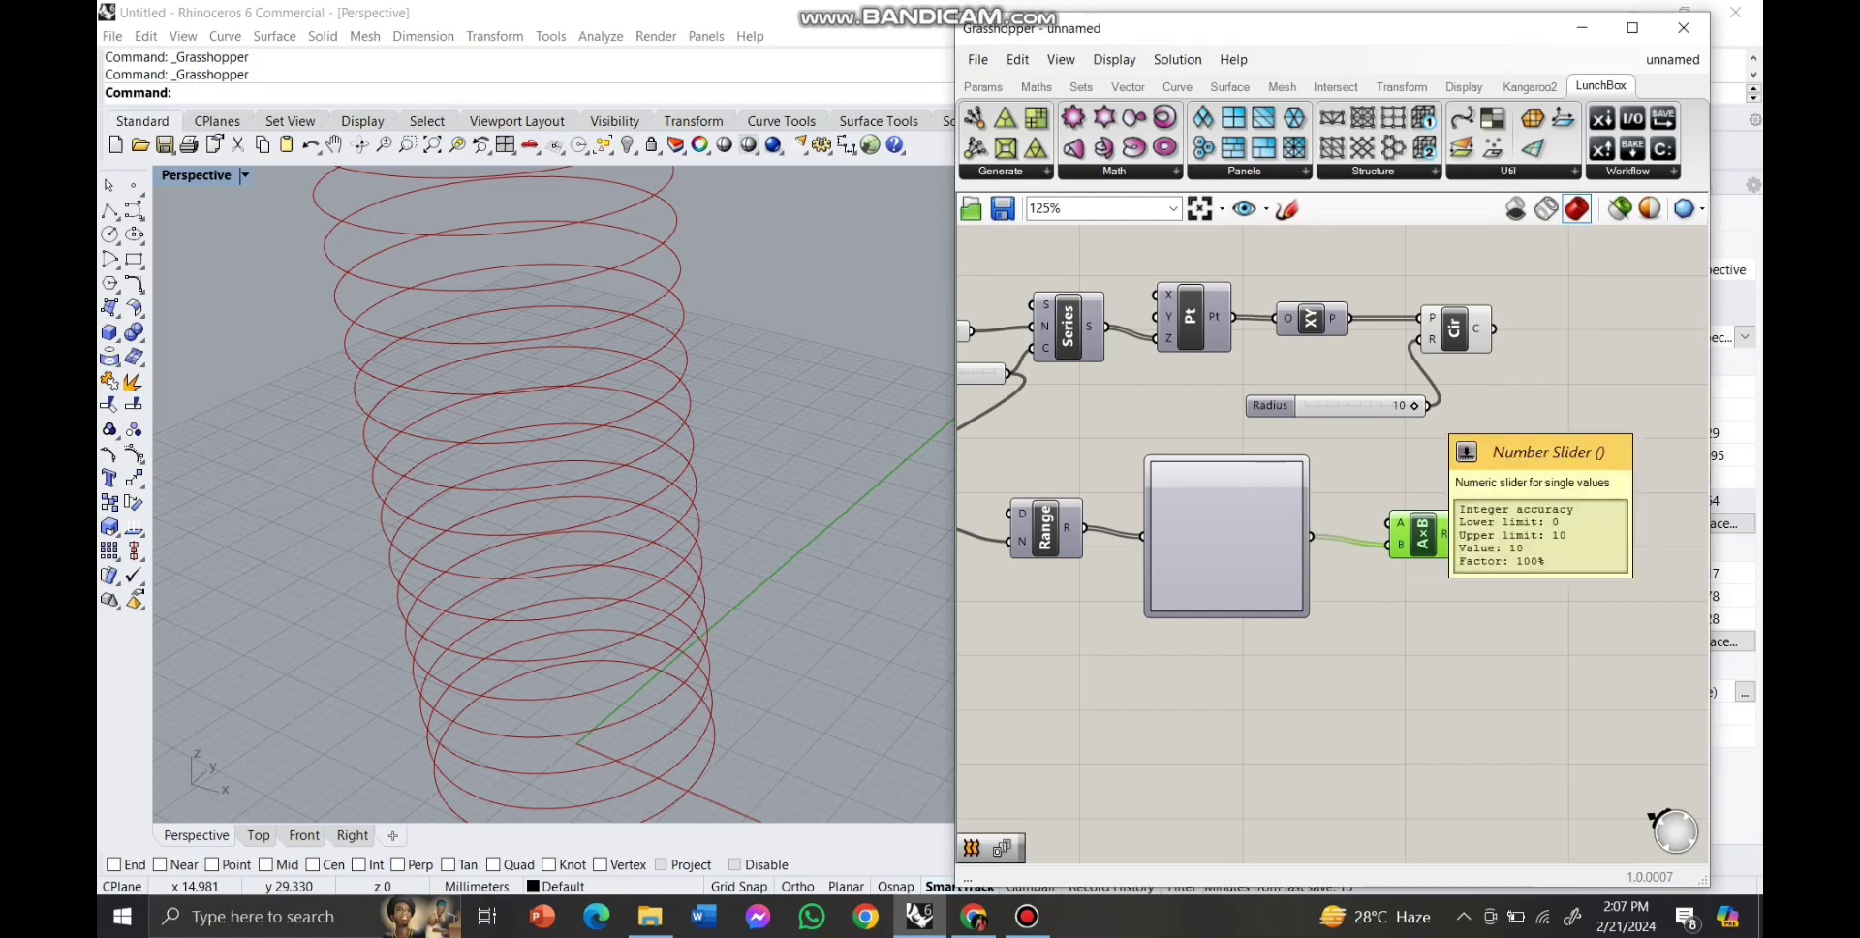
{"action": "left_click_drag", "start_coordinate": [1388, 485], "coordinate": [1389, 523]}
Set the Graph Mapper's graph type to Bezier.
{"action": "scroll", "coordinate": [1041, 421], "scroll_direction": "down", "scroll_amount": 3}
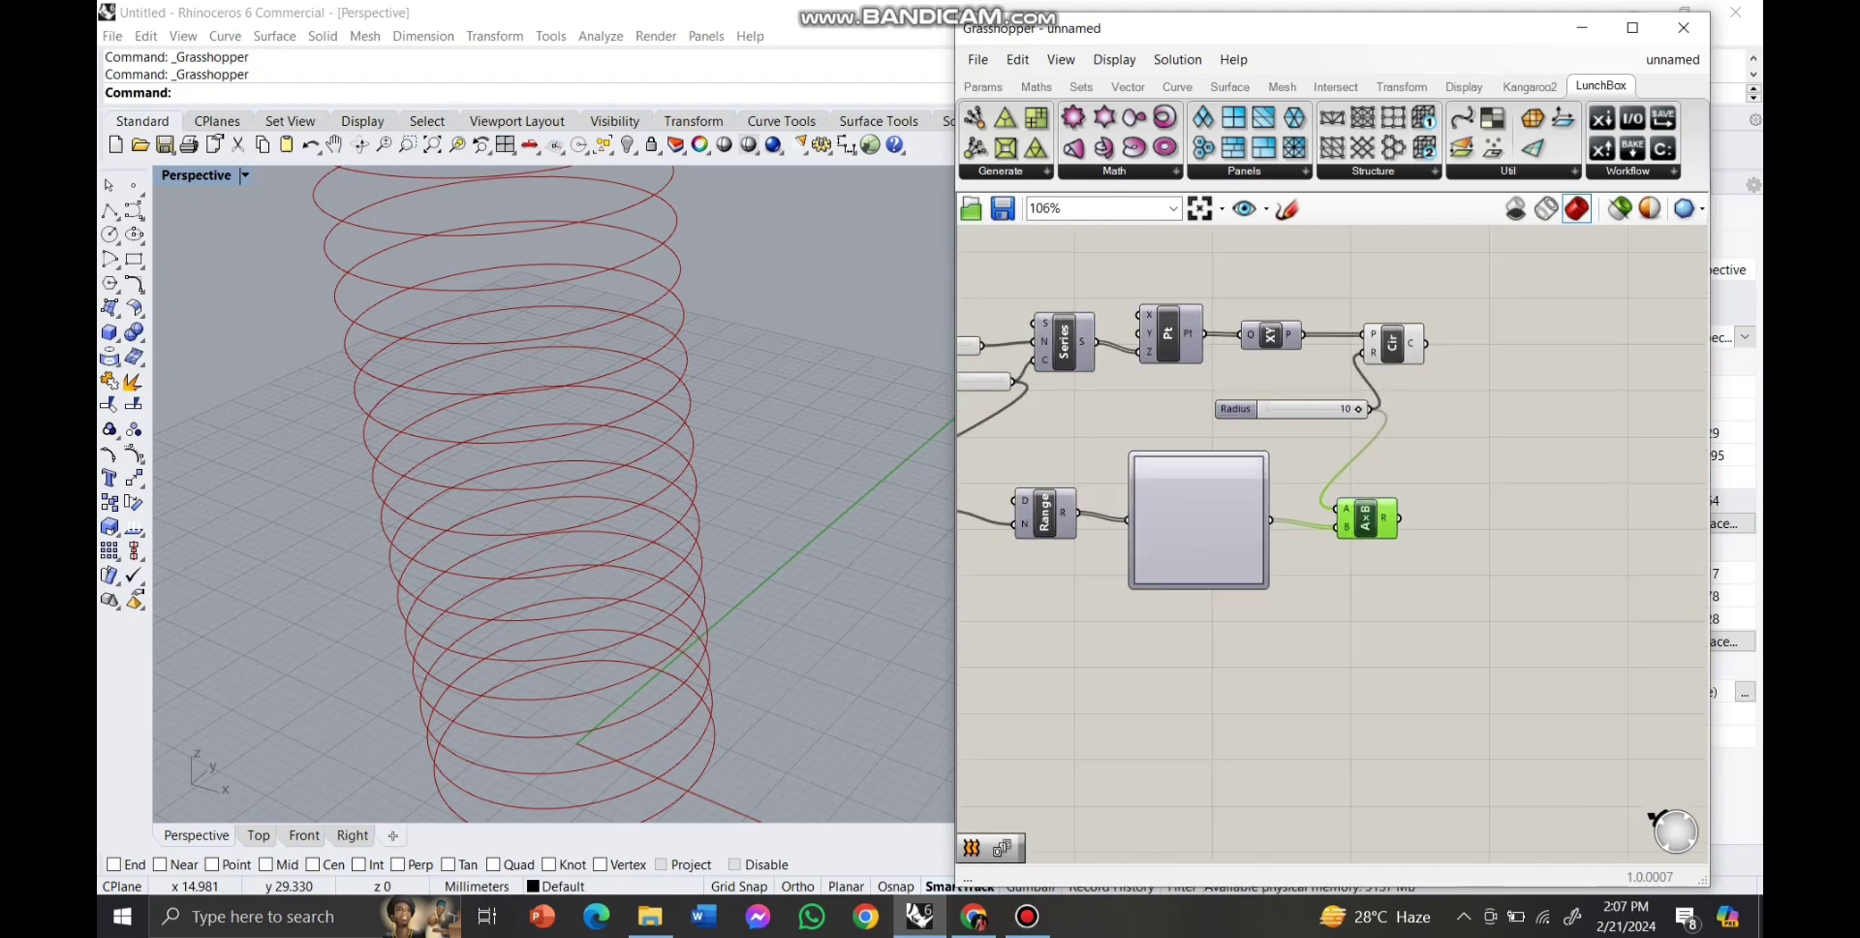
{"action": "left_click", "coordinate": [1198, 520]}
{"action": "right_click", "coordinate": [1213, 552]}
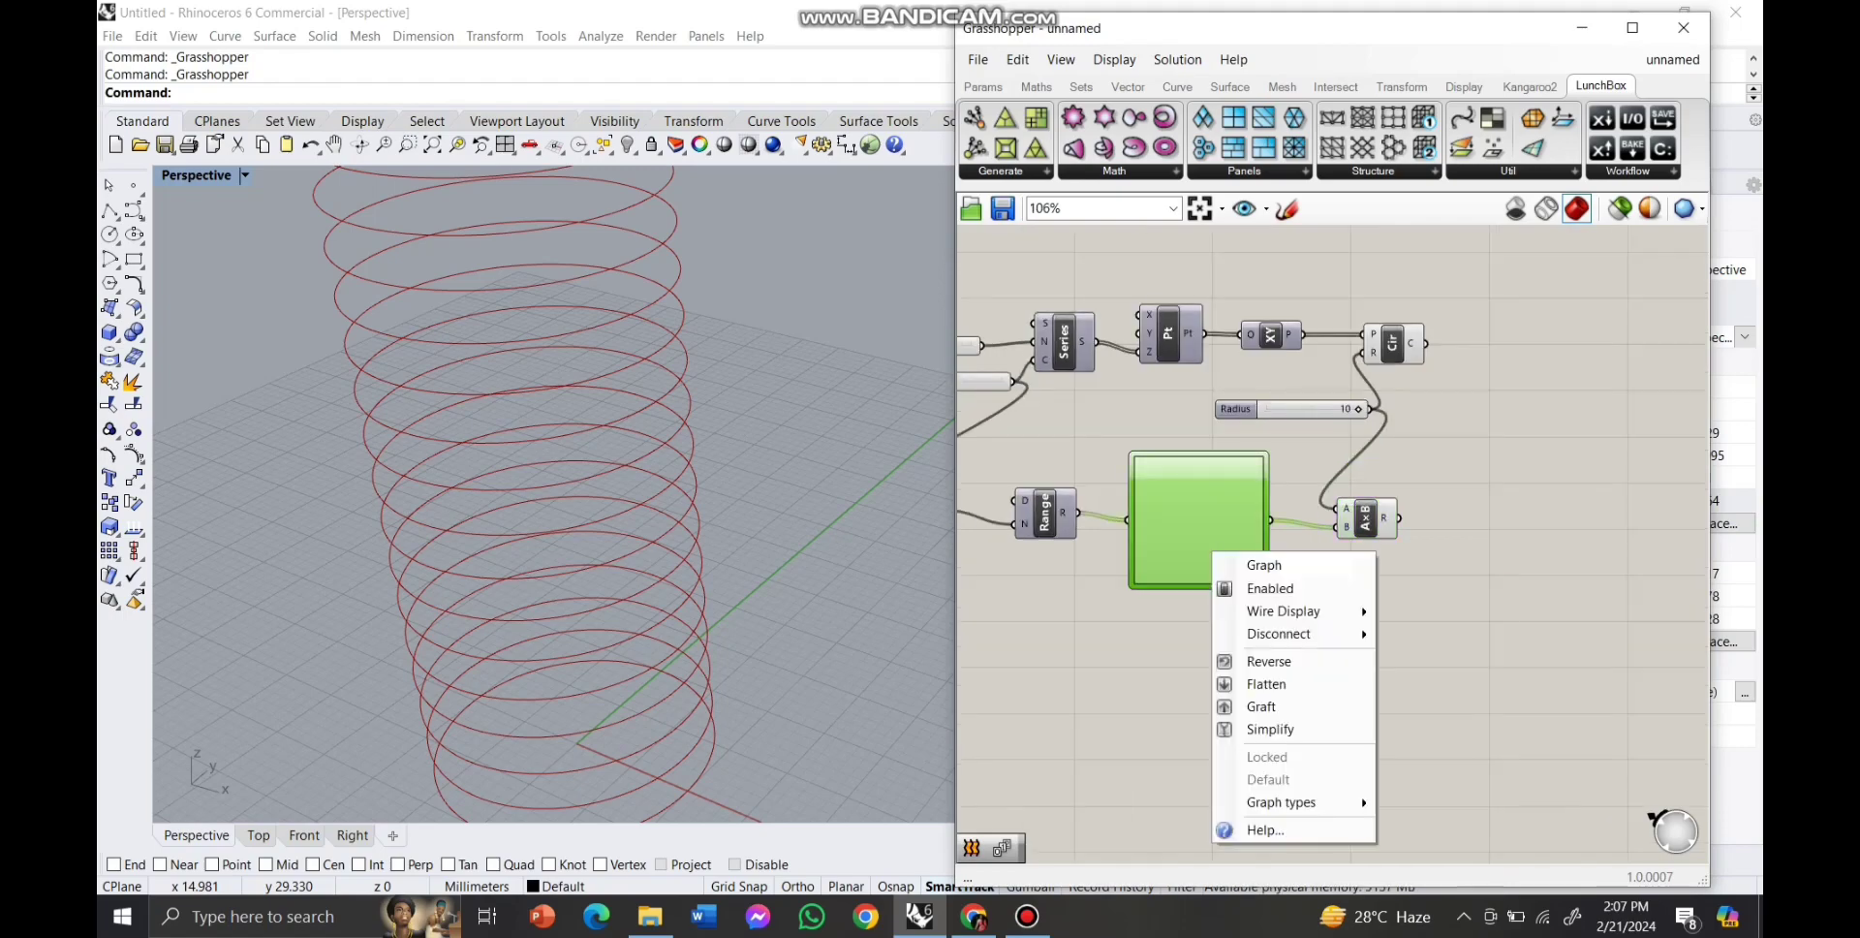
{"action": "mouse_move", "coordinate": [1281, 802]}
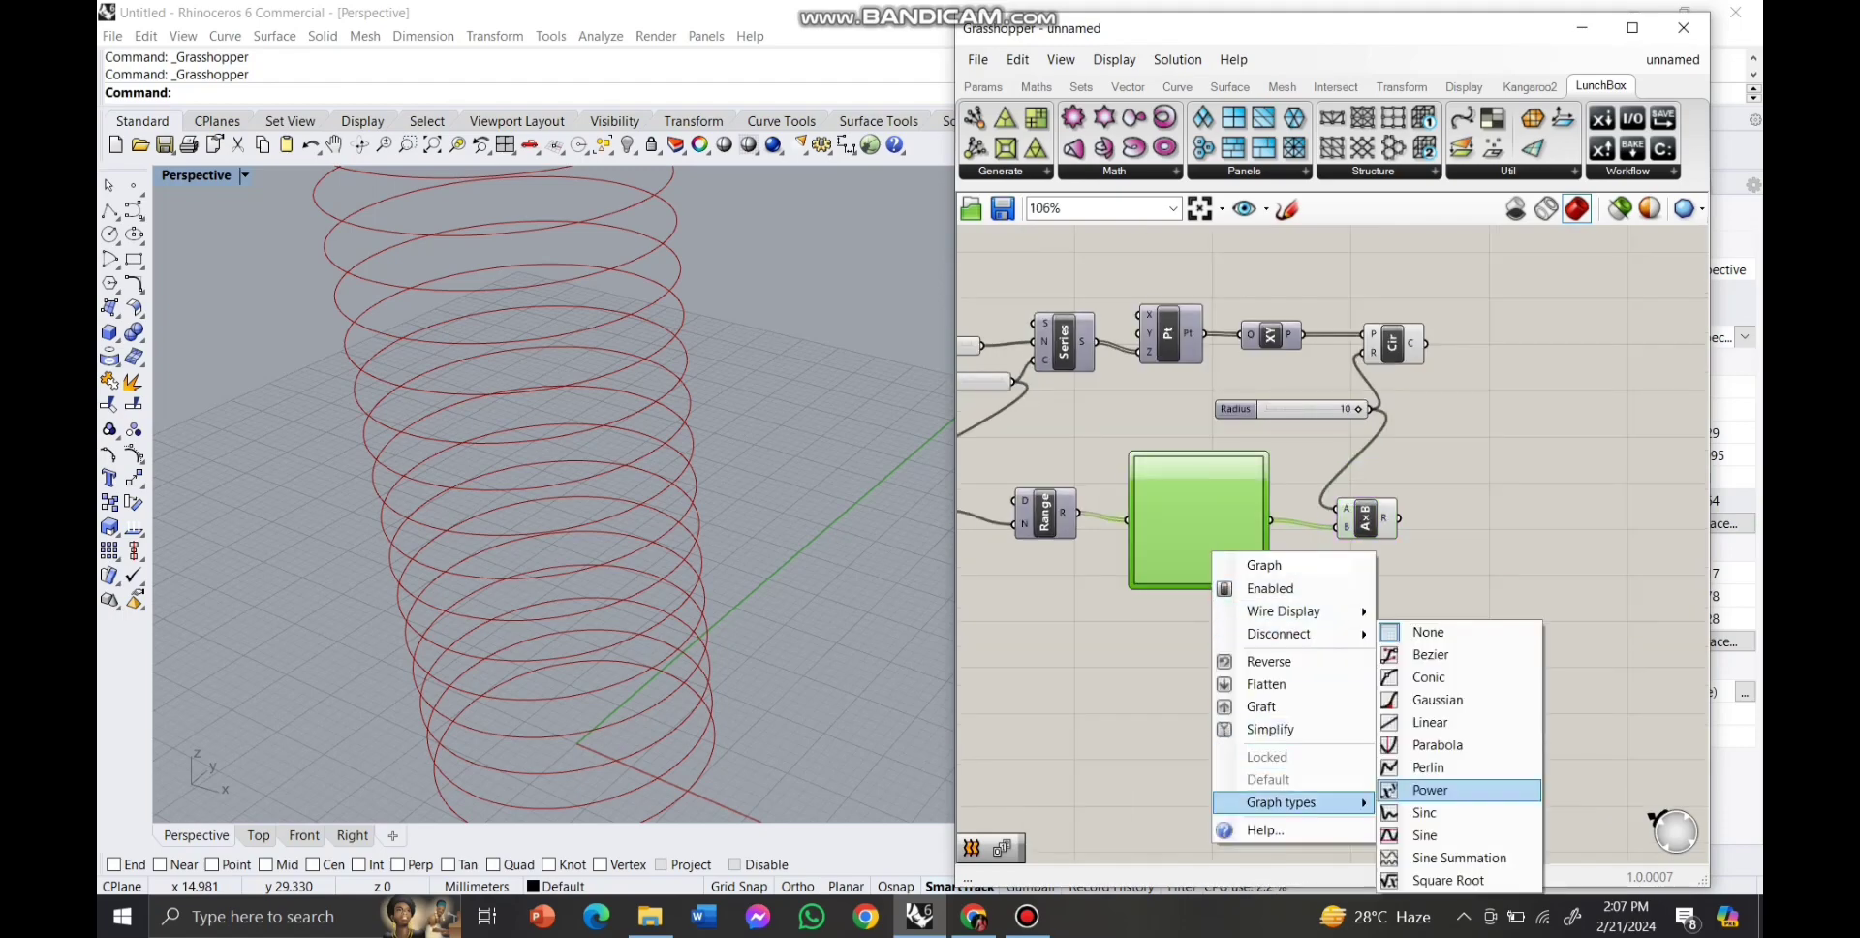
{"action": "left_click", "coordinate": [1431, 654]}
Shape the Bezier graph by raising its start point and first handle near the top and lowering its end point.
{"action": "scroll", "coordinate": [1161, 512], "scroll_direction": "up", "scroll_amount": 4}
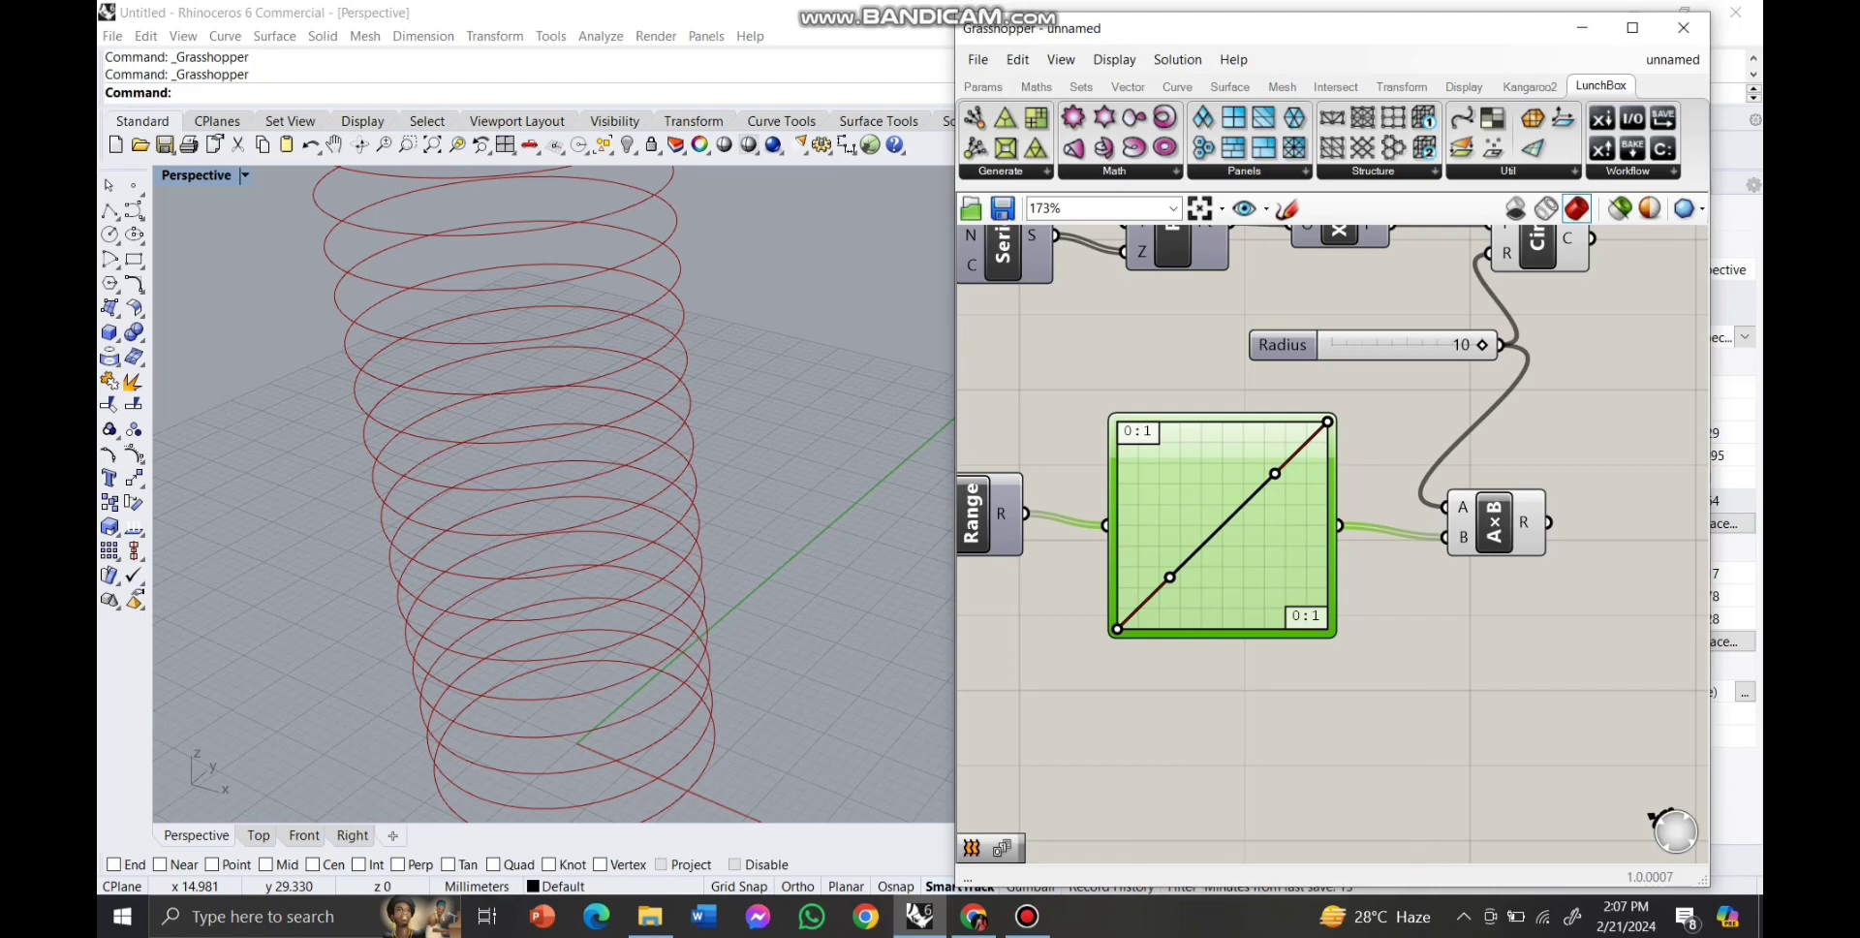
{"action": "left_click_drag", "start_coordinate": [1117, 628], "coordinate": [1117, 461]}
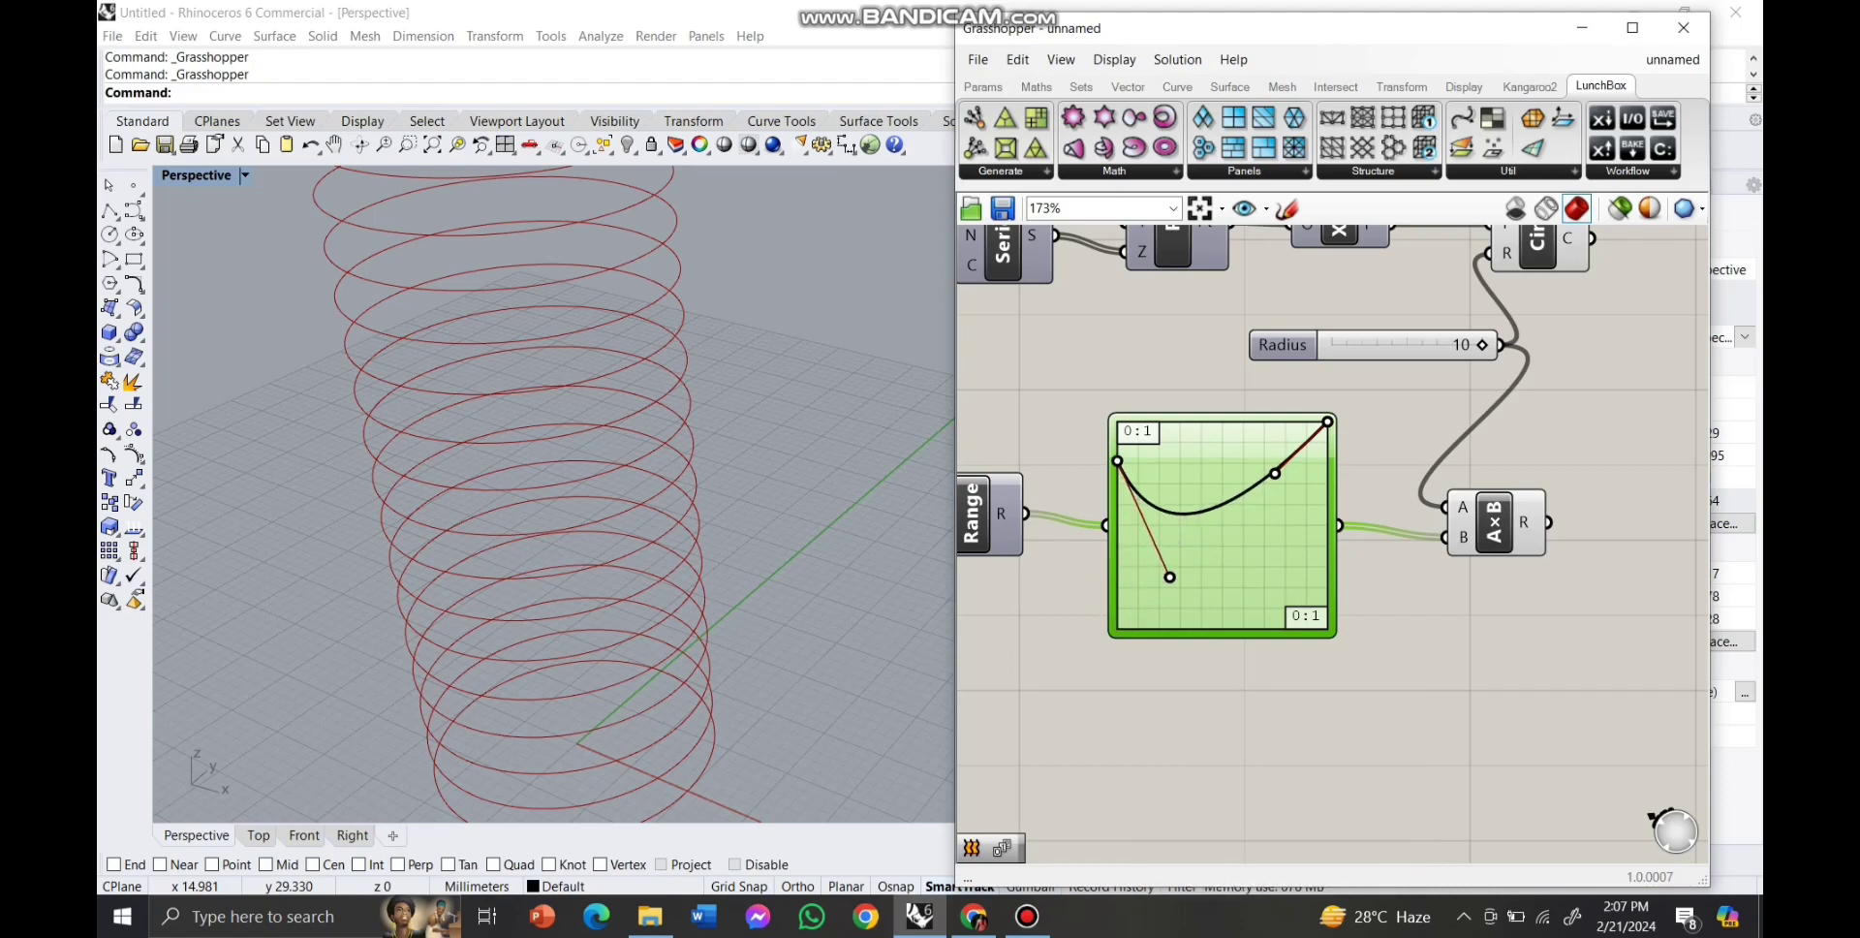
{"action": "left_click_drag", "start_coordinate": [1170, 577], "coordinate": [1203, 429]}
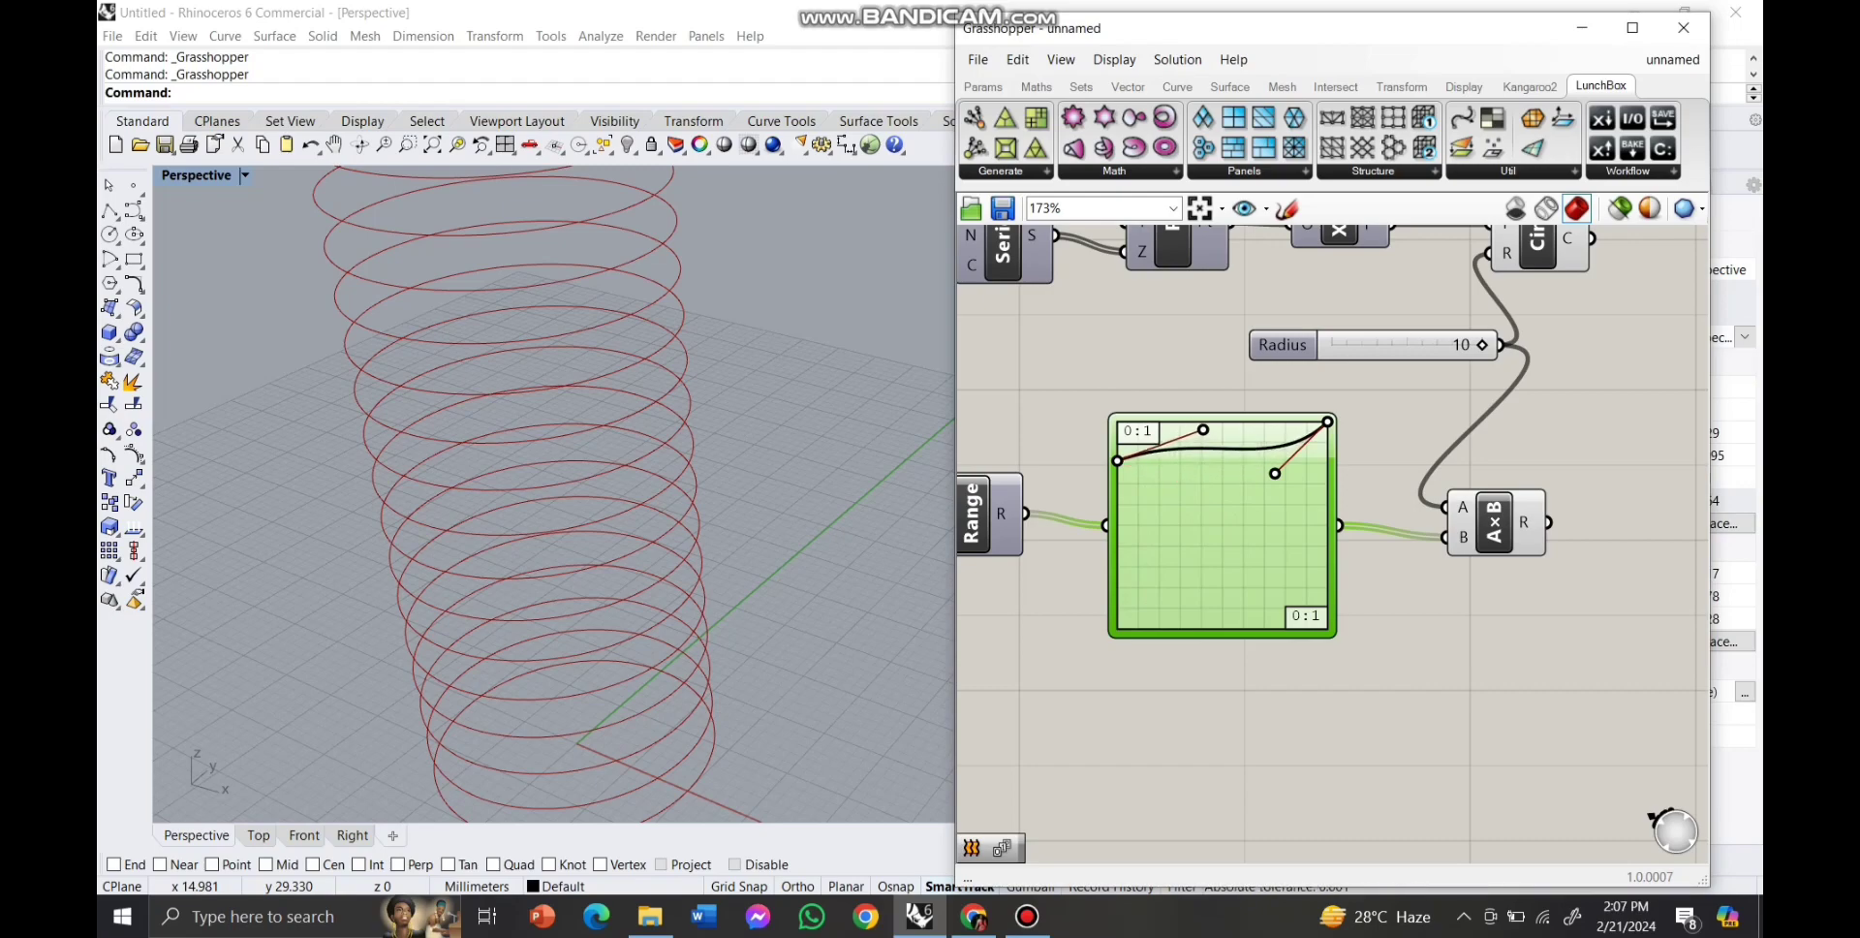
{"action": "left_click_drag", "start_coordinate": [1328, 421], "coordinate": [1327, 506]}
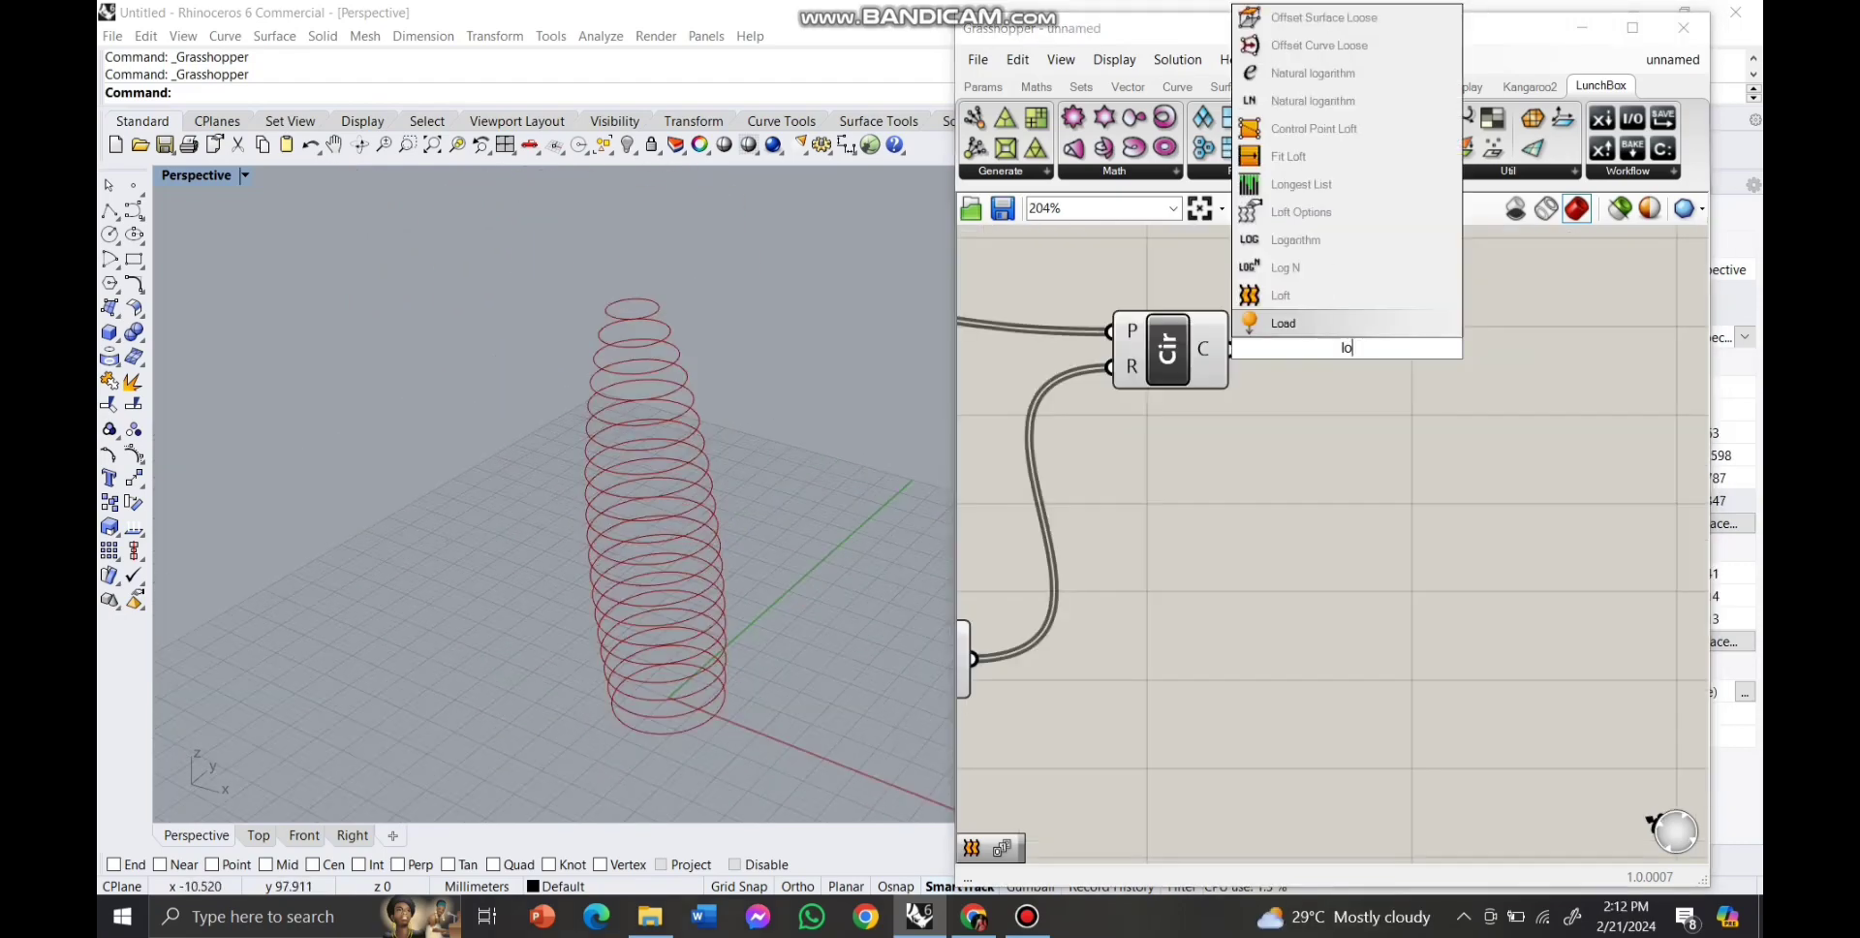
Add a Loft component beside Circle and connect the Circle output to its C input.
{"action": "left_click", "coordinate": [1276, 294]}
{"action": "left_click", "coordinate": [1354, 353]}
{"action": "left_click_drag", "start_coordinate": [1354, 354], "coordinate": [1377, 349]}
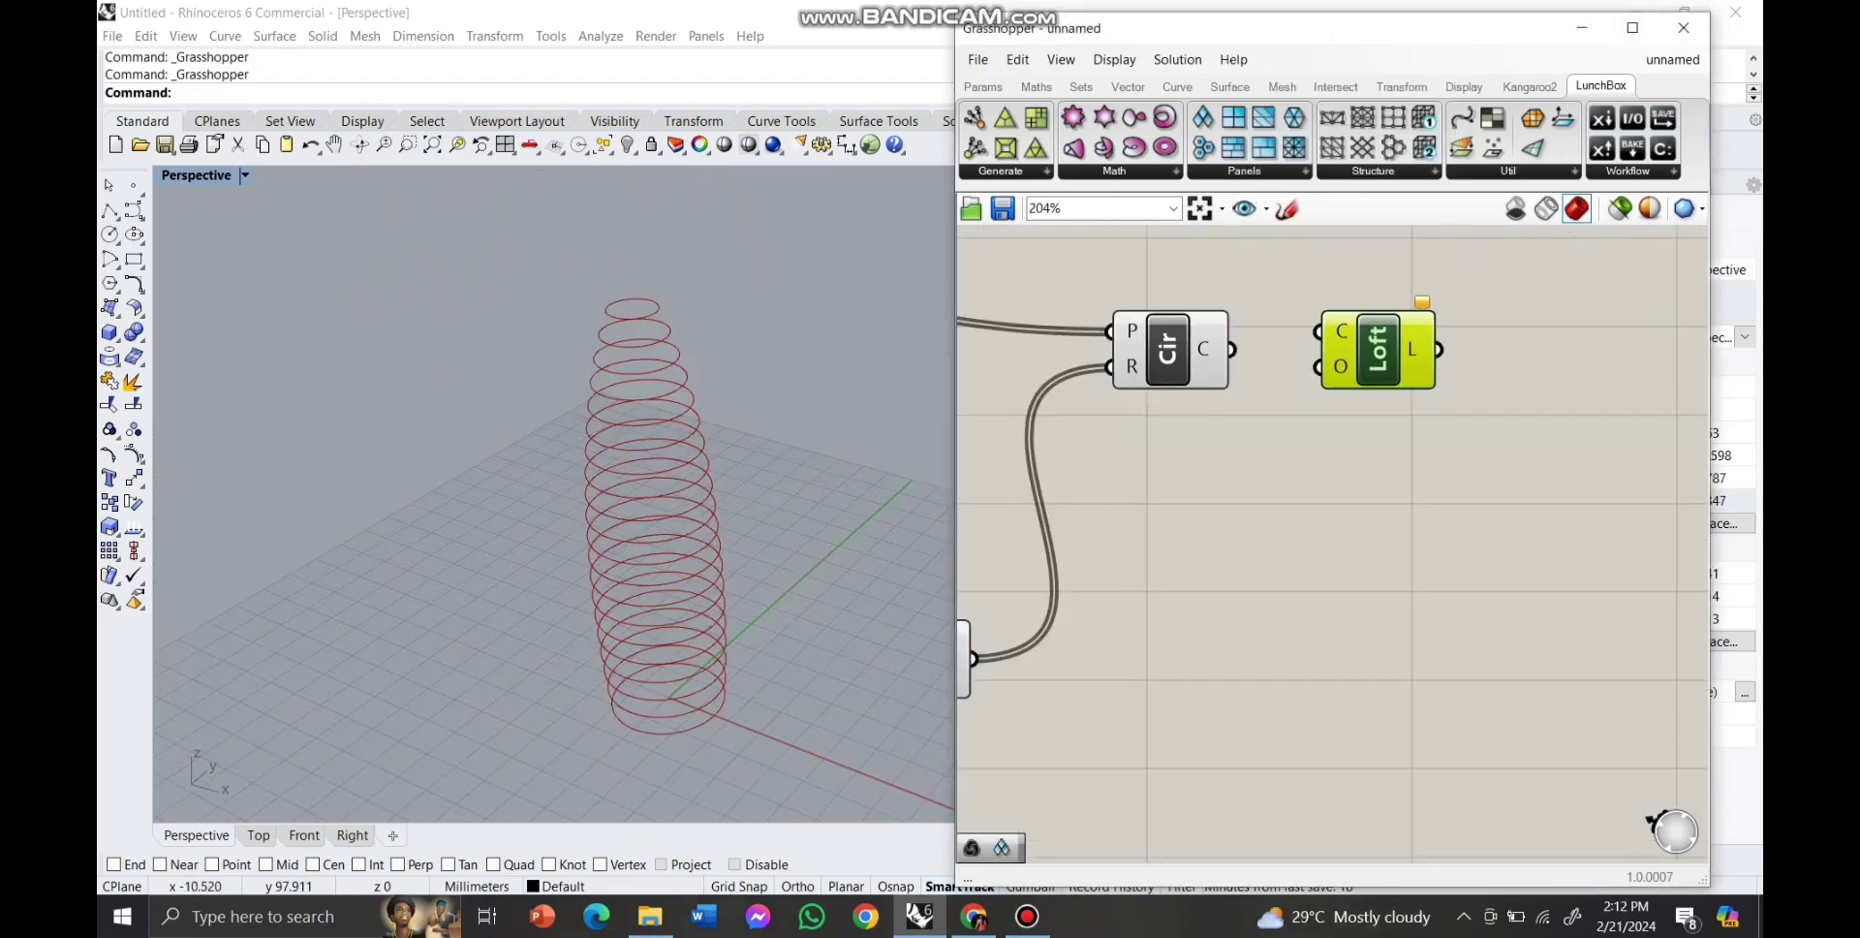
{"action": "left_click_drag", "start_coordinate": [1231, 350], "coordinate": [1318, 332]}
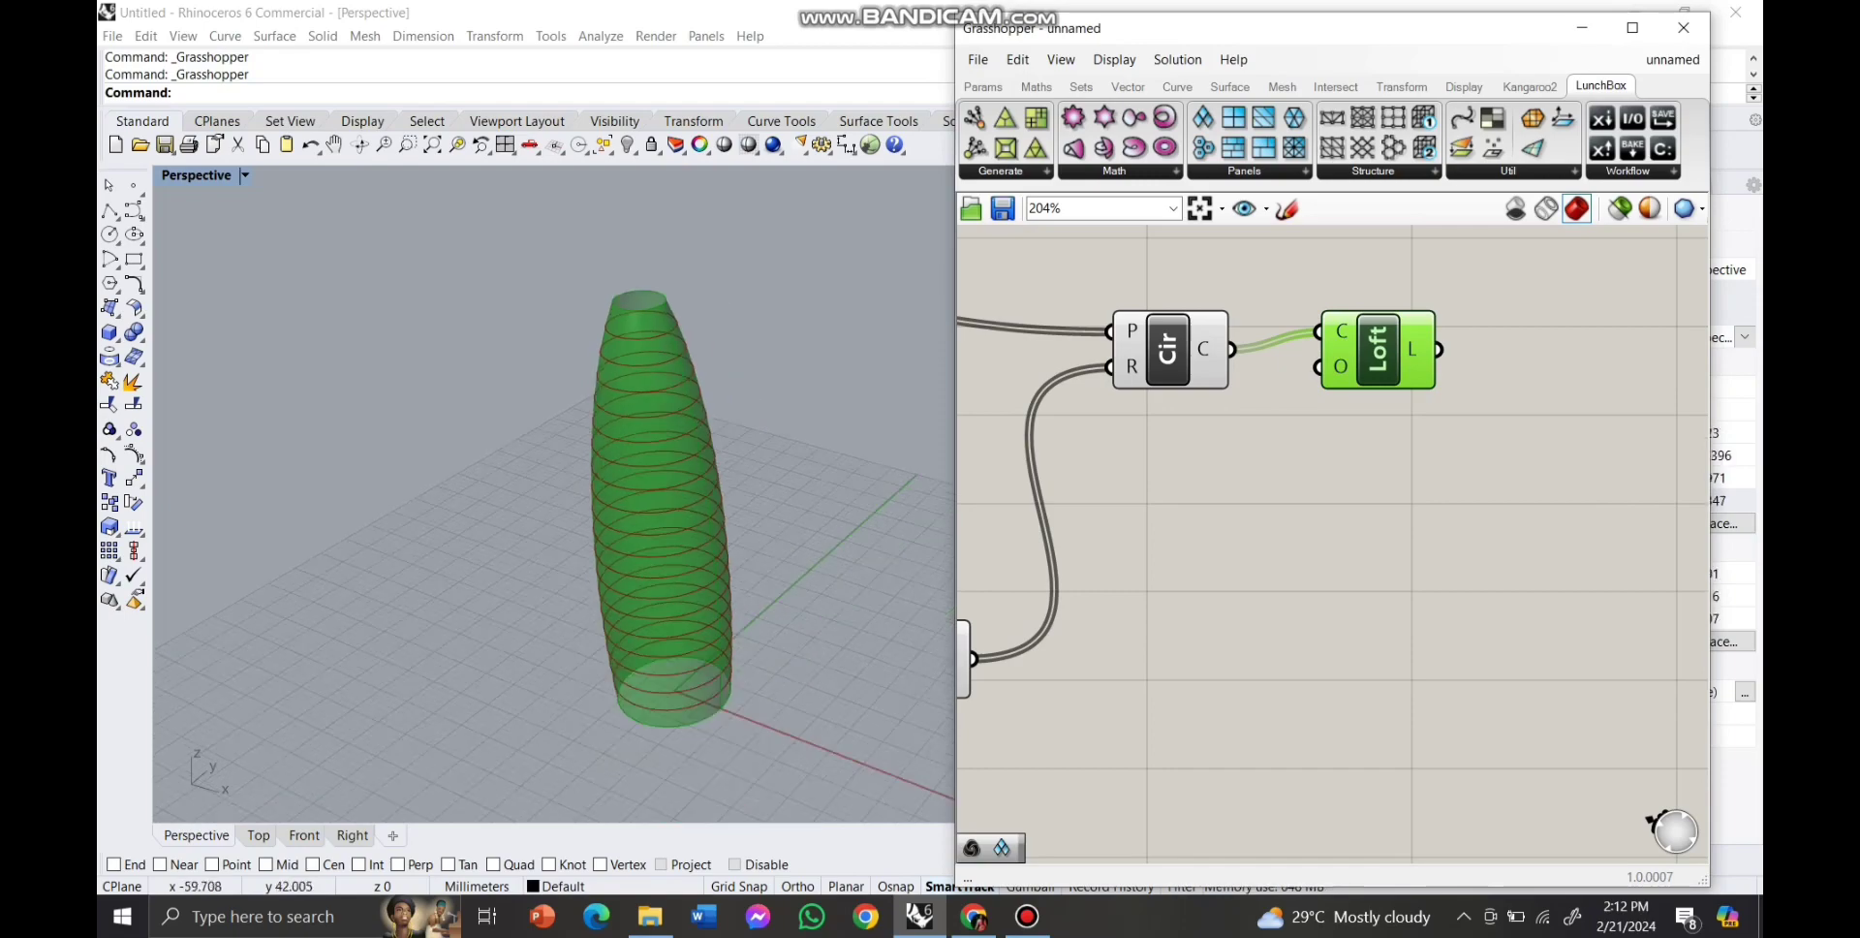
{"action": "key", "text": "ctrl+s"}
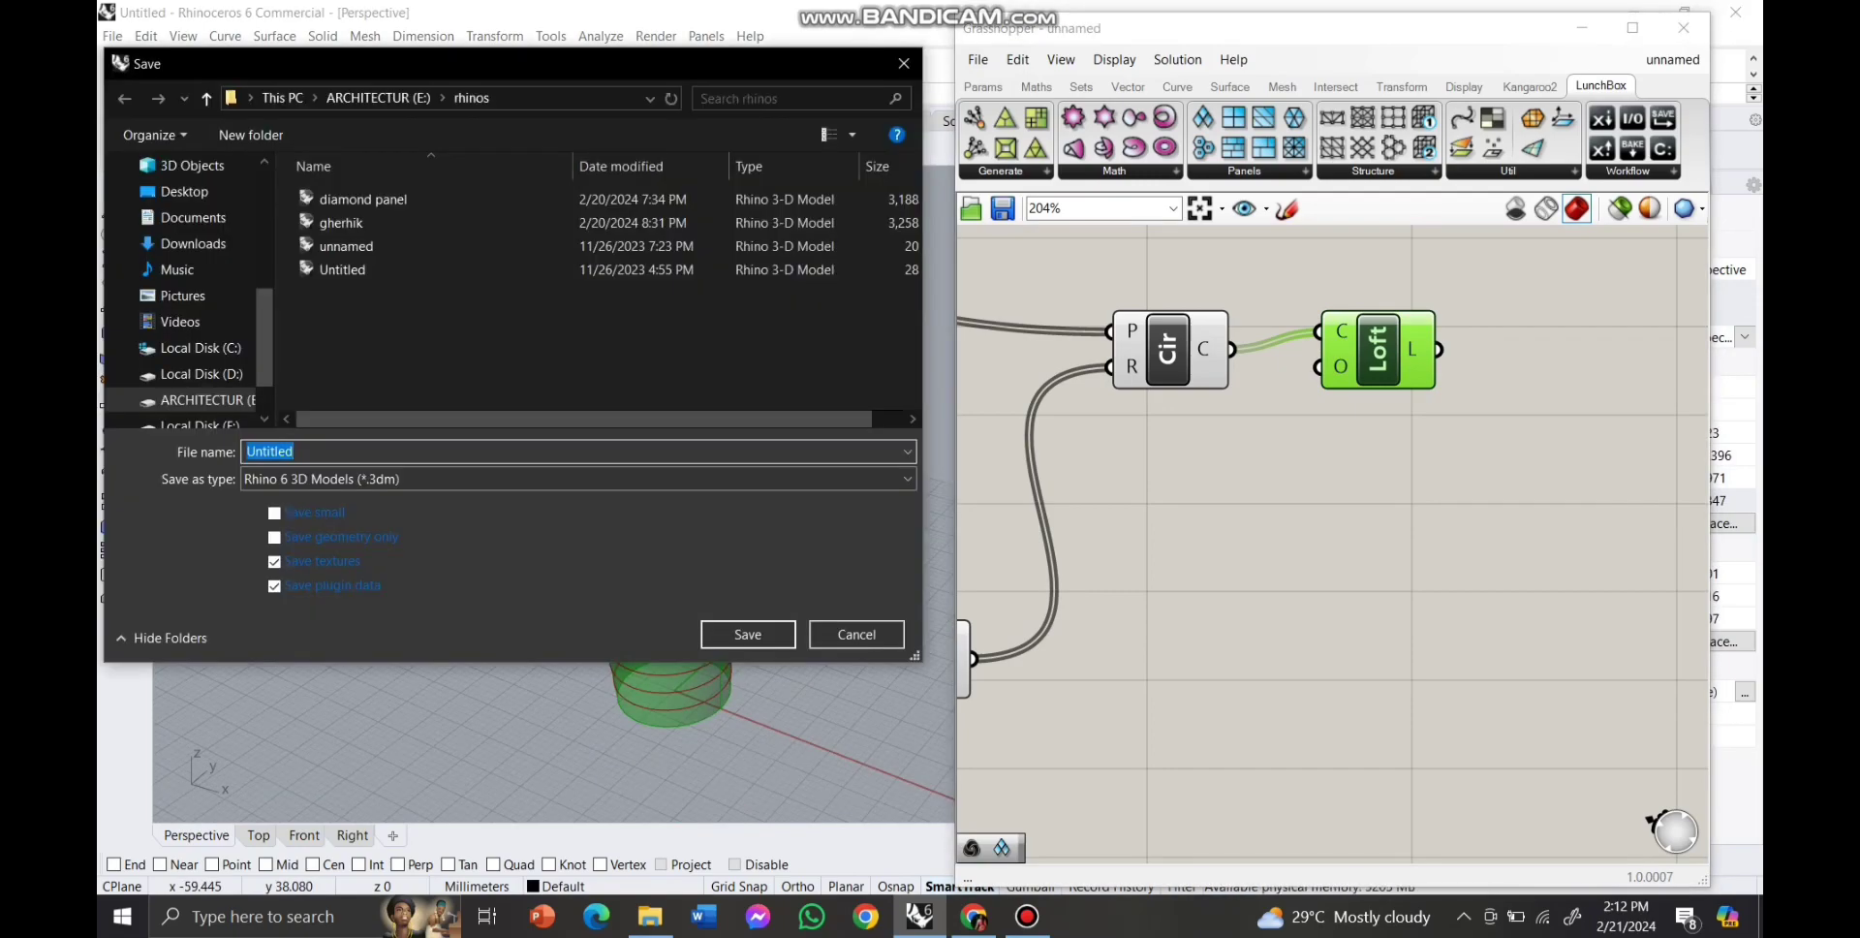
{"action": "left_click", "coordinate": [903, 63]}
{"action": "left_click", "coordinate": [1255, 542]}
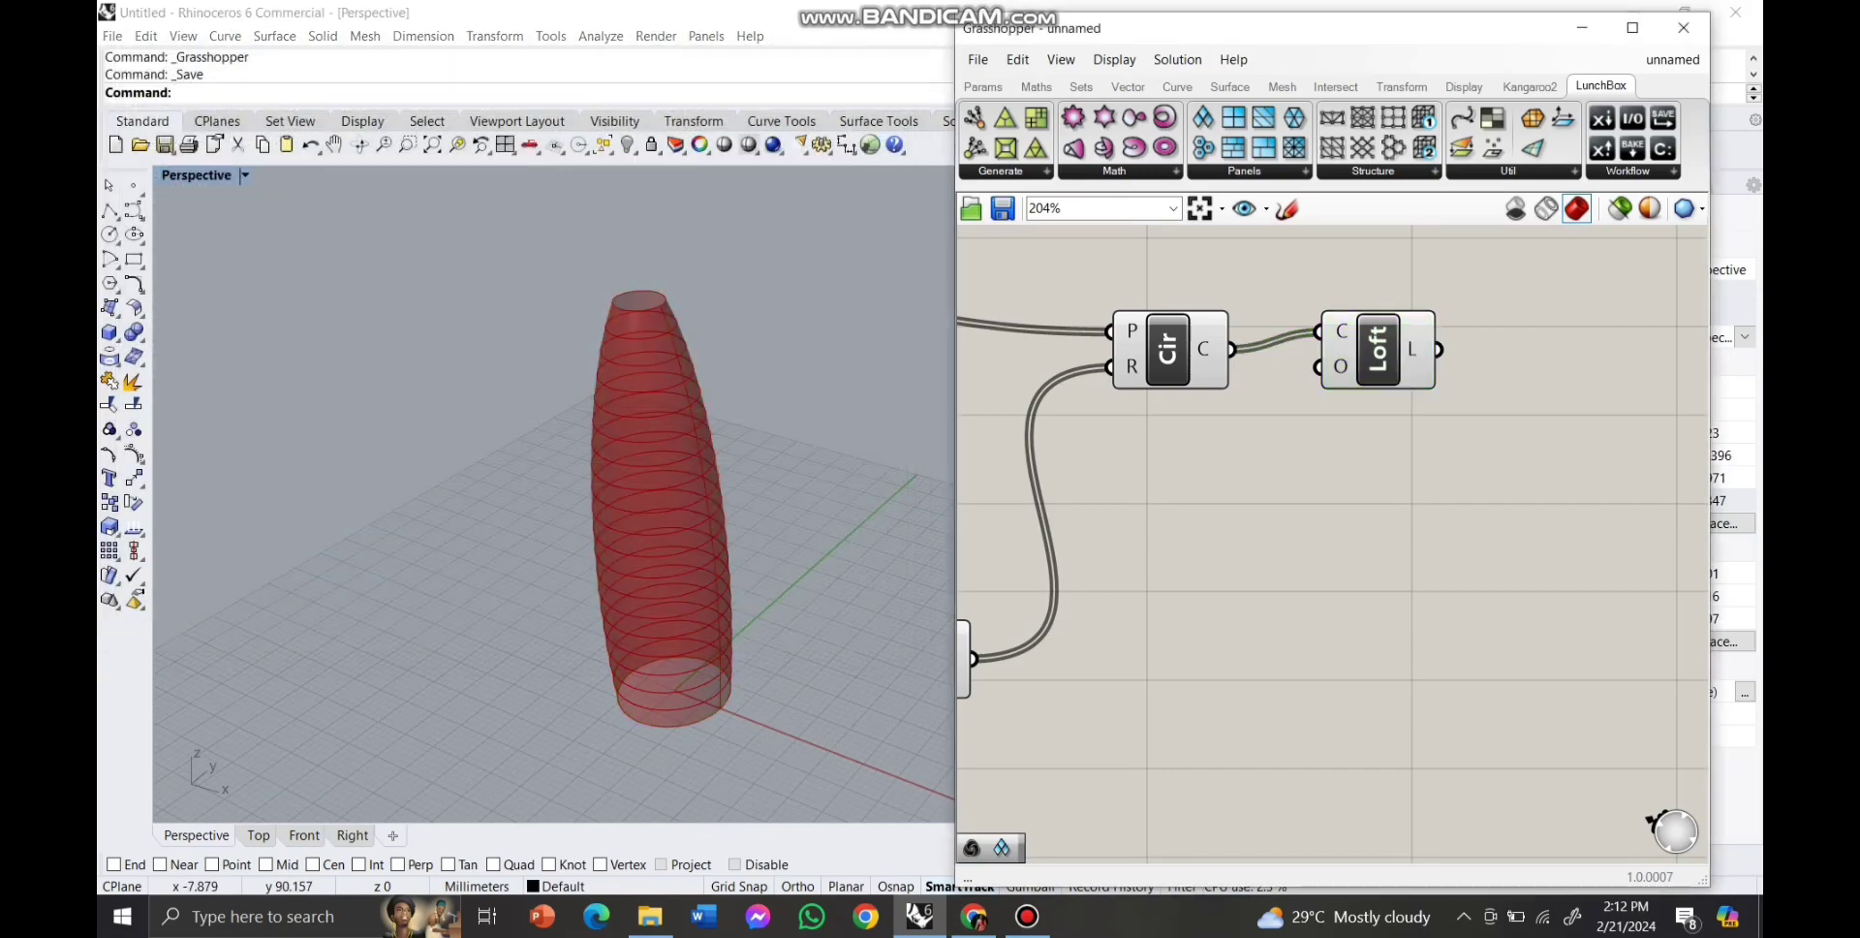
Turn off the preview of the Circle component and all components before it, leaving the Loft preview on.
{"action": "scroll", "coordinate": [1215, 512], "scroll_direction": "down", "scroll_amount": 7}
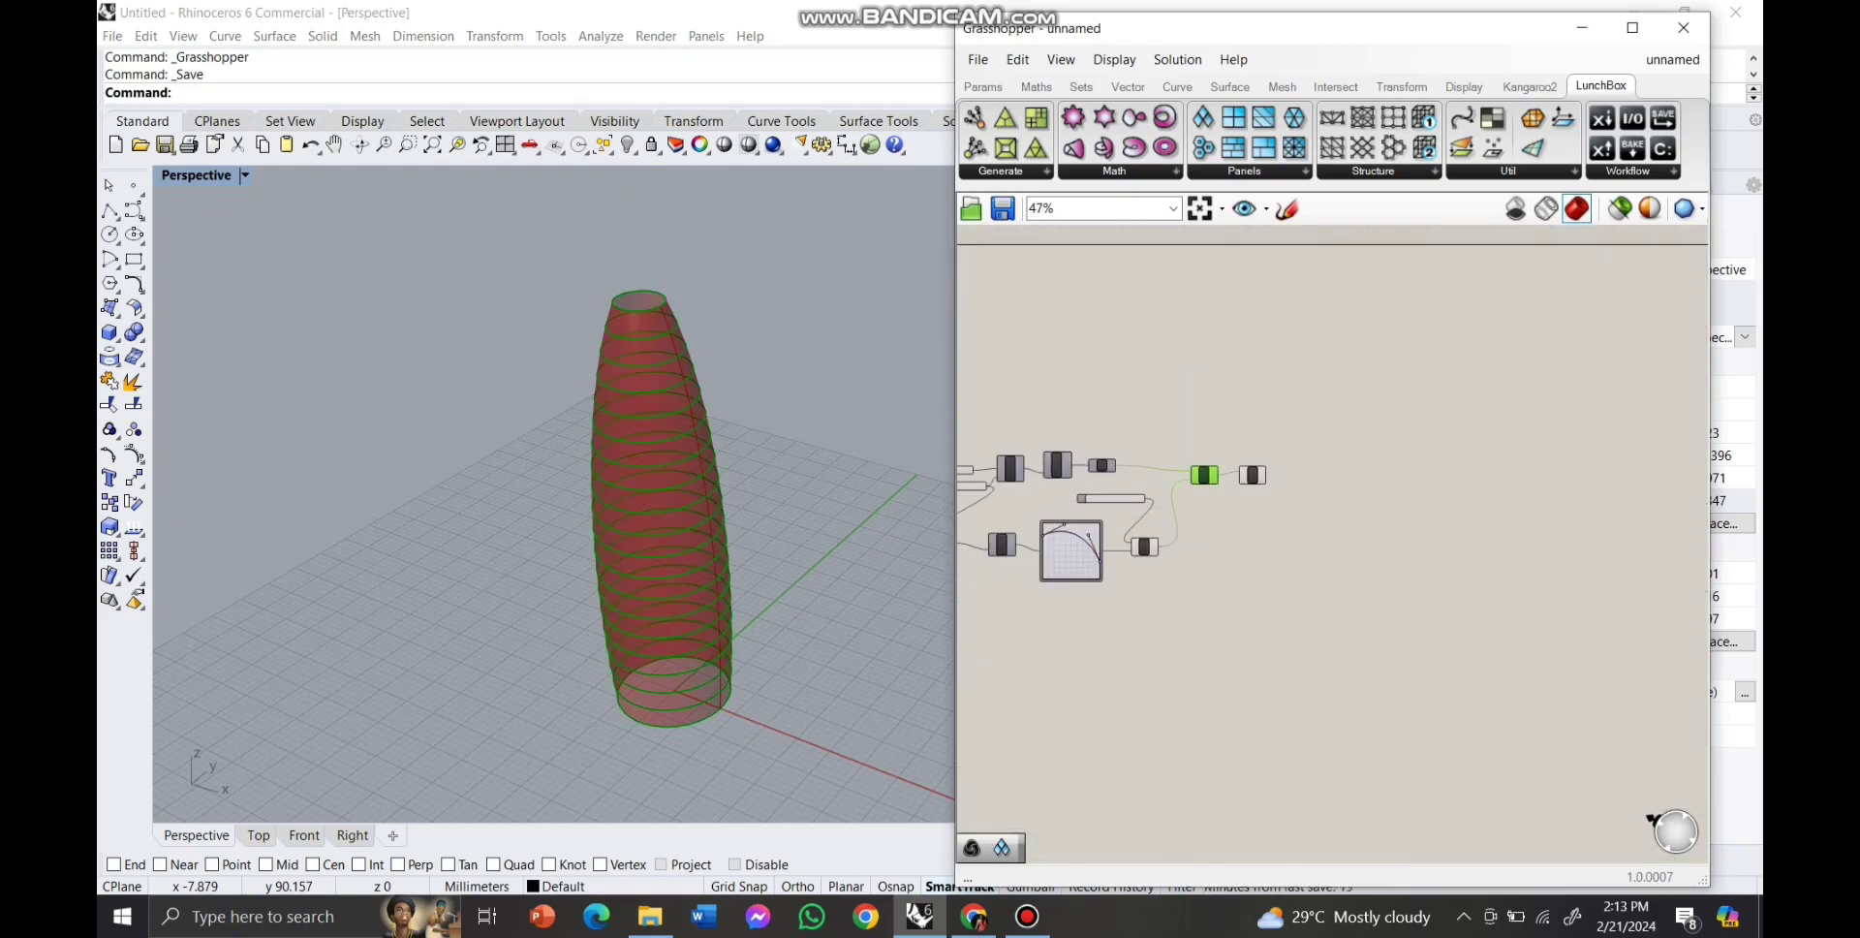
{"action": "left_click_drag", "start_coordinate": [1229, 382], "coordinate": [958, 635]}
{"action": "left_click", "coordinate": [1177, 59]}
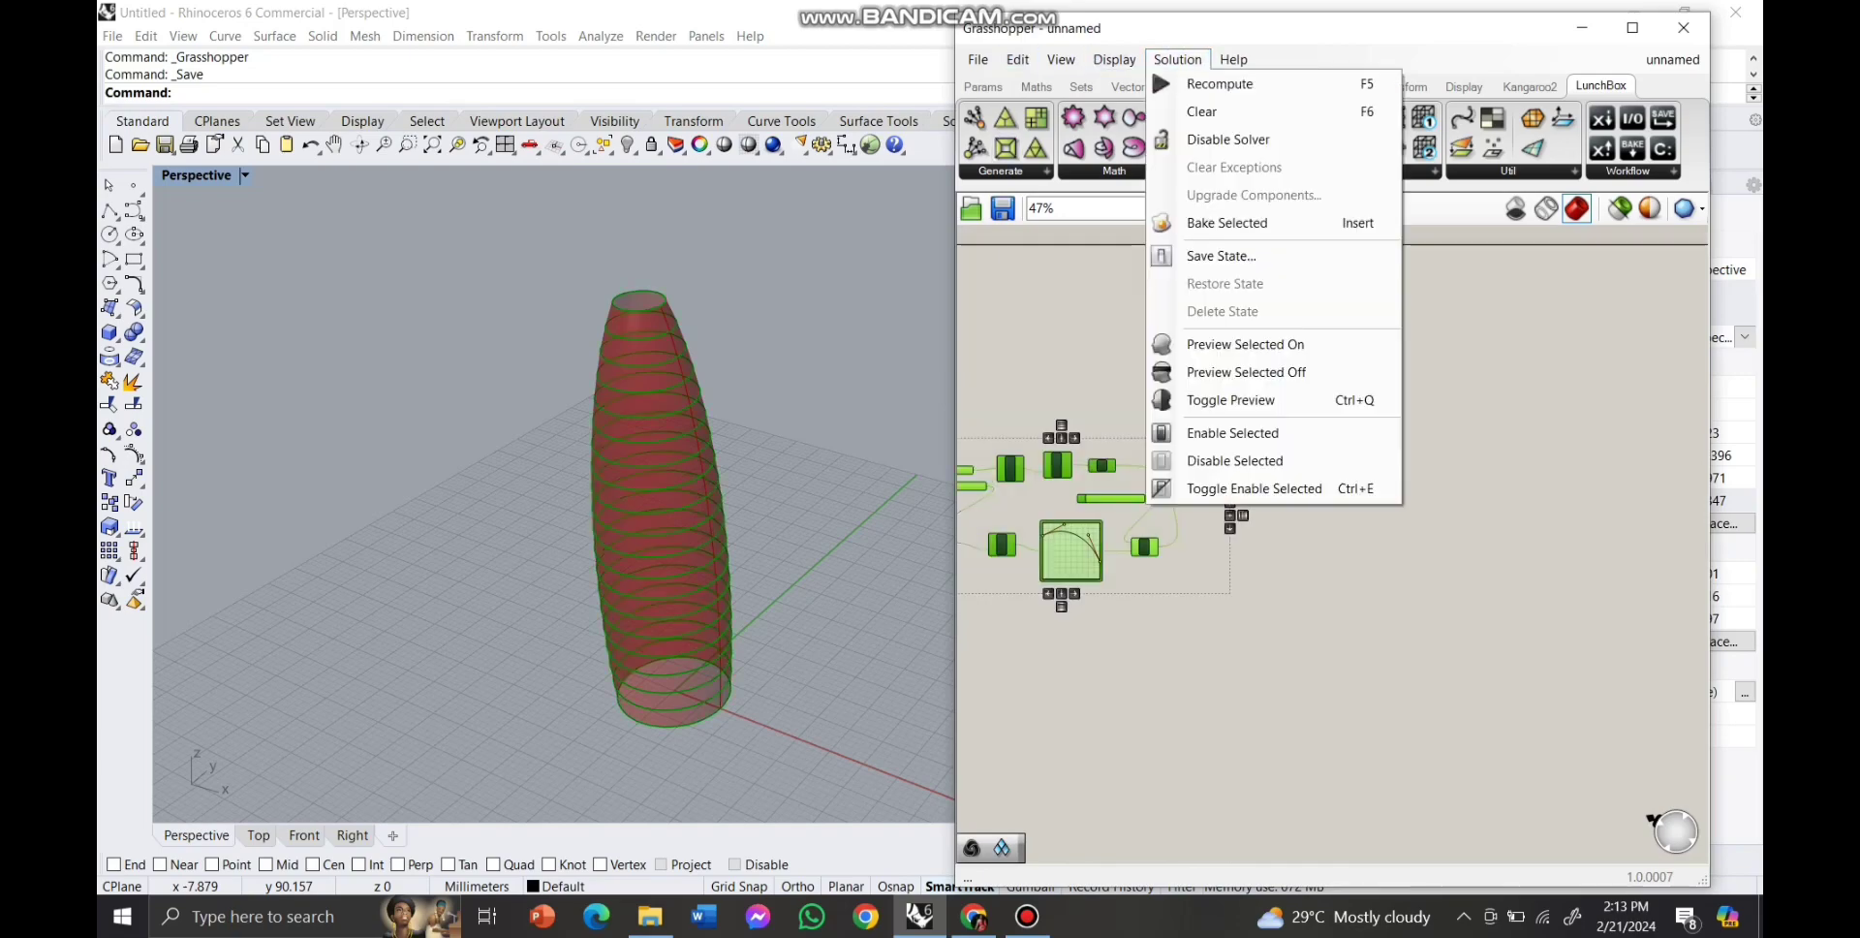
{"action": "left_click", "coordinate": [1249, 371]}
{"action": "left_click", "coordinate": [1282, 493]}
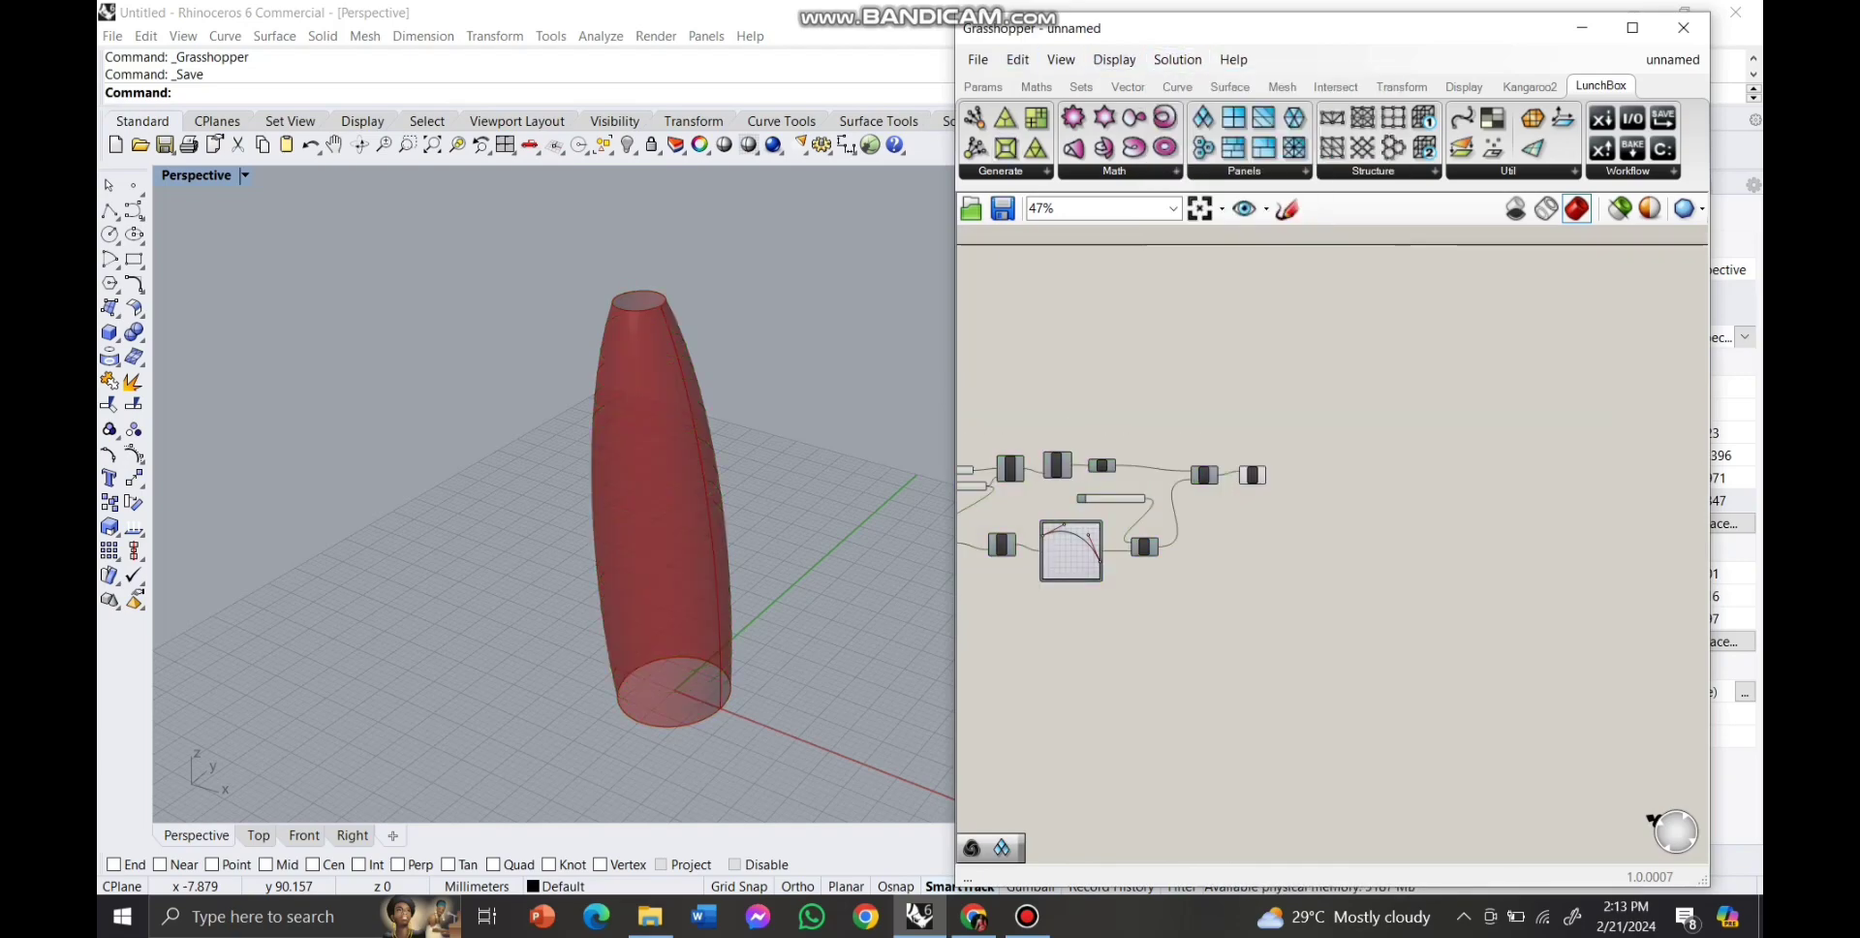
Add a LunchBox Diamond Panels component beside Loft and connect the Loft output to its Srf input.
{"action": "scroll", "coordinate": [1281, 493], "scroll_direction": "up", "scroll_amount": 5}
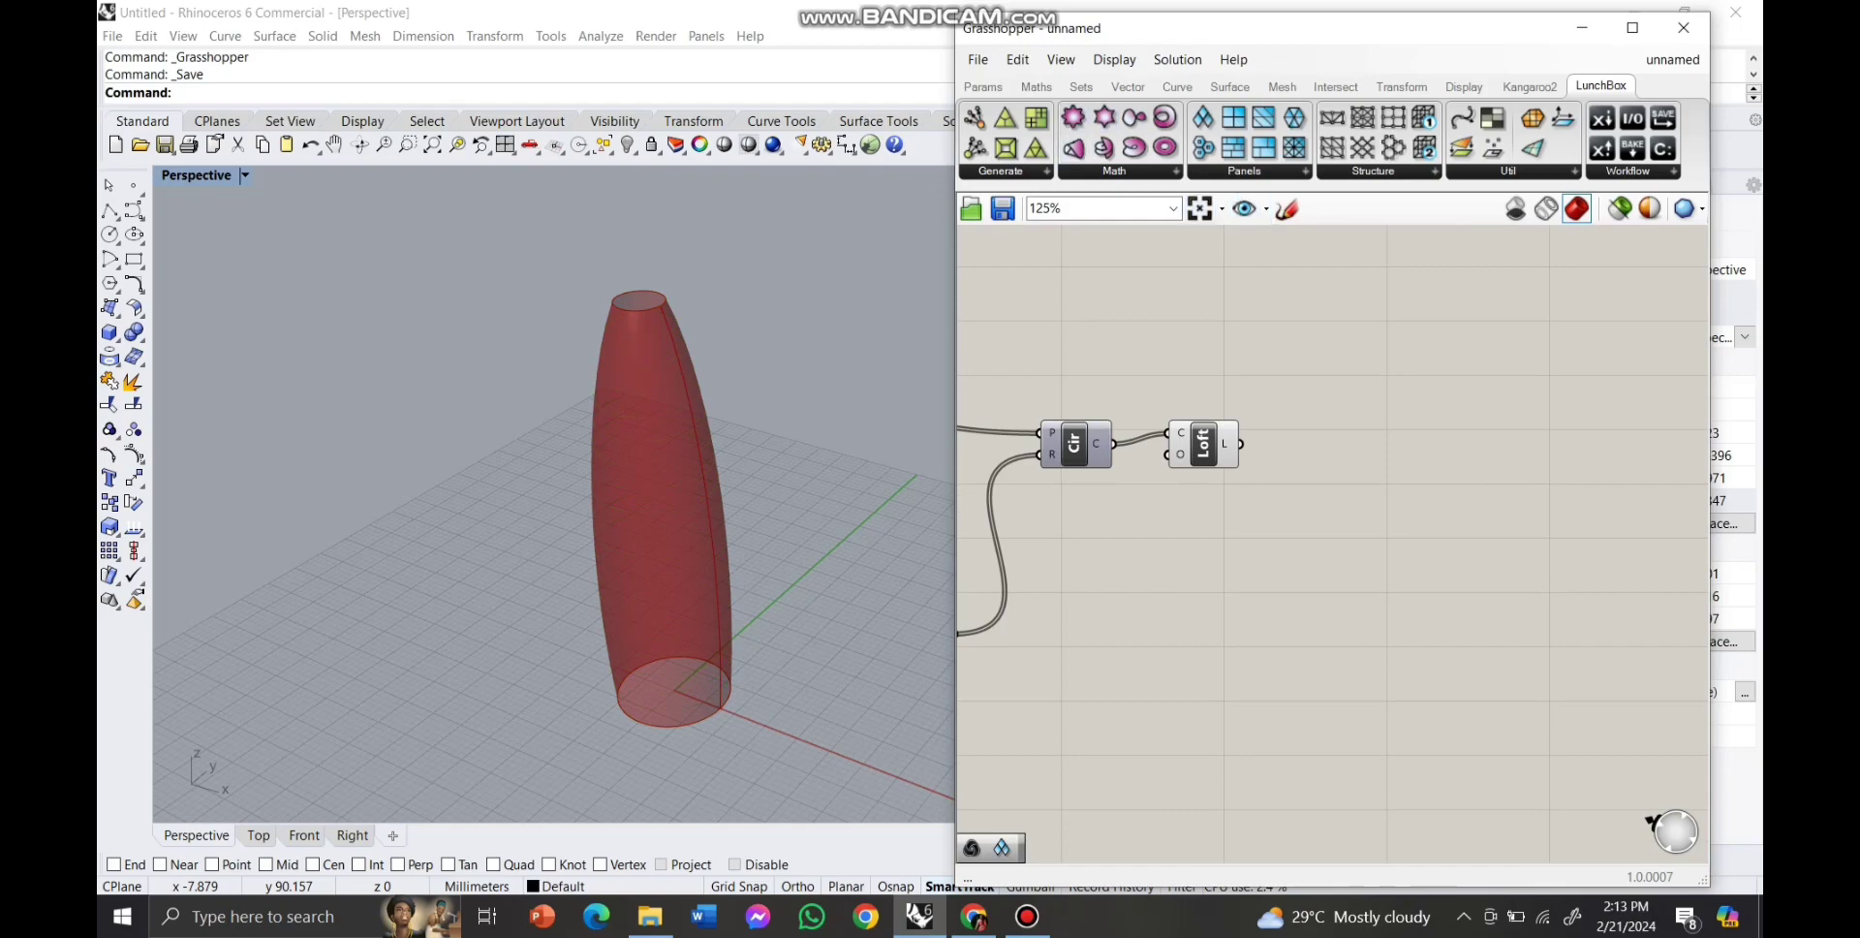
{"action": "left_click", "coordinate": [1248, 172]}
{"action": "left_click", "coordinate": [1252, 209]}
{"action": "left_click", "coordinate": [1320, 437]}
{"action": "scroll", "coordinate": [1245, 471], "scroll_direction": "up", "scroll_amount": 3}
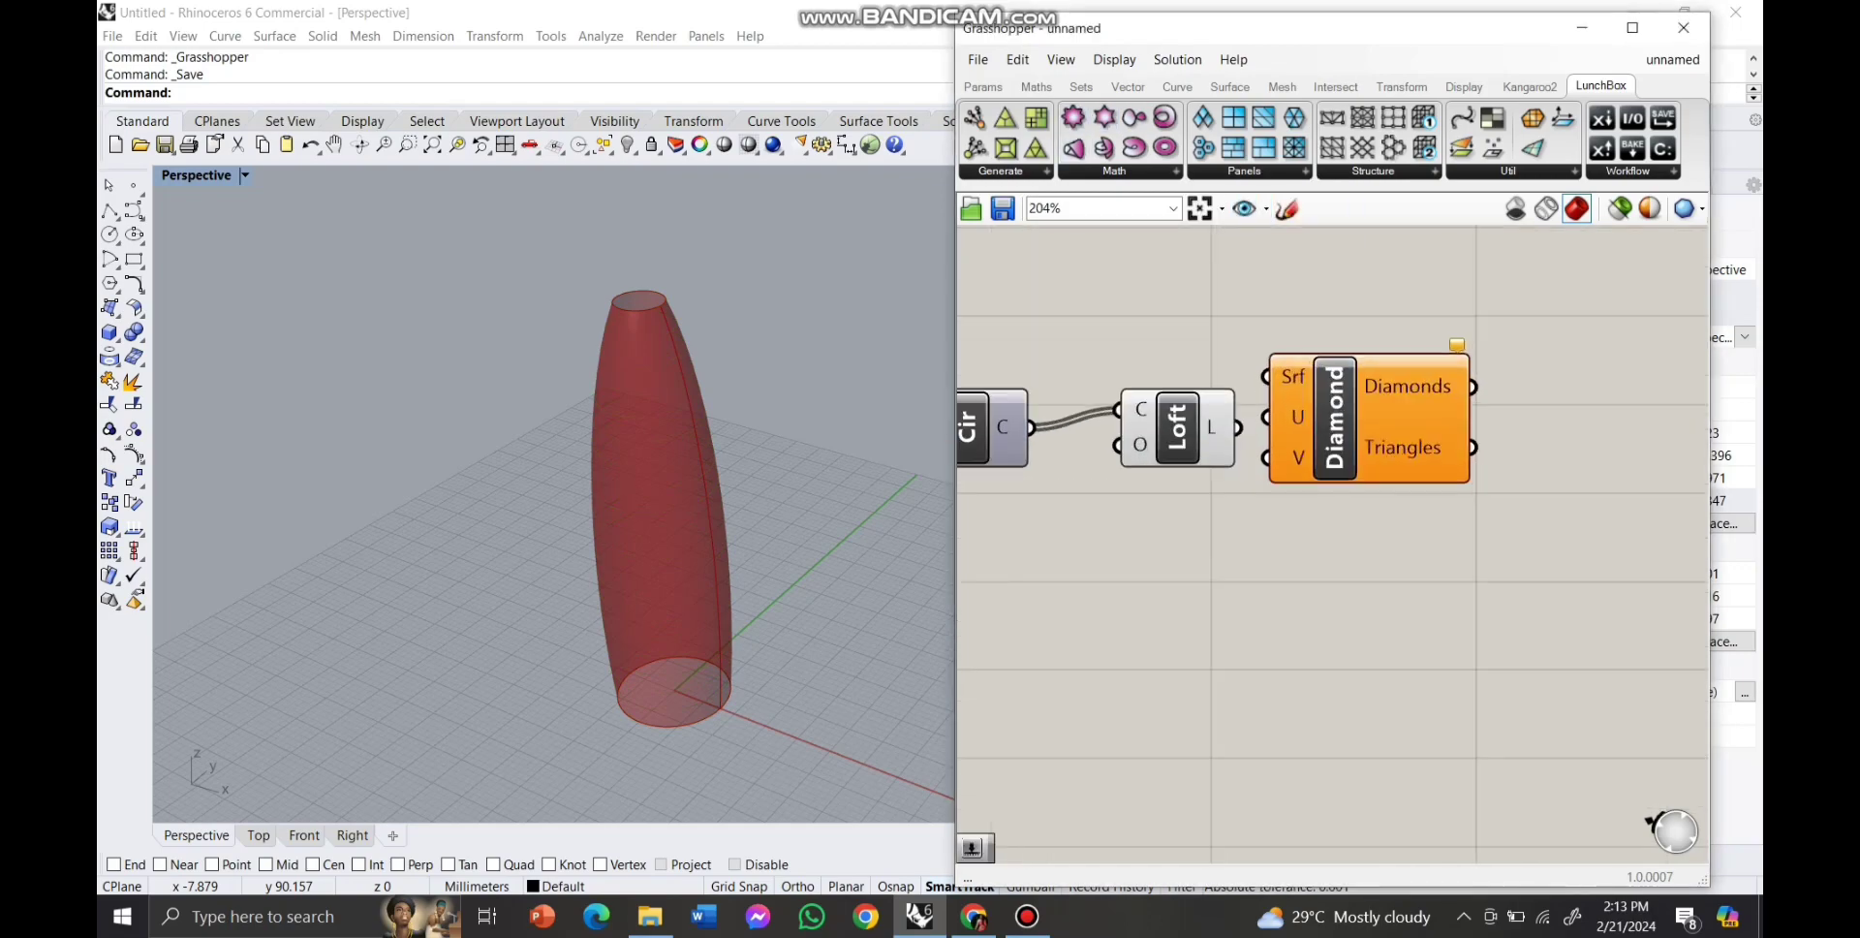
{"action": "left_click_drag", "start_coordinate": [1335, 418], "coordinate": [1417, 424]}
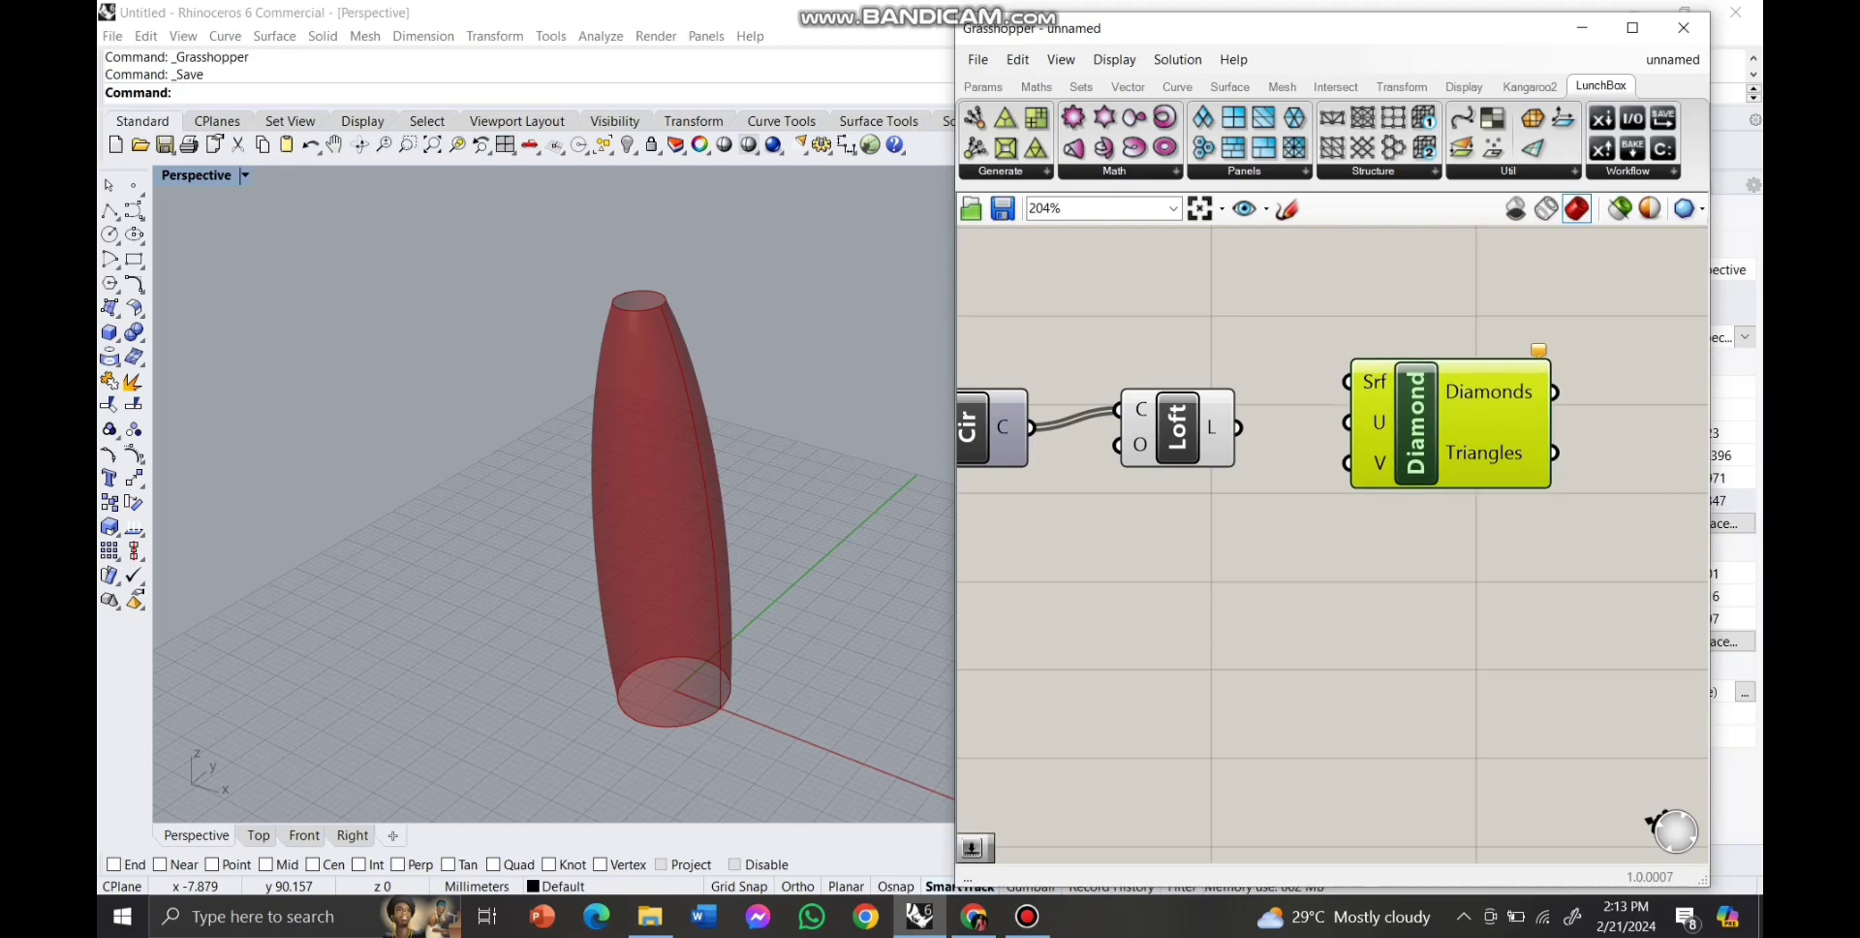
{"action": "left_click_drag", "start_coordinate": [1343, 382], "coordinate": [1465, 454]}
Add a number slider of 20 and connect it to the Diamond component's U input.
{"action": "double_click", "coordinate": [1288, 447]}
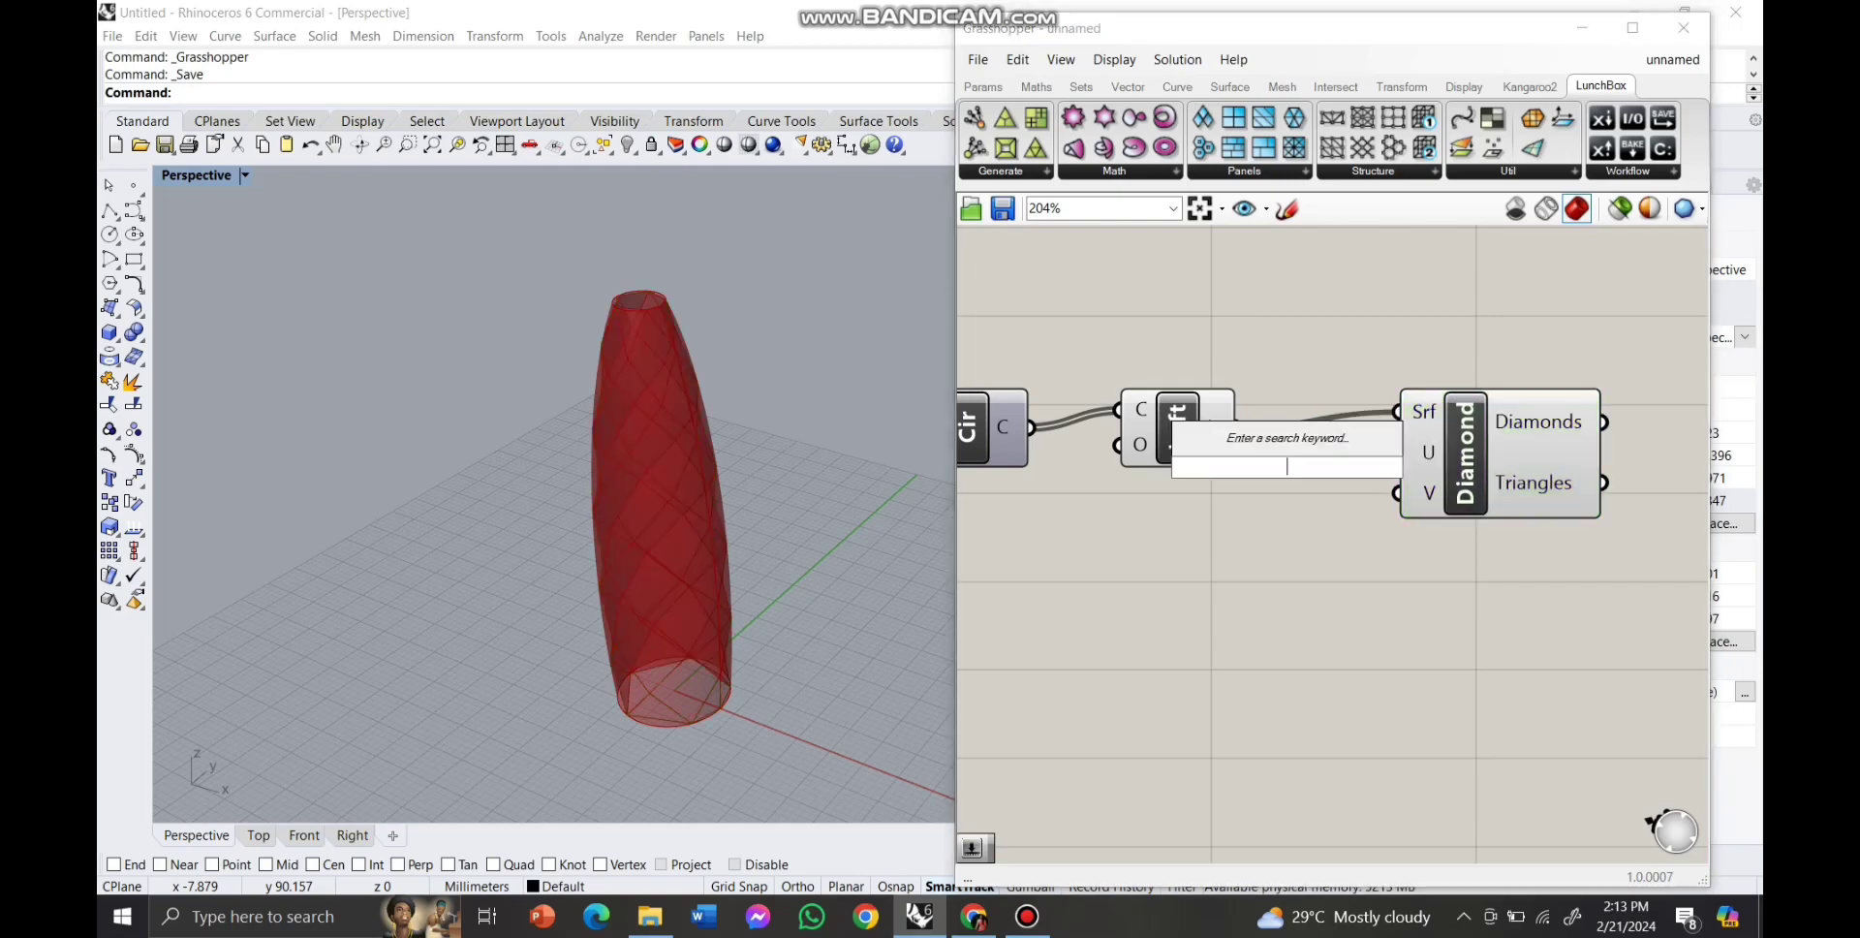
{"action": "type", "text": "20"}
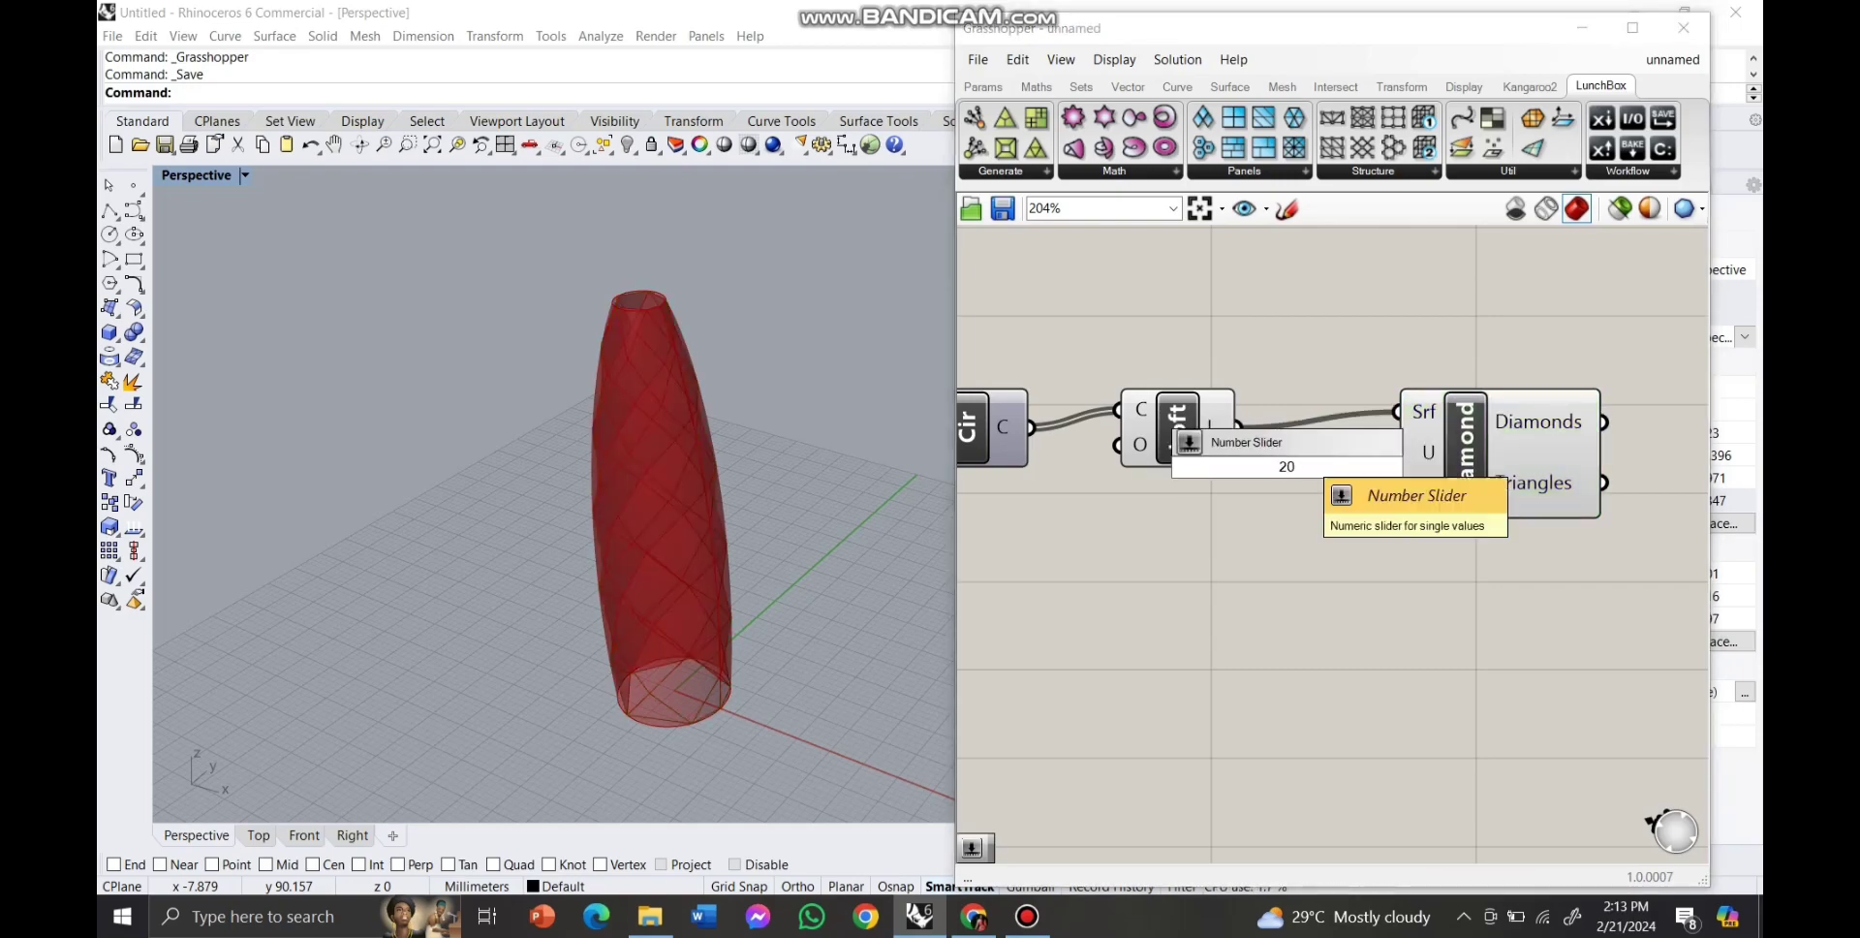
{"action": "left_click", "coordinate": [1250, 443]}
{"action": "left_click_drag", "start_coordinate": [1350, 513], "coordinate": [1396, 452]}
Add a second number slider of 20, connect it to the Diamond component's V input and align it below the U Divisions slider.
{"action": "double_click", "coordinate": [1121, 554]}
{"action": "type", "text": "20"}
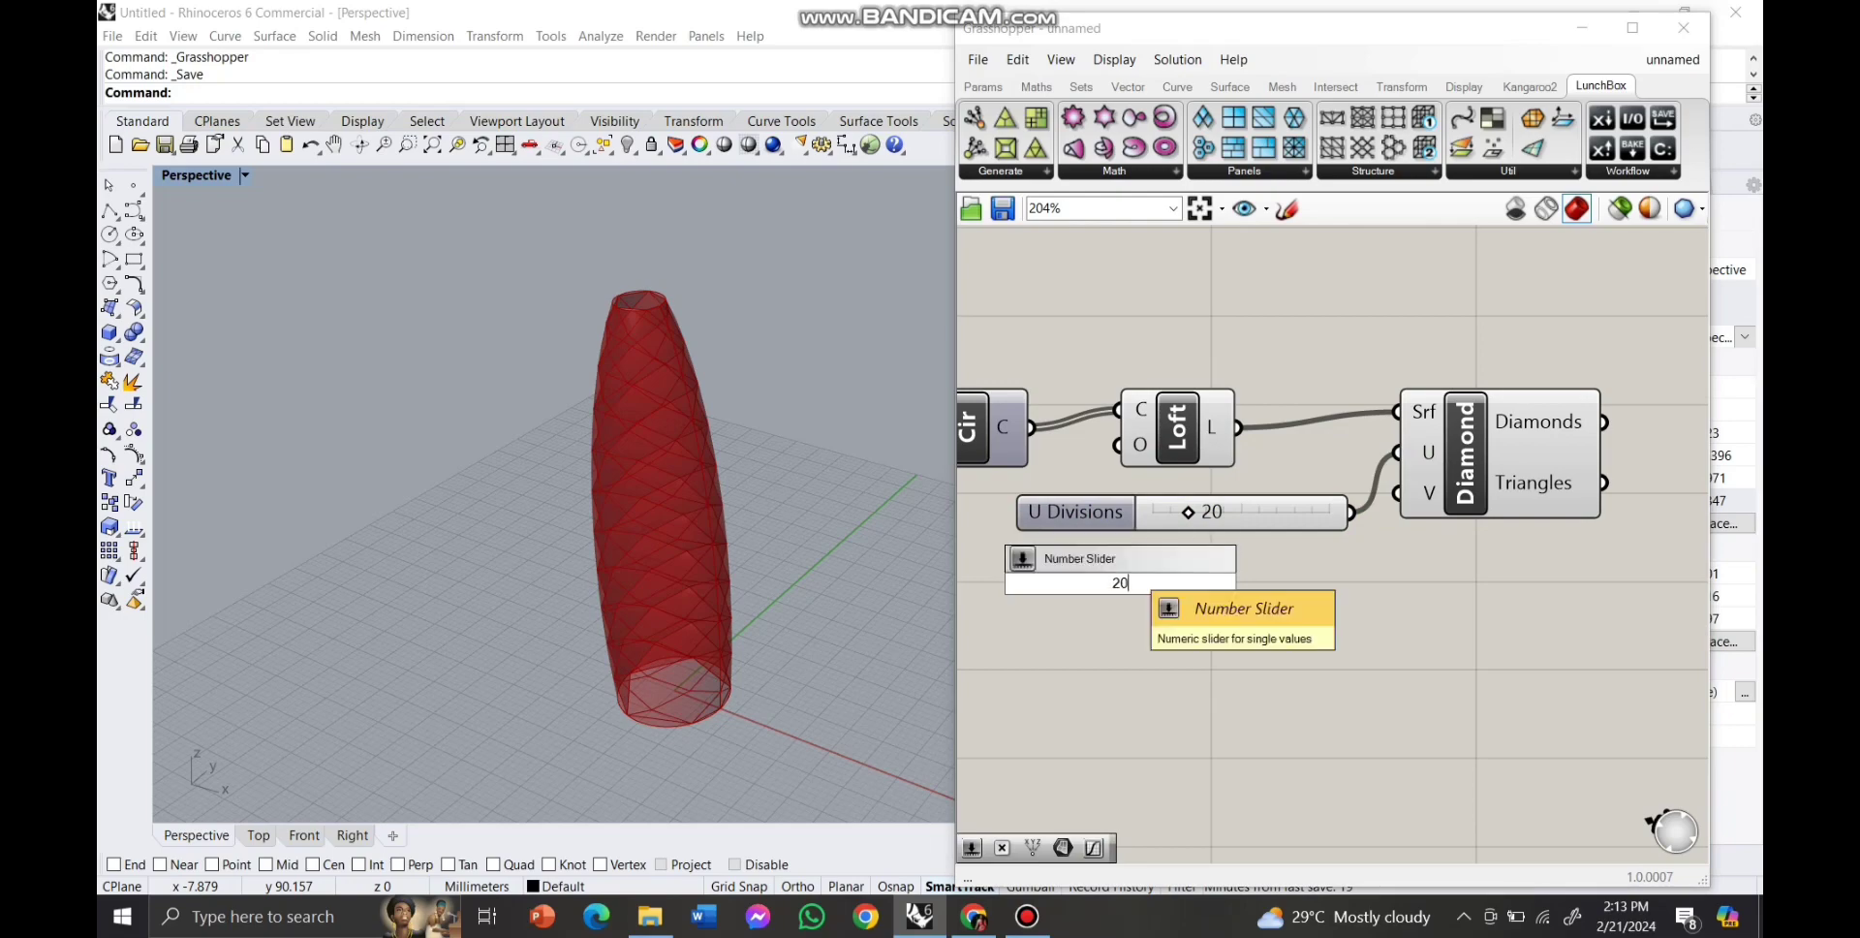
{"action": "left_click", "coordinate": [1121, 559]}
{"action": "left_click_drag", "start_coordinate": [1268, 582], "coordinate": [1395, 493]}
{"action": "left_click_drag", "start_coordinate": [1041, 582], "coordinate": [1102, 571]}
{"action": "left_click", "coordinate": [1191, 668]}
Turn off the preview of the Loft component.
{"action": "left_click", "coordinate": [1178, 428]}
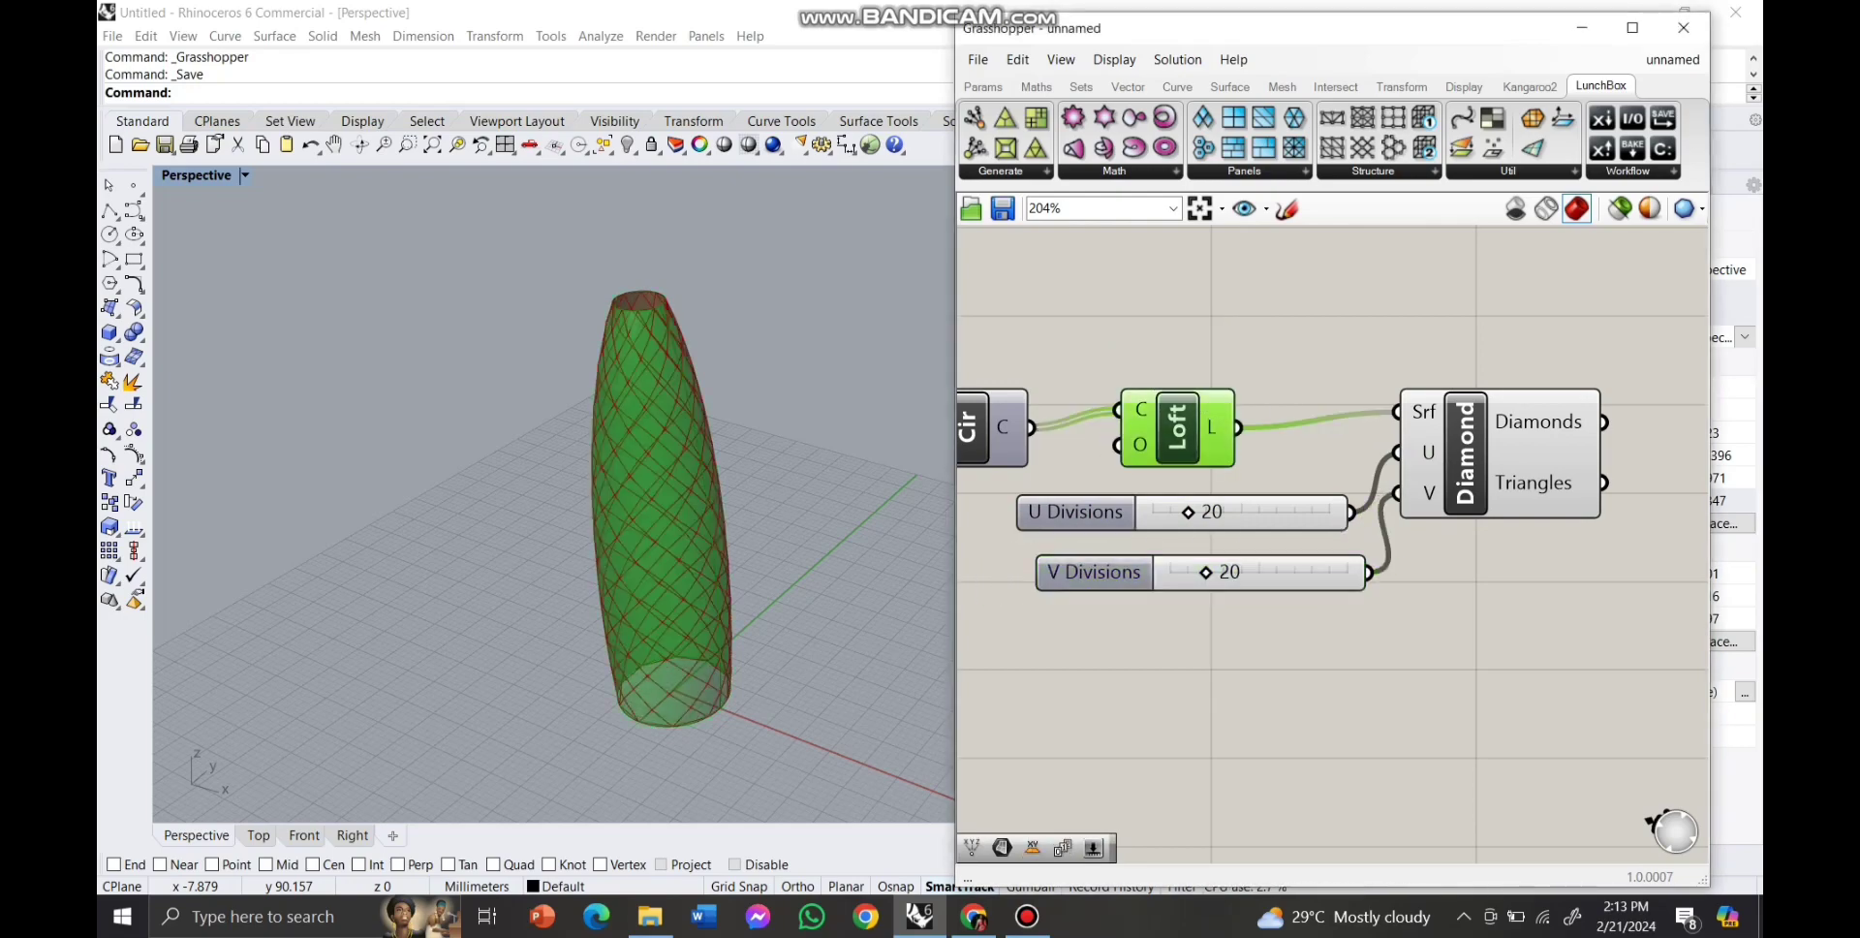
{"action": "left_click", "coordinate": [1177, 60]}
{"action": "left_click", "coordinate": [1223, 400]}
{"action": "left_click", "coordinate": [1183, 325]}
Add two Surface parameters beside the Diamond component and connect its Diamonds output to one and its Triangles output to the other.
{"action": "scroll", "coordinate": [1184, 326], "scroll_direction": "down", "scroll_amount": 2}
{"action": "right_click_drag", "start_coordinate": [1184, 325], "coordinate": [1184, 242]}
{"action": "scroll", "coordinate": [1184, 242], "scroll_direction": "up", "scroll_amount": 1}
{"action": "scroll", "coordinate": [652, 537], "scroll_direction": "up", "scroll_amount": 6}
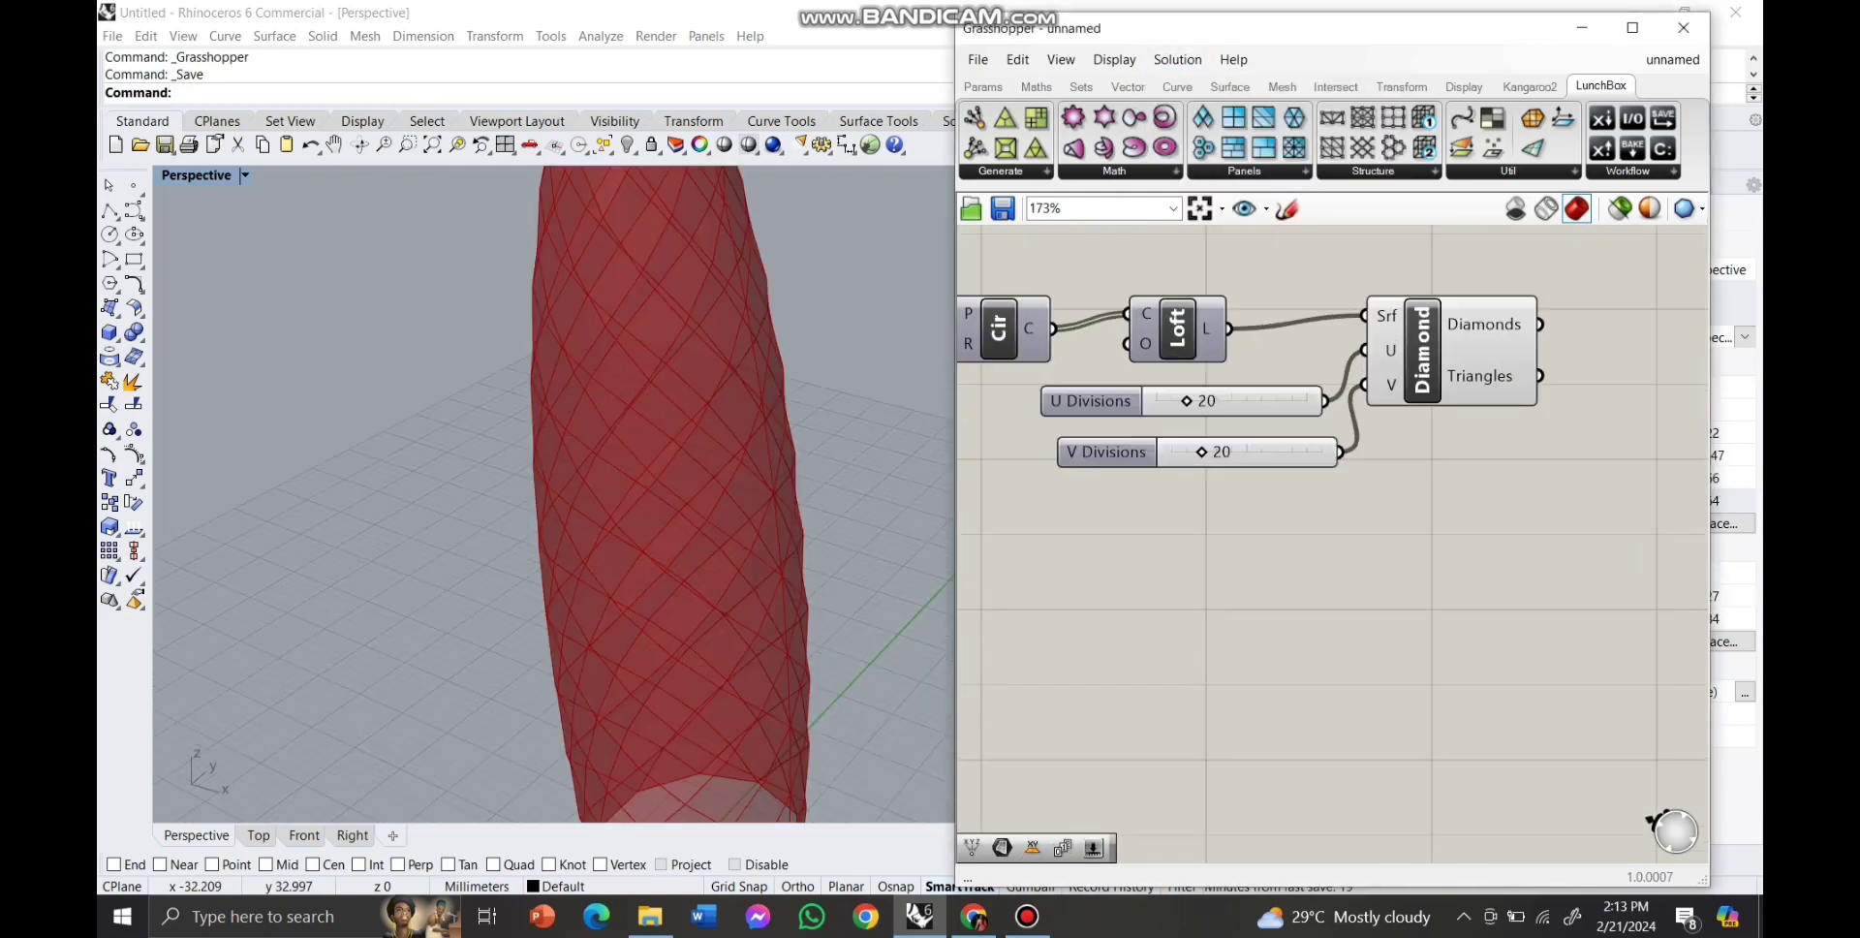
{"action": "scroll", "coordinate": [1037, 441], "scroll_direction": "down", "scroll_amount": 4}
{"action": "scroll", "coordinate": [593, 560], "scroll_direction": "down", "scroll_amount": 4}
{"action": "scroll", "coordinate": [1266, 426], "scroll_direction": "up", "scroll_amount": 4}
{"action": "double_click", "coordinate": [1313, 360]}
{"action": "type", "text": "su"}
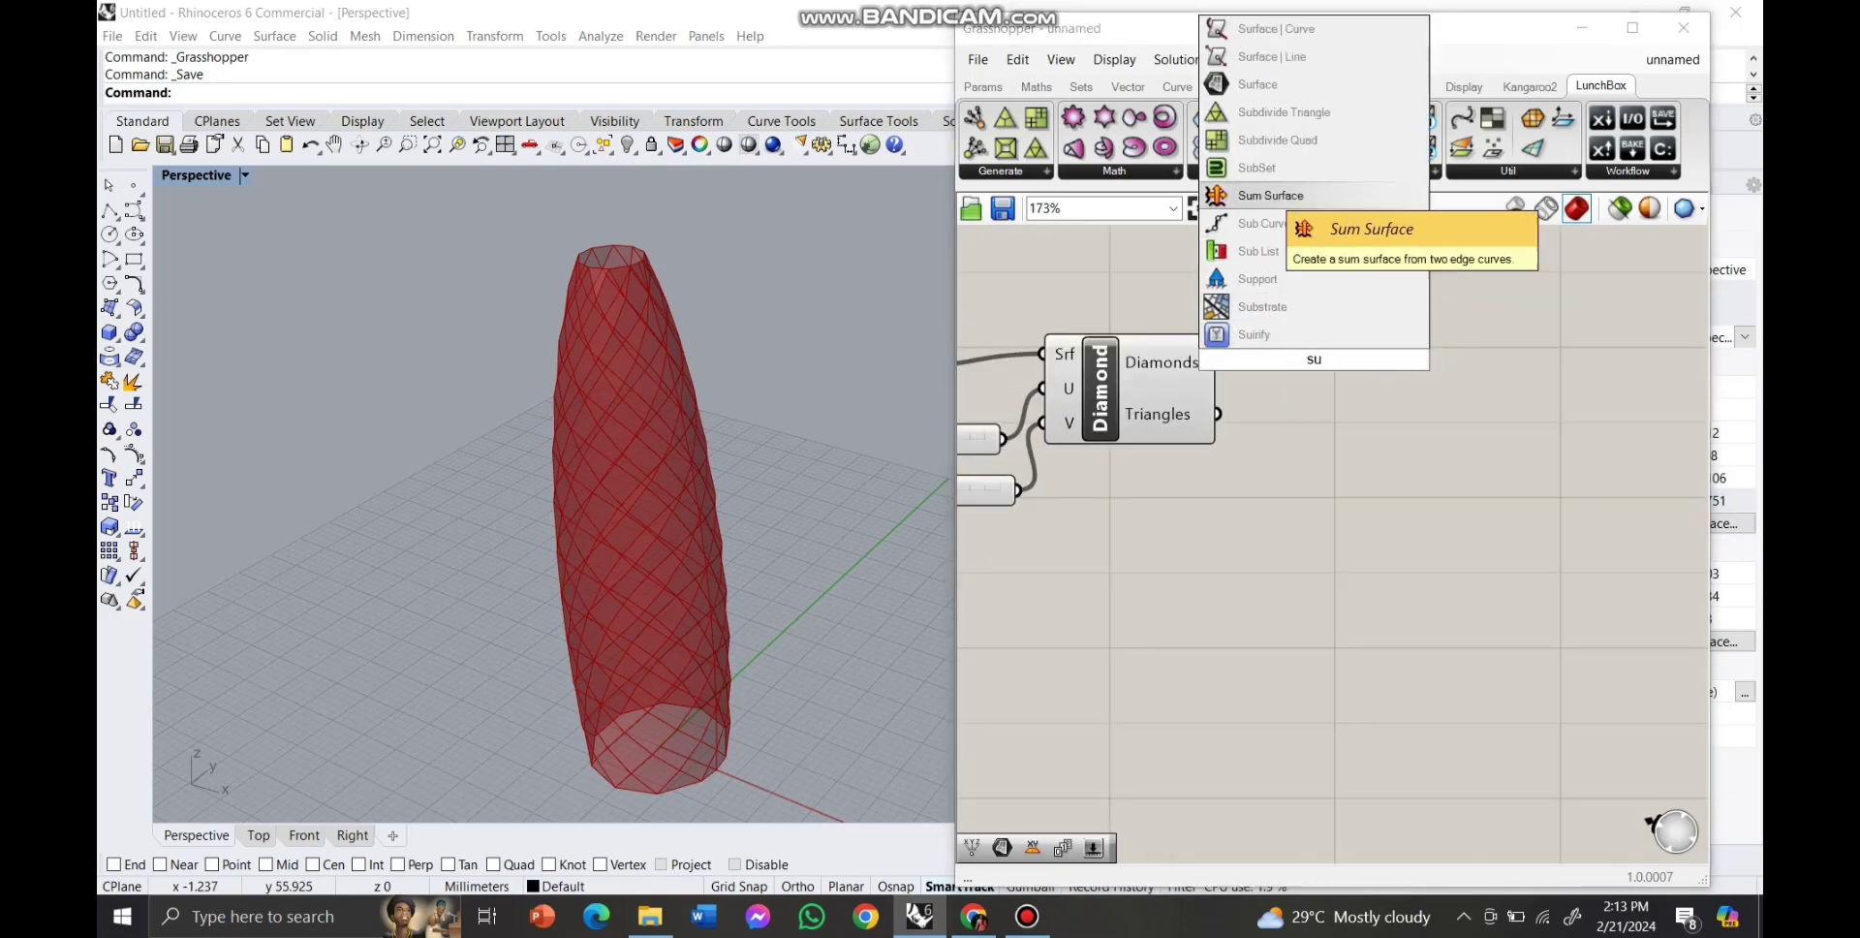
{"action": "left_click", "coordinate": [1250, 87]}
{"action": "left_click_drag", "start_coordinate": [1218, 362], "coordinate": [1274, 360]}
{"action": "left_click_drag", "start_coordinate": [1217, 414], "coordinate": [1289, 417]}
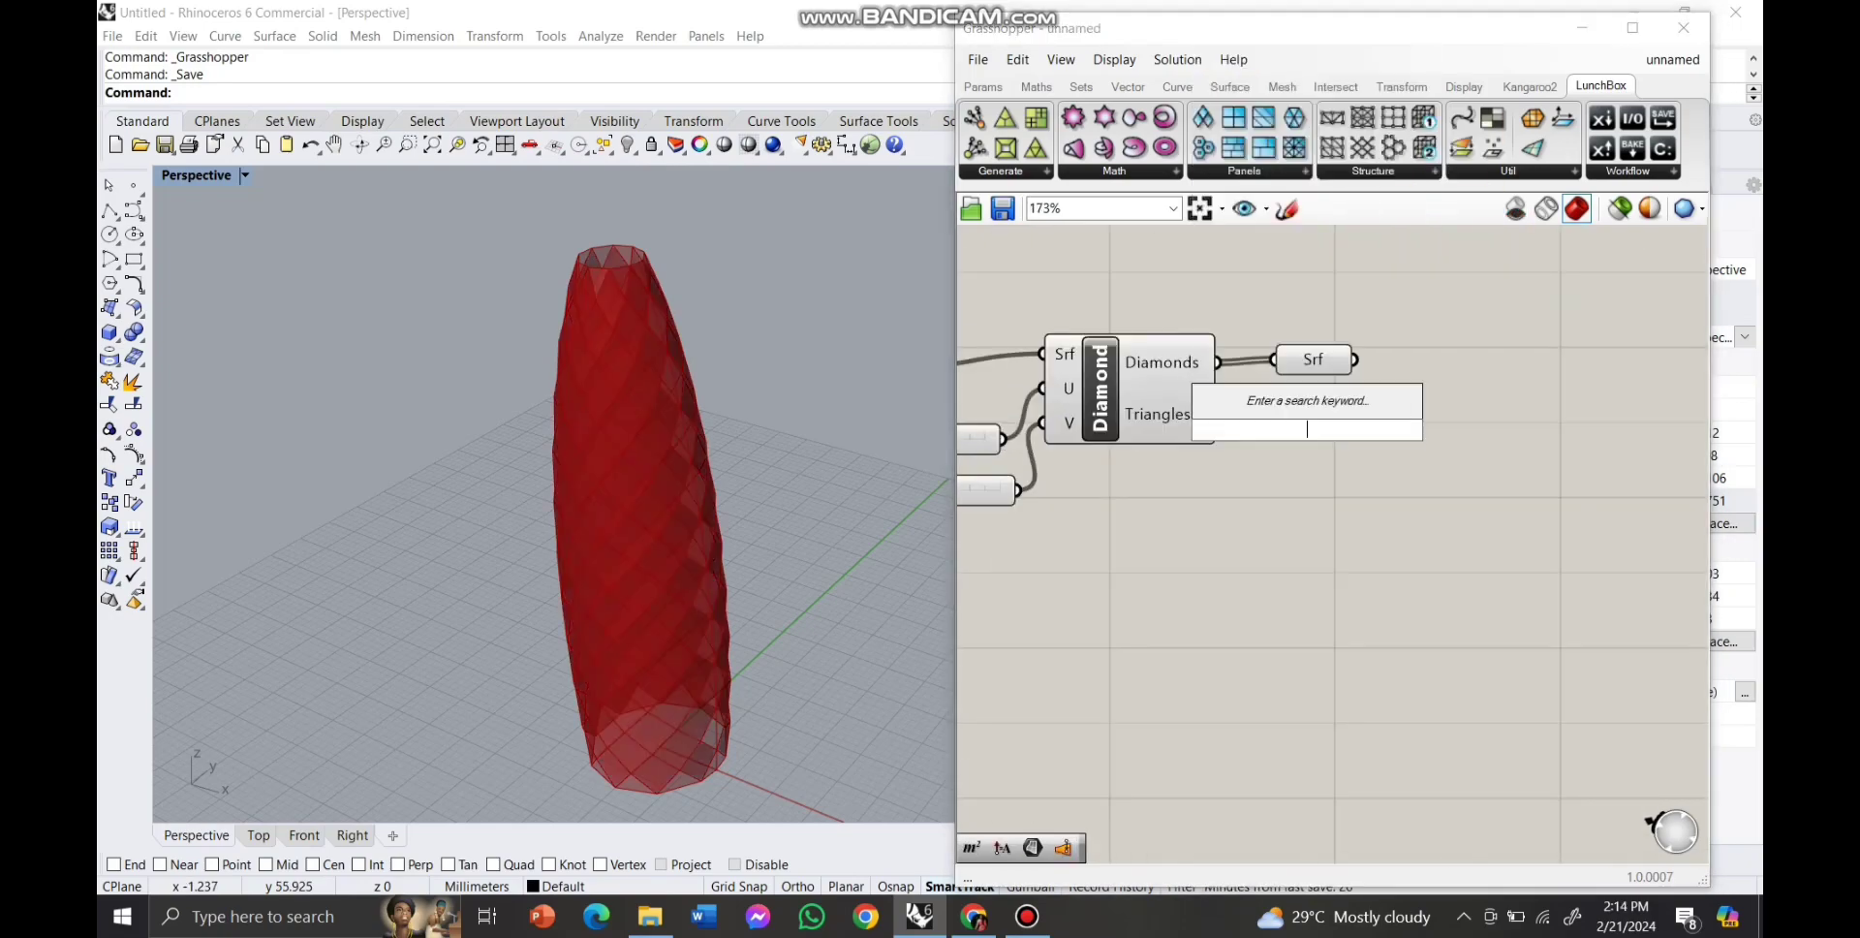
{"action": "left_click", "coordinate": [1250, 401]}
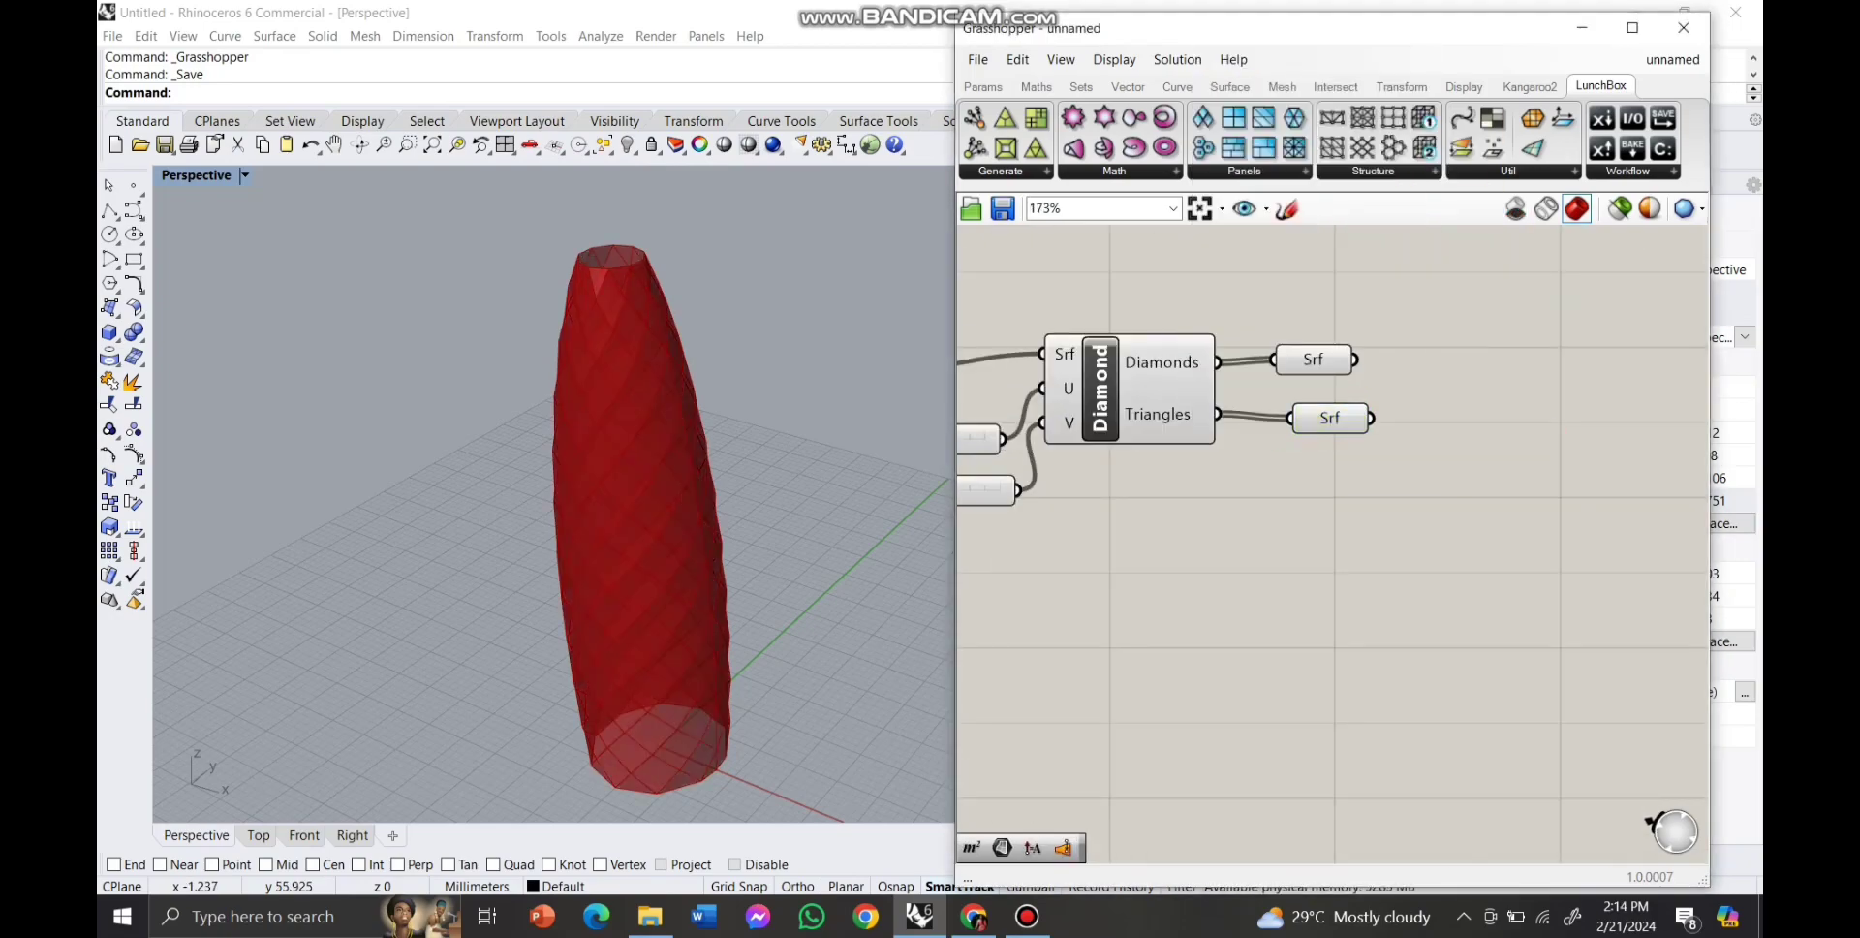
Turn off the preview of the Surface parameter fed by the Triangles output.
{"action": "scroll", "coordinate": [1132, 400], "scroll_direction": "up", "scroll_amount": 1}
{"action": "right_click", "coordinate": [1343, 421]}
{"action": "left_click", "coordinate": [1391, 459]}
{"action": "scroll", "coordinate": [1012, 398], "scroll_direction": "down", "scroll_amount": 3}
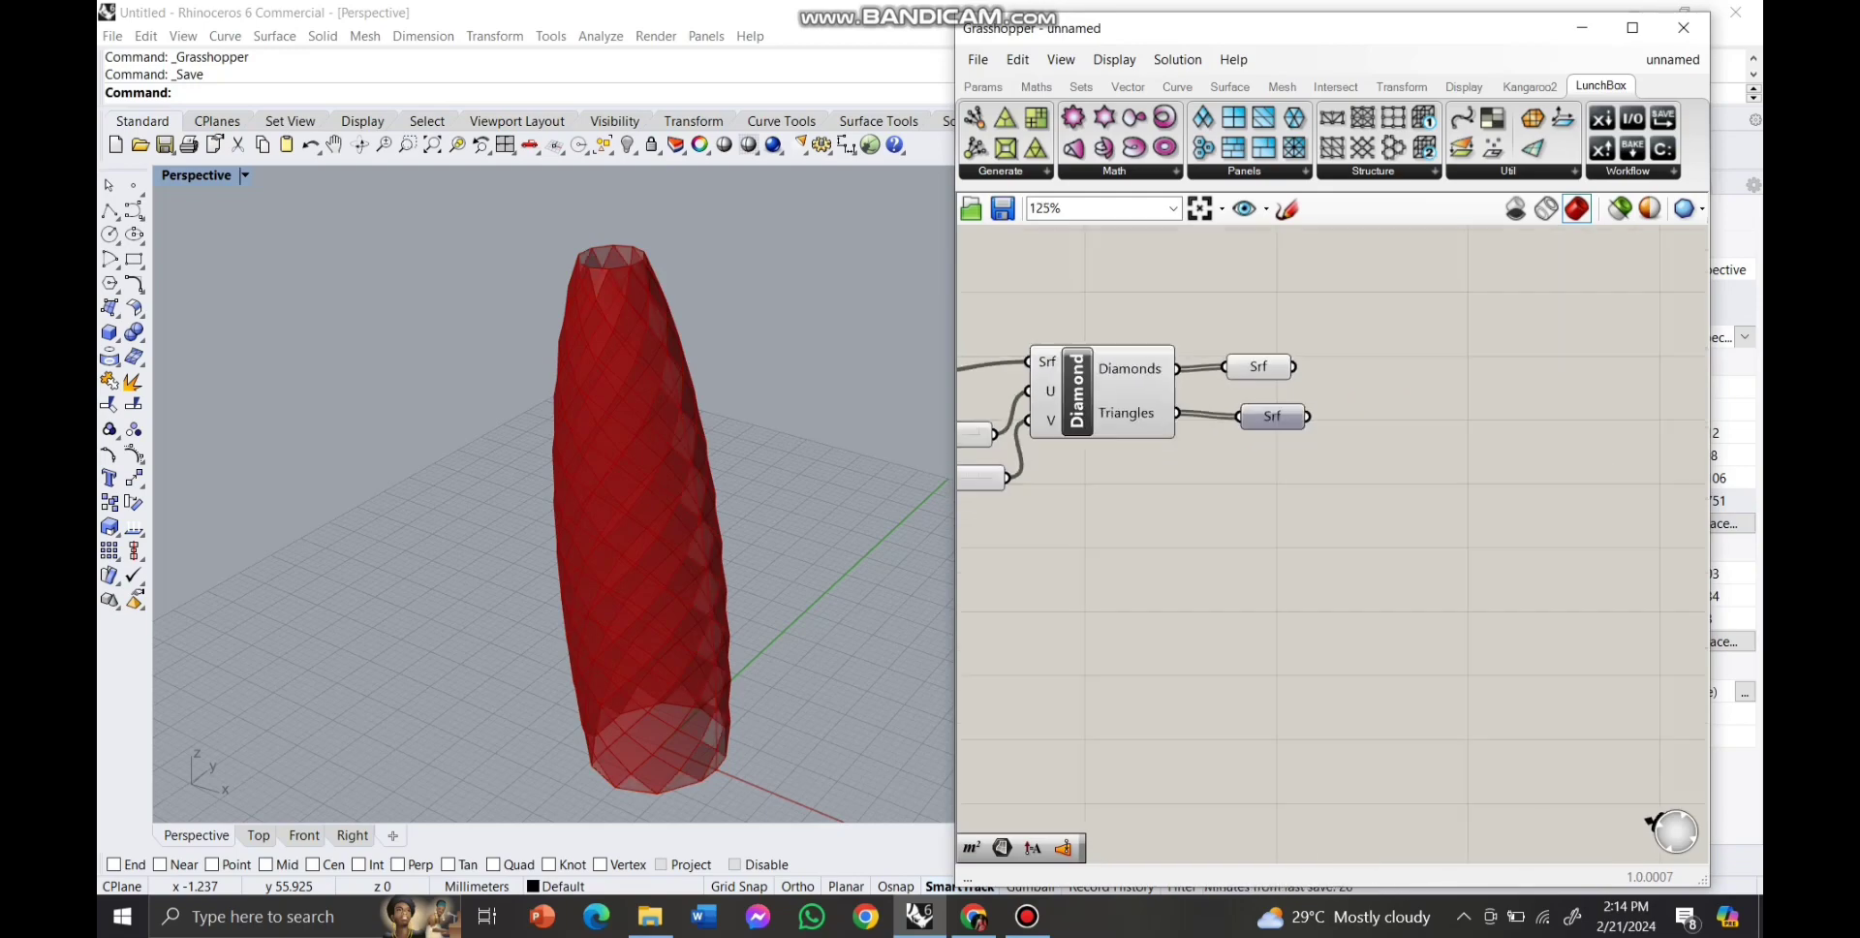
Add an Area component and connect the Surface parameter fed by the Diamonds output to its G input.
{"action": "double_click", "coordinate": [1259, 359]}
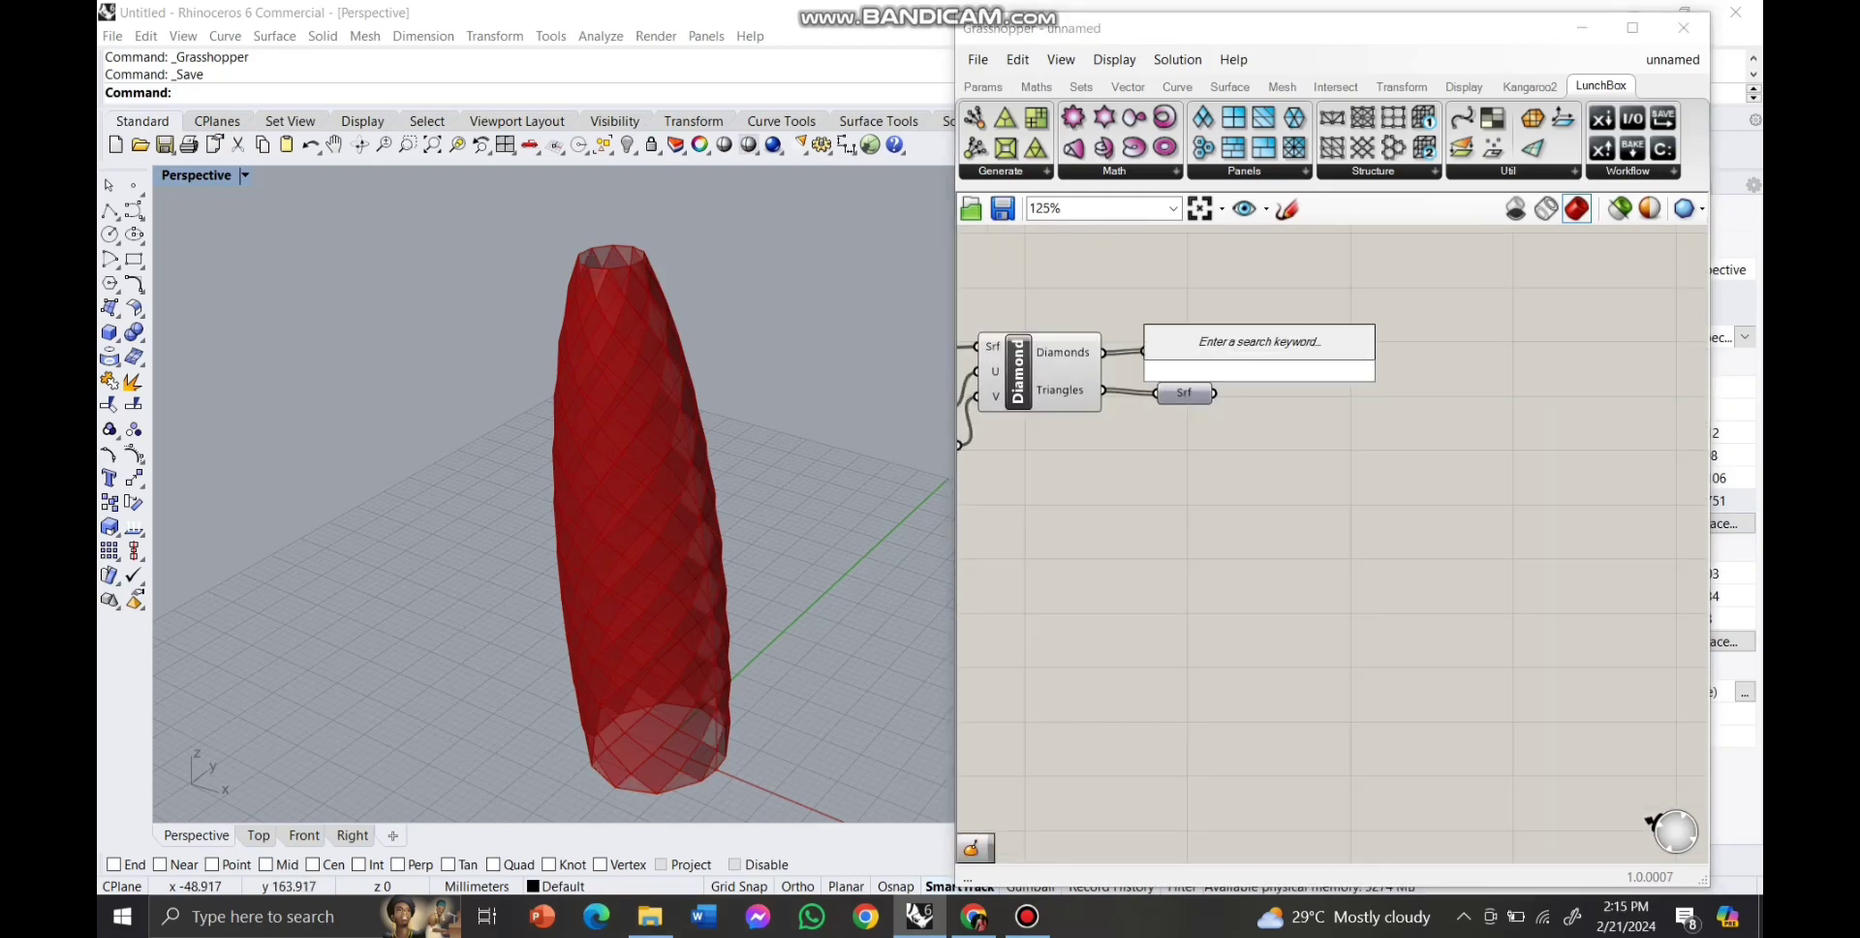
{"action": "type", "text": "are"}
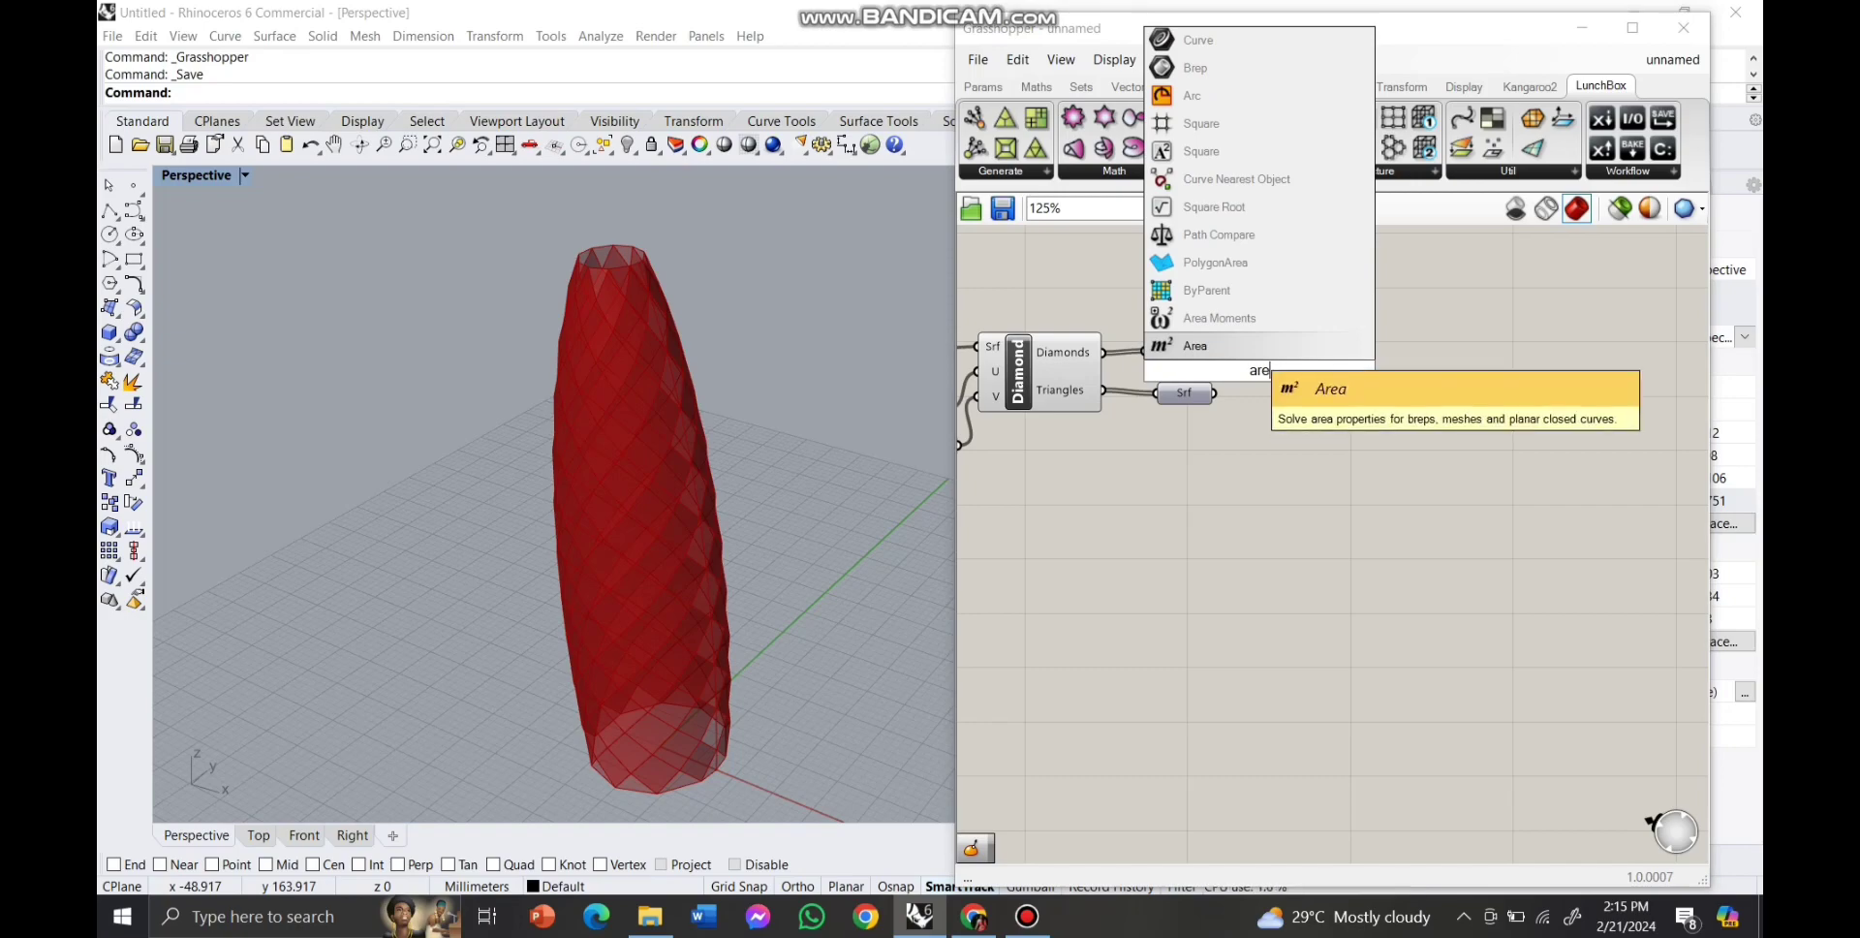
{"action": "key", "text": "Return"}
{"action": "left_click_drag", "start_coordinate": [1246, 361], "coordinate": [1318, 364]}
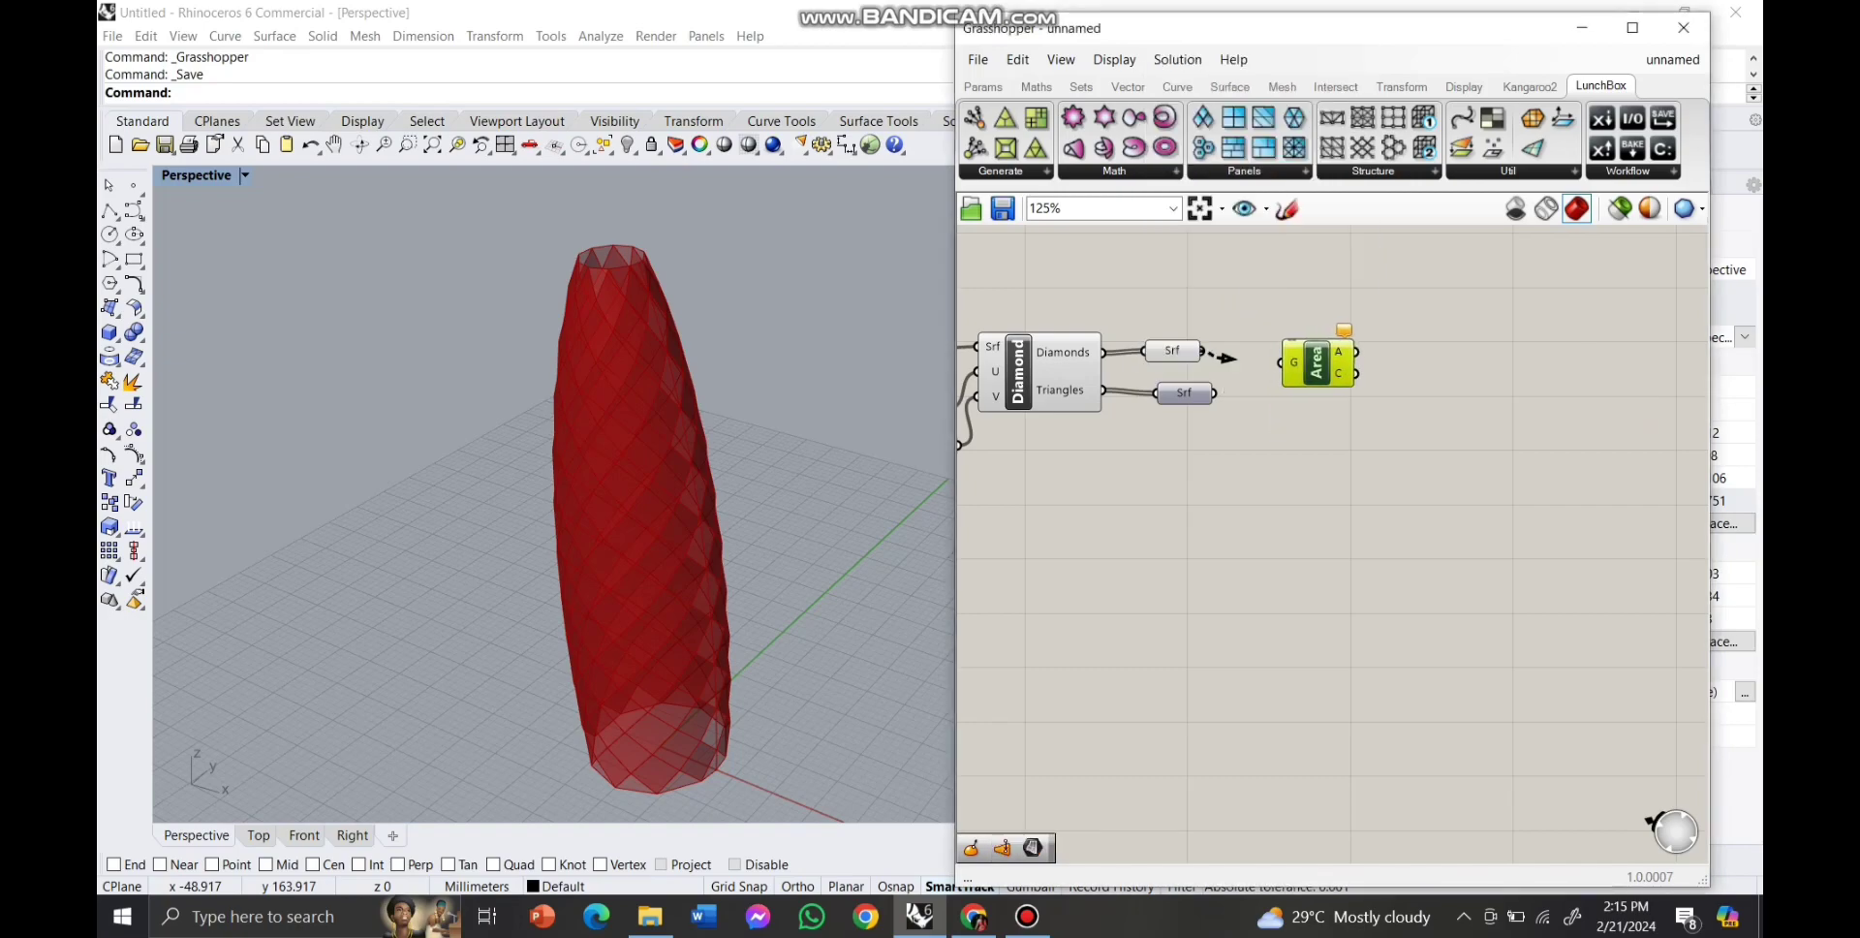
{"action": "scroll", "coordinate": [1320, 392], "scroll_direction": "down", "scroll_amount": 4}
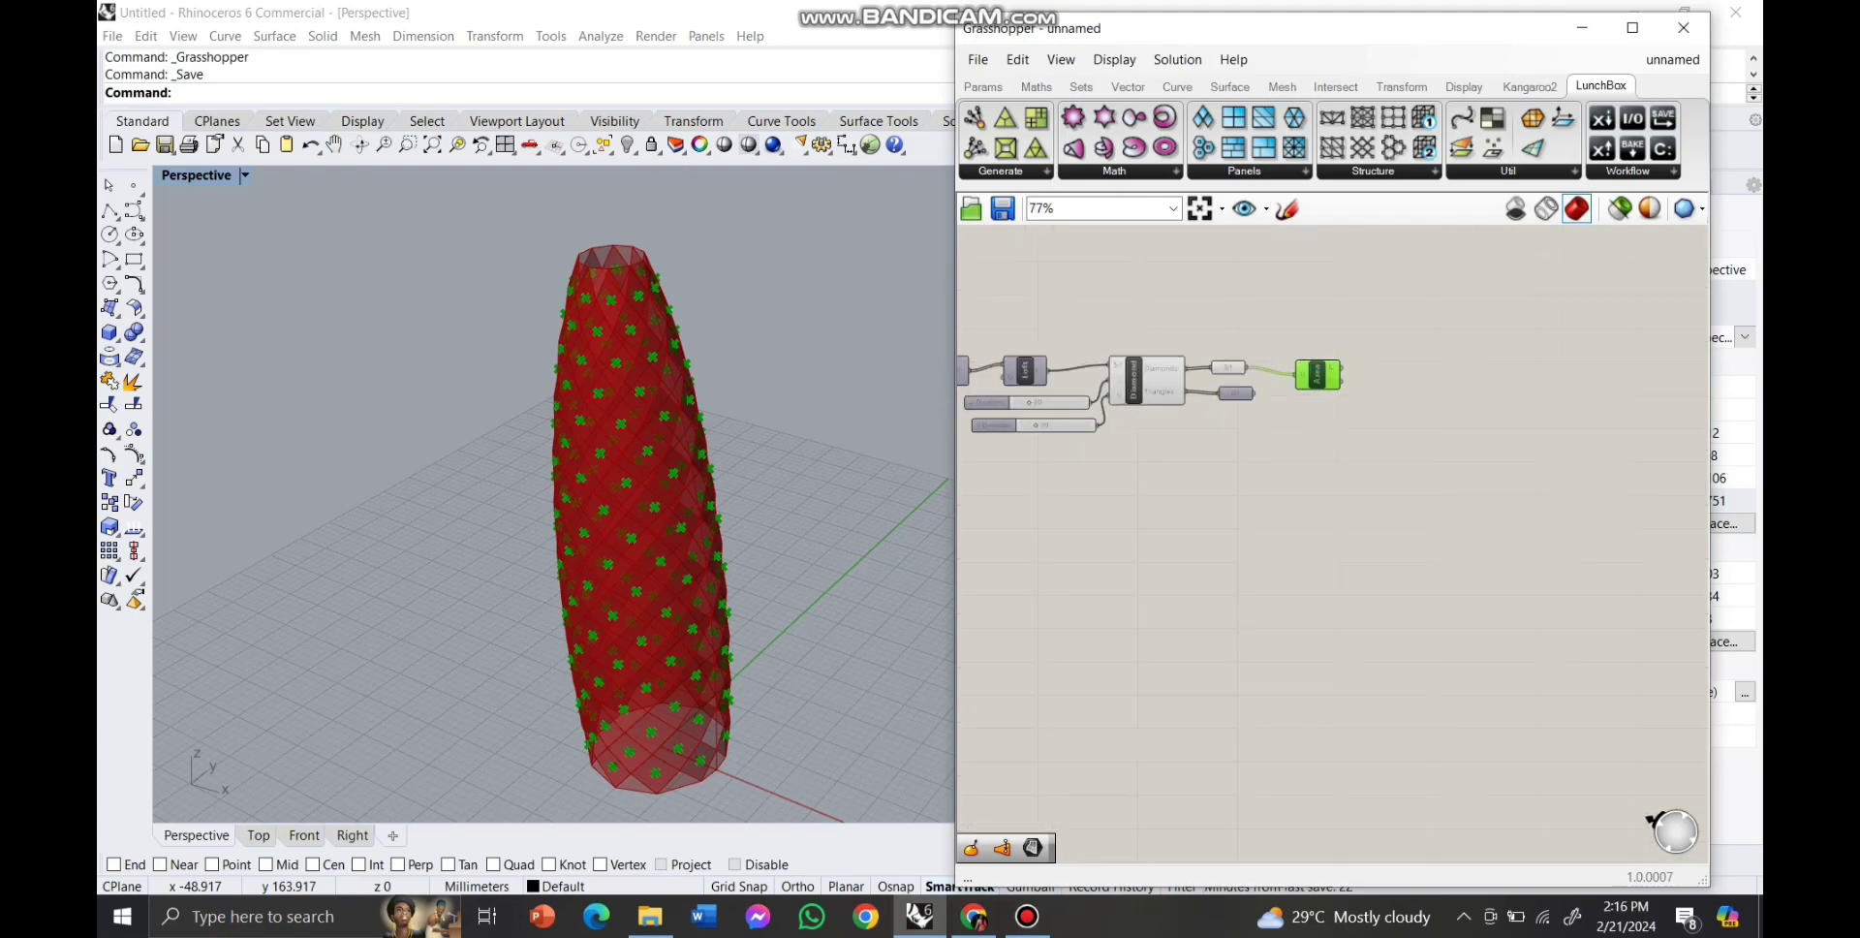
{"action": "scroll", "coordinate": [608, 481], "scroll_direction": "up", "scroll_amount": 2}
{"action": "scroll", "coordinate": [1017, 354], "scroll_direction": "up", "scroll_amount": 2}
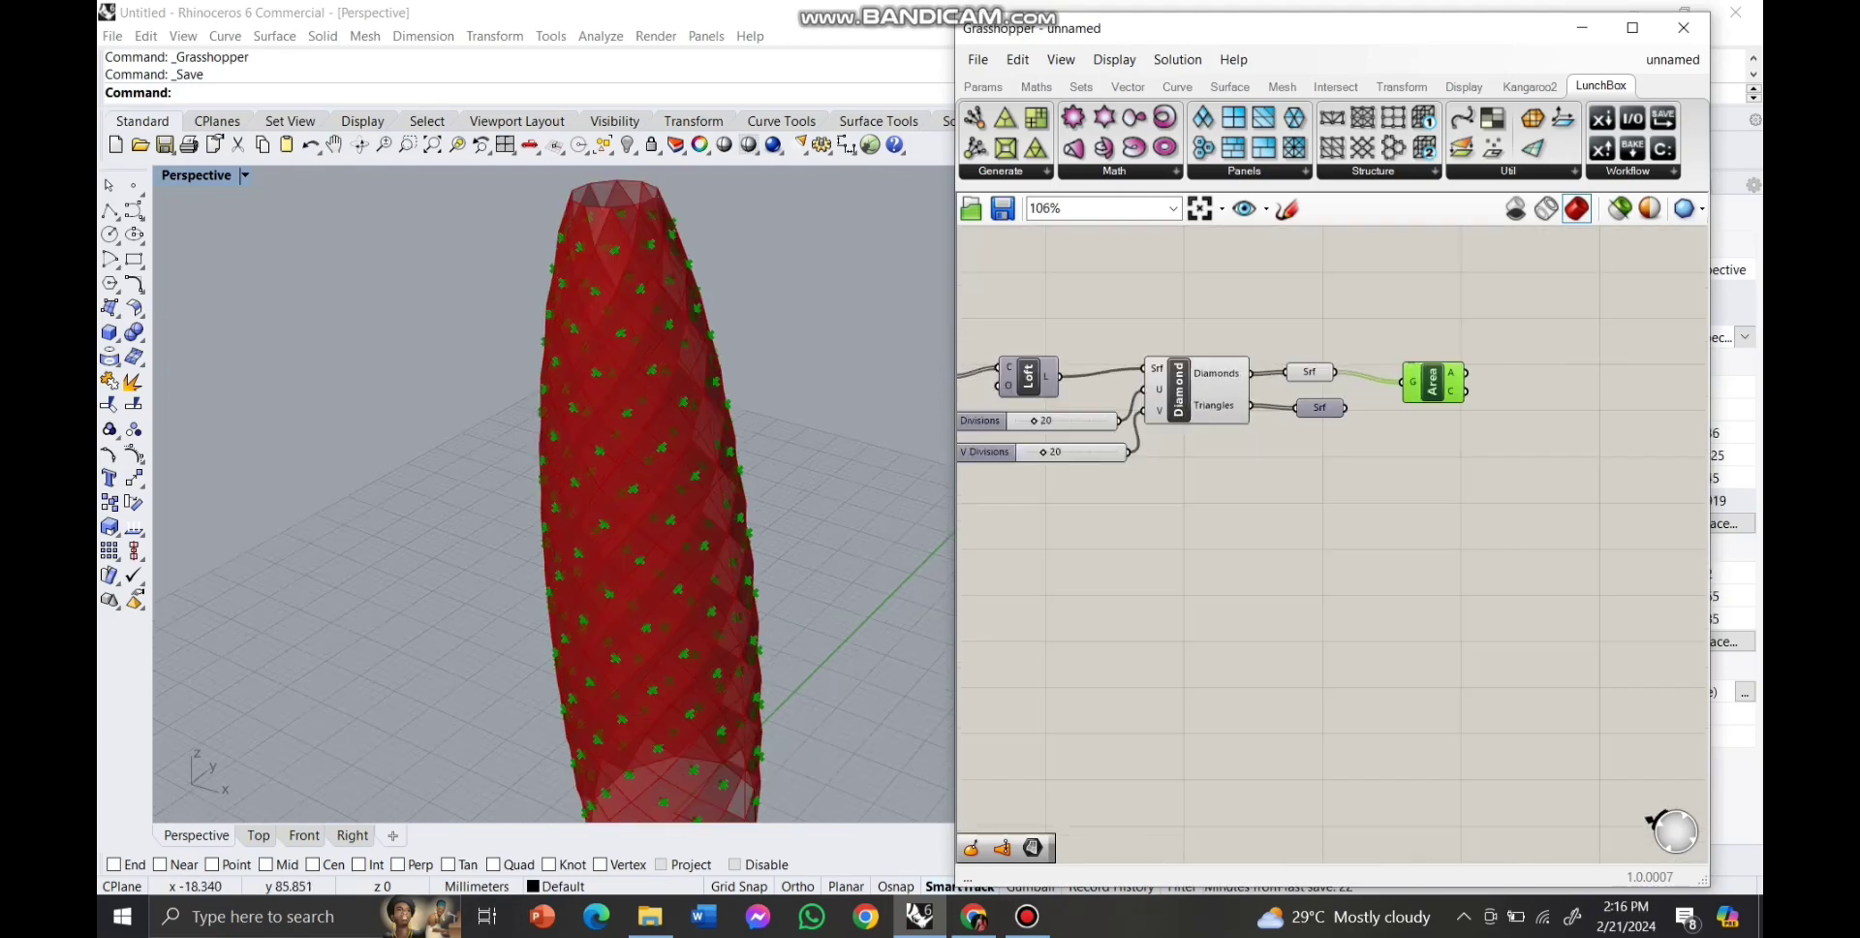
Add a Surface parameter above the Diamond component and connect the Loft output to it.
{"action": "double_click", "coordinate": [1265, 283]}
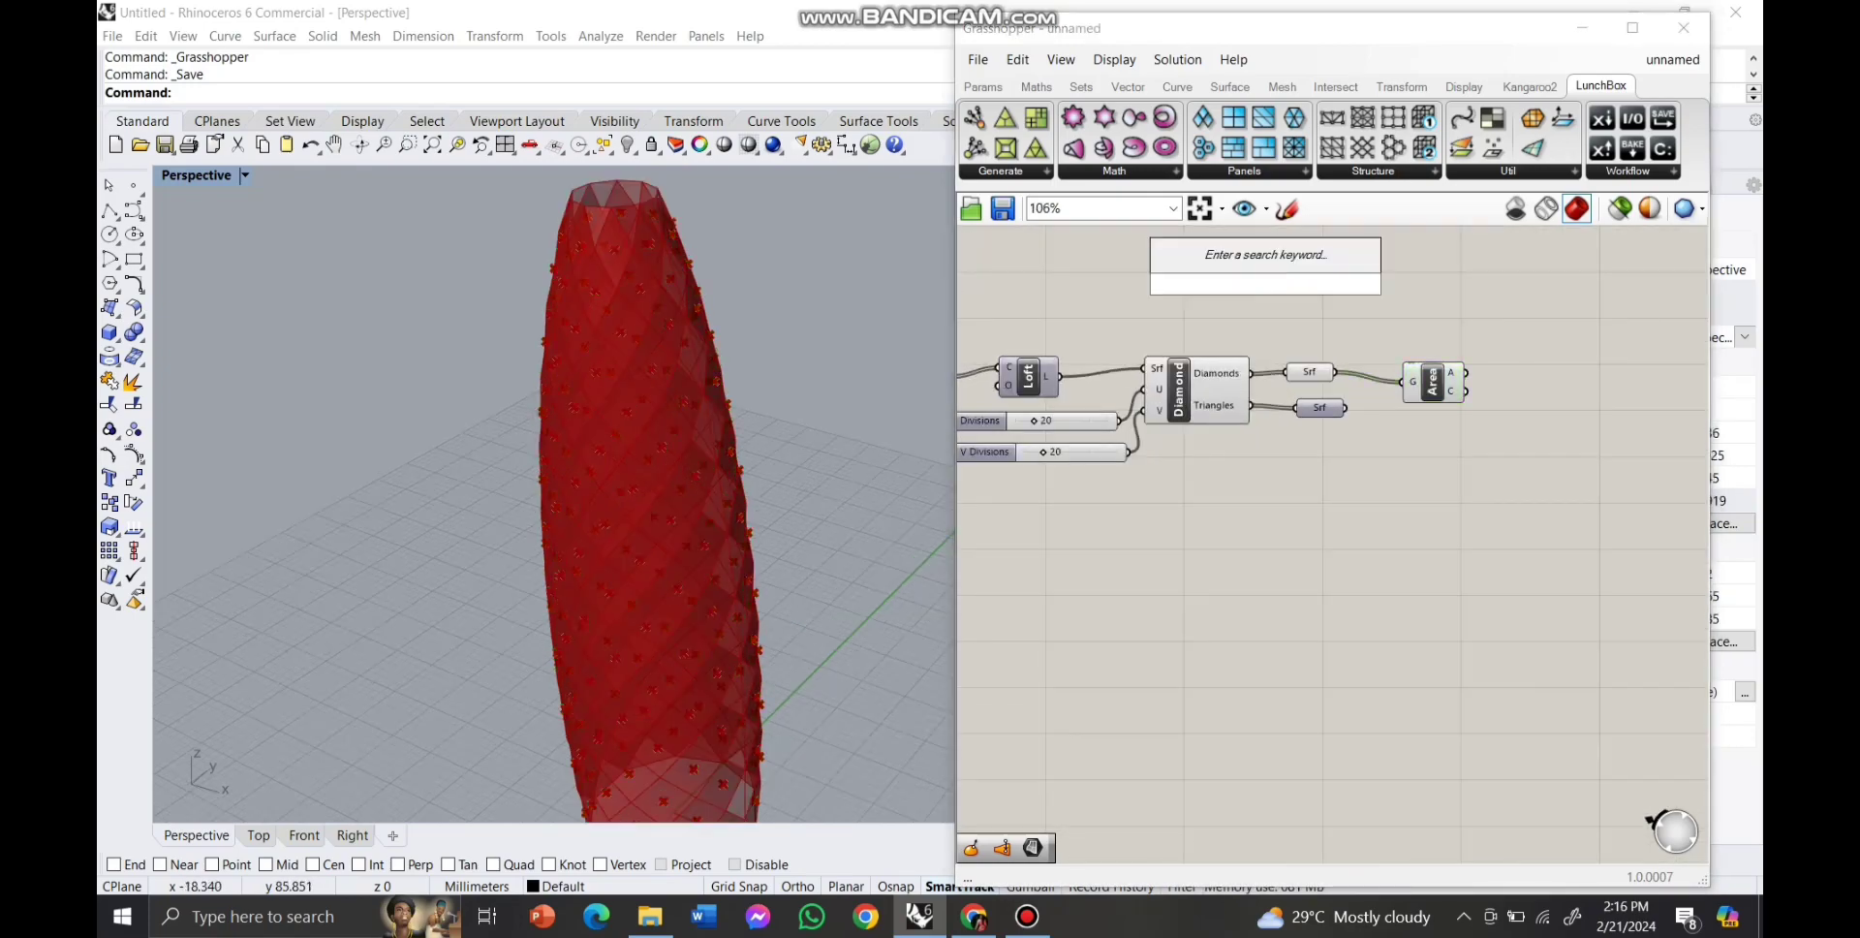
{"action": "type", "text": "surf"}
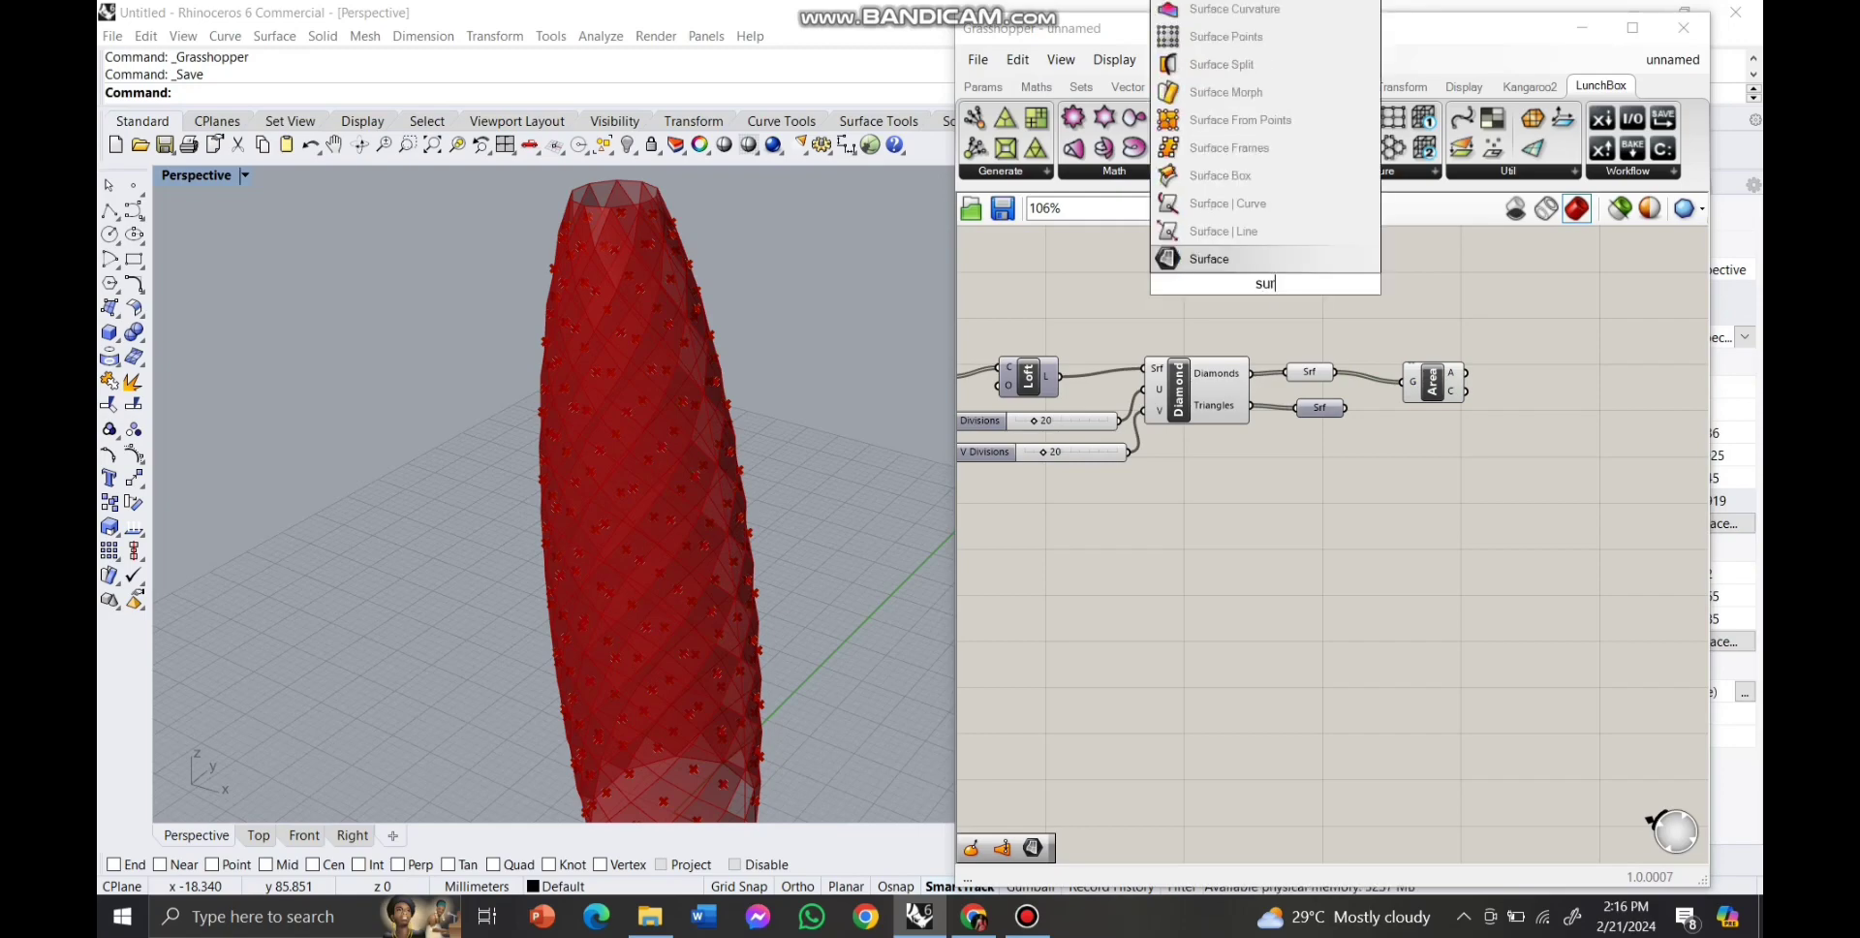
{"action": "key", "text": "Return"}
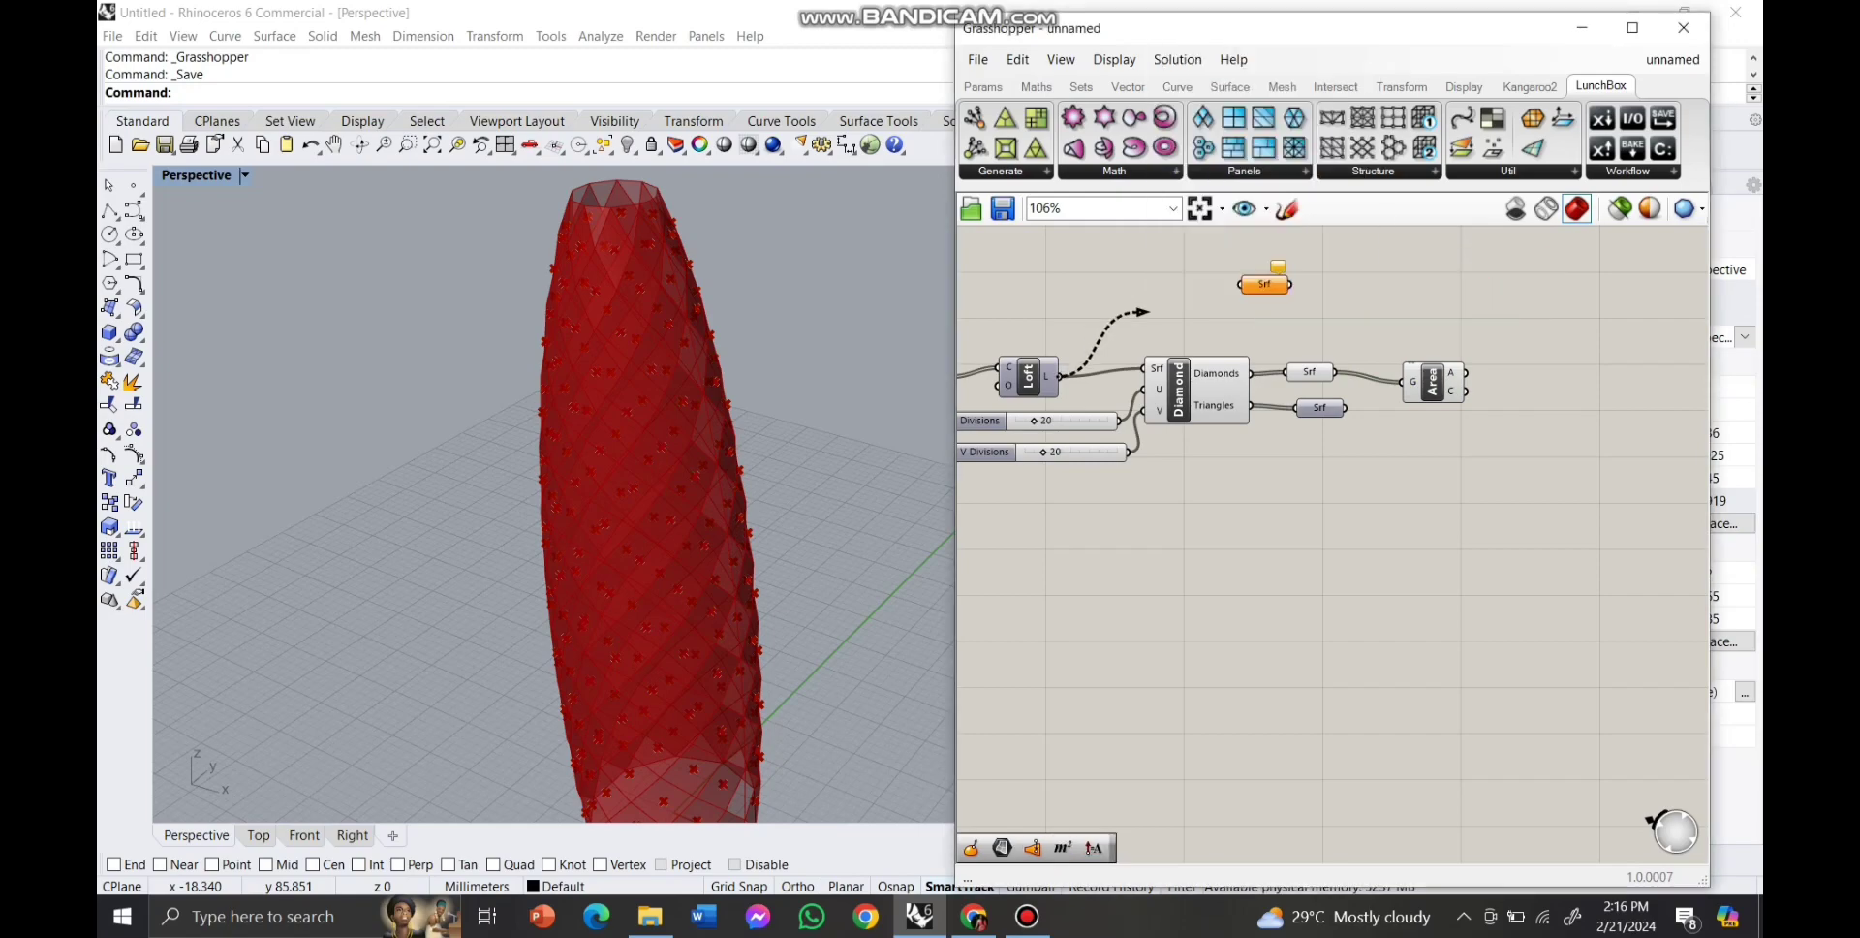
{"action": "left_click_drag", "start_coordinate": [1149, 312], "coordinate": [1240, 283]}
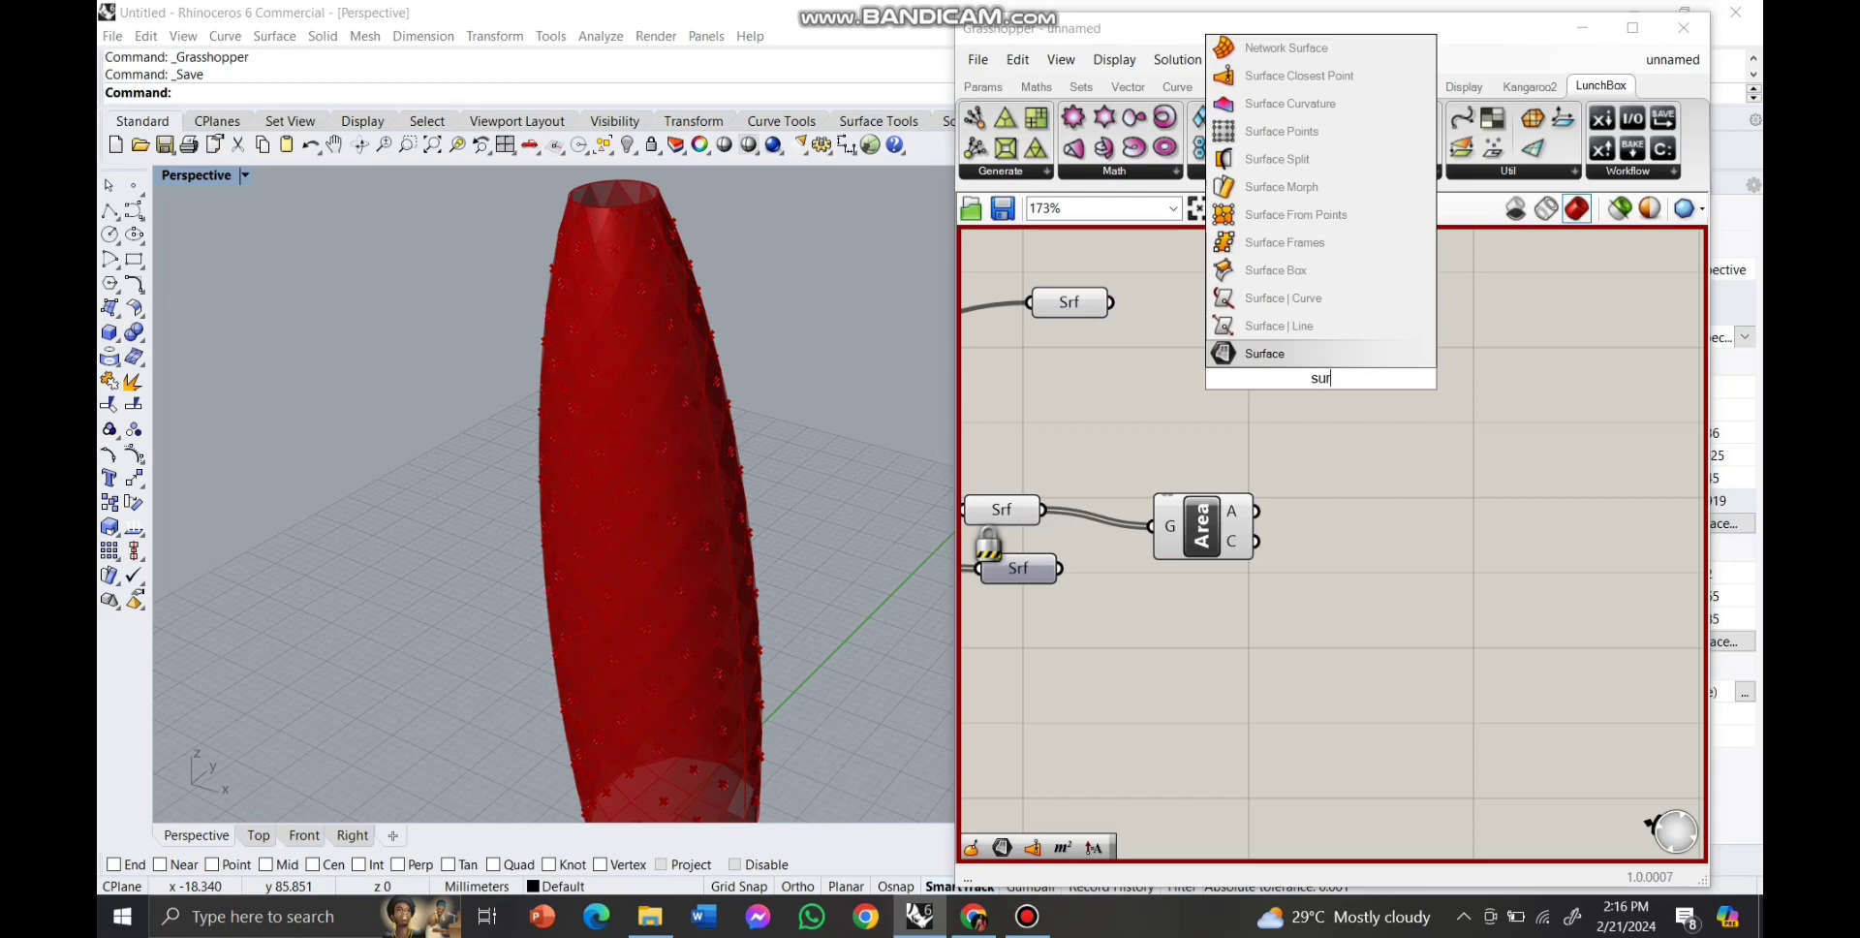
Add a Surface Closest Point component, connecting the Area centroid output to its P input and the lofted Surface parameter to its S input.
{"action": "left_click", "coordinate": [1308, 76]}
{"action": "left_click_drag", "start_coordinate": [1284, 403], "coordinate": [1316, 374]}
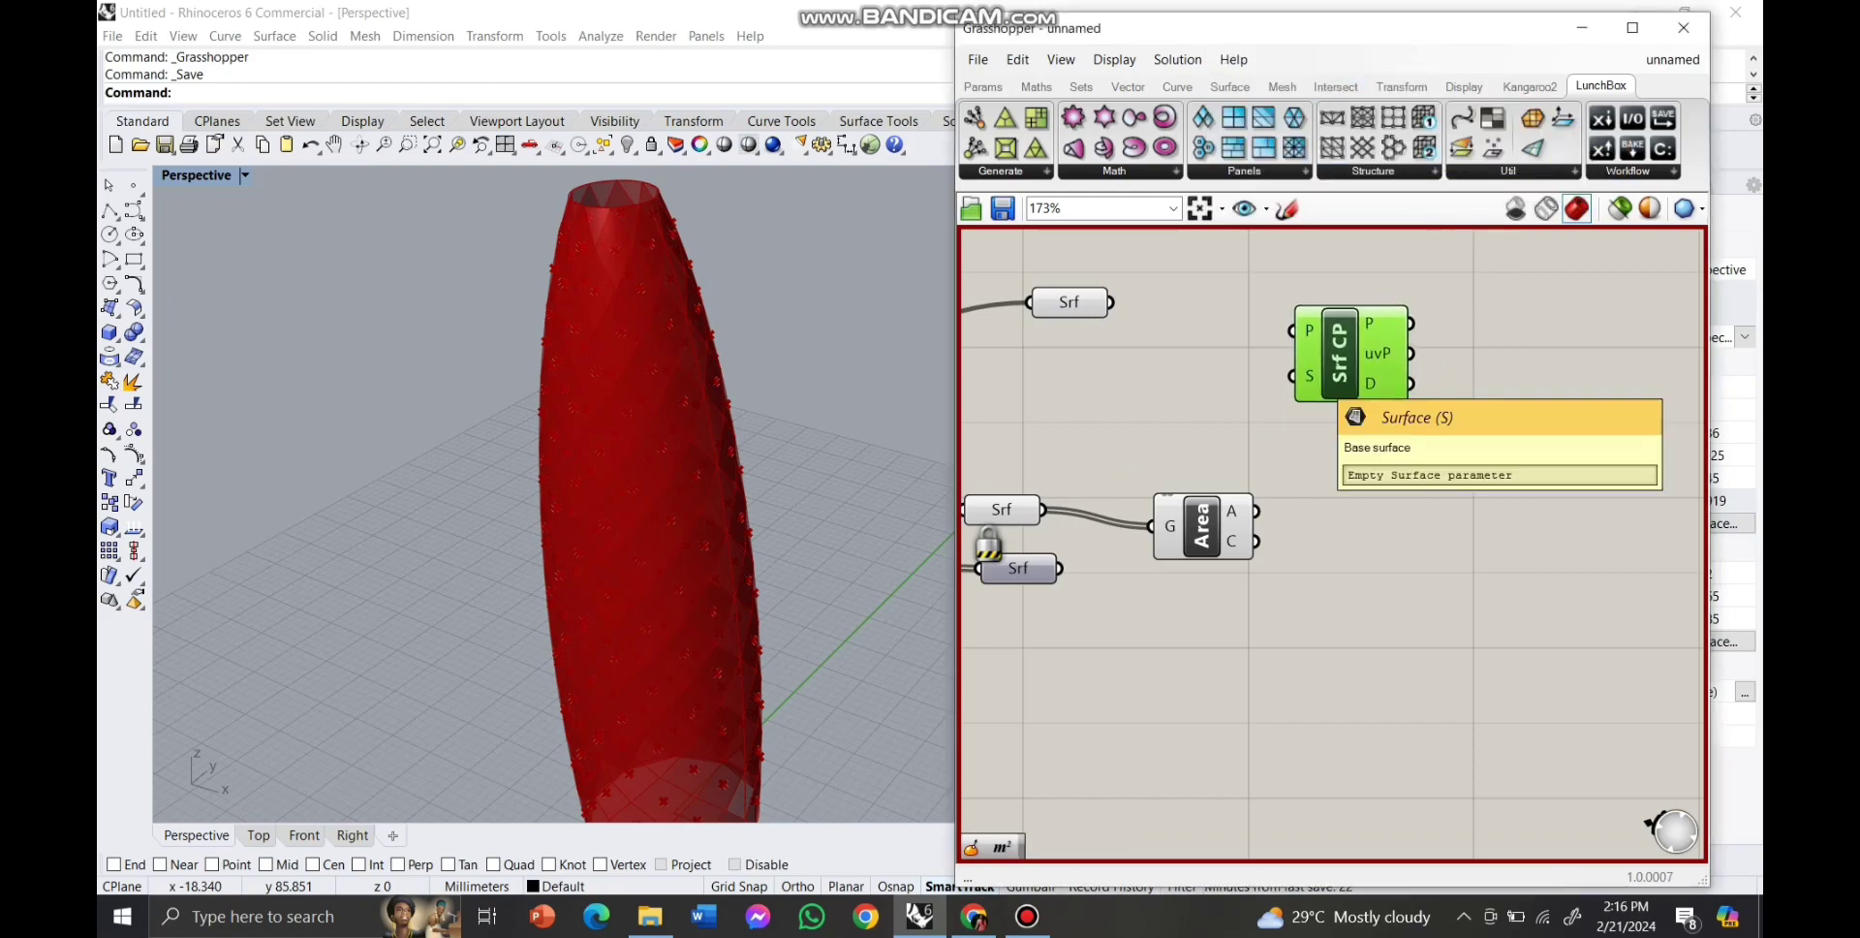
{"action": "left_click", "coordinate": [1189, 355]}
{"action": "scroll", "coordinate": [1189, 356], "scroll_direction": "down", "scroll_amount": 2}
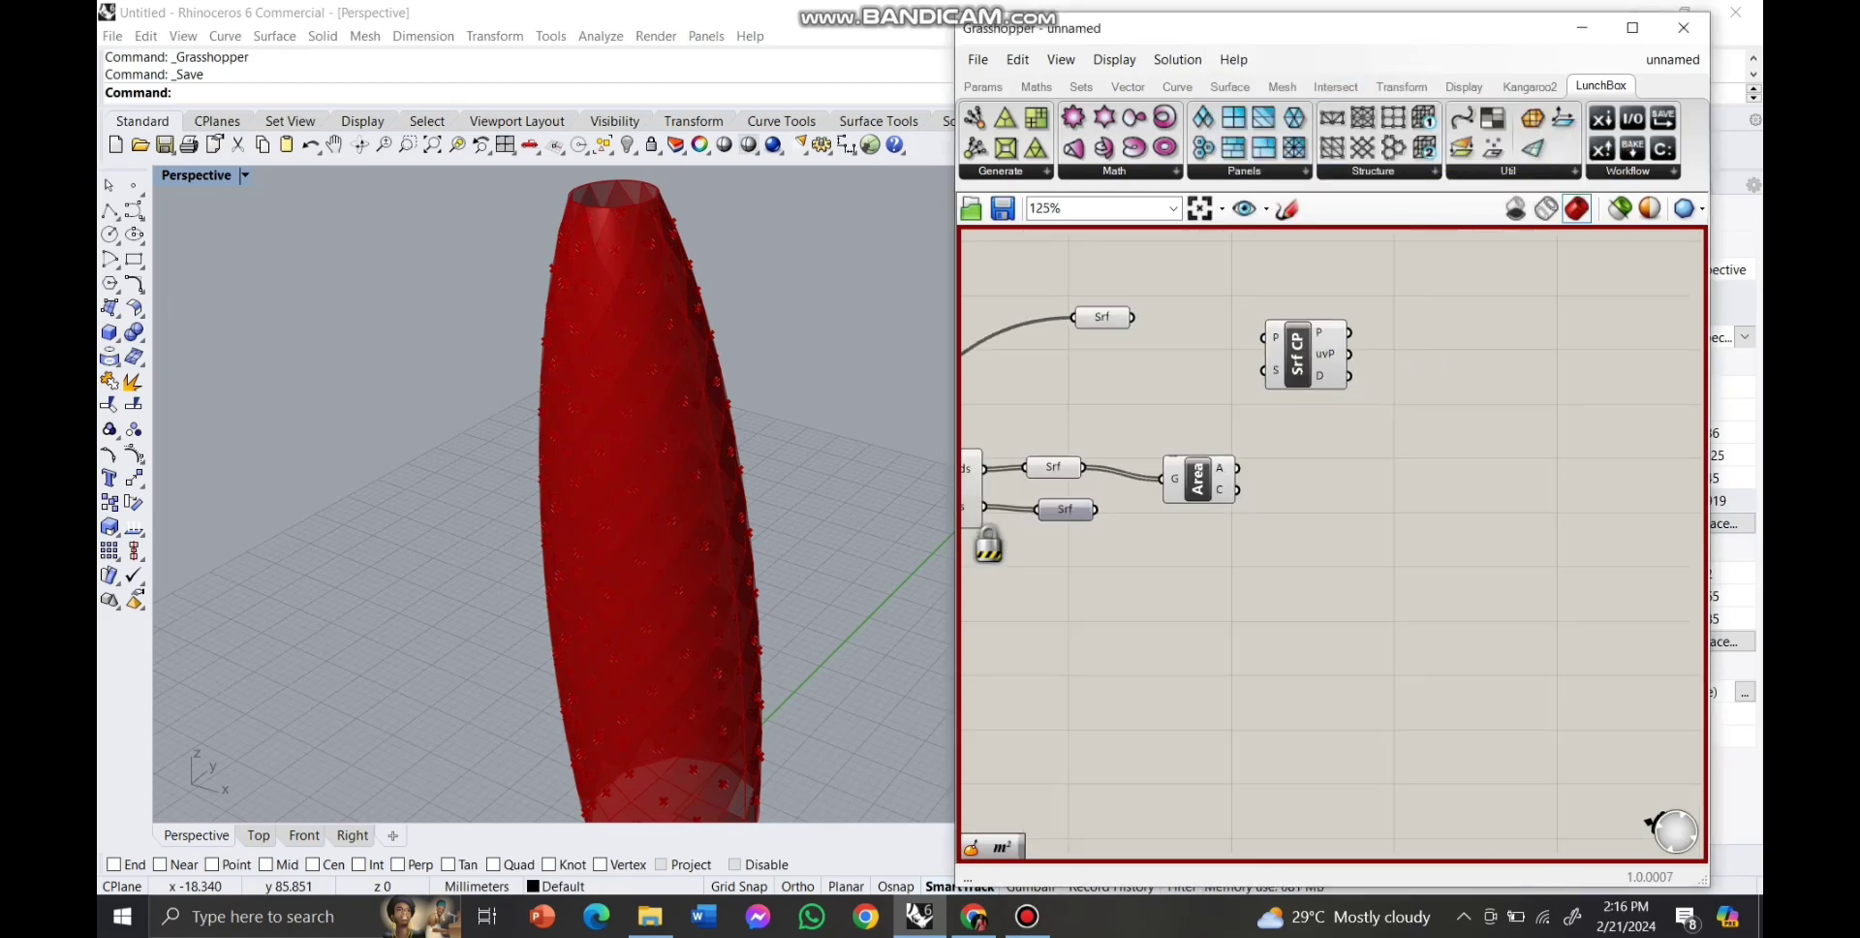
{"action": "left_click_drag", "start_coordinate": [1269, 429], "coordinate": [1263, 337]}
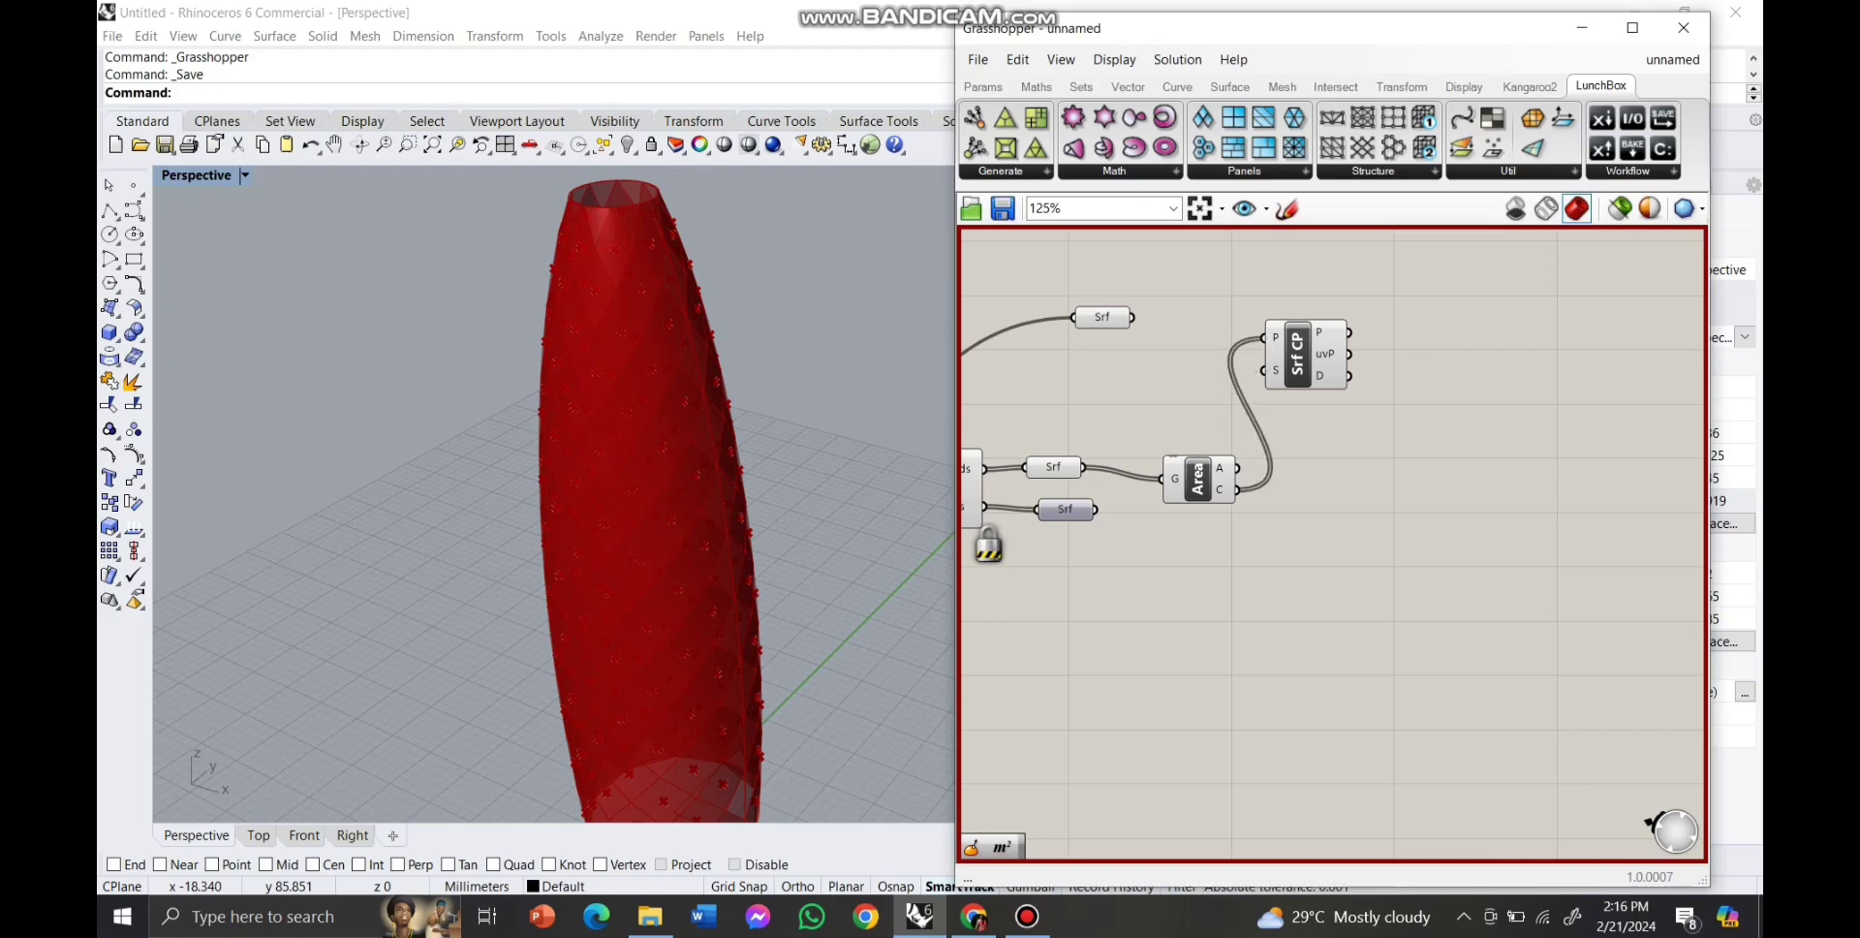
{"action": "left_click_drag", "start_coordinate": [1131, 317], "coordinate": [1263, 370]}
Add an Evaluate Surface component, connecting Surface Closest Point's uvP output to its uv input and the lofted Surface parameter to its S input.
{"action": "scroll", "coordinate": [1325, 361], "scroll_direction": "down", "scroll_amount": 4}
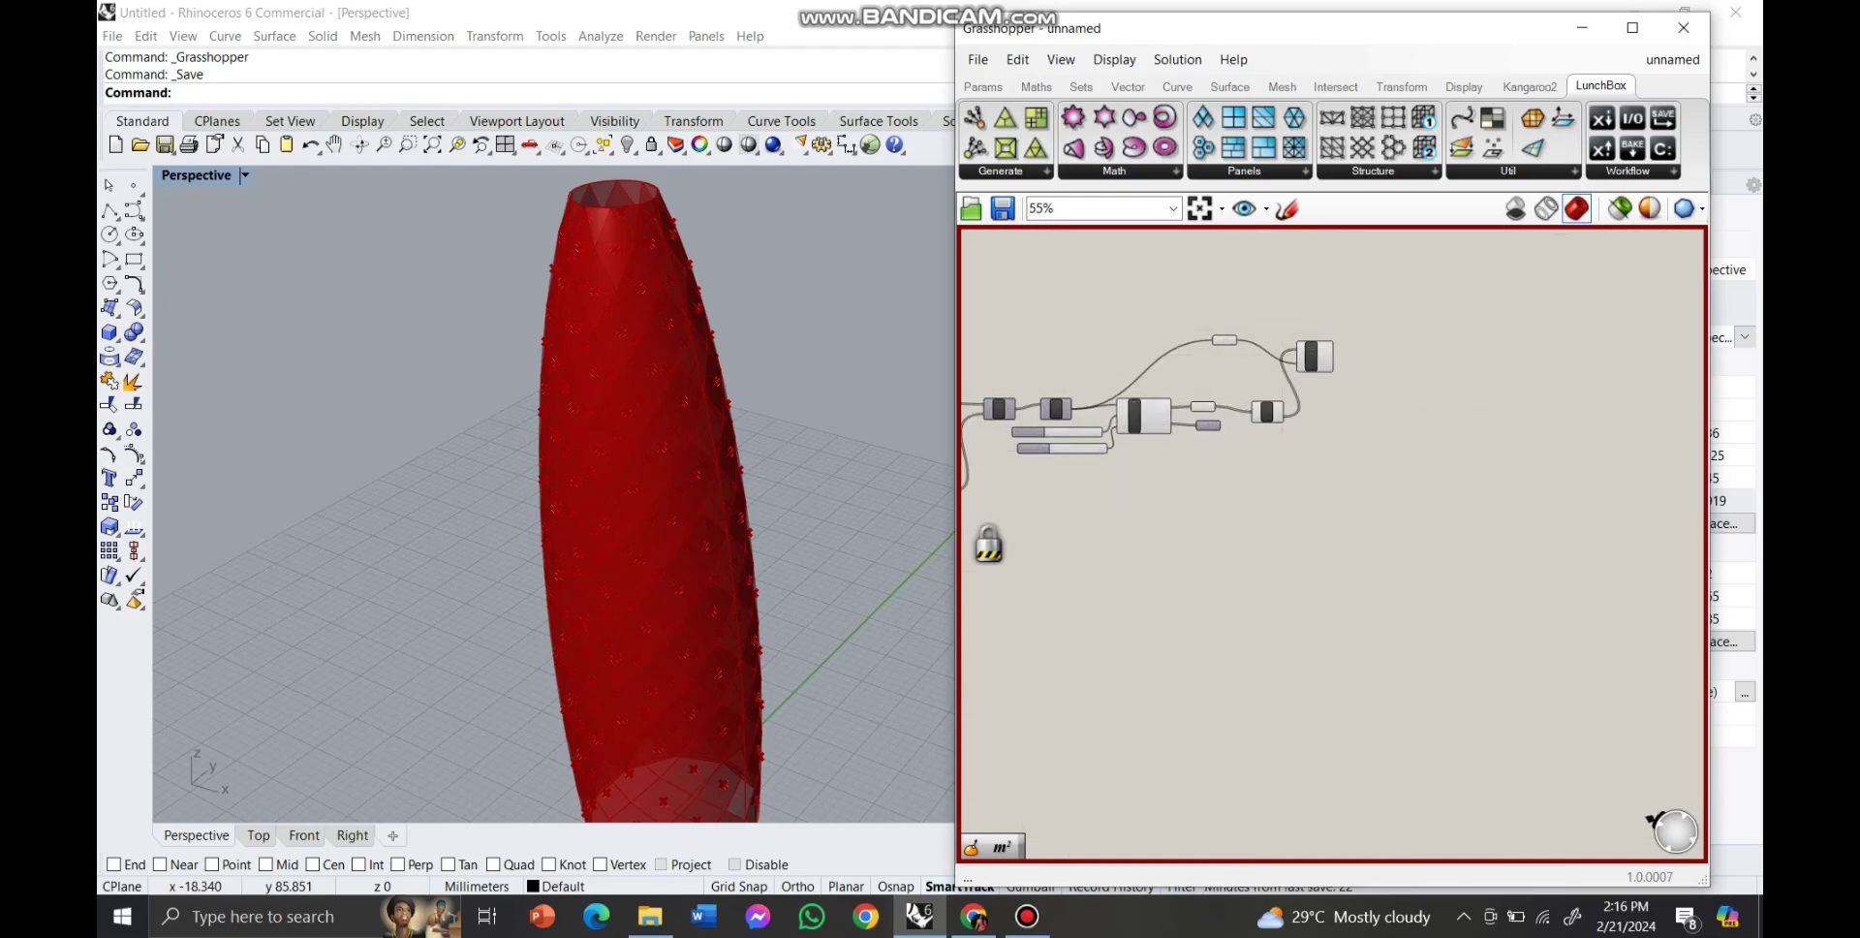
{"action": "scroll", "coordinate": [1324, 376], "scroll_direction": "up", "scroll_amount": 4}
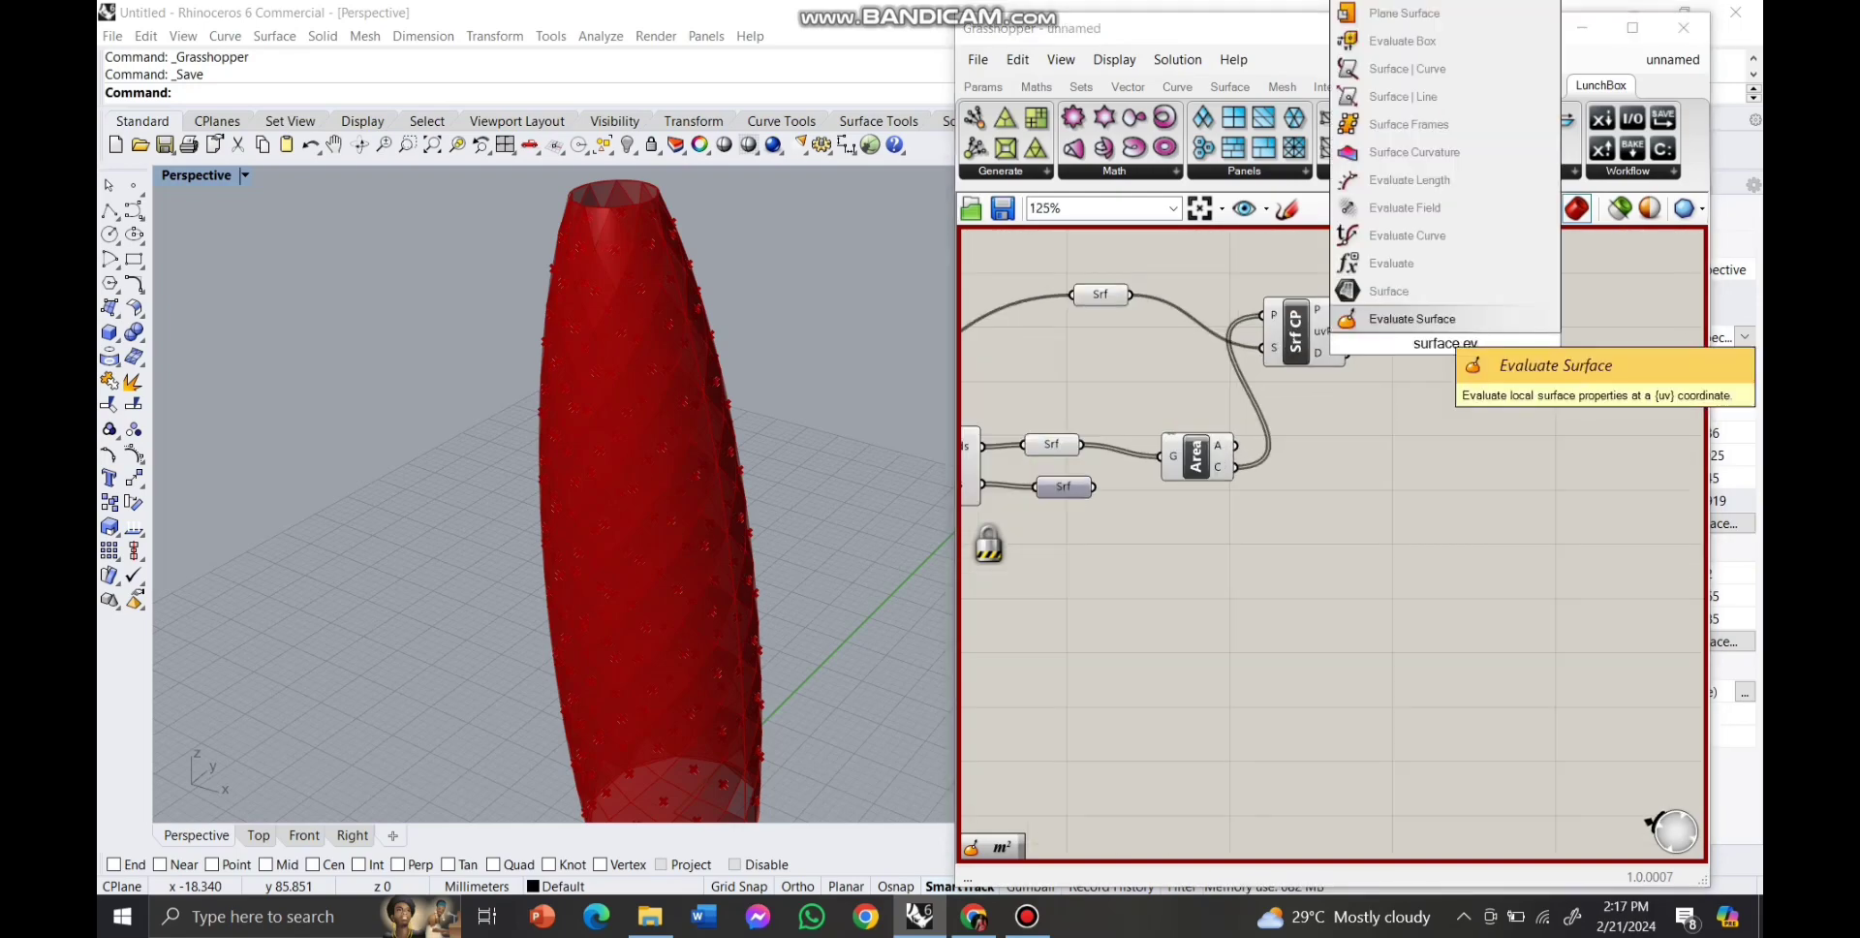
{"action": "left_click", "coordinate": [1450, 318]}
{"action": "left_click_drag", "start_coordinate": [1444, 334], "coordinate": [1473, 334]}
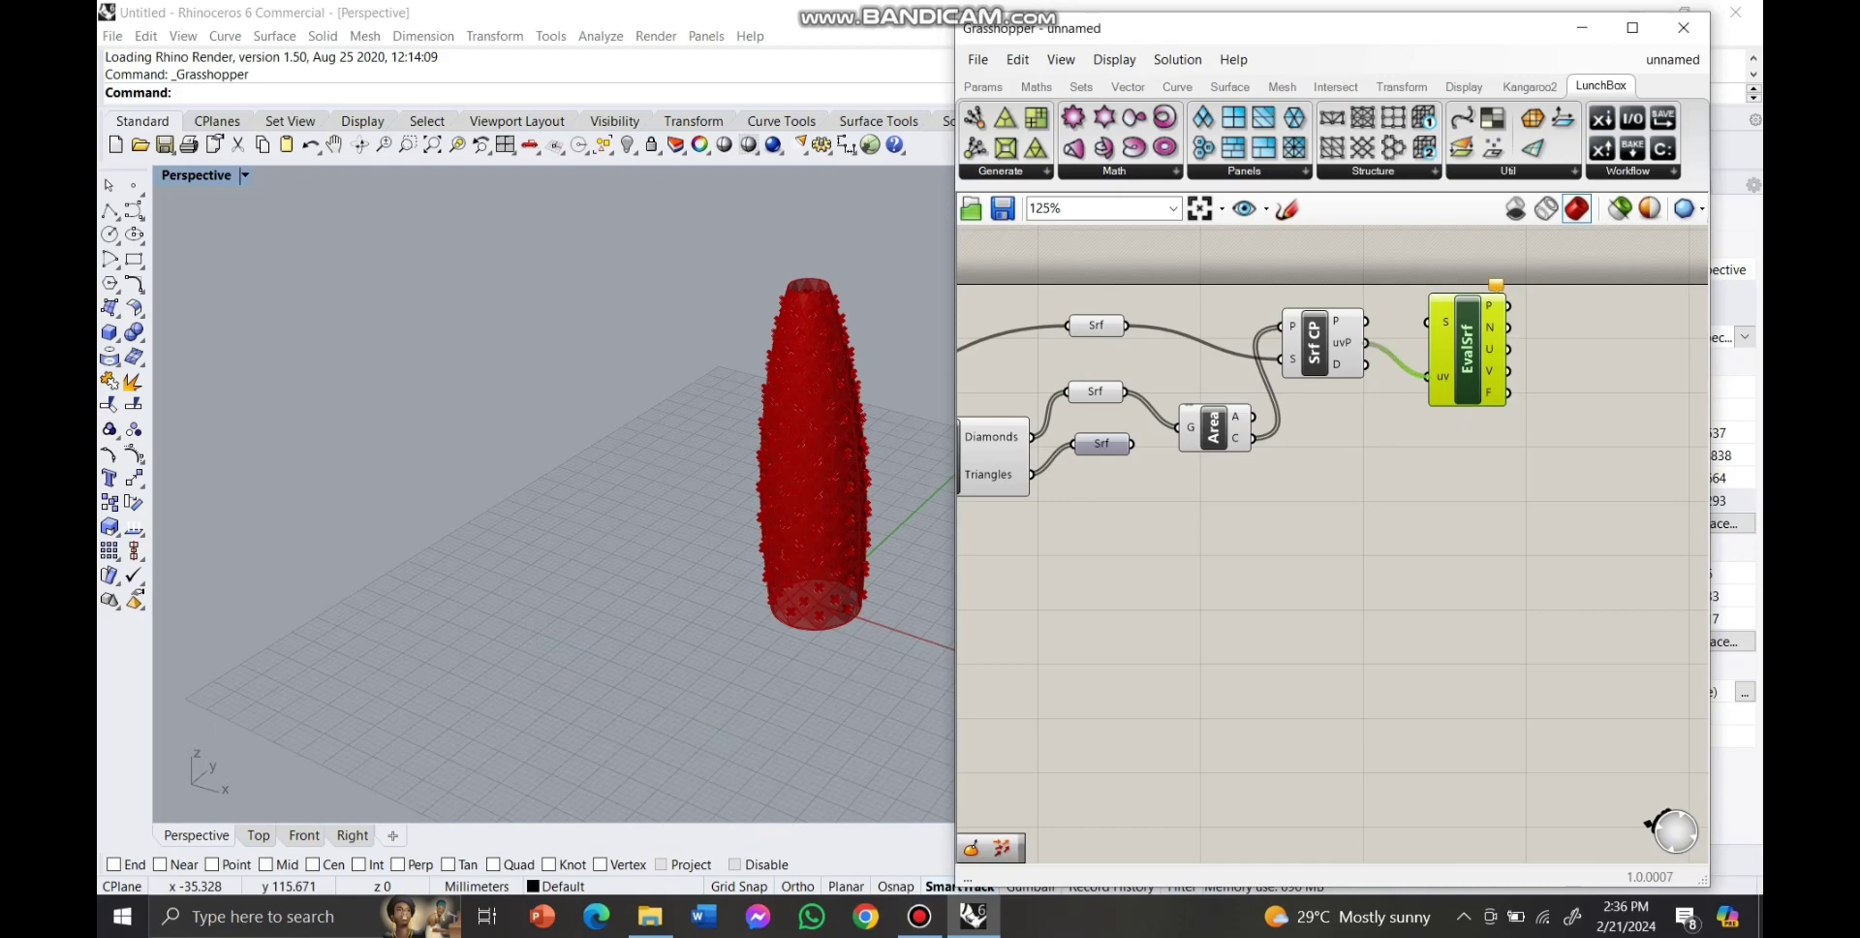
{"action": "left_click_drag", "start_coordinate": [1151, 310], "coordinate": [1502, 362]}
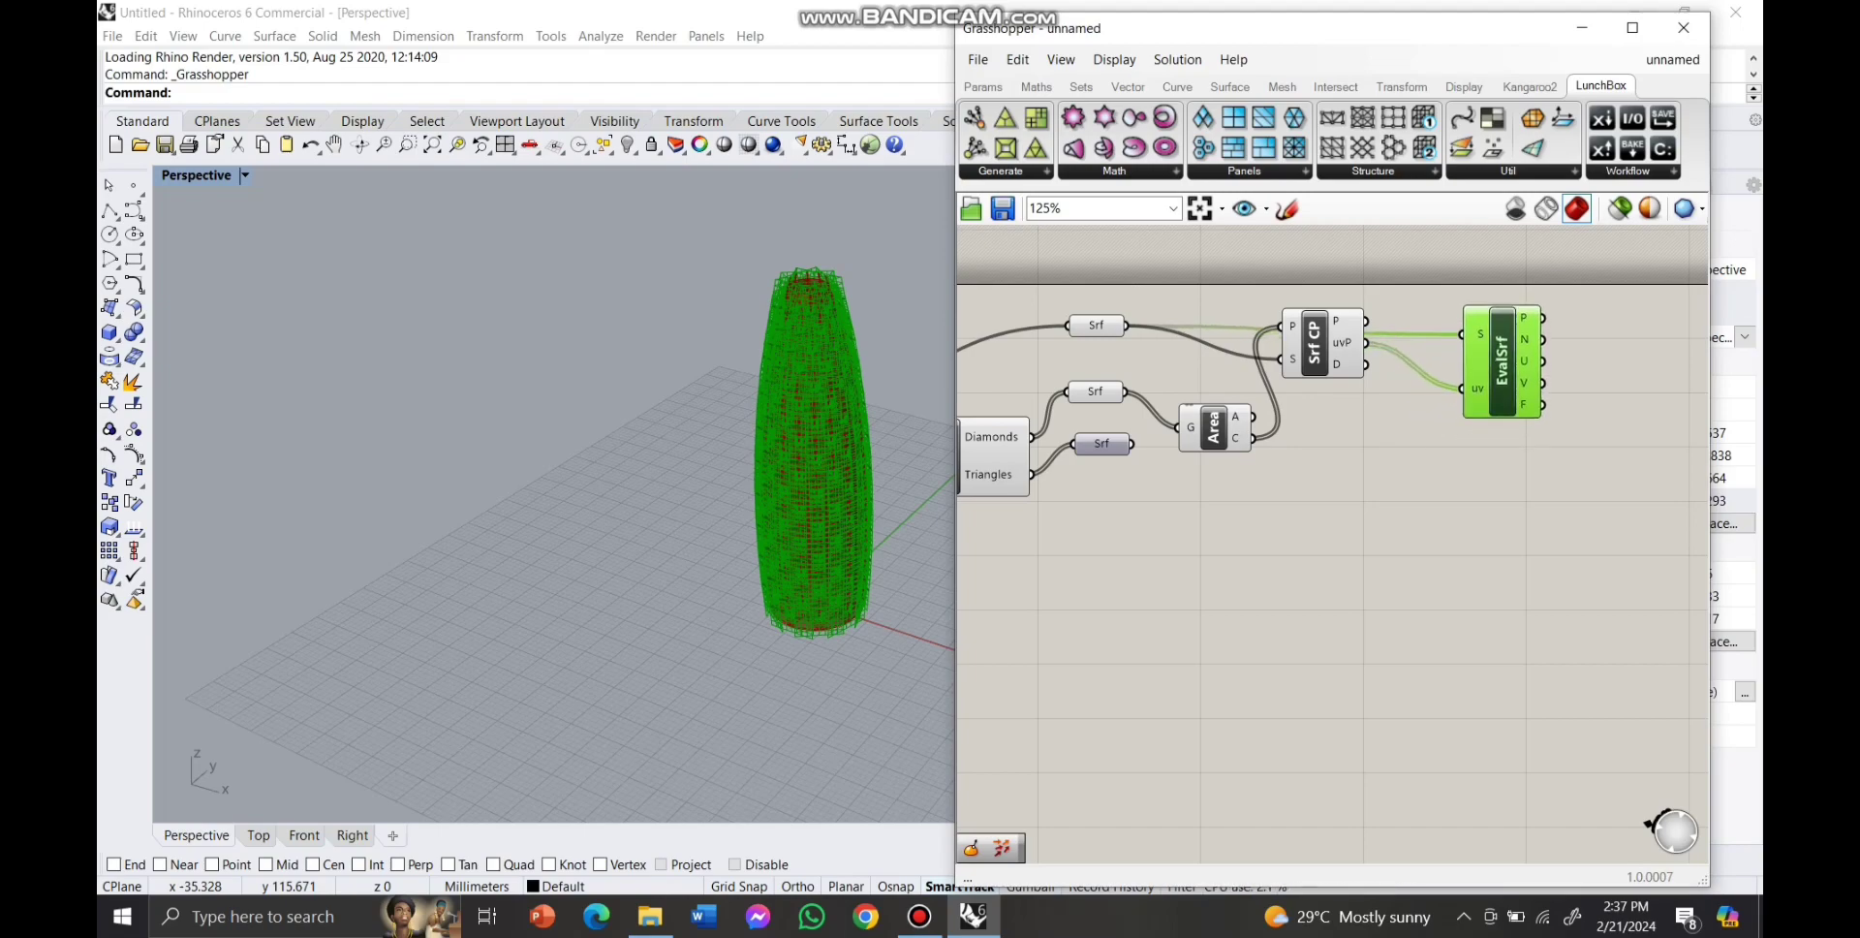
{"action": "left_click", "coordinate": [1482, 485]}
Add a Vector Display component and connect Evaluate Surface's P output to its A input and N output to its V input.
{"action": "scroll", "coordinate": [1230, 355], "scroll_direction": "down", "scroll_amount": 3}
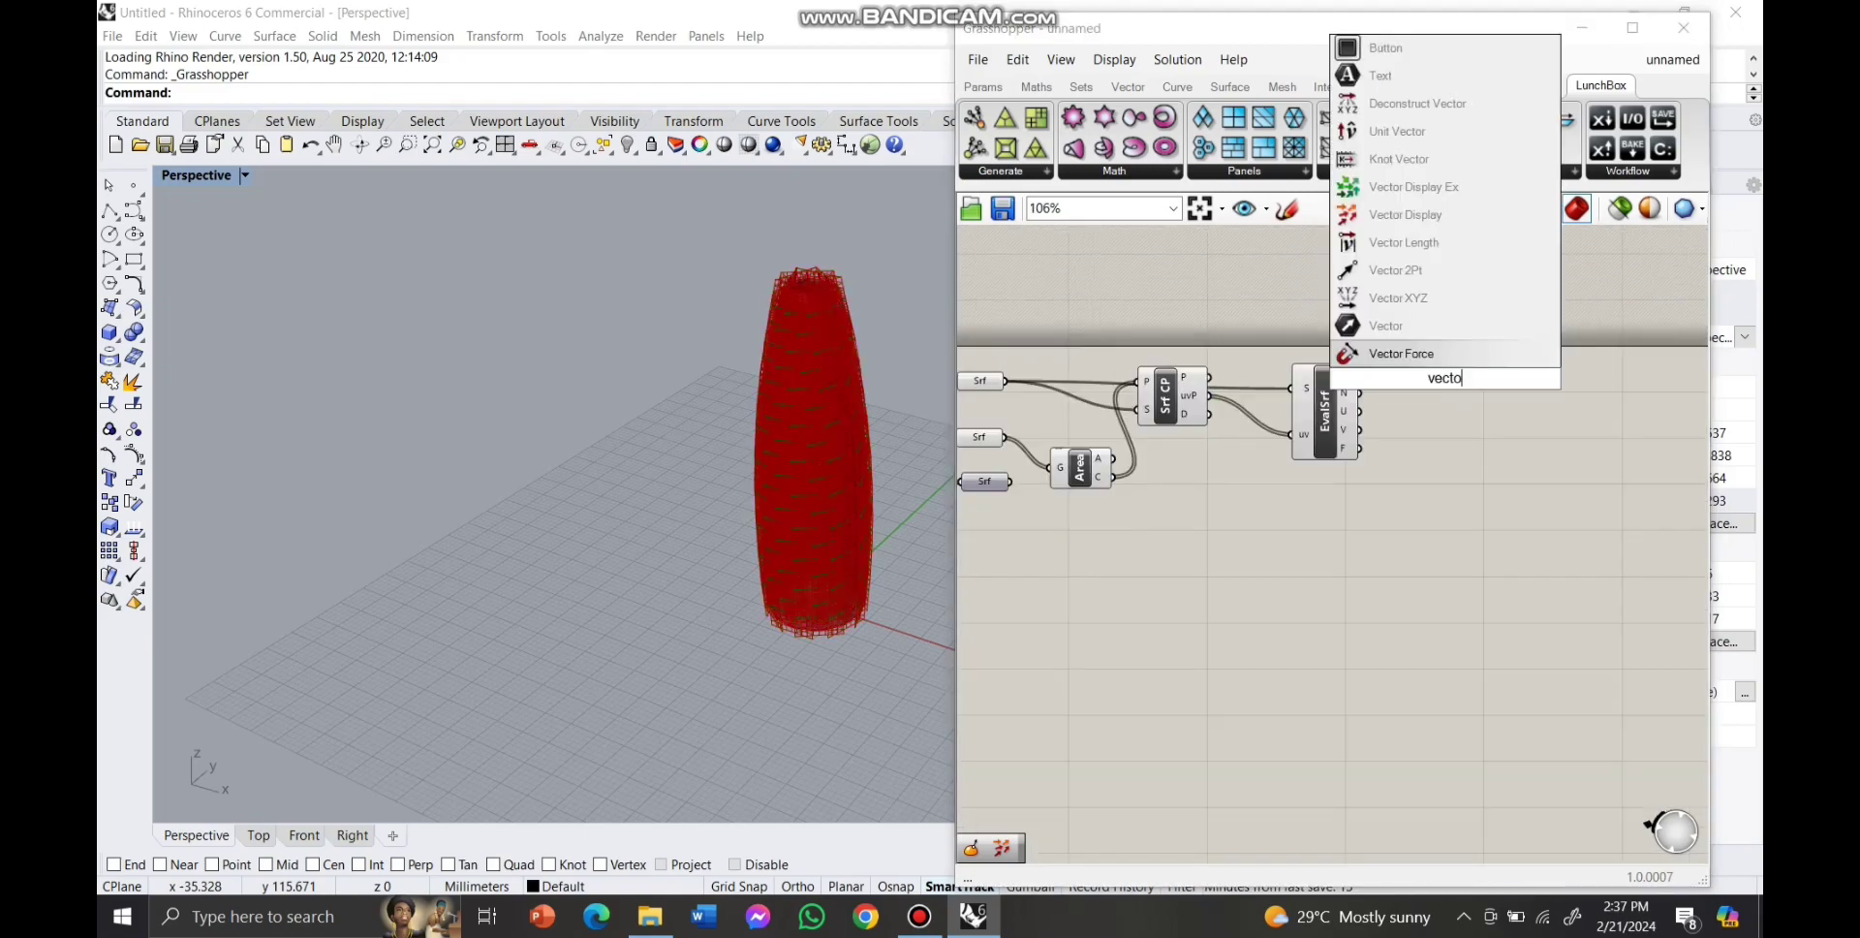
{"action": "type", "text": "r"}
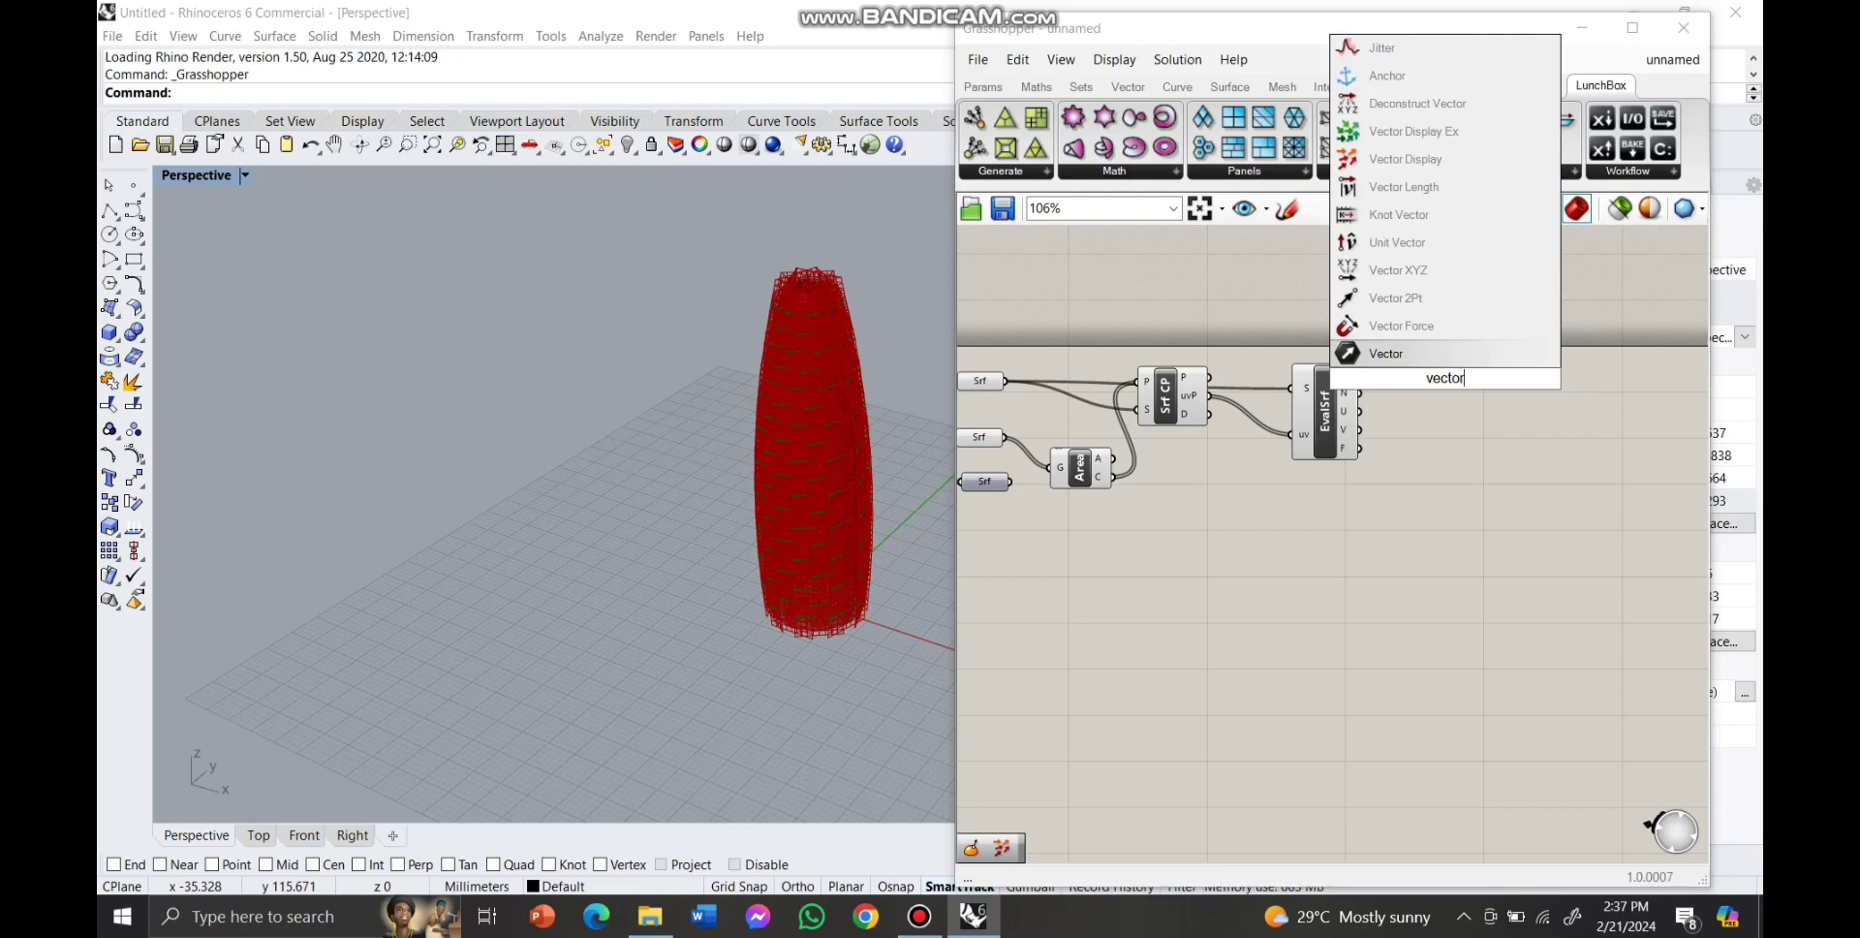
{"action": "key", "text": "Up"}
{"action": "key", "text": "Up"}
{"action": "key", "text": "Up"}
{"action": "key", "text": "Up"}
{"action": "key", "text": "Up"}
{"action": "key", "text": "Up"}
{"action": "key", "text": "Up"}
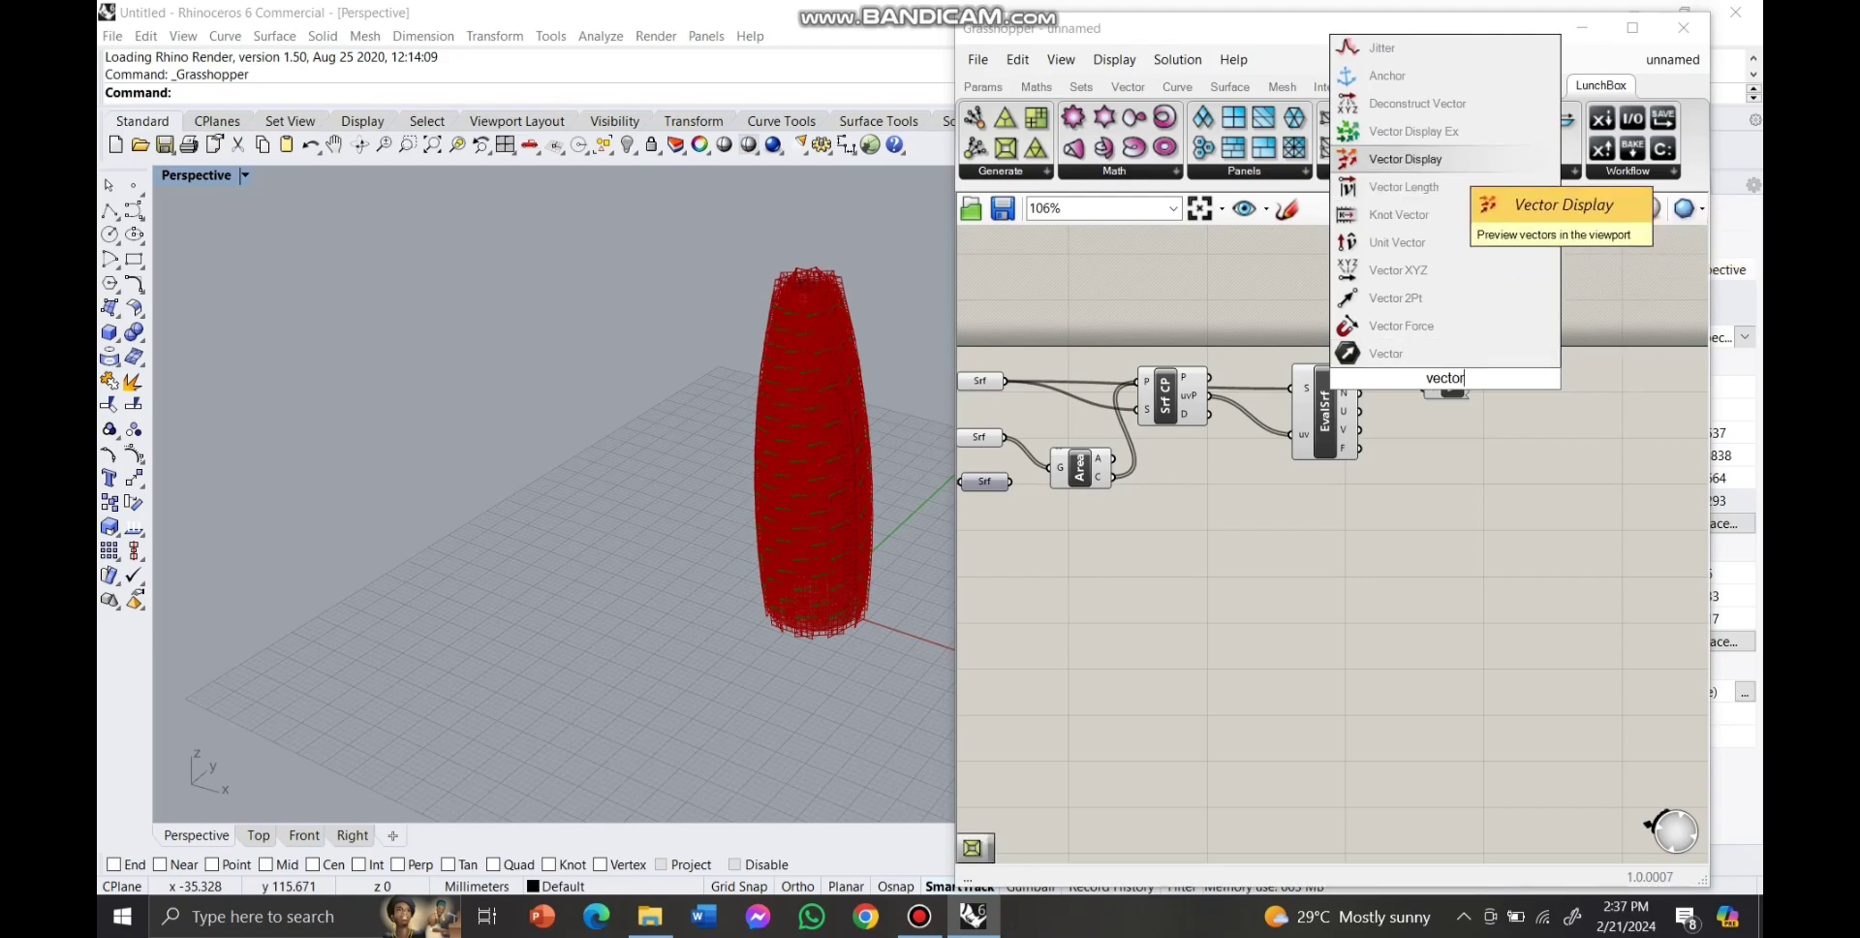
{"action": "key", "text": "Return"}
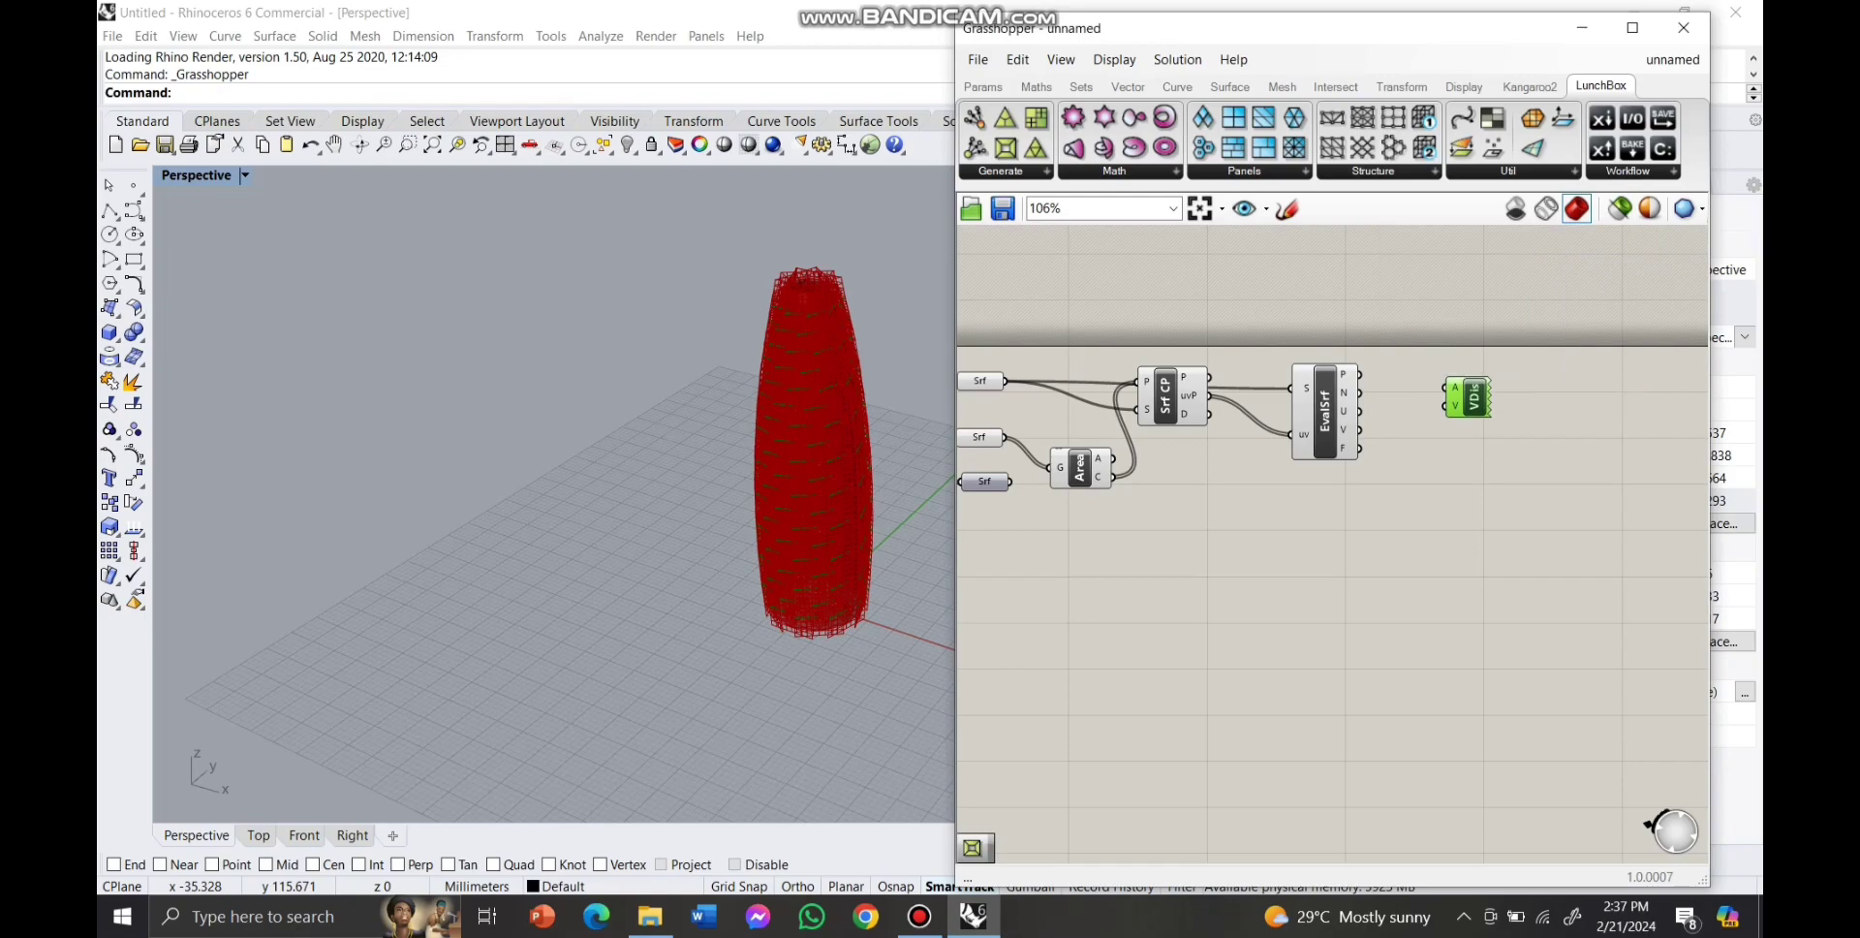
{"action": "left_click_drag", "start_coordinate": [1396, 374], "coordinate": [1449, 386]}
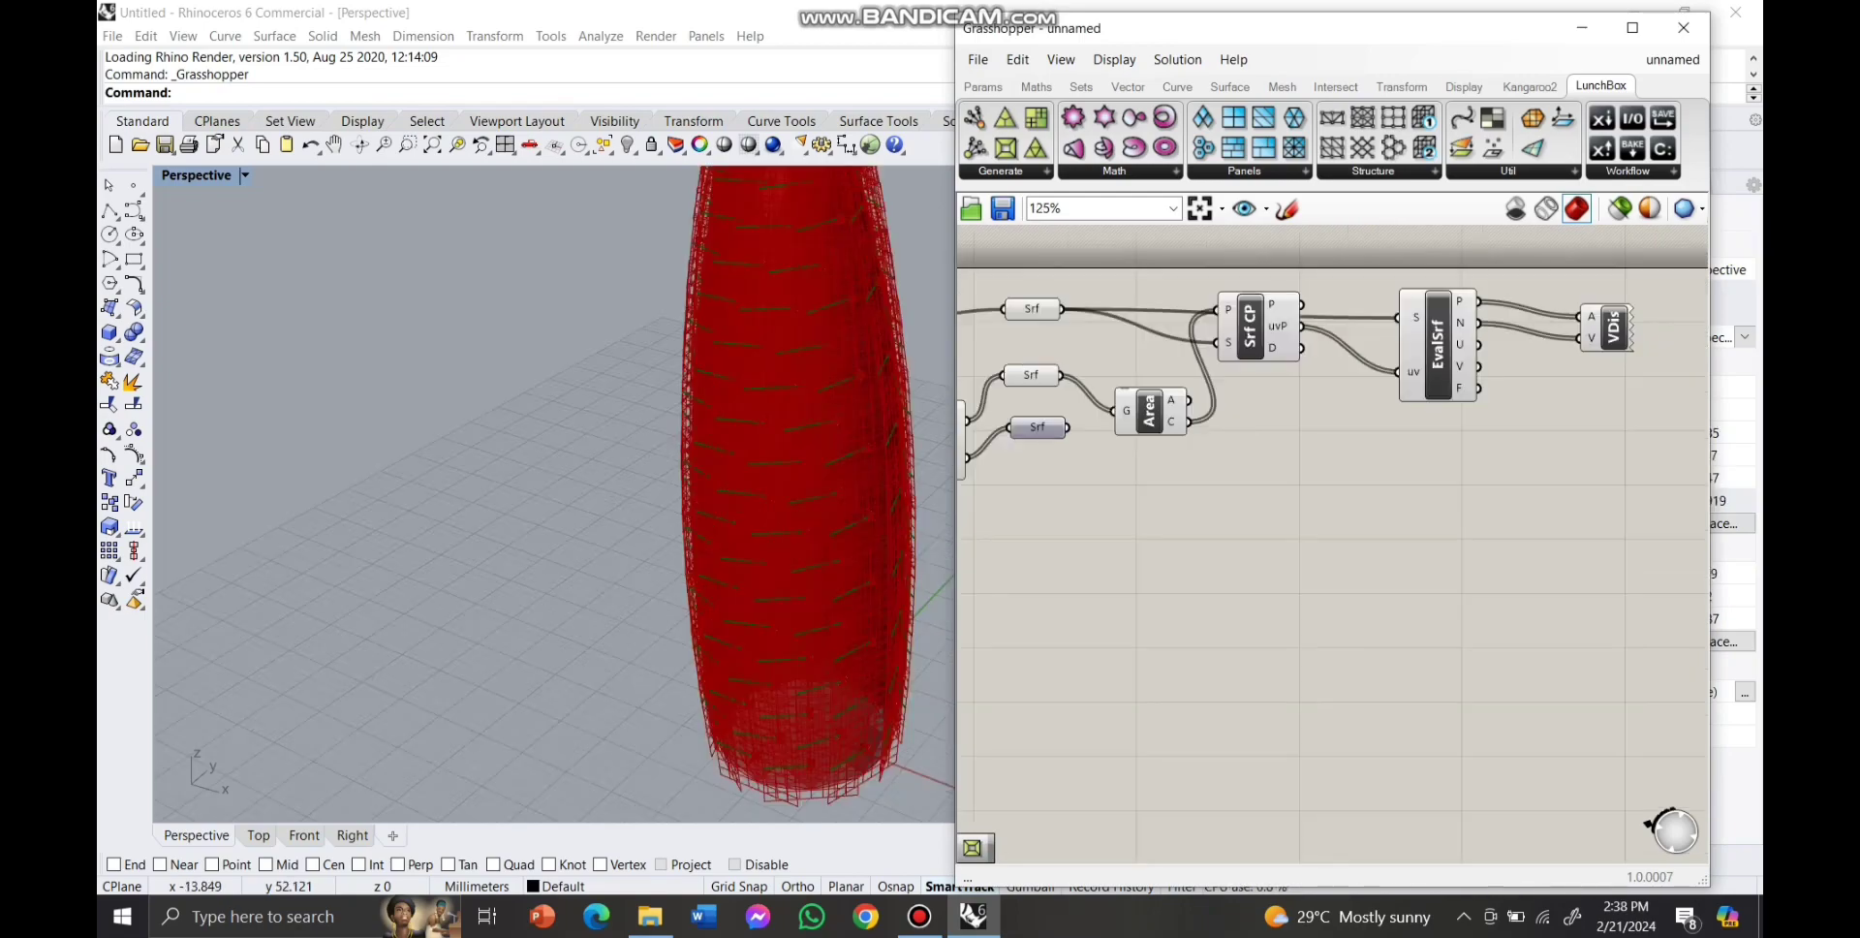
Turn off the preview of the Area, Surface Closest Point and Evaluate Surface components.
{"action": "scroll", "coordinate": [1415, 428], "scroll_direction": "down", "scroll_amount": 1}
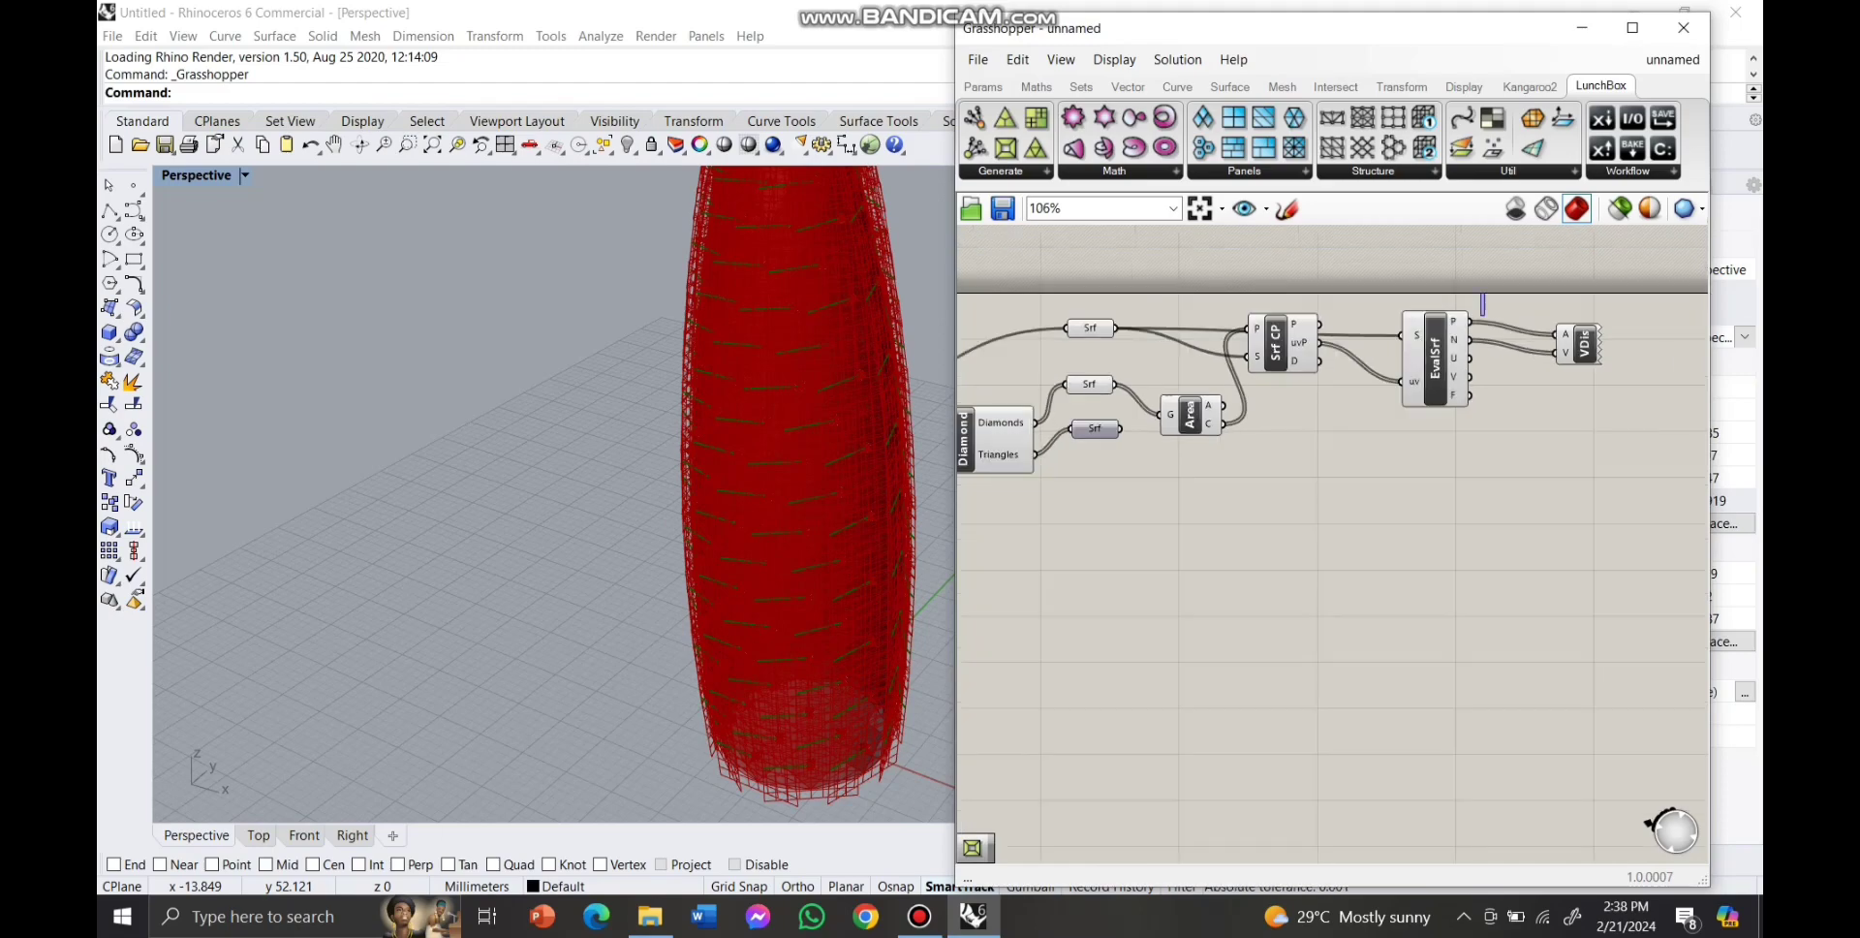
{"action": "left_click_drag", "start_coordinate": [1483, 296], "coordinate": [1142, 492]}
{"action": "left_click", "coordinate": [1177, 59]}
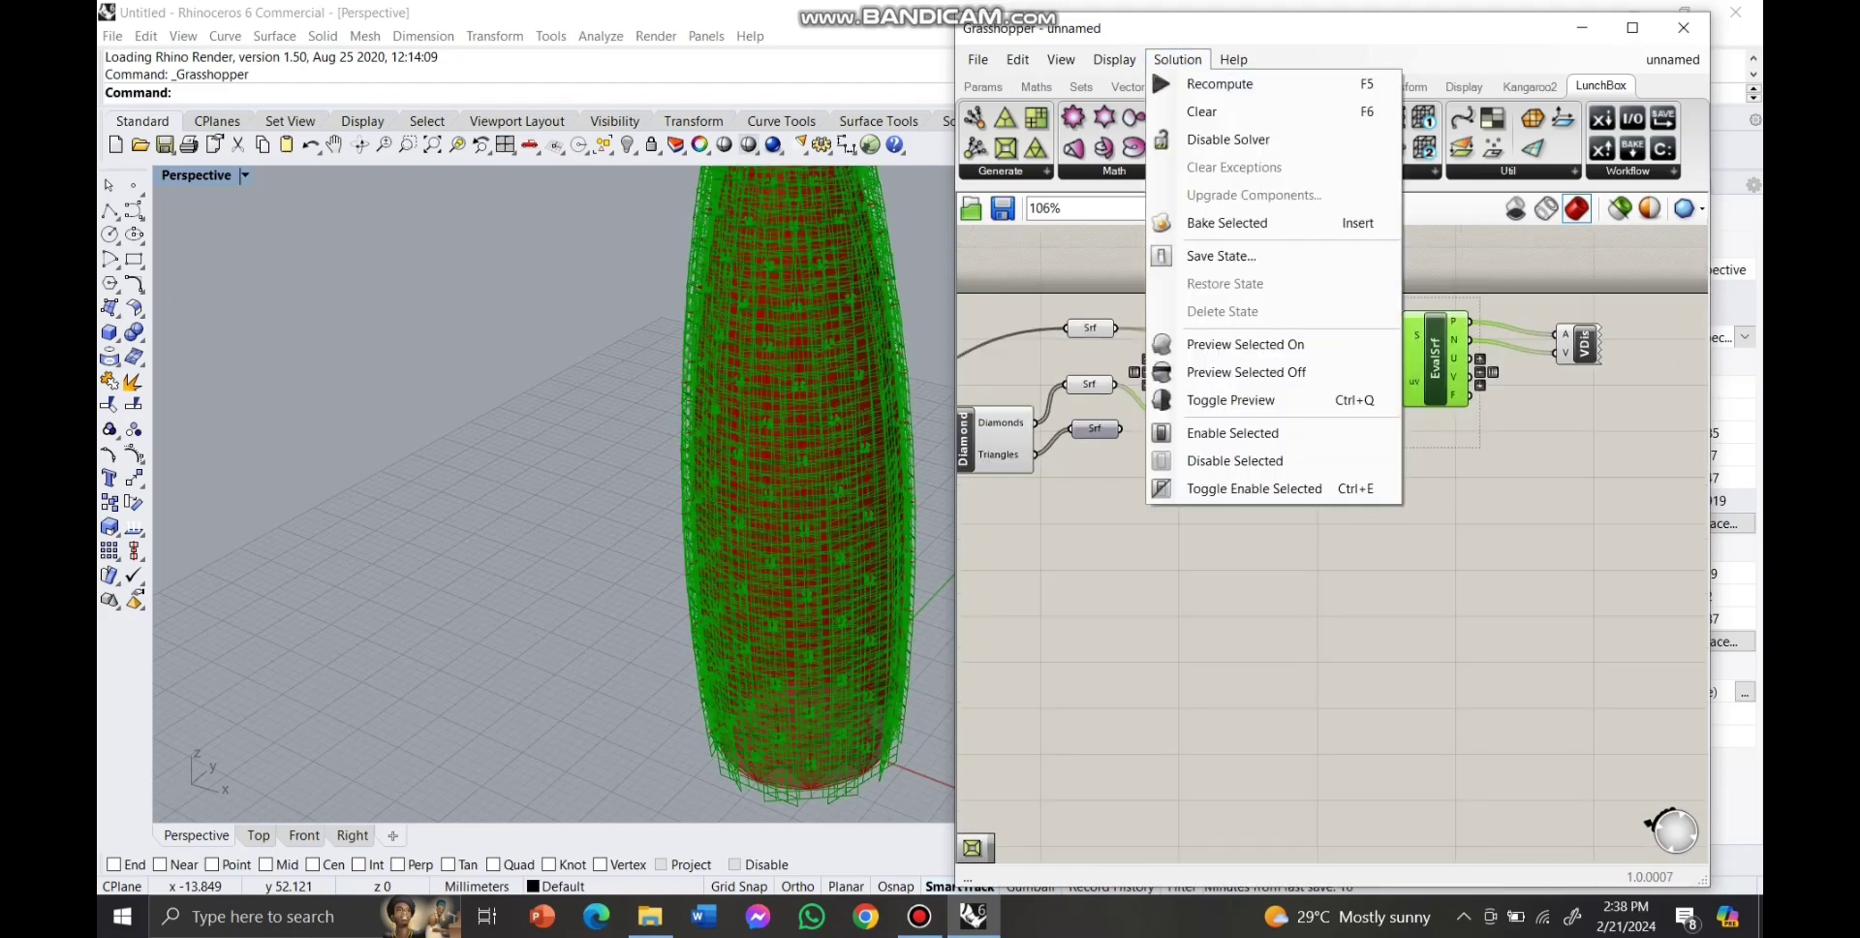
{"action": "left_click", "coordinate": [1246, 372]}
Add a LunchBox Panel Frame component below the Area component and connect the diamonds' Surface parameter to its Panel input.
{"action": "left_click", "coordinate": [1001, 171]}
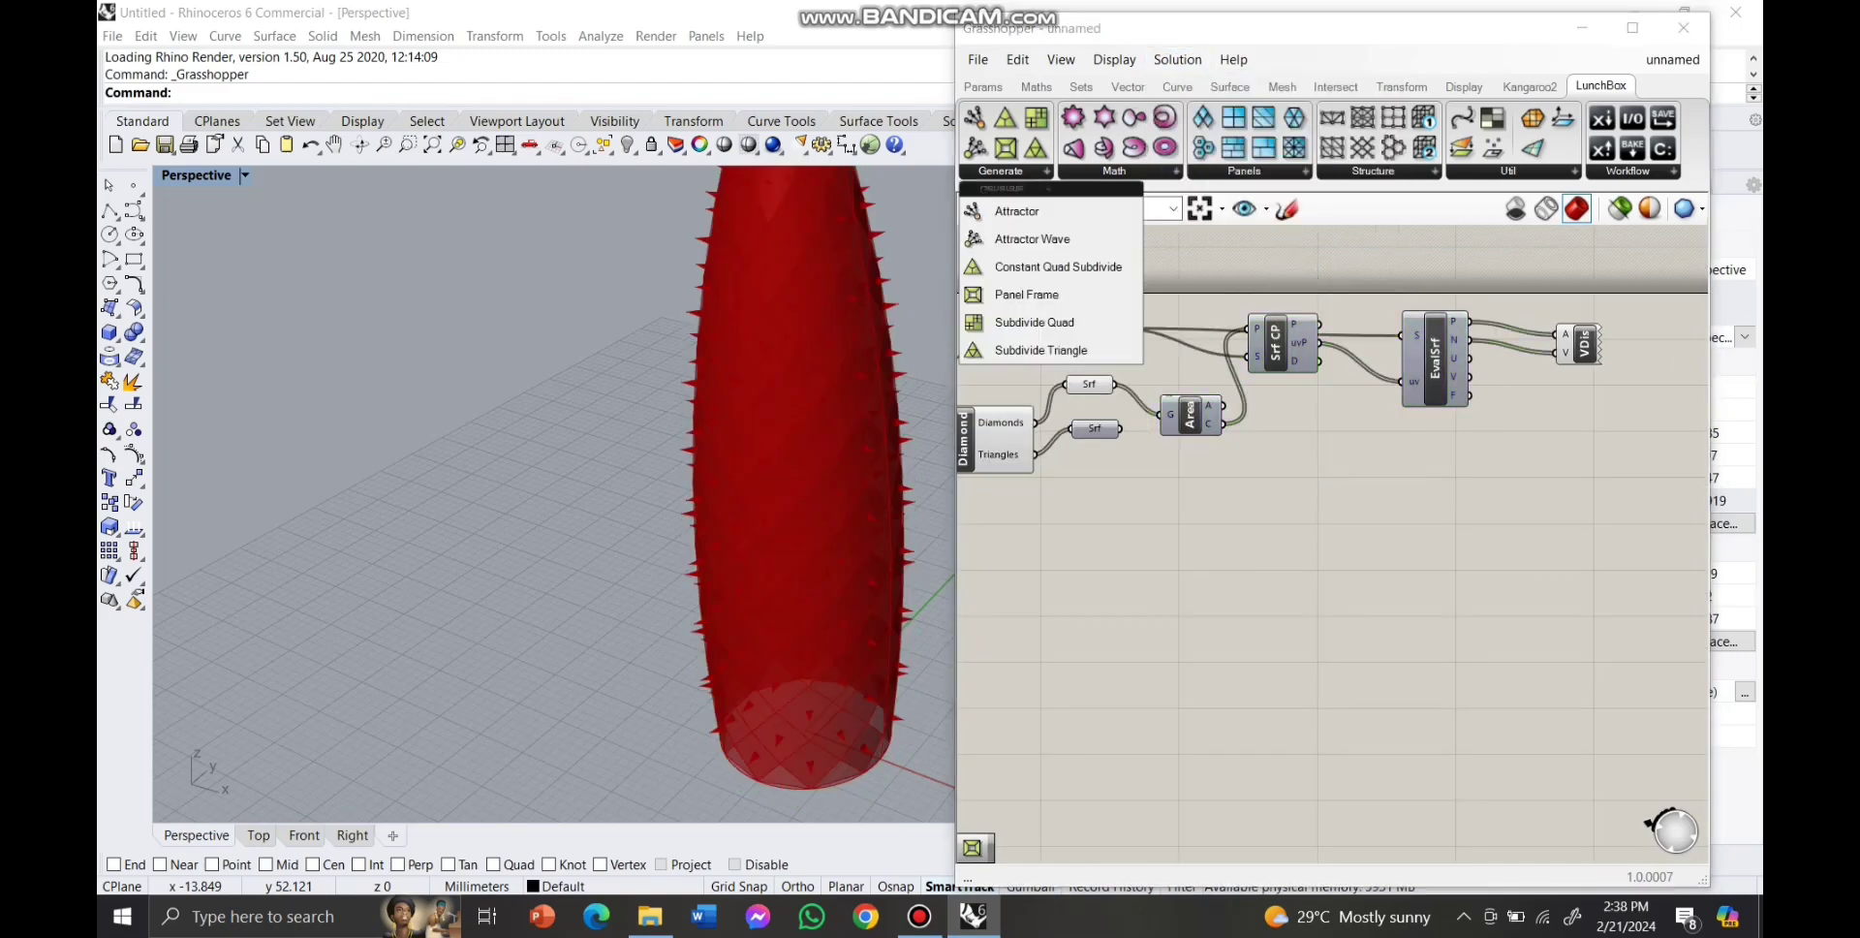
{"action": "left_click", "coordinate": [1034, 322]}
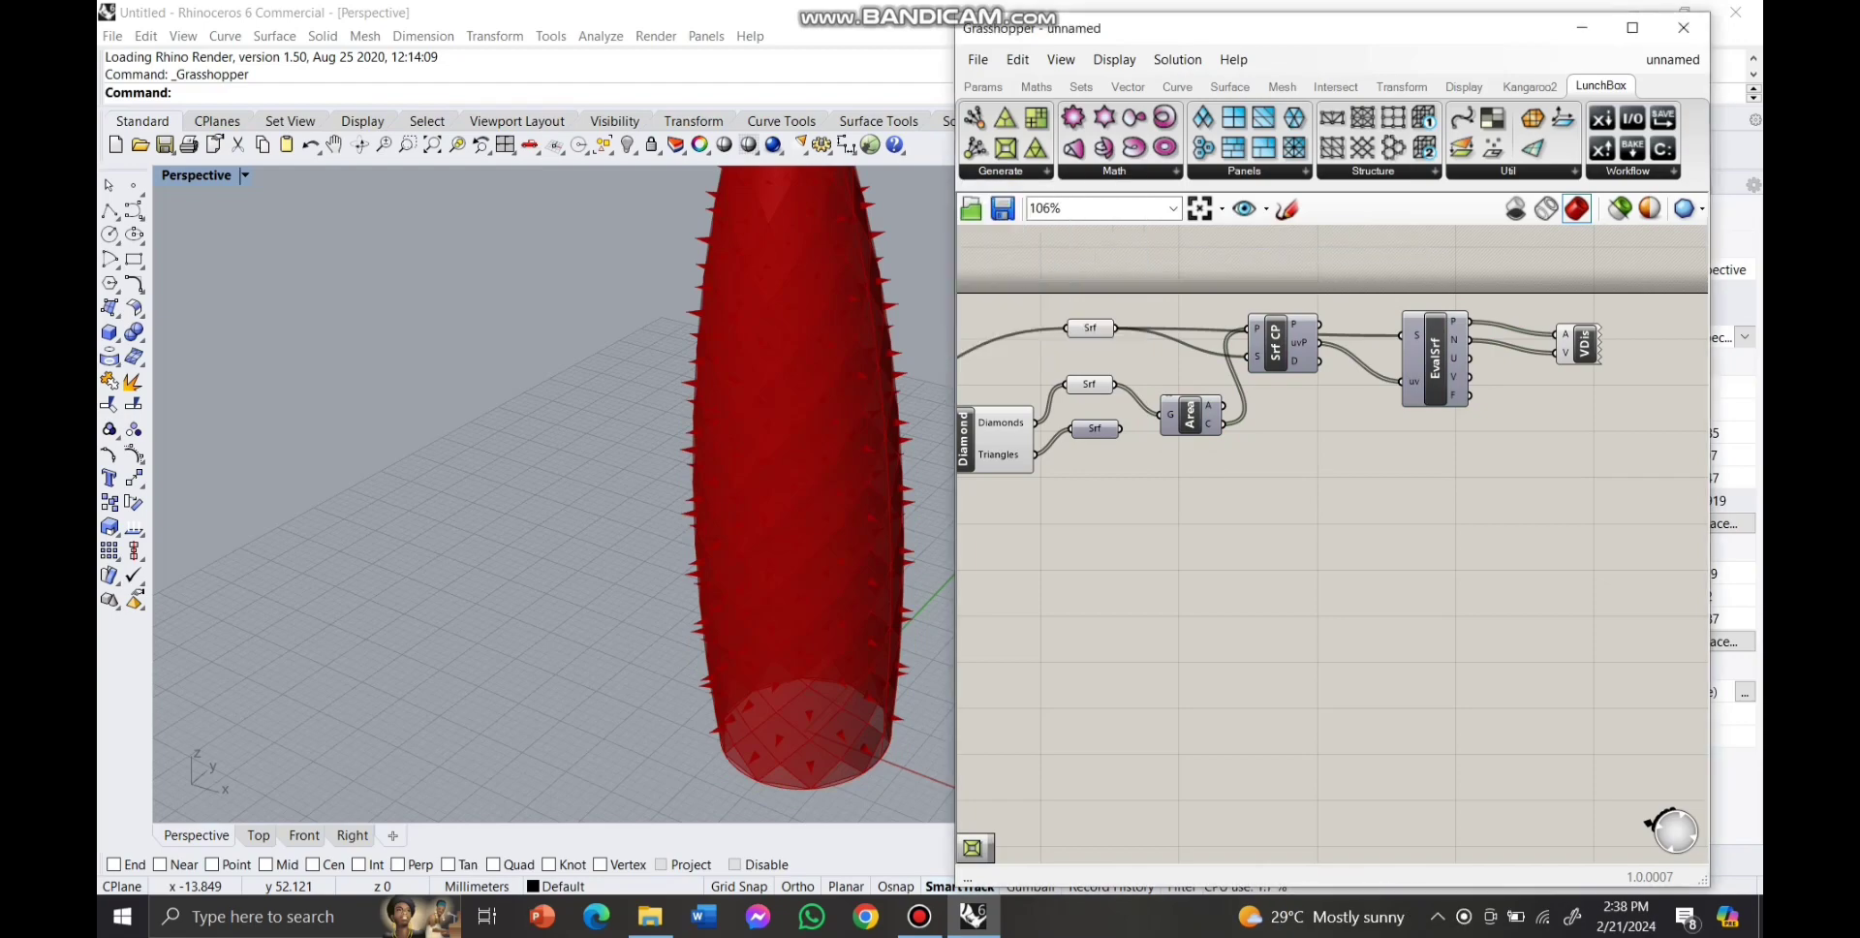
{"action": "scroll", "coordinate": [1223, 469], "scroll_direction": "down", "scroll_amount": 5}
{"action": "scroll", "coordinate": [1017, 528], "scroll_direction": "up", "scroll_amount": 5}
{"action": "left_click", "coordinate": [1299, 477]}
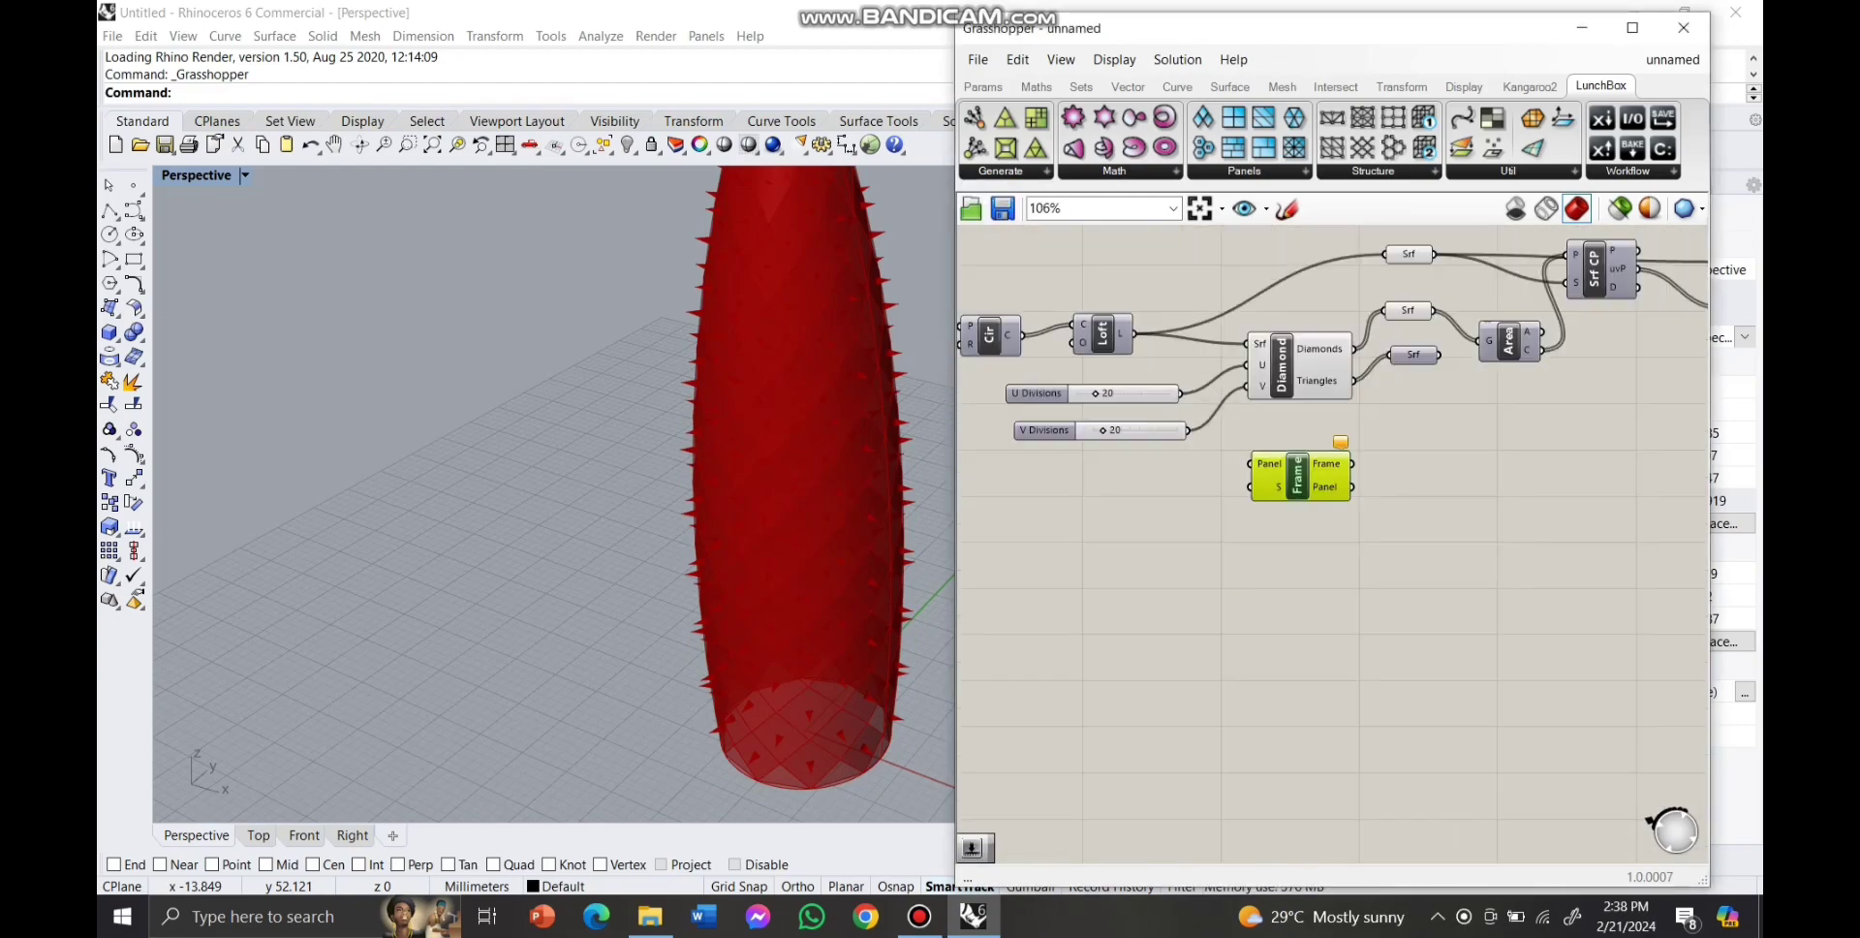
{"action": "left_click_drag", "start_coordinate": [1299, 476], "coordinate": [1510, 491]}
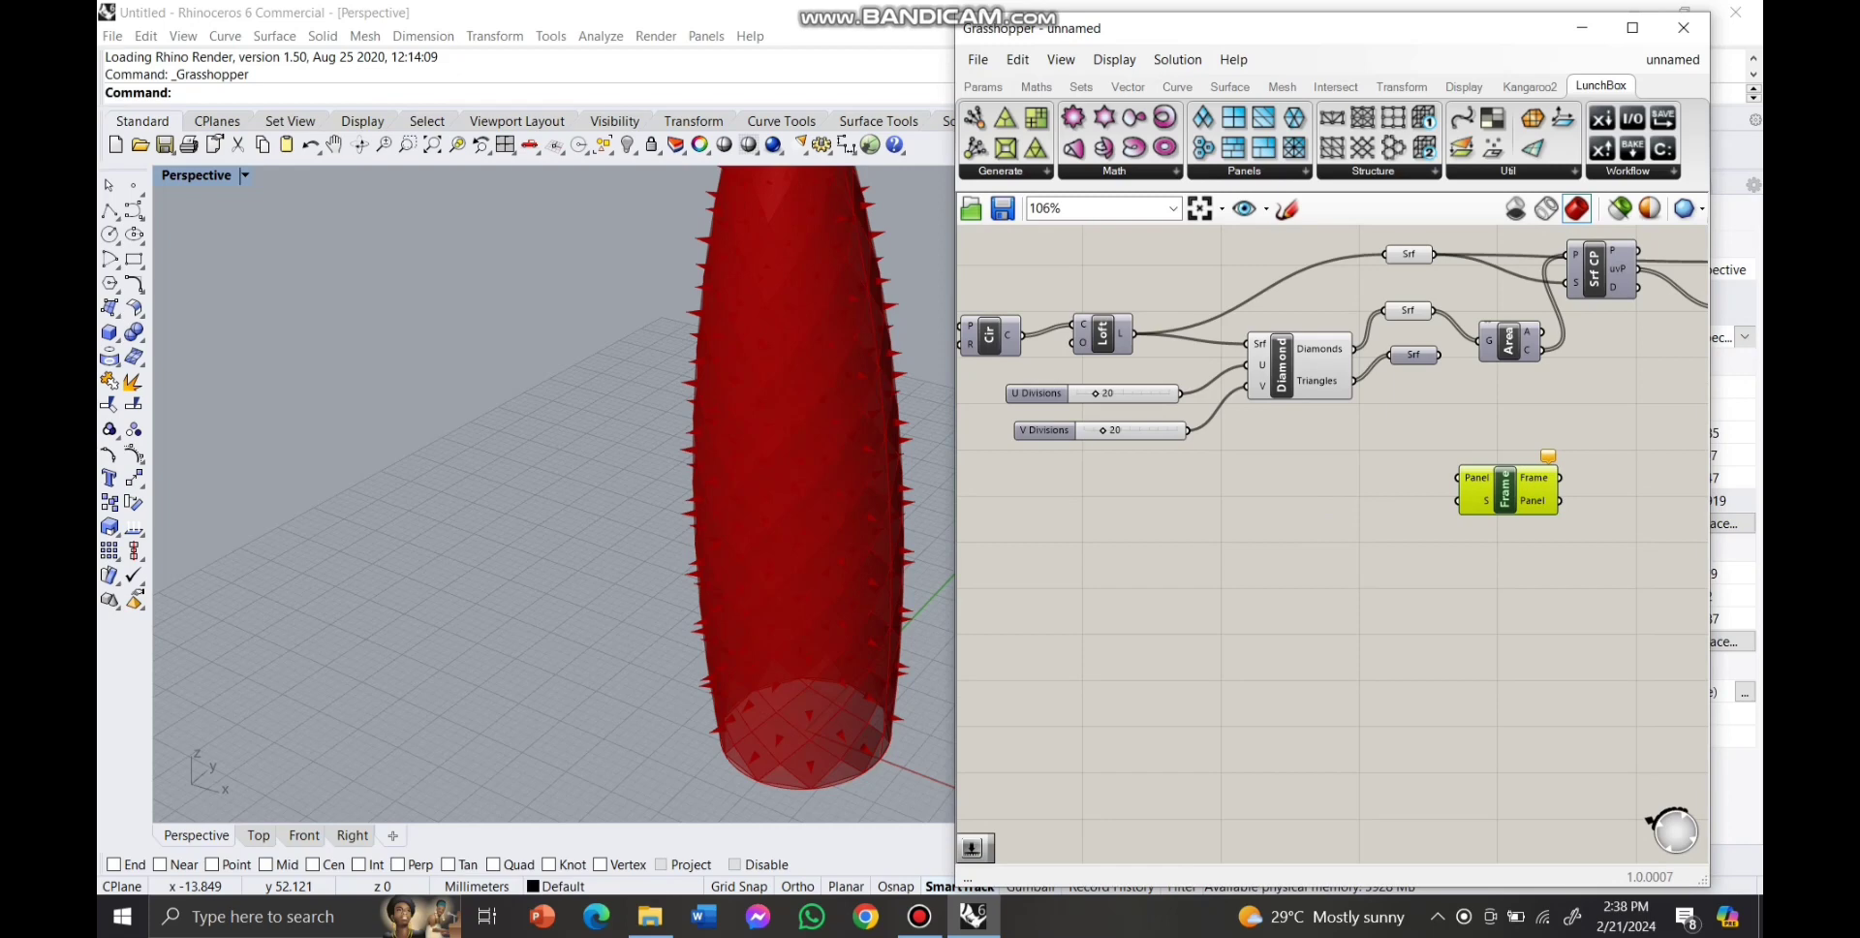
{"action": "left_click_drag", "start_coordinate": [1453, 398], "coordinate": [1459, 476]}
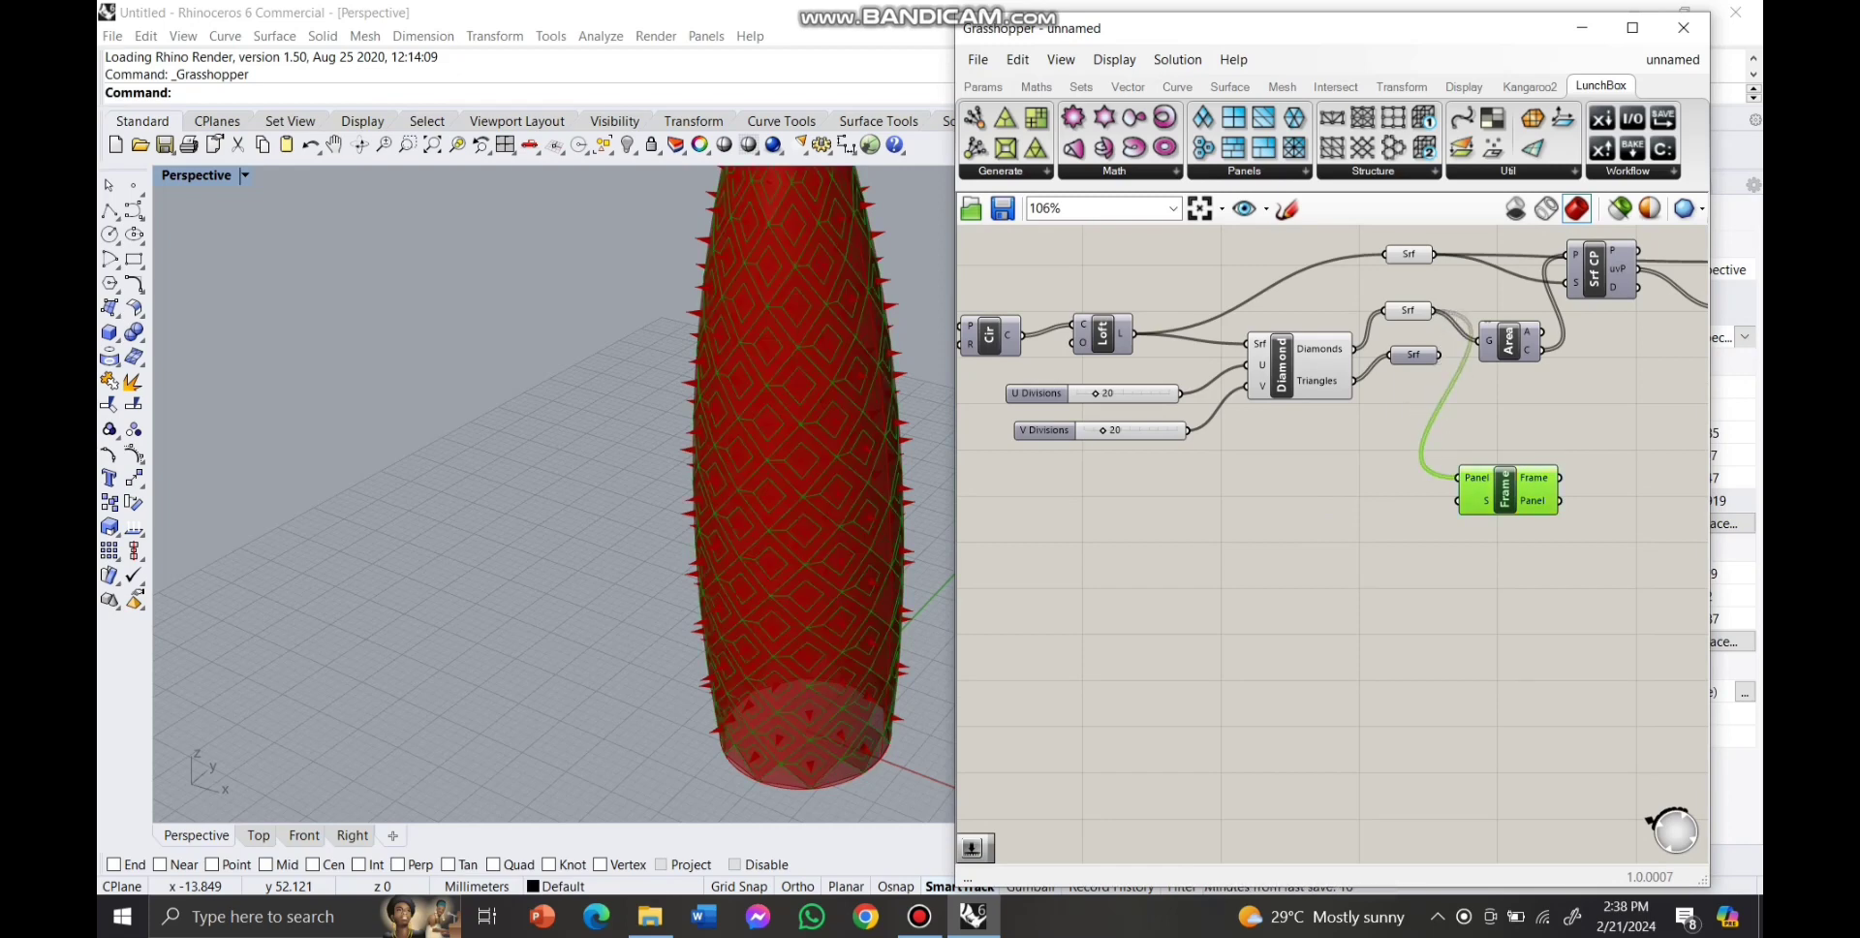
Add a number slider of 0.64 and connect it to the Panel Frame component's S input.
{"action": "double_click", "coordinate": [1319, 522]}
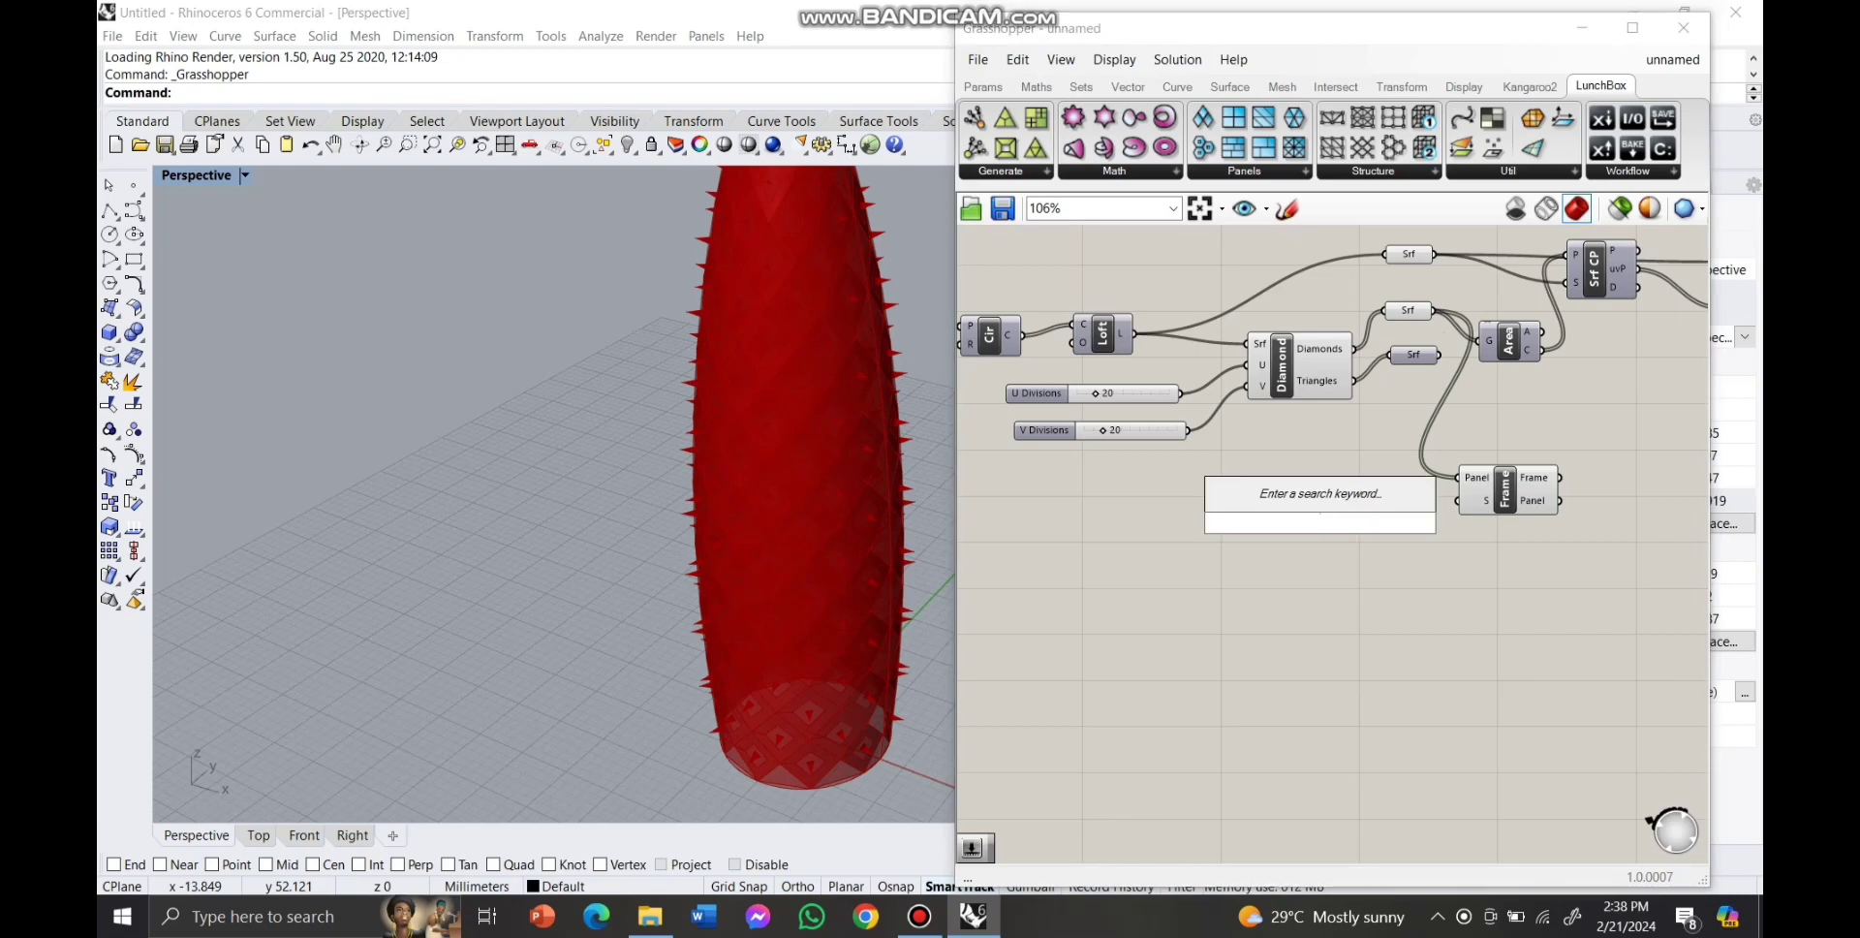
{"action": "type", "text": "0.64"}
{"action": "key", "text": "Escape"}
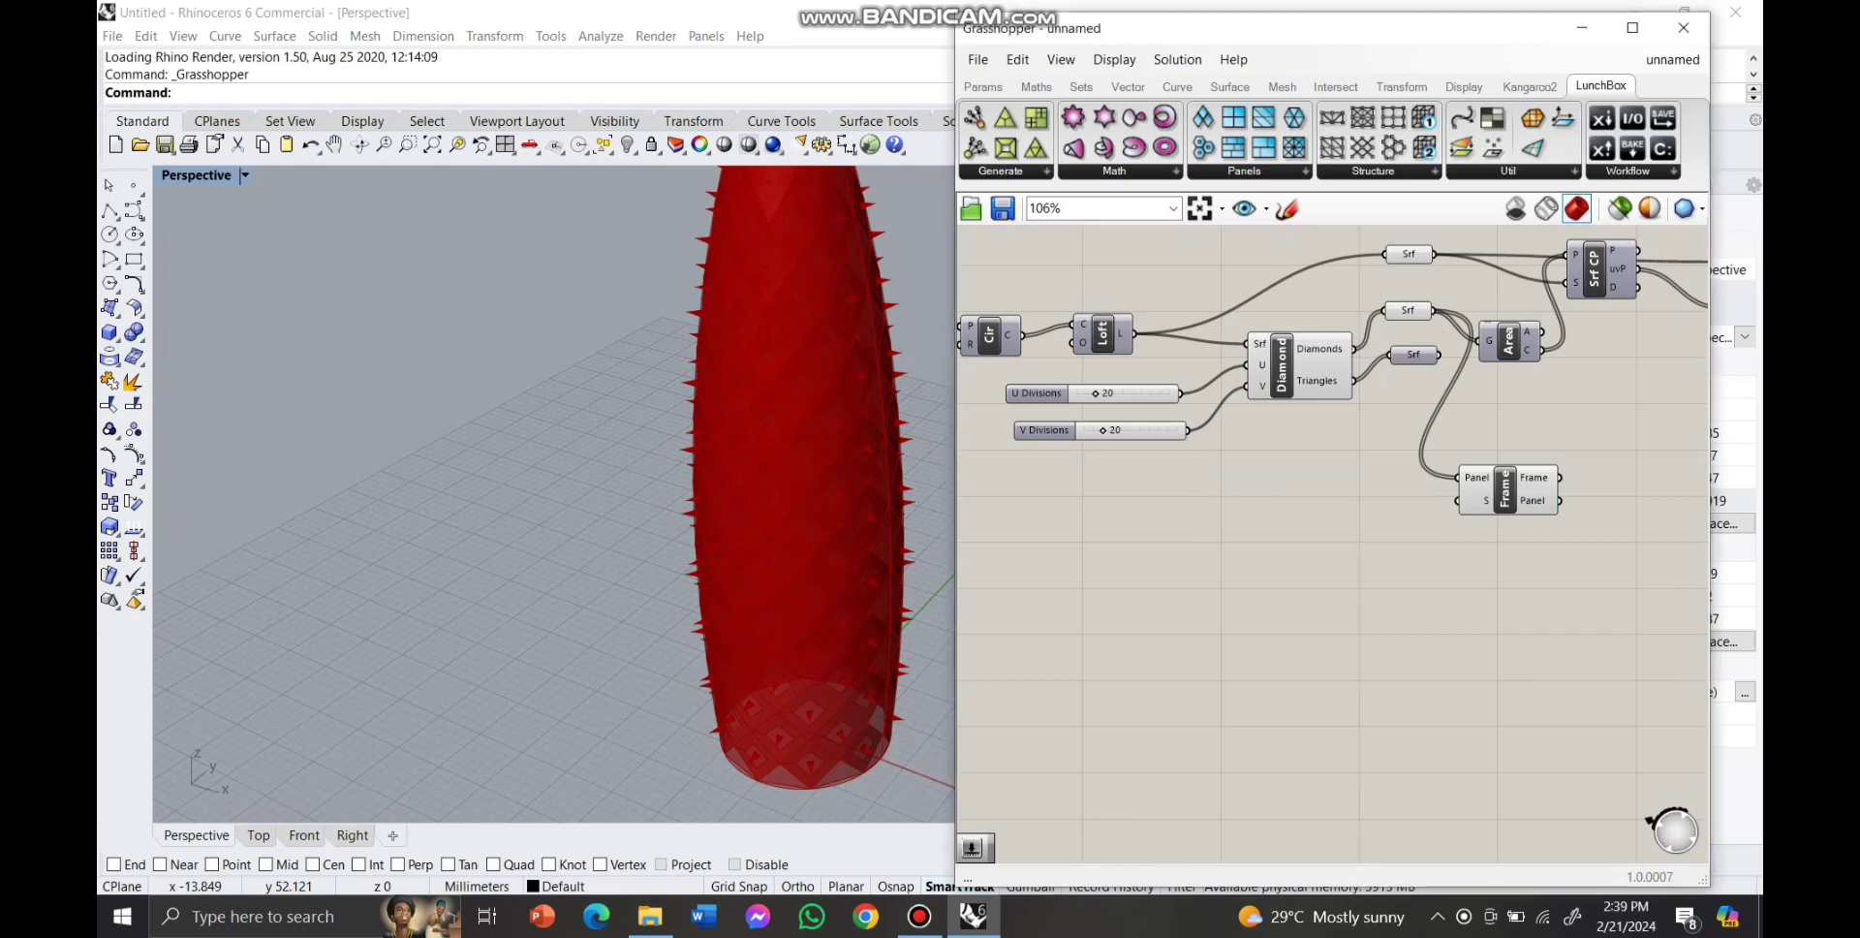
{"action": "double_click", "coordinate": [1323, 510]}
{"action": "type", "text": "0..64"}
{"action": "key", "text": "Return"}
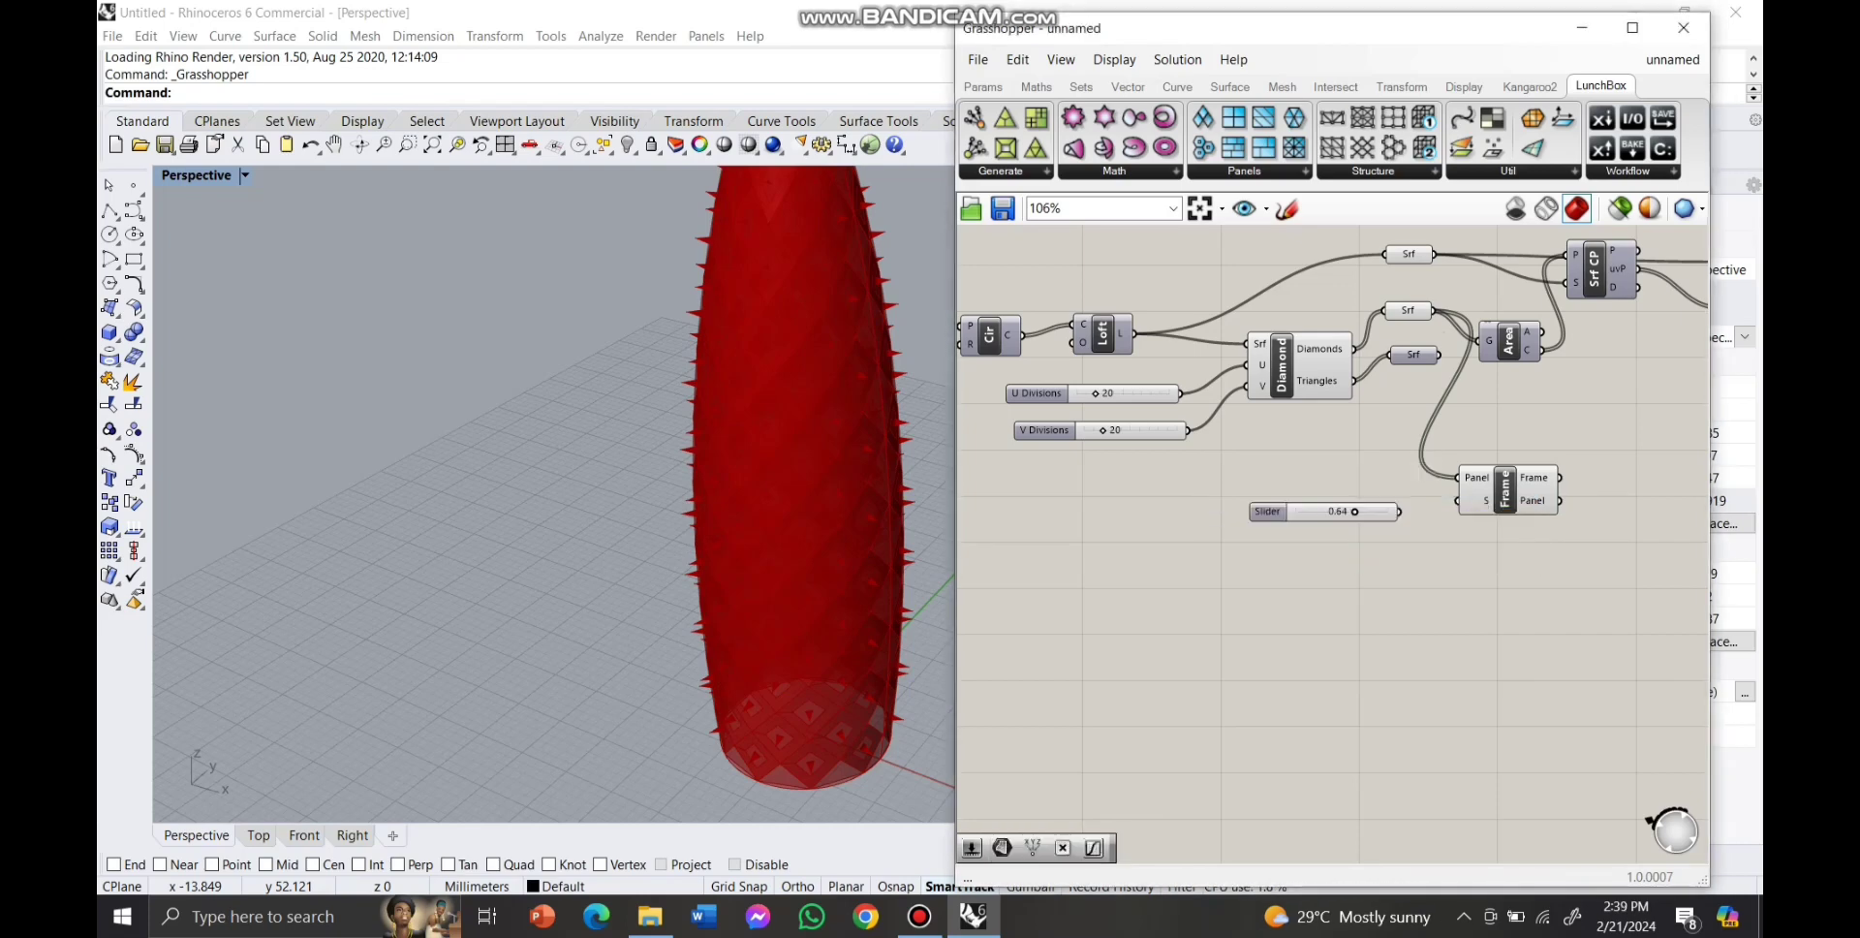
{"action": "left_click_drag", "start_coordinate": [1399, 511], "coordinate": [1457, 501]}
{"action": "scroll", "coordinate": [1364, 452], "scroll_direction": "down", "scroll_amount": 3}
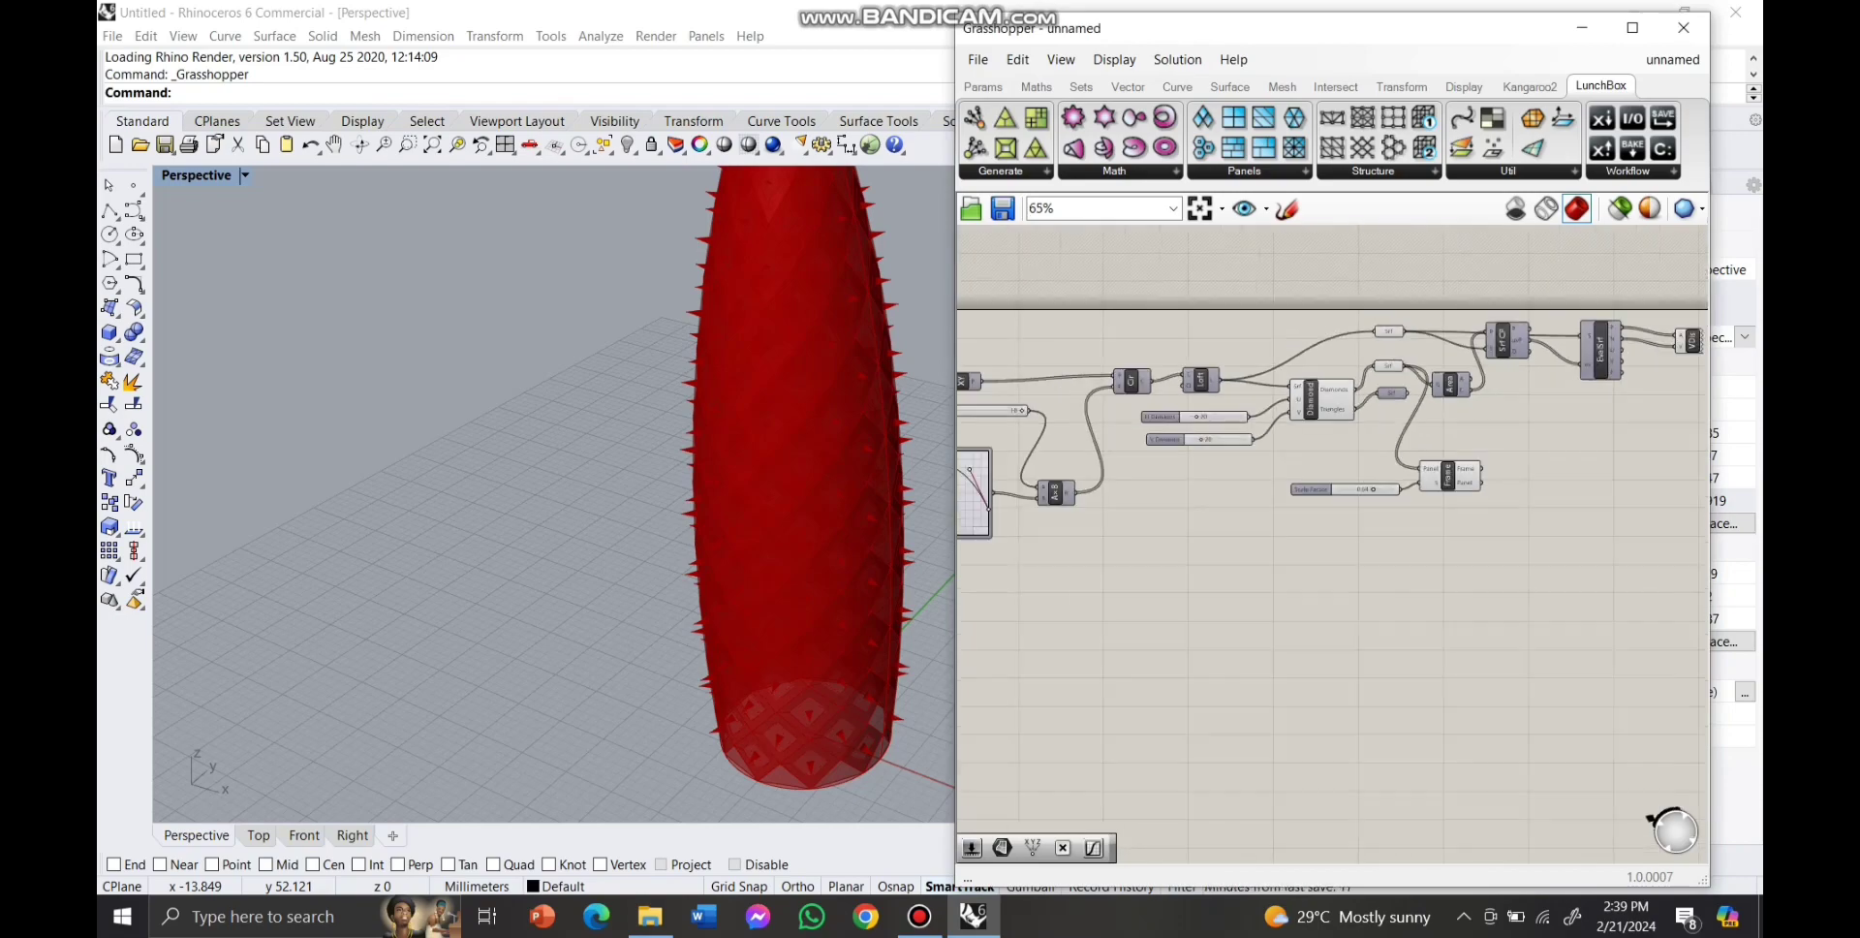
Add a Surface parameter beside the Panel Frame component and connect its Panel output to the parameter.
{"action": "scroll", "coordinate": [1498, 501], "scroll_direction": "up", "scroll_amount": 4}
{"action": "double_click", "coordinate": [1527, 411]}
{"action": "type", "text": "su"}
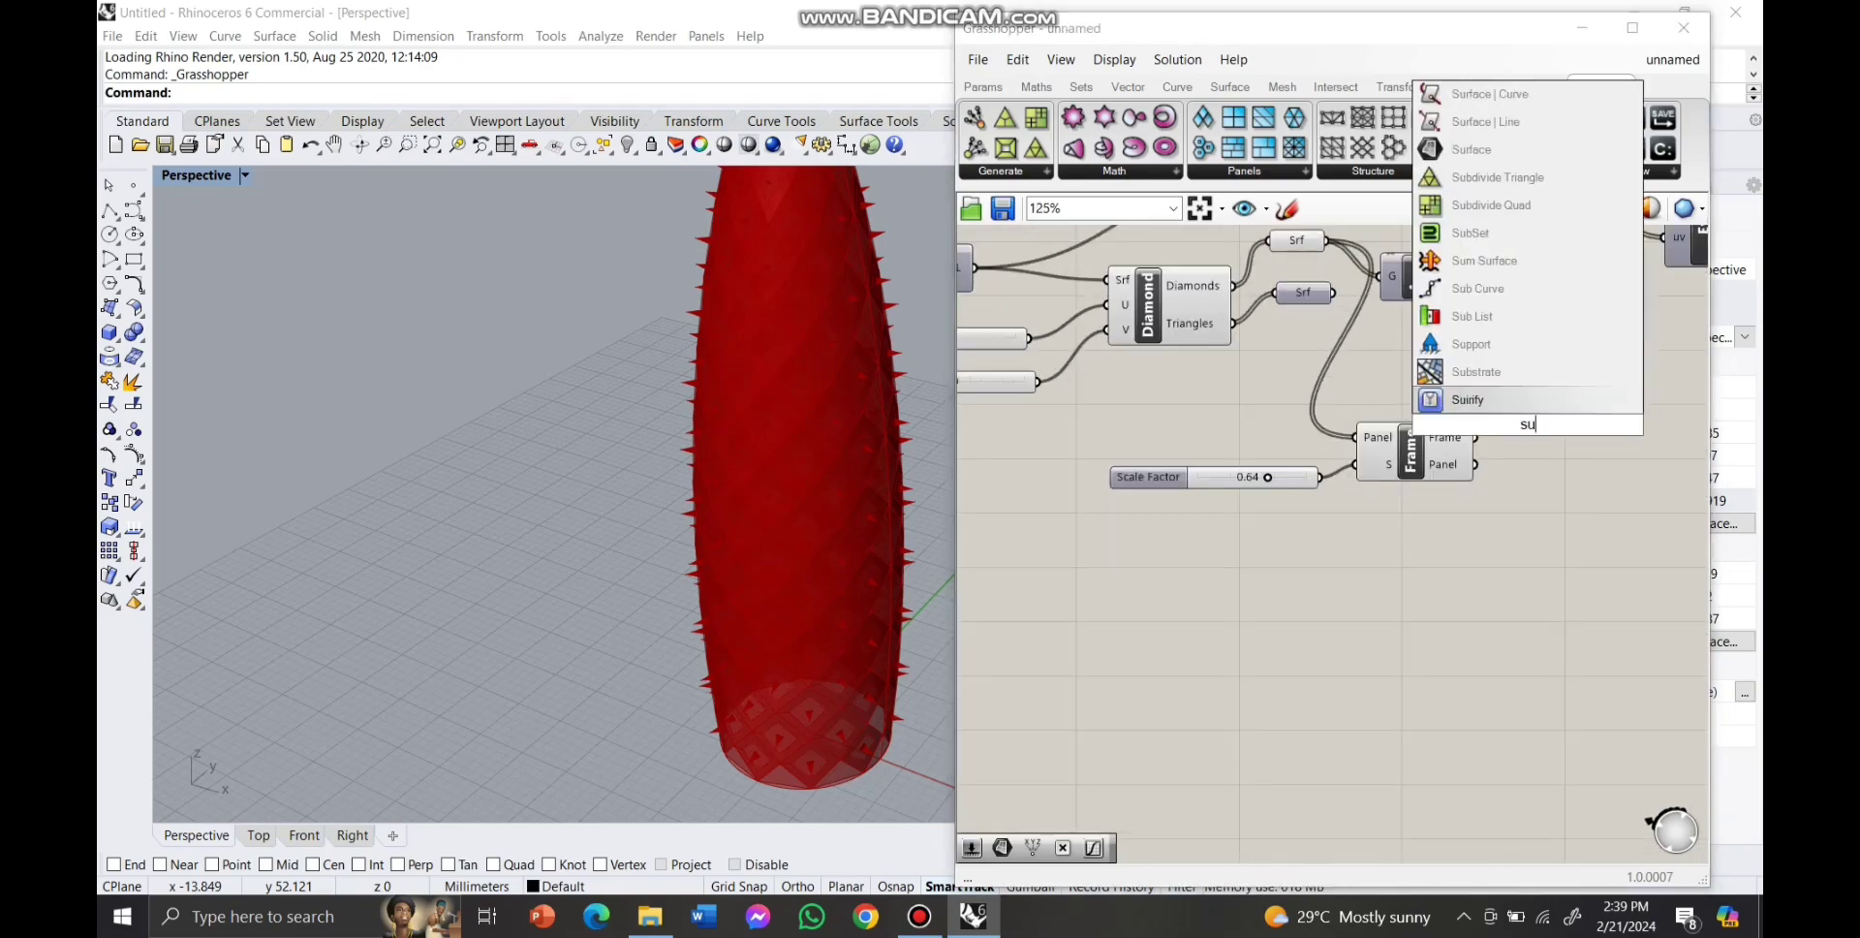
{"action": "type", "text": "rface"}
{"action": "key", "text": "Return"}
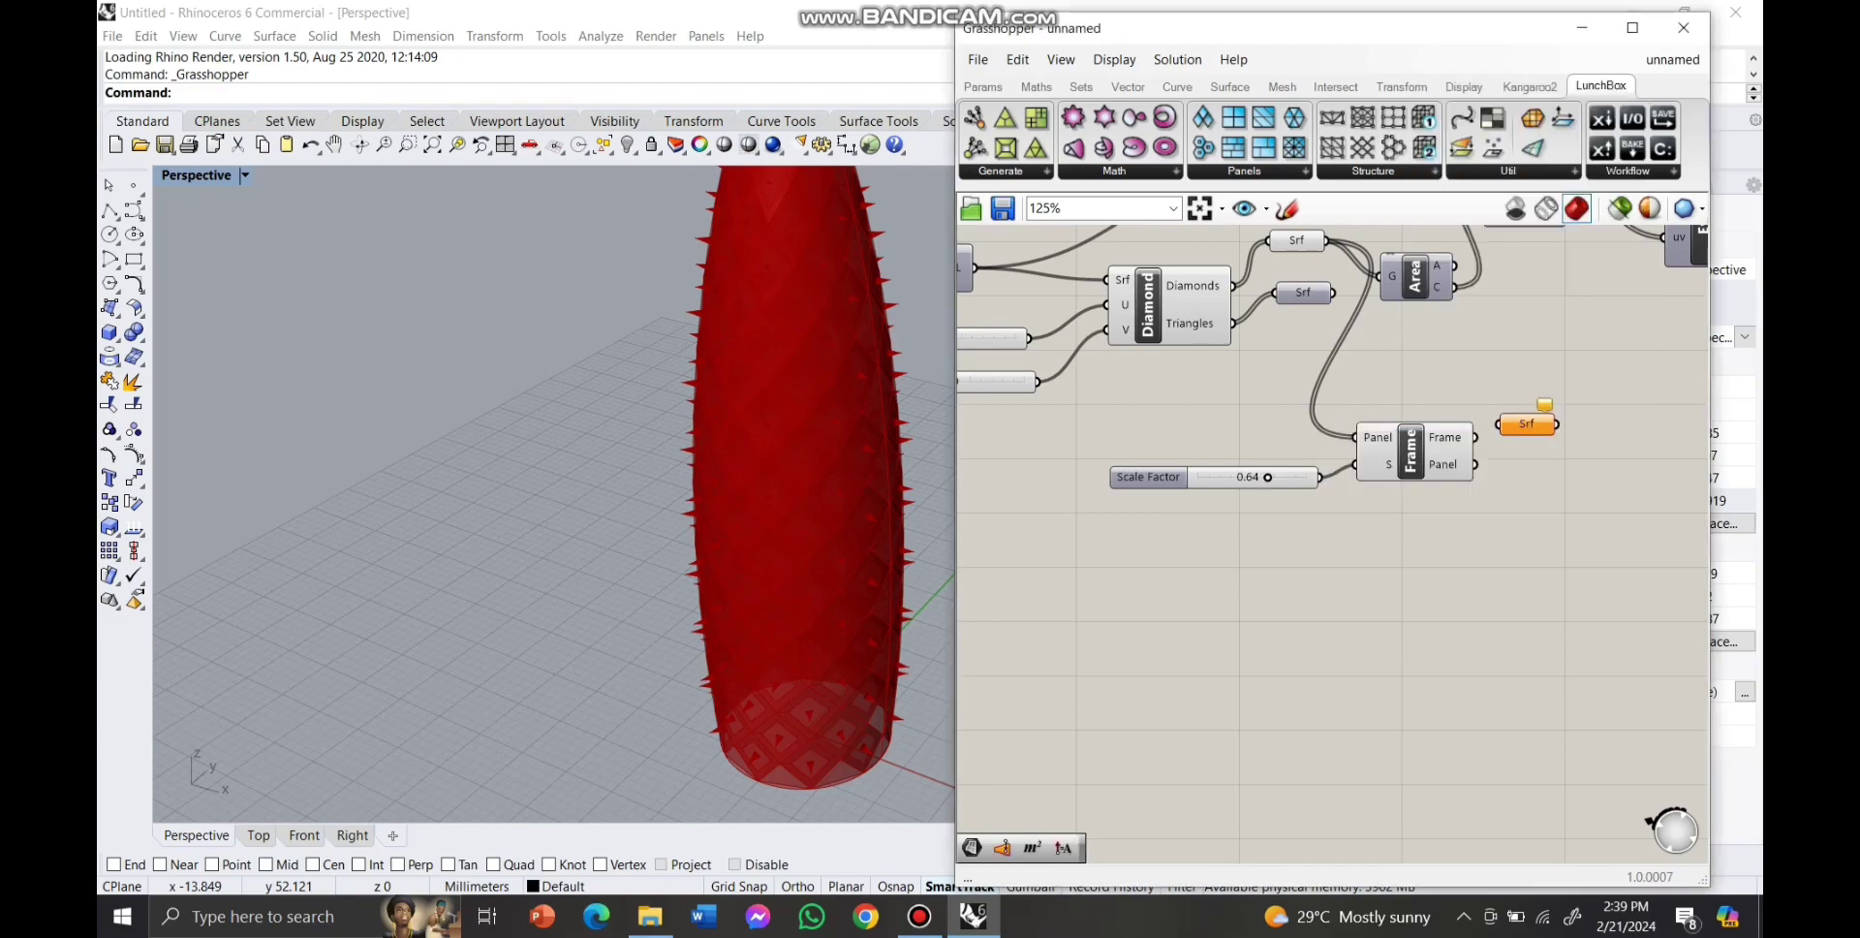
{"action": "left_click_drag", "start_coordinate": [1492, 466], "coordinate": [1514, 466]}
{"action": "scroll", "coordinate": [1507, 465], "scroll_direction": "down", "scroll_amount": 1}
{"action": "right_click_drag", "start_coordinate": [1506, 465], "coordinate": [1353, 490]}
{"action": "left_click", "coordinate": [1444, 499]}
{"action": "scroll", "coordinate": [1444, 499], "scroll_direction": "down", "scroll_amount": 1}
{"action": "scroll", "coordinate": [1502, 387], "scroll_direction": "up", "scroll_amount": 1}
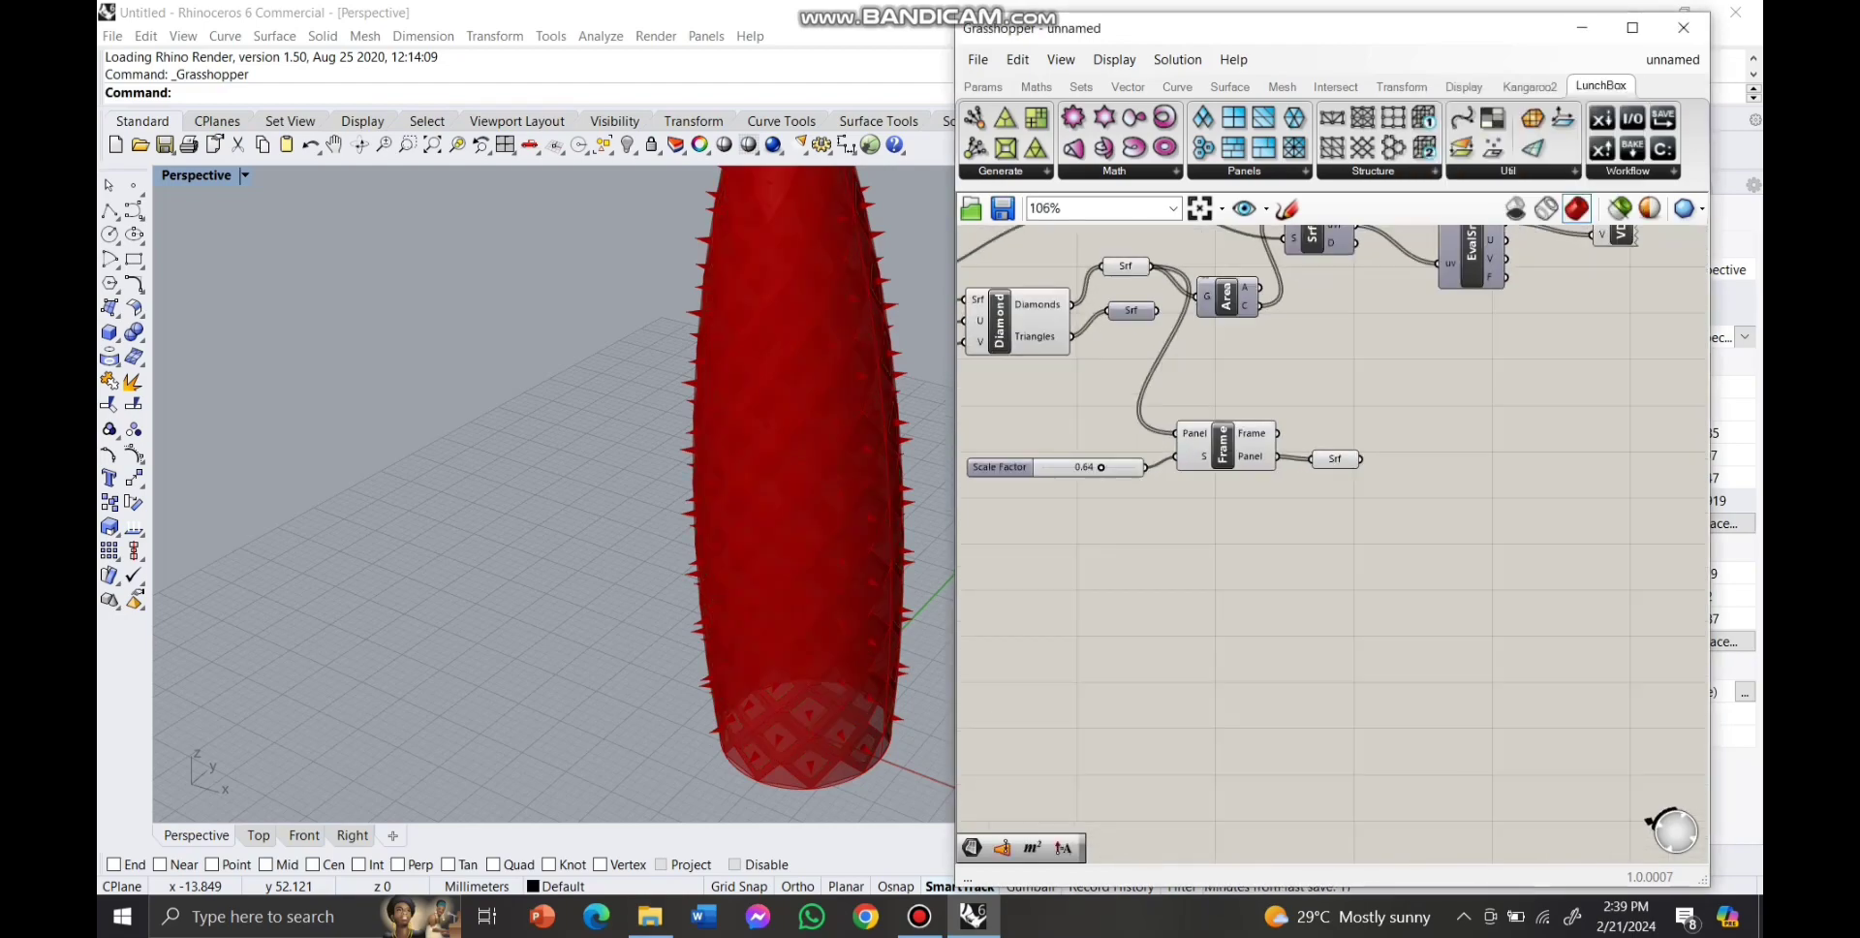
Add a vector Amplitude component below the Vector Display component and connect Evaluate Surface's N output to its V input.
{"action": "scroll", "coordinate": [1424, 407], "scroll_direction": "down", "scroll_amount": 2}
{"action": "scroll", "coordinate": [1570, 362], "scroll_direction": "up", "scroll_amount": 2}
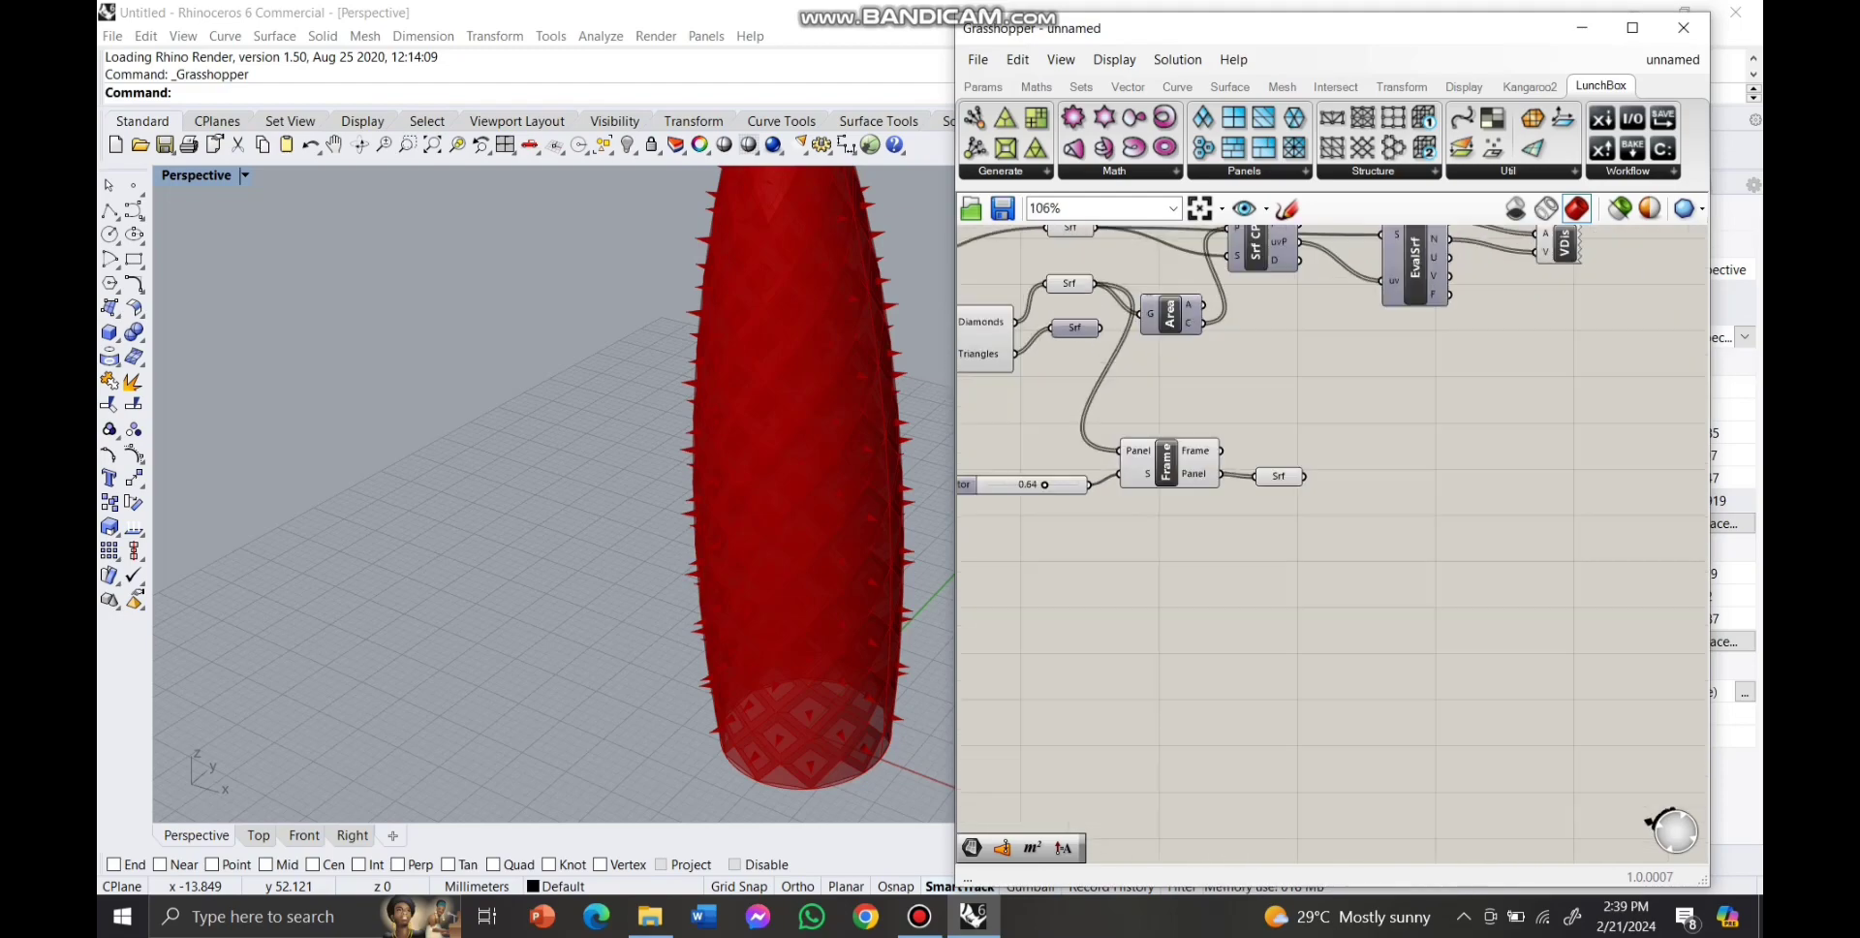
{"action": "double_click", "coordinate": [1498, 394]}
{"action": "type", "text": "vector amplitud"}
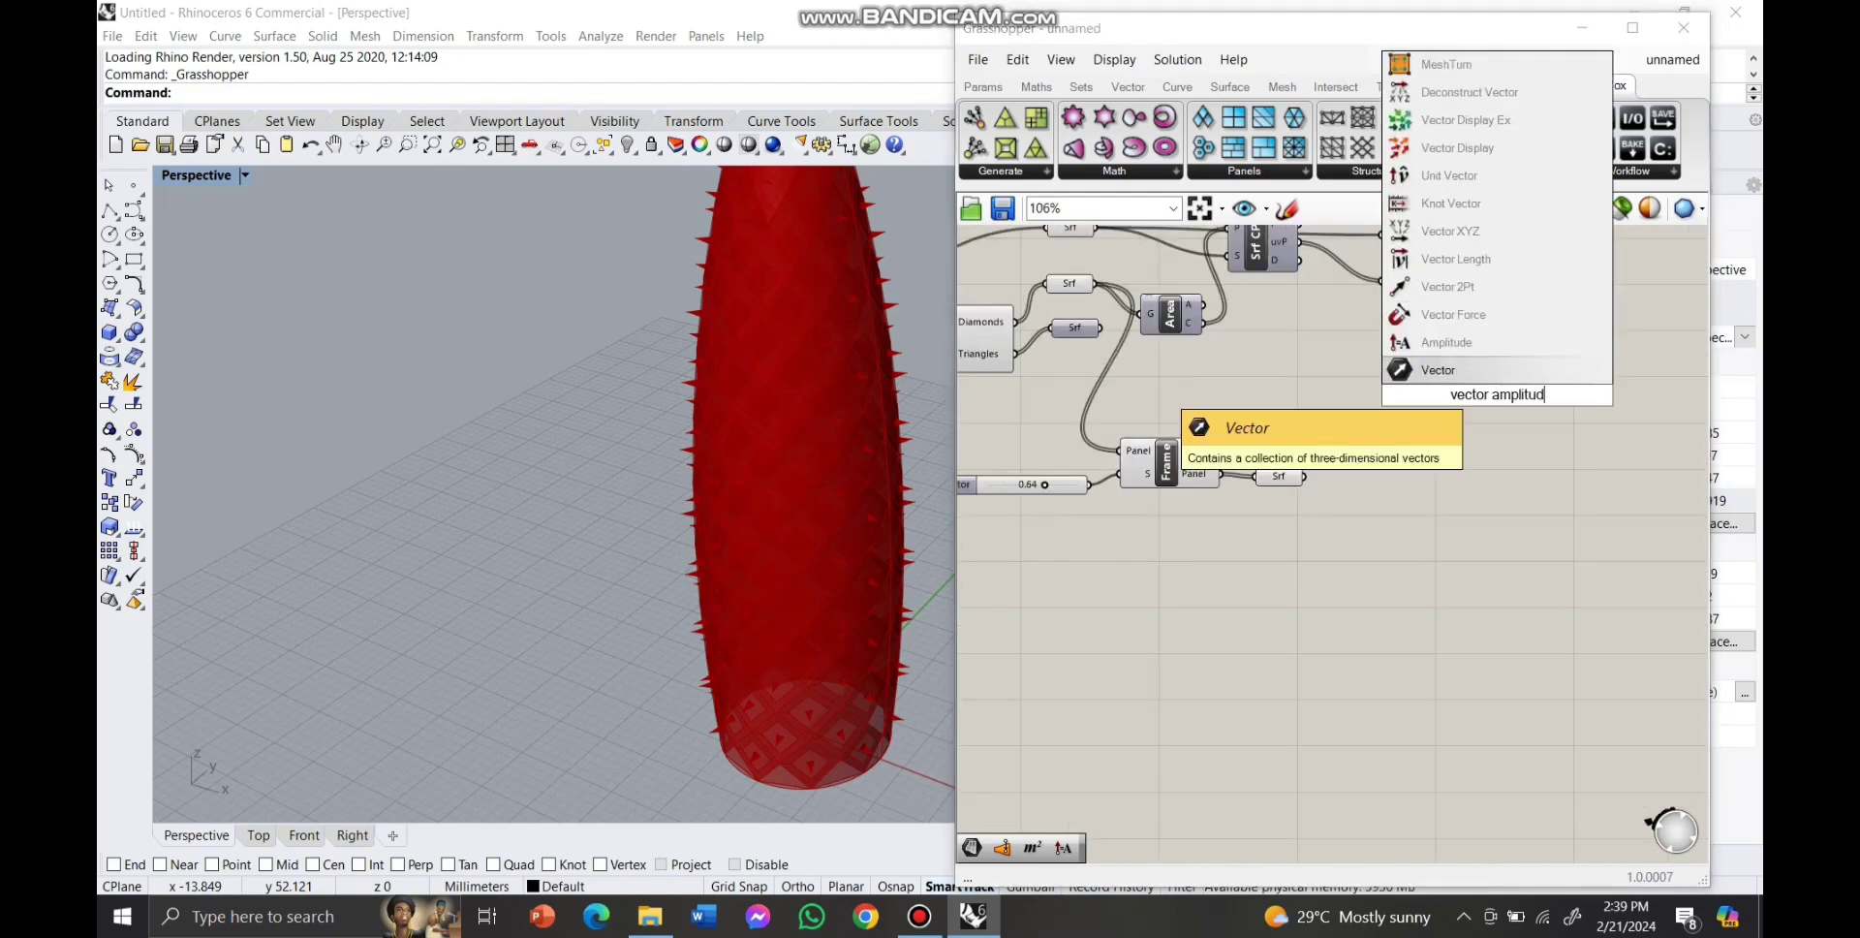
{"action": "key", "text": "BackSpace"}
{"action": "type", "text": "ifii"}
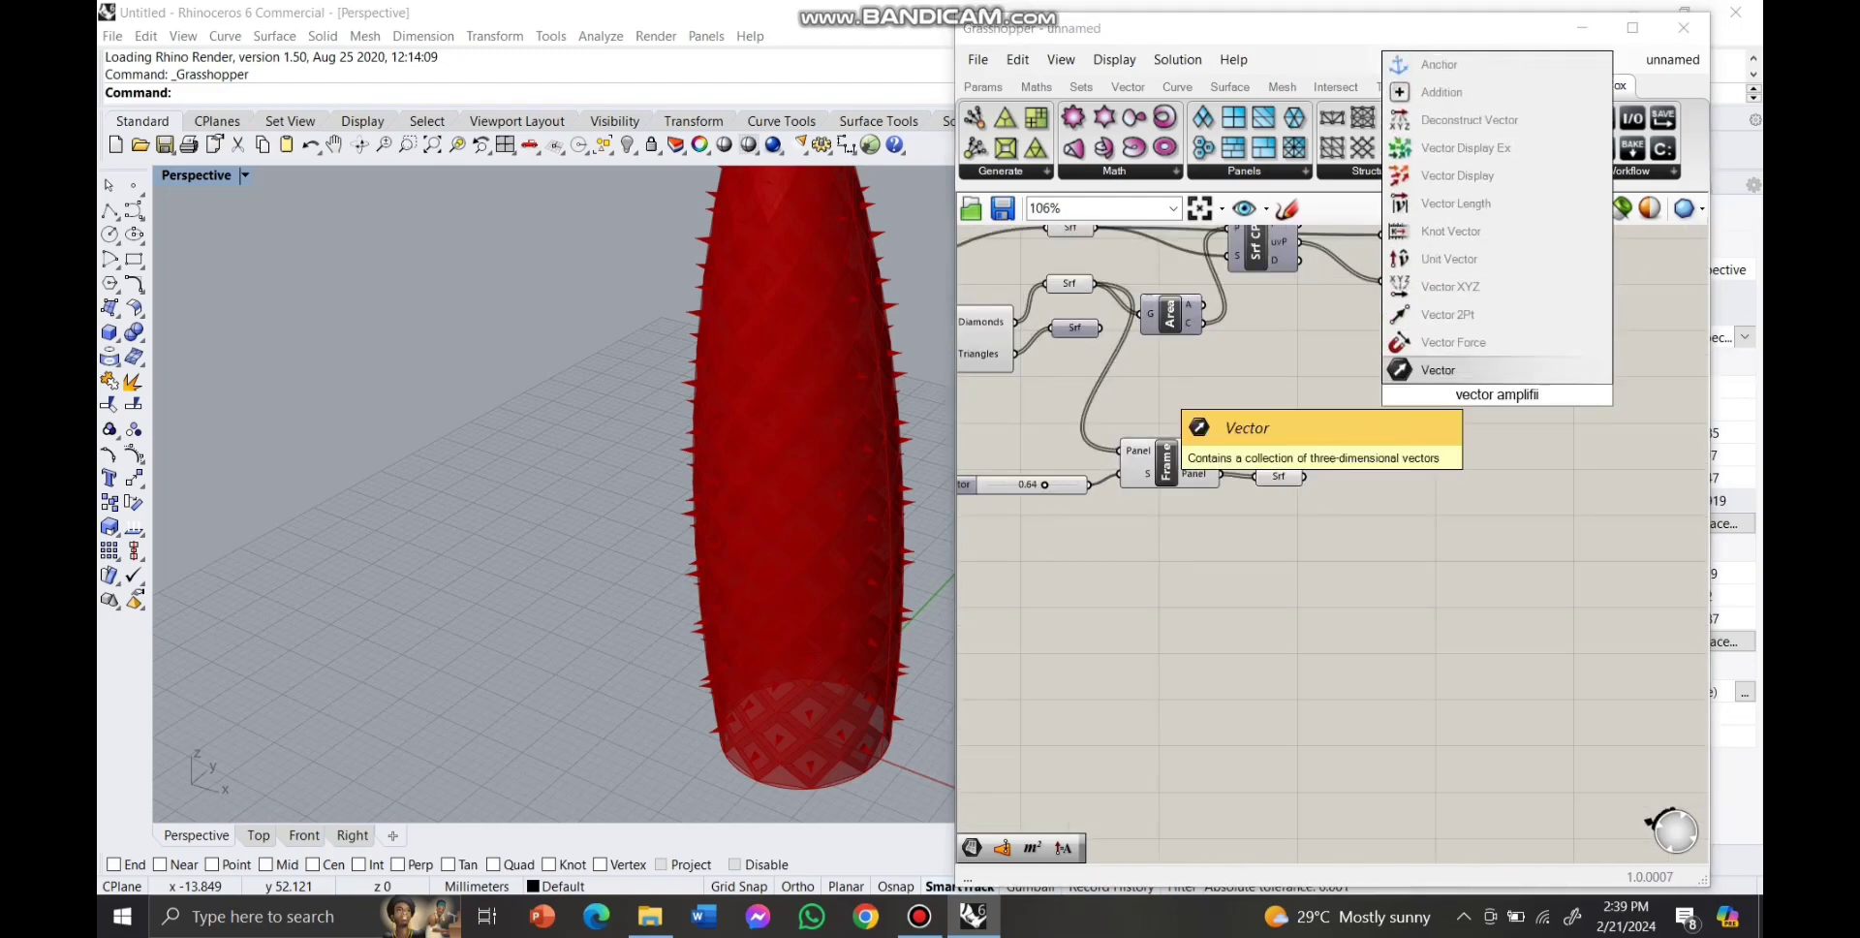
{"action": "key", "text": "BackSpace"}
{"action": "key", "text": "BackSpace"}
{"action": "key", "text": "BackSpace"}
{"action": "left_click", "coordinate": [1498, 343]}
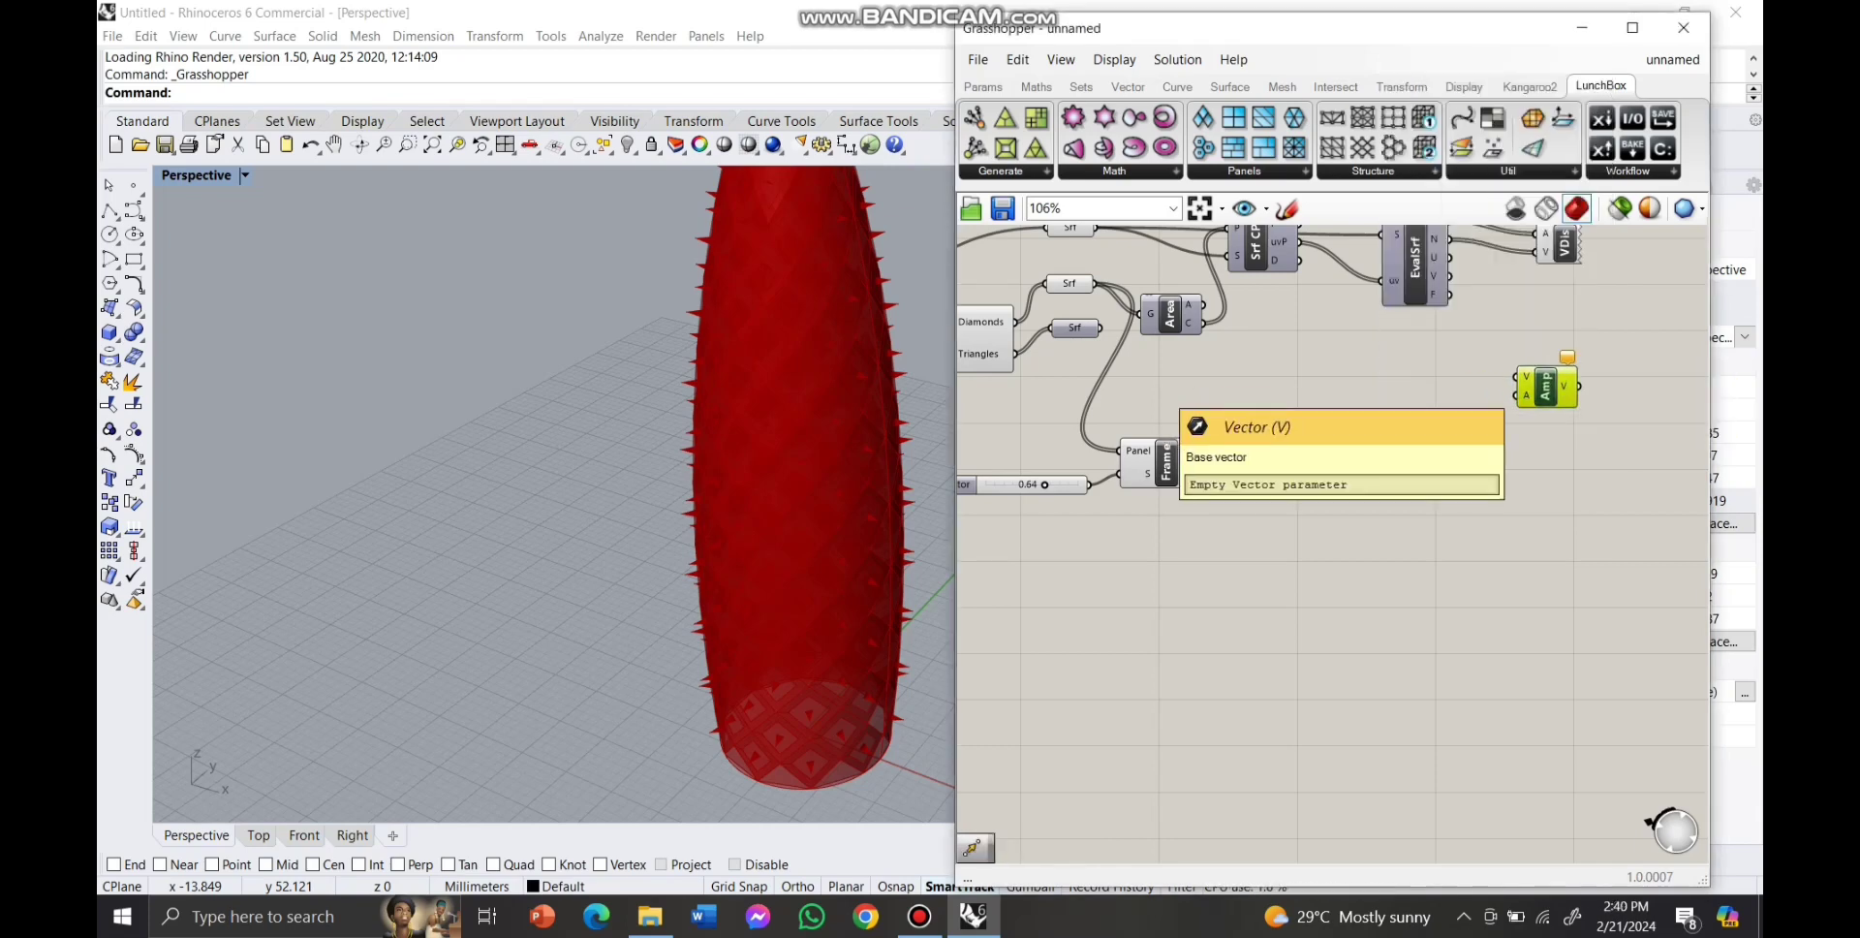
{"action": "left_click_drag", "start_coordinate": [1546, 388], "coordinate": [1568, 404]}
{"action": "left_click_drag", "start_coordinate": [1450, 239], "coordinate": [1538, 395]}
Add a Move component in the space above the Surface parameter that follows the Panel Frame component.
{"action": "double_click", "coordinate": [1451, 484]}
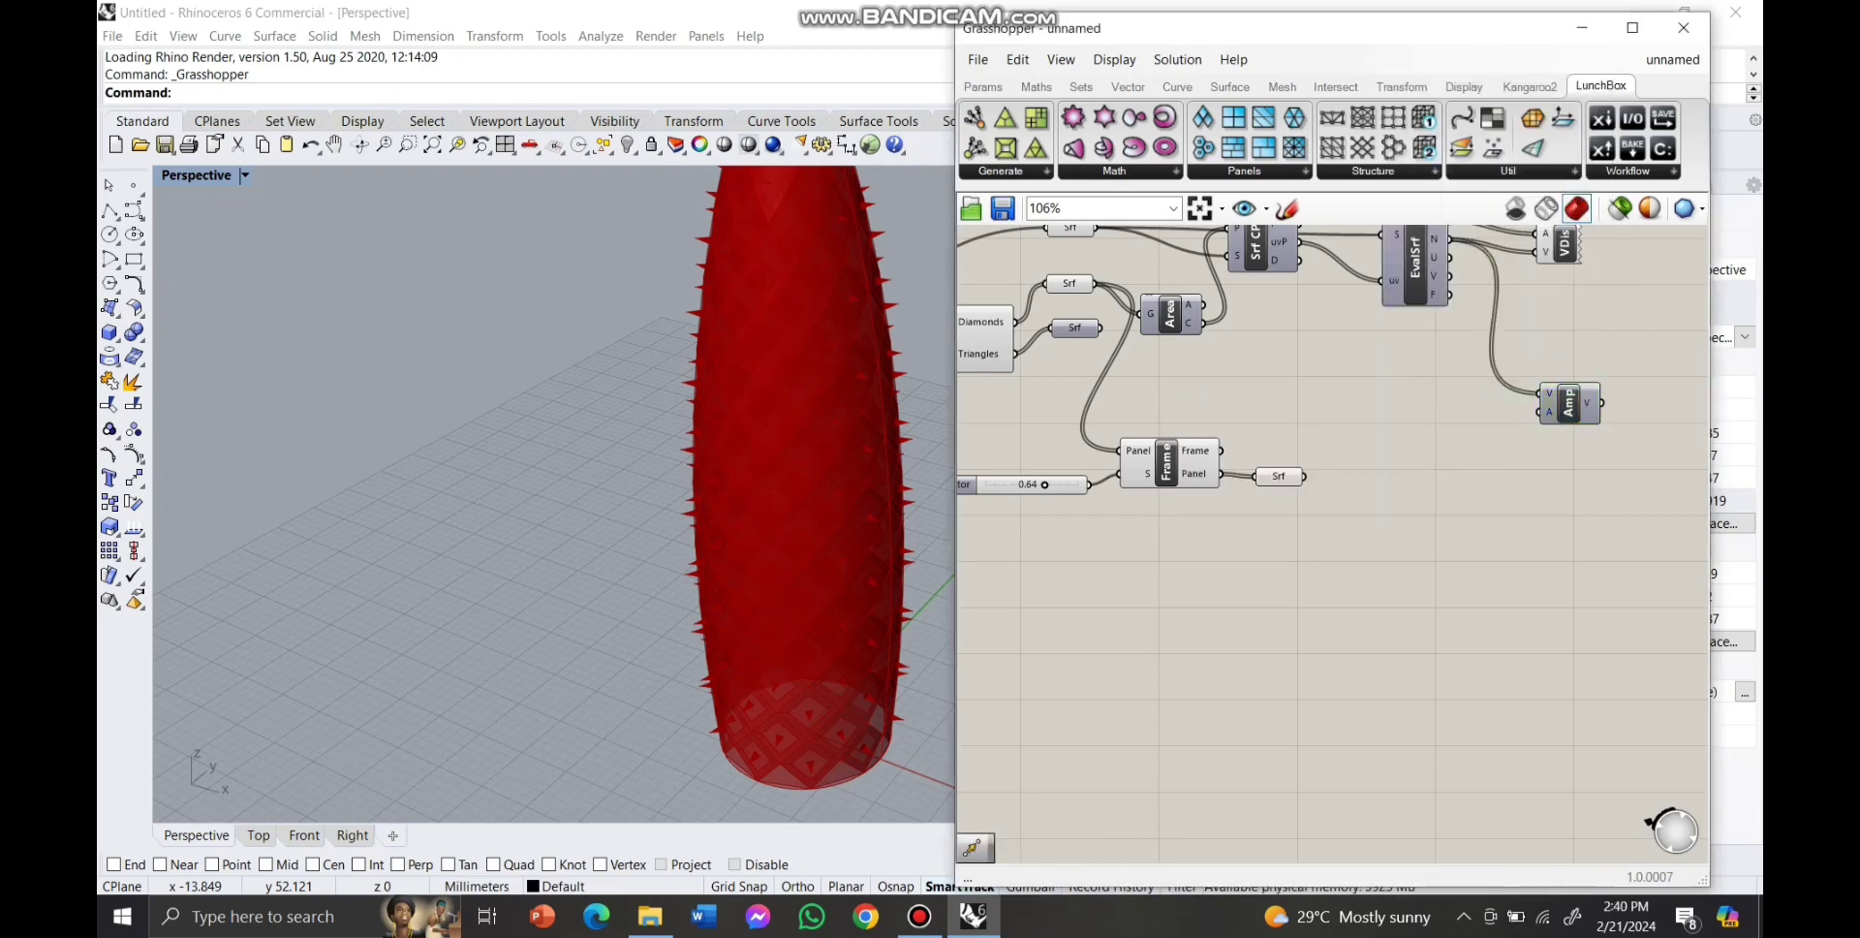
{"action": "type", "text": "move"}
{"action": "key", "text": "Return"}
{"action": "left_click_drag", "start_coordinate": [1432, 457], "coordinate": [1332, 381]}
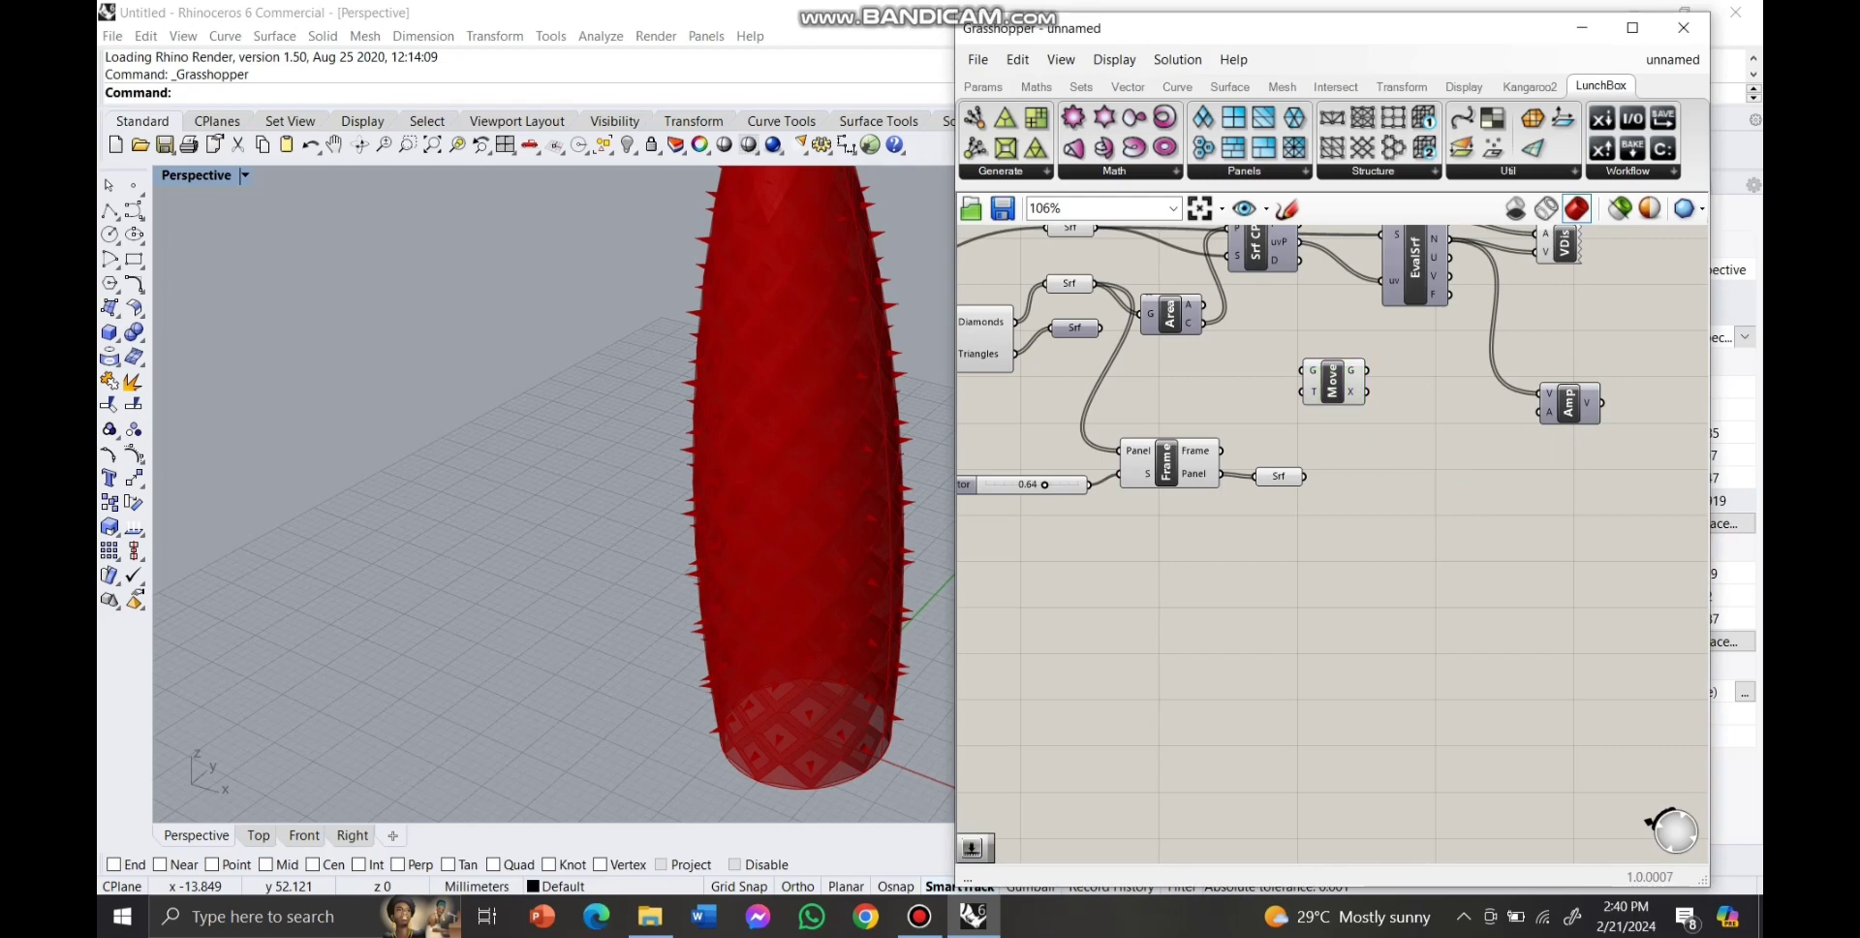
Add a number slider of 0.5 and connect it to the Amplitude component's A input.
{"action": "double_click", "coordinate": [1461, 433]}
{"action": "type", "text": "0.5"}
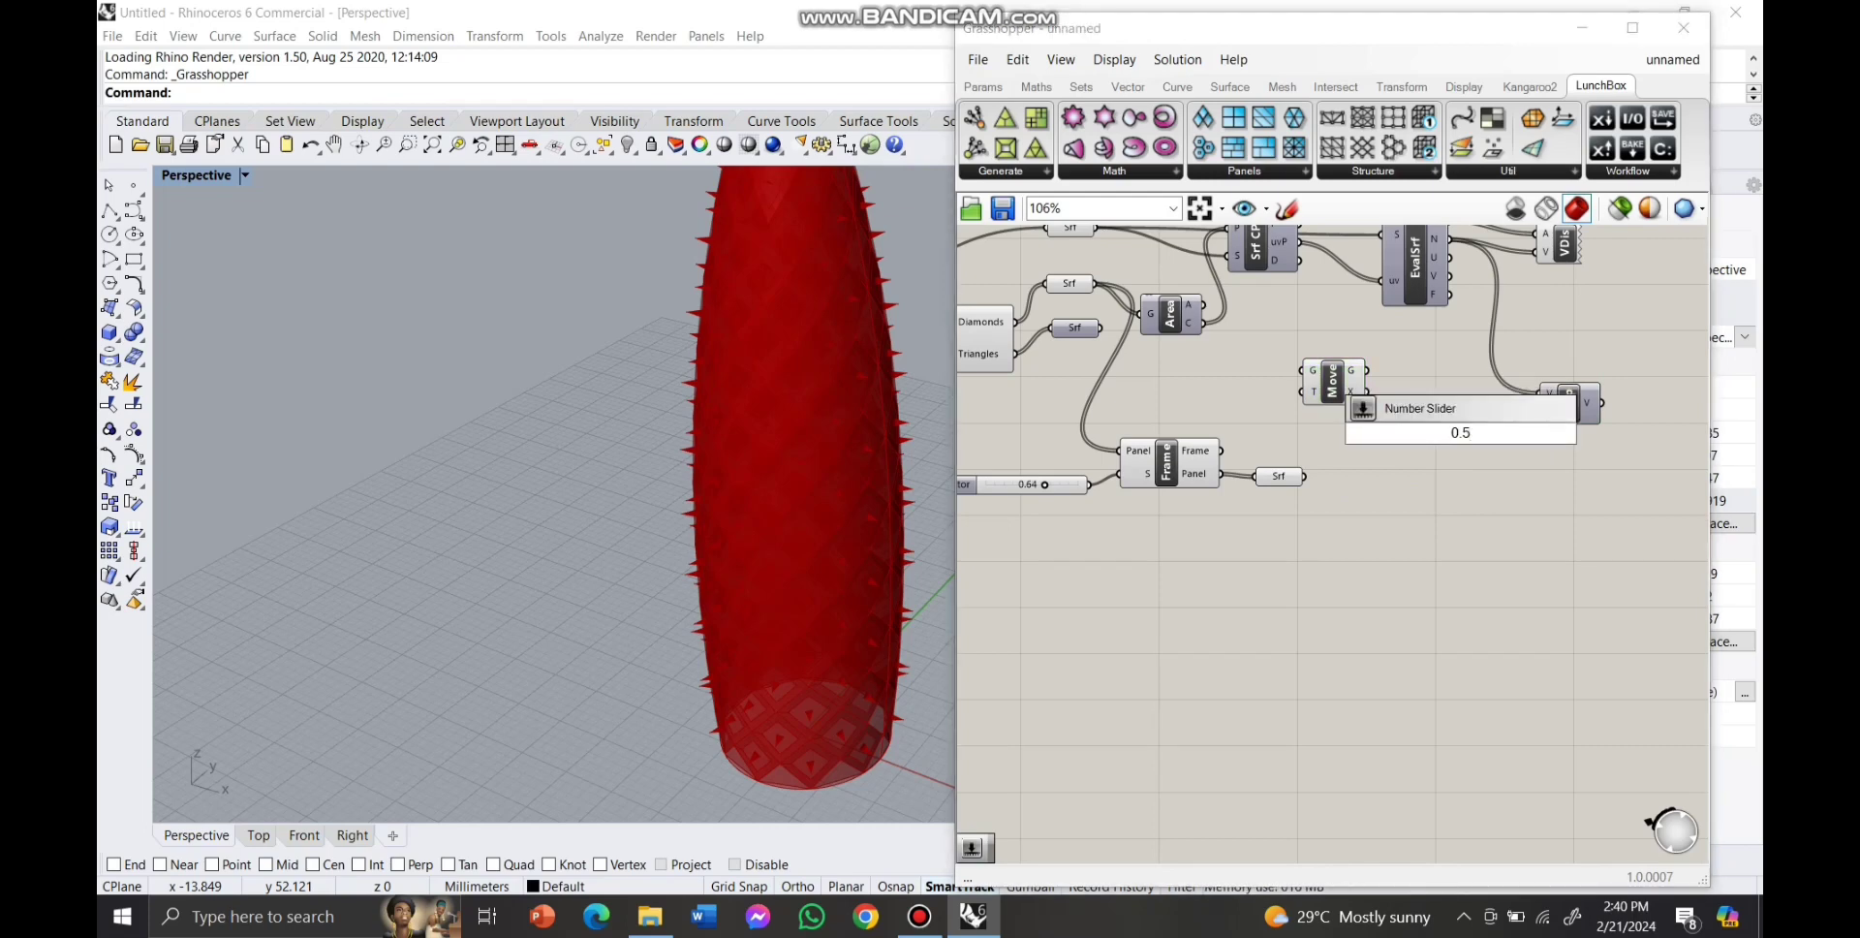
{"action": "key", "text": "Return"}
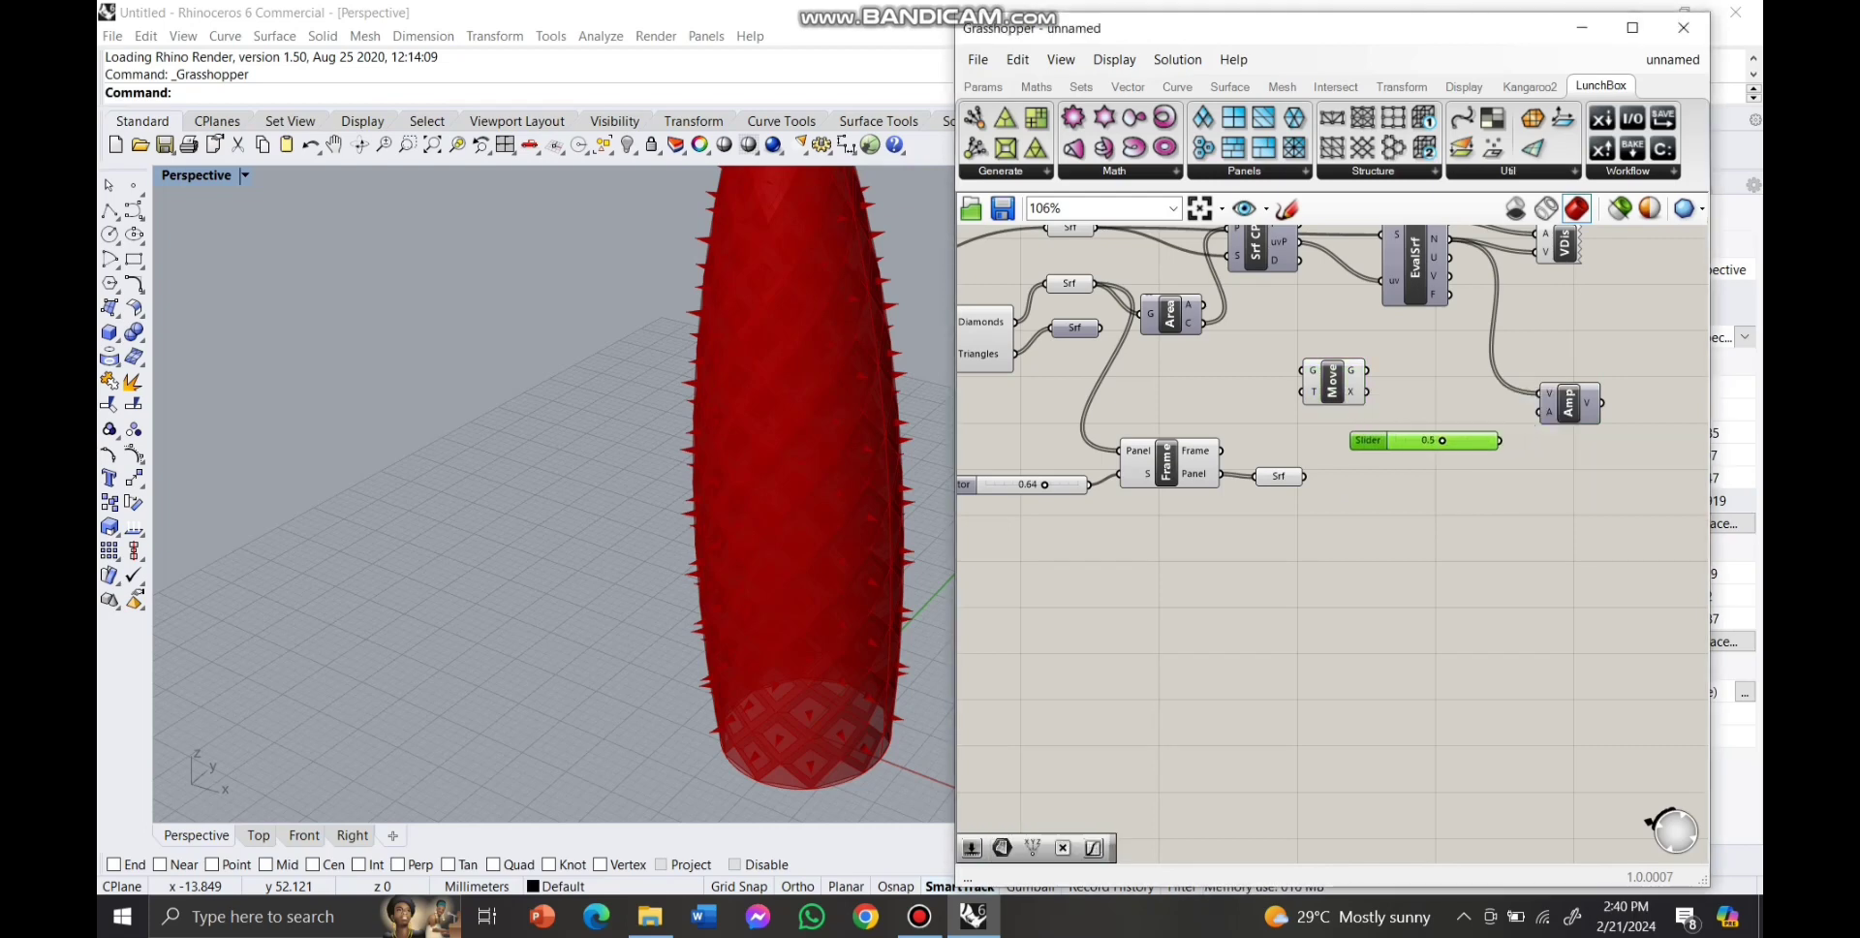
{"action": "left_click_drag", "start_coordinate": [1499, 441], "coordinate": [1540, 412]}
{"action": "scroll", "coordinate": [1368, 513], "scroll_direction": "down", "scroll_amount": 2}
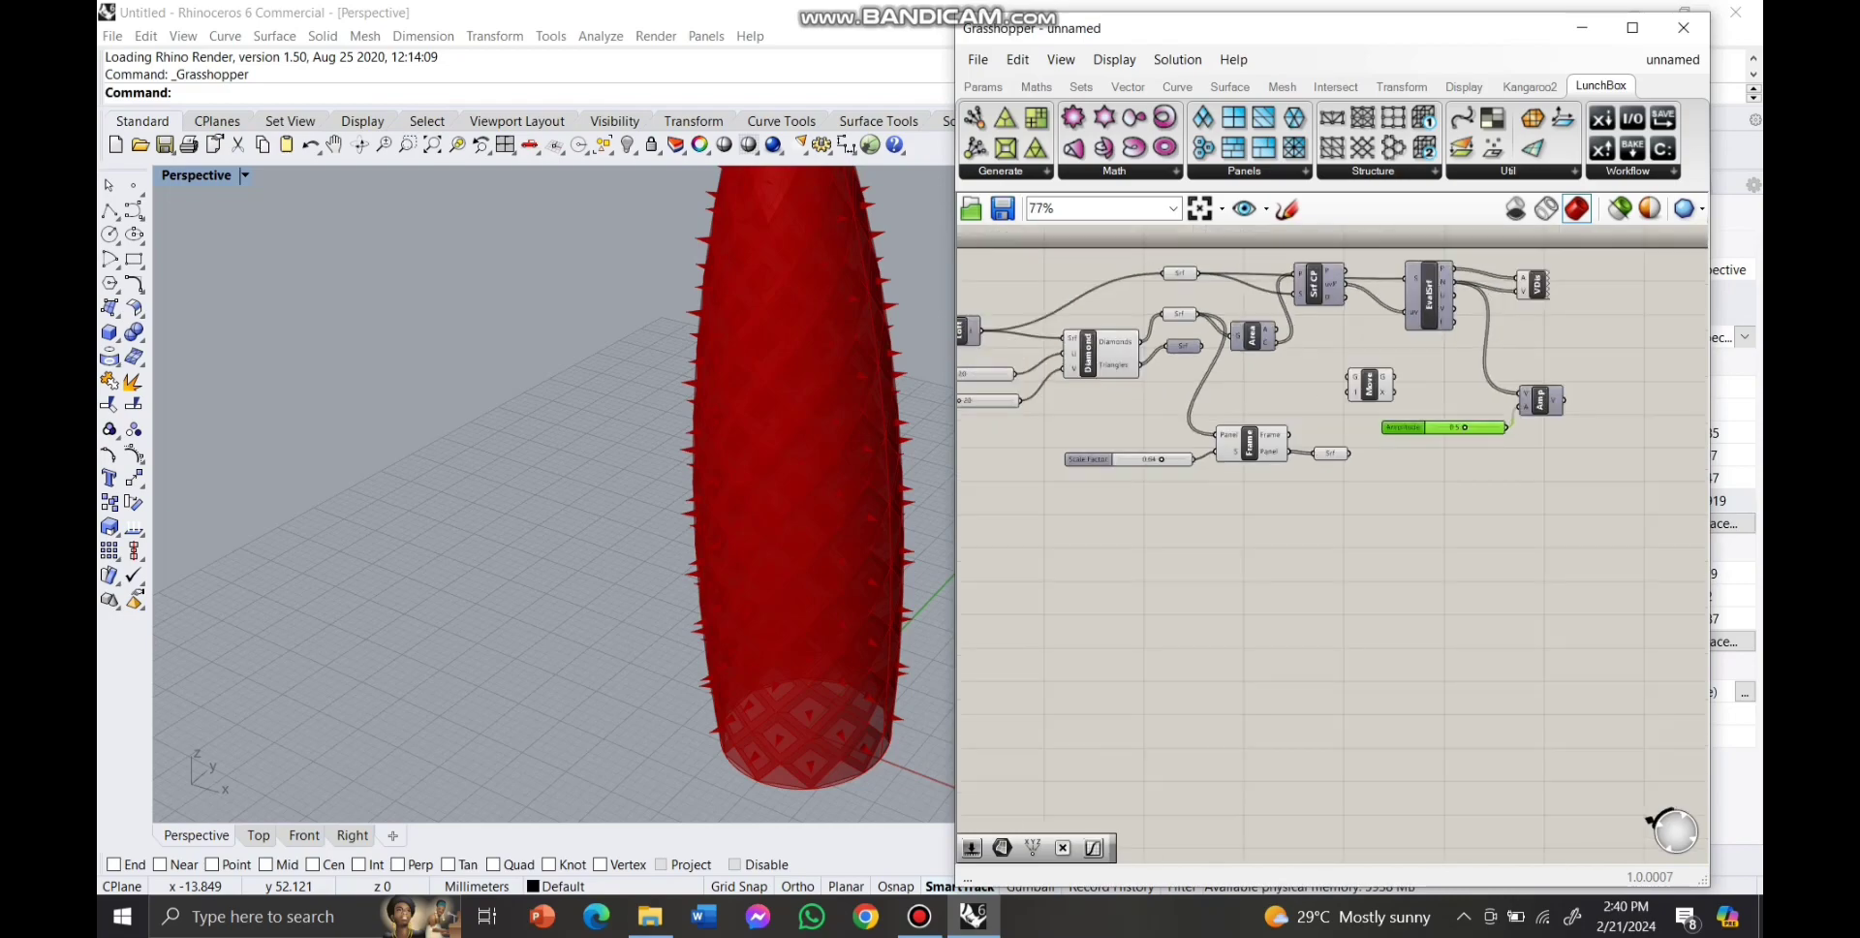
Connect the Amplitude component's output to the V input of the Vector Display component.
{"action": "left_click_drag", "start_coordinate": [1509, 292], "coordinate": [1565, 419]}
{"action": "left_click", "coordinate": [1424, 380]}
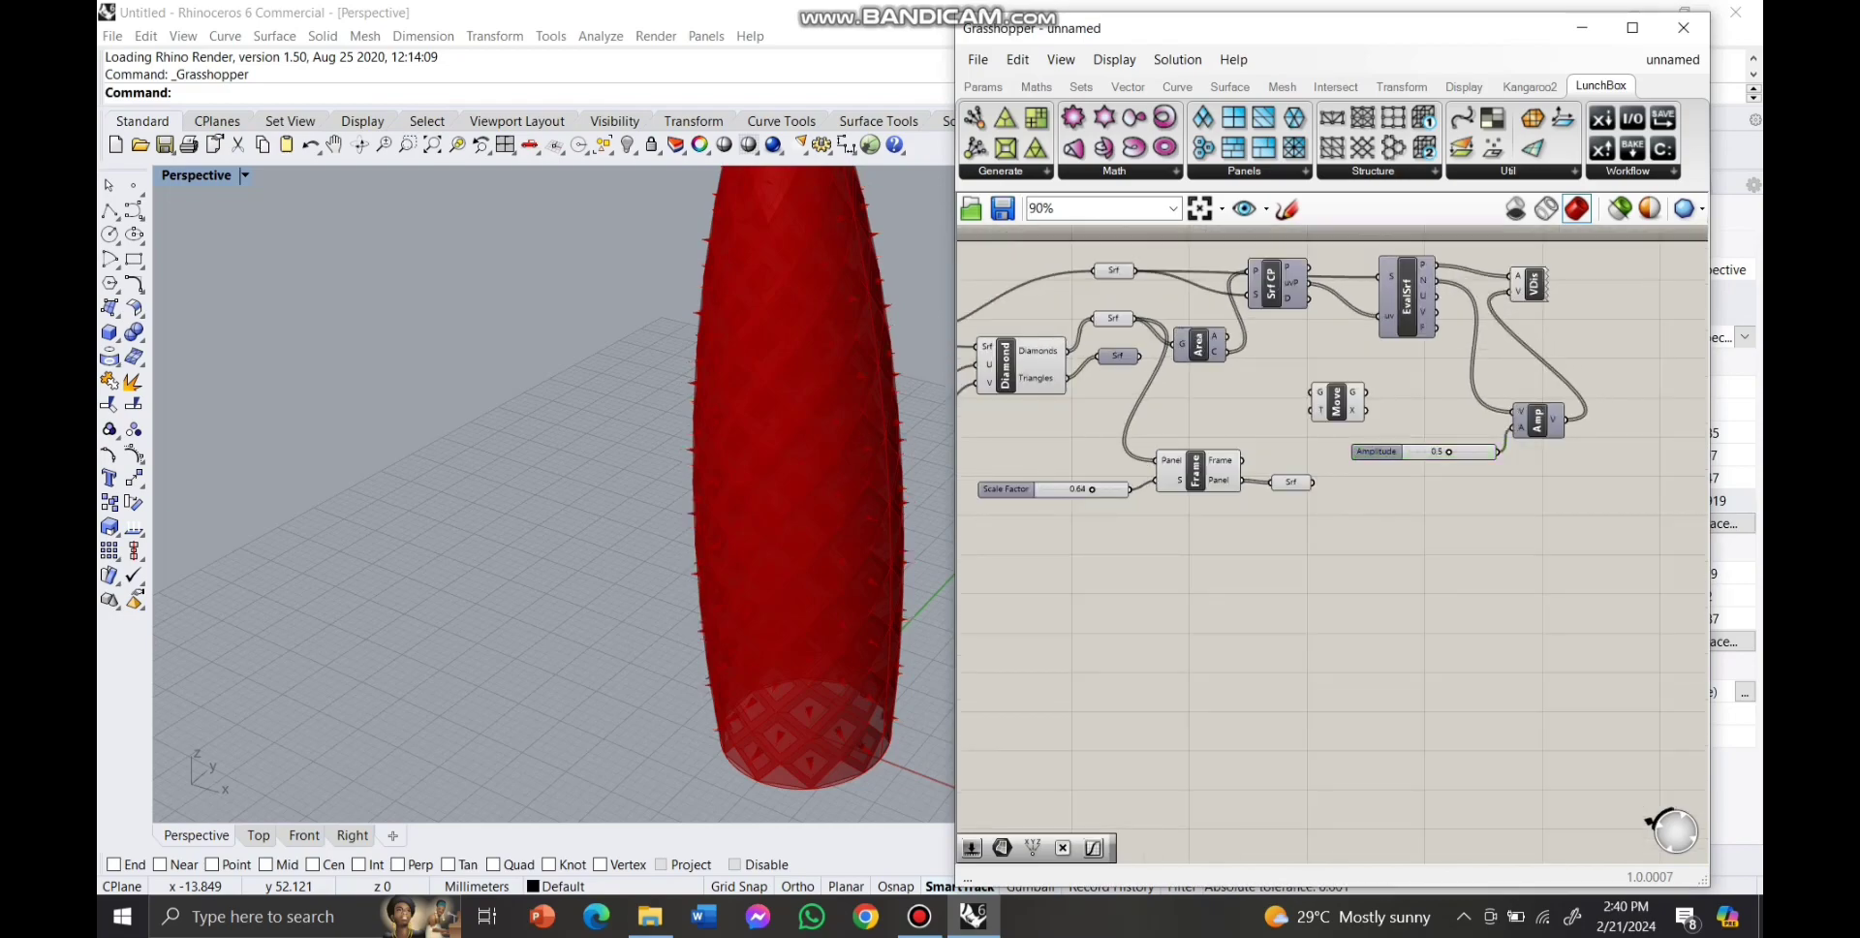
{"action": "scroll", "coordinate": [1342, 394], "scroll_direction": "up", "scroll_amount": 1}
{"action": "scroll", "coordinate": [1425, 373], "scroll_direction": "down", "scroll_amount": 3}
{"action": "left_click_drag", "start_coordinate": [1506, 307], "coordinate": [1542, 301]}
{"action": "left_click", "coordinate": [1586, 378]}
{"action": "scroll", "coordinate": [1586, 378], "scroll_direction": "up", "scroll_amount": 3}
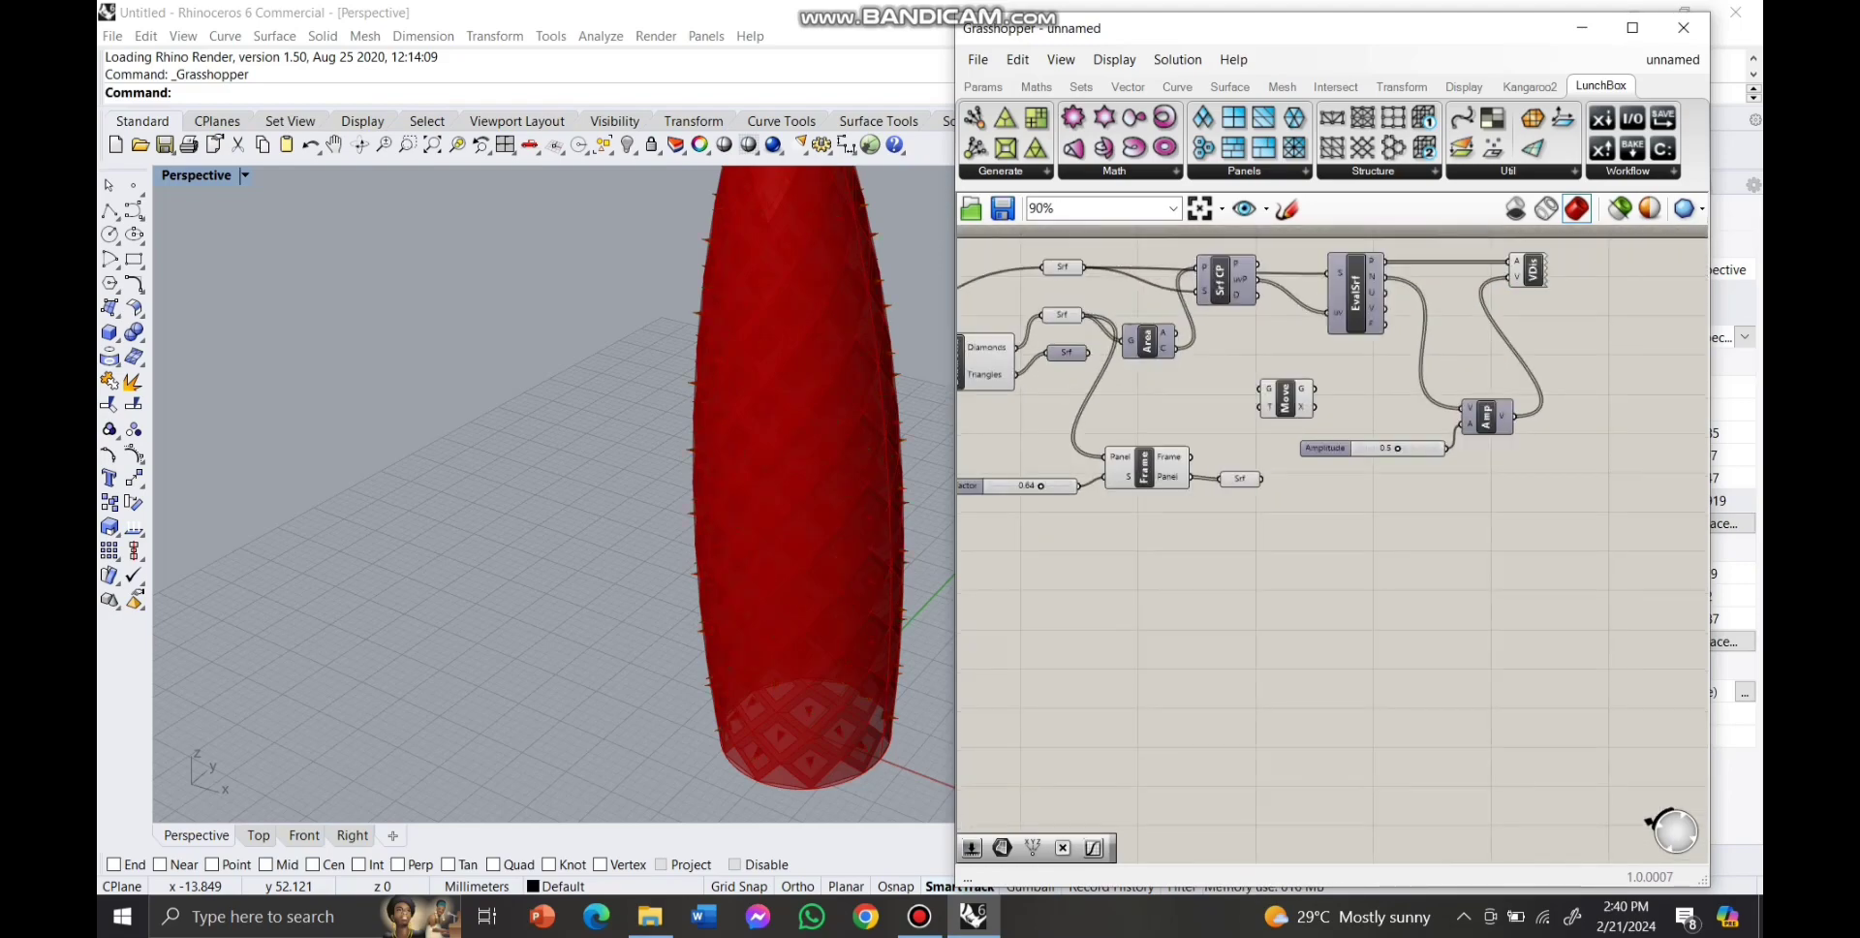
Add a vector Reverse component after the Amplitude component and feed its reversed vectors to the Vector Display's V input.
{"action": "double_click", "coordinate": [1586, 379]}
{"action": "type", "text": "re"}
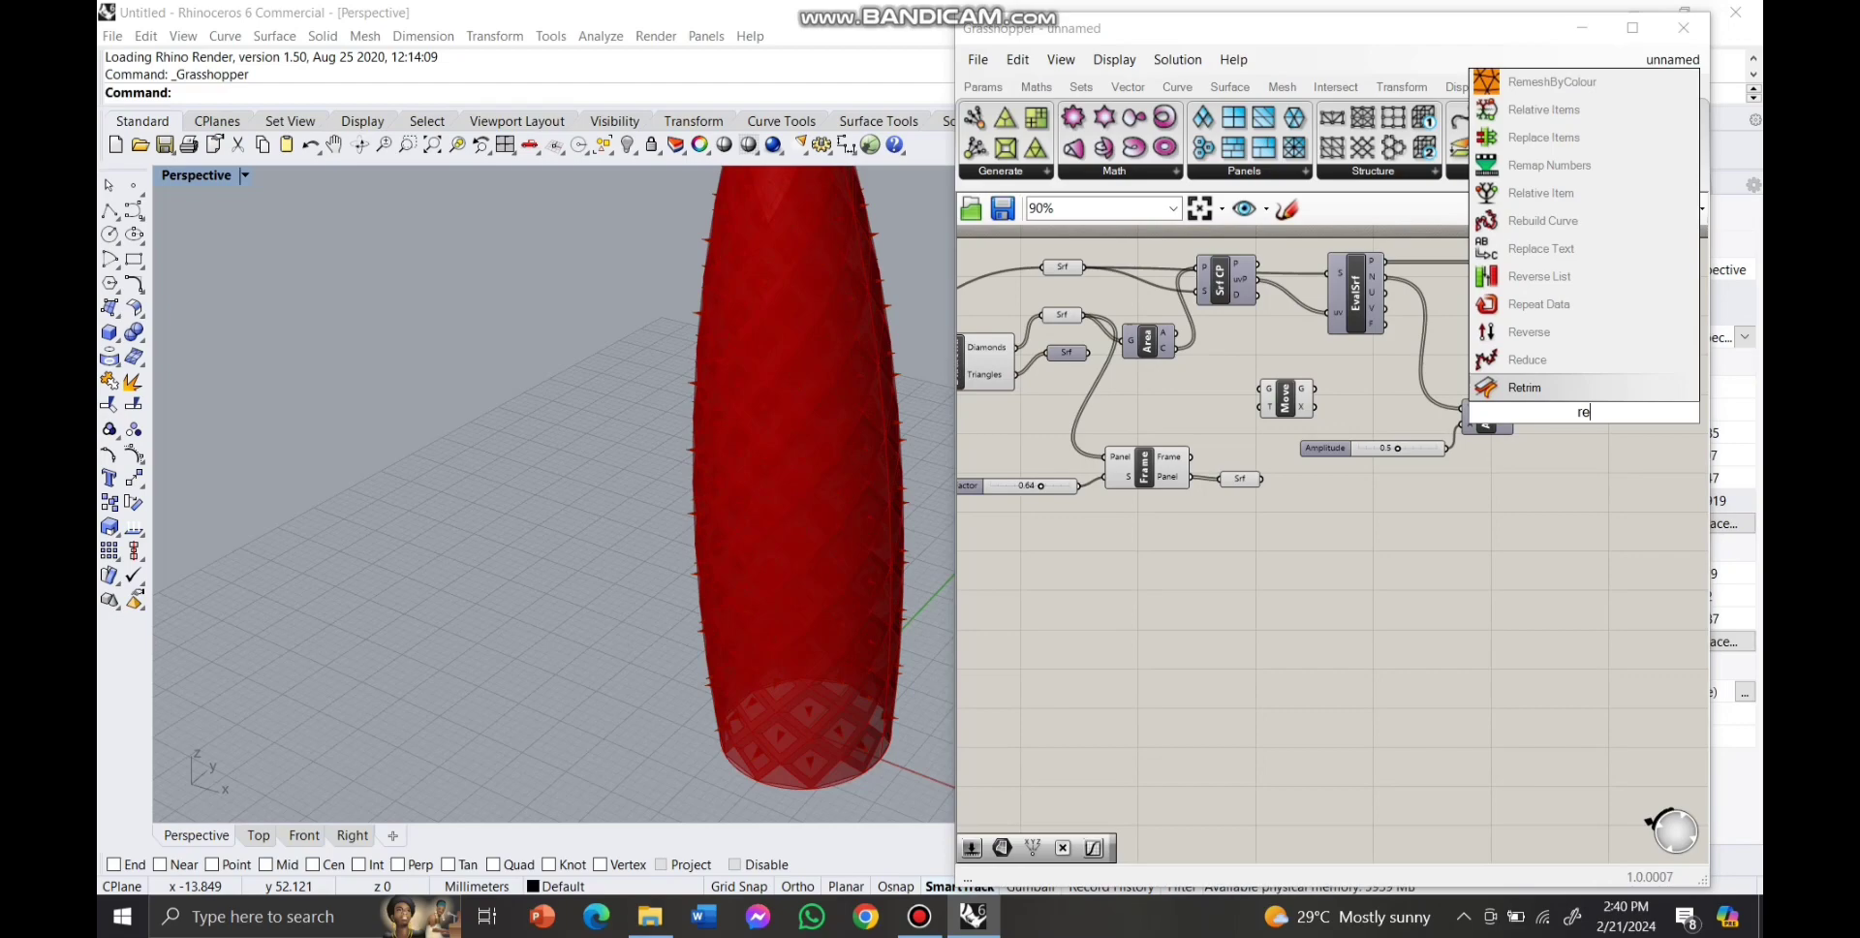
{"action": "type", "text": "v"}
{"action": "key", "text": "Return"}
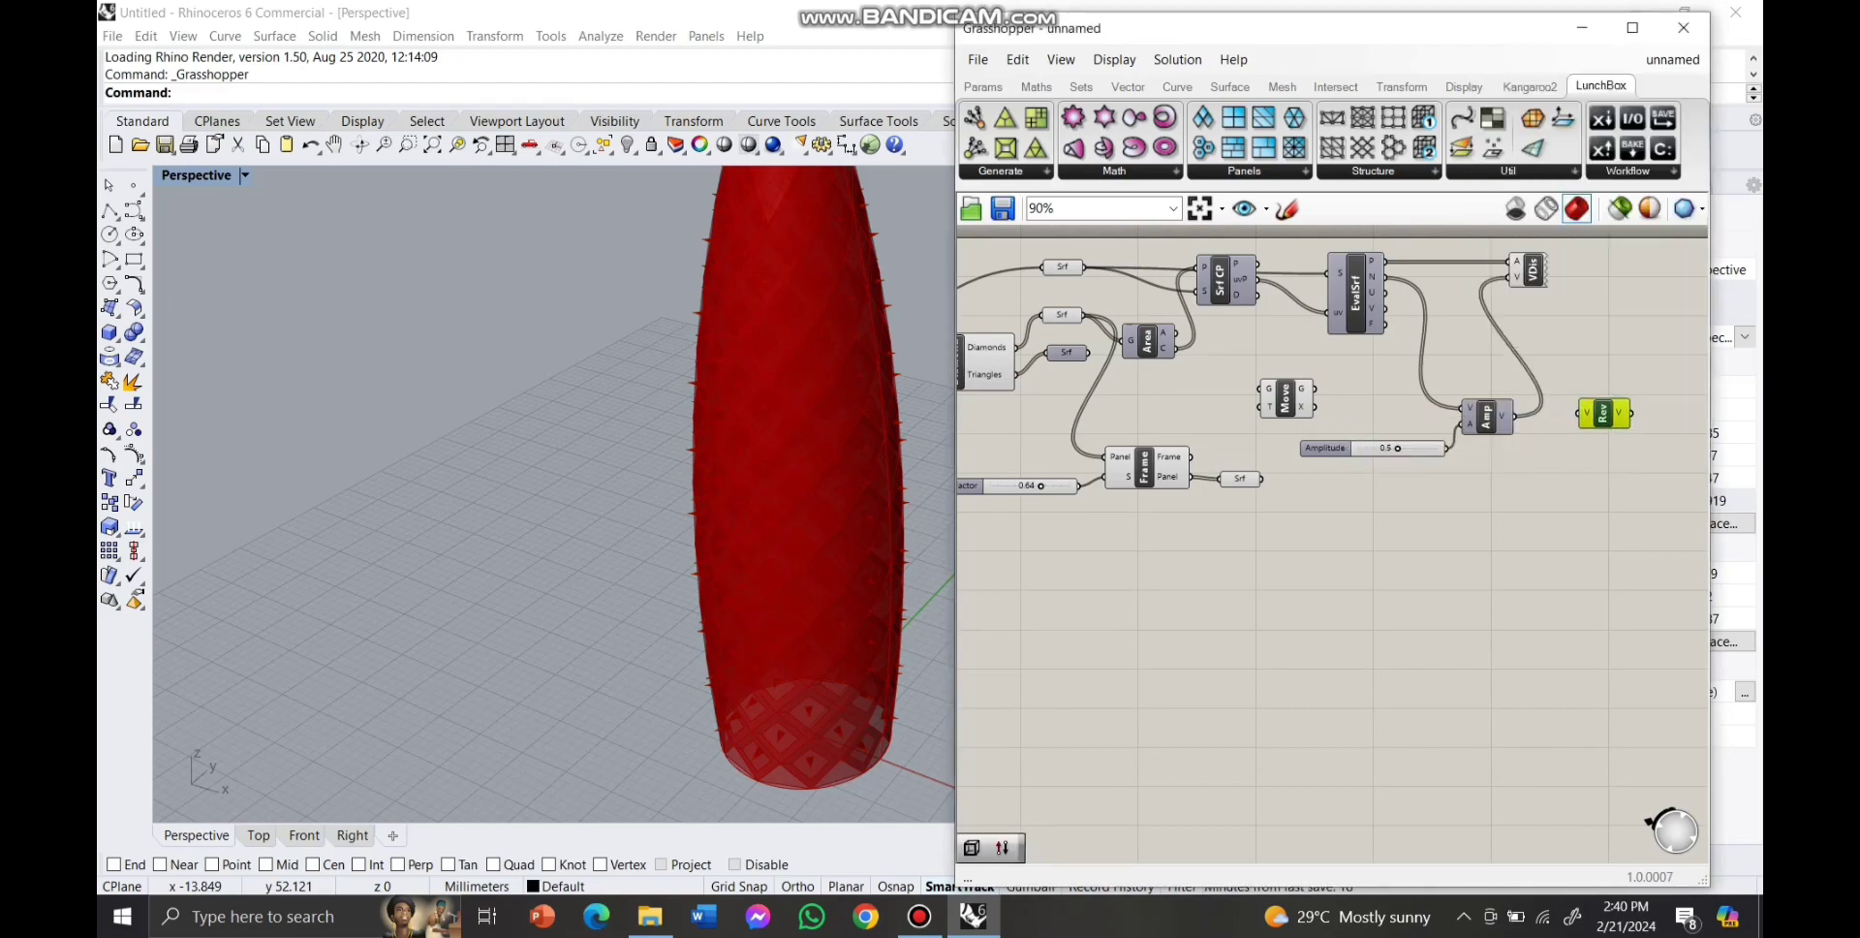
{"action": "left_click_drag", "start_coordinate": [1532, 271], "coordinate": [1586, 272]}
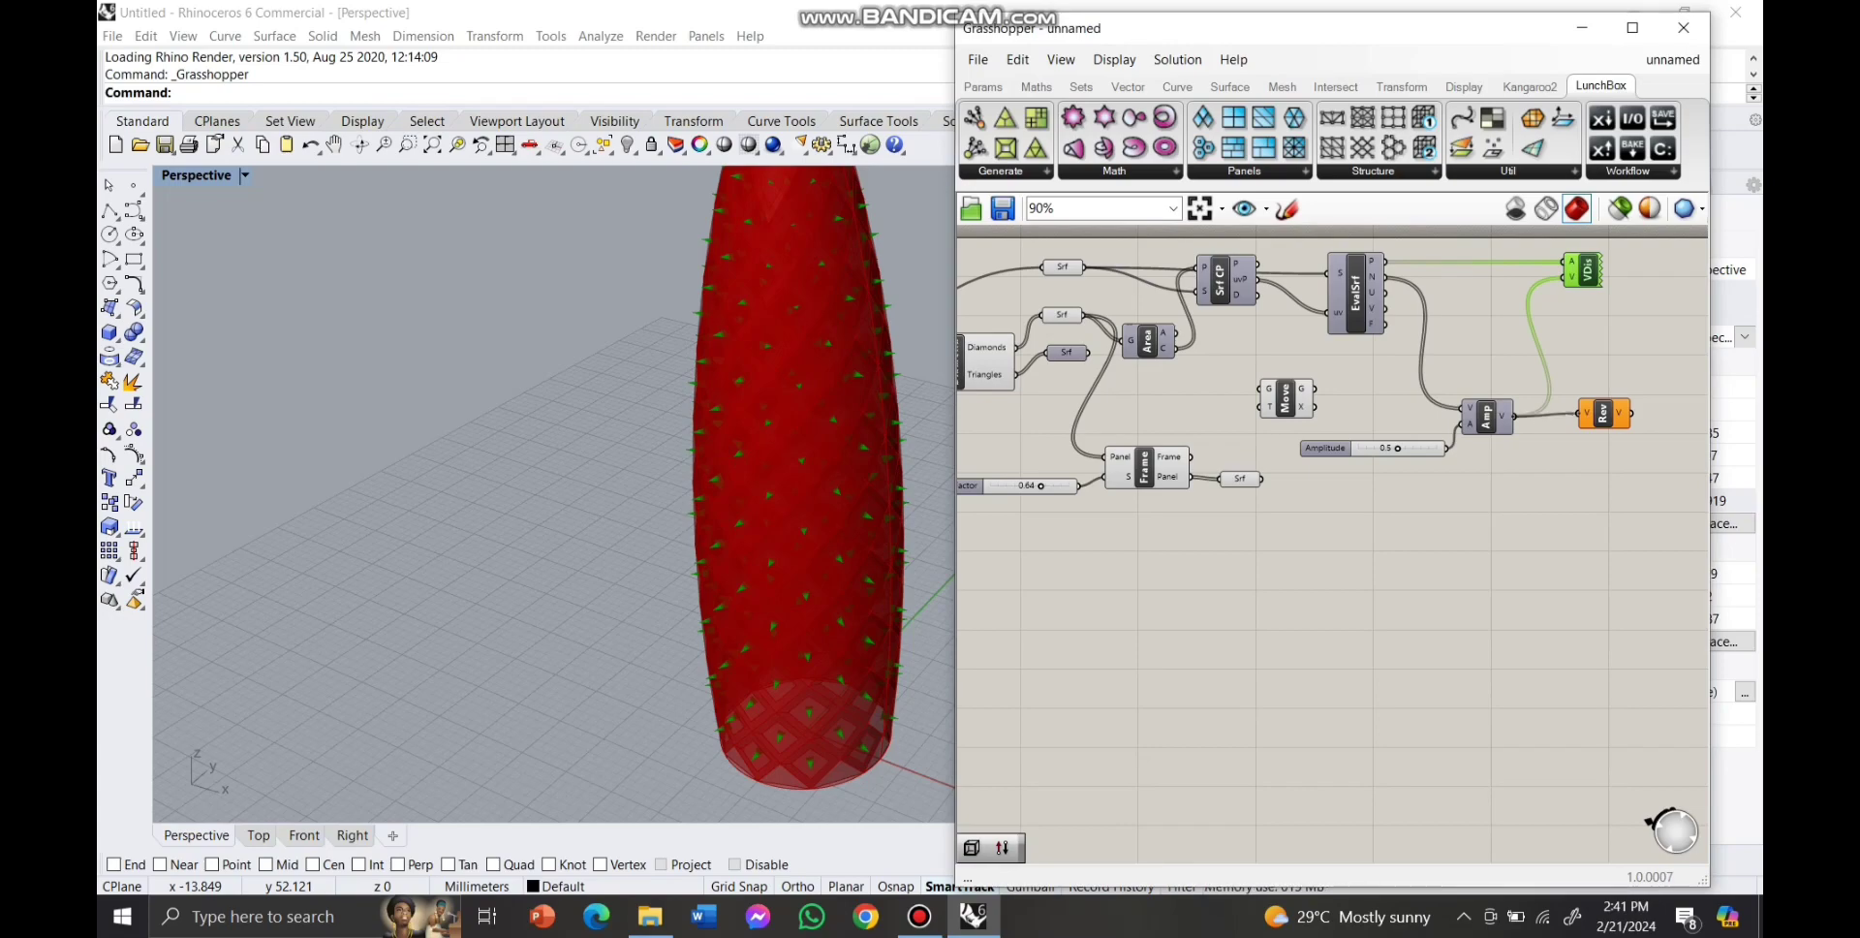
{"action": "left_click_drag", "start_coordinate": [1514, 415], "coordinate": [1563, 278]}
{"action": "left_click_drag", "start_coordinate": [1586, 270], "coordinate": [1636, 271]}
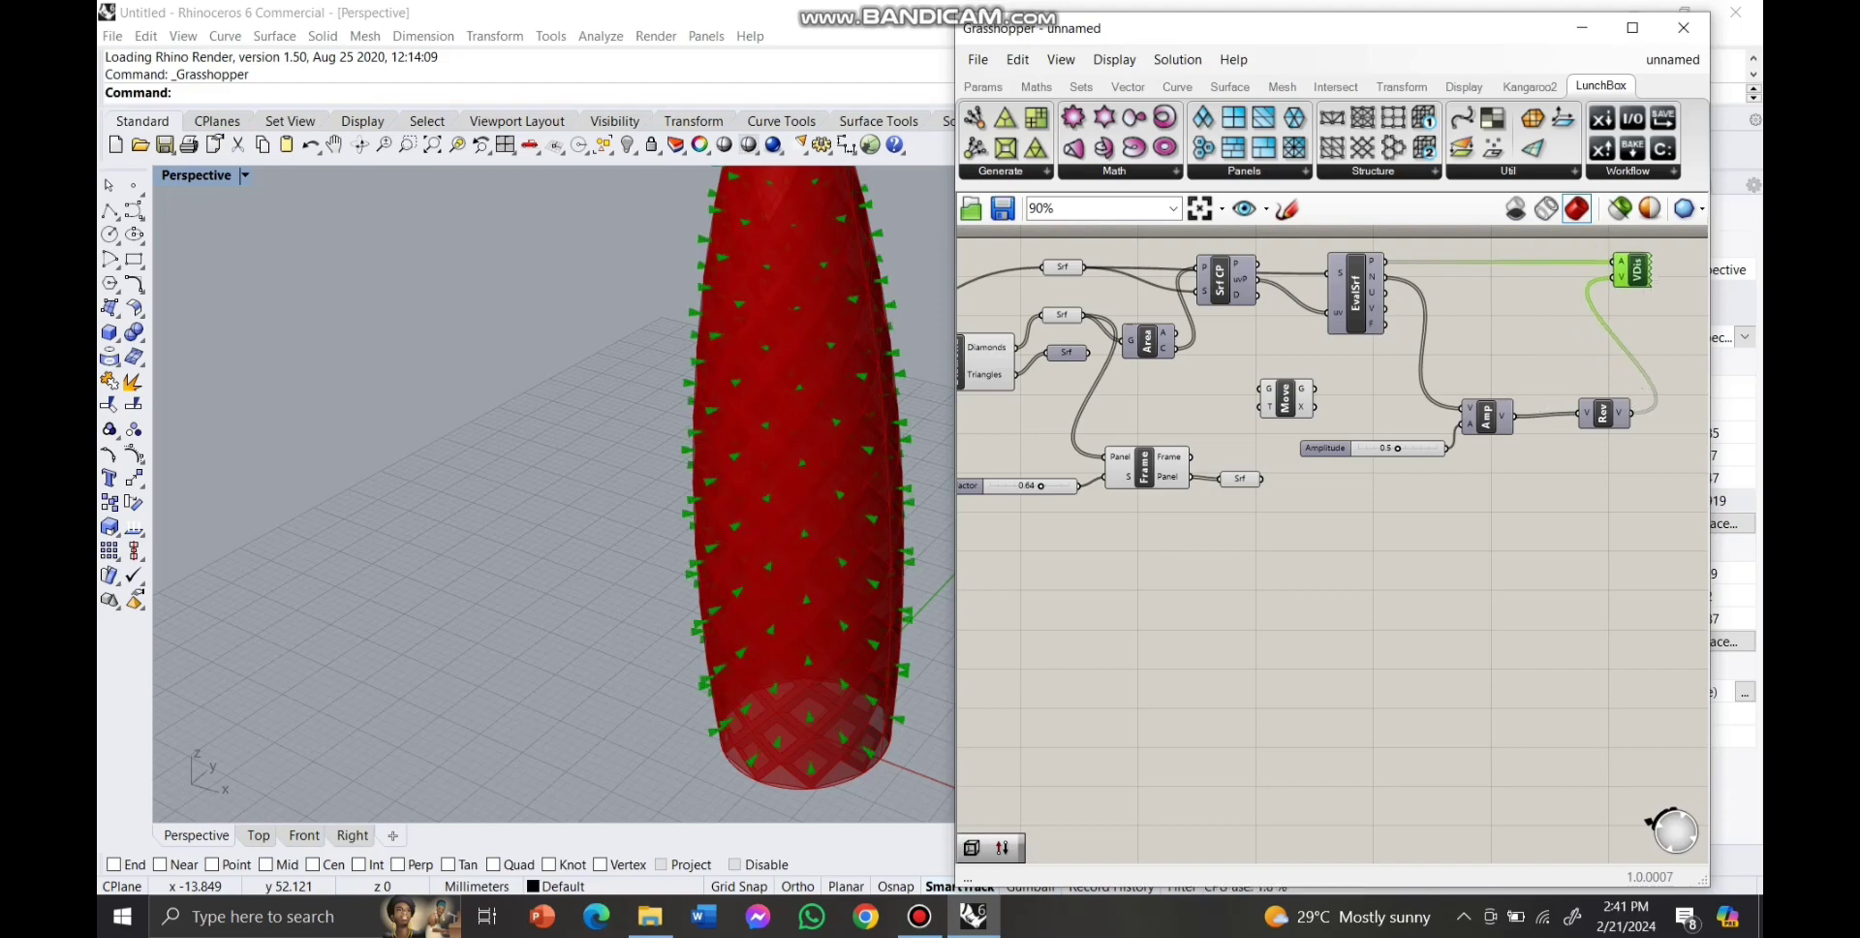
Connect the framed panels' Surface parameter to Move's G input and the Reverse output to its T input.
{"action": "scroll", "coordinate": [809, 460], "scroll_direction": "up", "scroll_amount": 2}
{"action": "left_click_drag", "start_coordinate": [1286, 397], "coordinate": [1345, 532]}
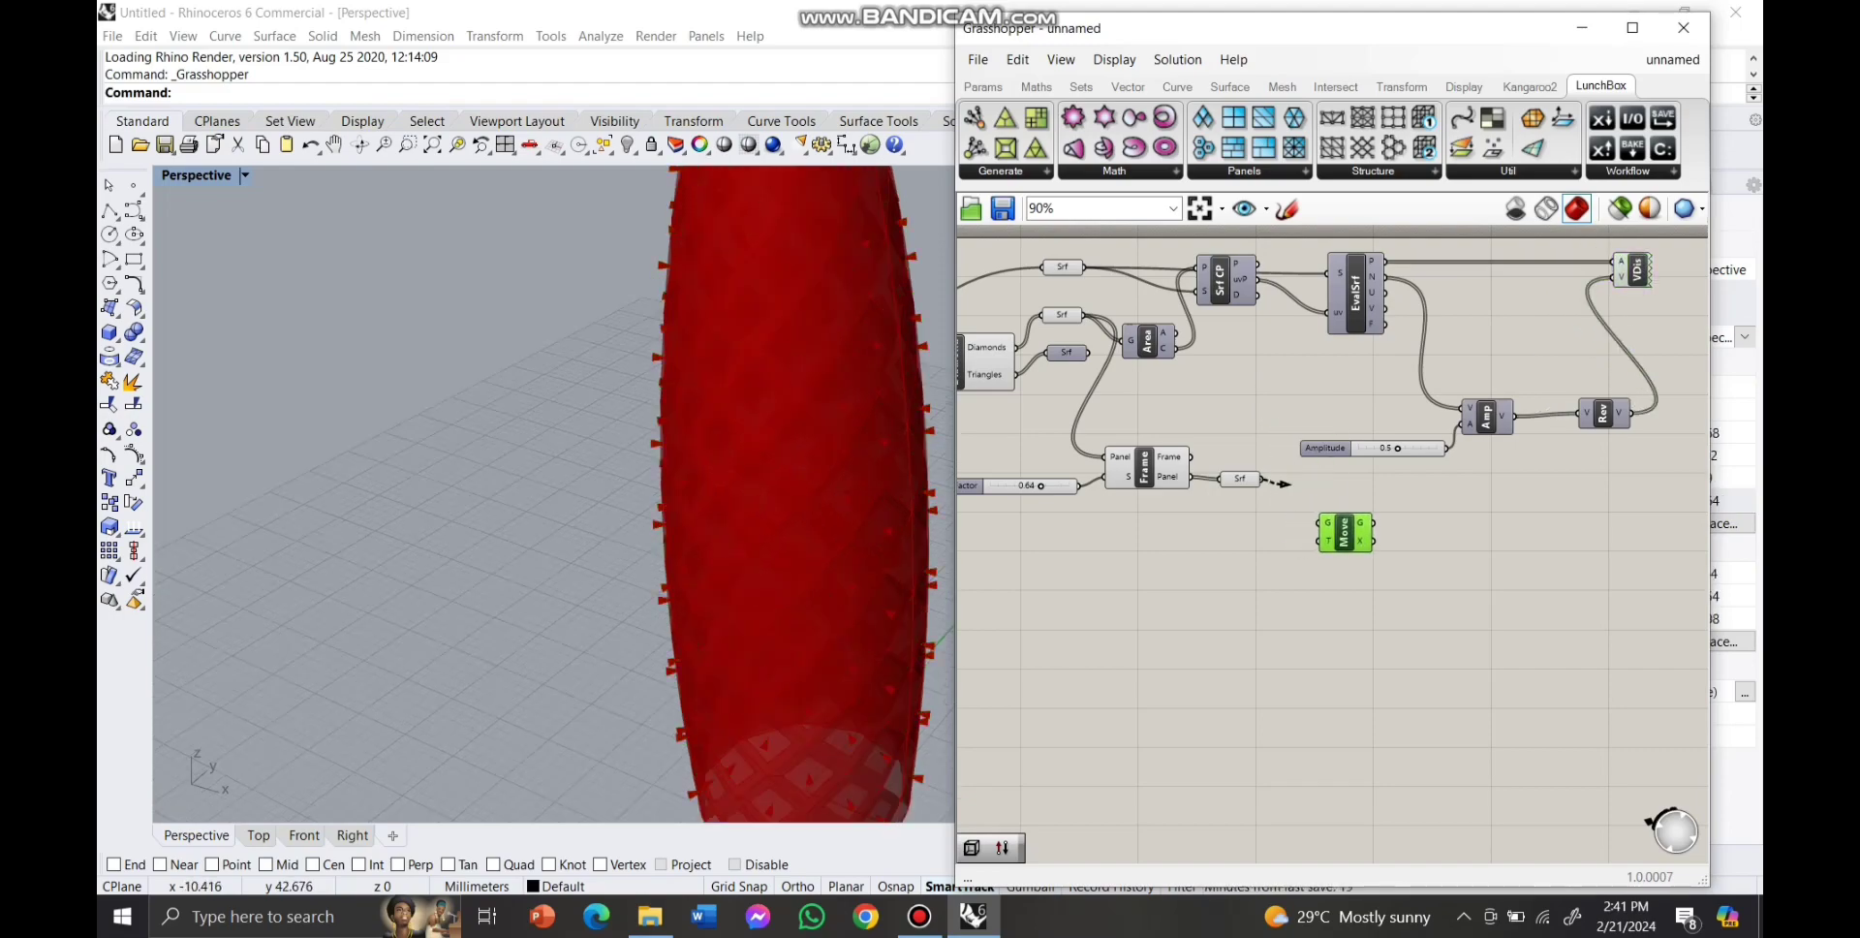
{"action": "left_click_drag", "start_coordinate": [1284, 482], "coordinate": [1635, 414]}
{"action": "left_click_drag", "start_coordinate": [1344, 532], "coordinate": [1483, 511]}
{"action": "left_click", "coordinate": [1432, 593]}
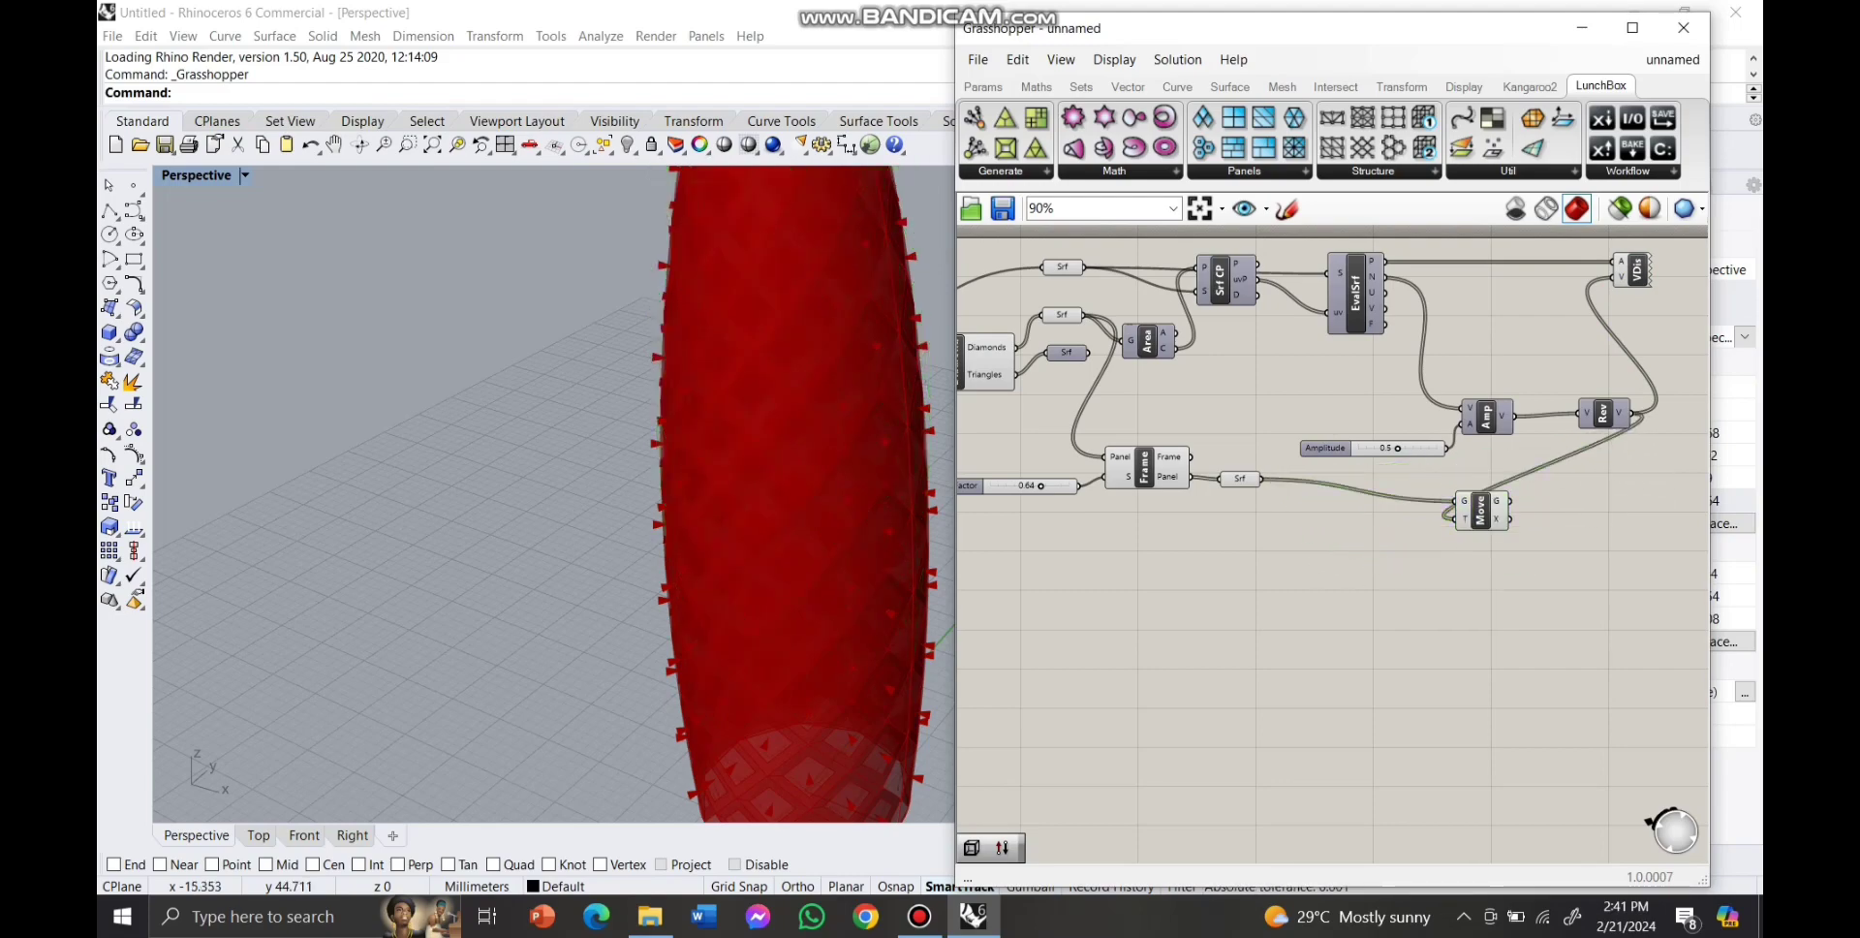
{"action": "scroll", "coordinate": [900, 504], "scroll_direction": "up", "scroll_amount": 5}
{"action": "scroll", "coordinate": [901, 504], "scroll_direction": "down", "scroll_amount": 7}
{"action": "scroll", "coordinate": [891, 504], "scroll_direction": "up", "scroll_amount": 5}
{"action": "scroll", "coordinate": [857, 504], "scroll_direction": "down", "scroll_amount": 7}
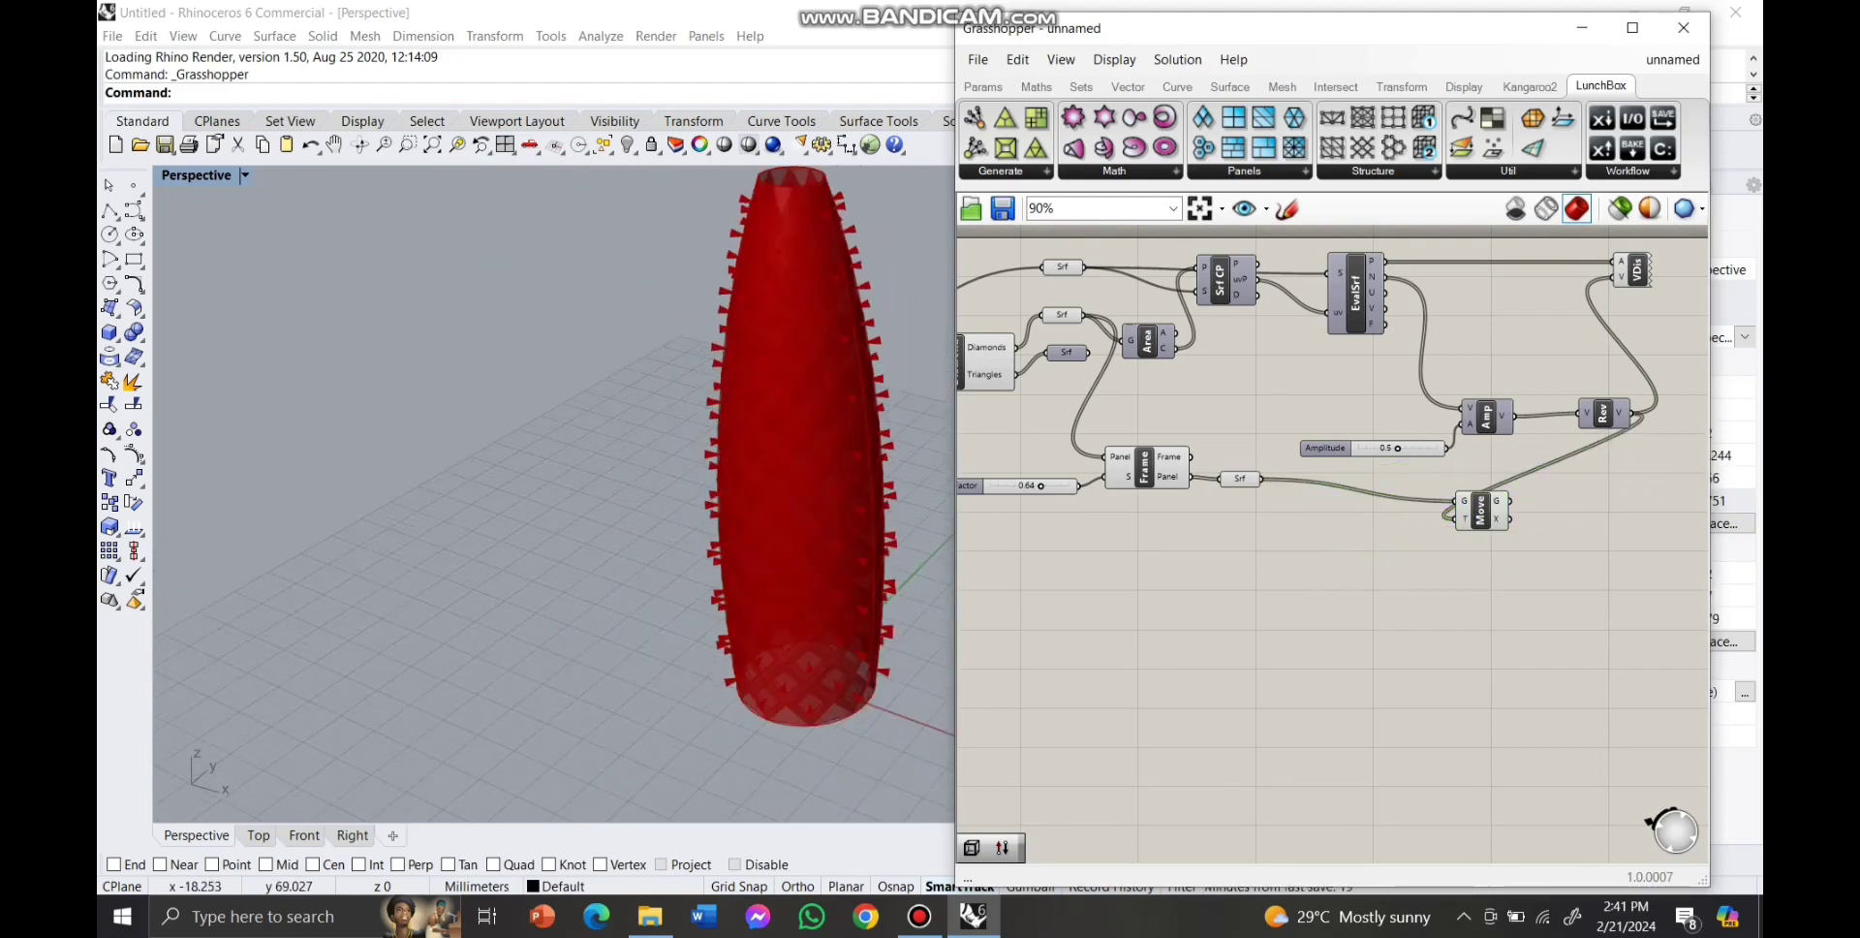
Turn off the preview of the Diamond panel, Panel Frame and other components upstream of them.
{"action": "right_click_drag", "start_coordinate": [1219, 398], "coordinate": [1238, 381]}
{"action": "left_click_drag", "start_coordinate": [1238, 381], "coordinate": [988, 575]}
{"action": "left_click", "coordinate": [1177, 59]}
{"action": "left_click", "coordinate": [1246, 372]}
{"action": "left_click", "coordinate": [1245, 392]}
{"action": "scroll", "coordinate": [1235, 416], "scroll_direction": "down", "scroll_amount": 2}
{"action": "scroll", "coordinate": [969, 468], "scroll_direction": "up", "scroll_amount": 2}
{"action": "left_click_drag", "start_coordinate": [1145, 244], "coordinate": [977, 396]}
{"action": "left_click", "coordinate": [1177, 60]}
{"action": "left_click", "coordinate": [1247, 372]}
{"action": "left_click", "coordinate": [1246, 387]}
{"action": "scroll", "coordinate": [1162, 417], "scroll_direction": "down", "scroll_amount": 1}
{"action": "scroll", "coordinate": [1589, 432], "scroll_direction": "down", "scroll_amount": 2}
{"action": "scroll", "coordinate": [1046, 446], "scroll_direction": "up", "scroll_amount": 4}
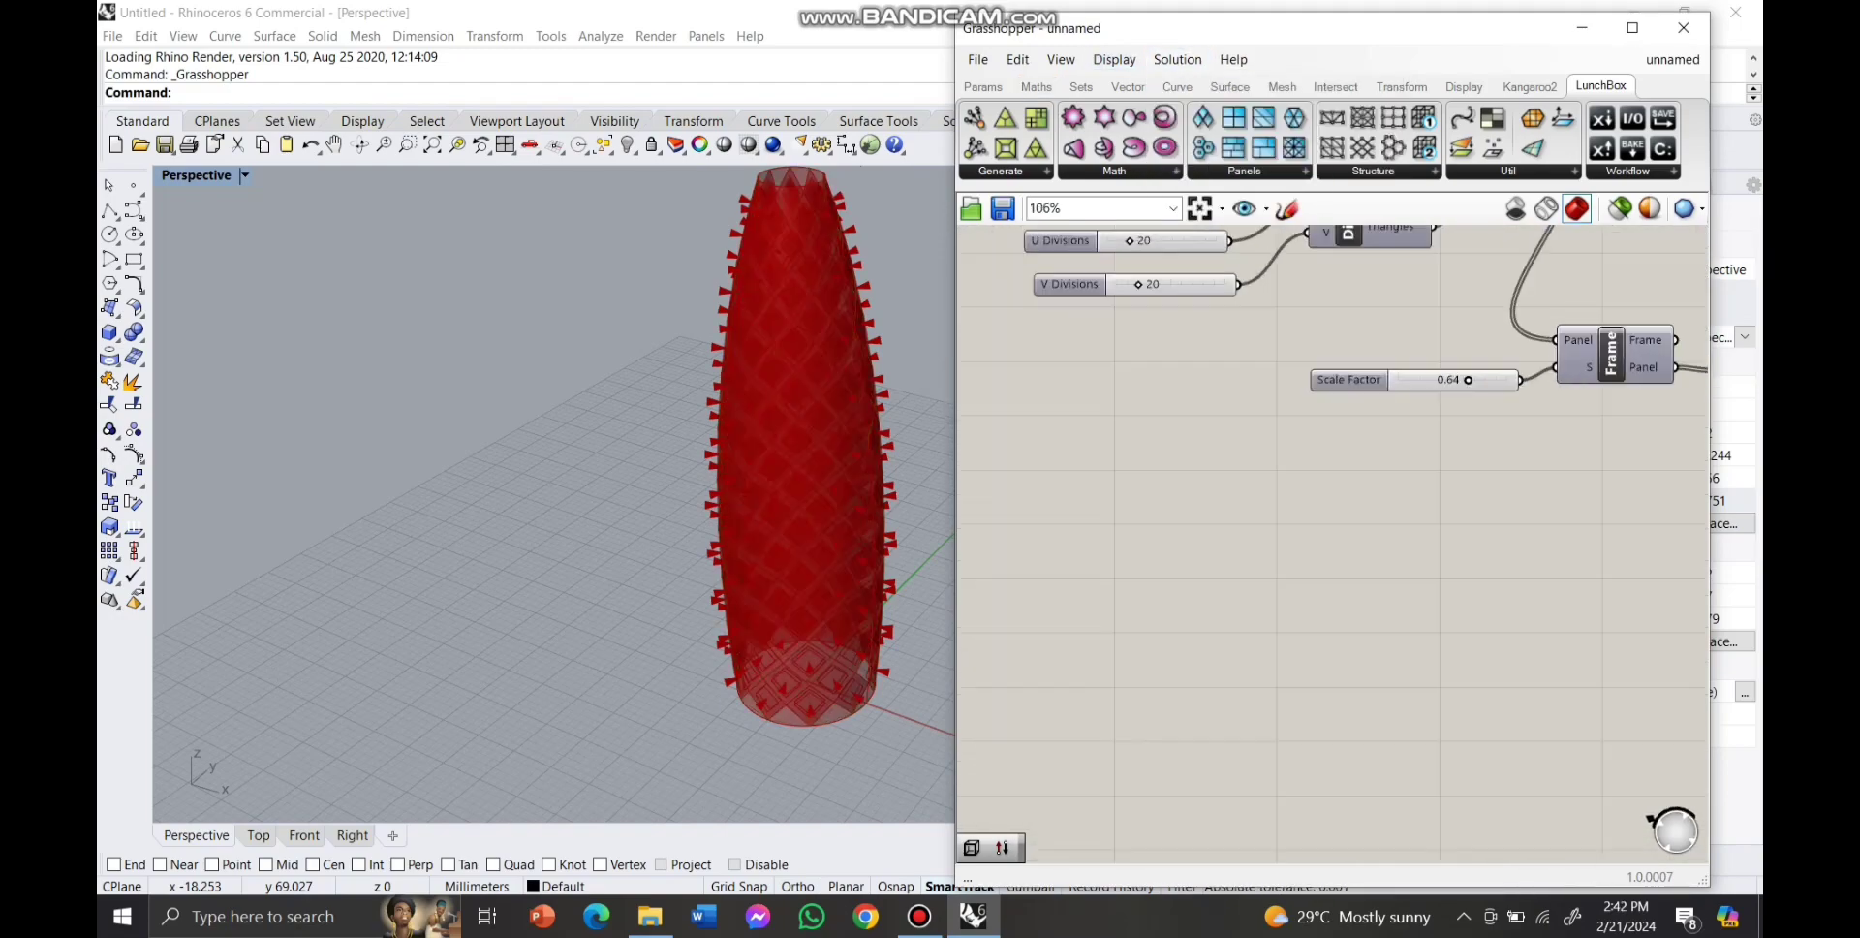
Add a Brep Wireframe component below the Panel Frame and connect the diamonds' Surface parameter to its B input.
{"action": "scroll", "coordinate": [1300, 443], "scroll_direction": "down", "scroll_amount": 2}
{"action": "double_click", "coordinate": [1353, 467]}
{"action": "type", "text": "wire"}
{"action": "left_click", "coordinate": [1353, 436]}
{"action": "left_click_drag", "start_coordinate": [1353, 467], "coordinate": [1528, 469]}
{"action": "scroll", "coordinate": [1375, 277], "scroll_direction": "down", "scroll_amount": 2}
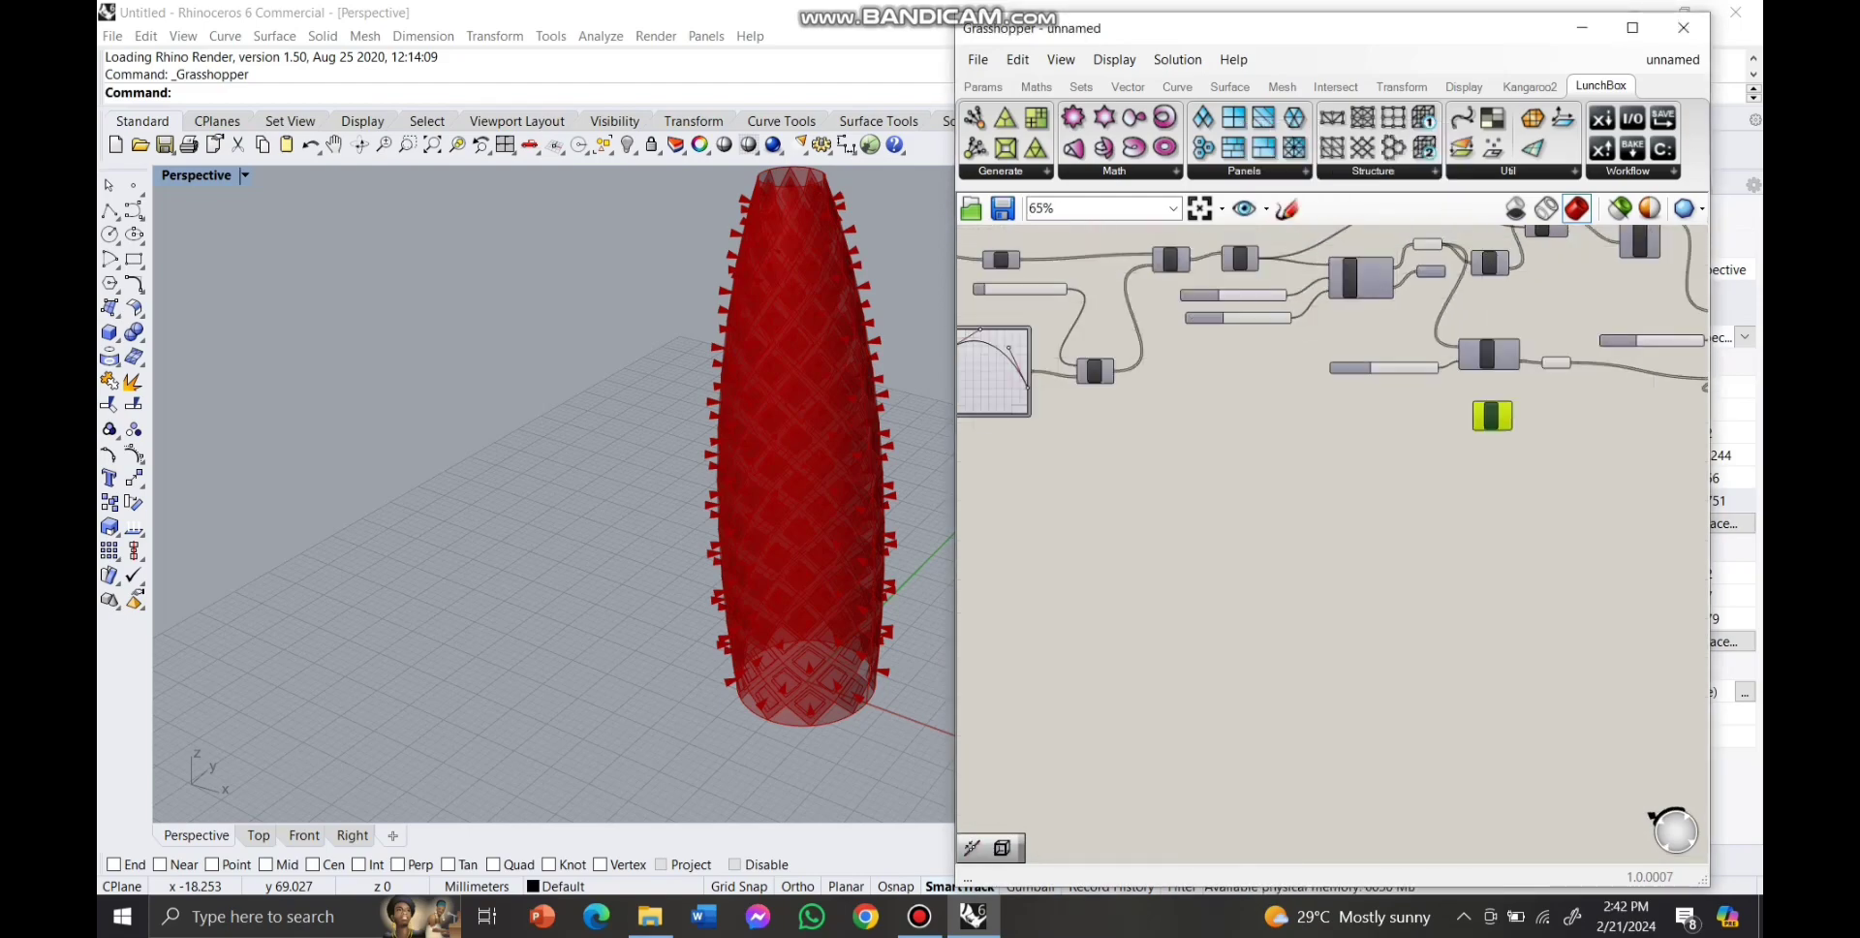
{"action": "left_click_drag", "start_coordinate": [1468, 405], "coordinate": [1474, 408]}
{"action": "scroll", "coordinate": [1472, 408], "scroll_direction": "up", "scroll_amount": 6}
{"action": "left_click", "coordinate": [1361, 451]}
{"action": "scroll", "coordinate": [1320, 449], "scroll_direction": "down", "scroll_amount": 6}
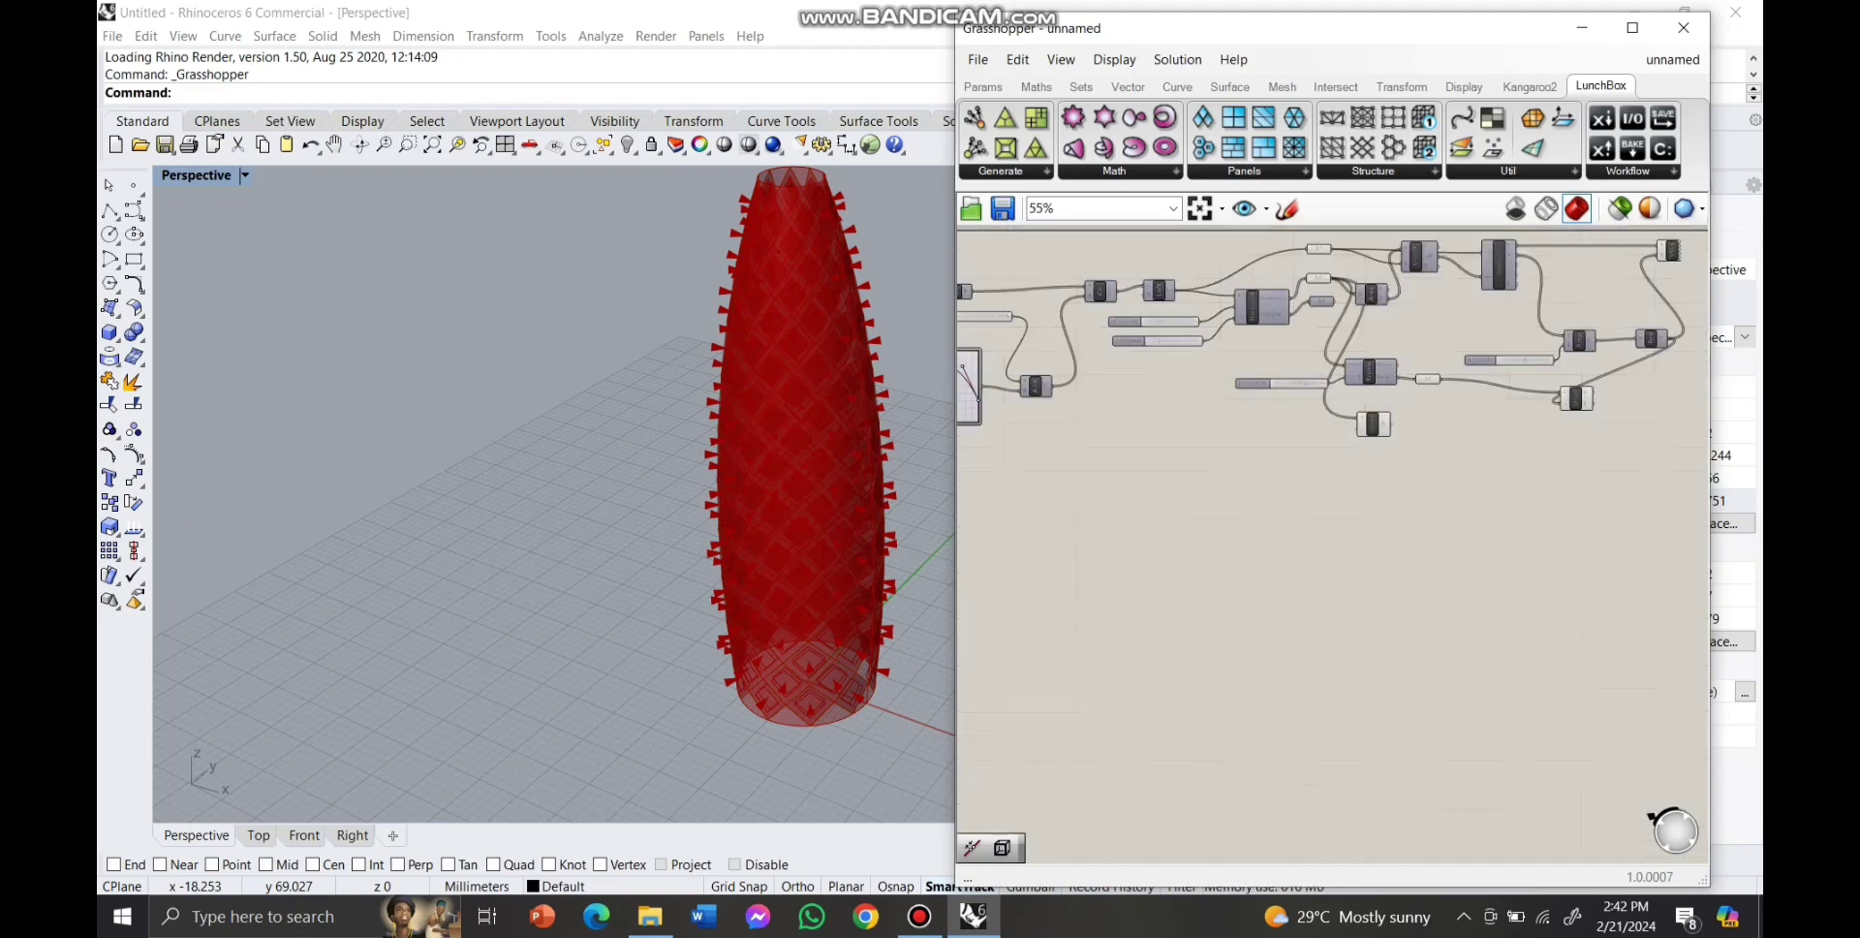
Add a Brep Wireframe component fed by Move's geometry output and place the diamonds' wireframe component directly below it.
{"action": "scroll", "coordinate": [1637, 562], "scroll_direction": "up", "scroll_amount": 1}
{"action": "scroll", "coordinate": [1638, 352], "scroll_direction": "up", "scroll_amount": 4}
{"action": "double_click", "coordinate": [1617, 359]}
{"action": "type", "text": "wire"}
{"action": "left_click", "coordinate": [1617, 329]}
{"action": "left_click_drag", "start_coordinate": [1617, 358], "coordinate": [1632, 368]}
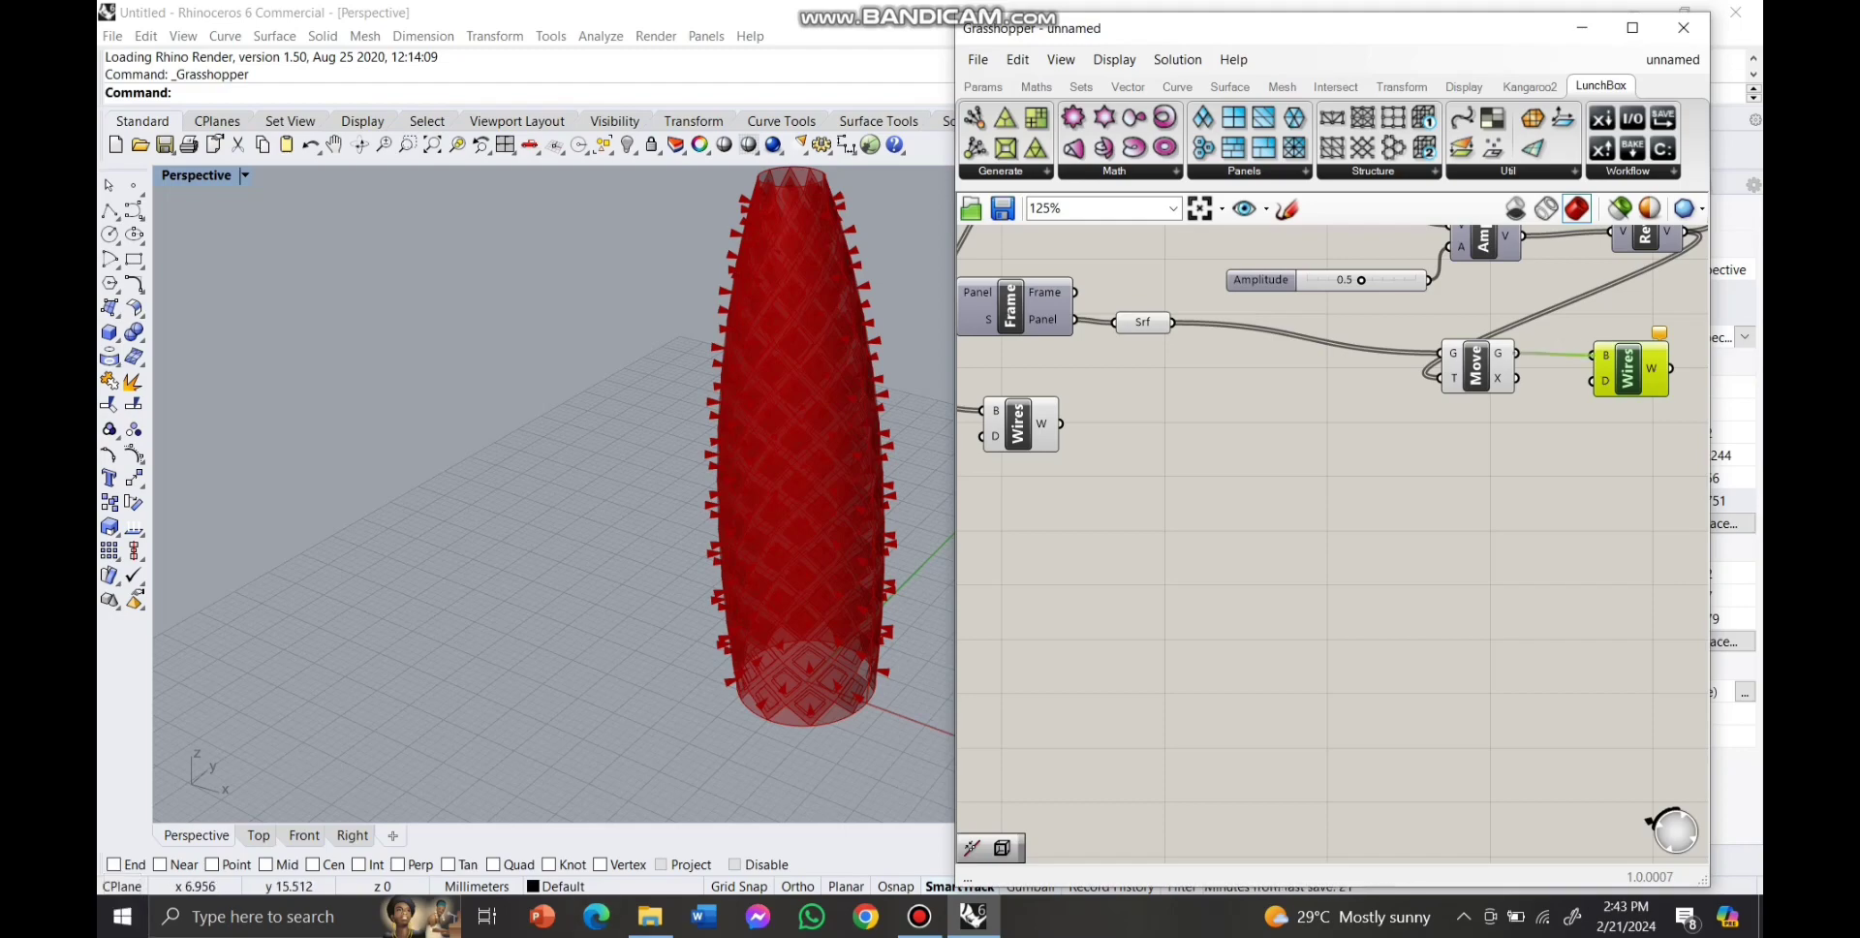
{"action": "scroll", "coordinate": [1199, 312], "scroll_direction": "down", "scroll_amount": 6}
{"action": "left_click_drag", "start_coordinate": [1131, 354], "coordinate": [1367, 367]}
{"action": "scroll", "coordinate": [1383, 327], "scroll_direction": "up", "scroll_amount": 5}
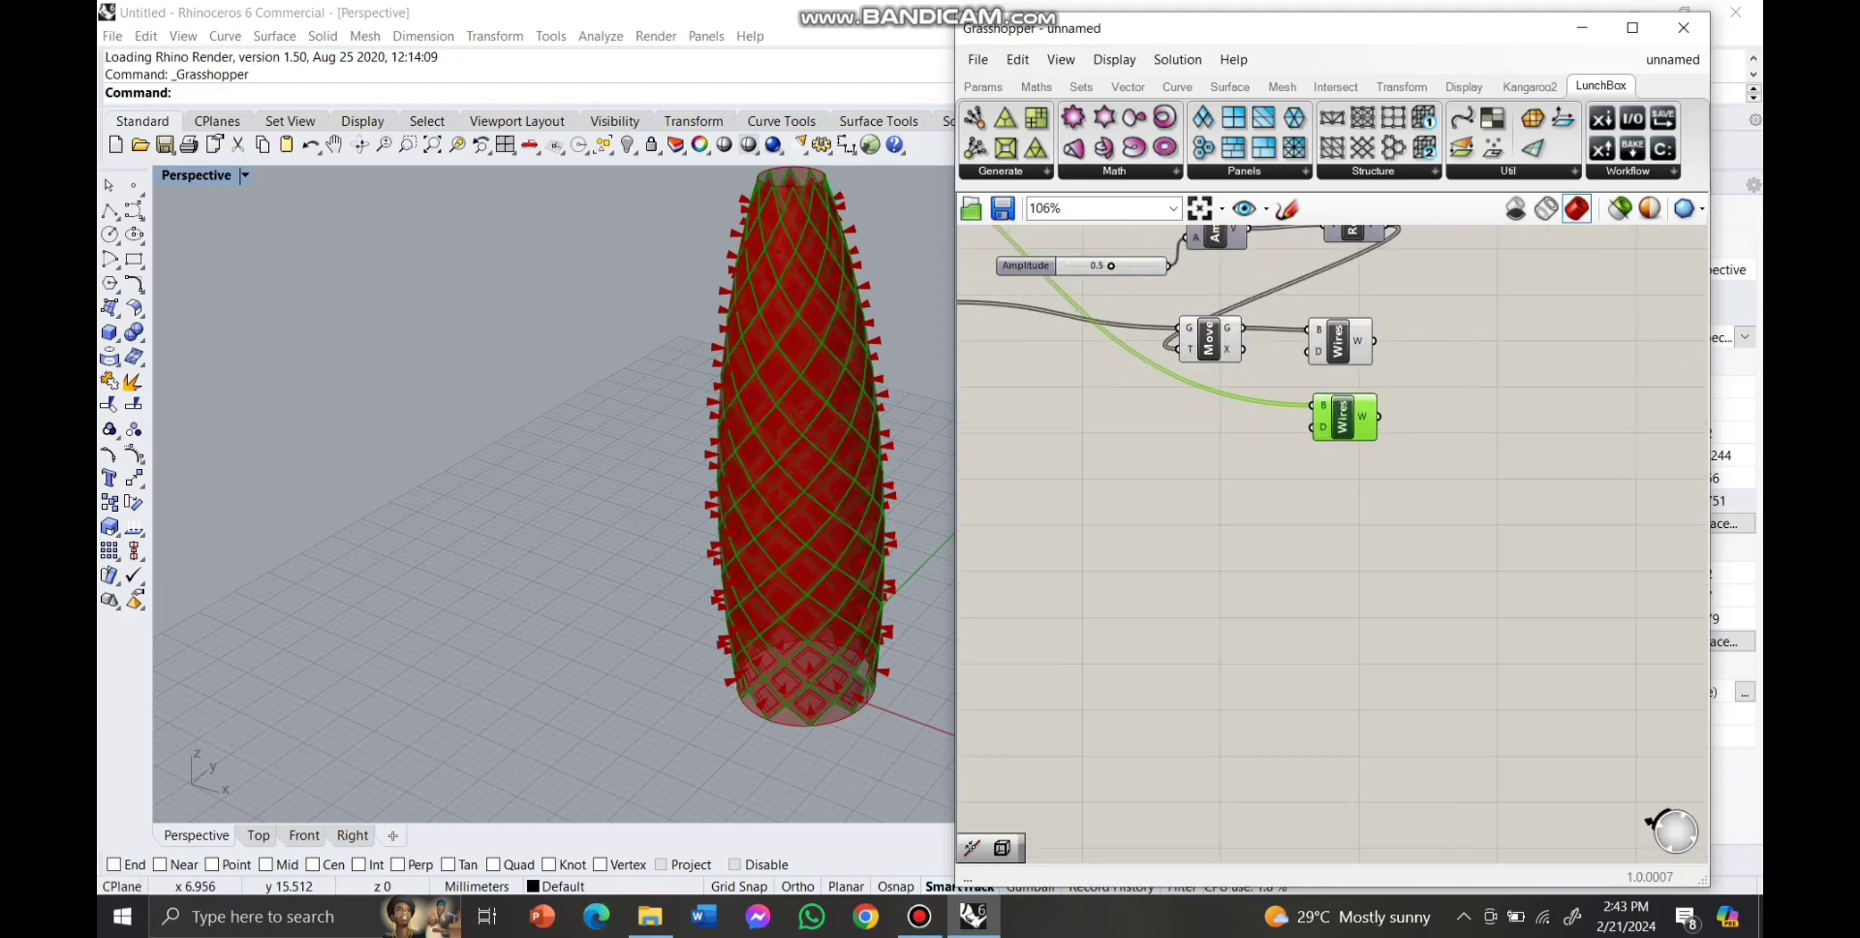
Add a Join Curves component and connect the moved panels' wireframe output to its C input.
{"action": "double_click", "coordinate": [1460, 332]}
{"action": "type", "text": "joi"}
{"action": "left_click", "coordinate": [1440, 300]}
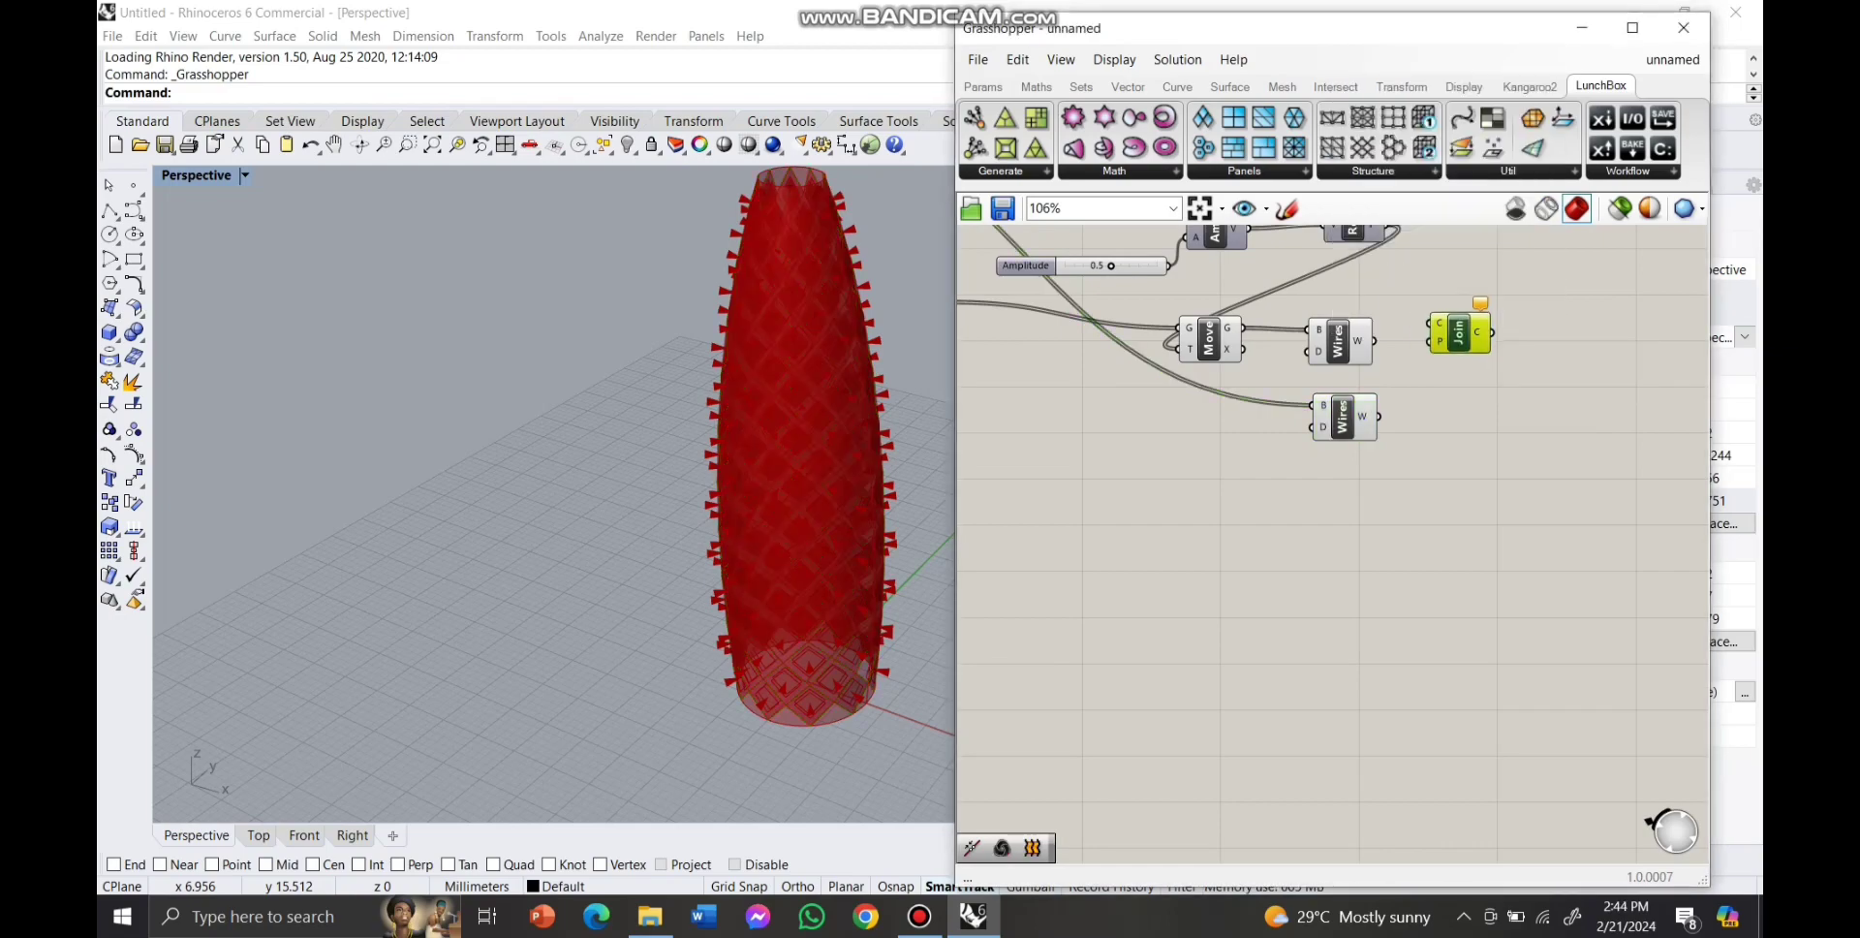
{"action": "left_click_drag", "start_coordinate": [1406, 340], "coordinate": [1431, 323]}
{"action": "double_click", "coordinate": [1448, 412]}
{"action": "type", "text": "join"}
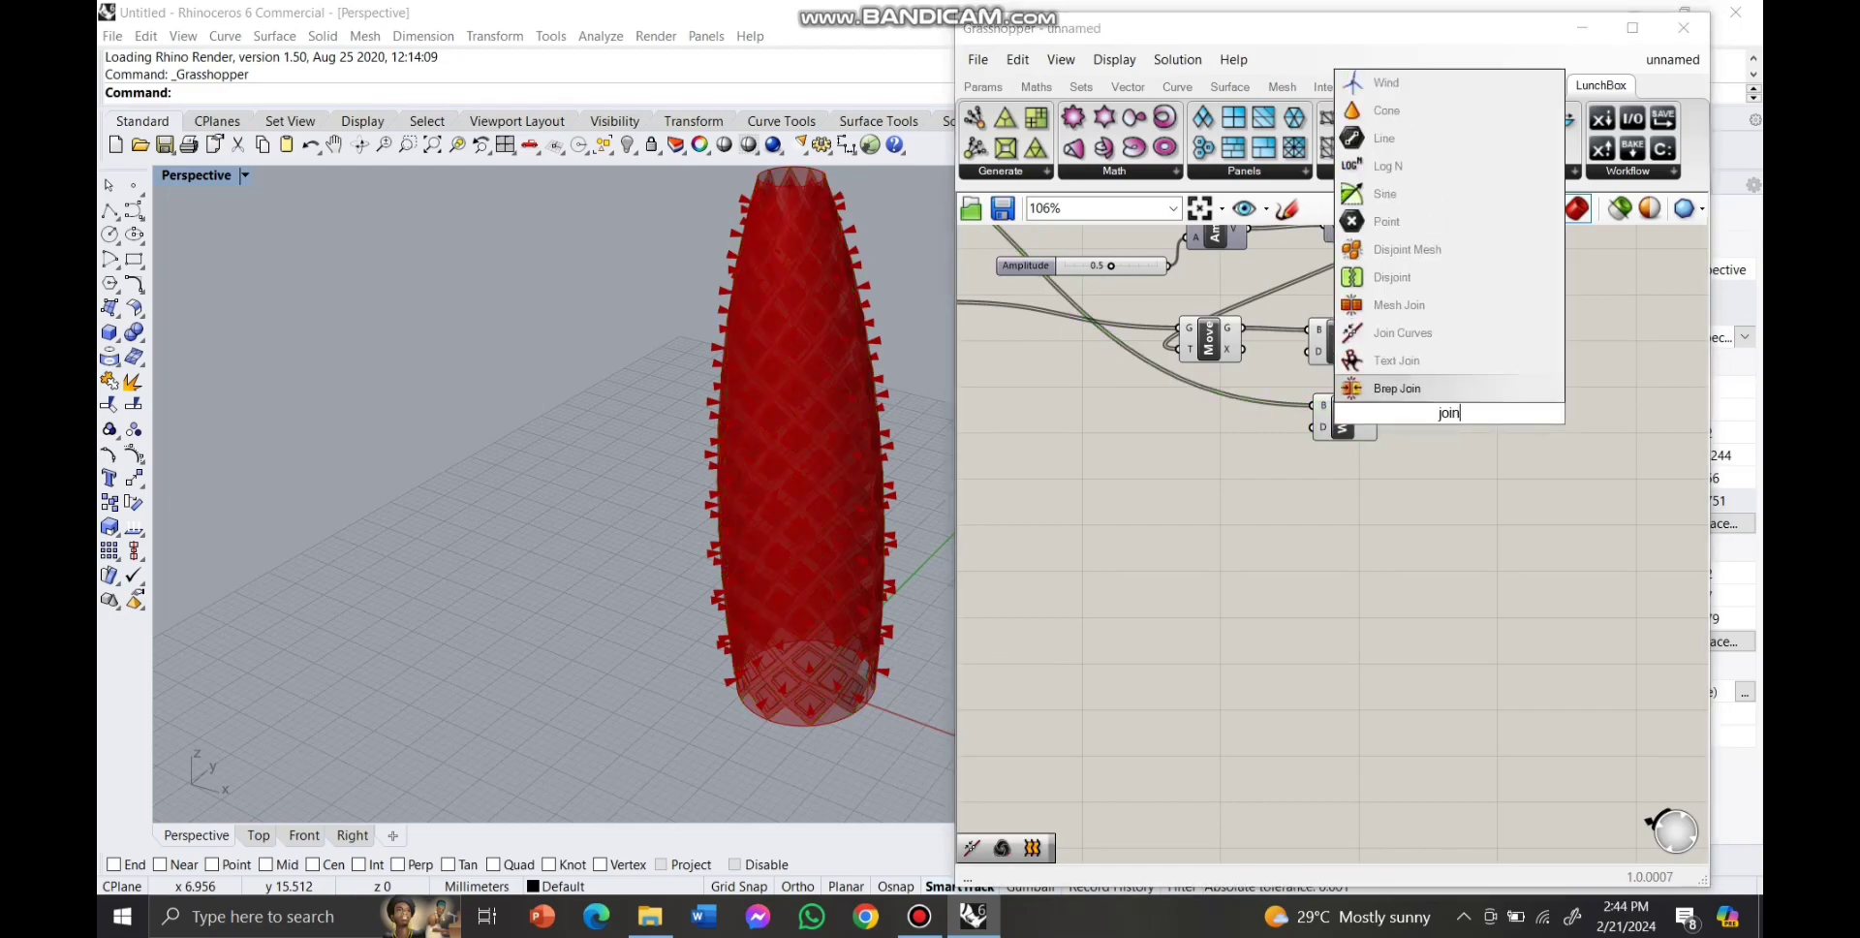
{"action": "key", "text": "Return"}
{"action": "key", "text": "Delete"}
Add a second Join Curves component and connect the diamonds' wireframe output to its C input.
{"action": "double_click", "coordinate": [1449, 412]}
{"action": "type", "text": "jo"}
{"action": "key", "text": "Return"}
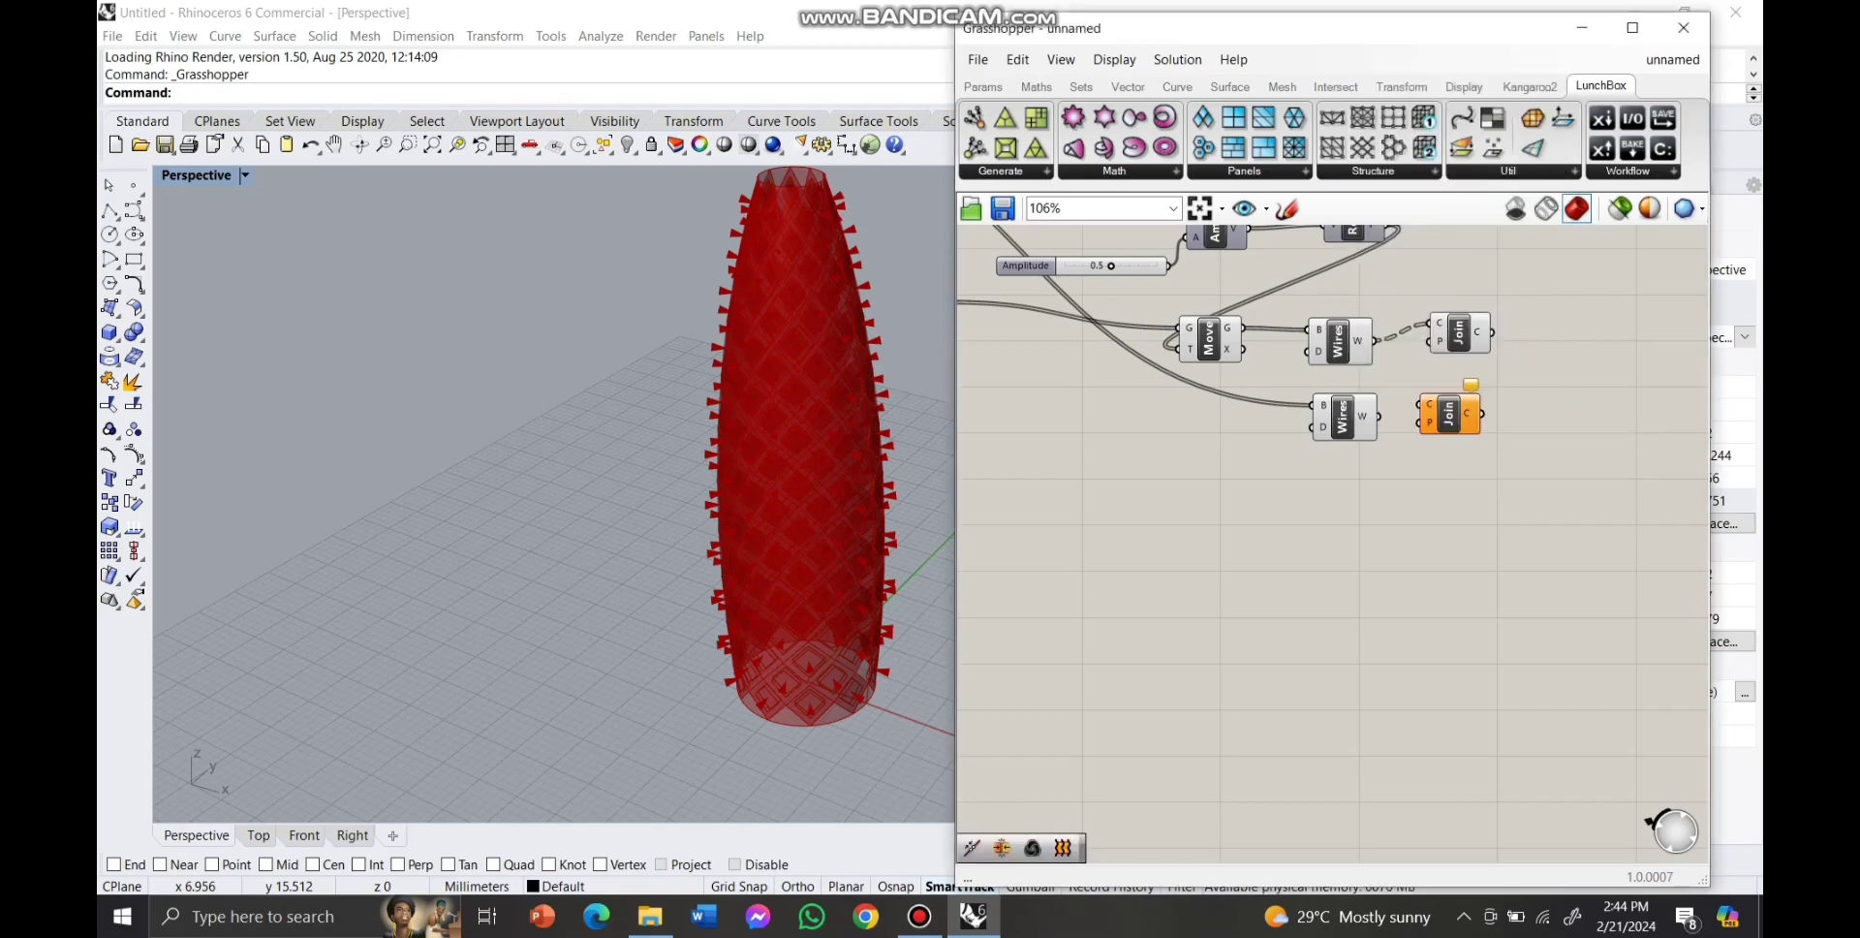
{"action": "left_click_drag", "start_coordinate": [1379, 416], "coordinate": [1419, 404]}
{"action": "left_click_drag", "start_coordinate": [1449, 414], "coordinate": [1465, 414]}
Add a Weave component and connect the moved panels' joined curves to input 0 and the diamonds' joined curves to input 1.
{"action": "double_click", "coordinate": [1549, 364]}
{"action": "type", "text": "weav"}
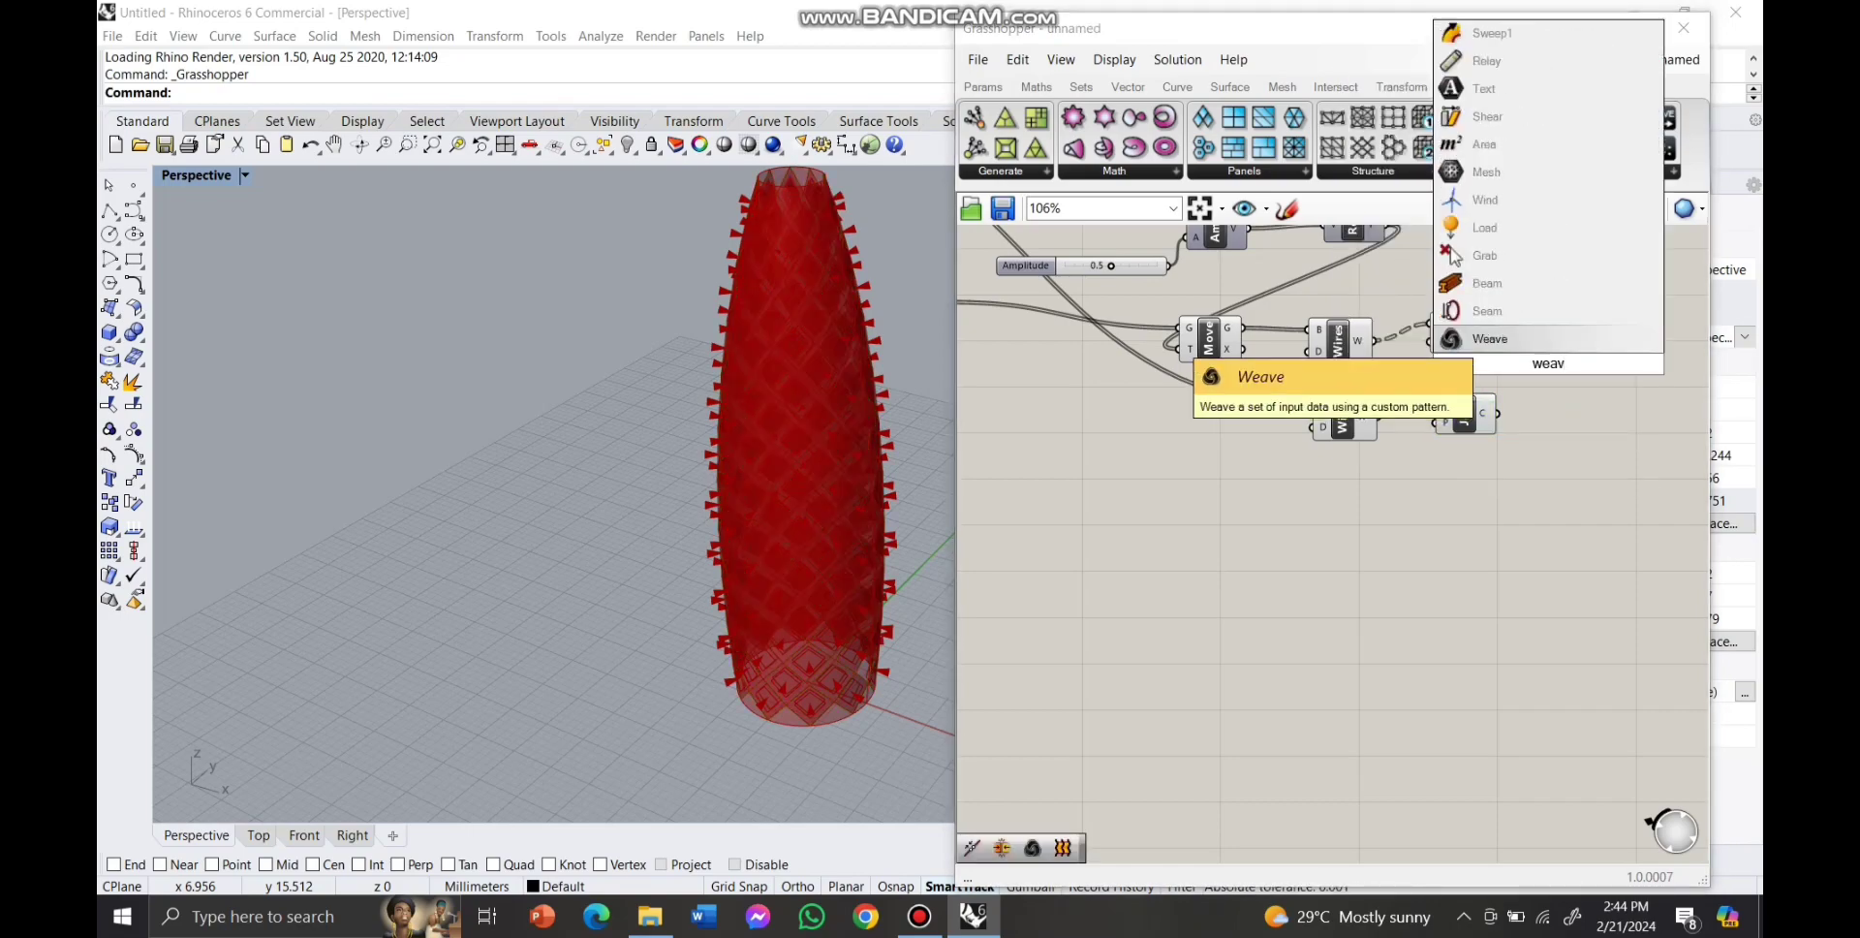
{"action": "left_click", "coordinate": [1492, 339]}
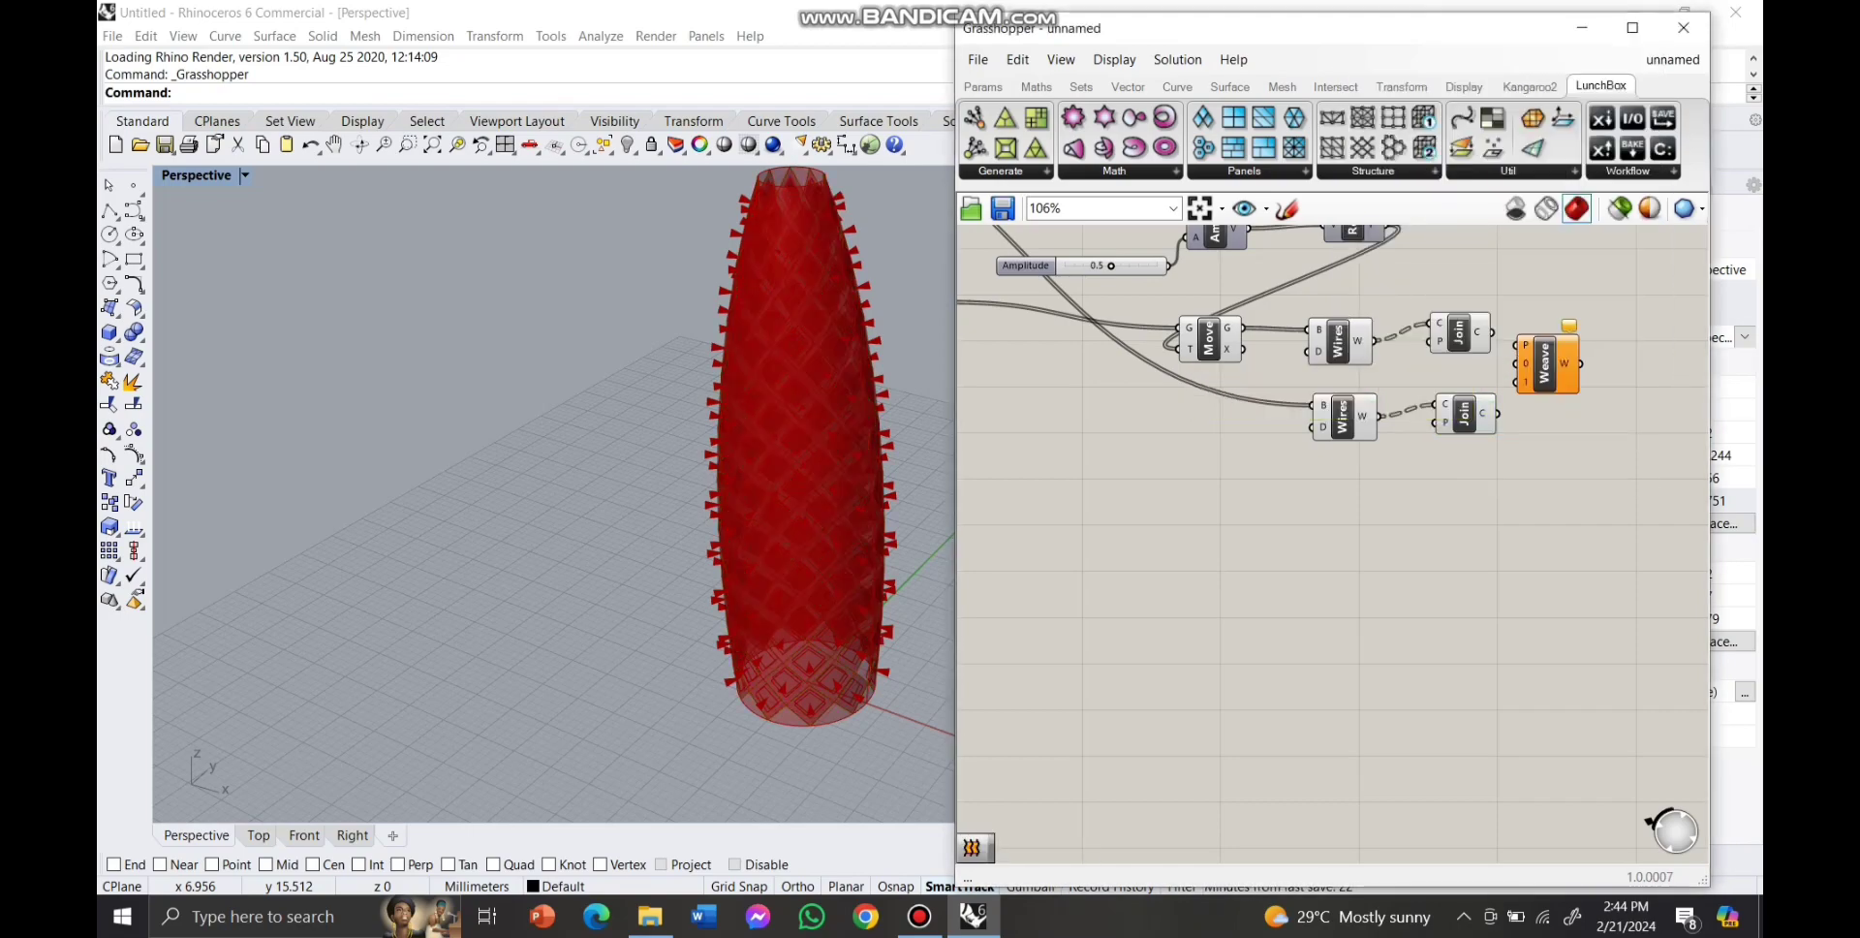
{"action": "left_click_drag", "start_coordinate": [1549, 364], "coordinate": [1573, 368]}
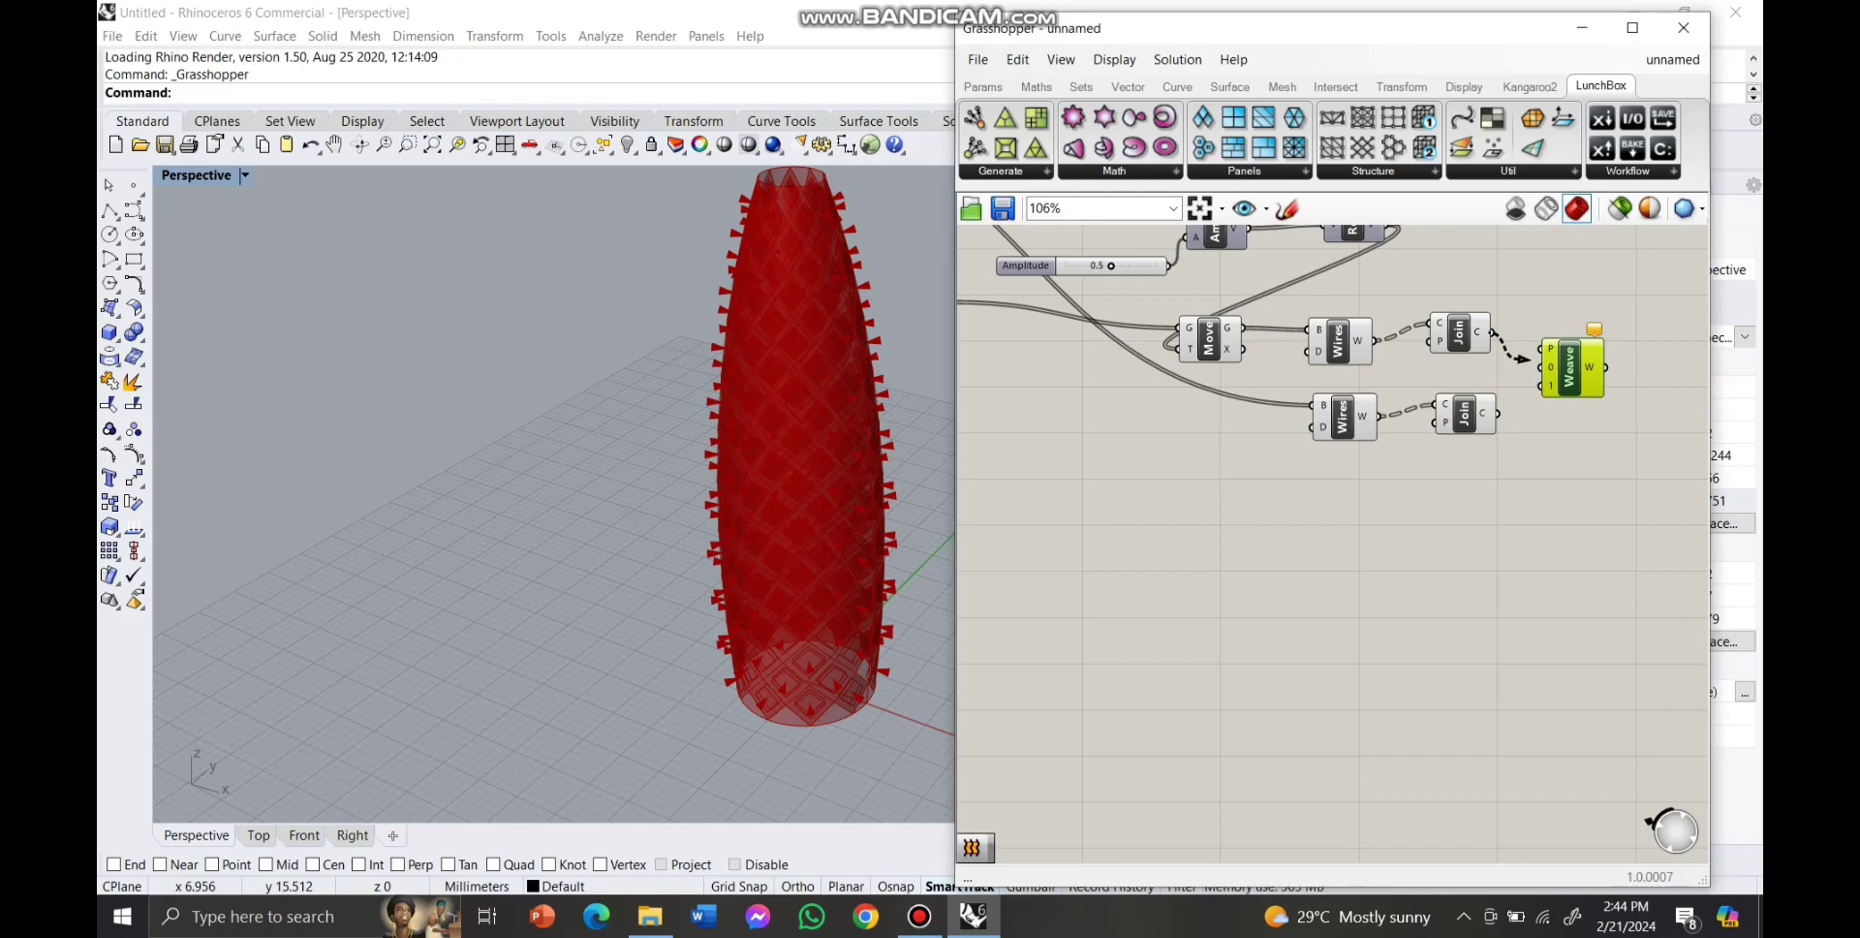
{"action": "scroll", "coordinate": [1177, 343], "scroll_direction": "down", "scroll_amount": 3}
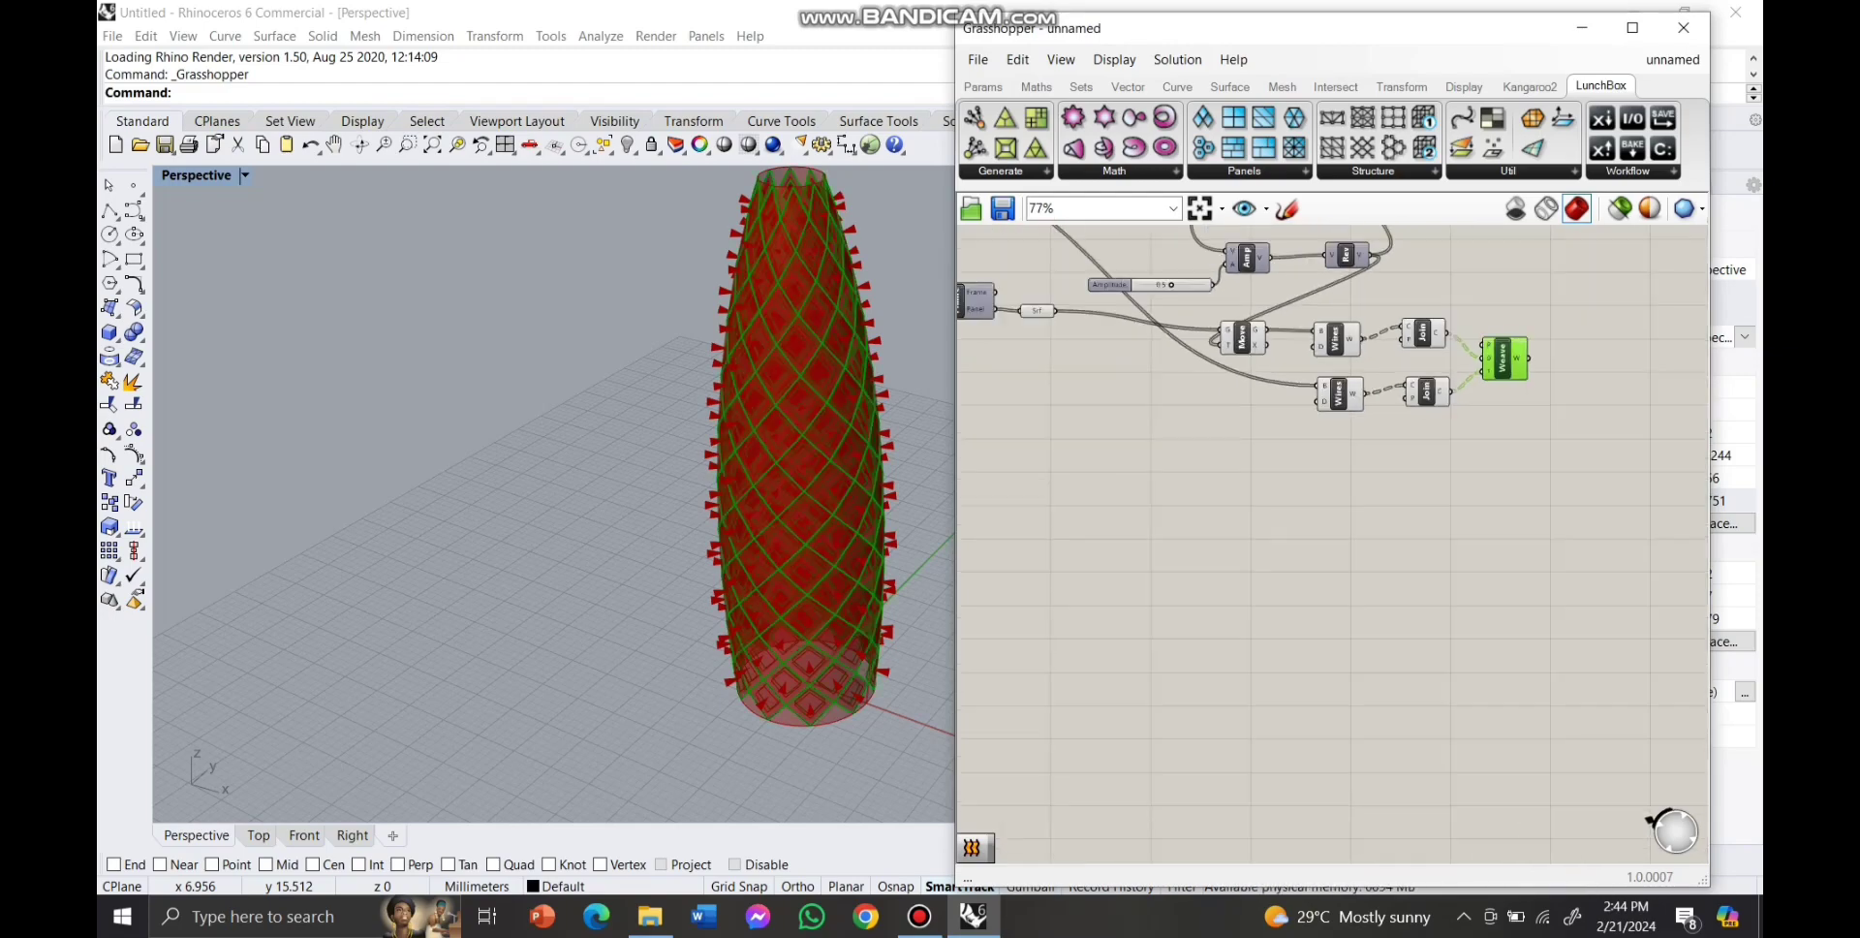
{"action": "scroll", "coordinate": [1588, 350], "scroll_direction": "up", "scroll_amount": 1}
{"action": "scroll", "coordinate": [1588, 350], "scroll_direction": "up", "scroll_amount": 1}
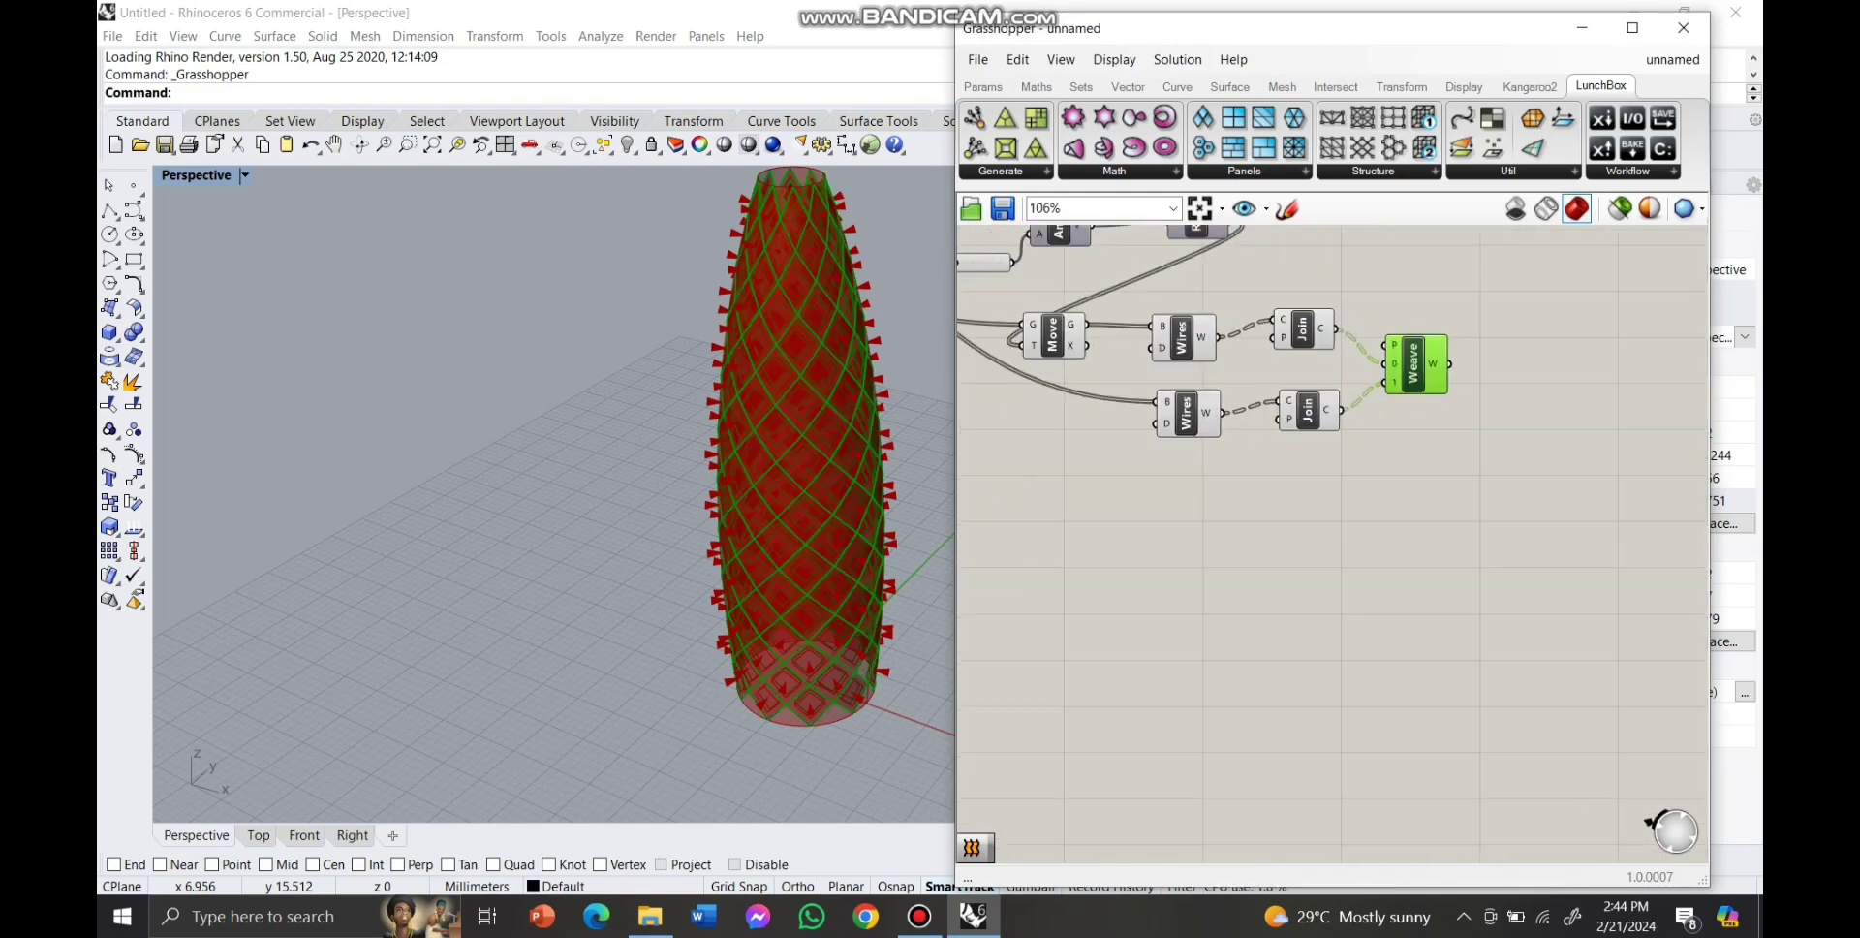
Add a Loft component after the Weave component and connect the woven curves to its C input.
{"action": "double_click", "coordinate": [1538, 337]}
{"action": "type", "text": "loft"}
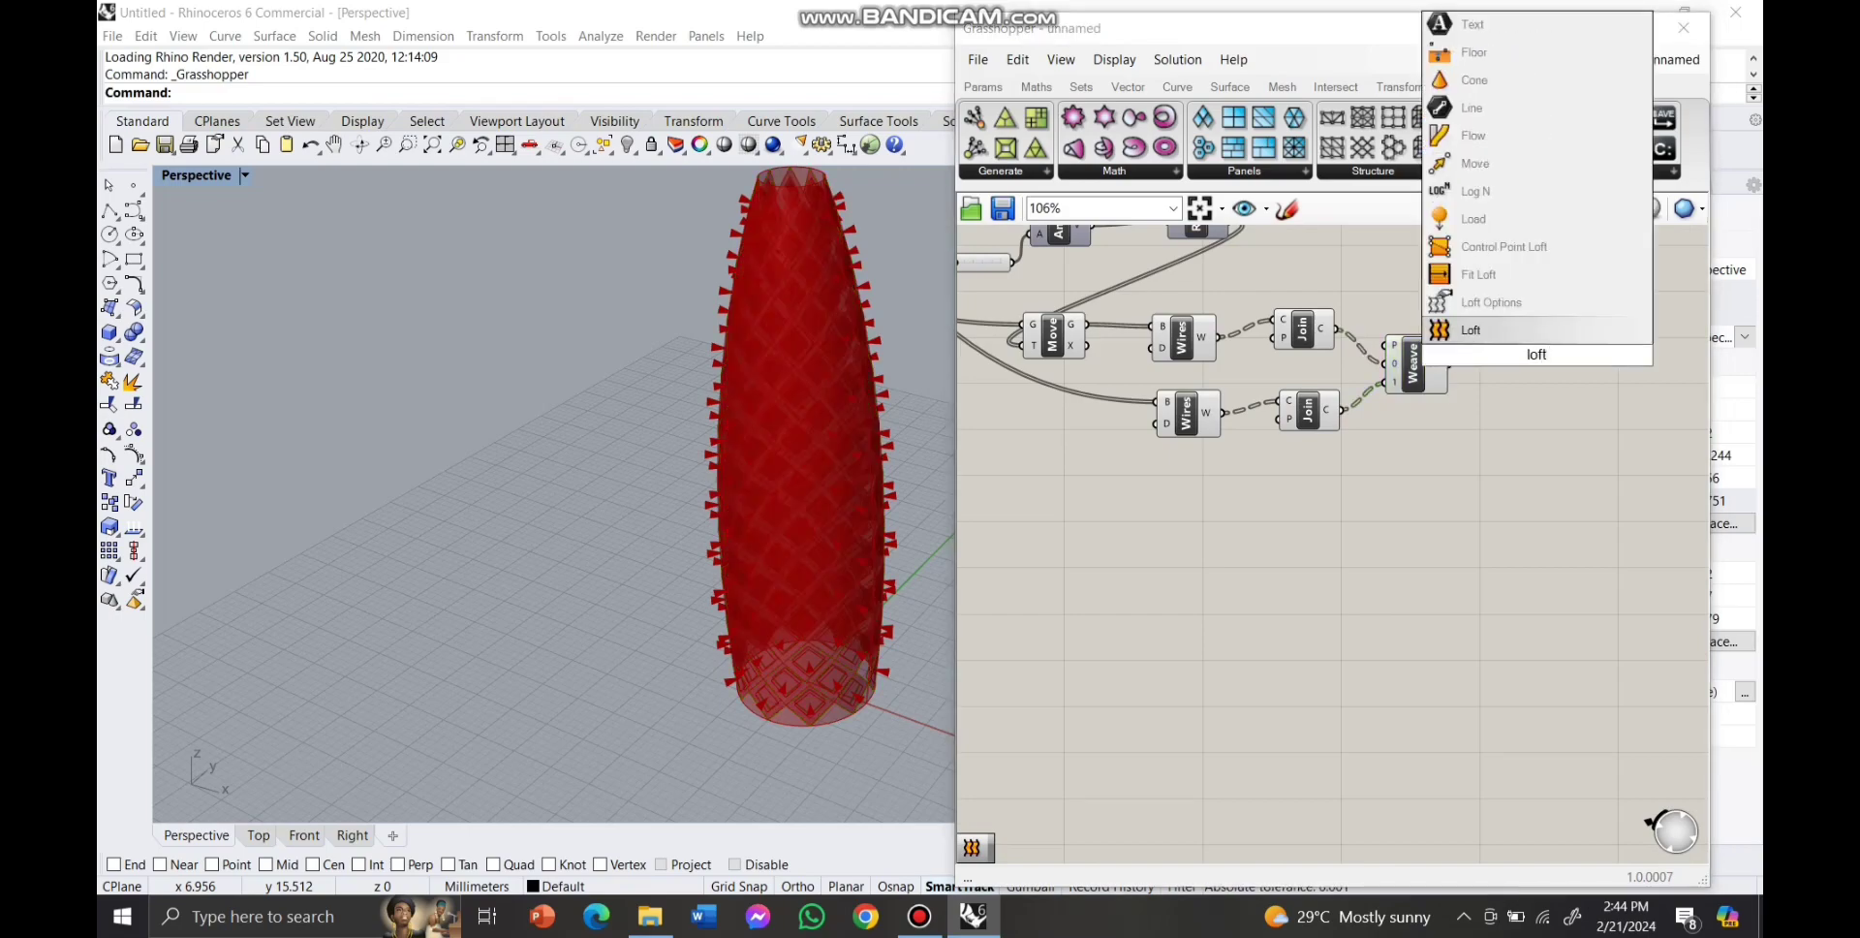
{"action": "key", "text": "Return"}
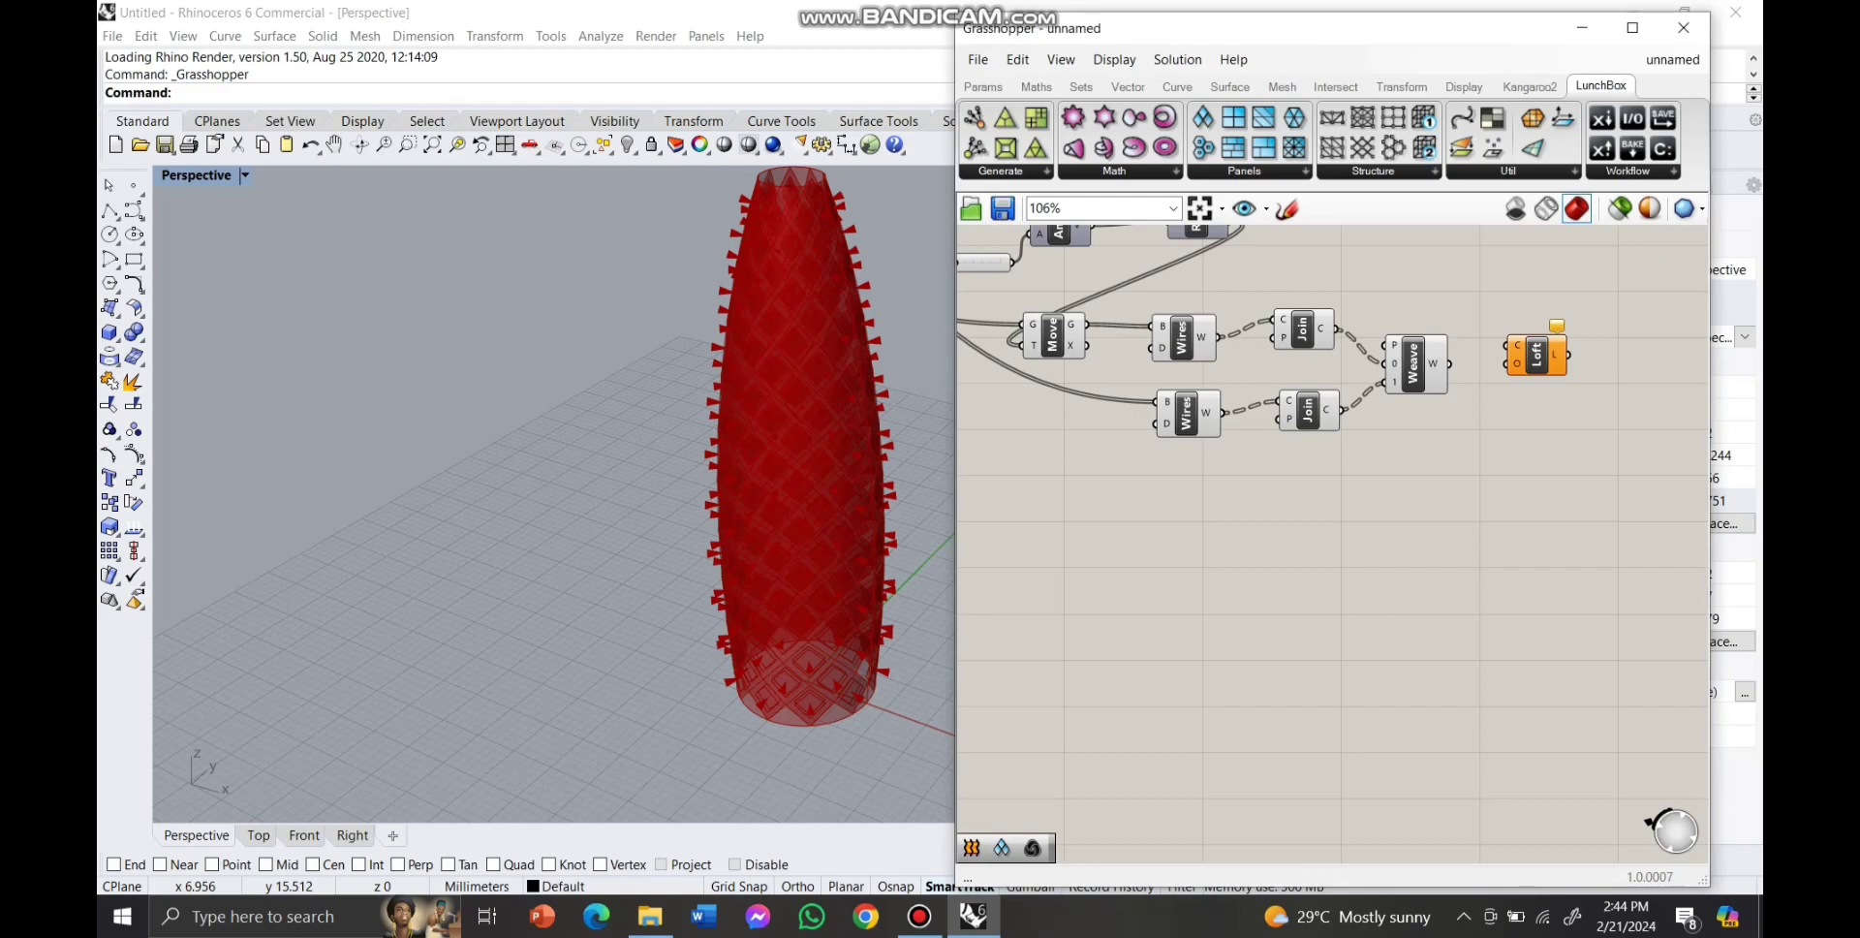
{"action": "left_click_drag", "start_coordinate": [1448, 363], "coordinate": [1509, 346]}
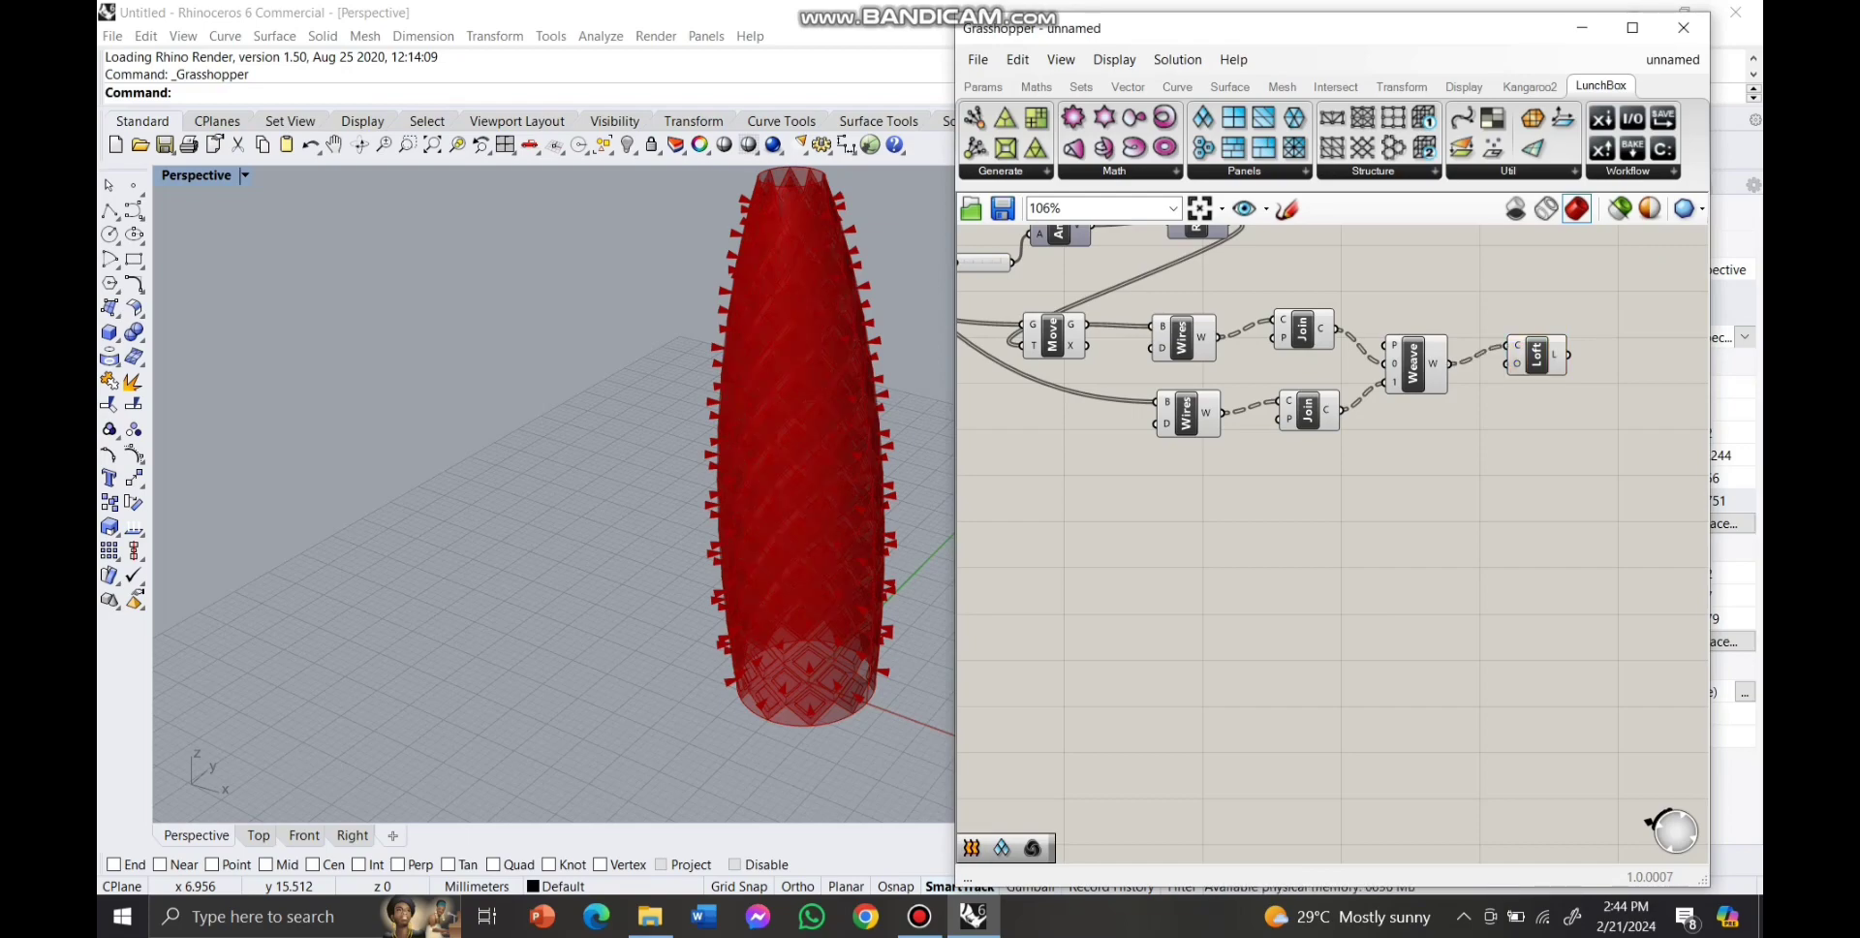
Turn off the preview of all components upstream of the final Loft so only the lofted frames are displayed.
{"action": "scroll", "coordinate": [1460, 449], "scroll_direction": "down", "scroll_amount": 5}
{"action": "left_click_drag", "start_coordinate": [1458, 380], "coordinate": [958, 573]}
{"action": "scroll", "coordinate": [1461, 264], "scroll_direction": "down", "scroll_amount": 1}
{"action": "scroll", "coordinate": [1463, 257], "scroll_direction": "down", "scroll_amount": 1}
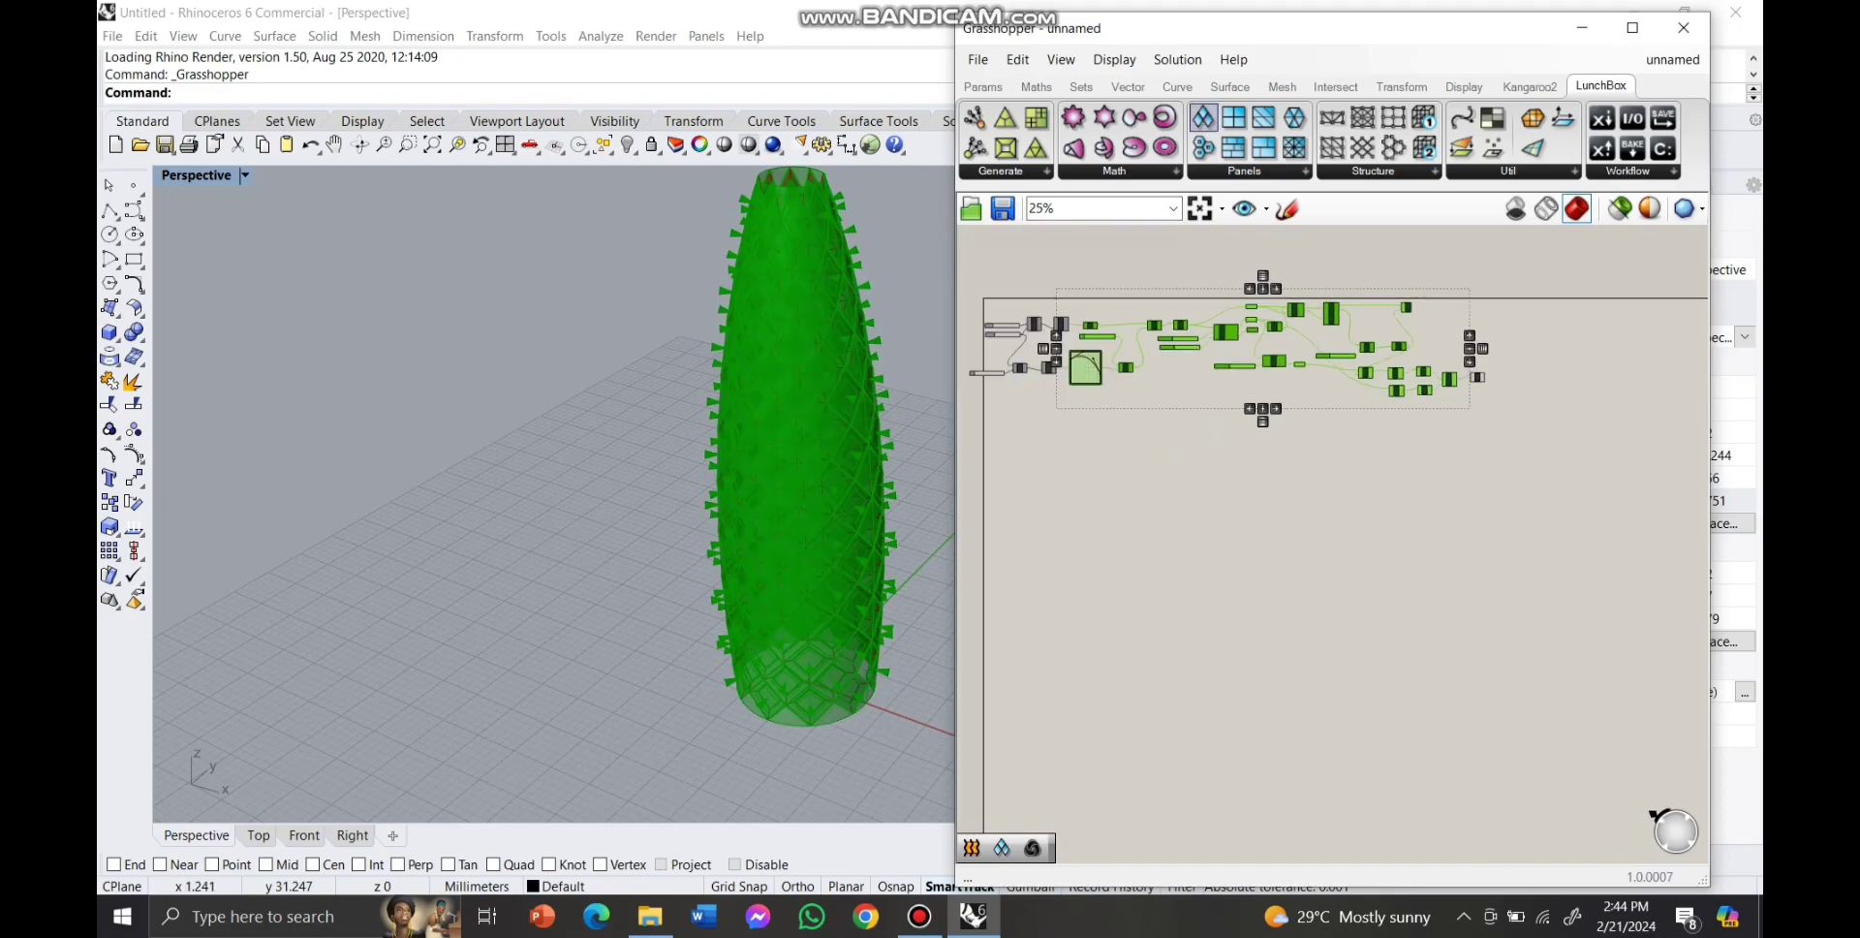
{"action": "left_click", "coordinate": [1177, 59]}
{"action": "left_click", "coordinate": [1245, 372]}
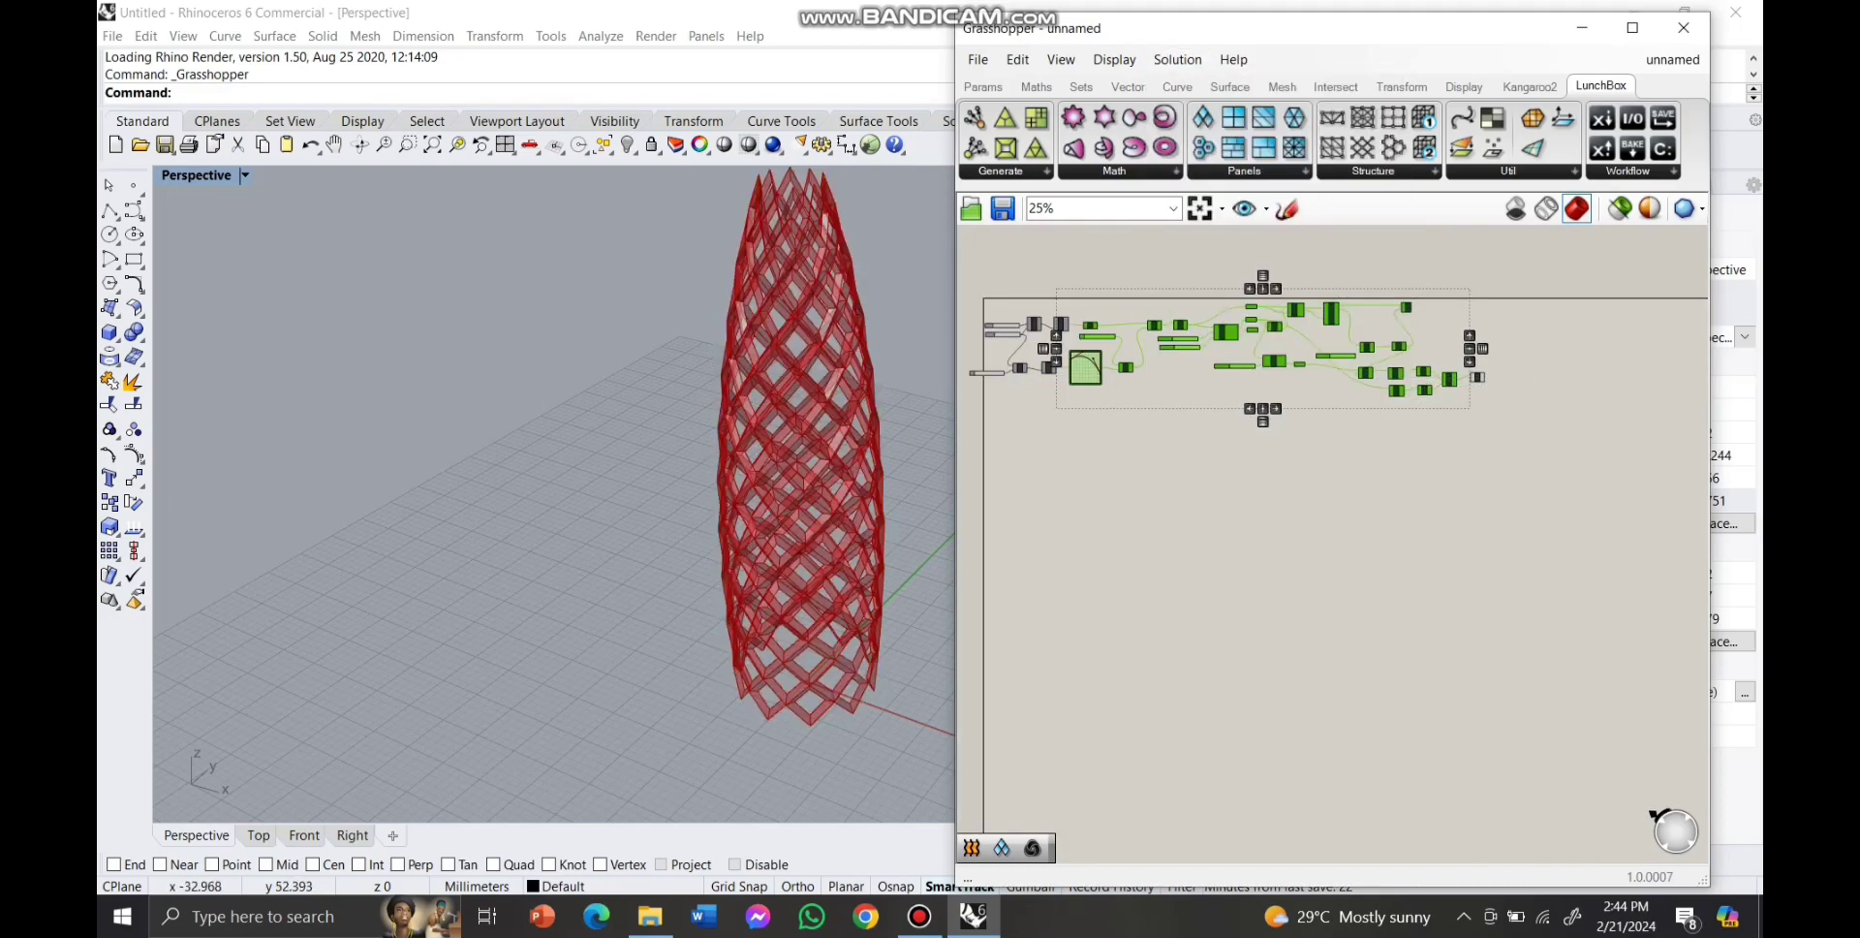
{"action": "left_click", "coordinate": [1182, 523]}
{"action": "scroll", "coordinate": [911, 416], "scroll_direction": "up", "scroll_amount": 3}
{"action": "scroll", "coordinate": [858, 416], "scroll_direction": "down", "scroll_amount": 7}
{"action": "scroll", "coordinate": [853, 409], "scroll_direction": "up", "scroll_amount": 4}
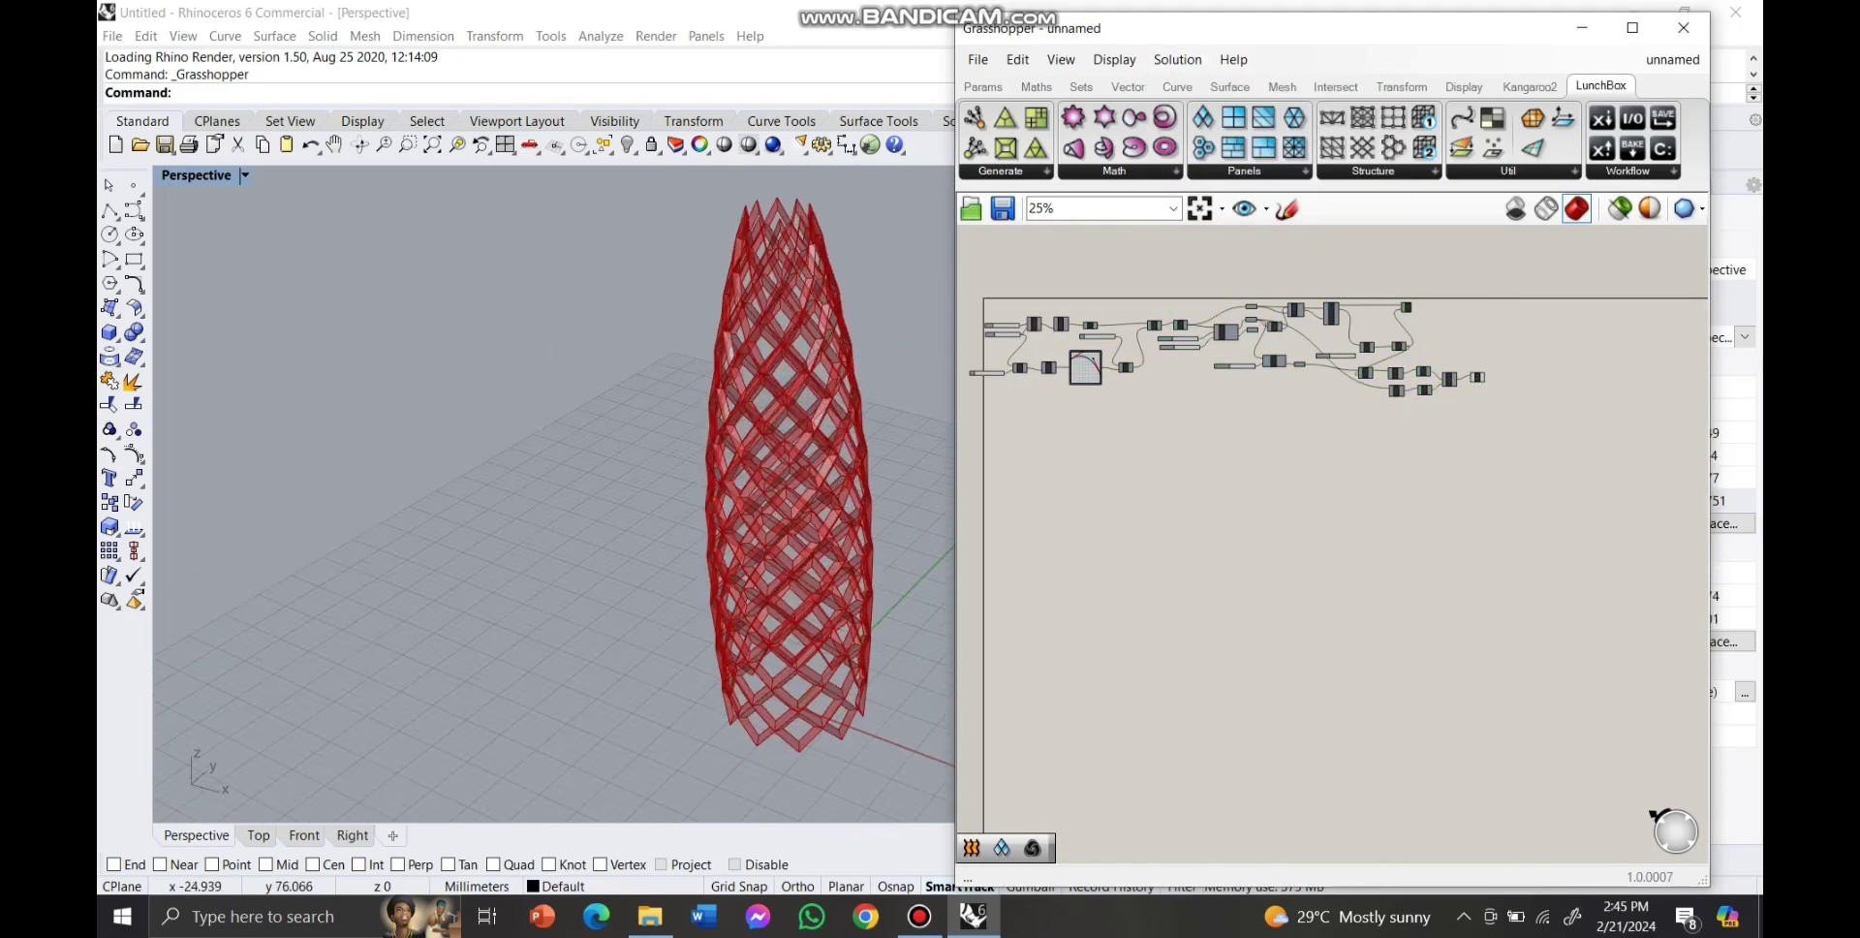
Bake the final Loft component's geometry into the Rhino document.
{"action": "scroll", "coordinate": [1481, 378], "scroll_direction": "up", "scroll_amount": 7}
{"action": "left_click", "coordinate": [1468, 375]}
{"action": "right_click", "coordinate": [1468, 375]}
{"action": "left_click", "coordinate": [1497, 465]}
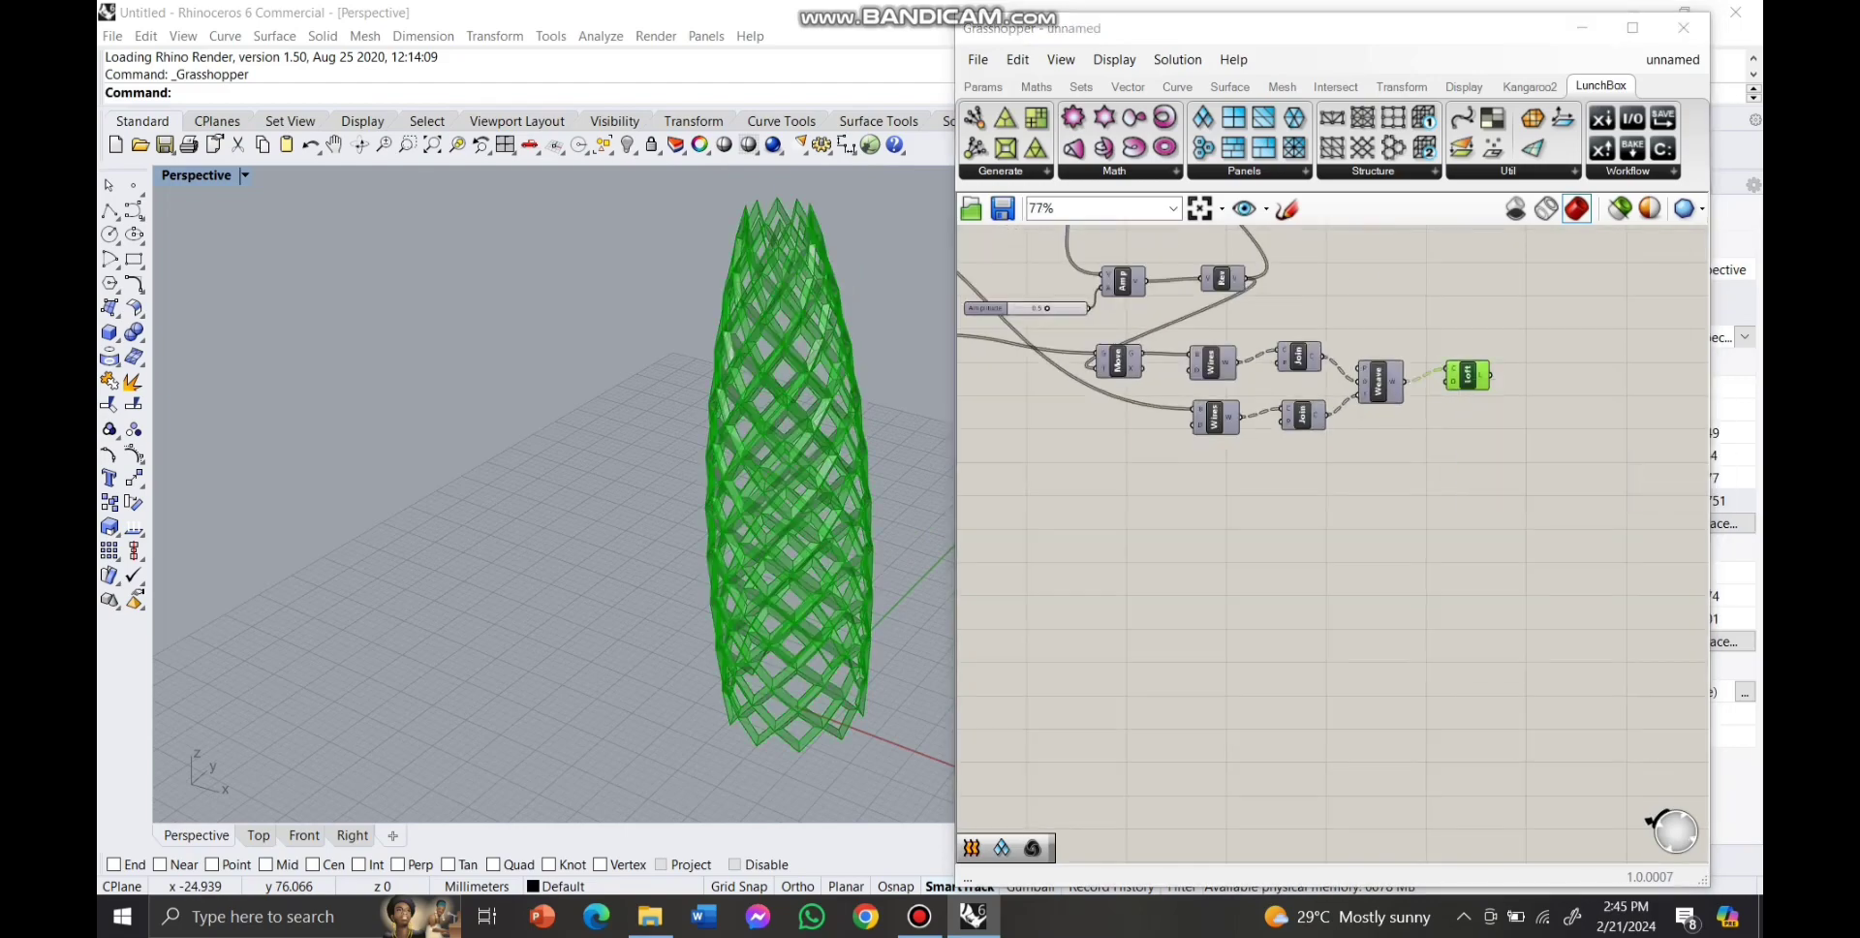
{"action": "left_click", "coordinate": [1543, 659]}
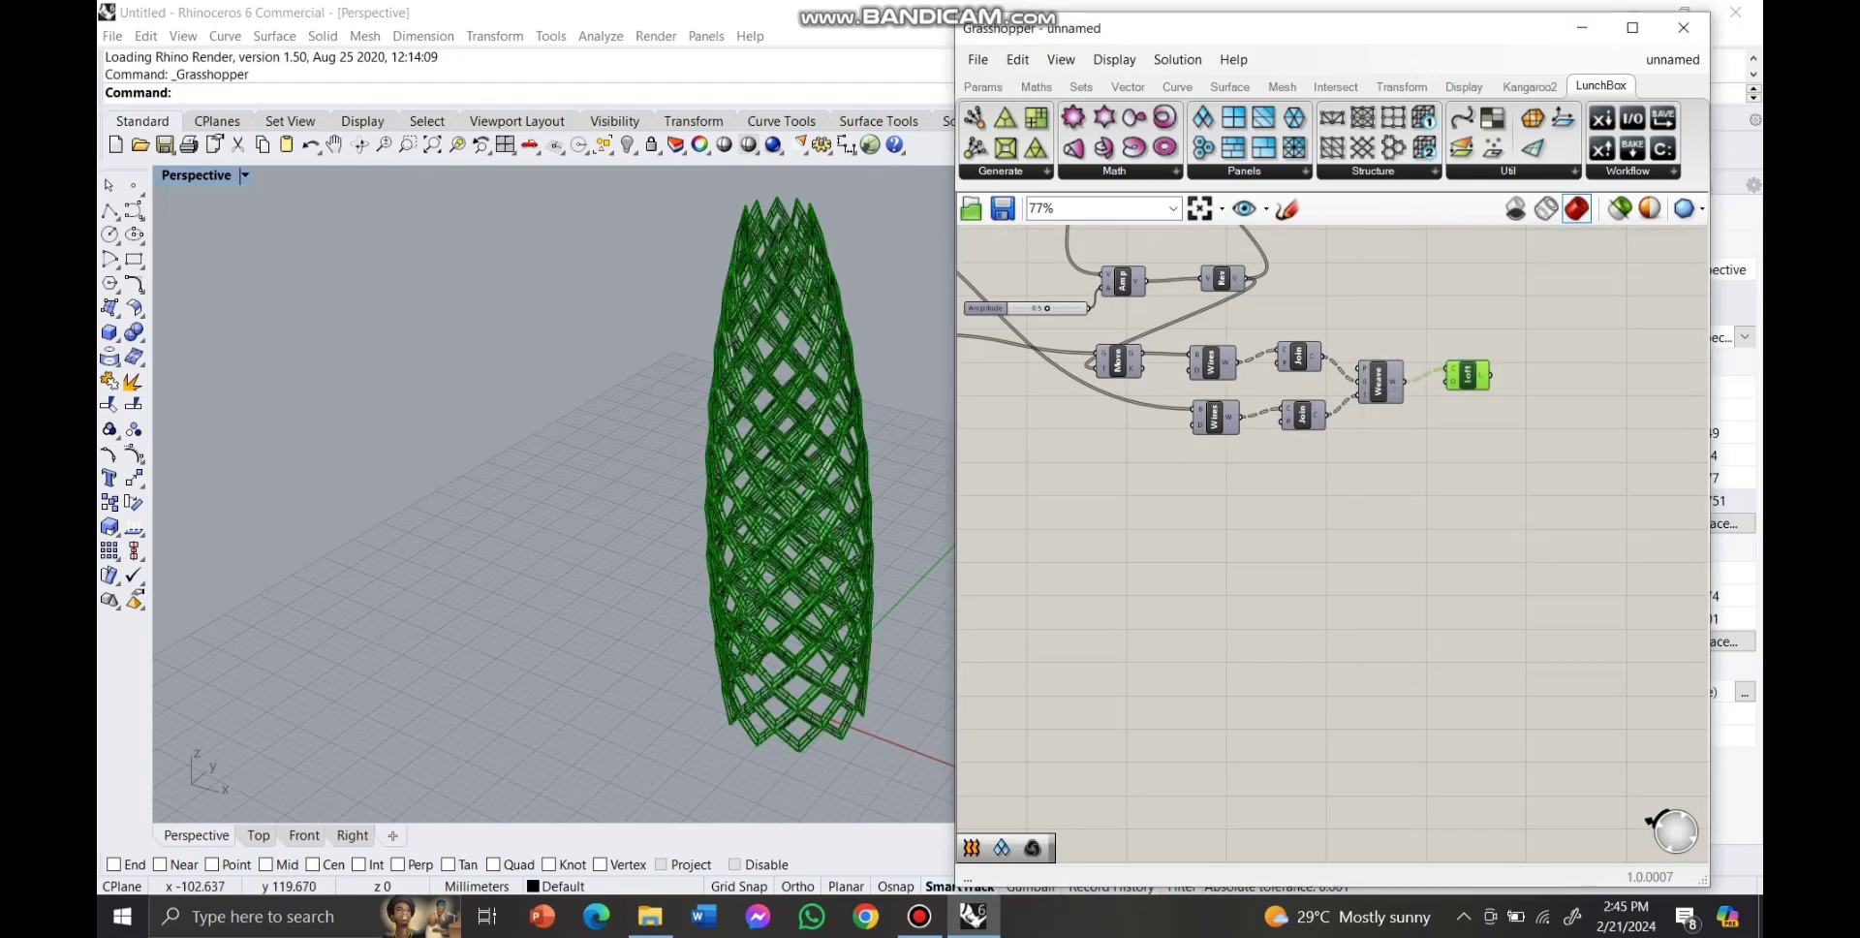
Select the baked lattice tower in the Perspective viewport and move it beside the Grasshopper preview.
{"action": "left_click_drag", "start_coordinate": [690, 188], "coordinate": [907, 785]}
{"action": "left_click_drag", "start_coordinate": [789, 465], "coordinate": [533, 465]}
{"action": "scroll", "coordinate": [581, 446], "scroll_direction": "down", "scroll_amount": 2}
{"action": "left_click", "coordinate": [581, 427]}
{"action": "right_click_drag", "start_coordinate": [581, 446], "coordinate": [552, 387], "text": "shift"}
Set the Perspective viewport's display mode to Rendered and view the baked tower.
{"action": "left_click", "coordinate": [245, 175]}
{"action": "left_click", "coordinate": [211, 267]}
{"action": "scroll", "coordinate": [795, 465], "scroll_direction": "up", "scroll_amount": 2}
{"action": "scroll", "coordinate": [794, 427], "scroll_direction": "down", "scroll_amount": 3}
{"action": "scroll", "coordinate": [601, 387], "scroll_direction": "up", "scroll_amount": 4}
{"action": "right_click_drag", "start_coordinate": [552, 484], "coordinate": [485, 484]}
{"action": "scroll", "coordinate": [552, 485], "scroll_direction": "down", "scroll_amount": 3}
{"action": "scroll", "coordinate": [1332, 543], "scroll_direction": "down", "scroll_amount": 2}
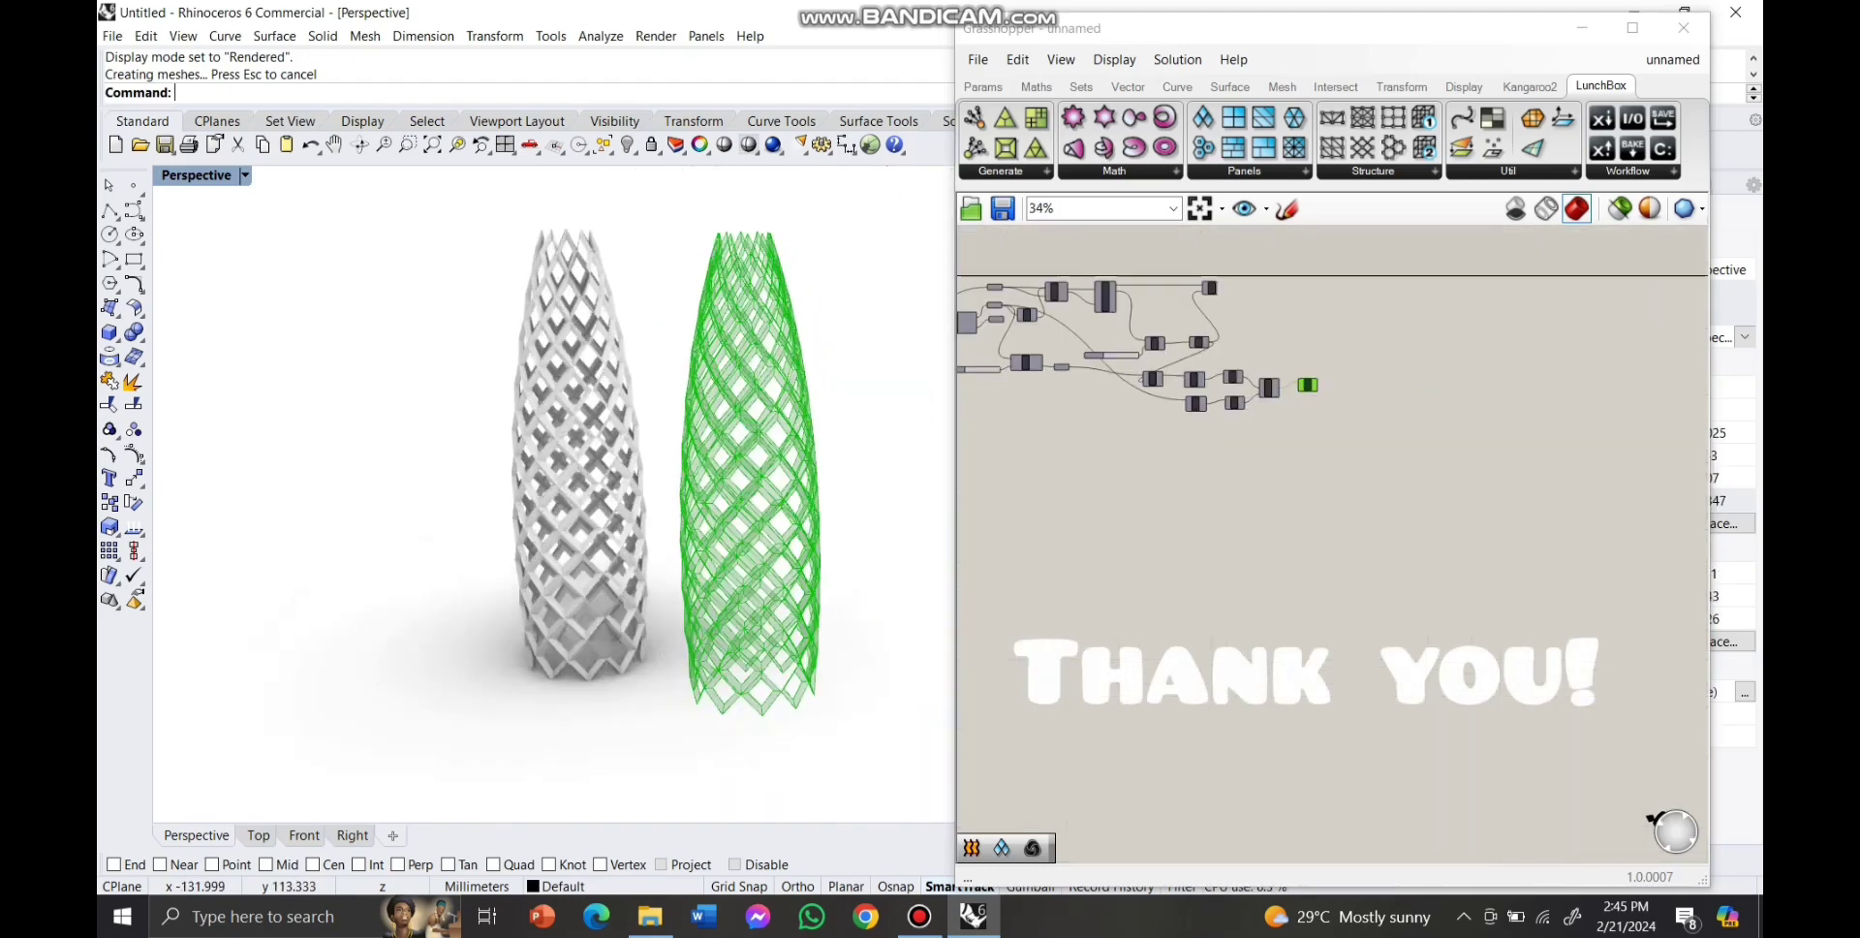